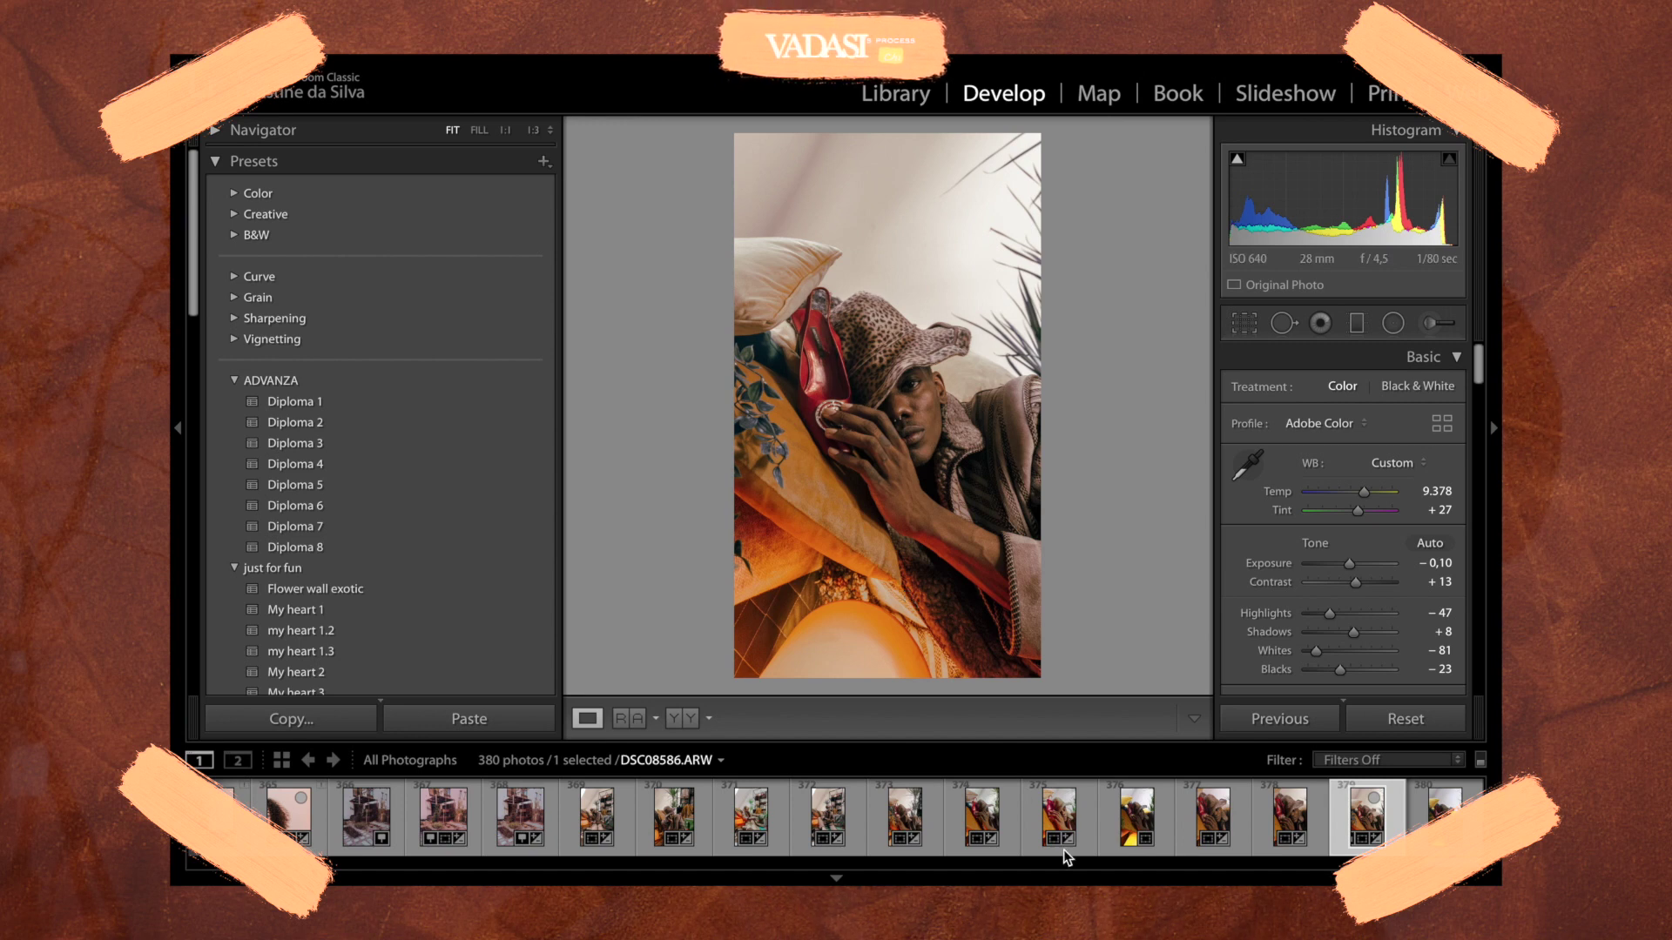
- Browse the filmstrip and compare several photos, finishing with DSC08586.ARW open for editing
scroll(932, 838, "up", 10)
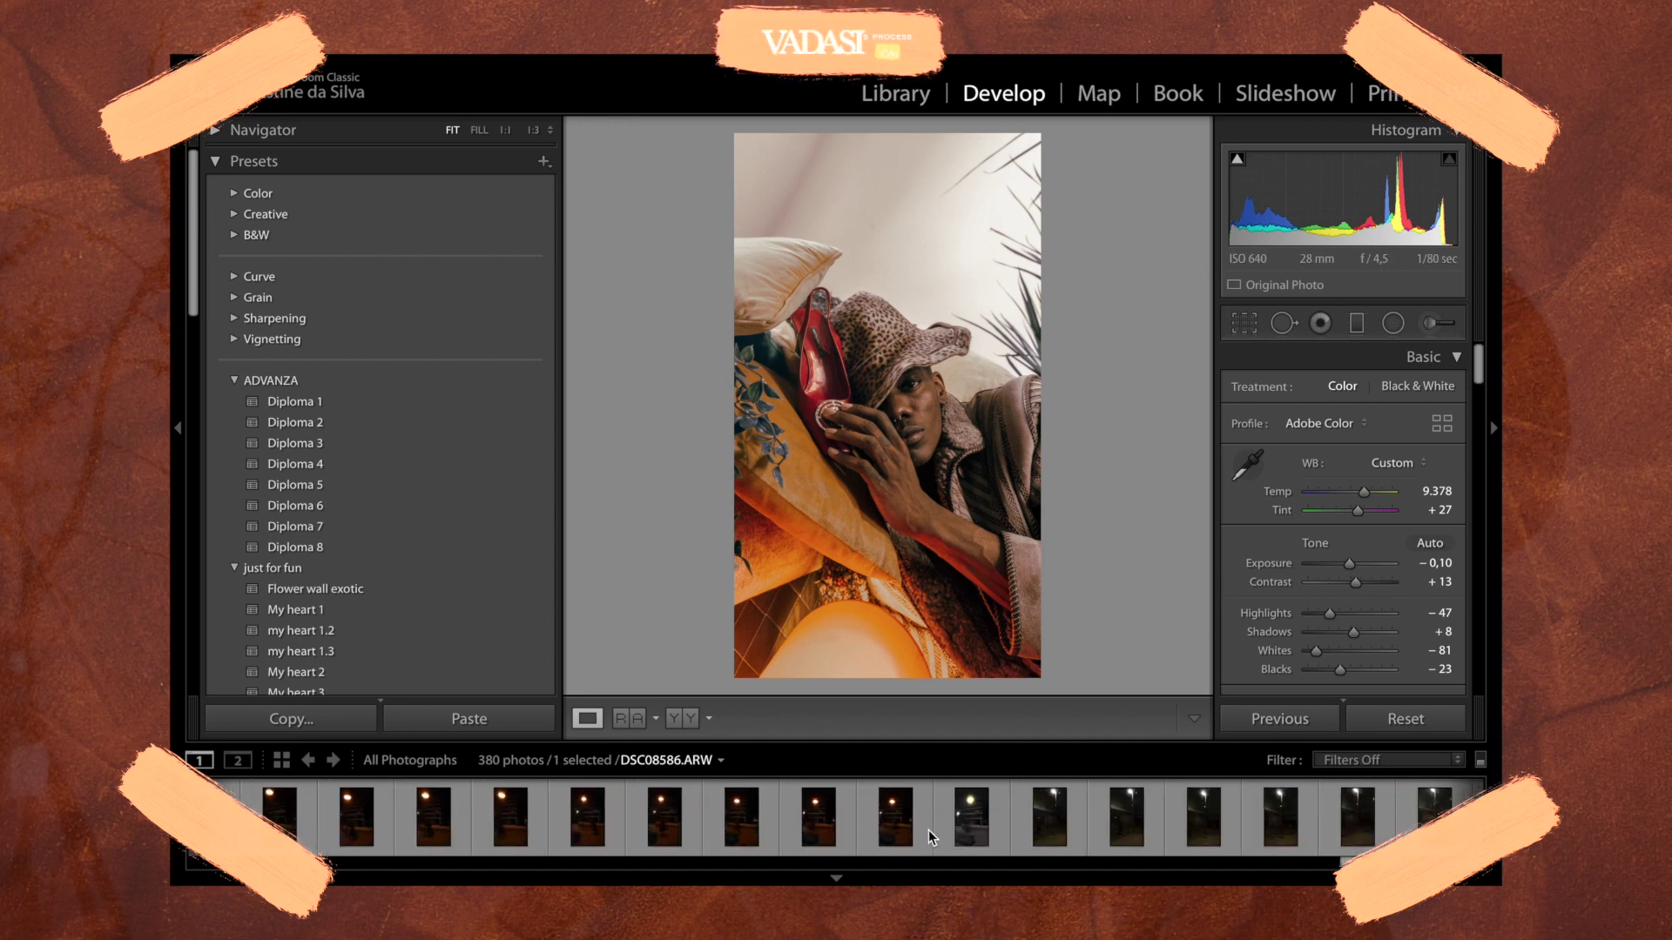
scroll(933, 838, "down", 10)
scroll(676, 842, "up", 7)
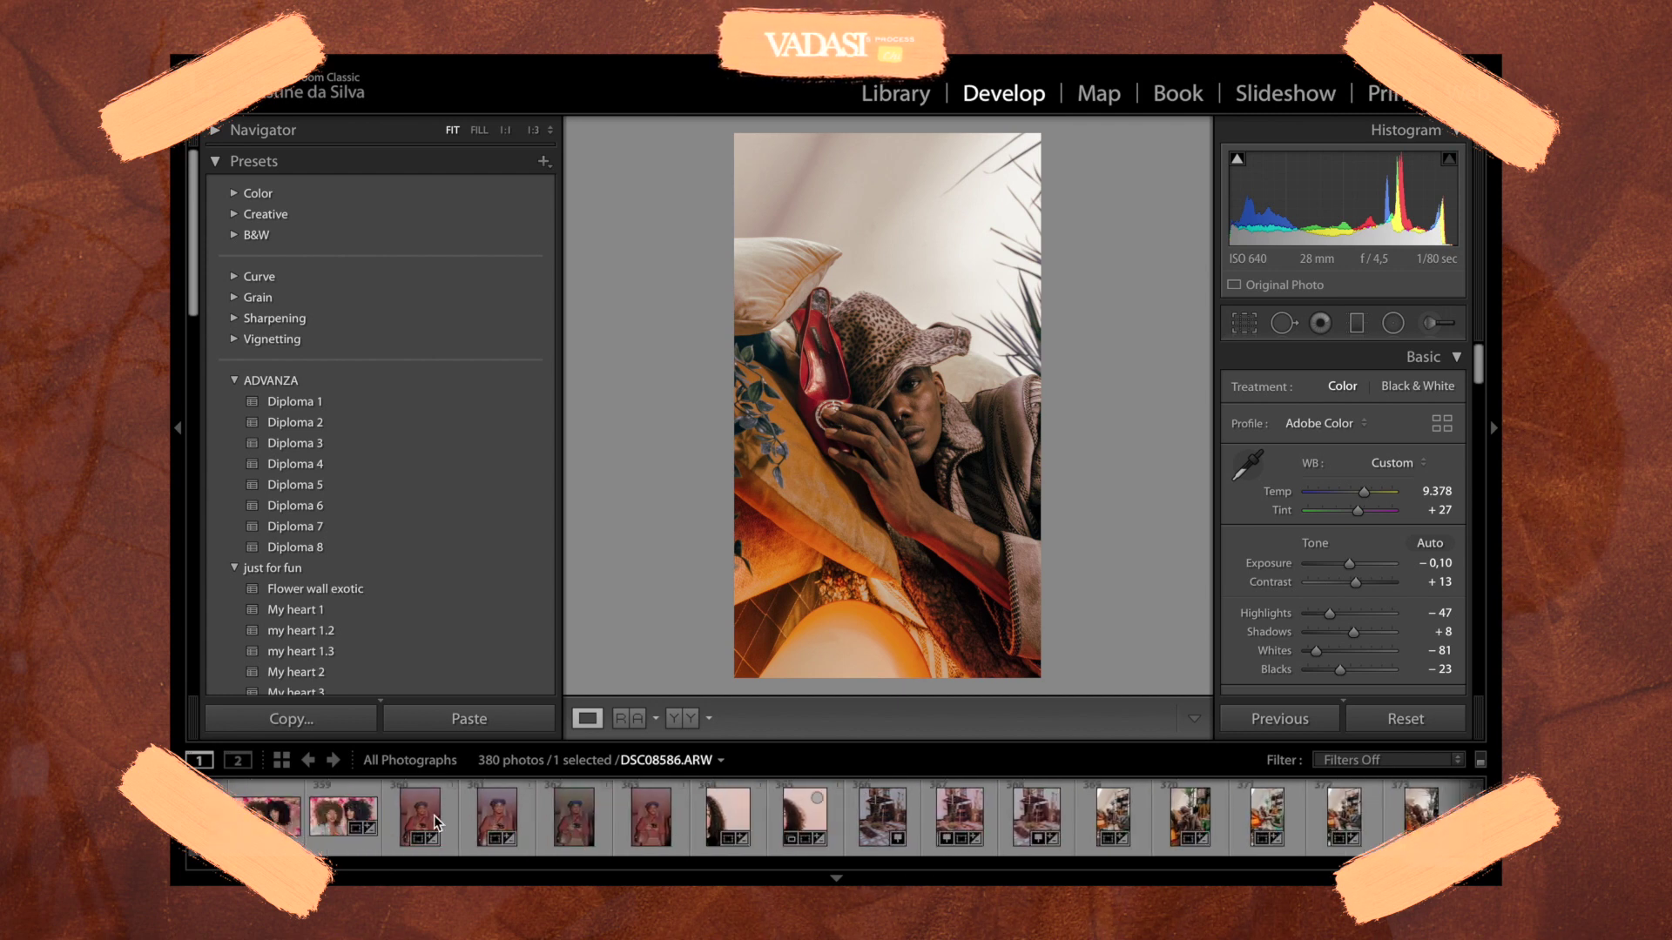
left_click(380, 819)
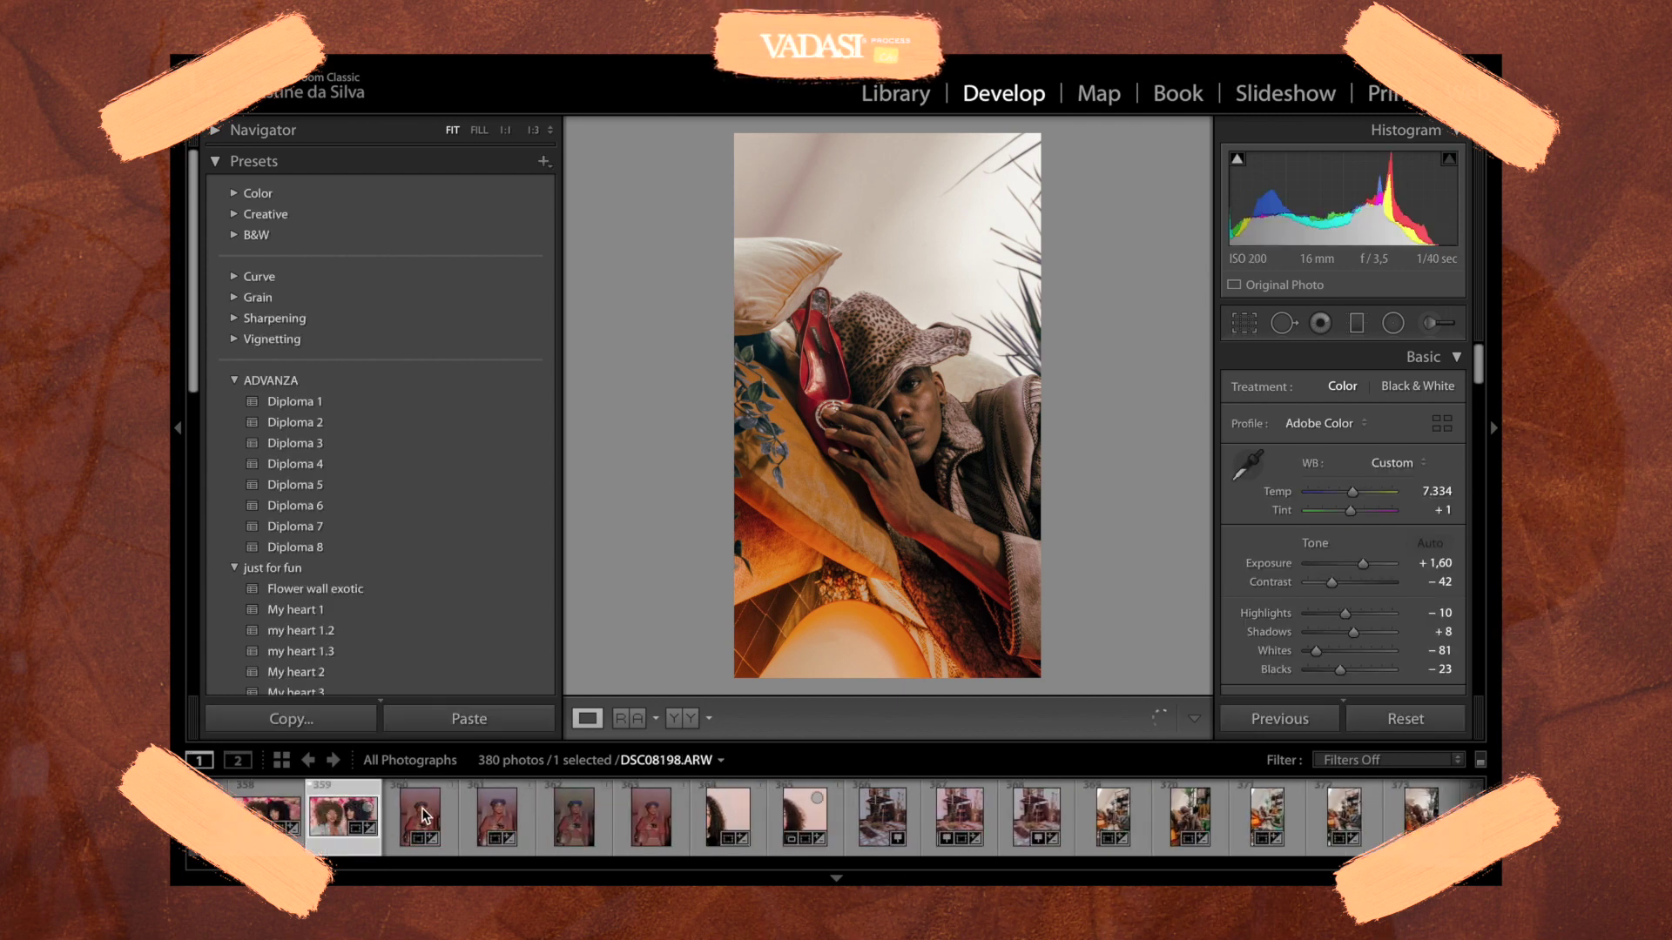
scroll(485, 812, "down", 7)
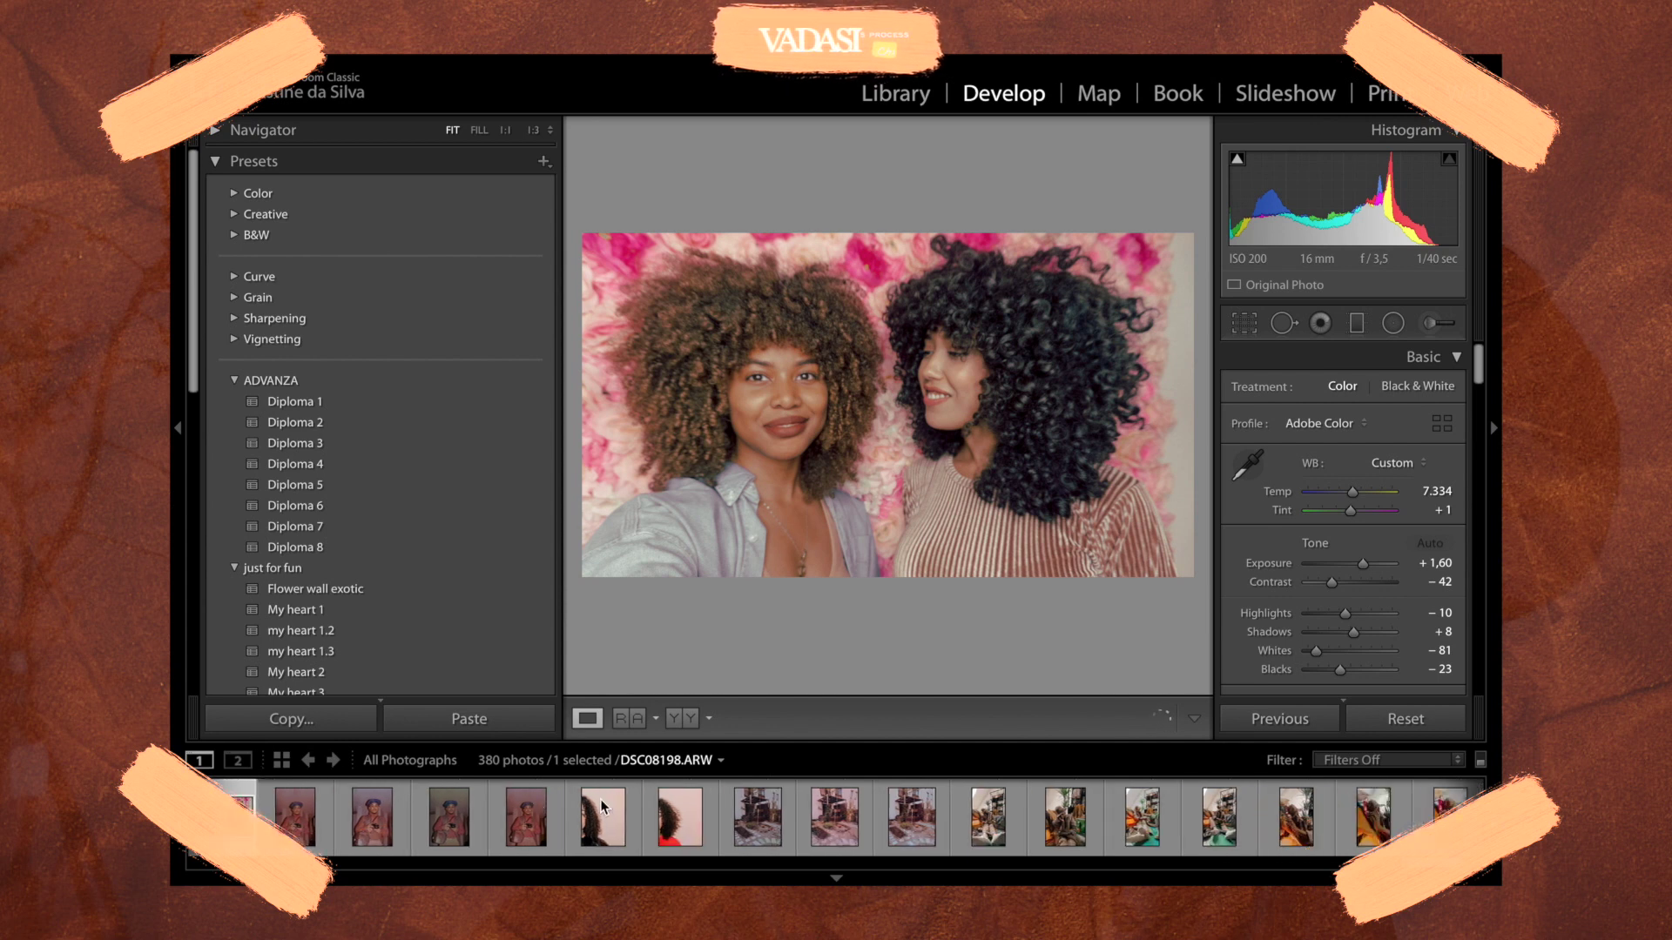
left_click(672, 827)
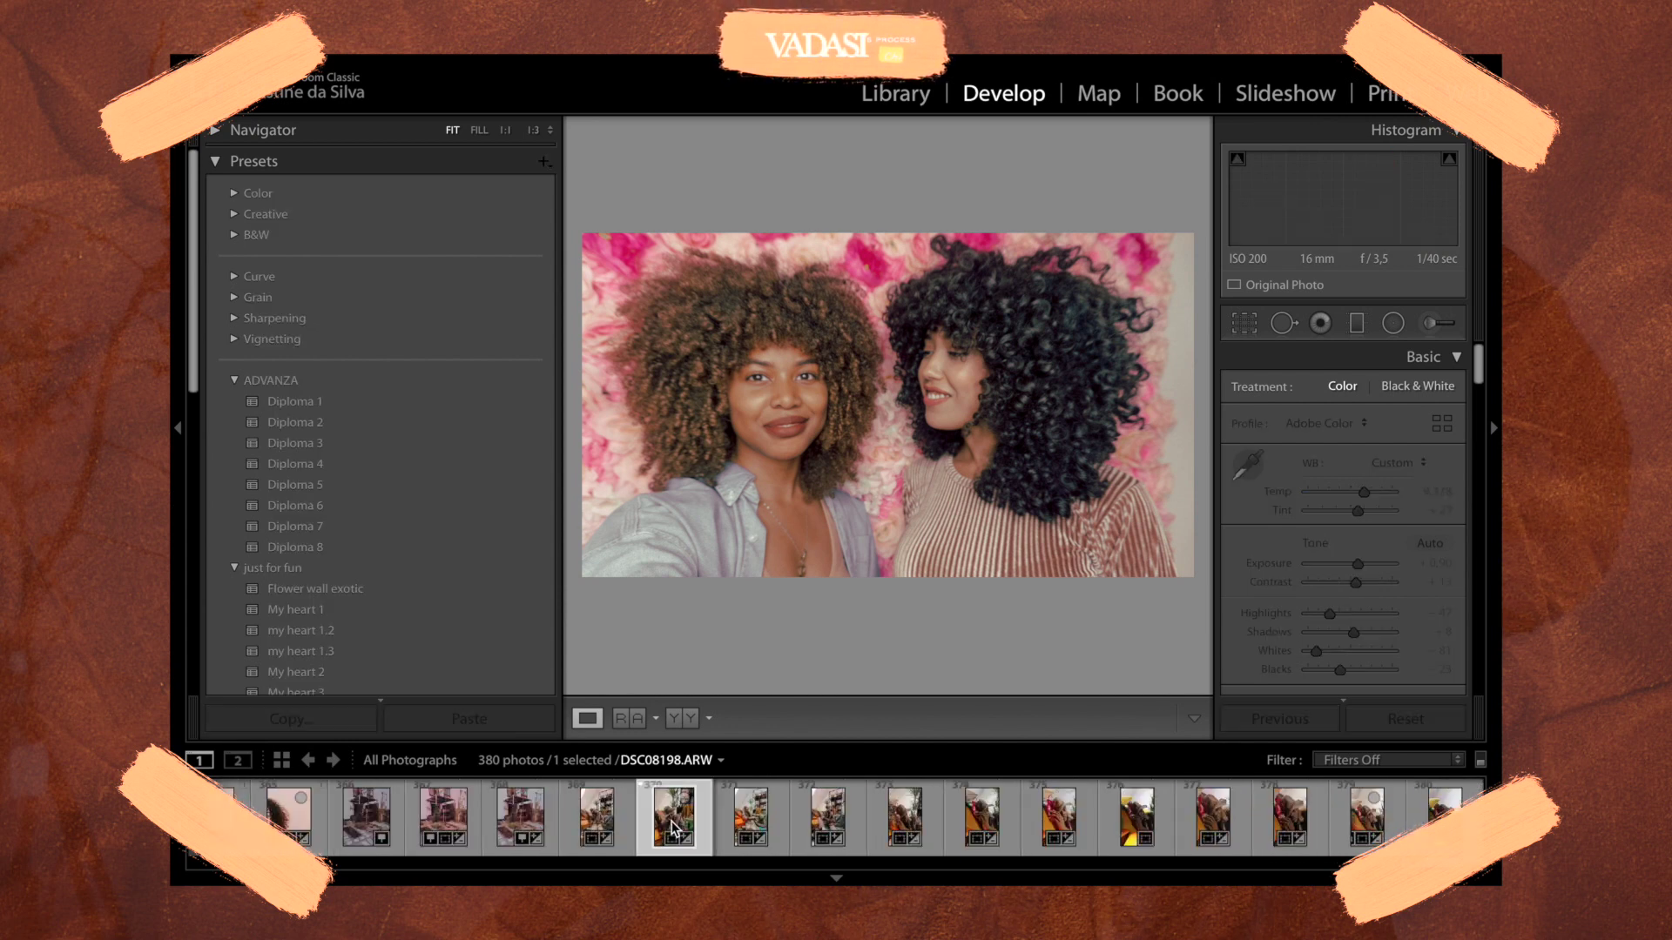
left_click(746, 822)
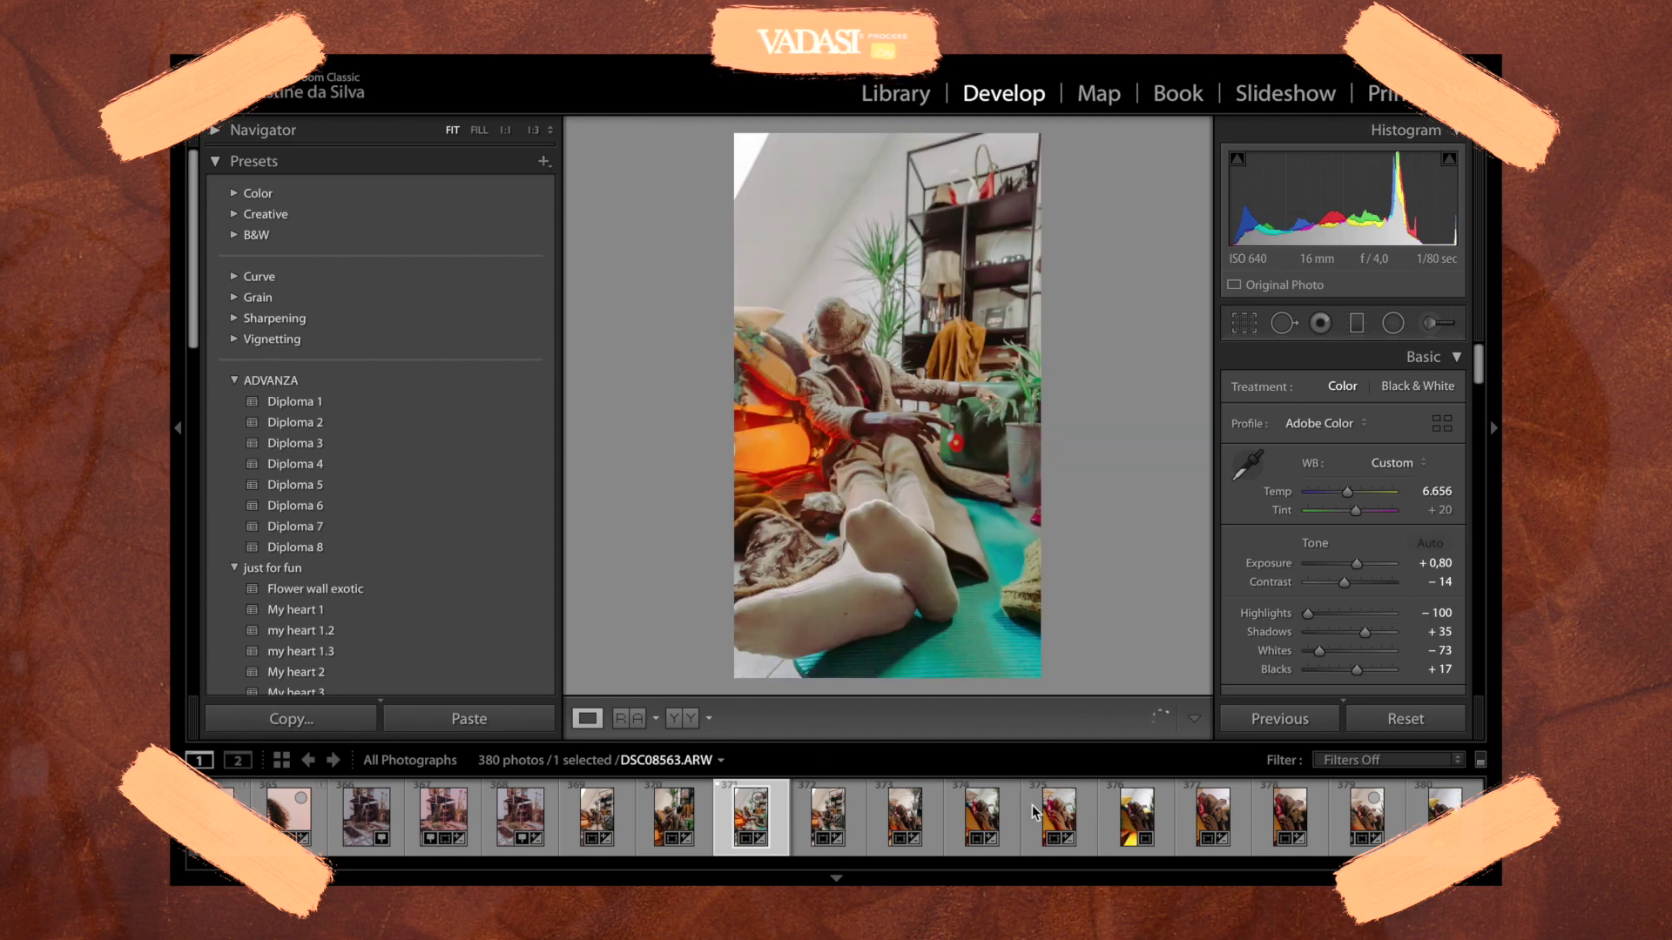
left_click(1151, 814)
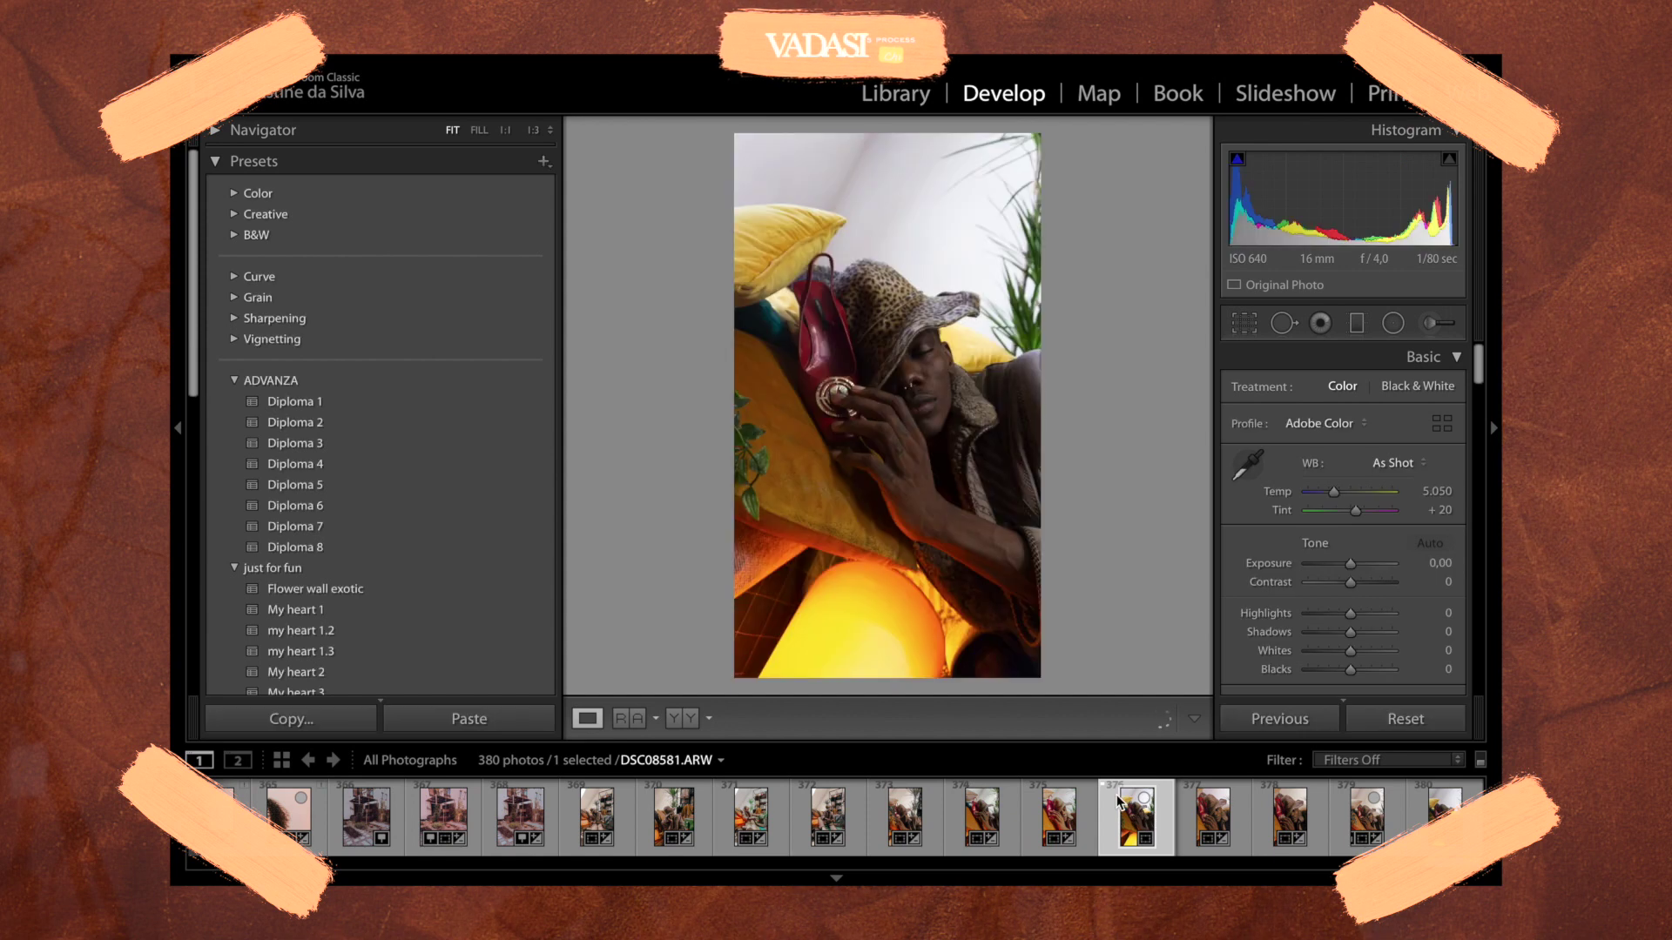
left_click(1186, 811)
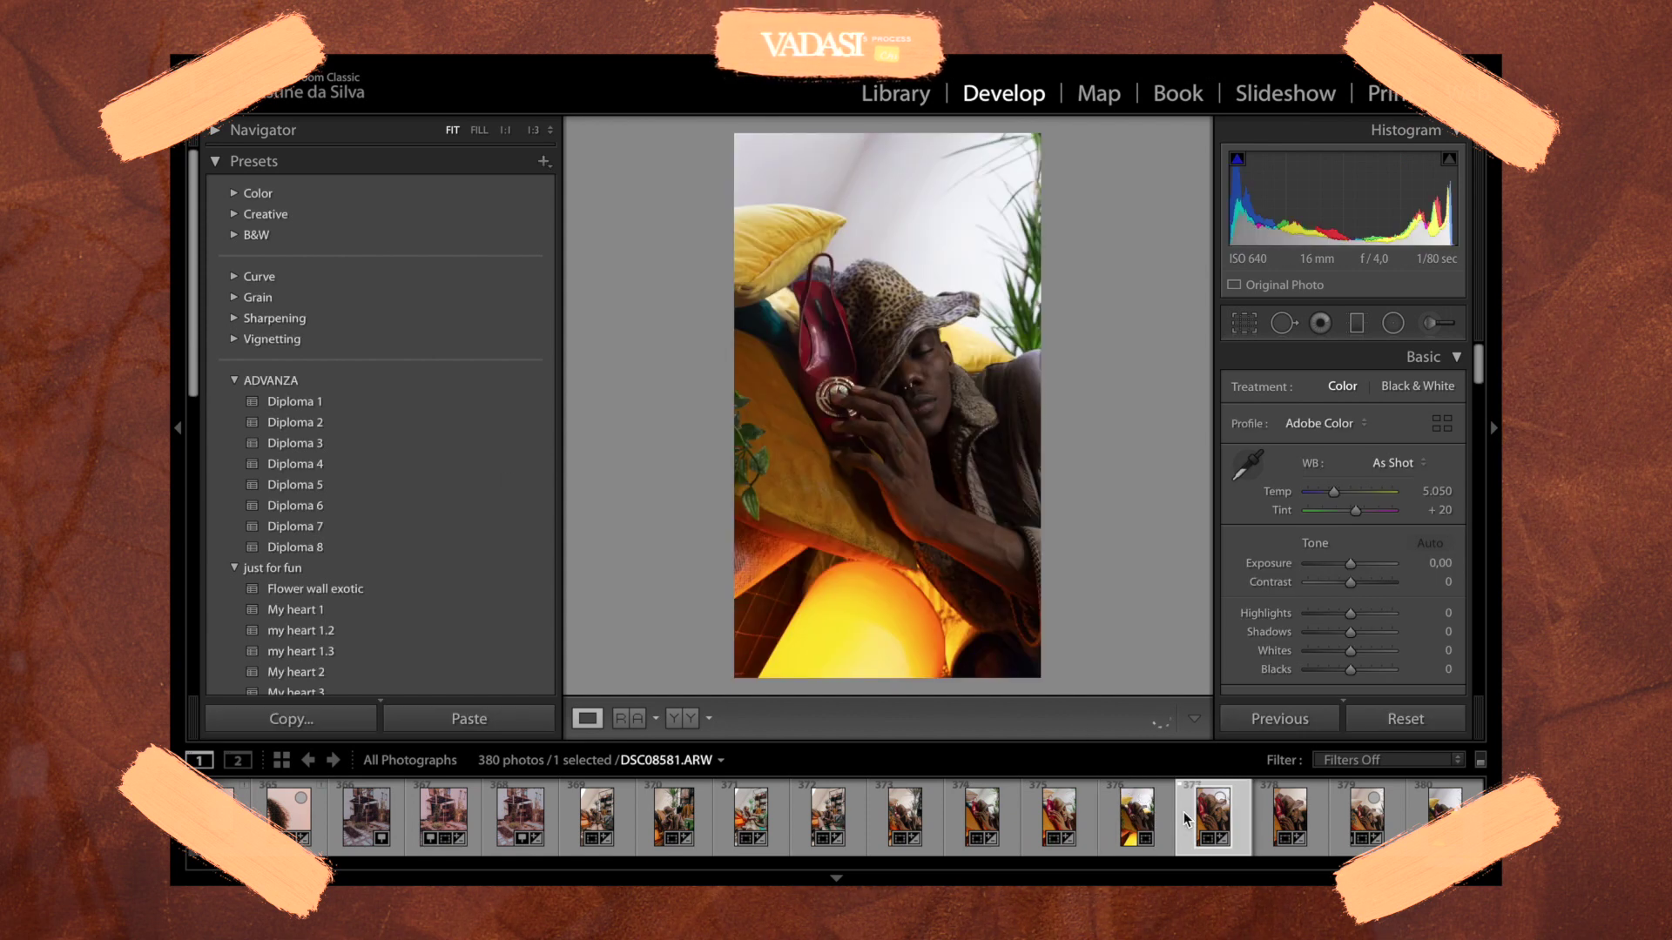
left_click(1317, 812)
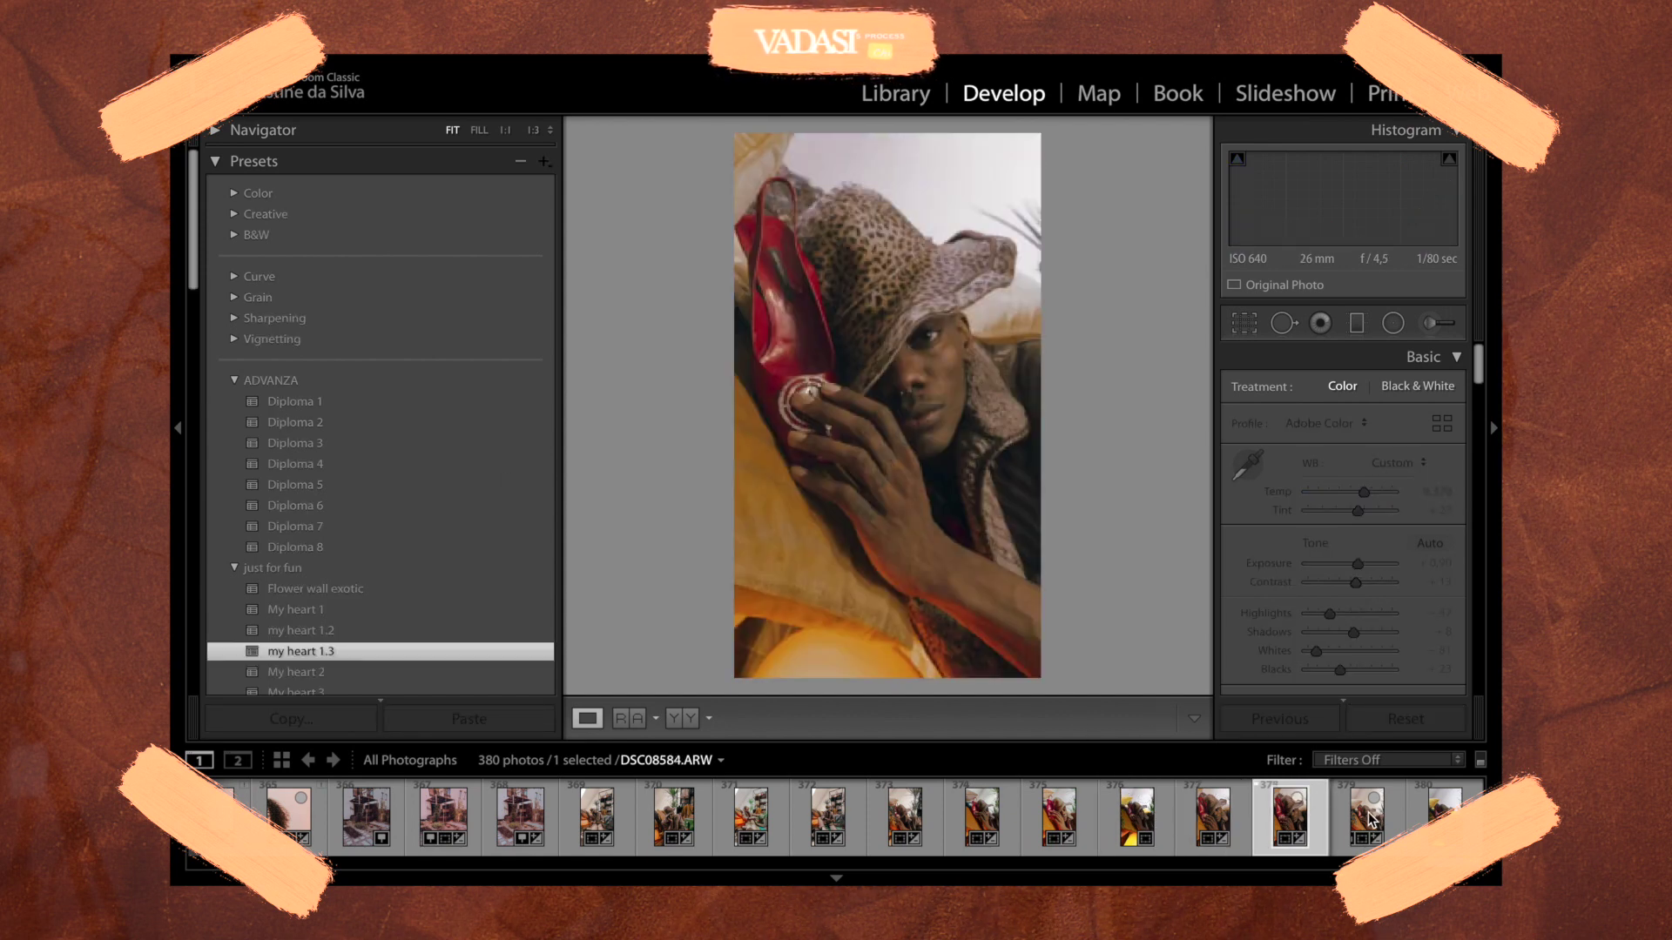
left_click(1399, 813)
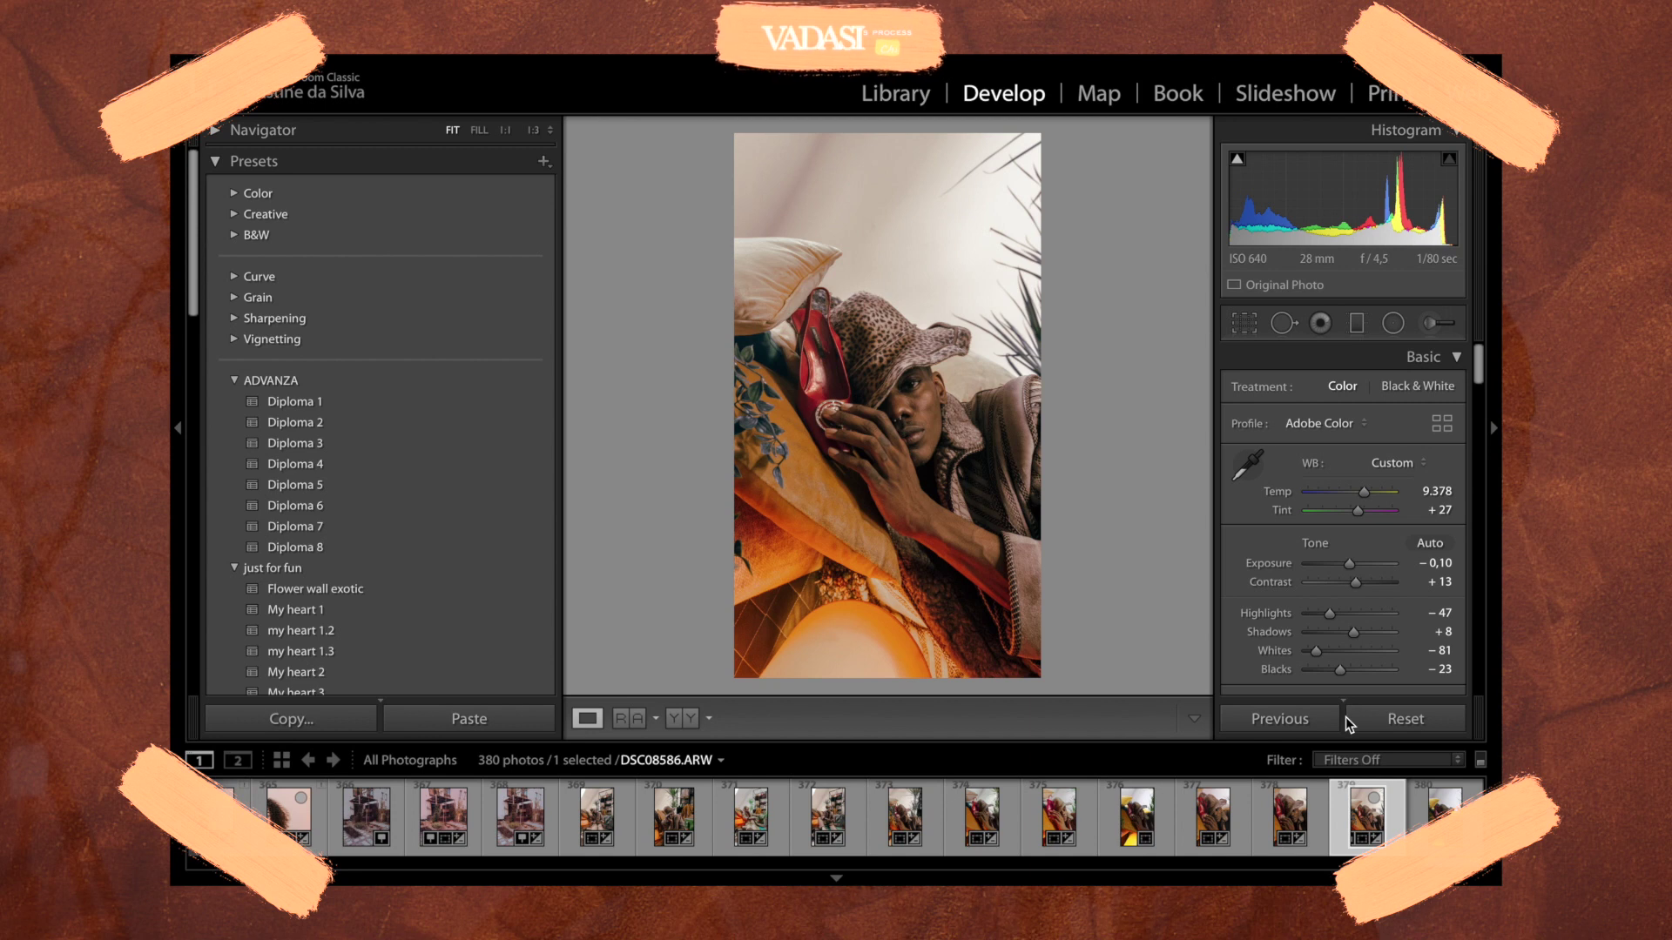
- Reset all develop adjustments on DSC08586.ARW and look through the saved presets
left_click(1373, 722)
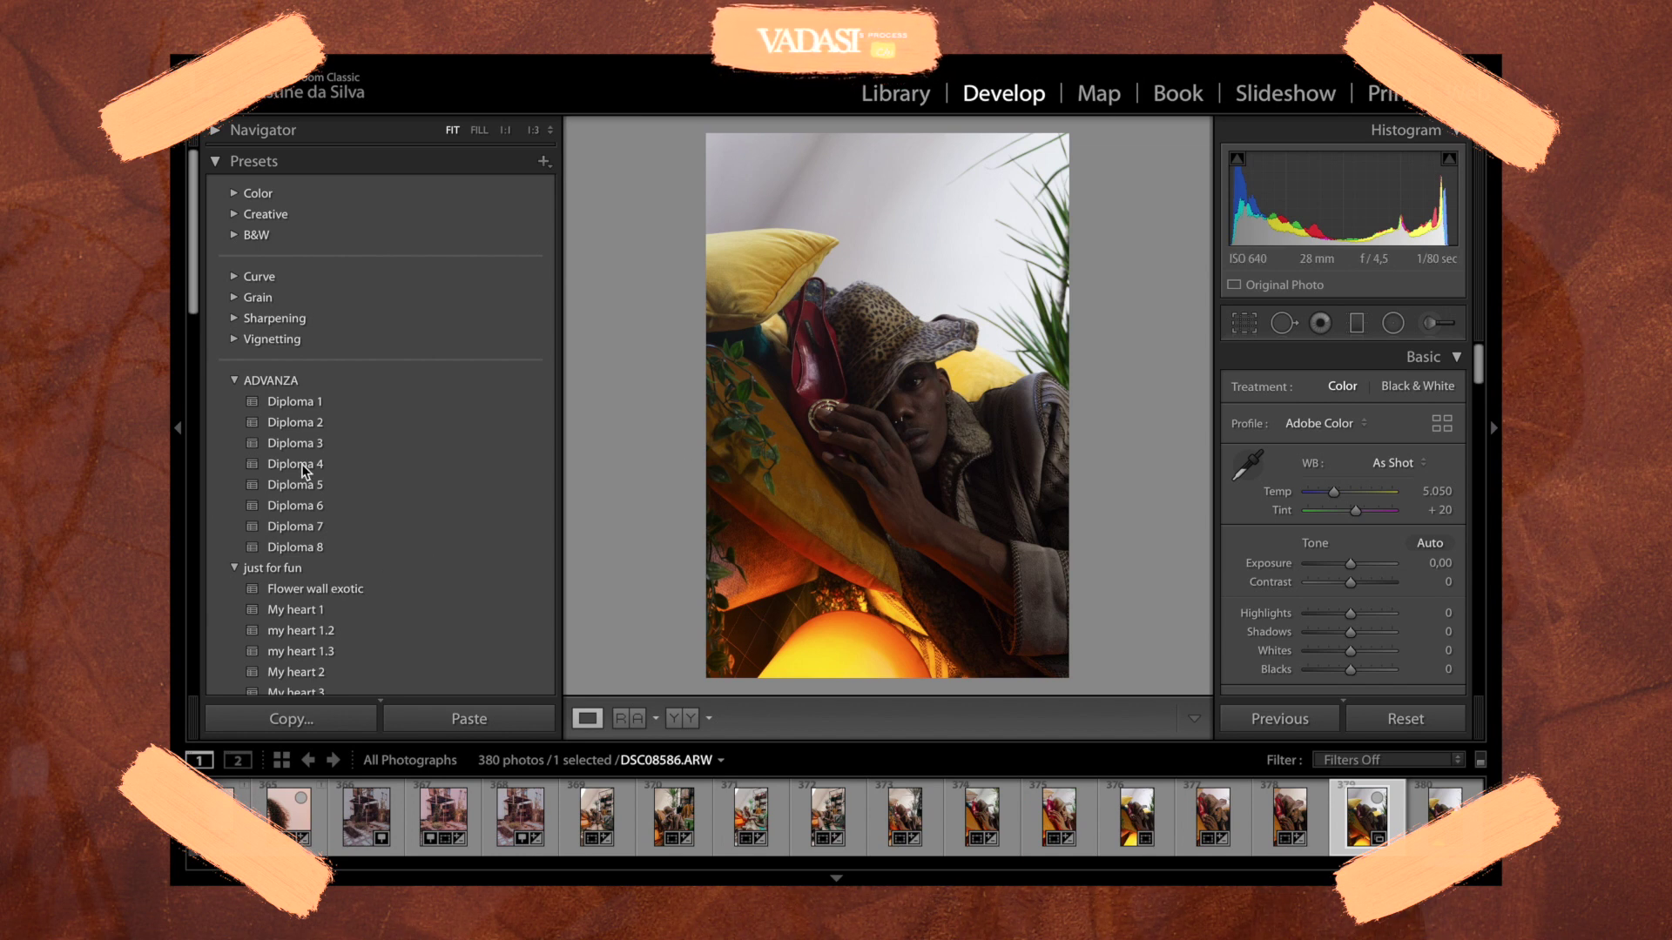
scroll(293, 405, "down", 12)
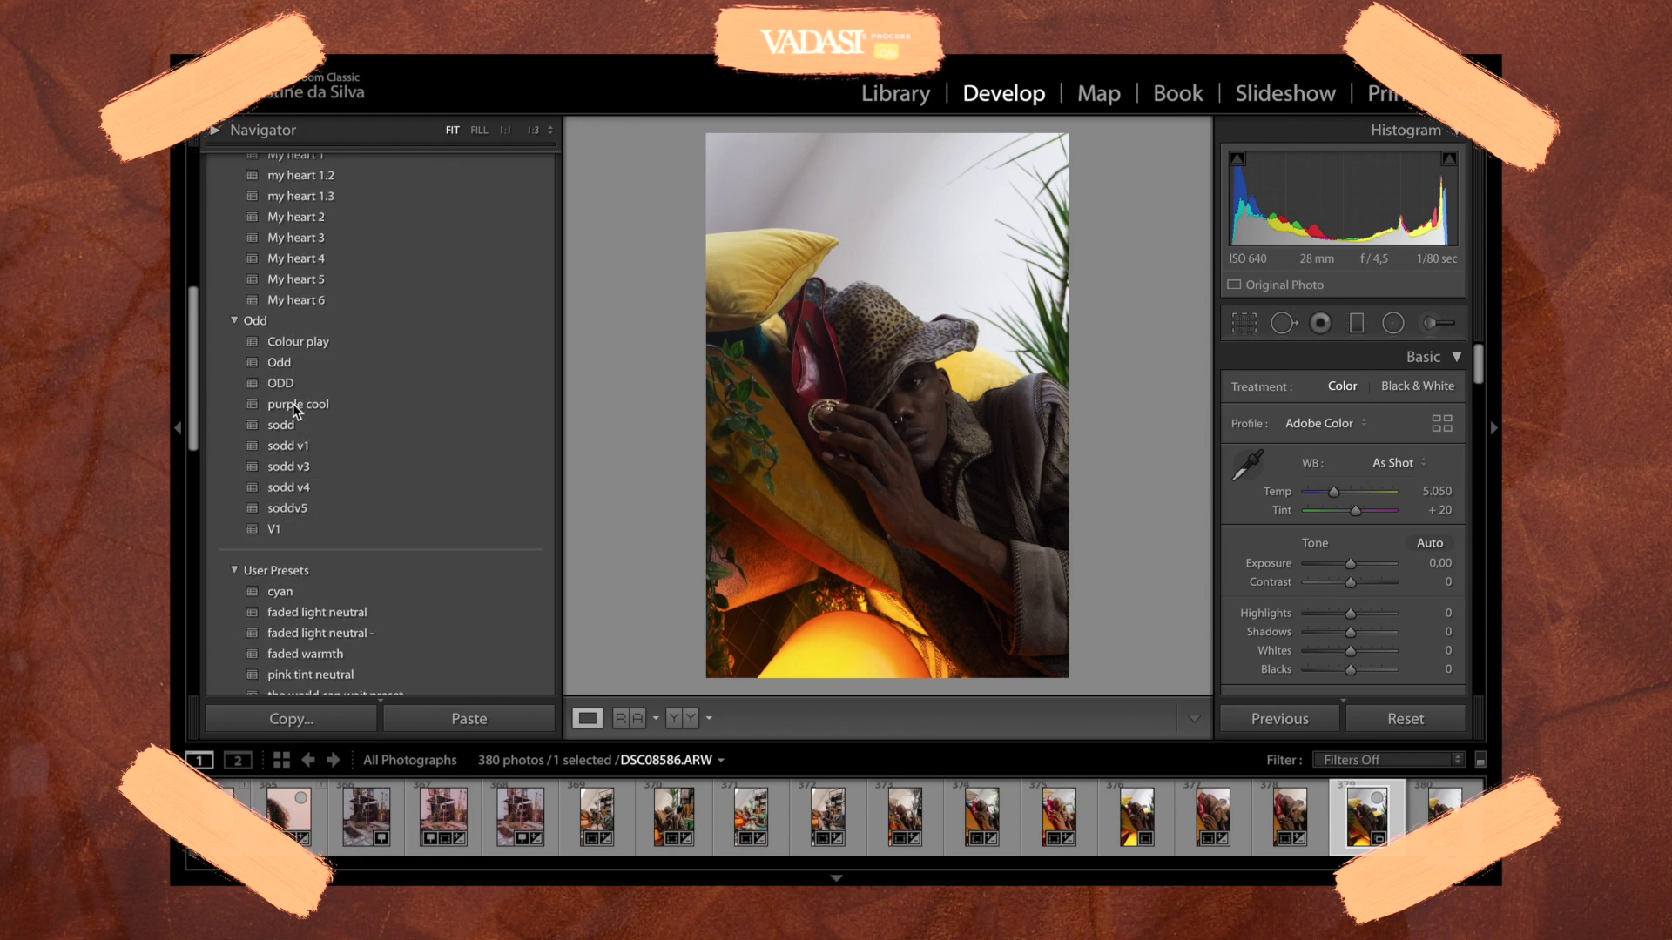
scroll(293, 404, "down", 3)
scroll(292, 404, "up", 12)
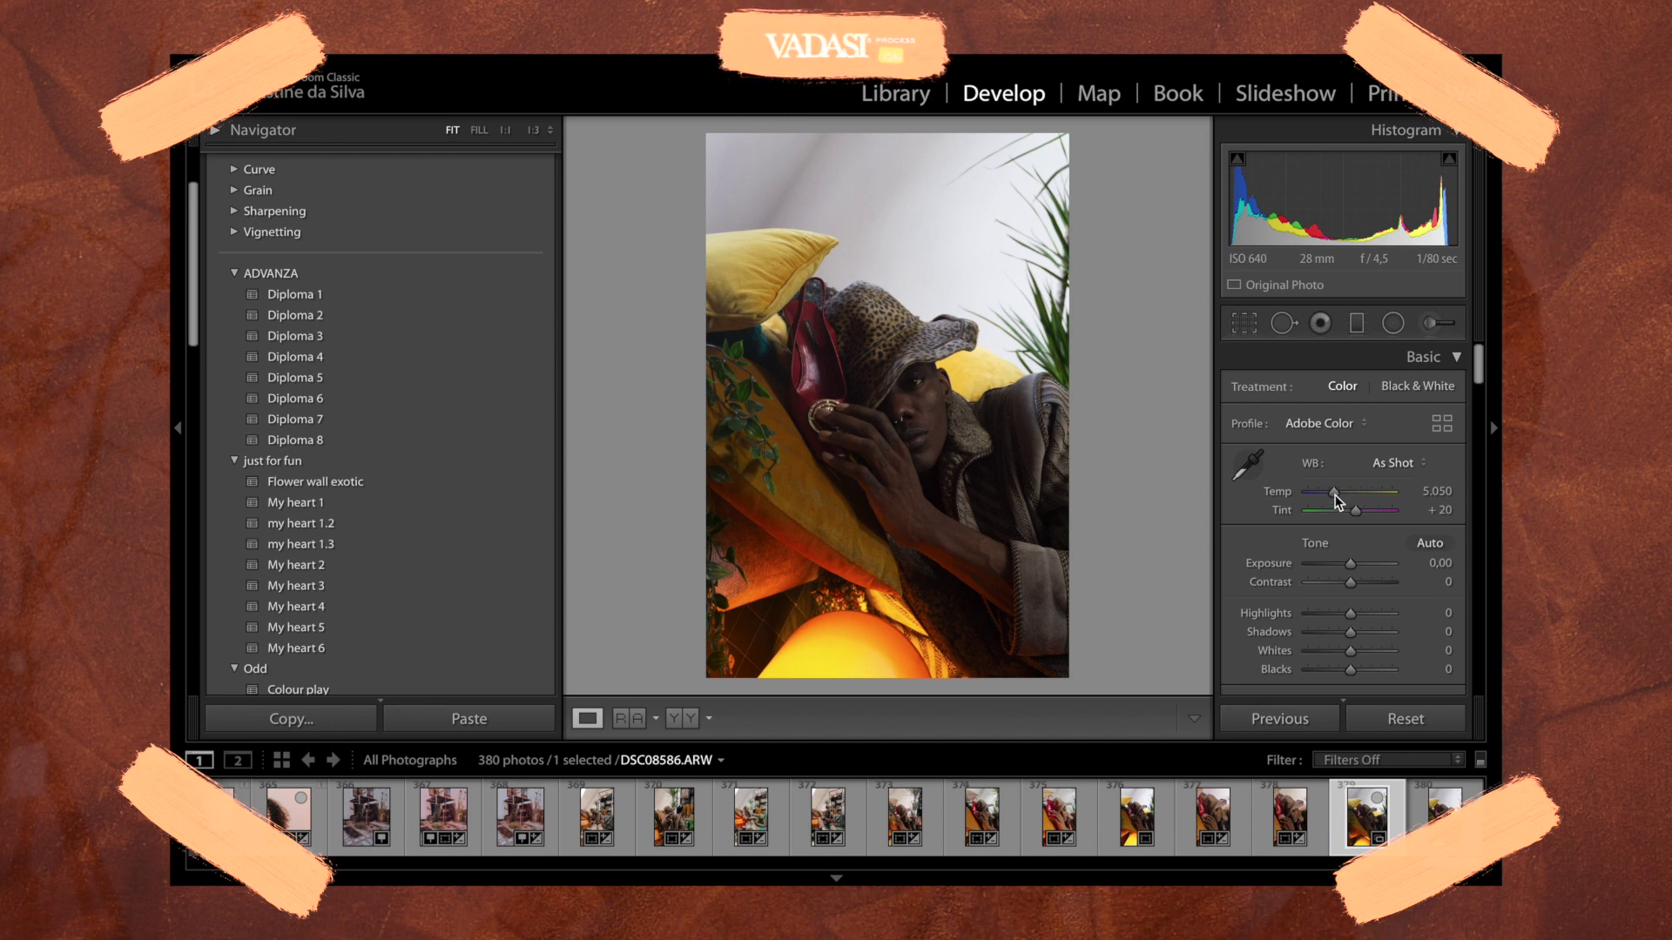
- Set the white balance to Temp 7.202 and Tint +11, and set Exposure to +0,60
mouse_move(1335, 494)
left_mouse_down()
mouse_move(1360, 493)
mouse_move(1314, 486)
mouse_move(1348, 489)
left_mouse_up()
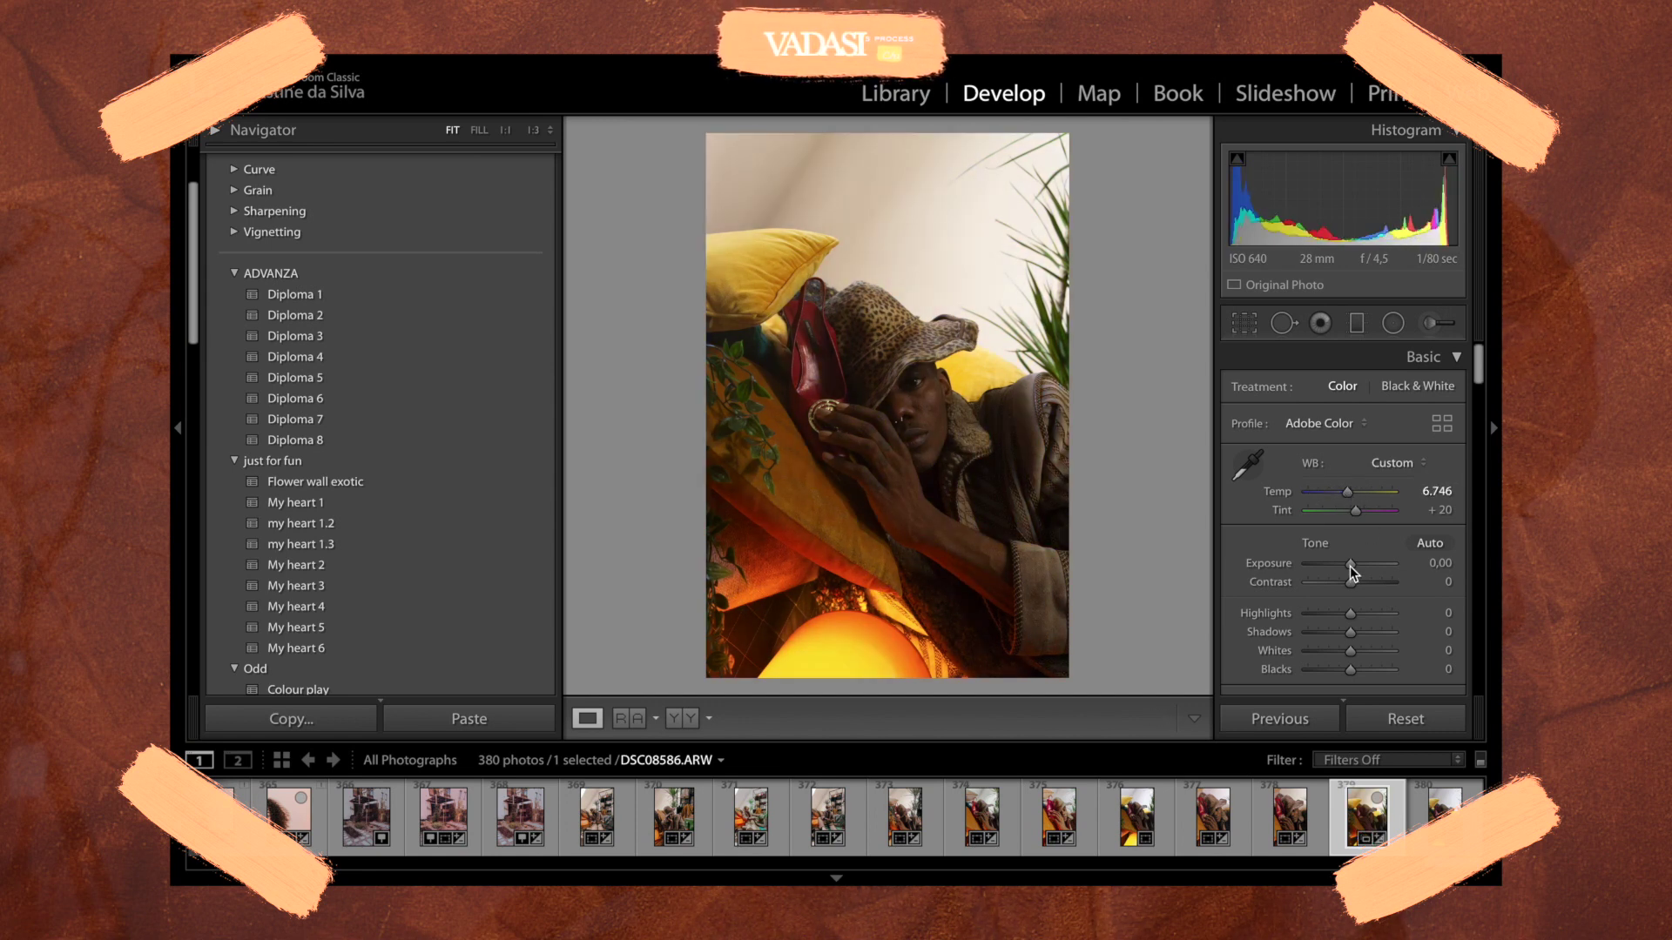
mouse_move(1349, 566)
left_mouse_down()
mouse_move(1325, 566)
mouse_move(1357, 563)
left_mouse_up()
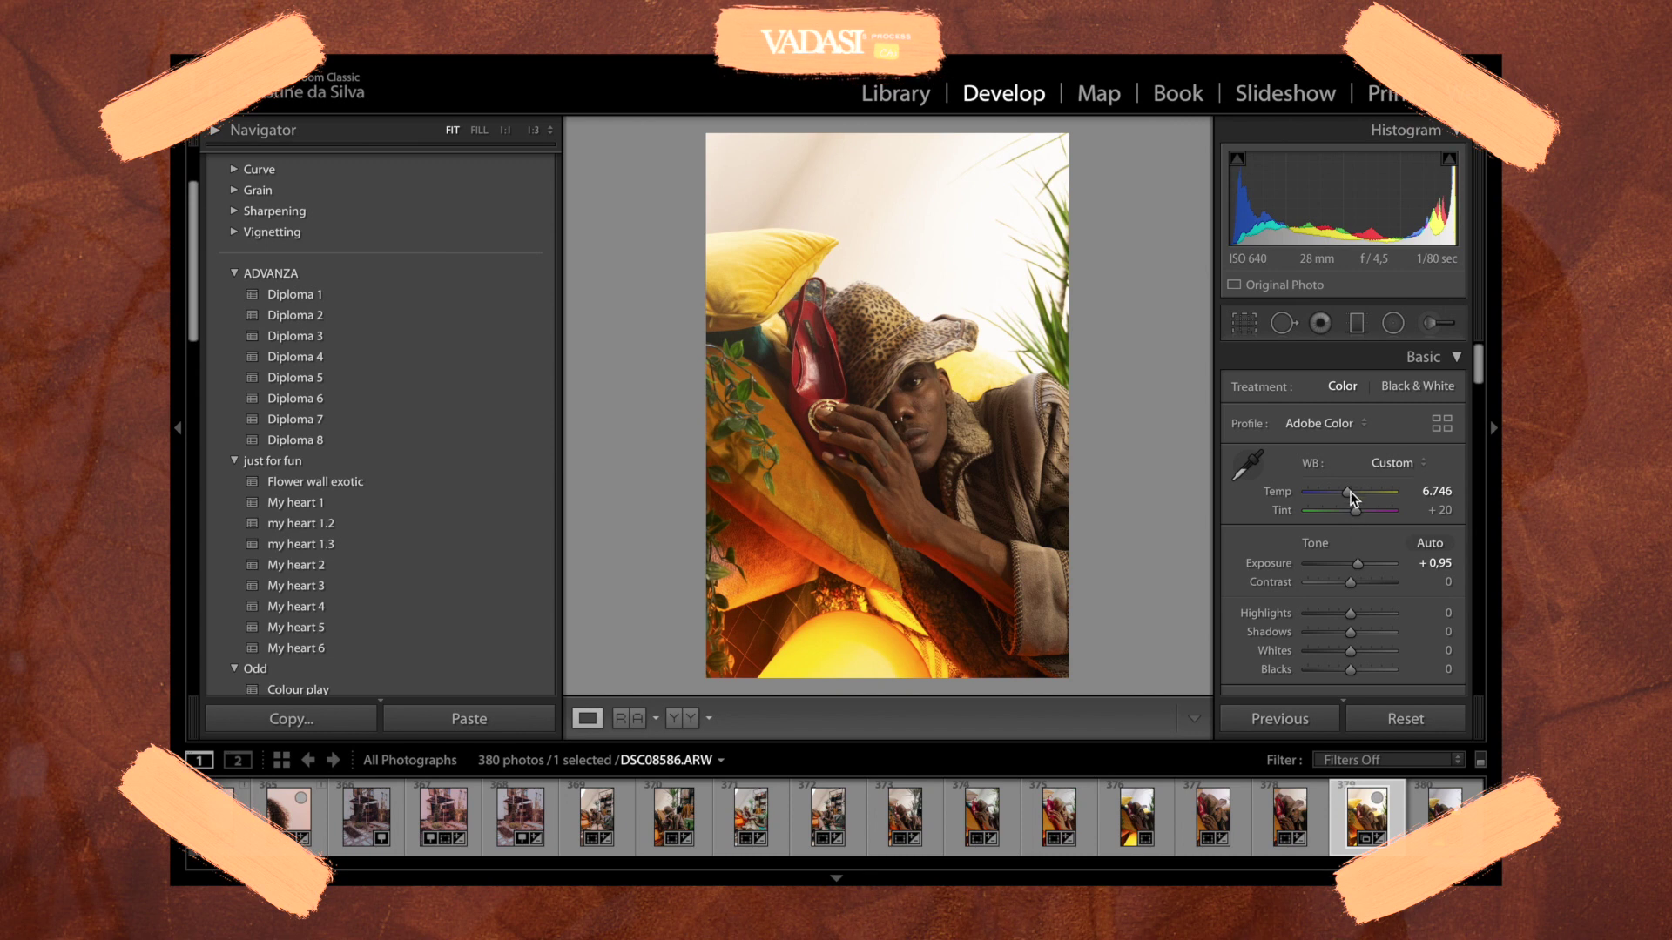
mouse_move(1344, 494)
left_mouse_down()
mouse_move(1362, 498)
mouse_move(1327, 515)
mouse_move(1354, 517)
mouse_move(1351, 494)
left_mouse_up()
scroll(1350, 494, "down", 1)
scroll(1350, 494, "down", 2)
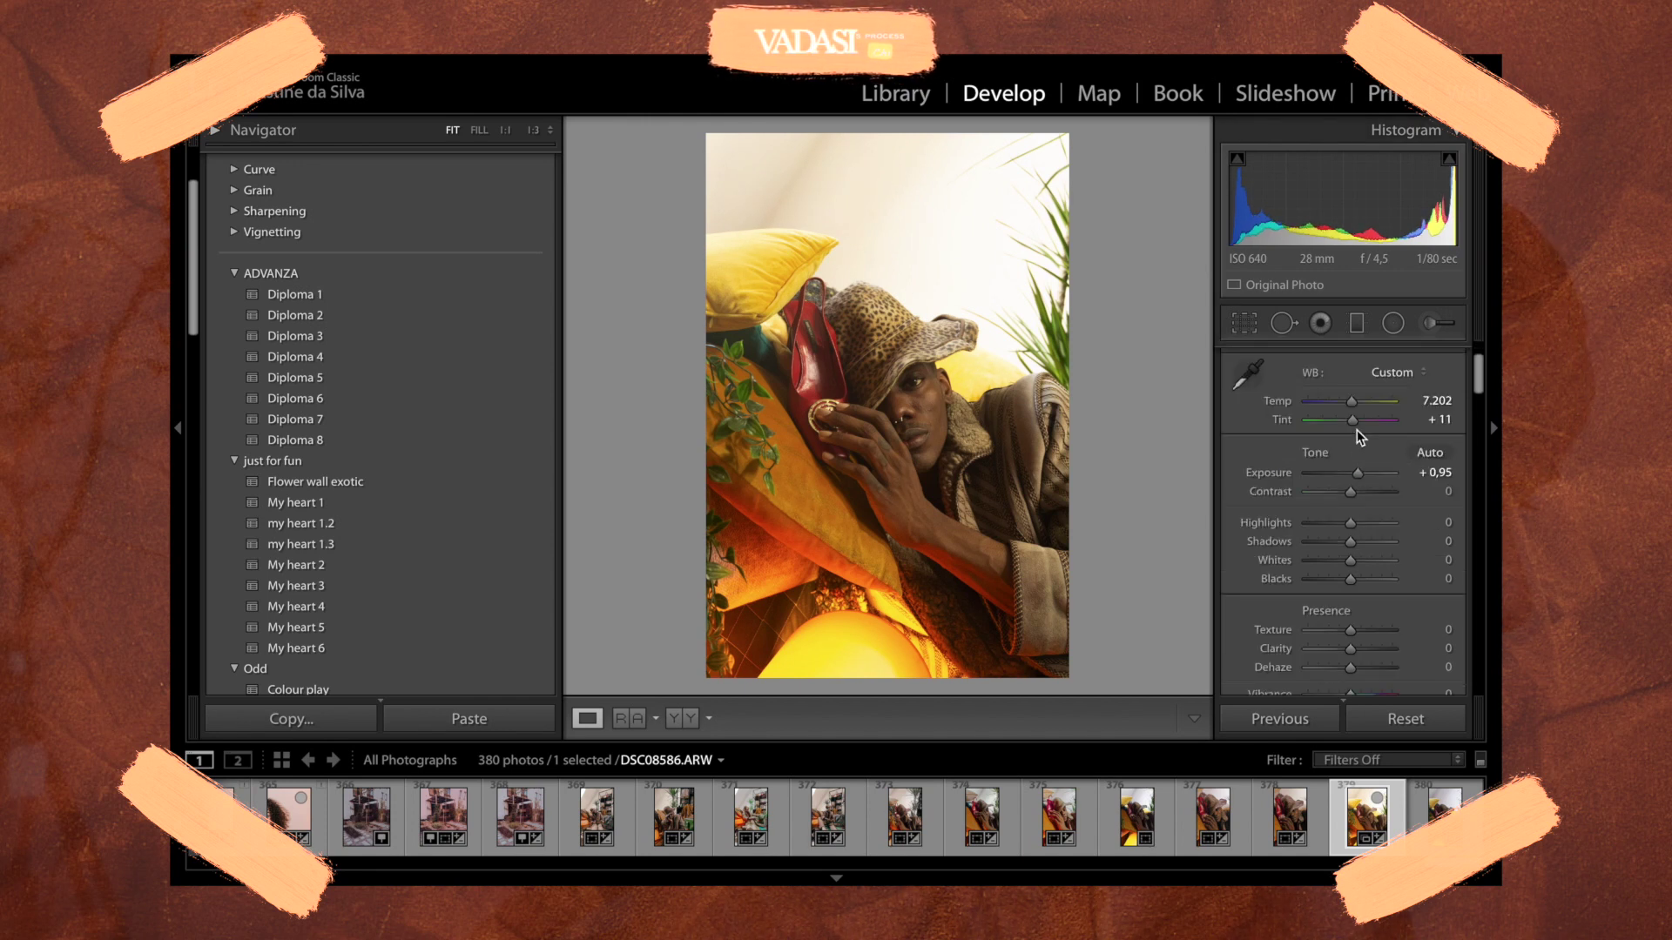
scroll(1355, 451, "up", 1)
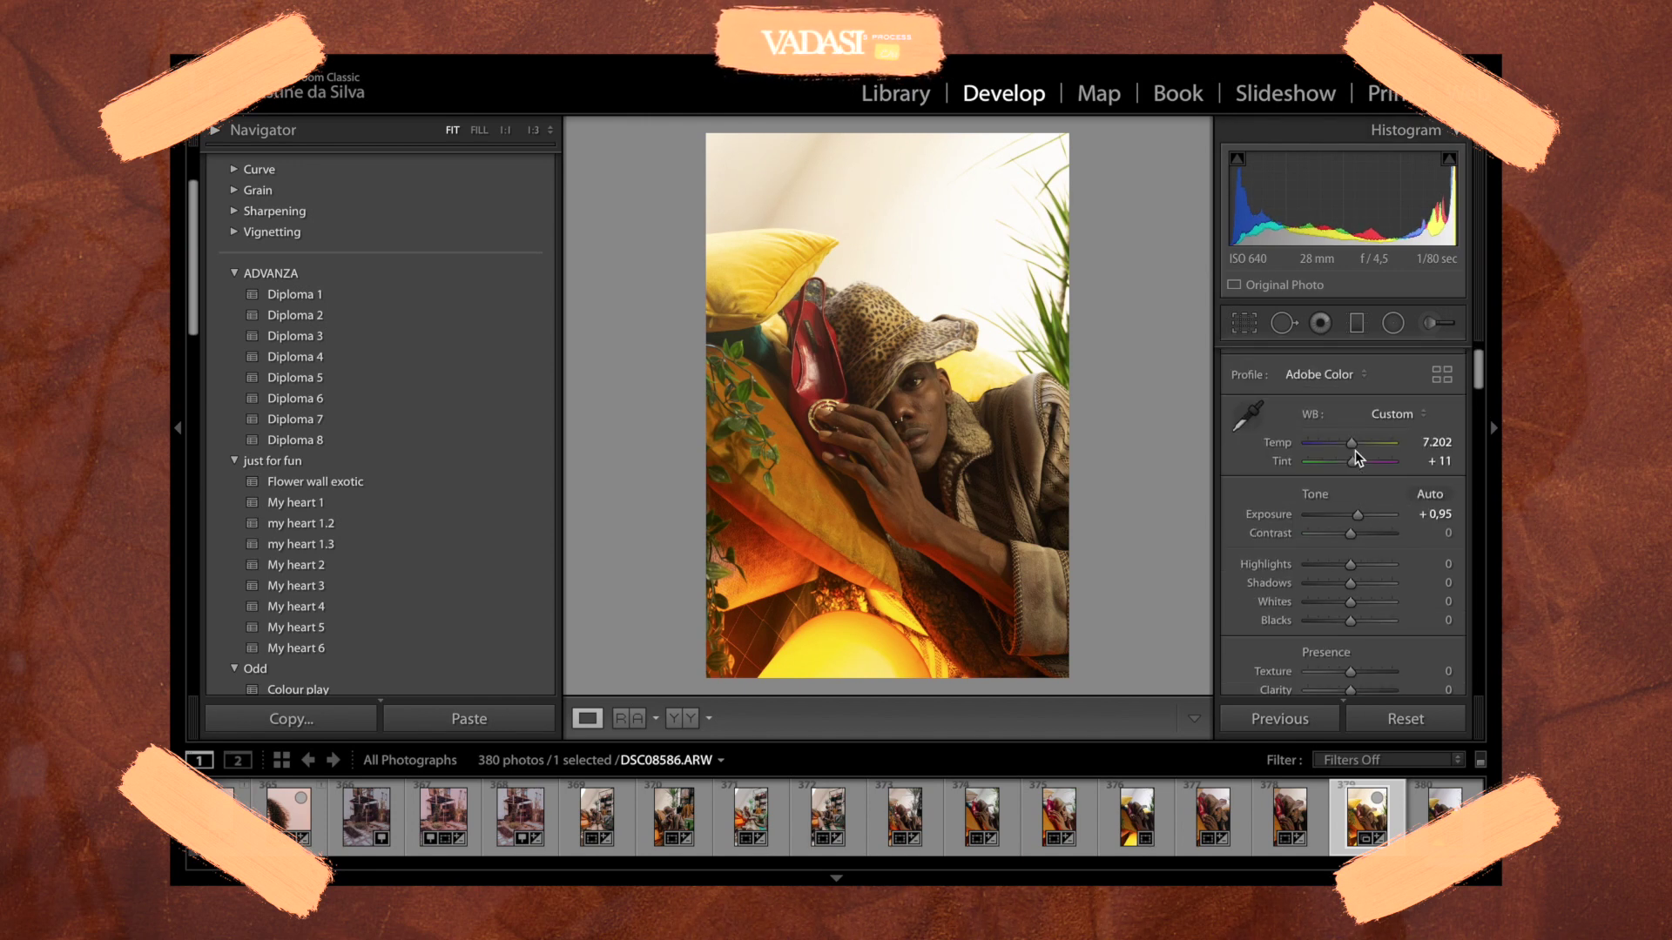
left_click_drag(1357, 515, 1354, 519)
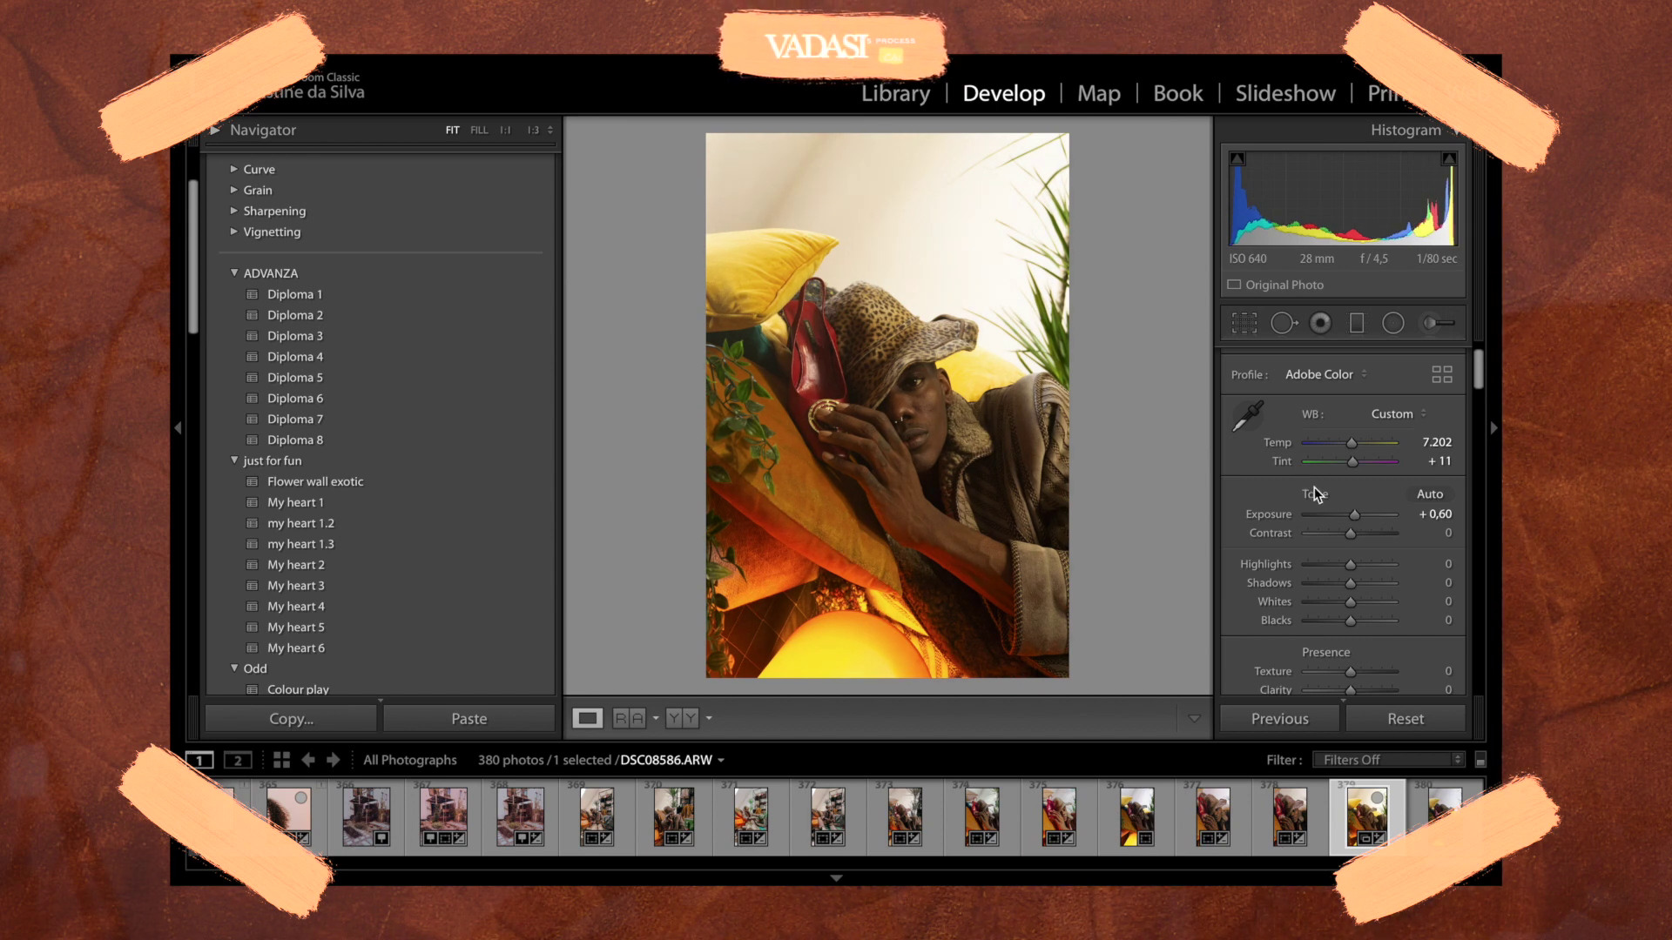
- Try low and high contrast extremes, settle on Contrast −63, and set Exposure to +0,70
left_click_drag(1349, 533, 1339, 537)
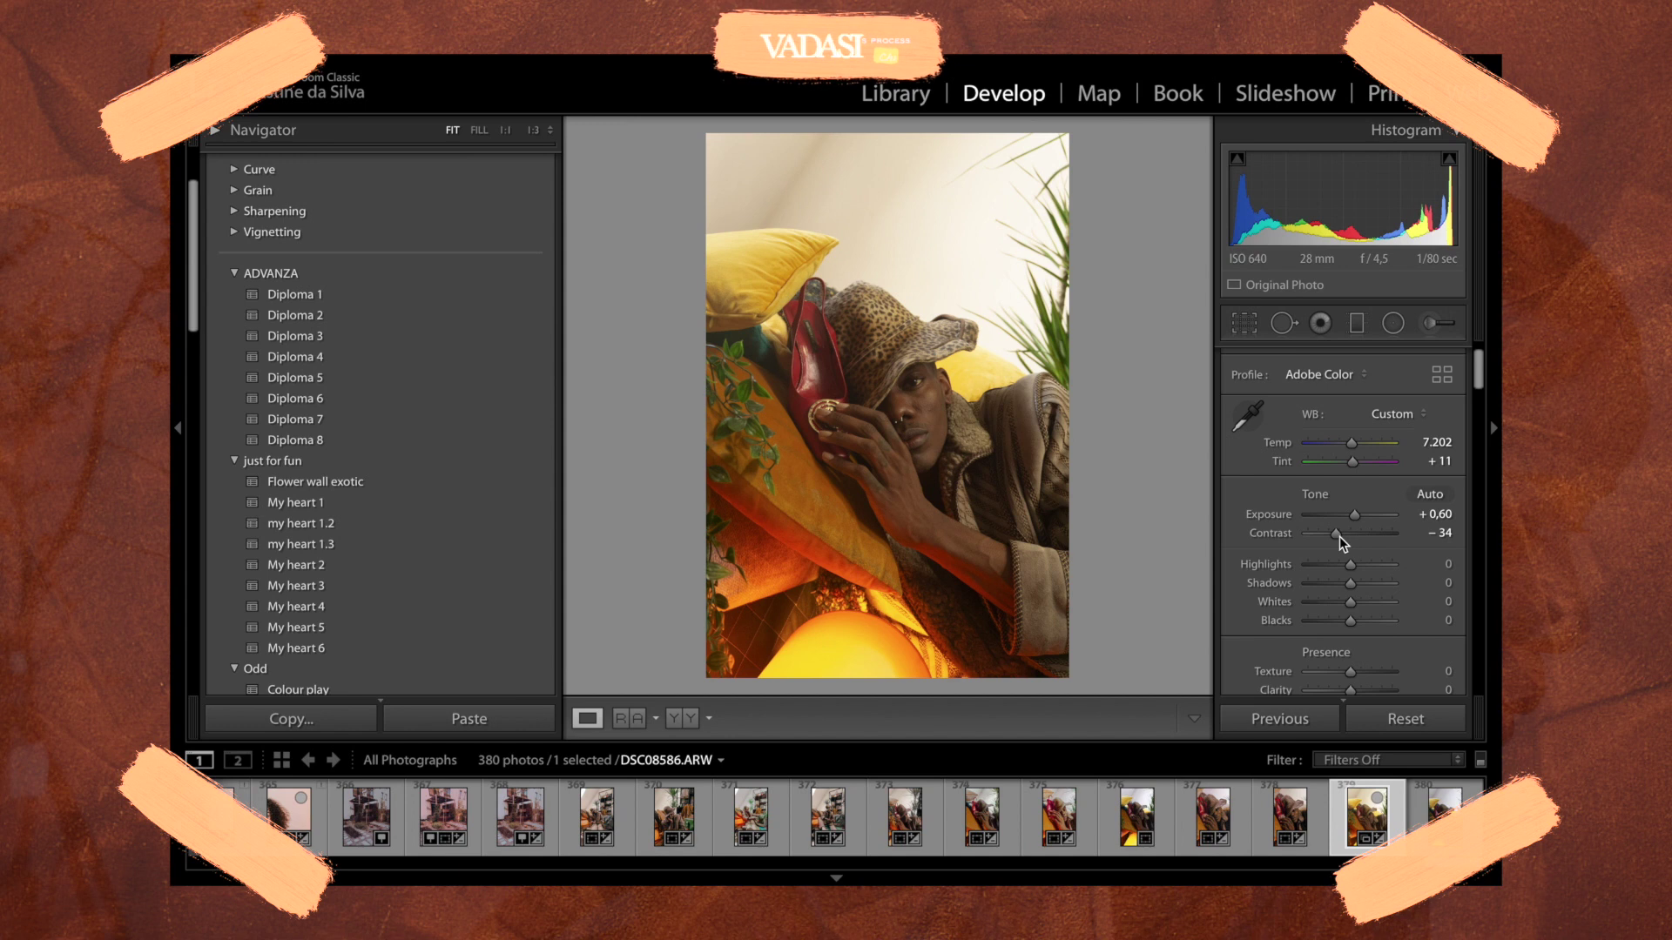
left_click_drag(1340, 537, 1318, 534)
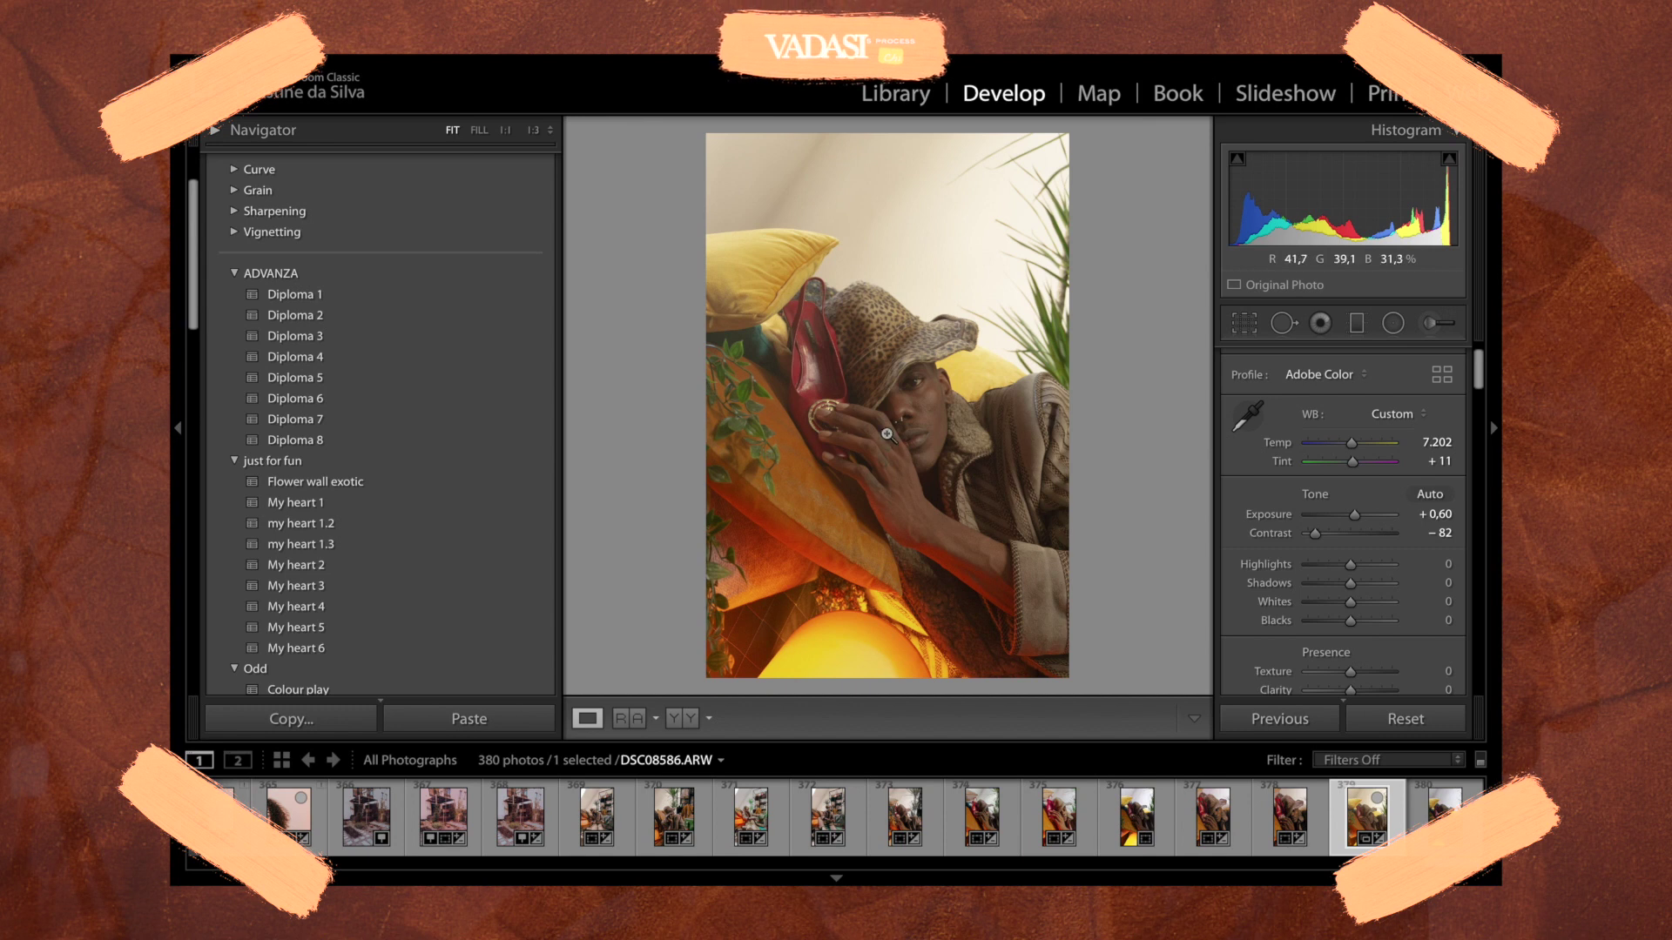
left_click_drag(1318, 533, 1410, 533)
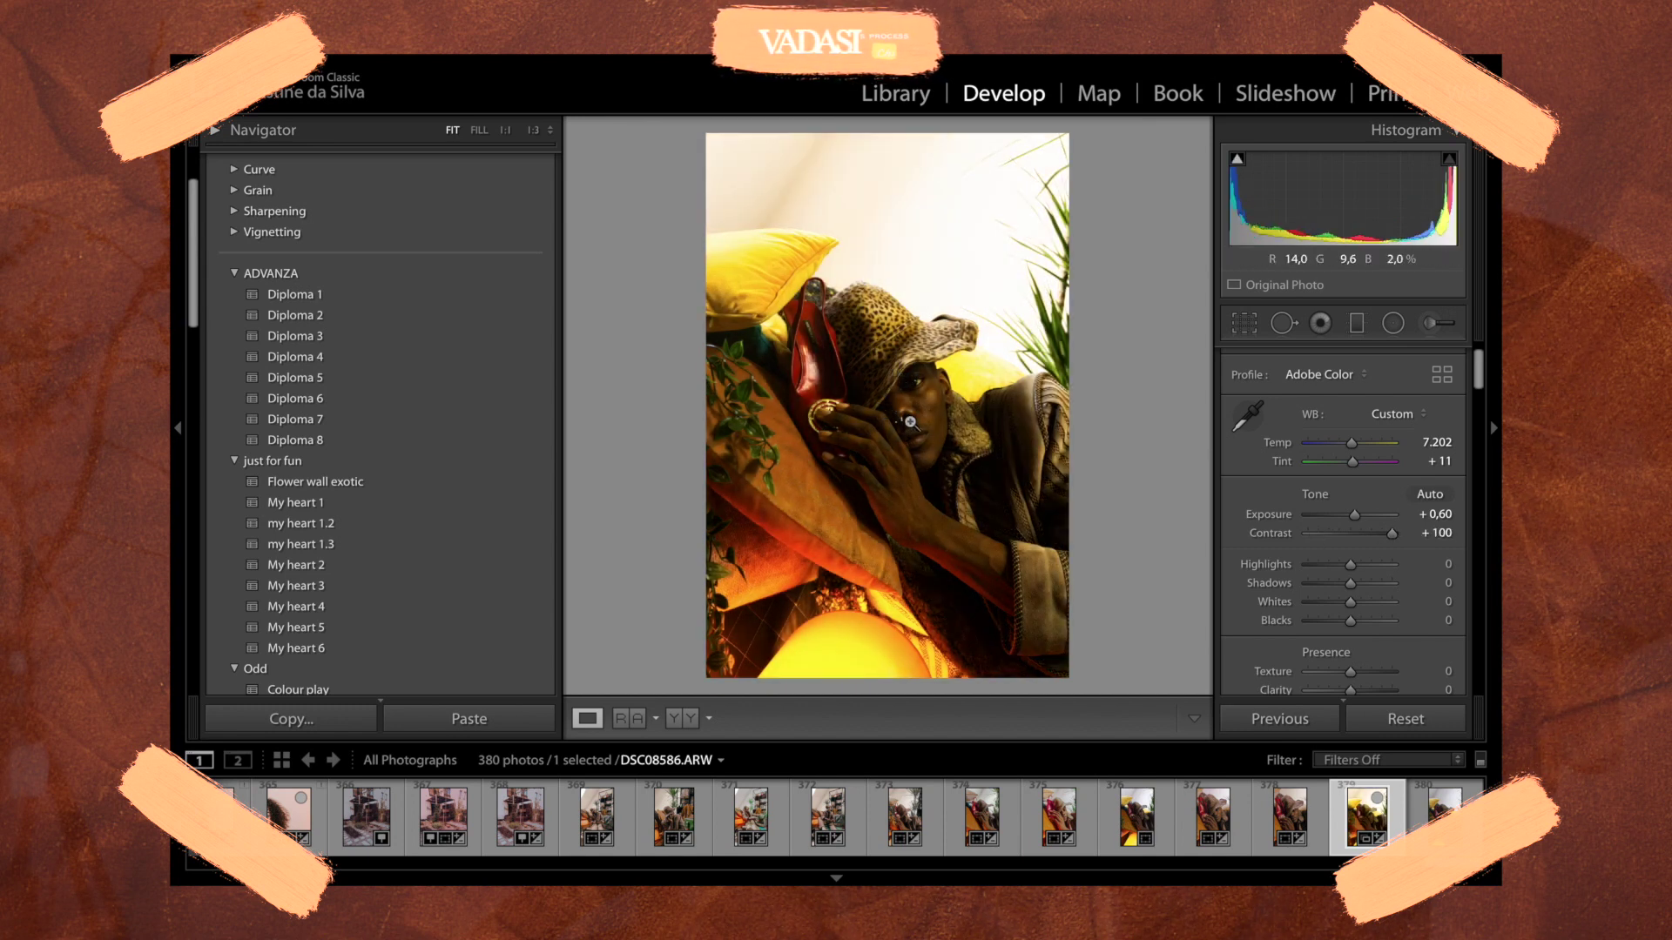
left_click(1314, 534)
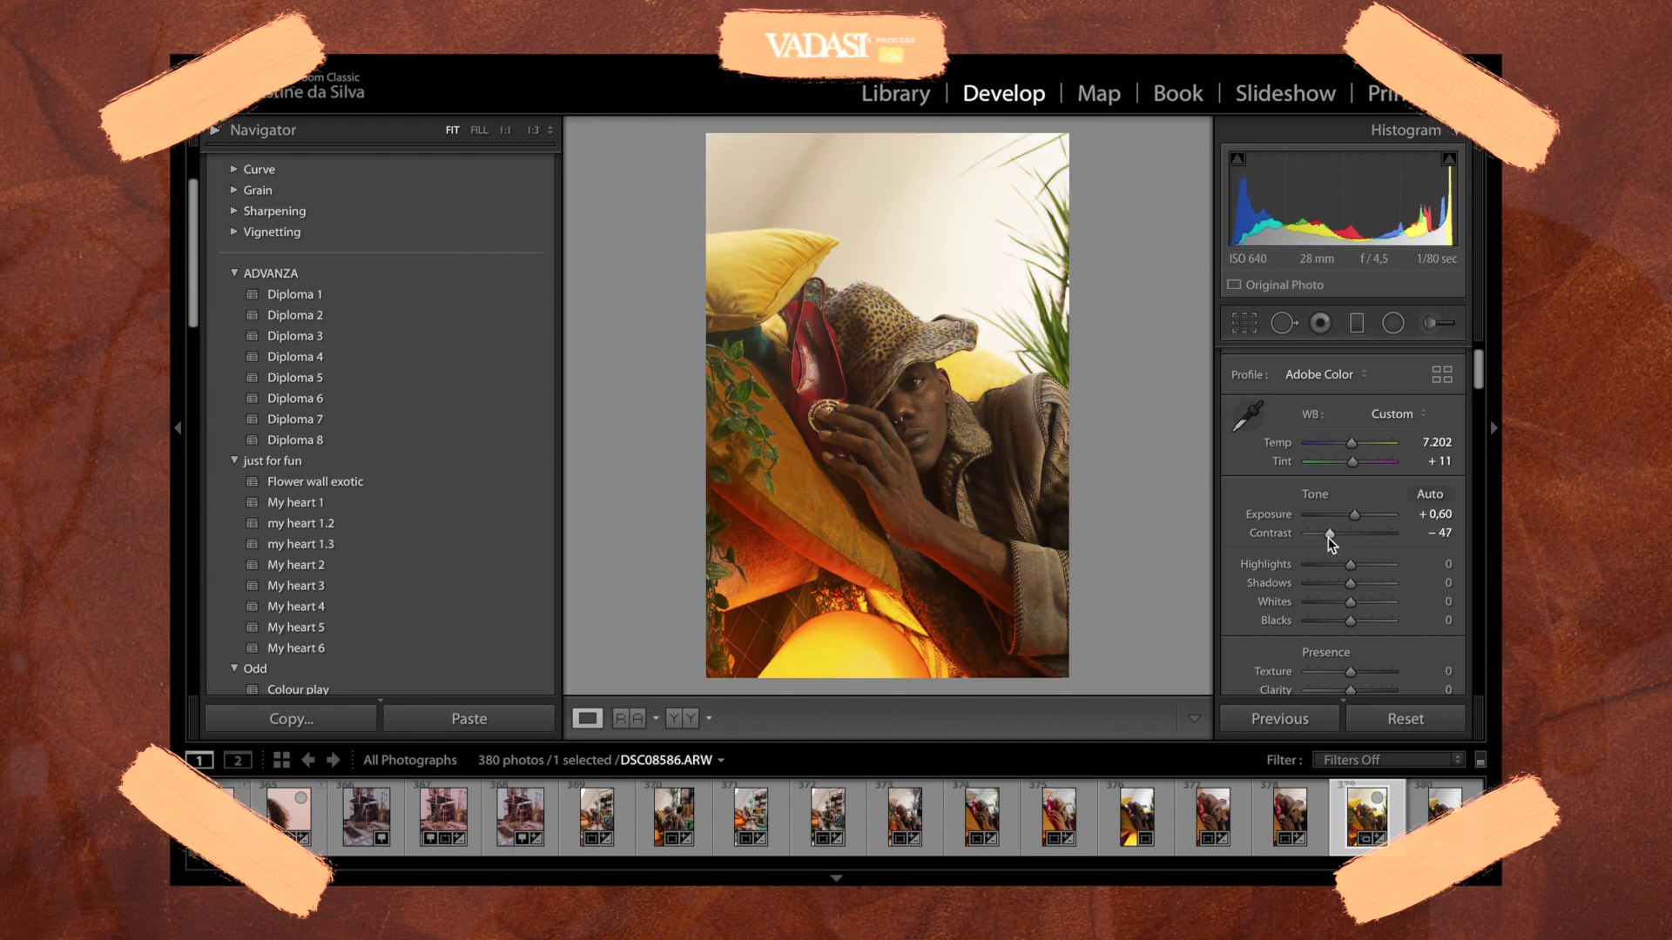
mouse_move(1315, 534)
left_mouse_down()
mouse_move(1348, 536)
mouse_move(1325, 530)
left_mouse_up()
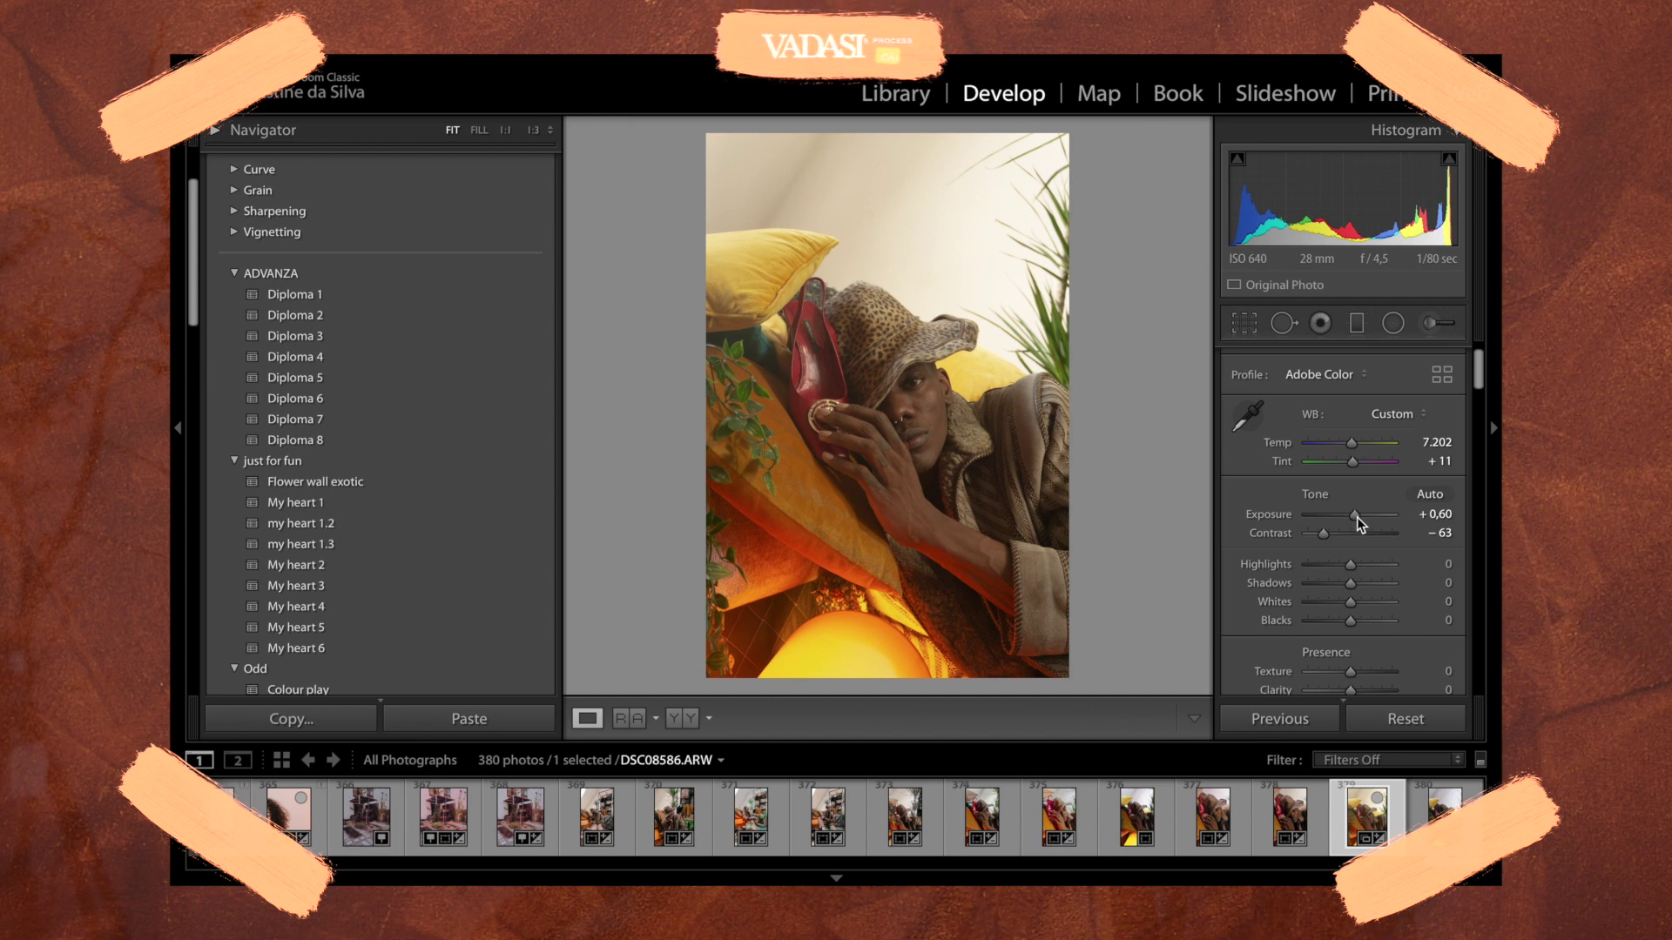
mouse_move(1356, 517)
left_mouse_down()
mouse_move(1329, 522)
mouse_move(1377, 526)
mouse_move(1358, 523)
left_mouse_up()
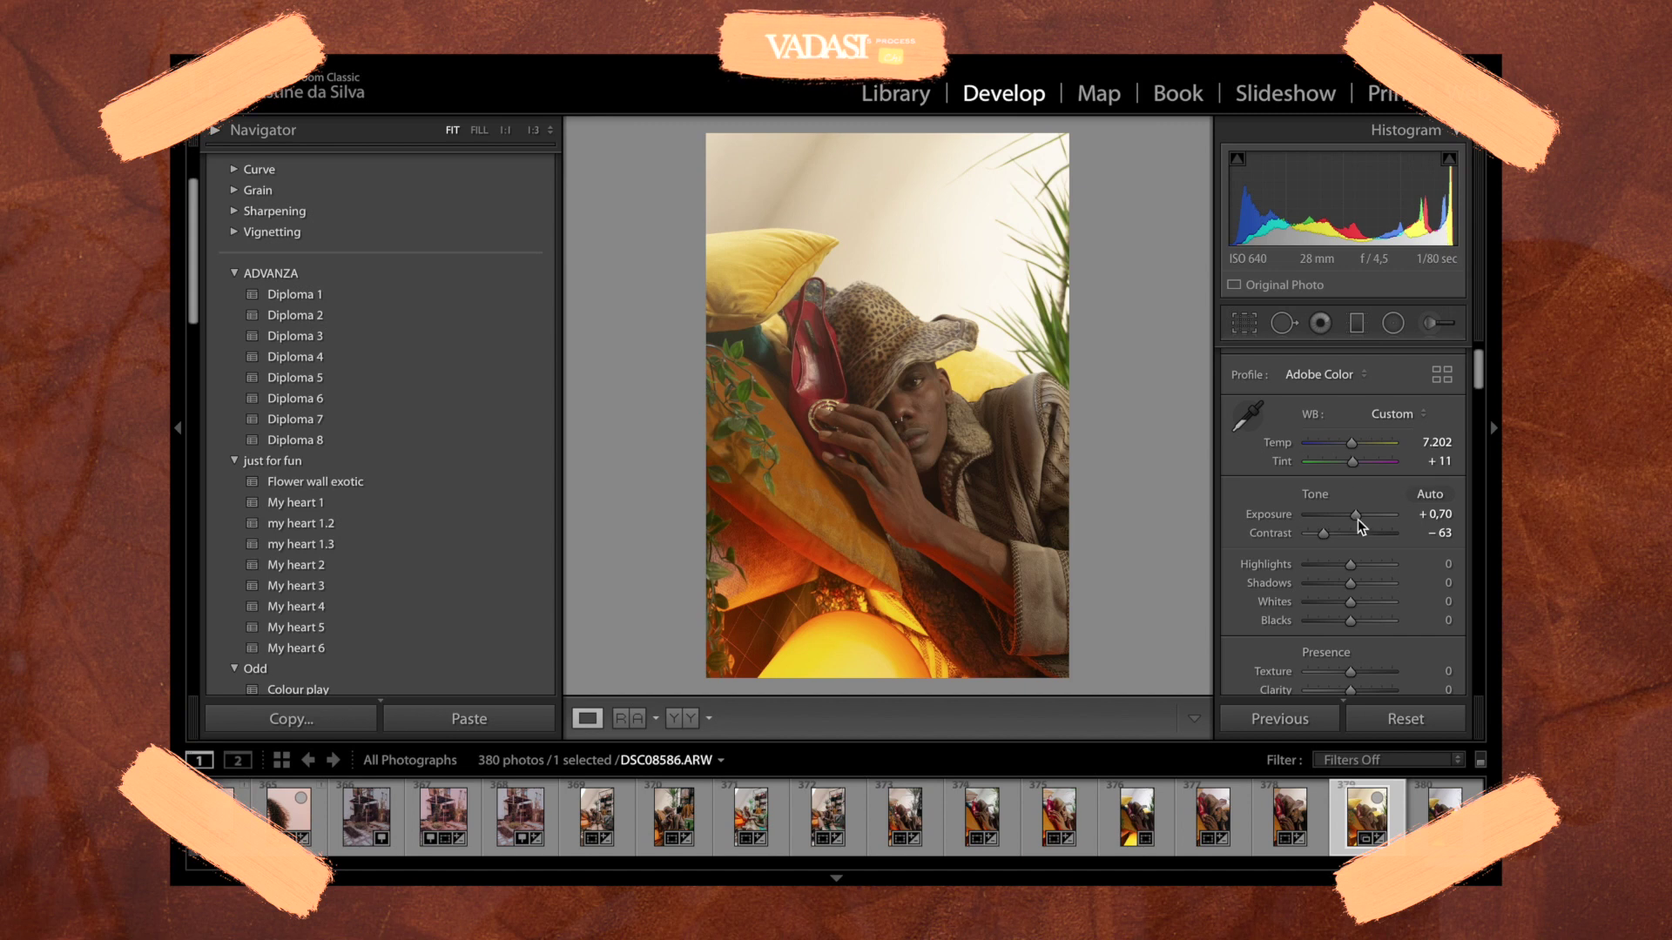
- Set Highlights to −100, Shadows to +5, Whites to −41 and Blacks to −2
scroll(1353, 476, "down", 3)
left_click_drag(1351, 455, 1255, 462)
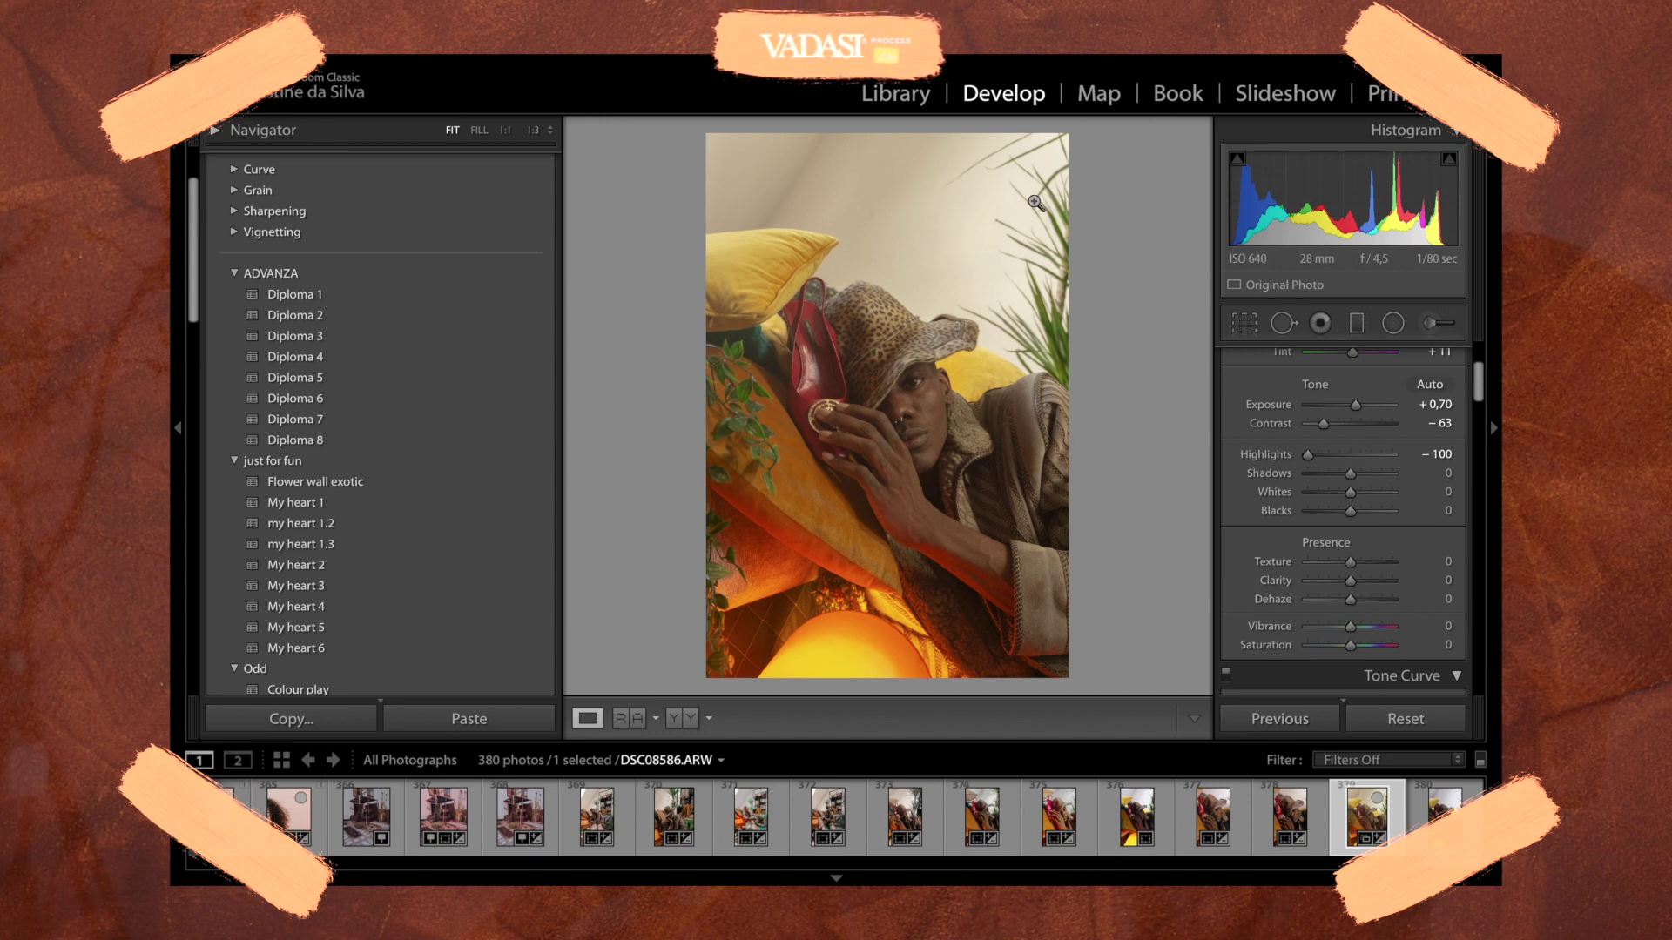
left_click_drag(1351, 473, 1478, 502)
left_click_drag(1378, 499, 1336, 492)
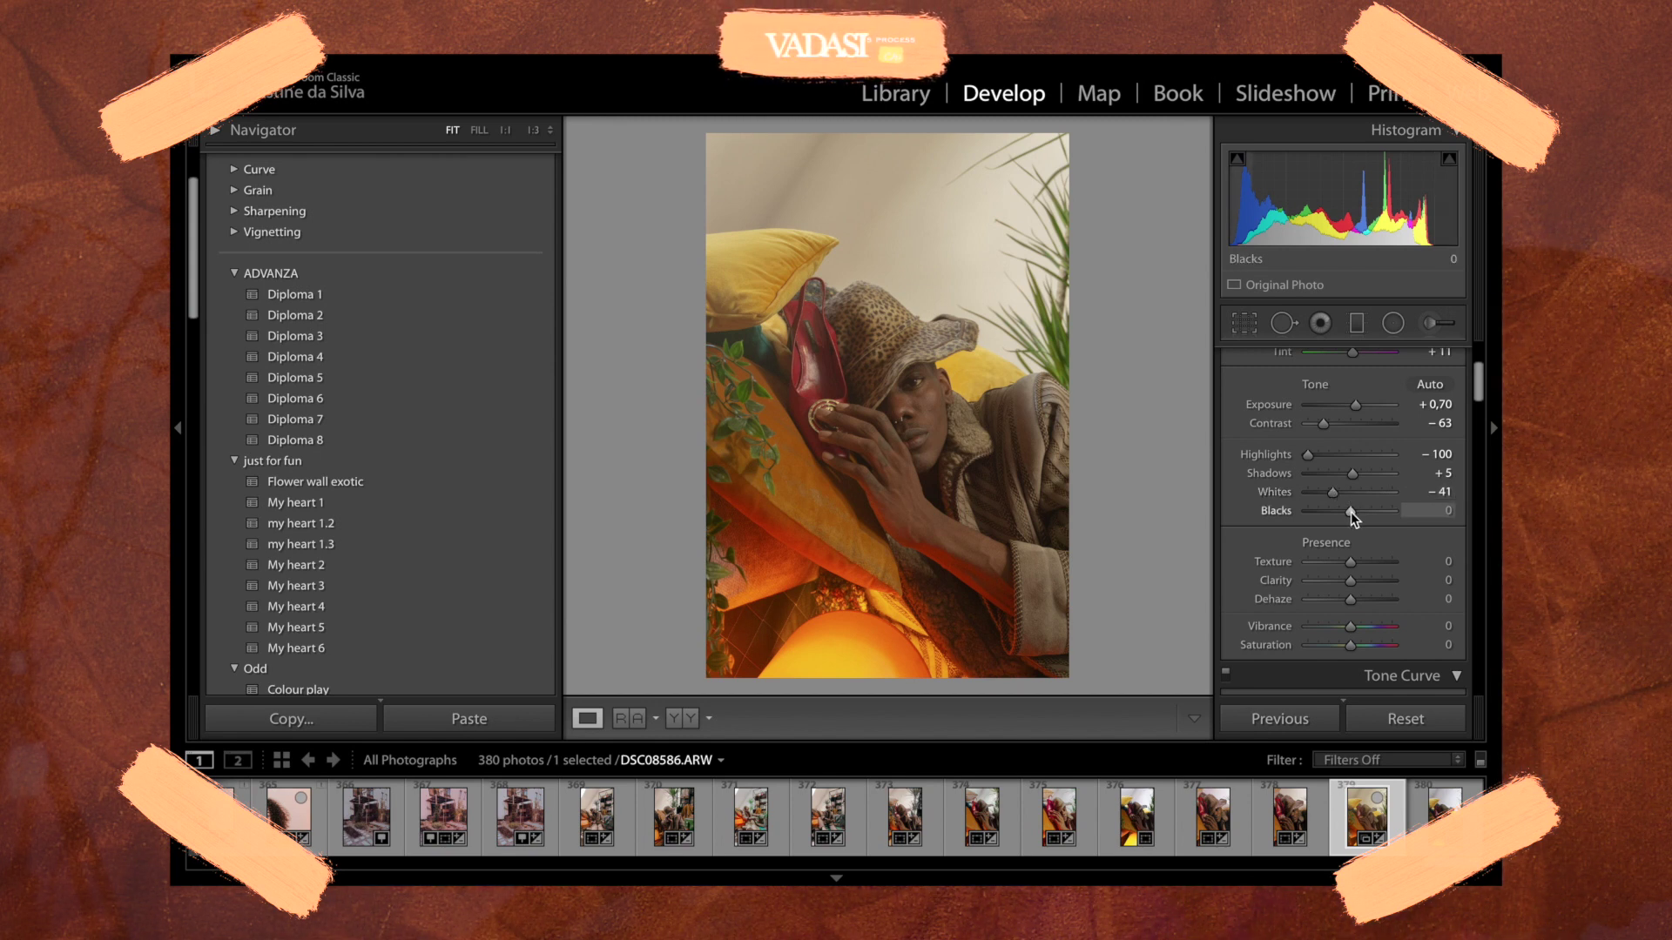
mouse_move(1350, 512)
left_mouse_down()
mouse_move(1378, 512)
mouse_move(1333, 525)
mouse_move(1347, 521)
left_mouse_up()
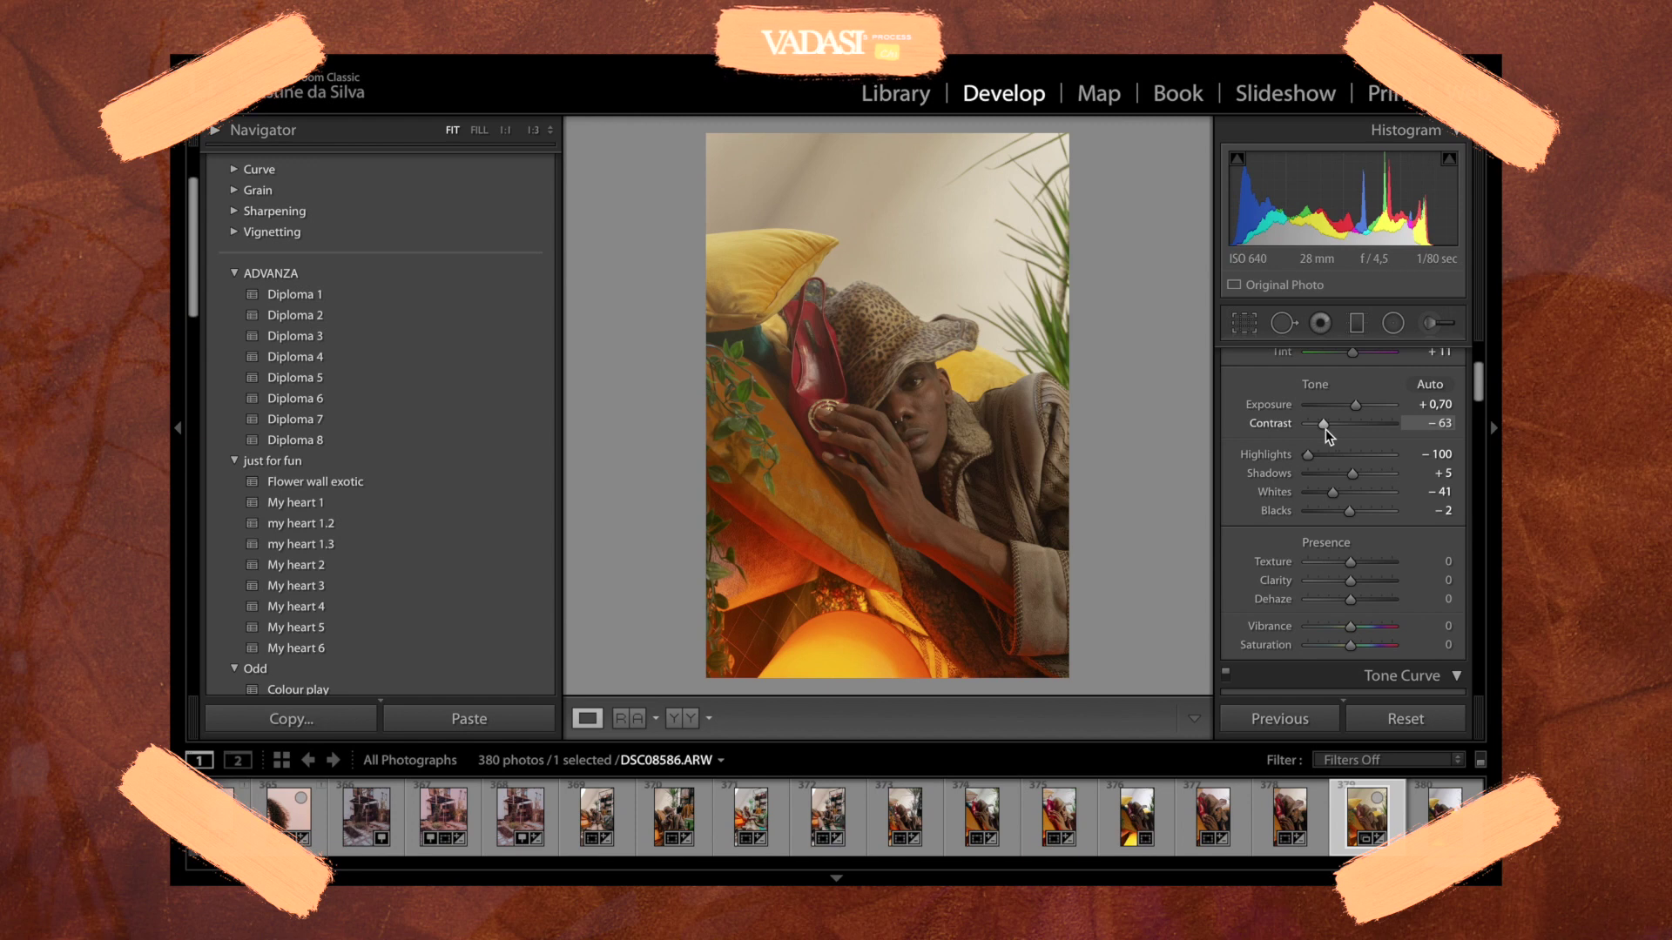
- Lower Contrast to −81 and Blacks to −58
mouse_move(1323, 425)
left_mouse_down()
mouse_move(1388, 426)
mouse_move(1324, 429)
left_mouse_up()
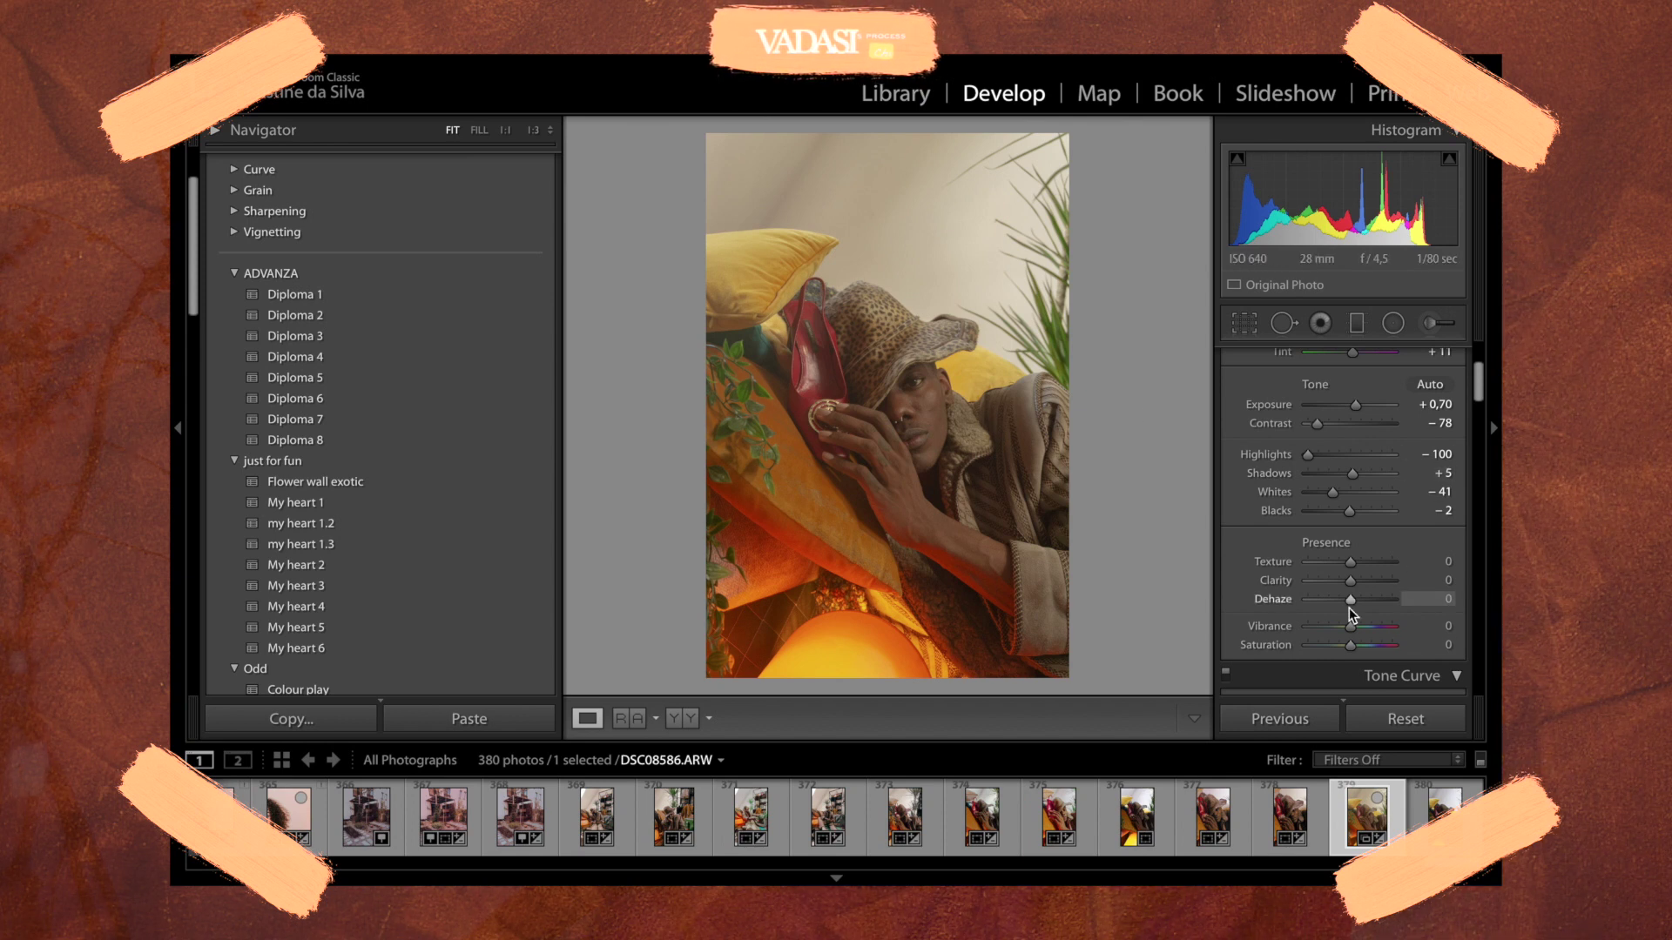
left_click_drag(1349, 511, 1324, 512)
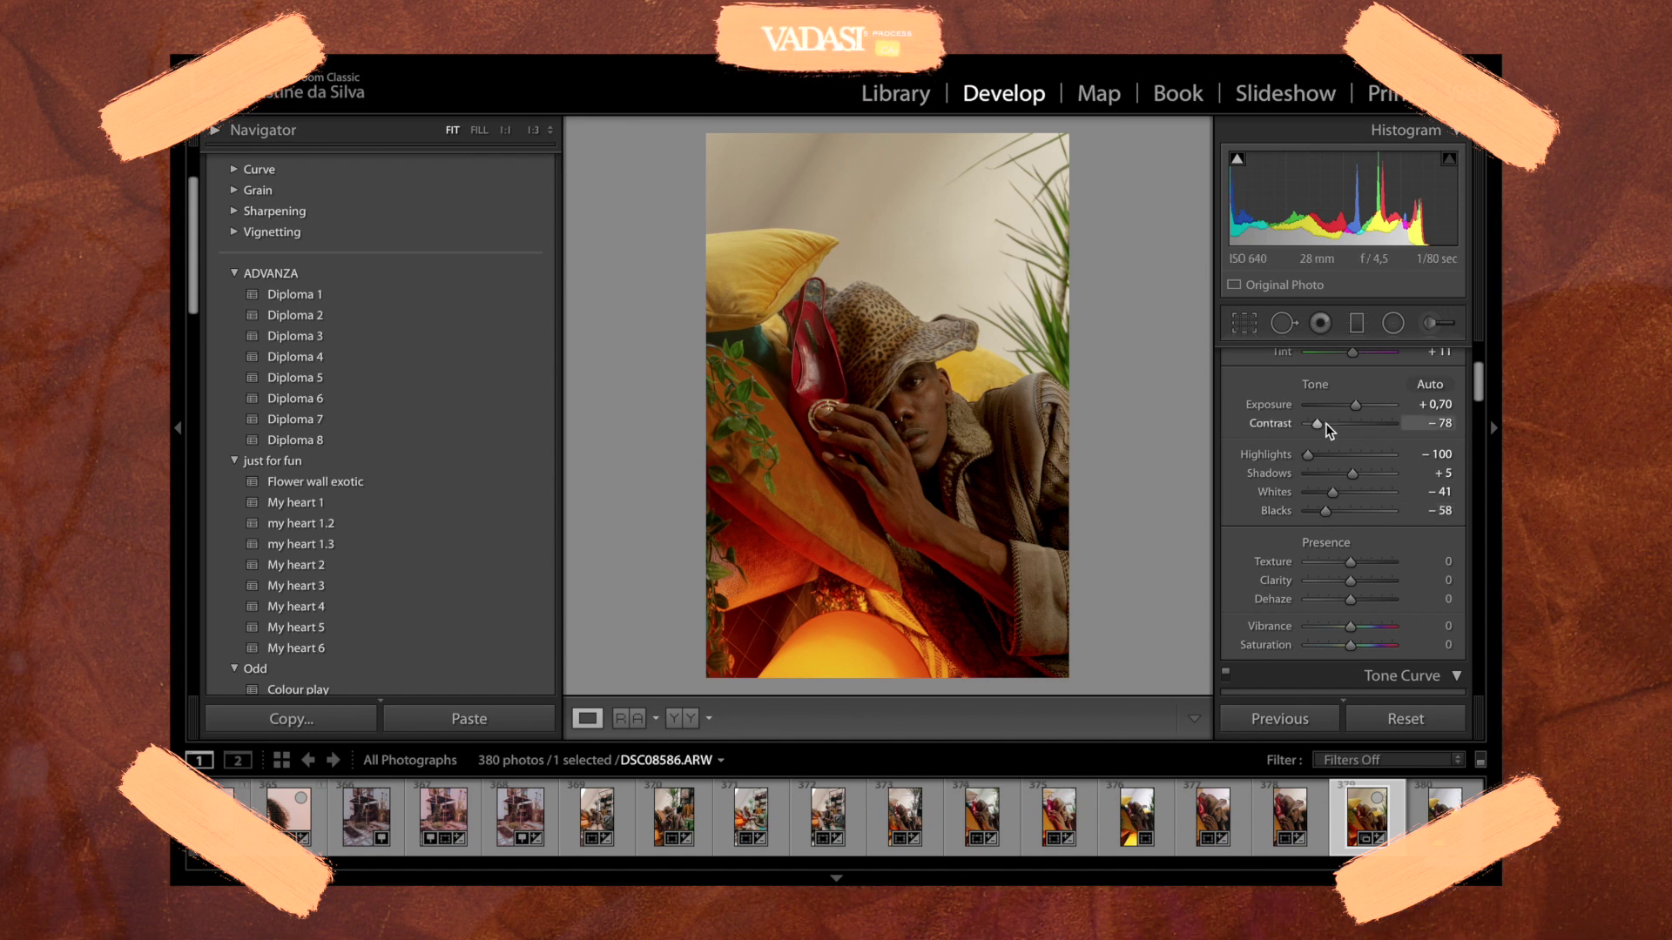
mouse_move(1318, 424)
left_mouse_down()
mouse_move(1383, 429)
mouse_move(1314, 433)
left_mouse_up()
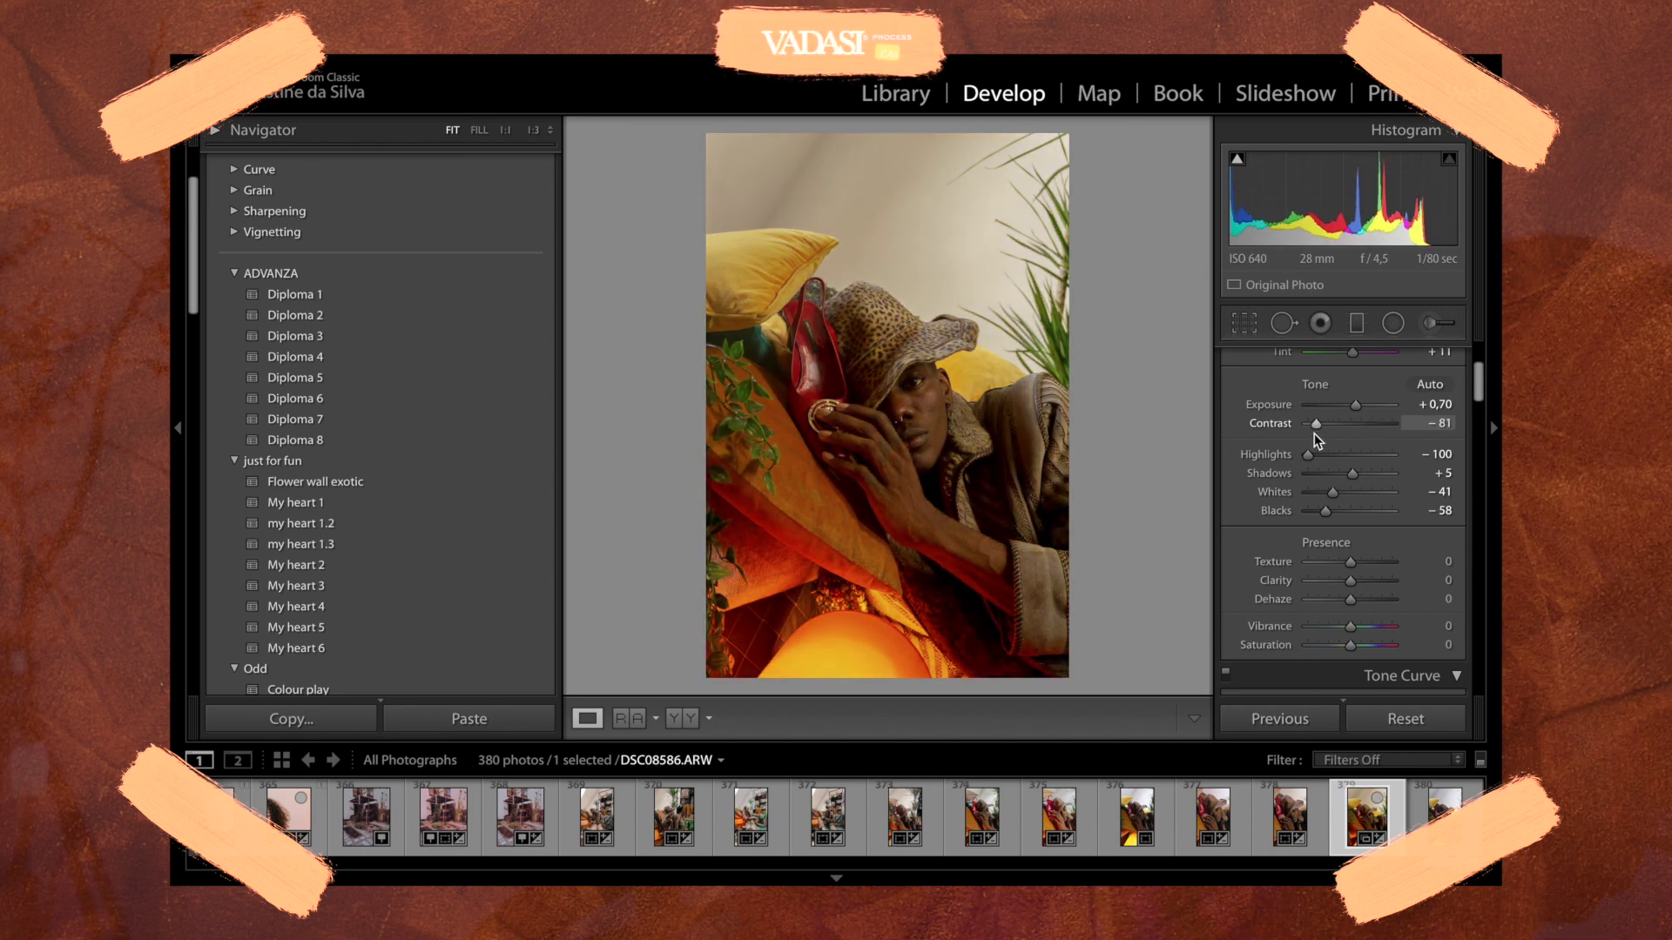
- Set Clarity to +35 and reduce Contrast to −100
scroll(1314, 434, "down", 1)
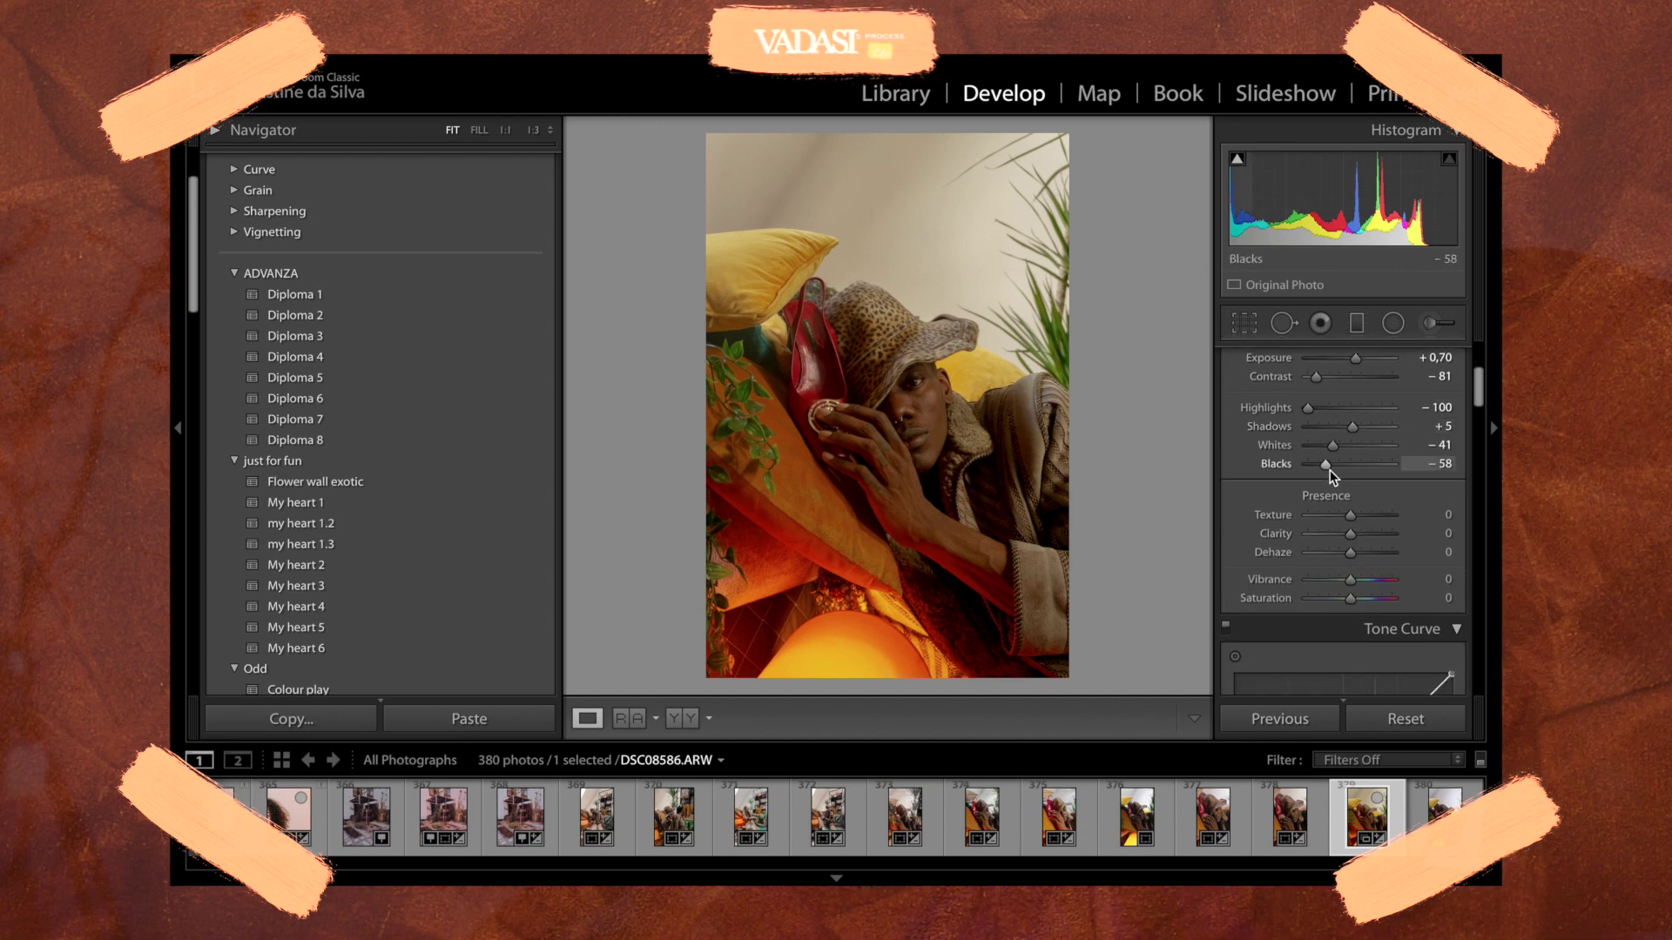
left_click_drag(1351, 534, 1365, 535)
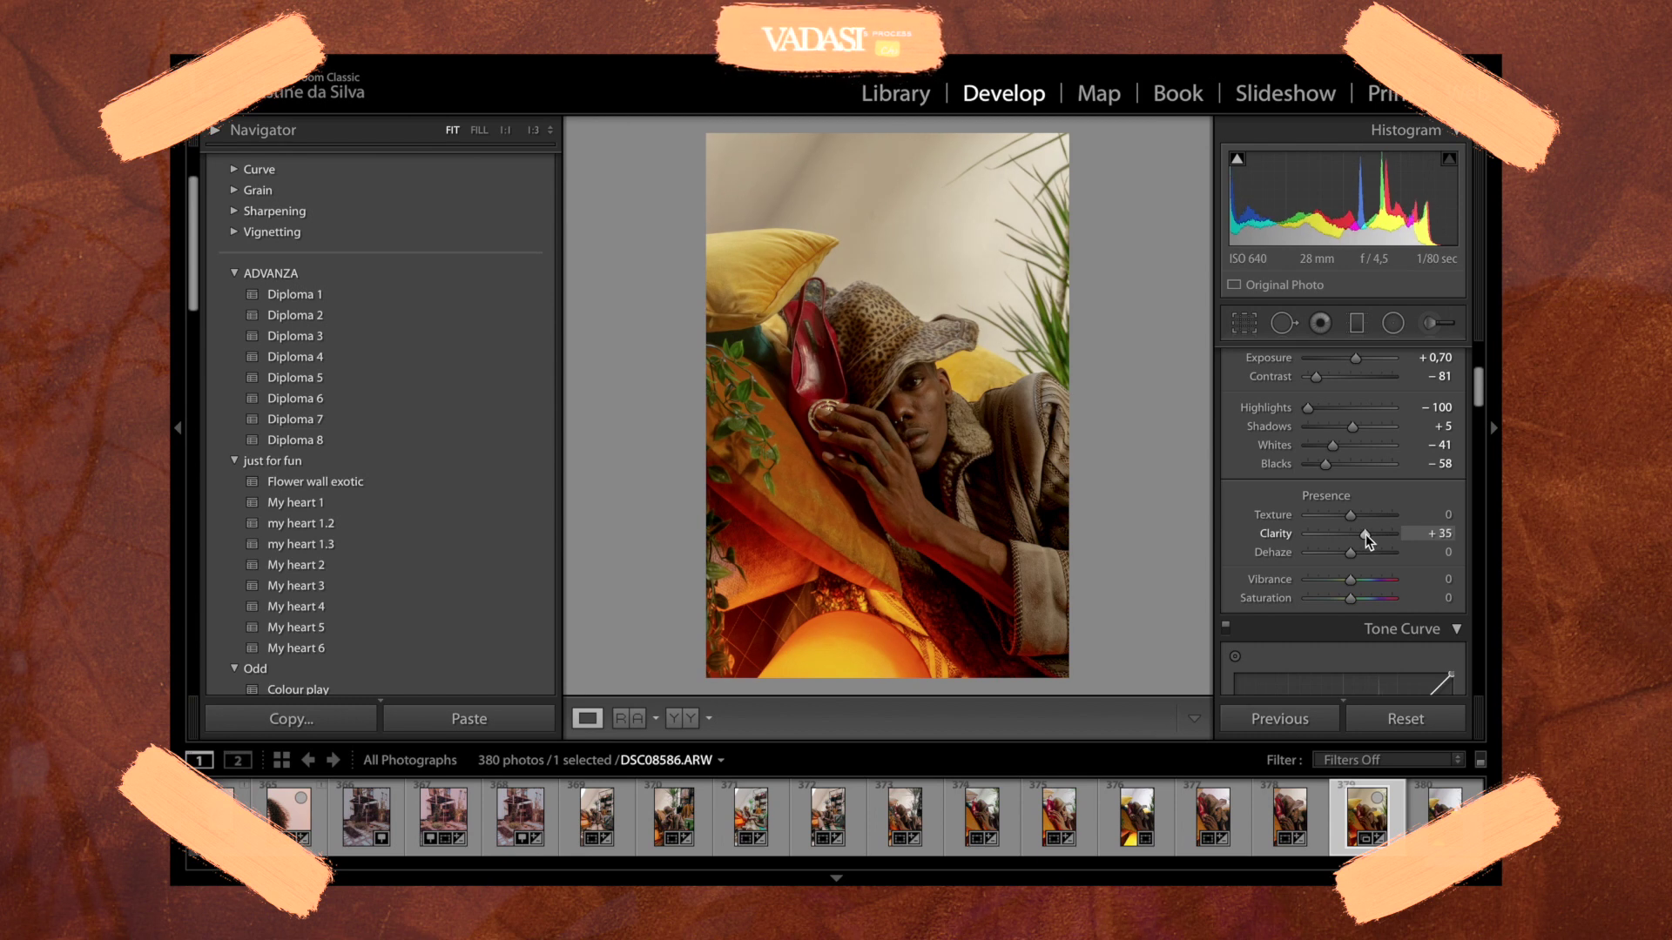
scroll(1346, 484, "up", 1)
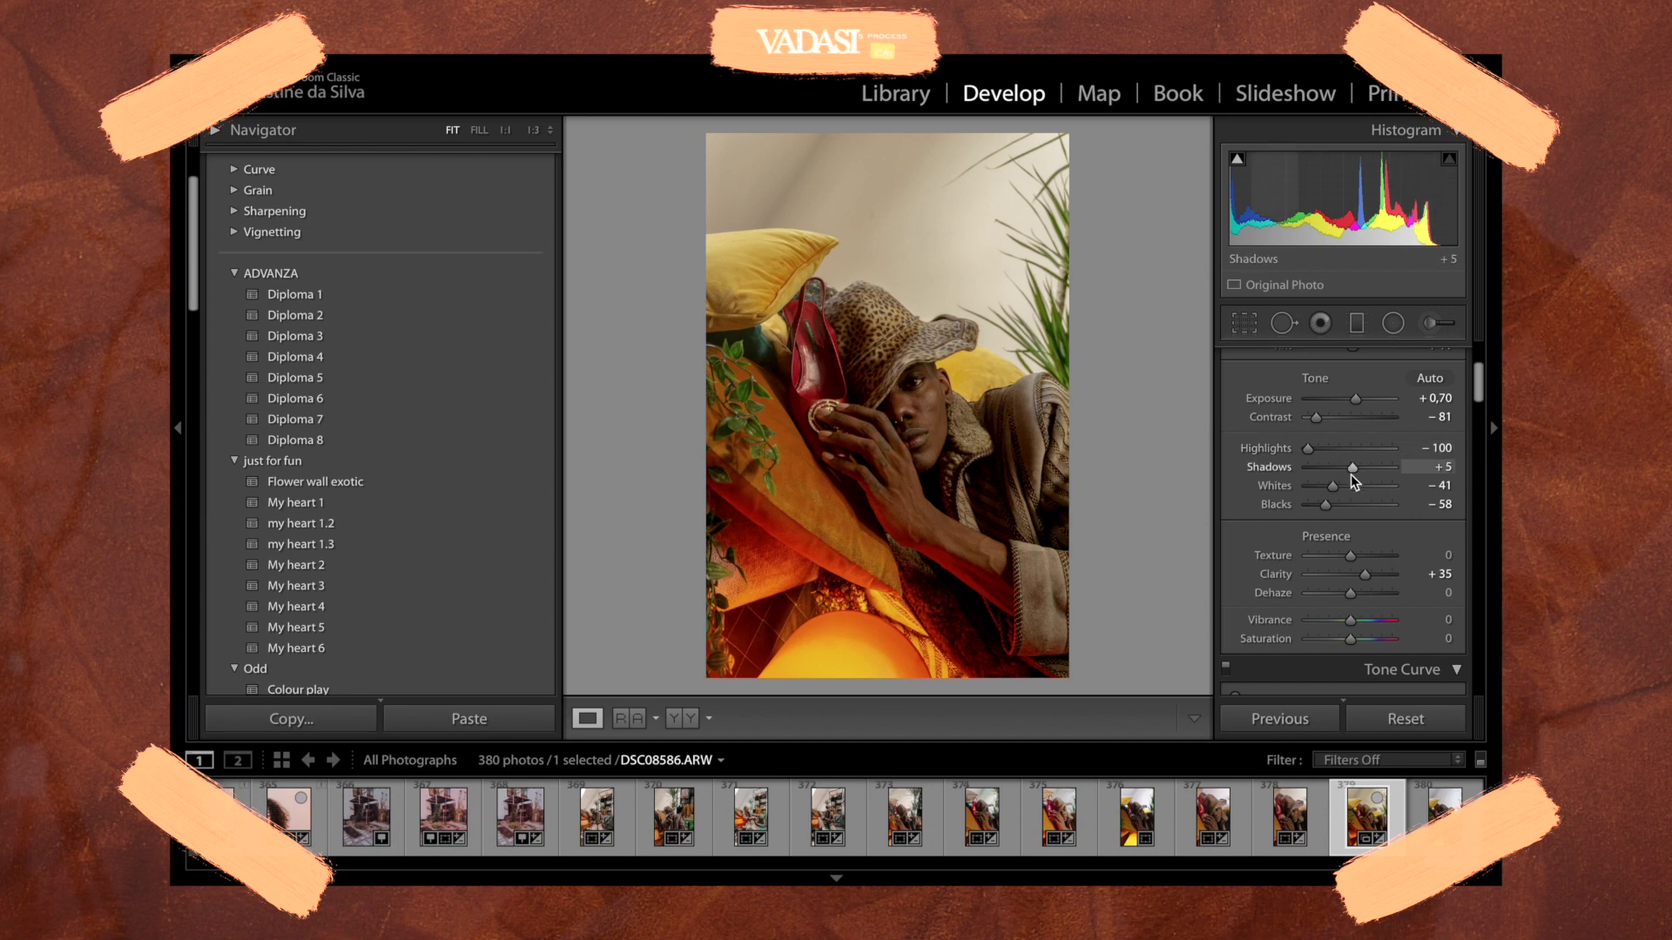
mouse_move(1316, 417)
left_mouse_down()
mouse_move(1425, 421)
mouse_move(1304, 418)
left_mouse_up()
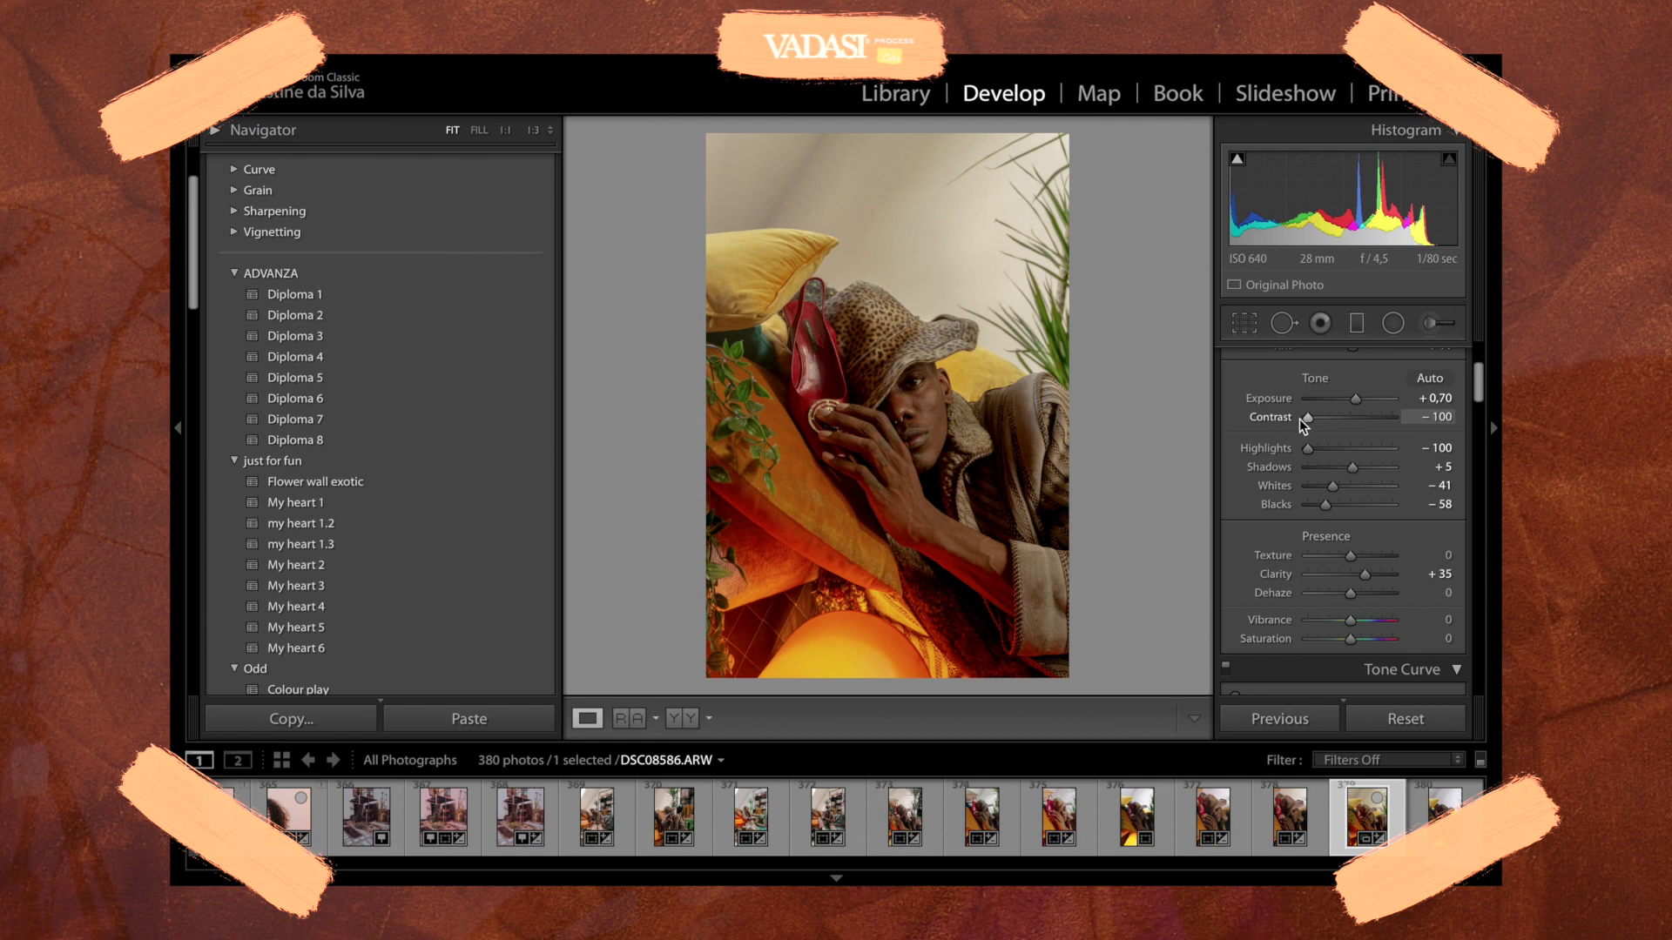
scroll(1396, 478, "up", 2)
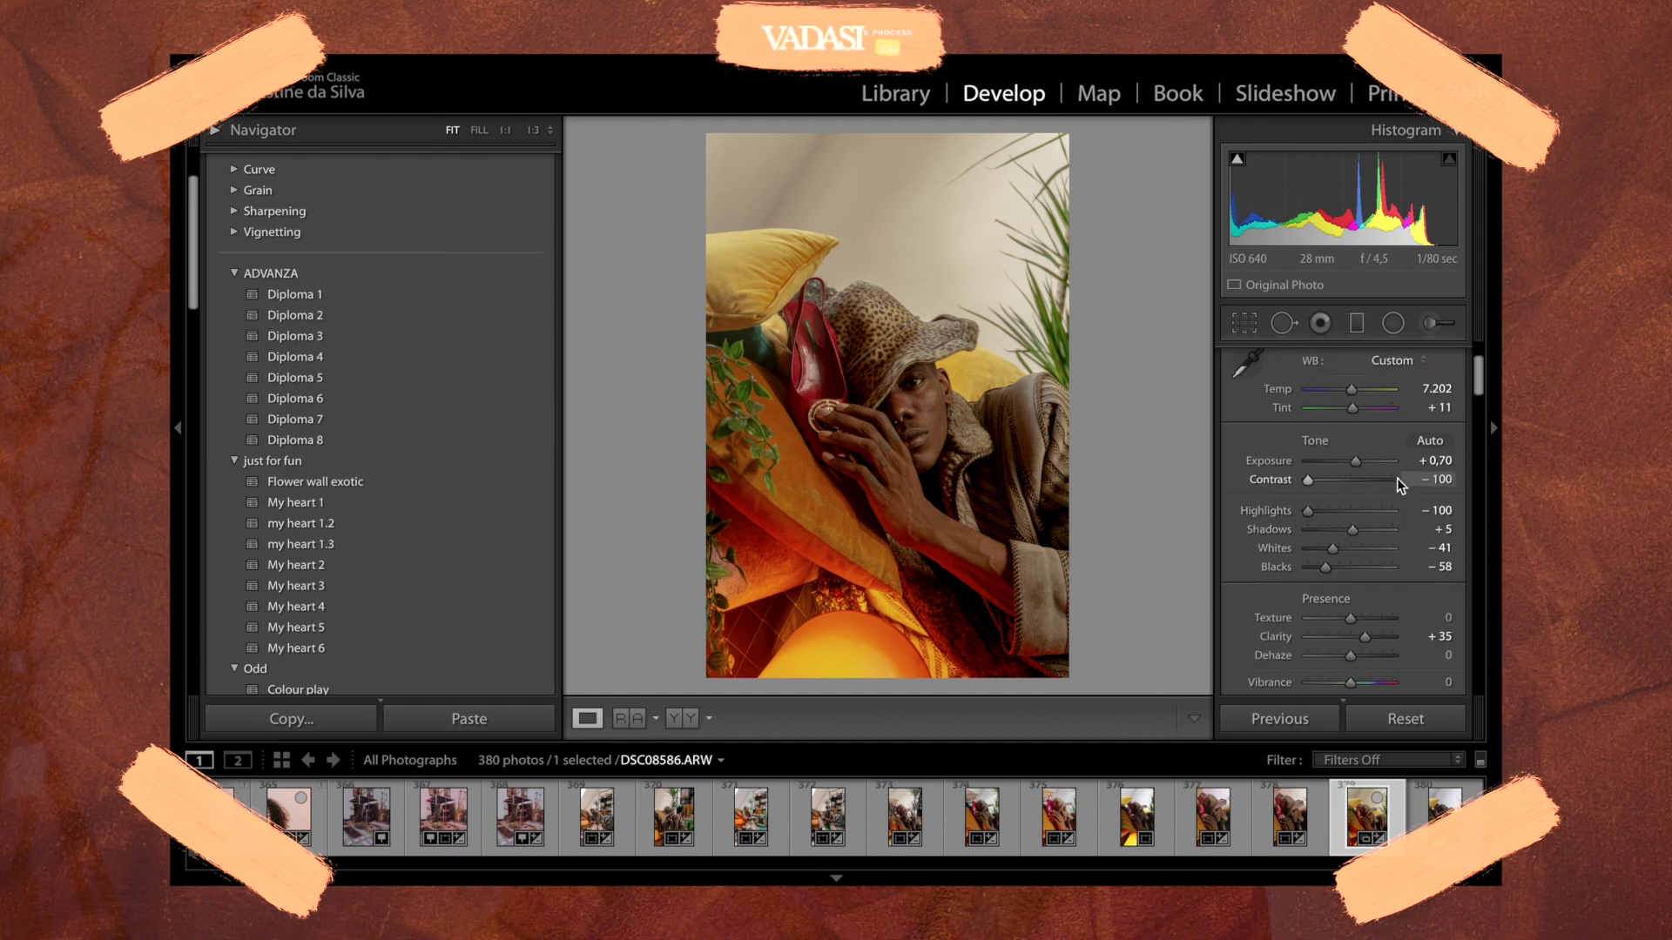
- Set the white balance Temp to 6.857 and Tint to +23
mouse_move(1353, 390)
left_mouse_down()
mouse_move(1316, 390)
mouse_move(1366, 410)
left_mouse_up()
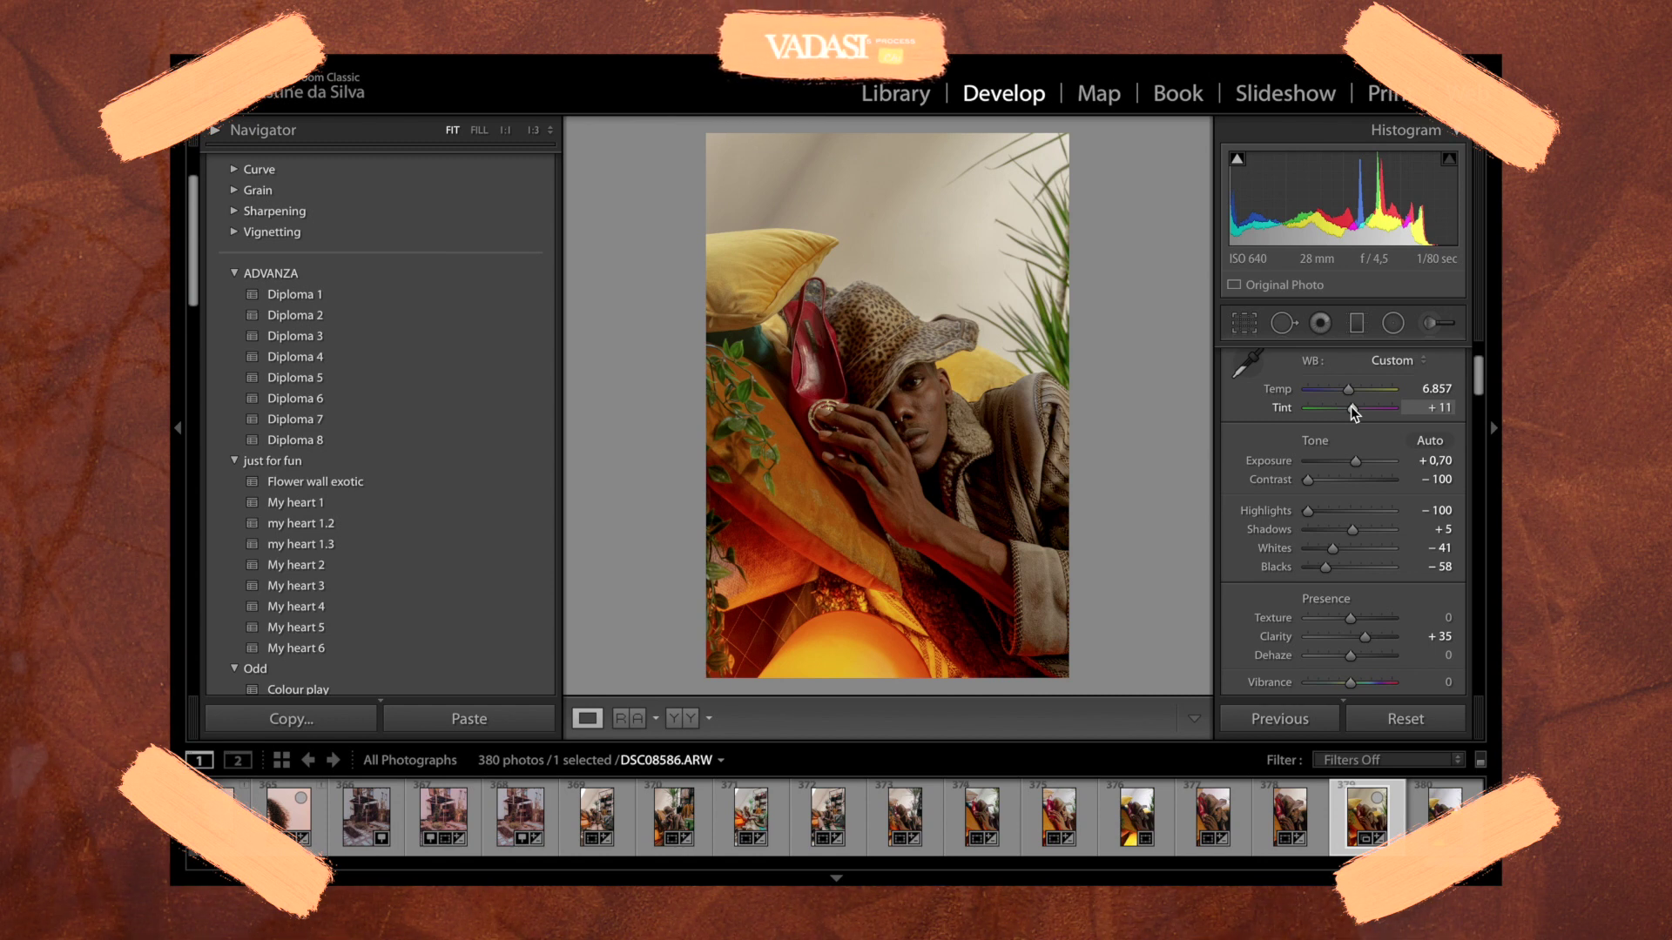
left_click_drag(1354, 410, 1351, 406)
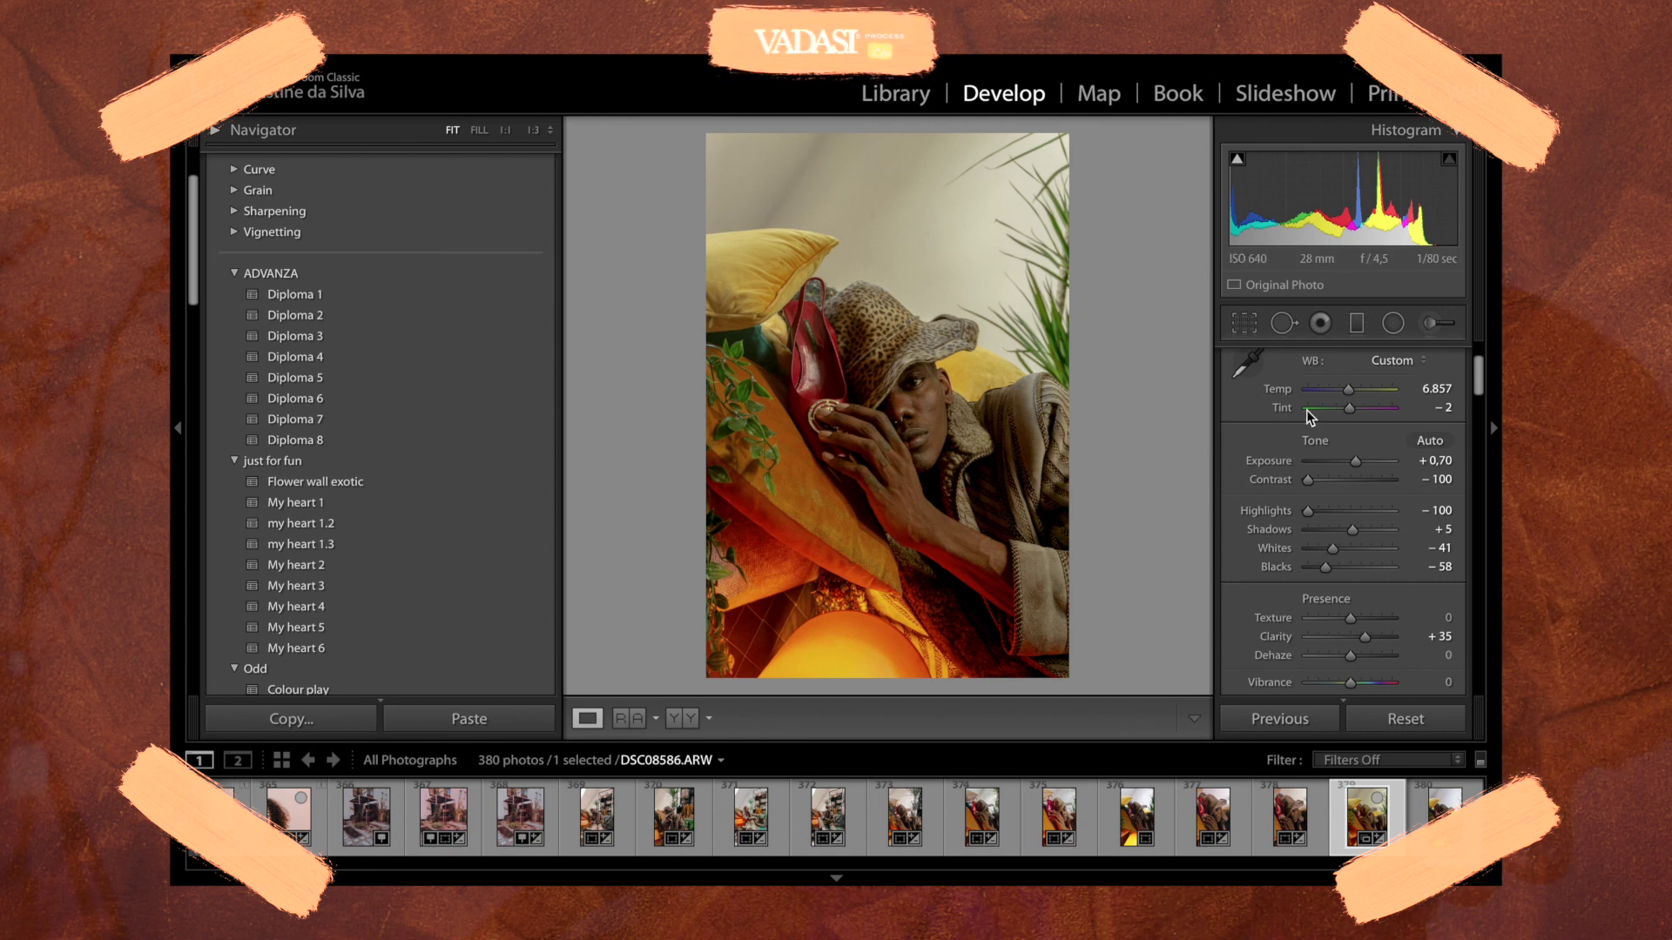
left_click_drag(1350, 411, 1355, 408)
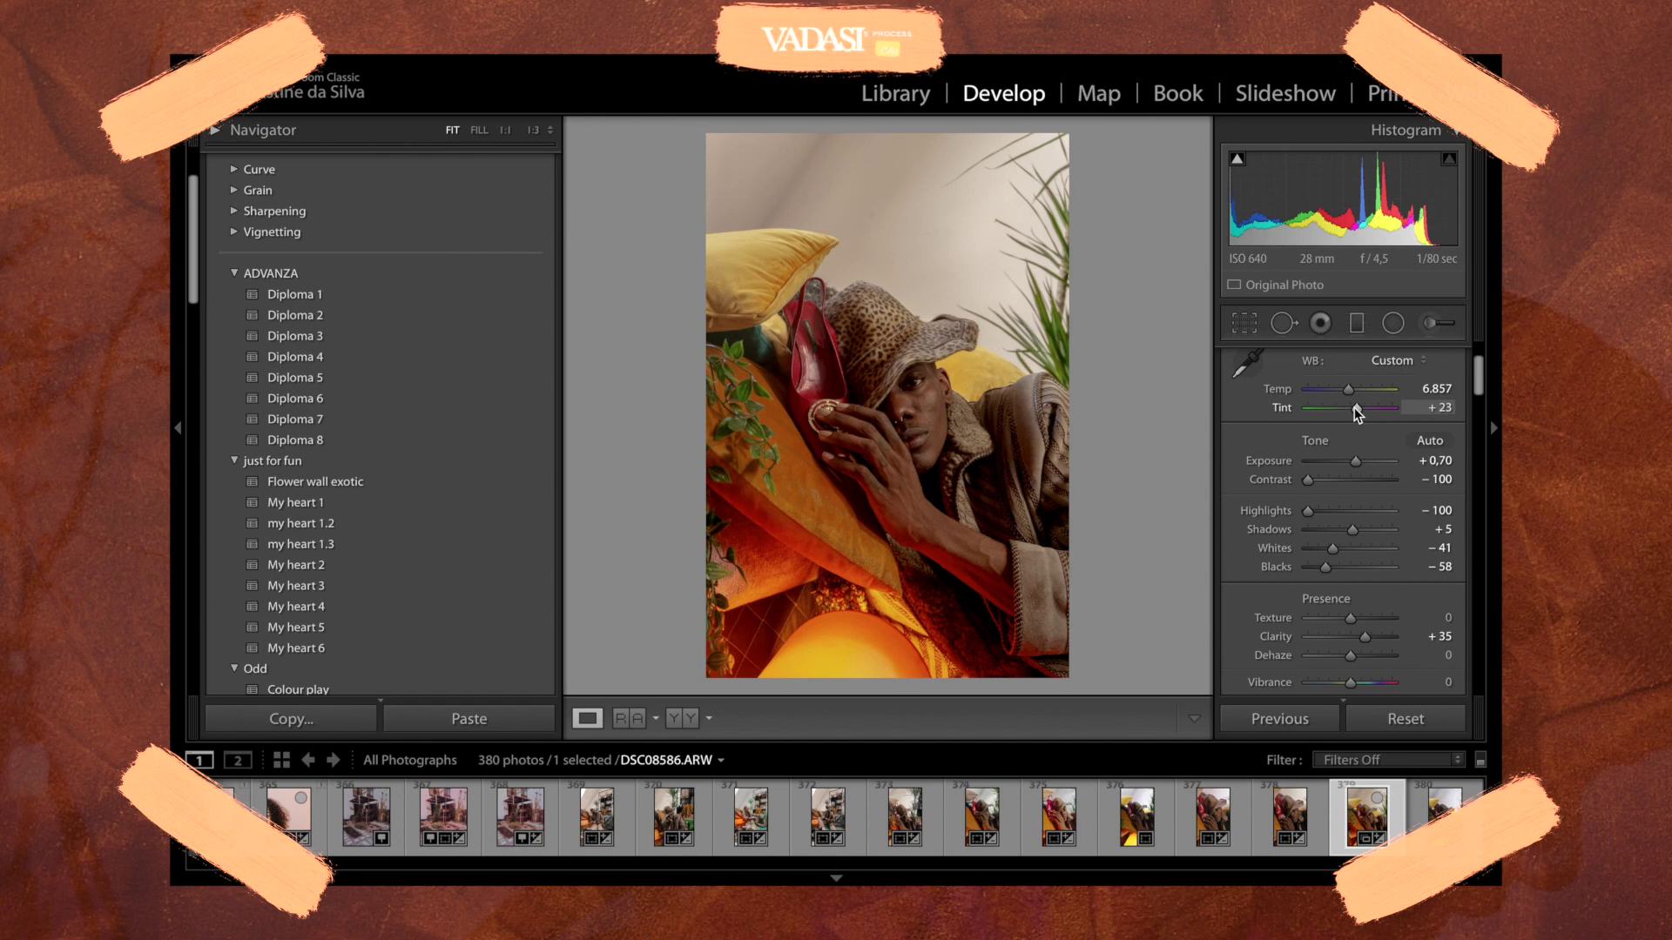
- Try Texture at +64 and −36 and Dehaze at −29 and −7, and reset both to 0
scroll(1344, 478, "down", 3)
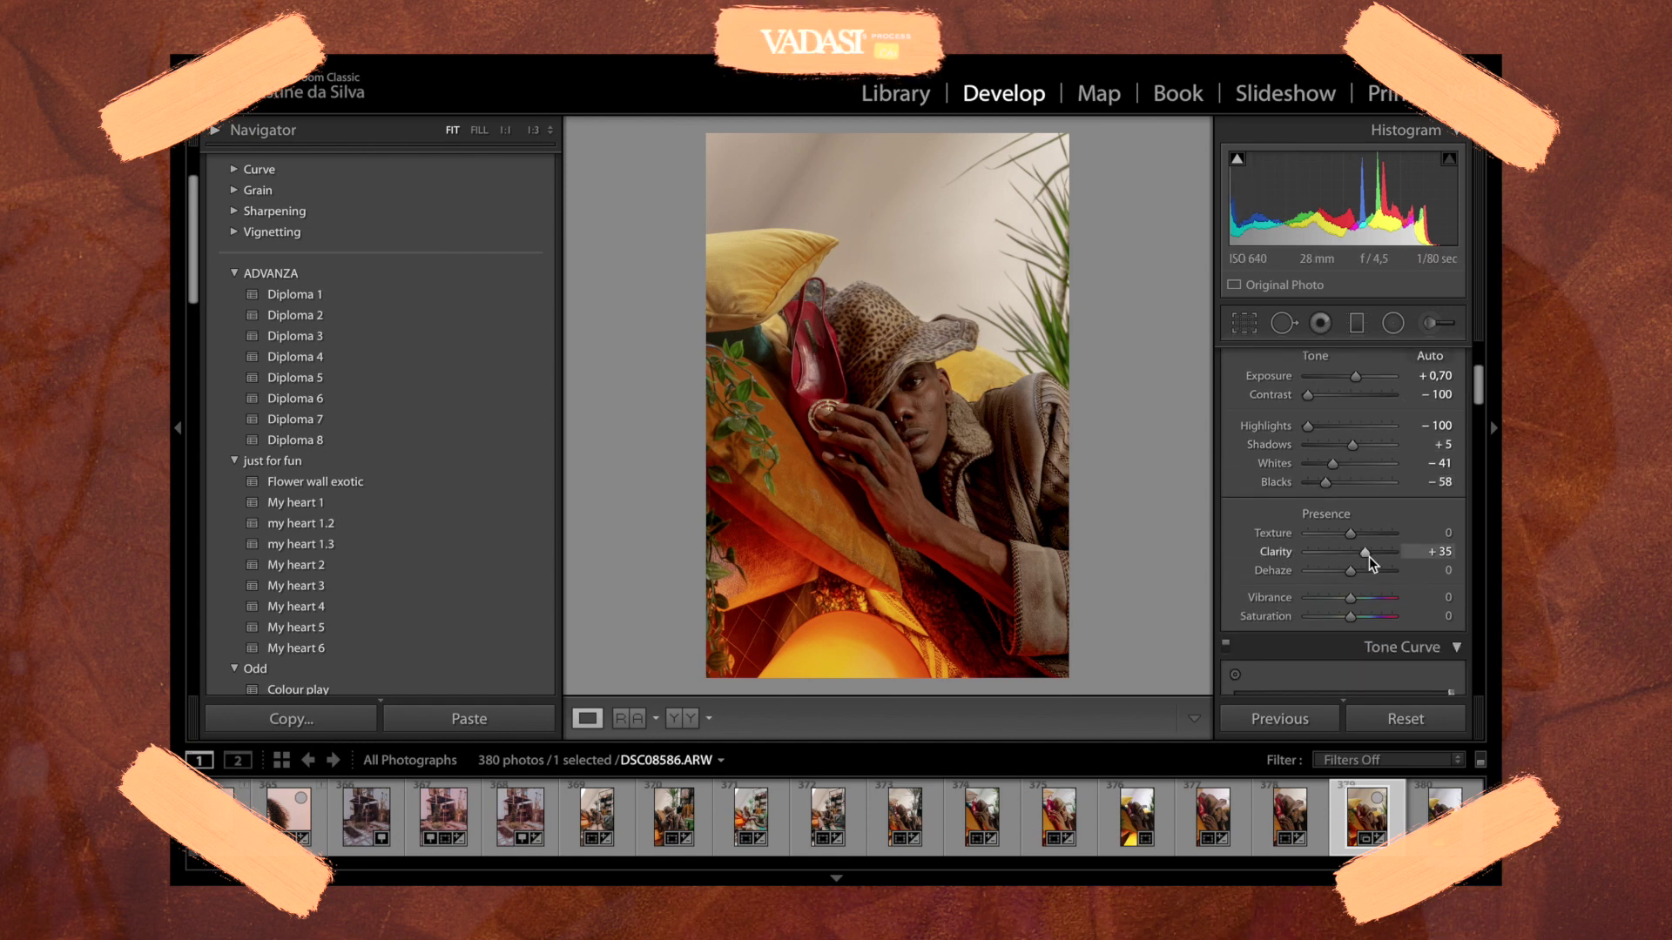
mouse_move(1351, 535)
left_mouse_down()
mouse_move(1325, 533)
mouse_move(1378, 537)
left_mouse_up()
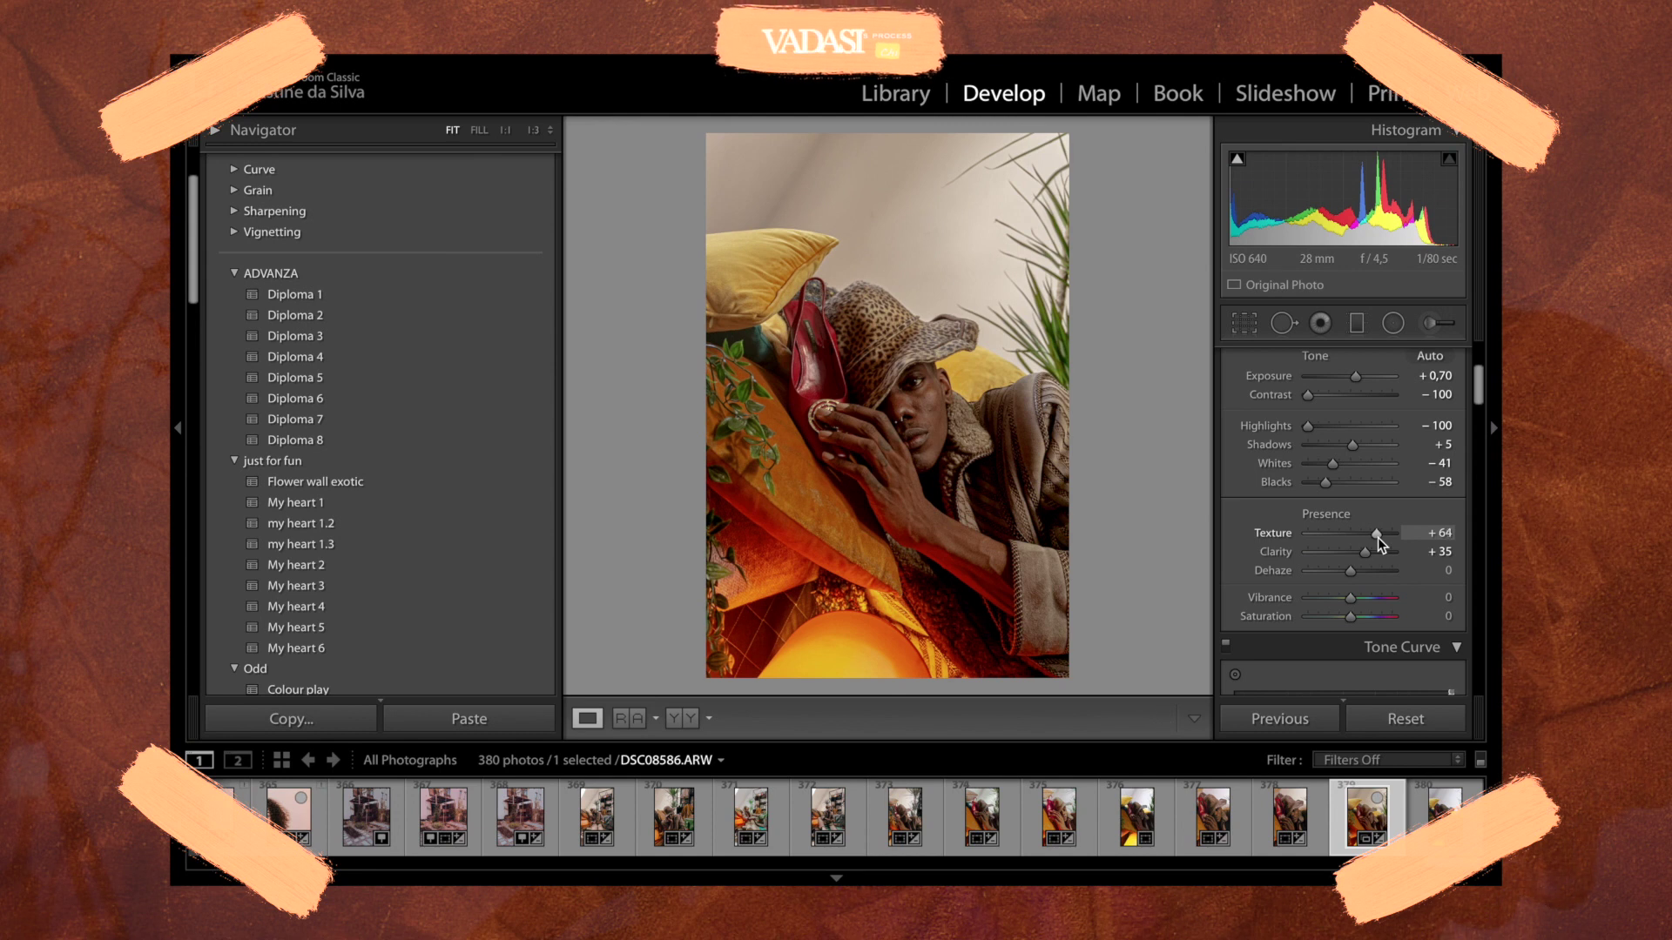
left_click_drag(1378, 536, 1335, 535)
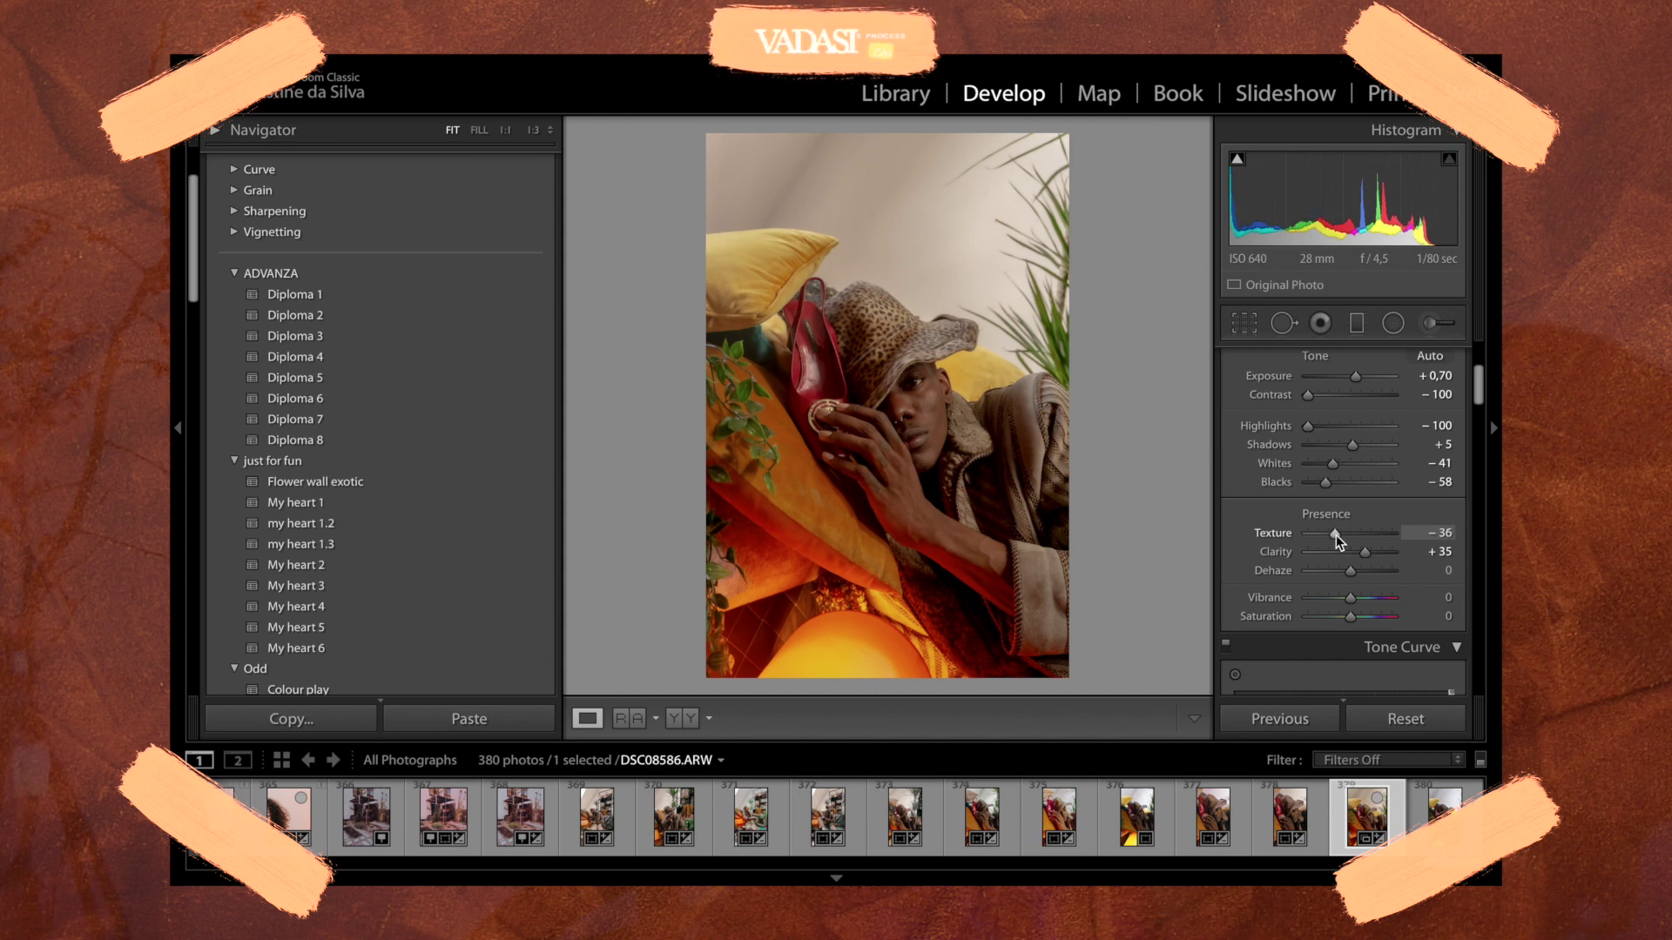
mouse_move(1346, 577)
left_mouse_down()
mouse_move(1288, 577)
mouse_move(1404, 578)
mouse_move(1331, 577)
left_mouse_up()
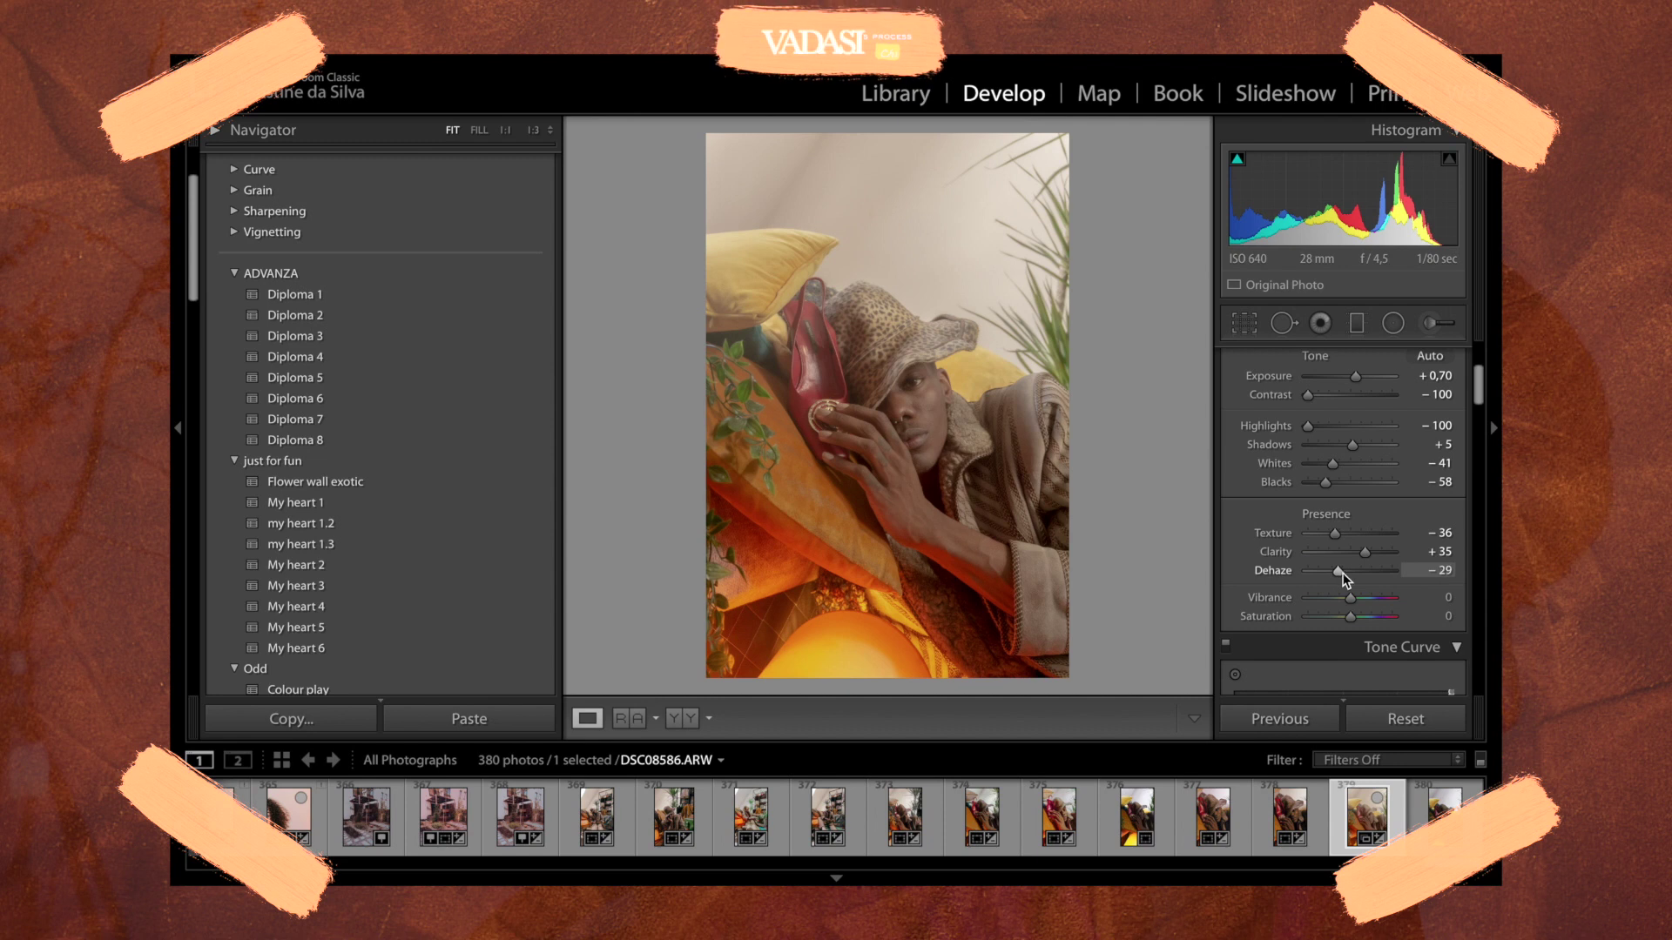
left_click_drag(1342, 574, 1347, 573)
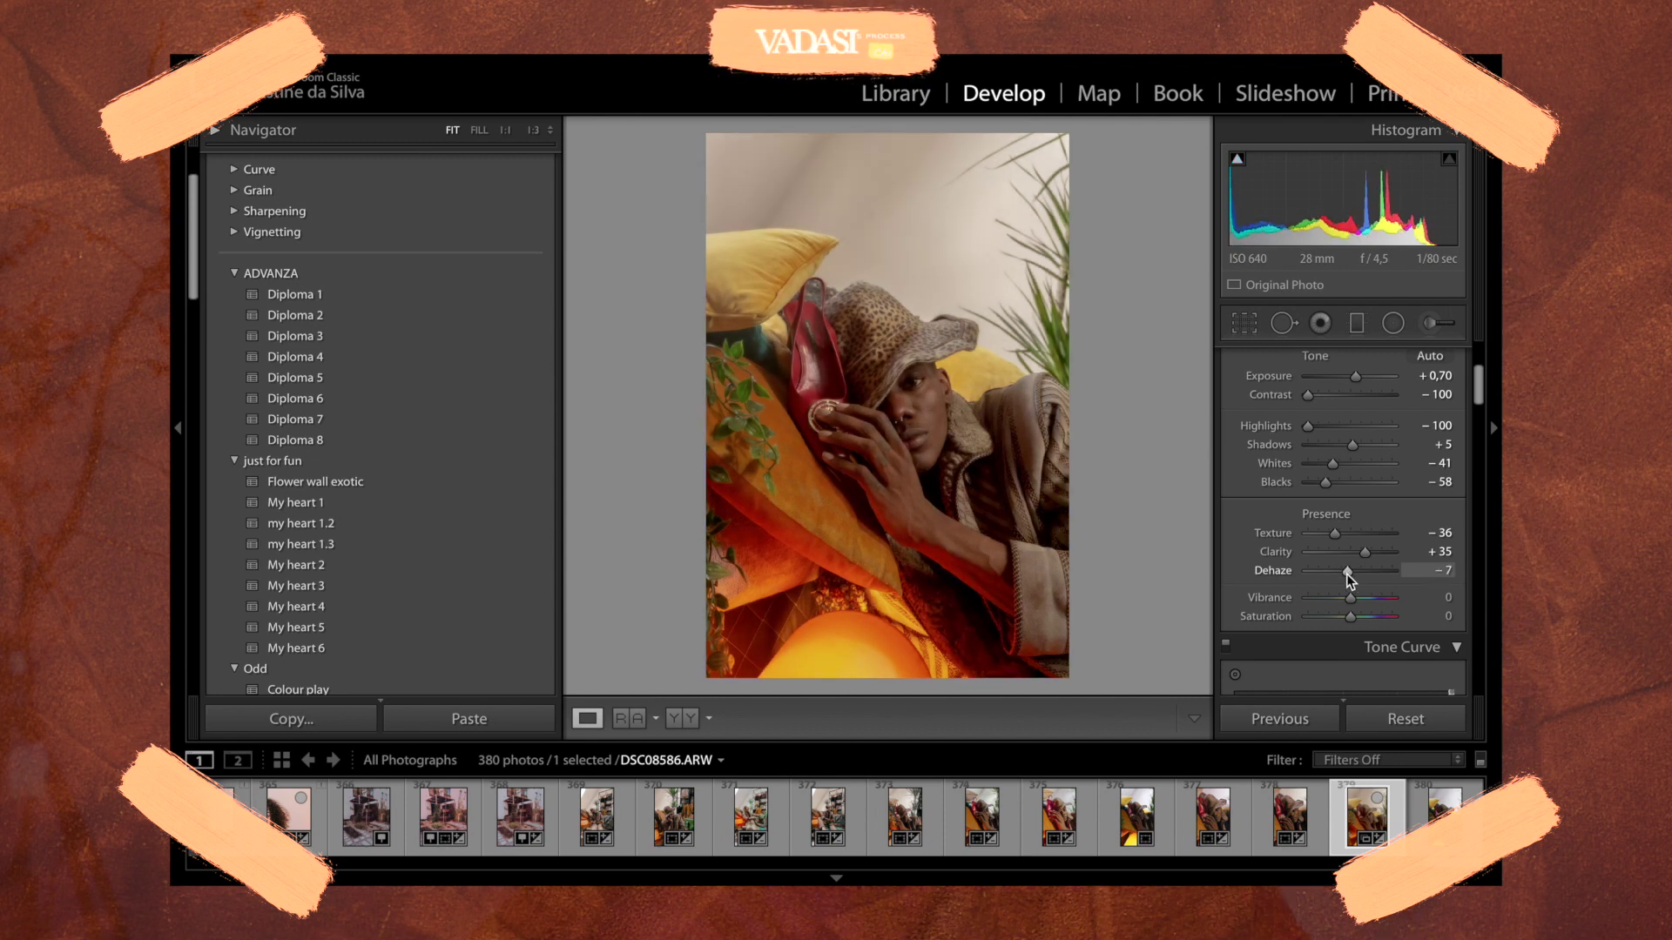
left_click(1442, 572)
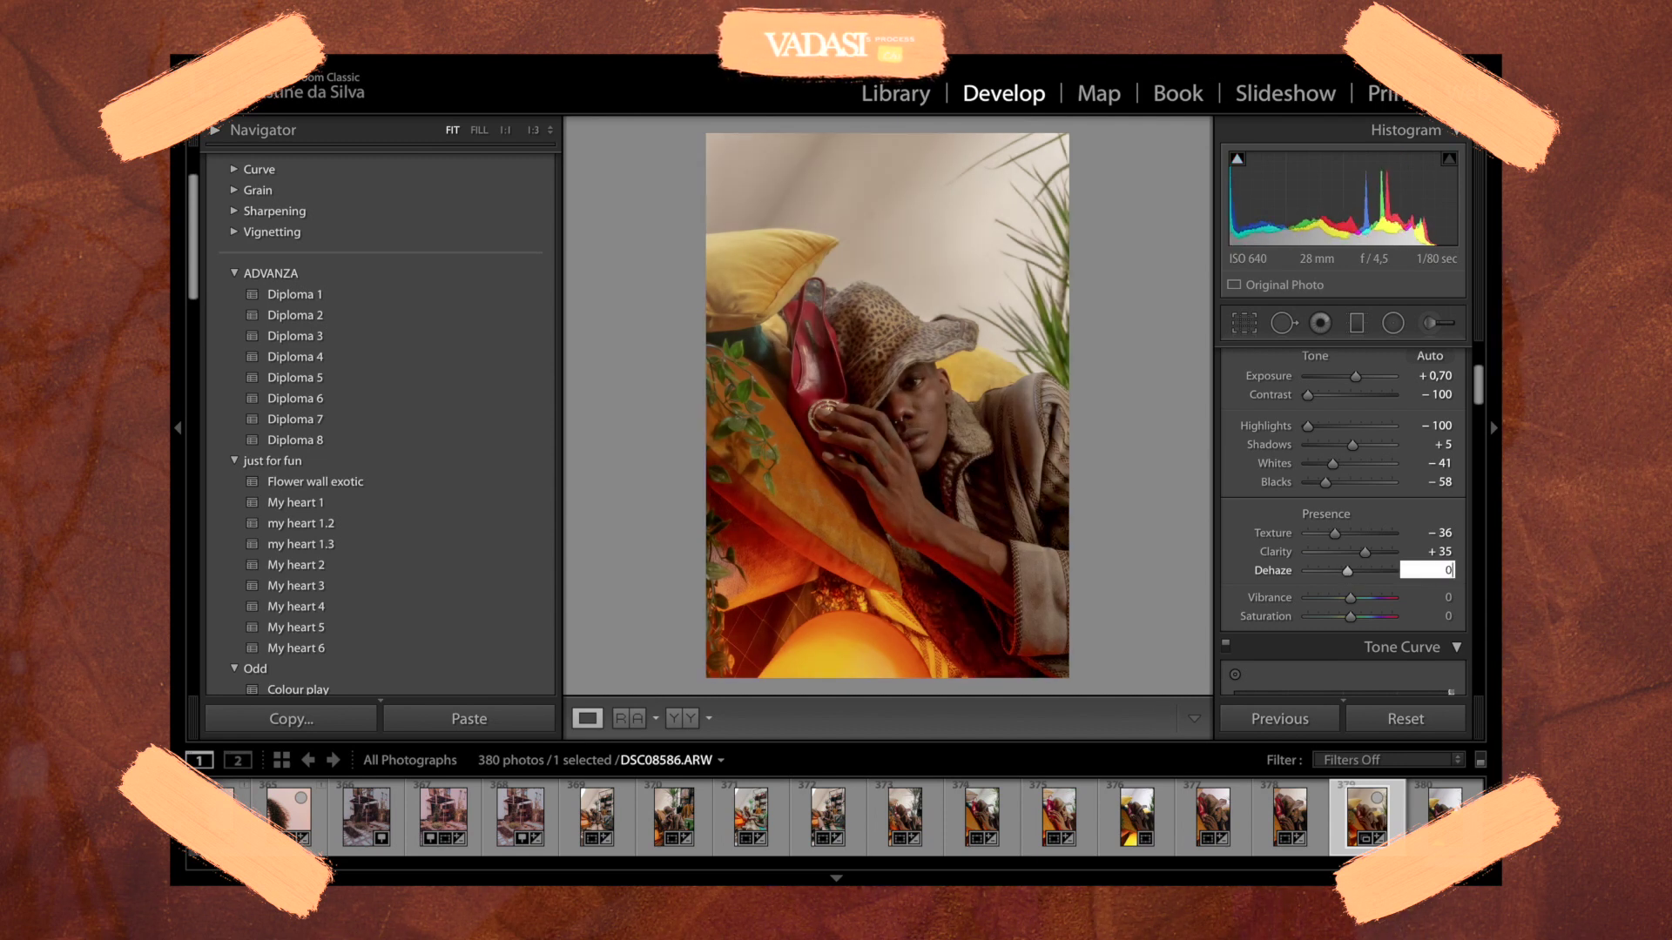
type("0")
key("Return")
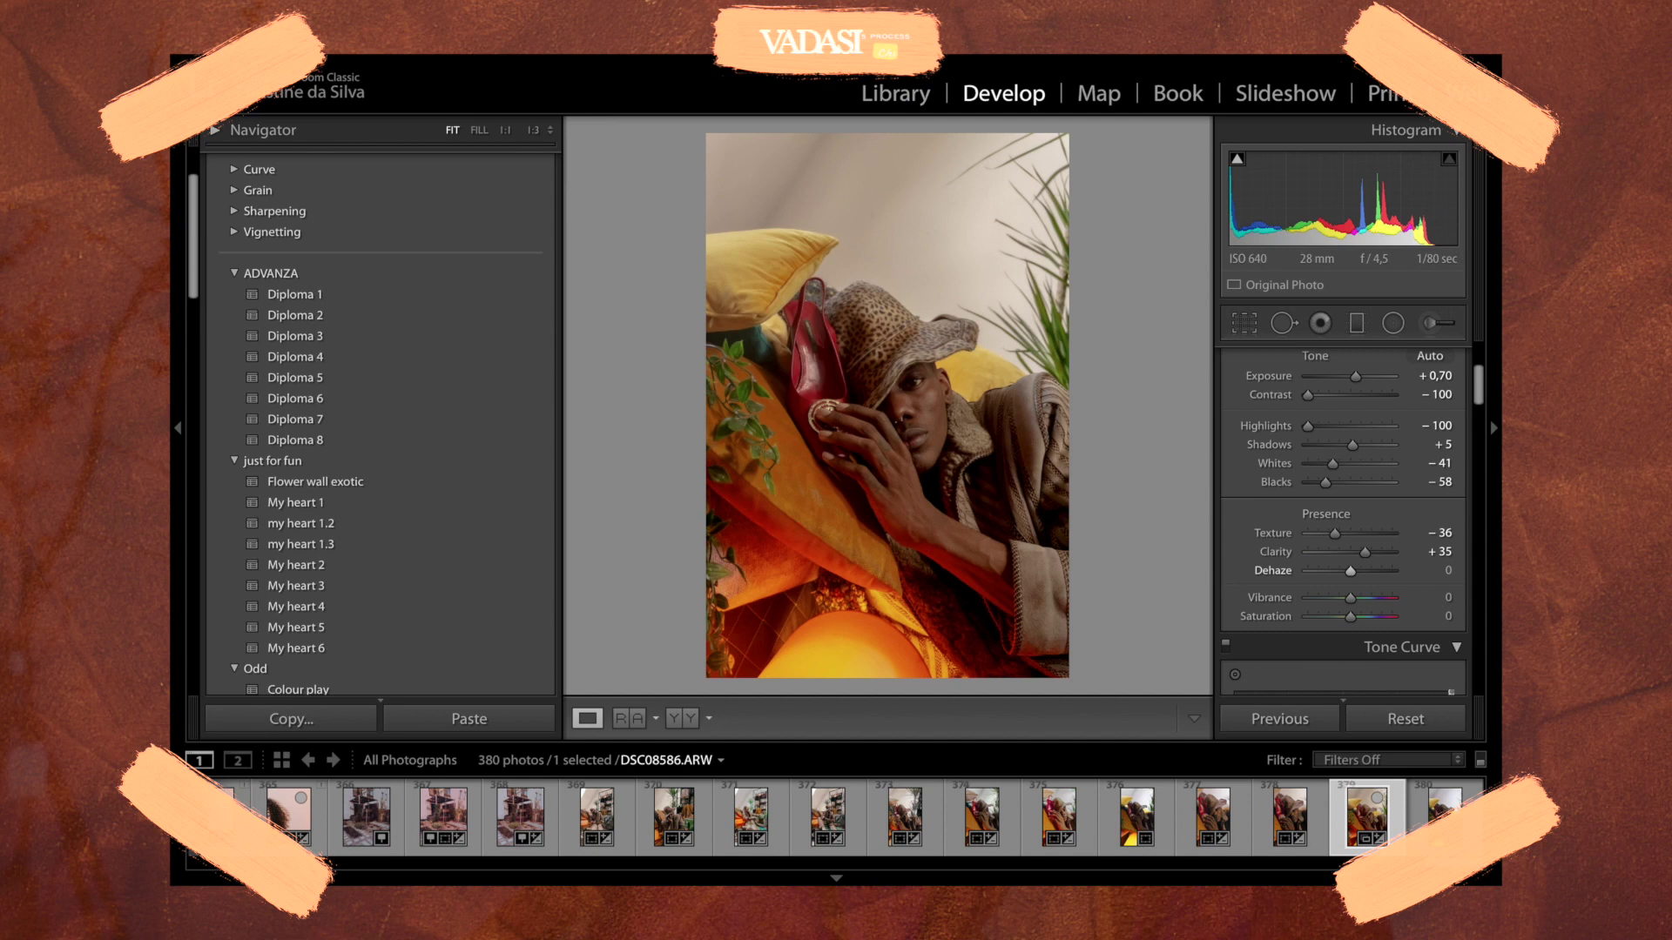
left_click(1441, 533)
type("0")
key("Return")
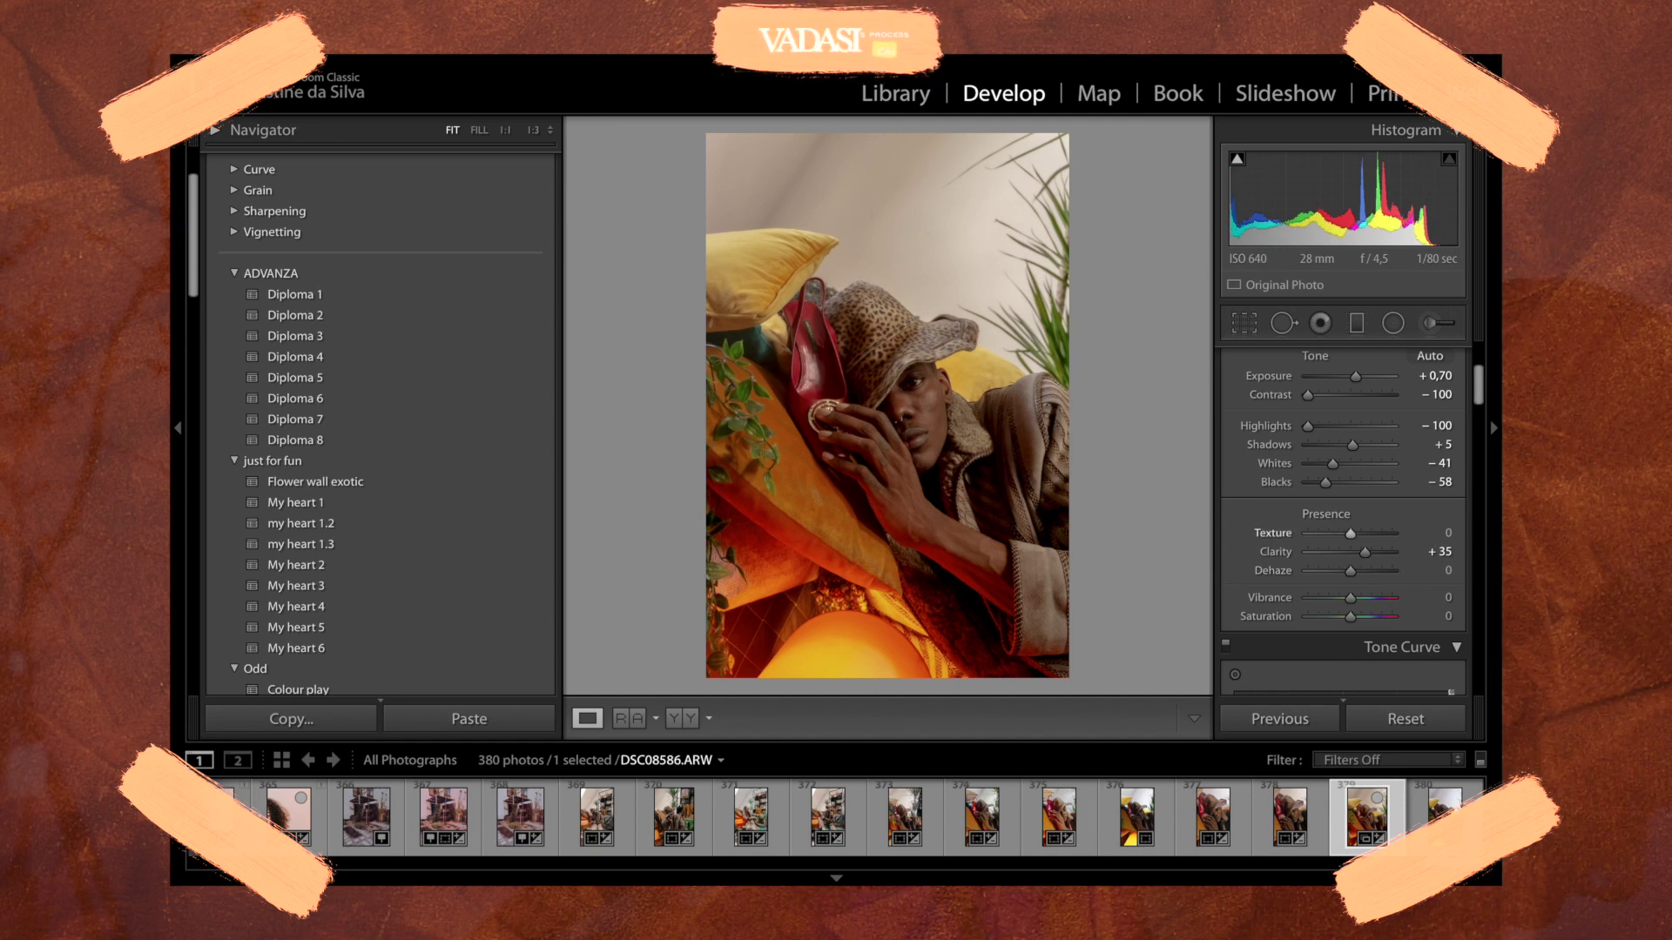
- Set Vibrance to +35 and Saturation to −8
scroll(1358, 566, "down", 1)
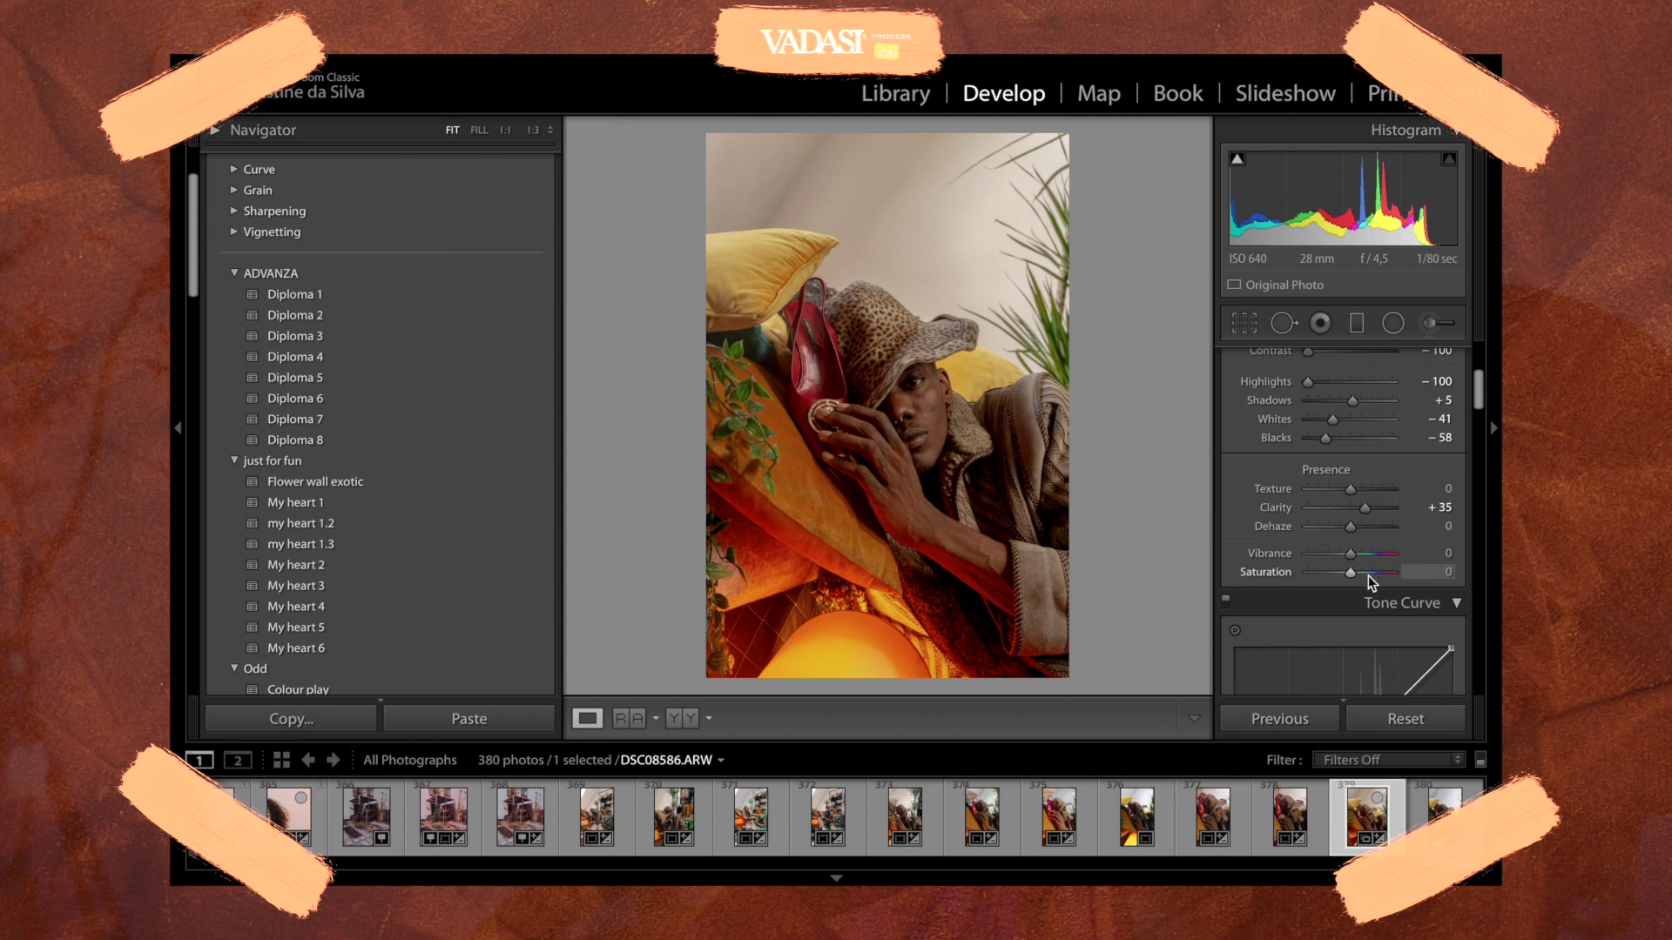
mouse_move(1350, 557)
left_mouse_down()
mouse_move(1331, 554)
mouse_move(1370, 562)
mouse_move(1297, 571)
mouse_move(1341, 581)
left_mouse_up()
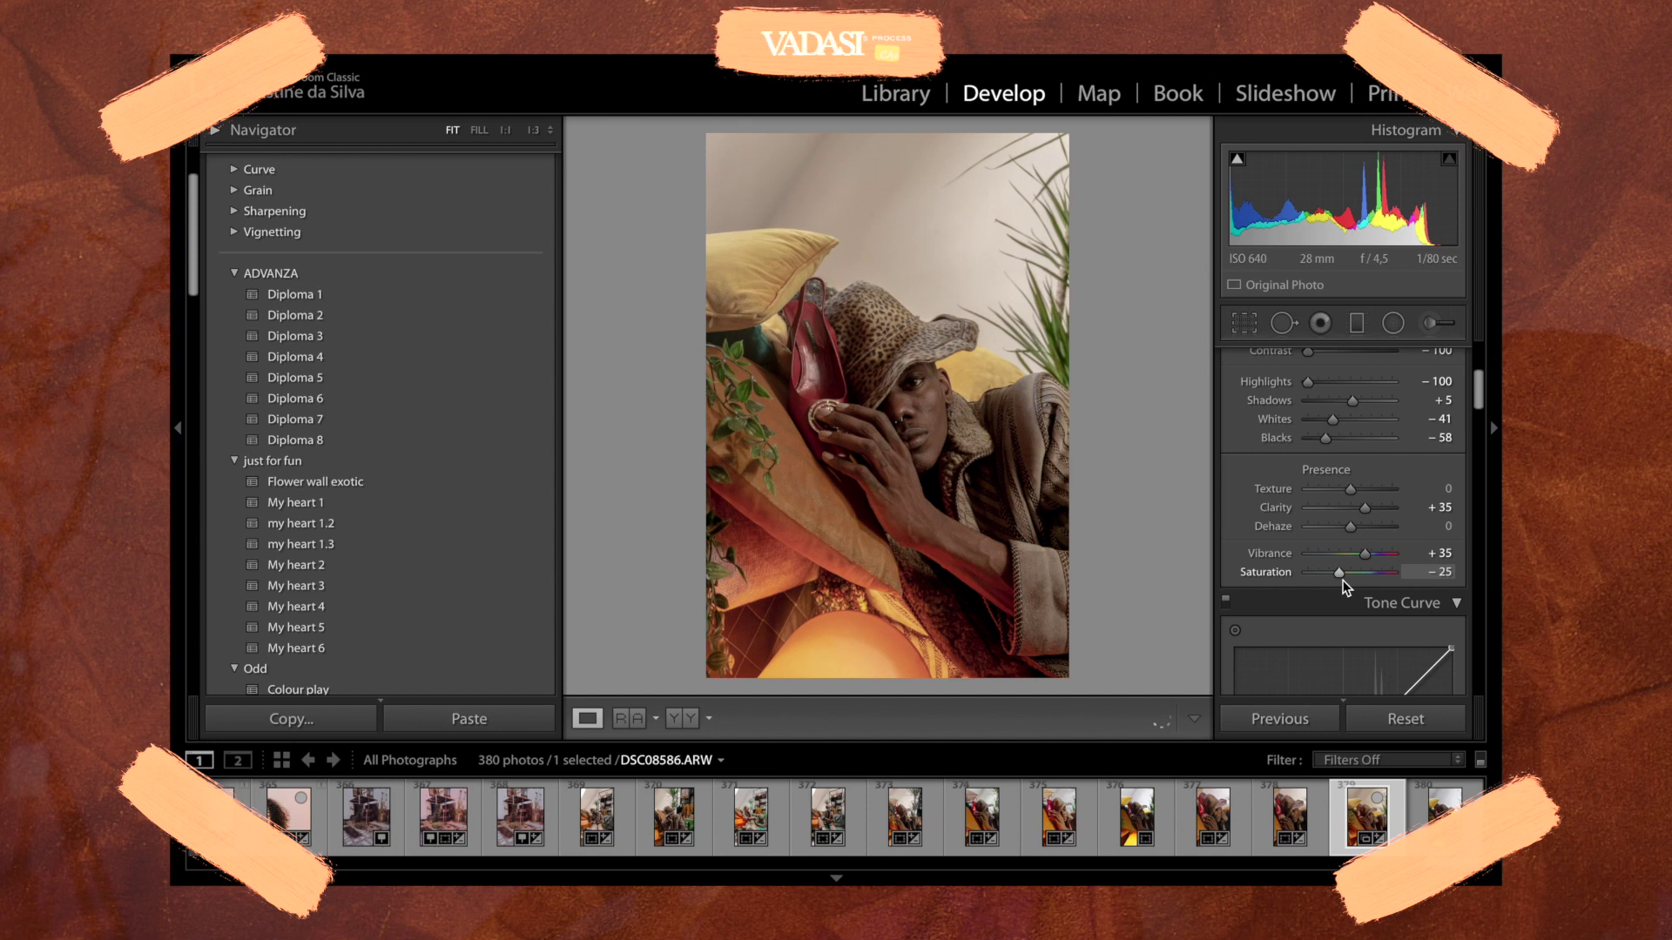
scroll(1341, 581, "down", 2)
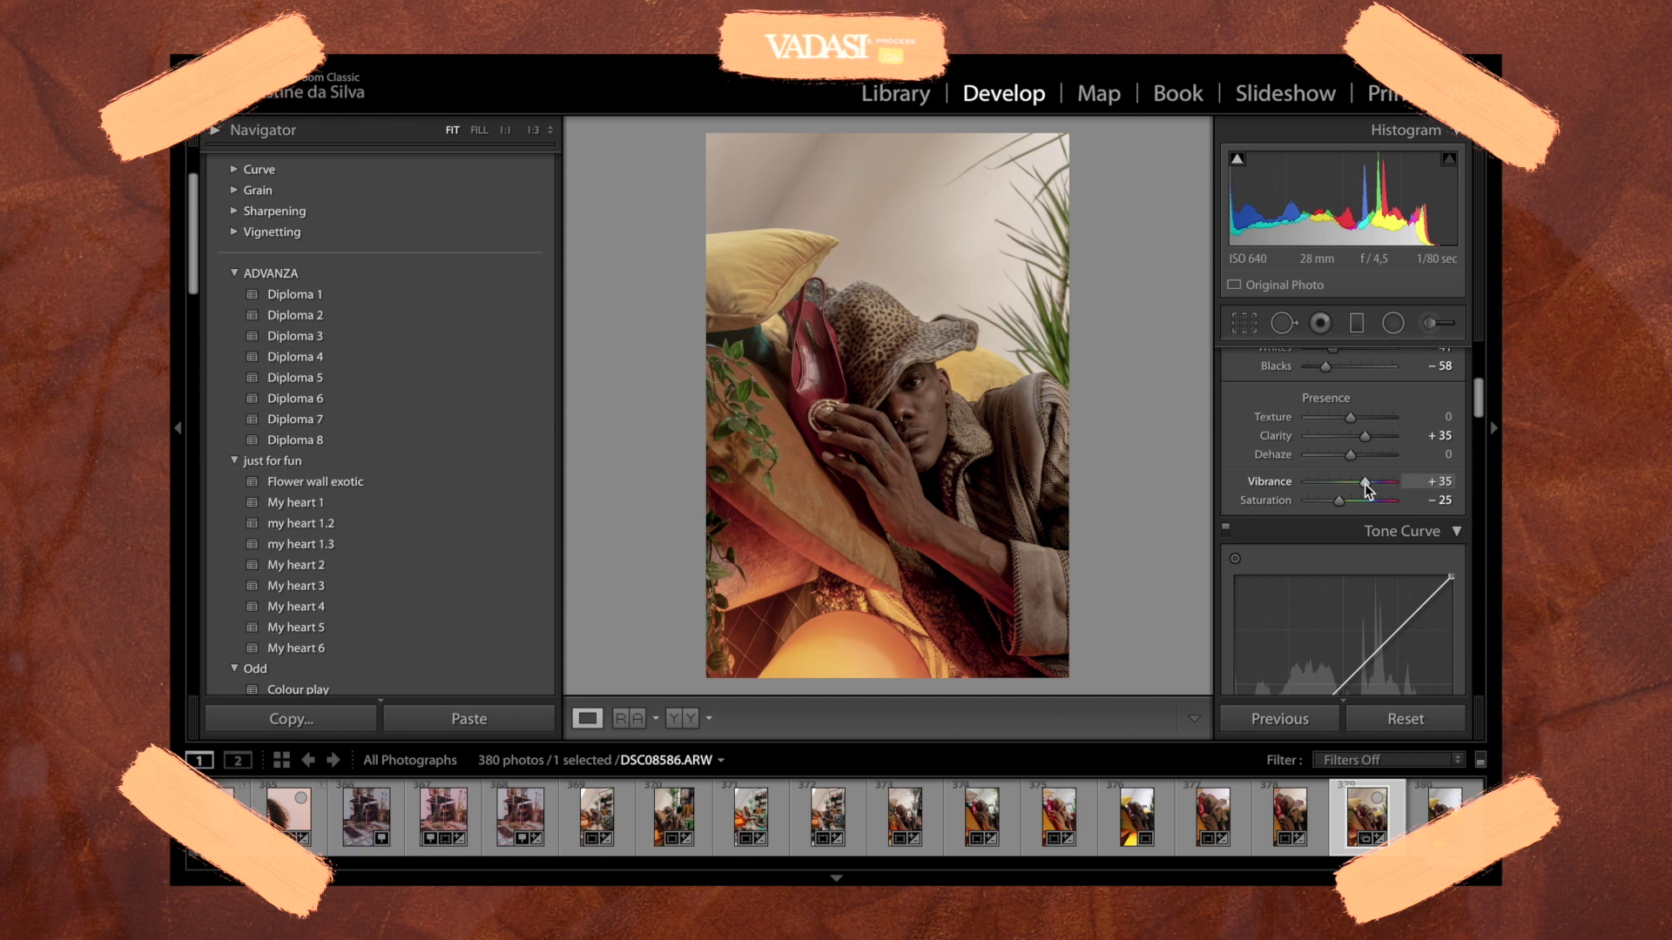
left_click_drag(1344, 502, 1352, 504)
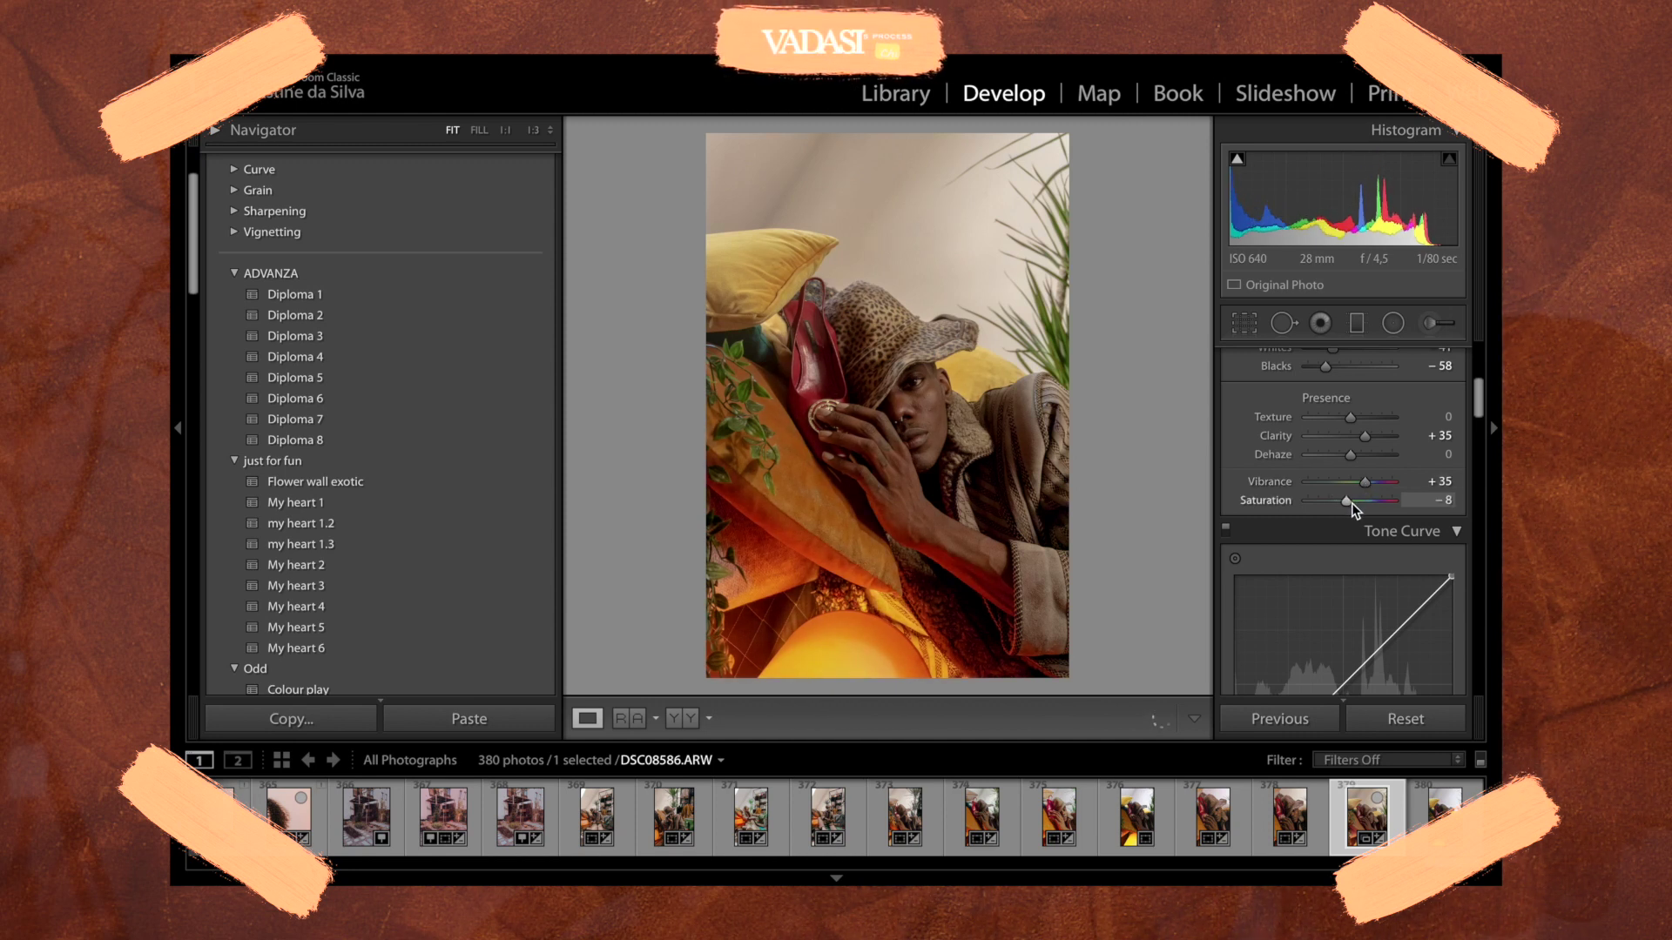
- Inspect the area below the forearm at 1:1, and compare the edit with the original in side-by-side Before/After view
scroll(1352, 503, "down", 5)
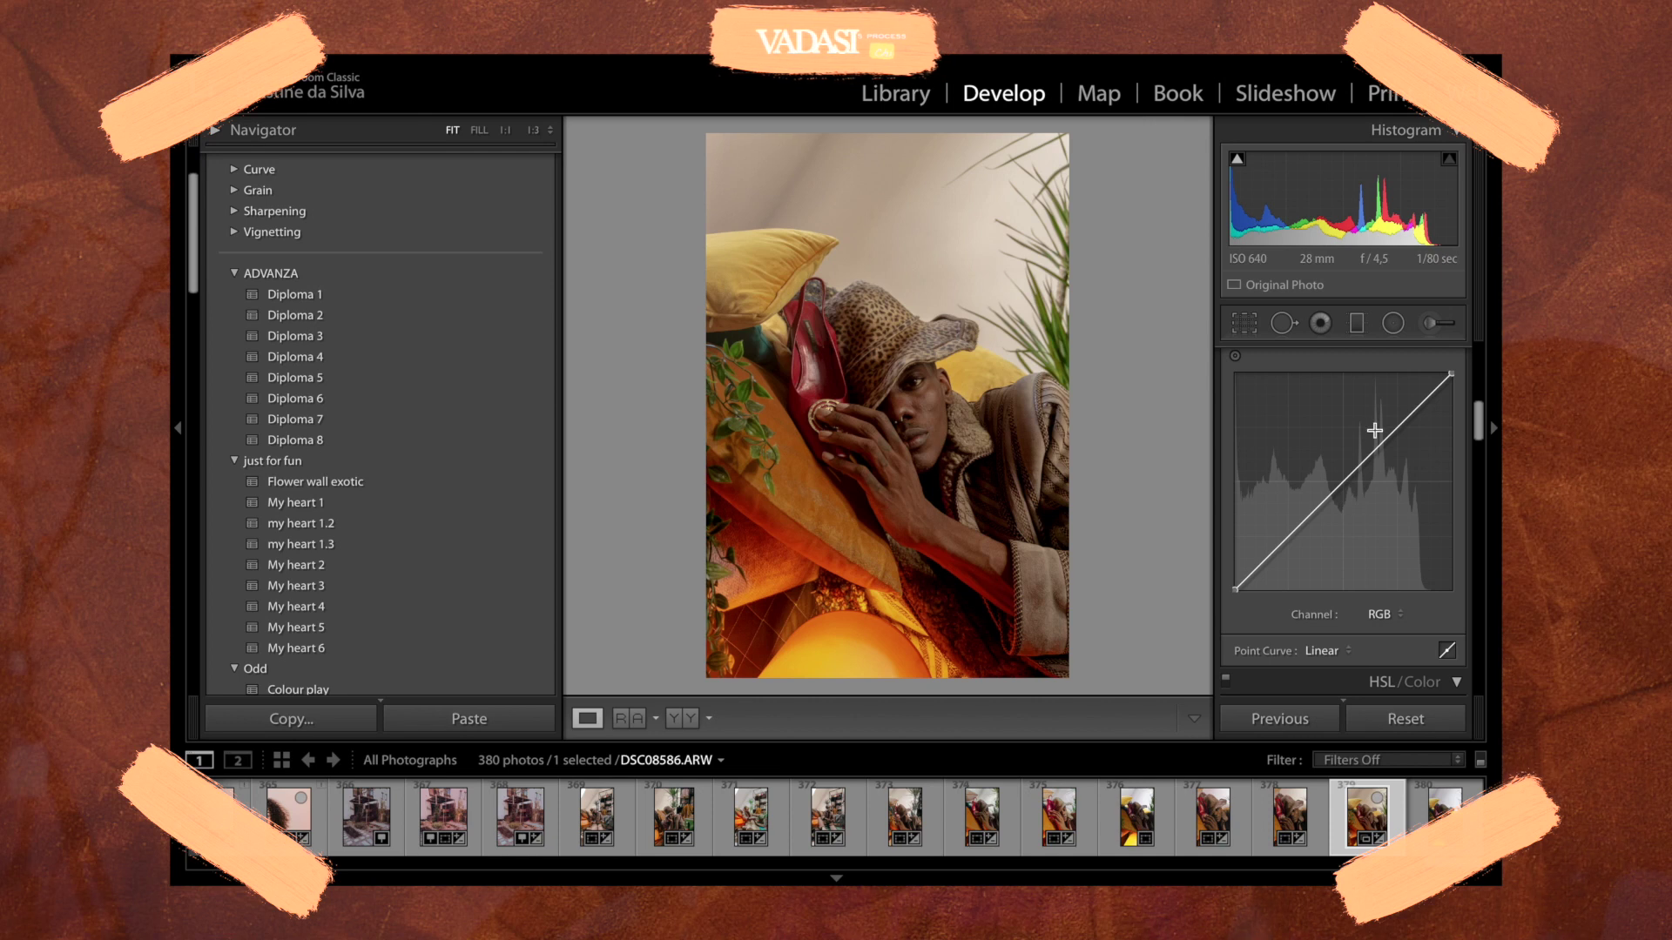
scroll(1376, 437, "up", 4)
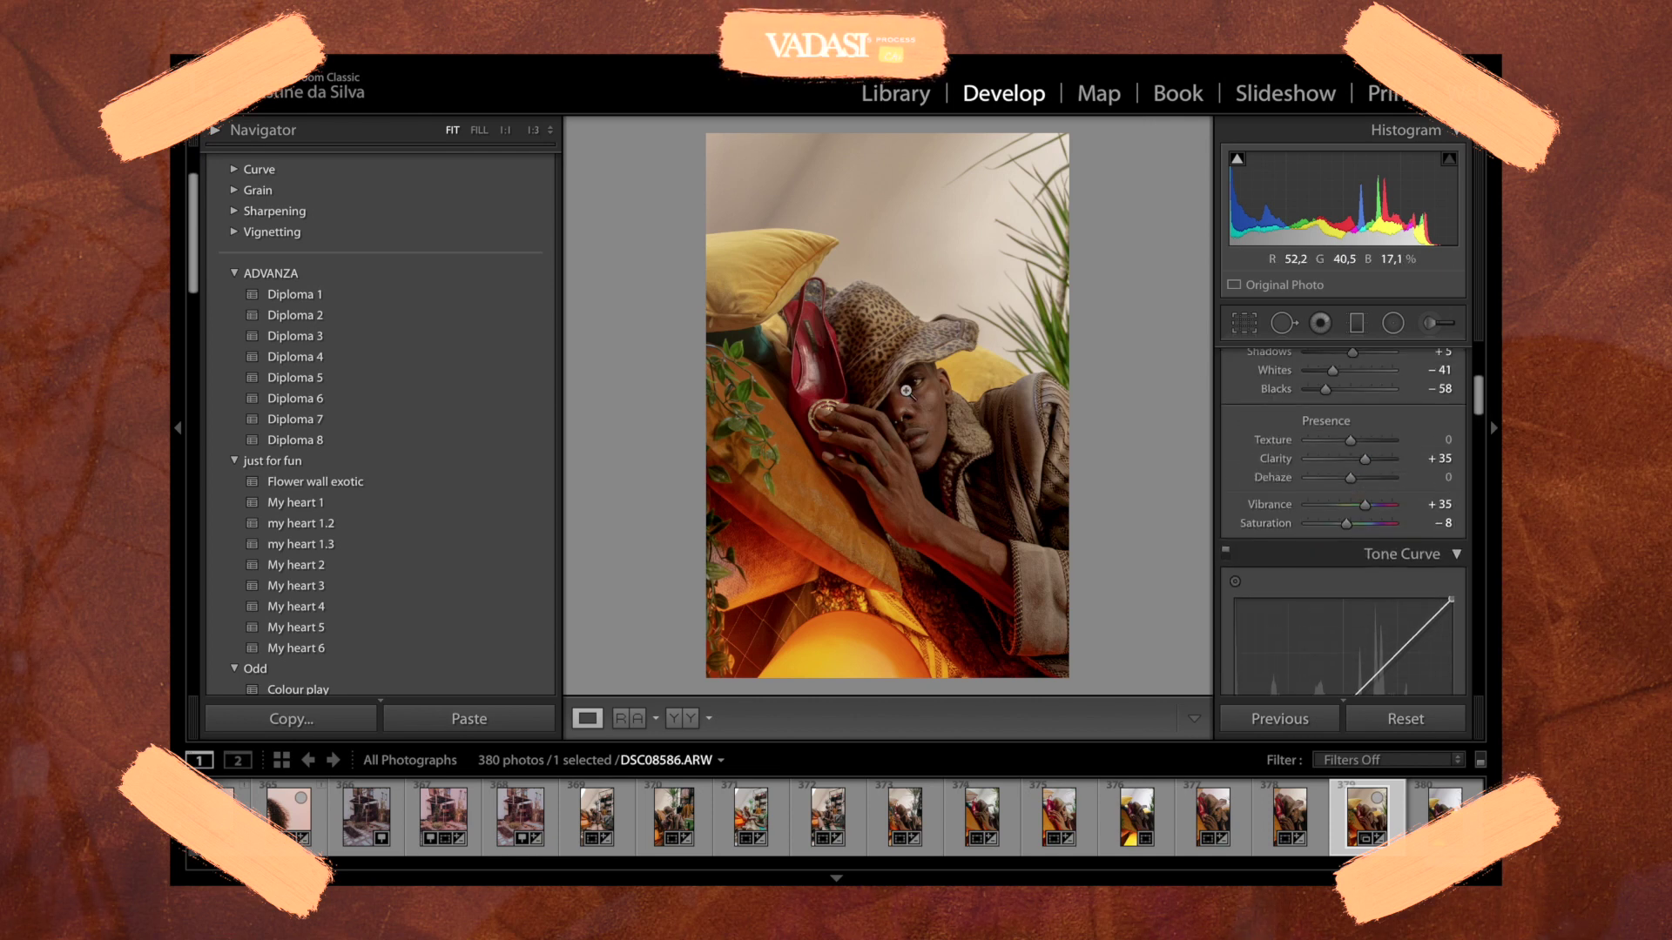
left_click(992, 605)
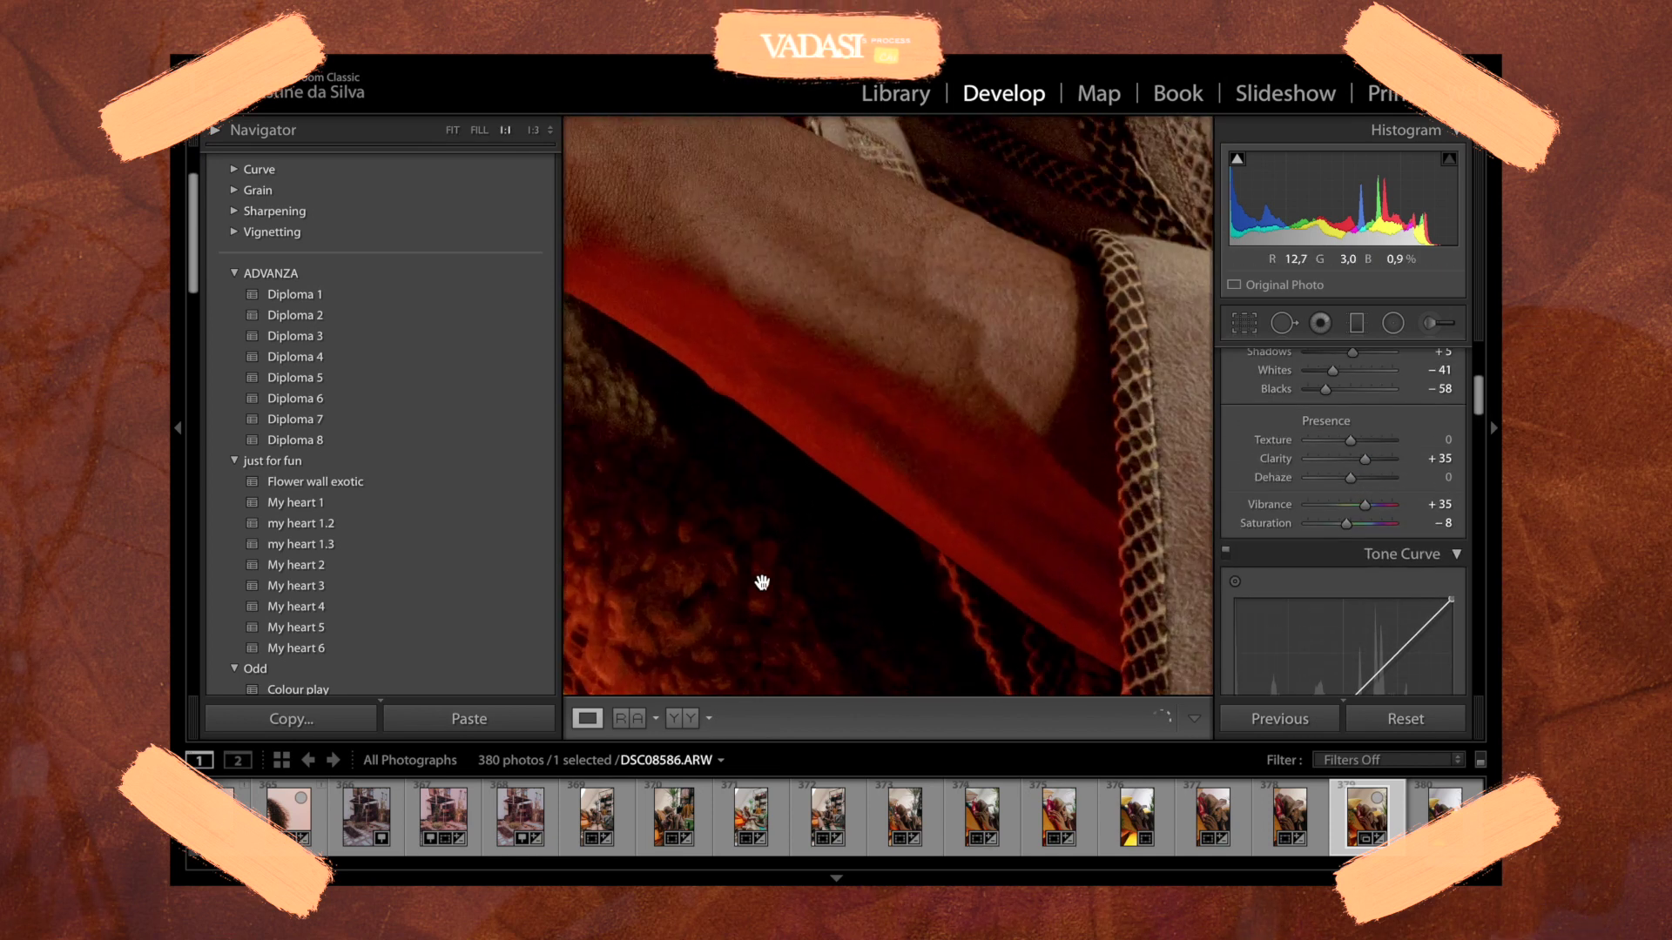
left_click(762, 582)
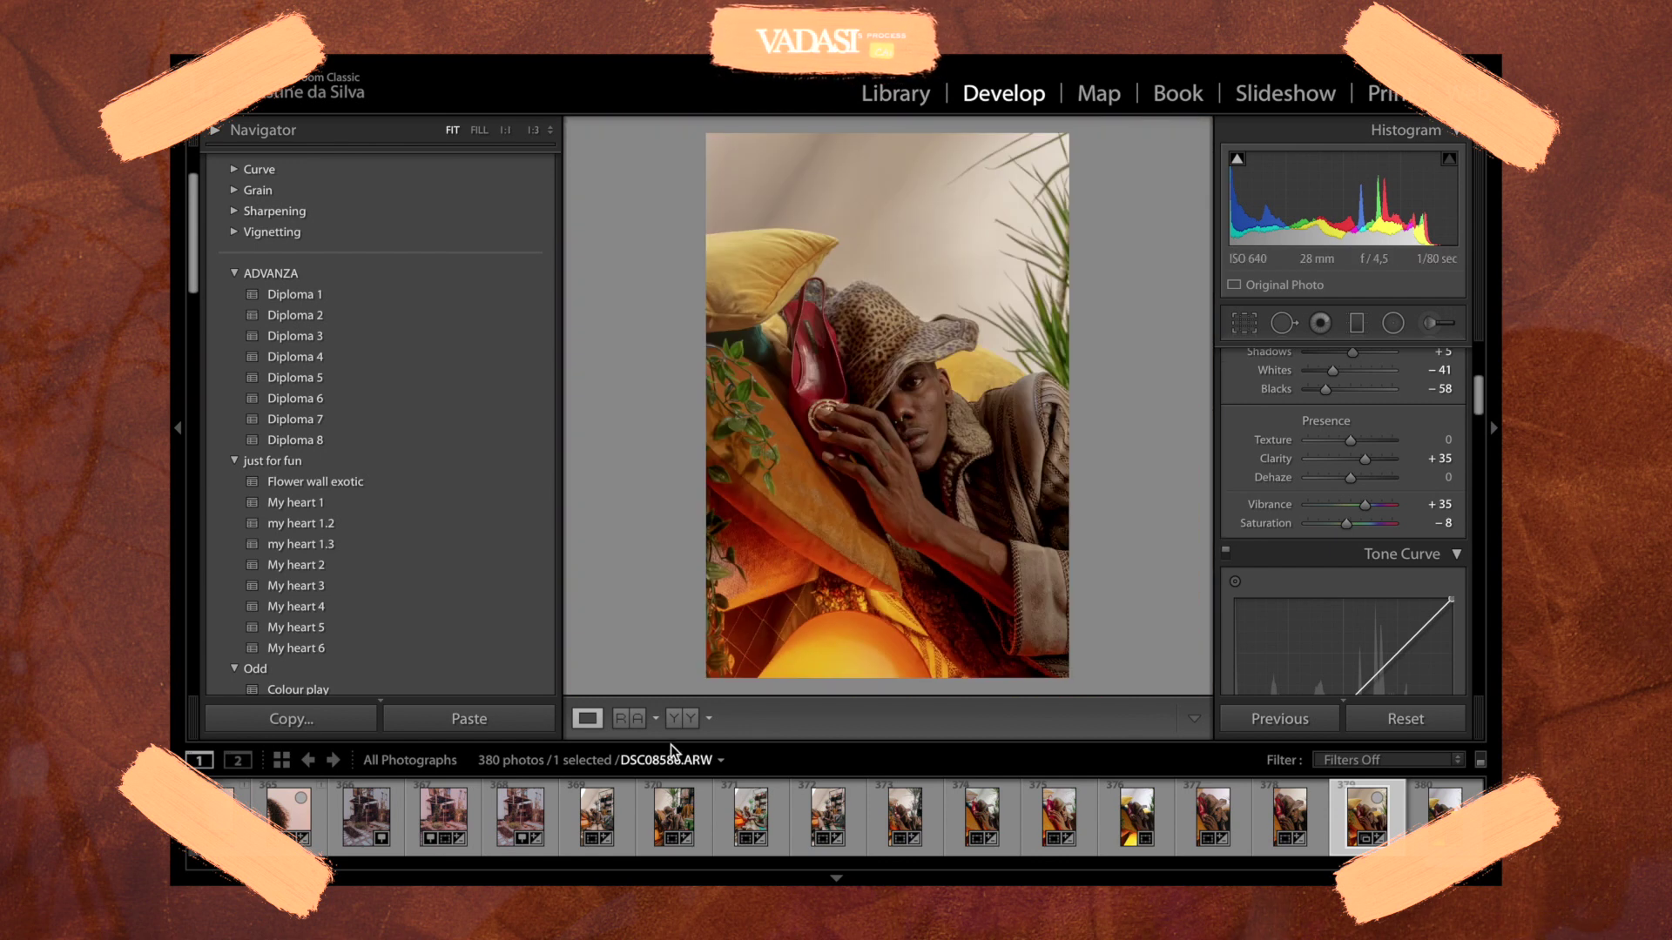
left_click(688, 721)
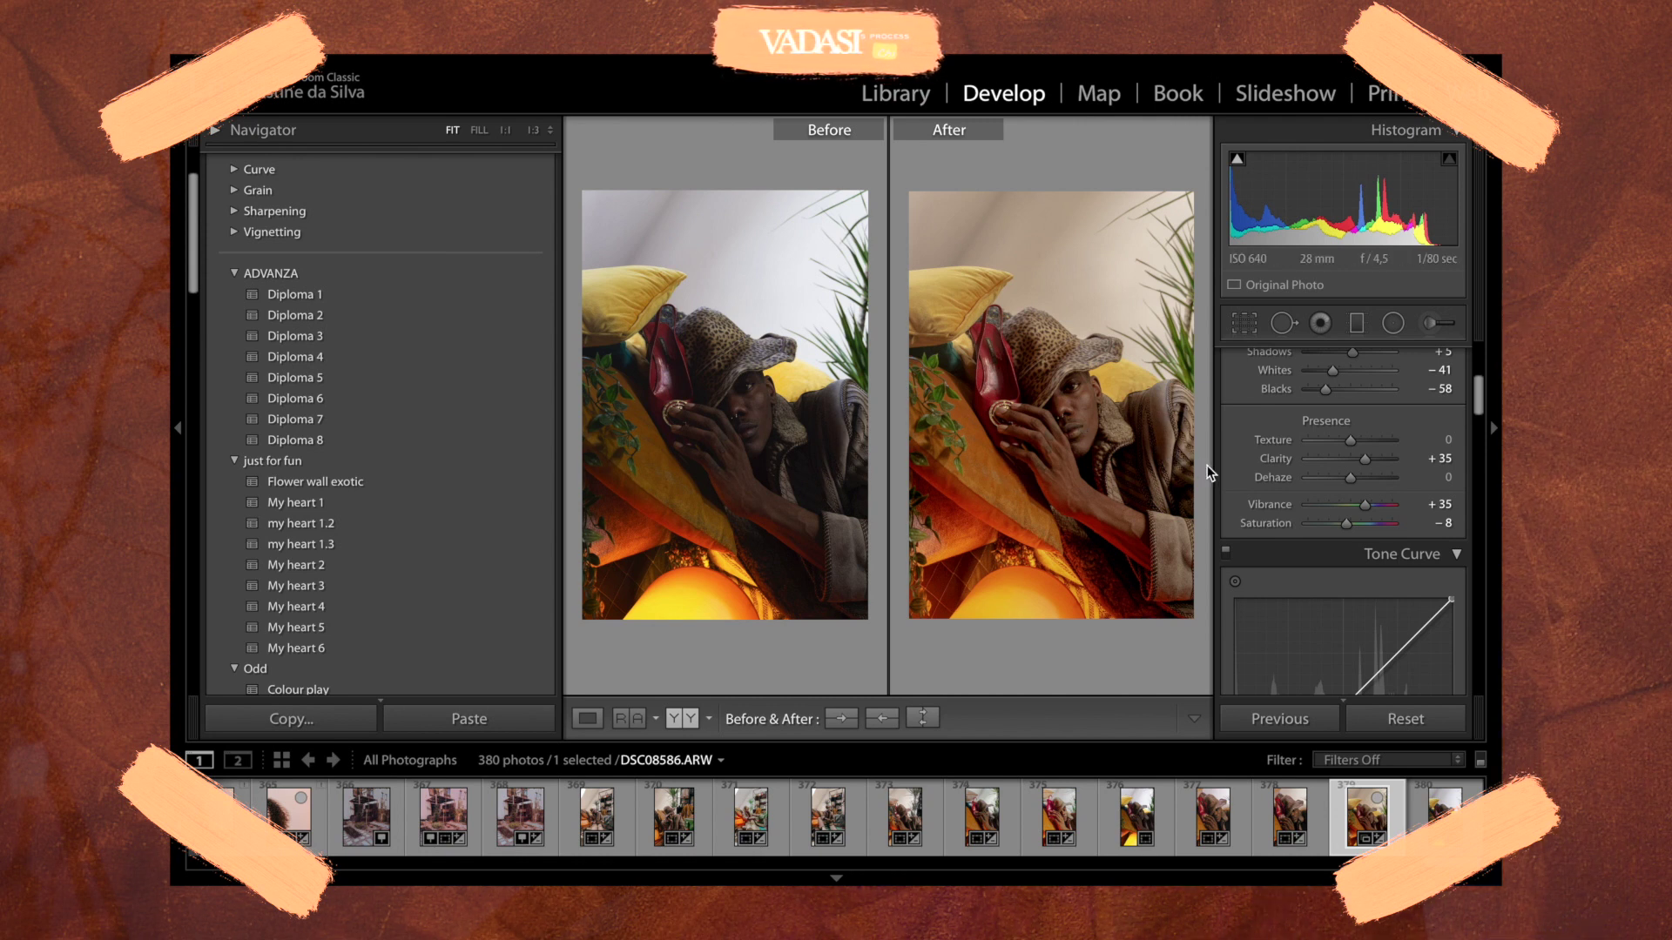
- Switch the tone curve to the Red channel and add points in the shadows, midtones and highlights along the diagonal
scroll(1286, 466, "down", 1)
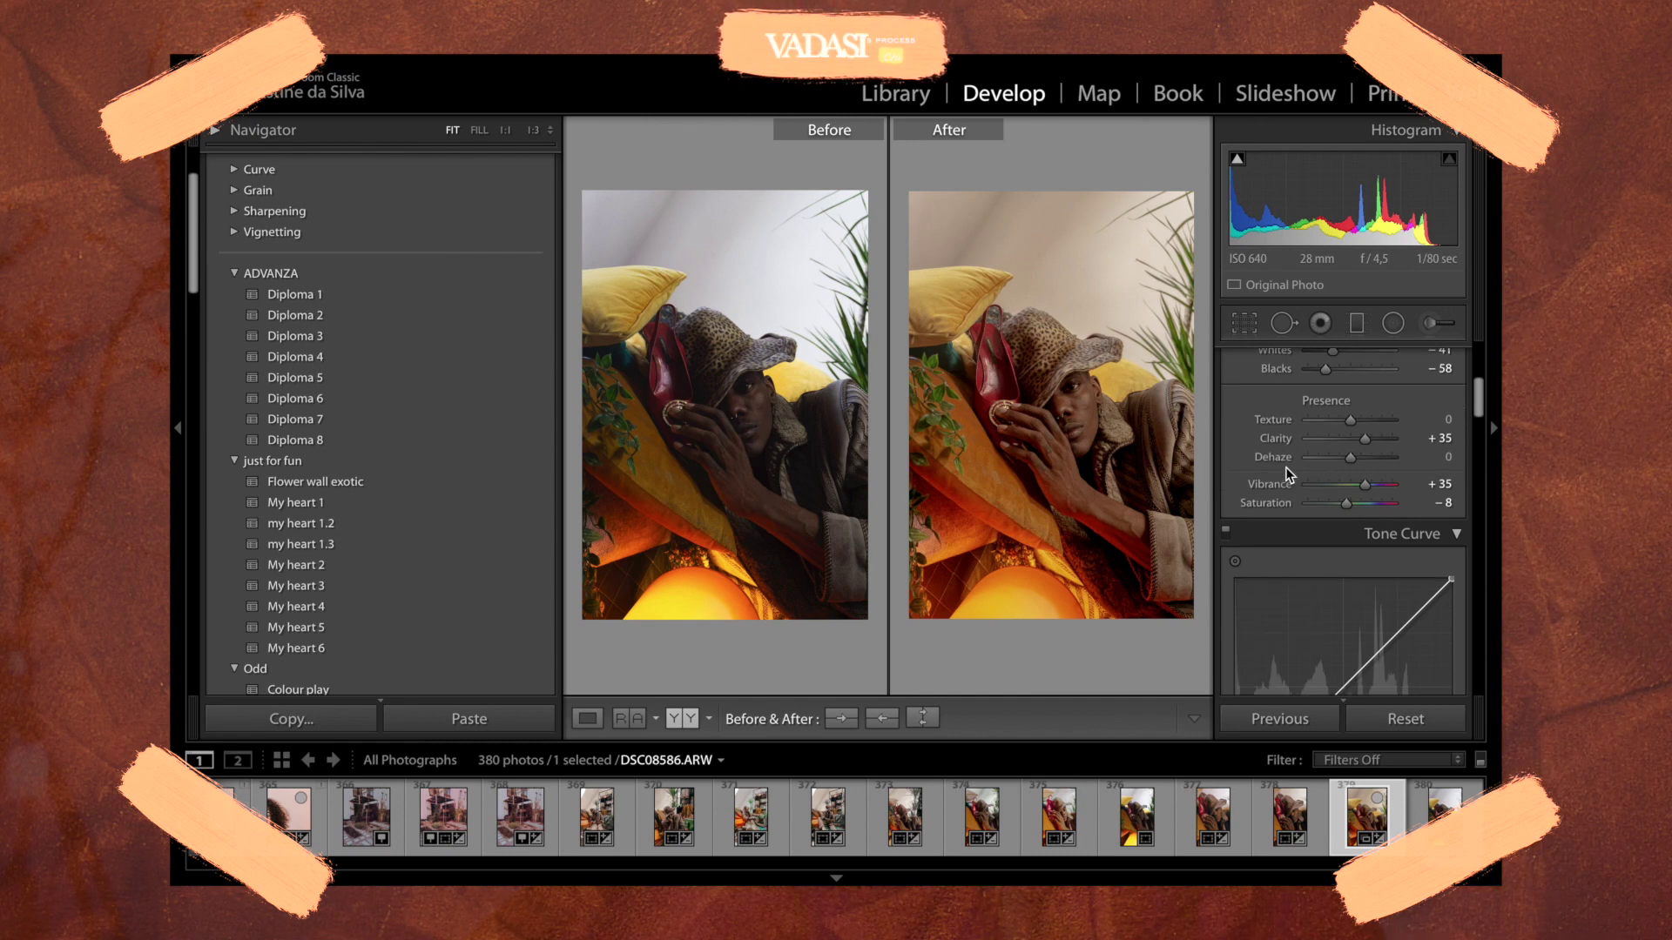
scroll(1314, 540, "down", 4)
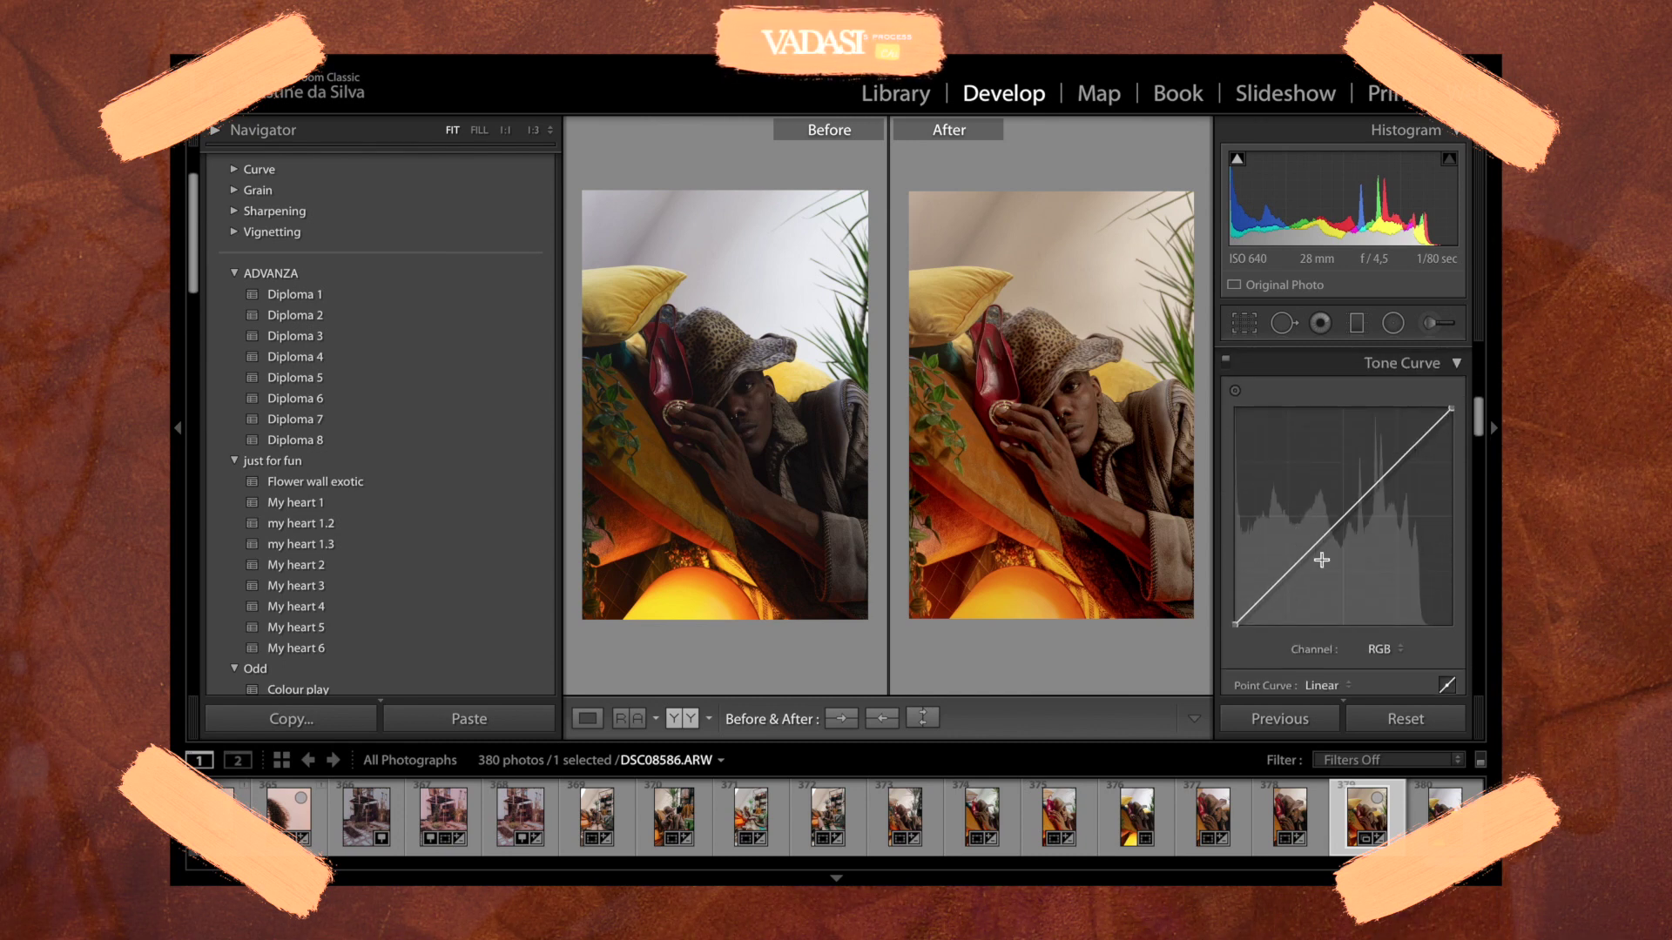
scroll(1322, 560, "down", 2)
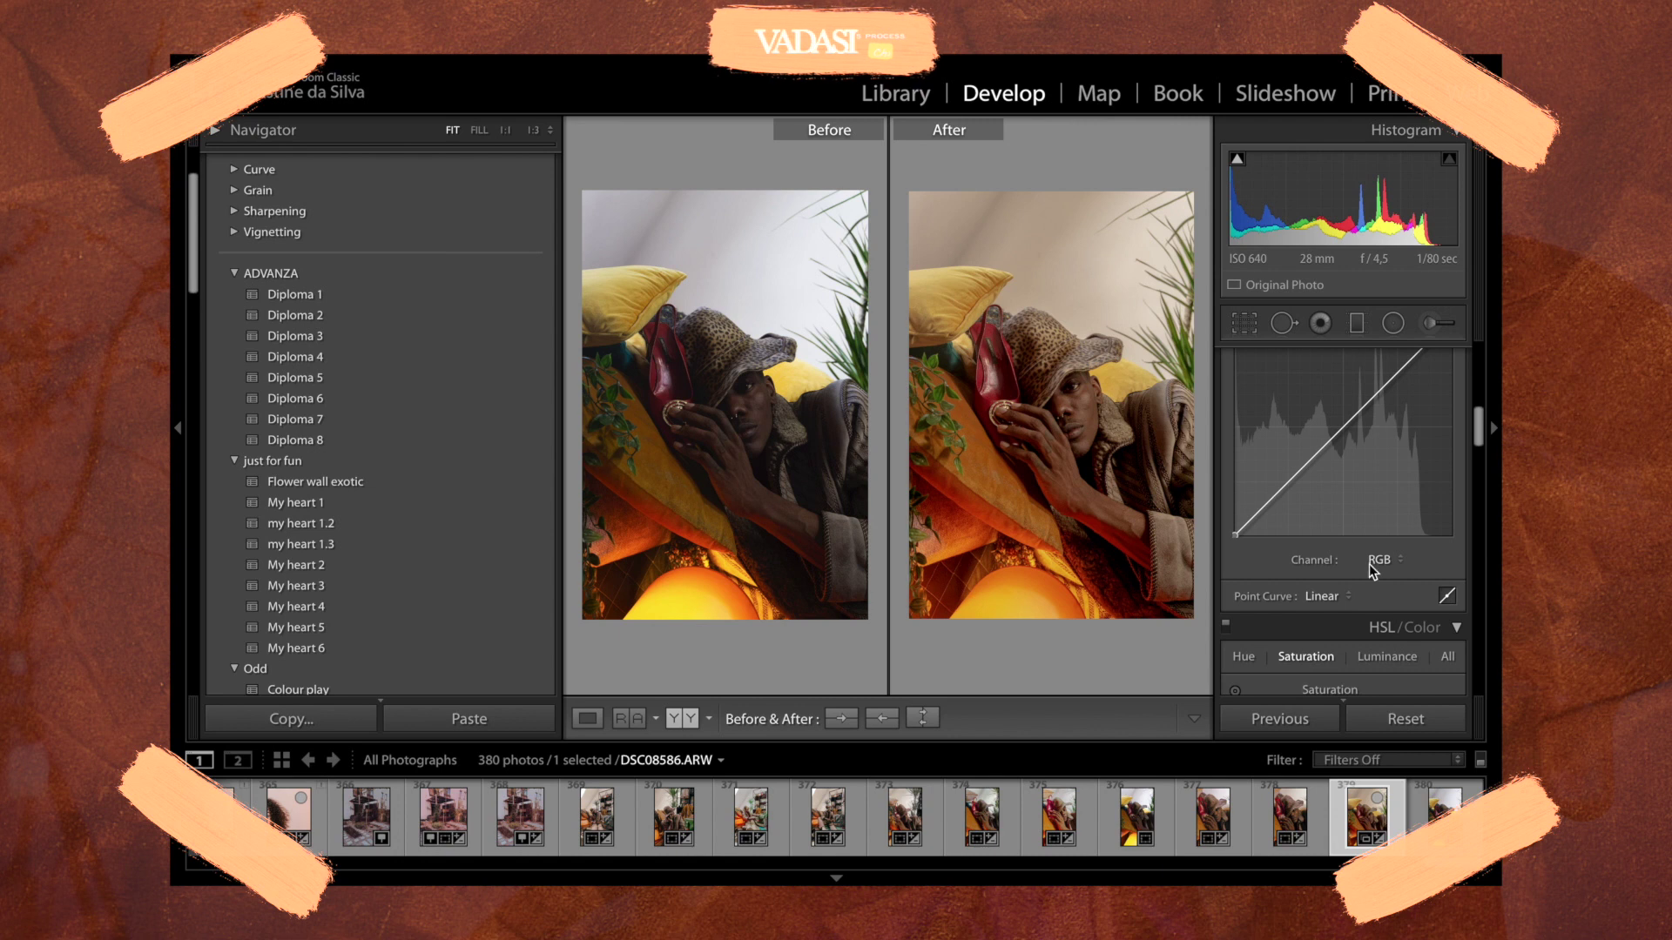
scroll(1383, 561, "up", 1)
scroll(1385, 575, "up", 1)
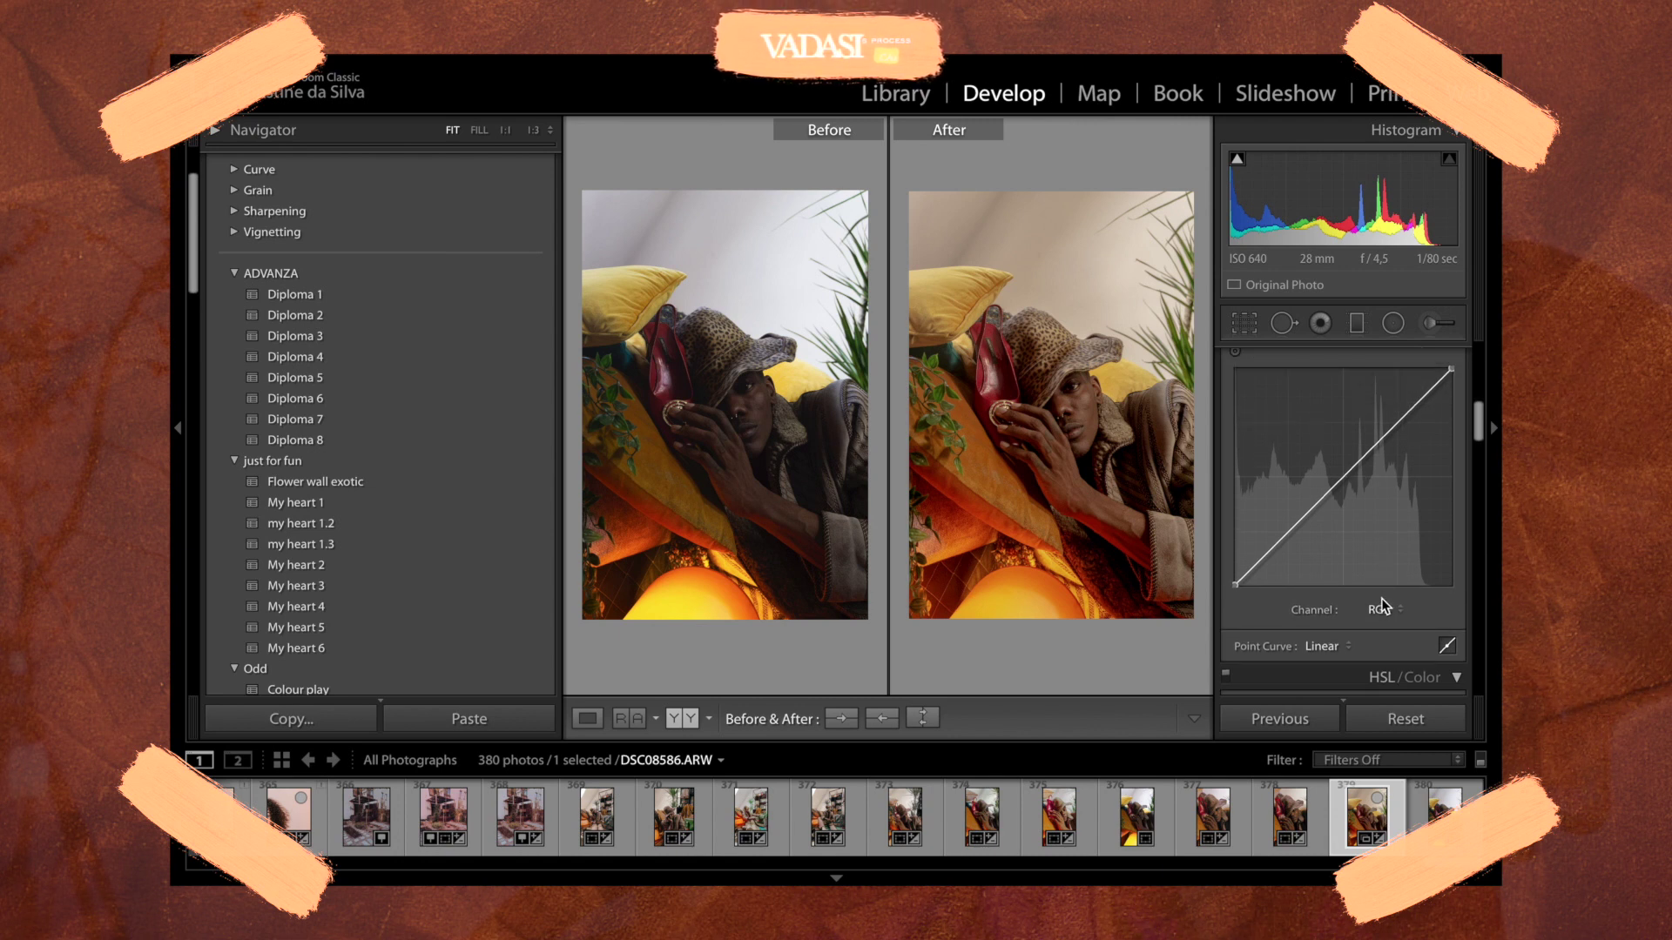
left_click(1382, 608)
left_click(1377, 625)
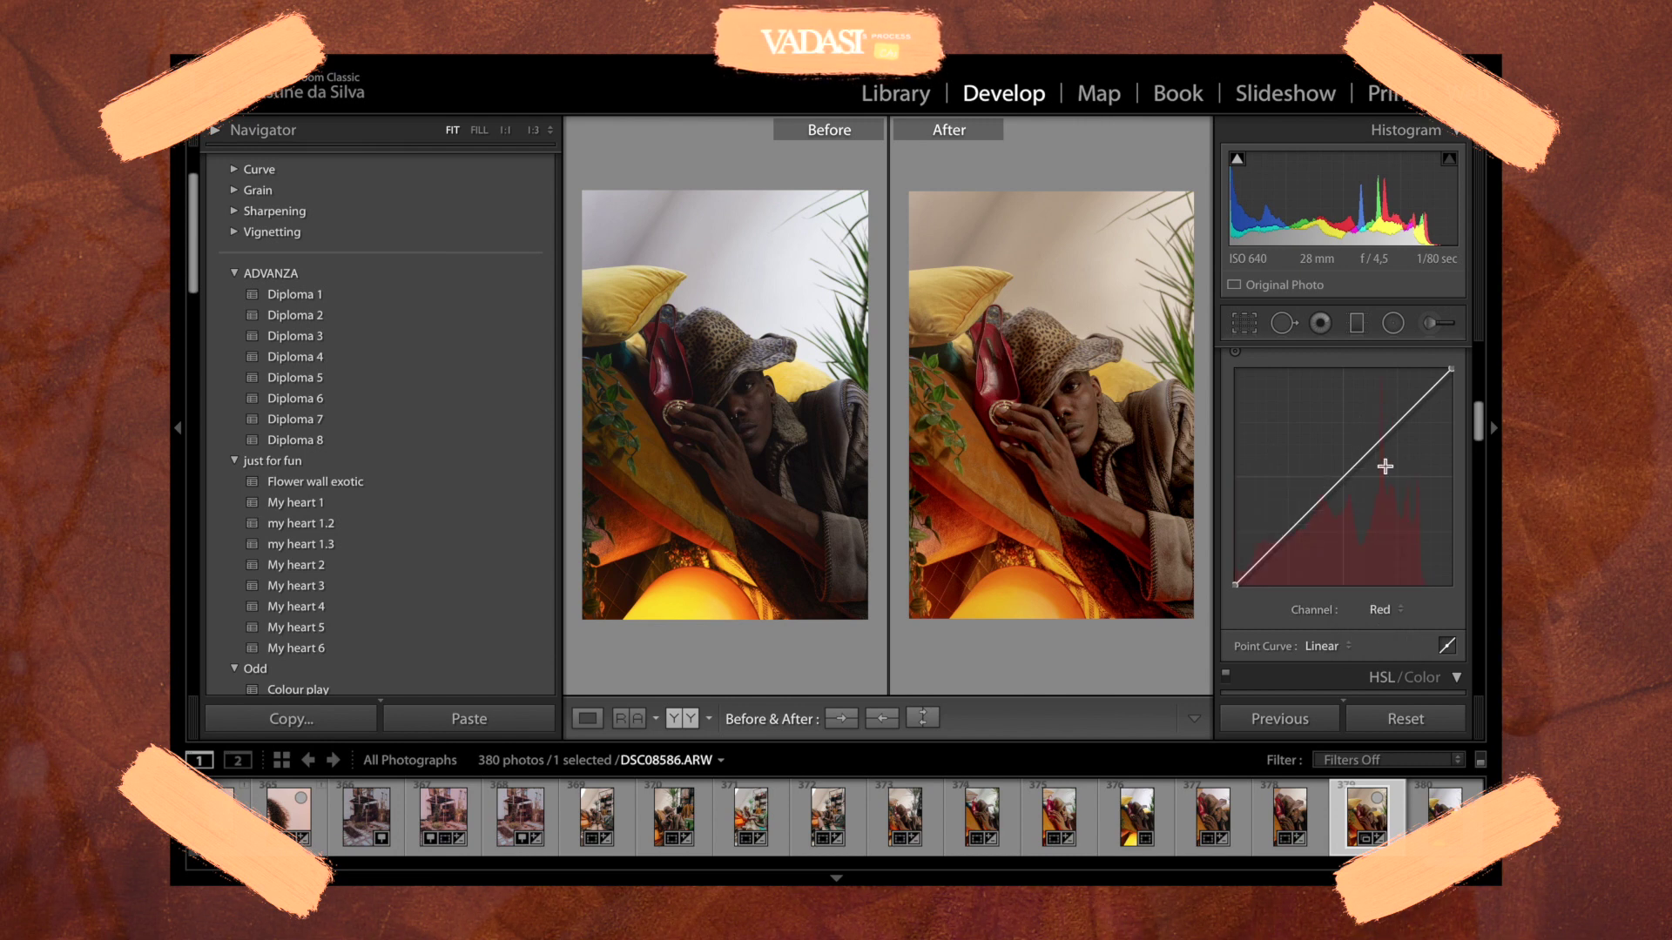
left_click(1343, 478)
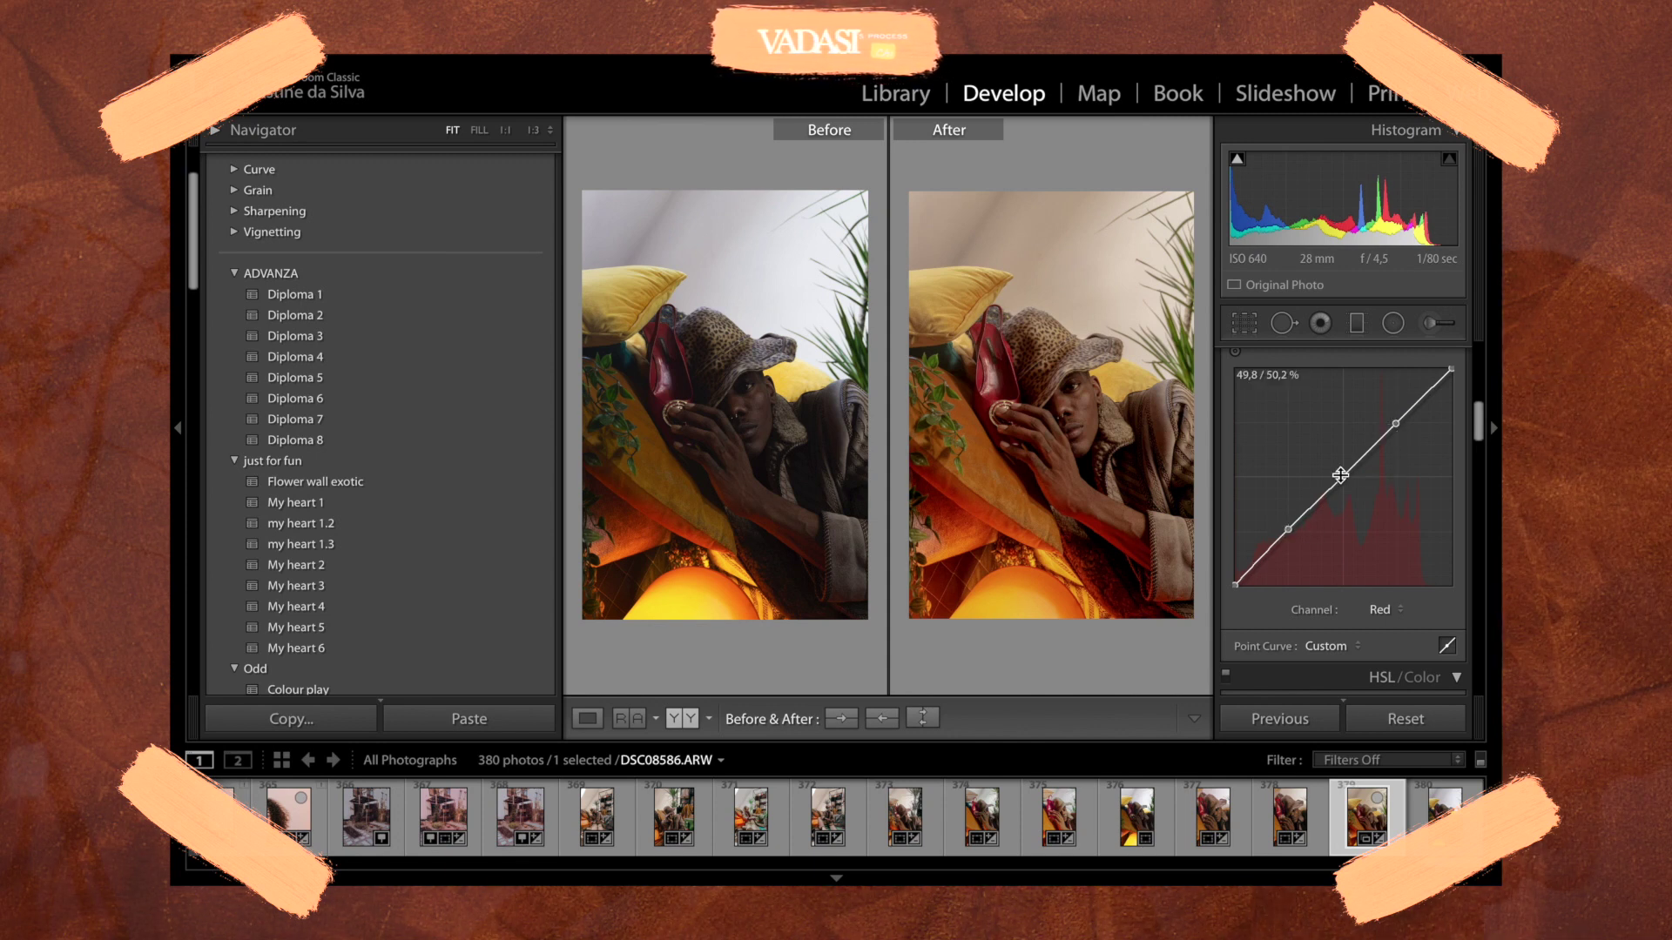
- Try pulling the Red curve's midpoint below the diagonal and bring it back onto the line
mouse_move(1345, 481)
left_mouse_down()
mouse_move(1331, 461)
mouse_move(1352, 493)
left_mouse_up()
scroll(1352, 550, "up", 1)
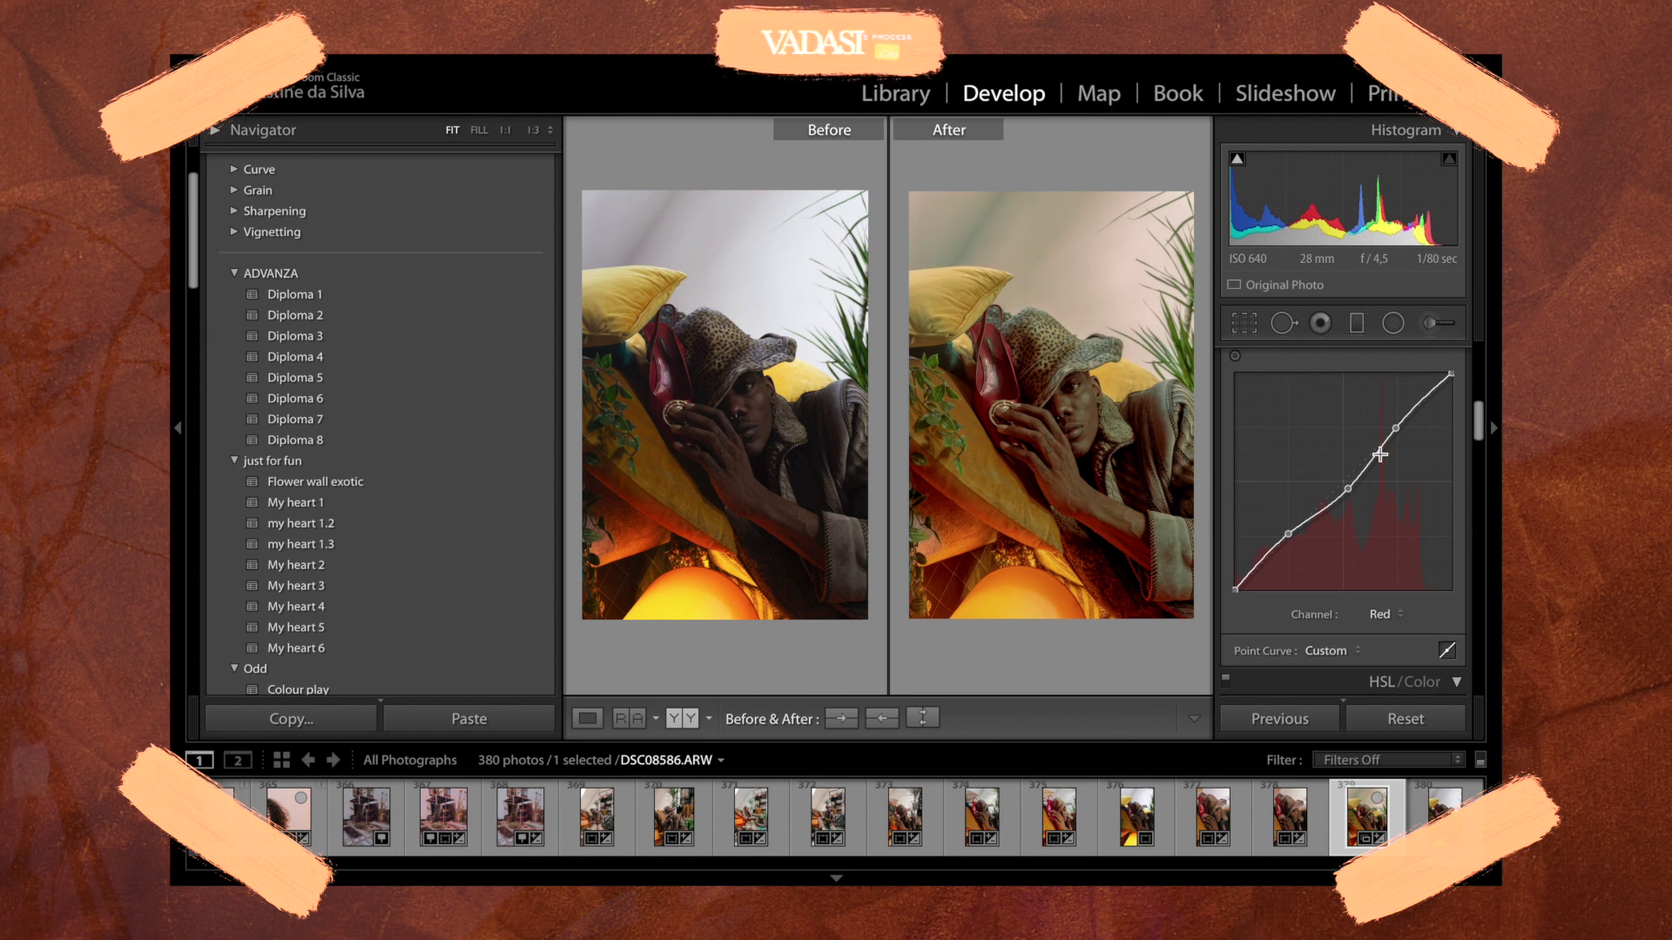
left_click_drag(1349, 488, 1346, 485)
- Compare the edit in vertical and horizontal split Before/After views, and return to the single-photo view
left_click(667, 726)
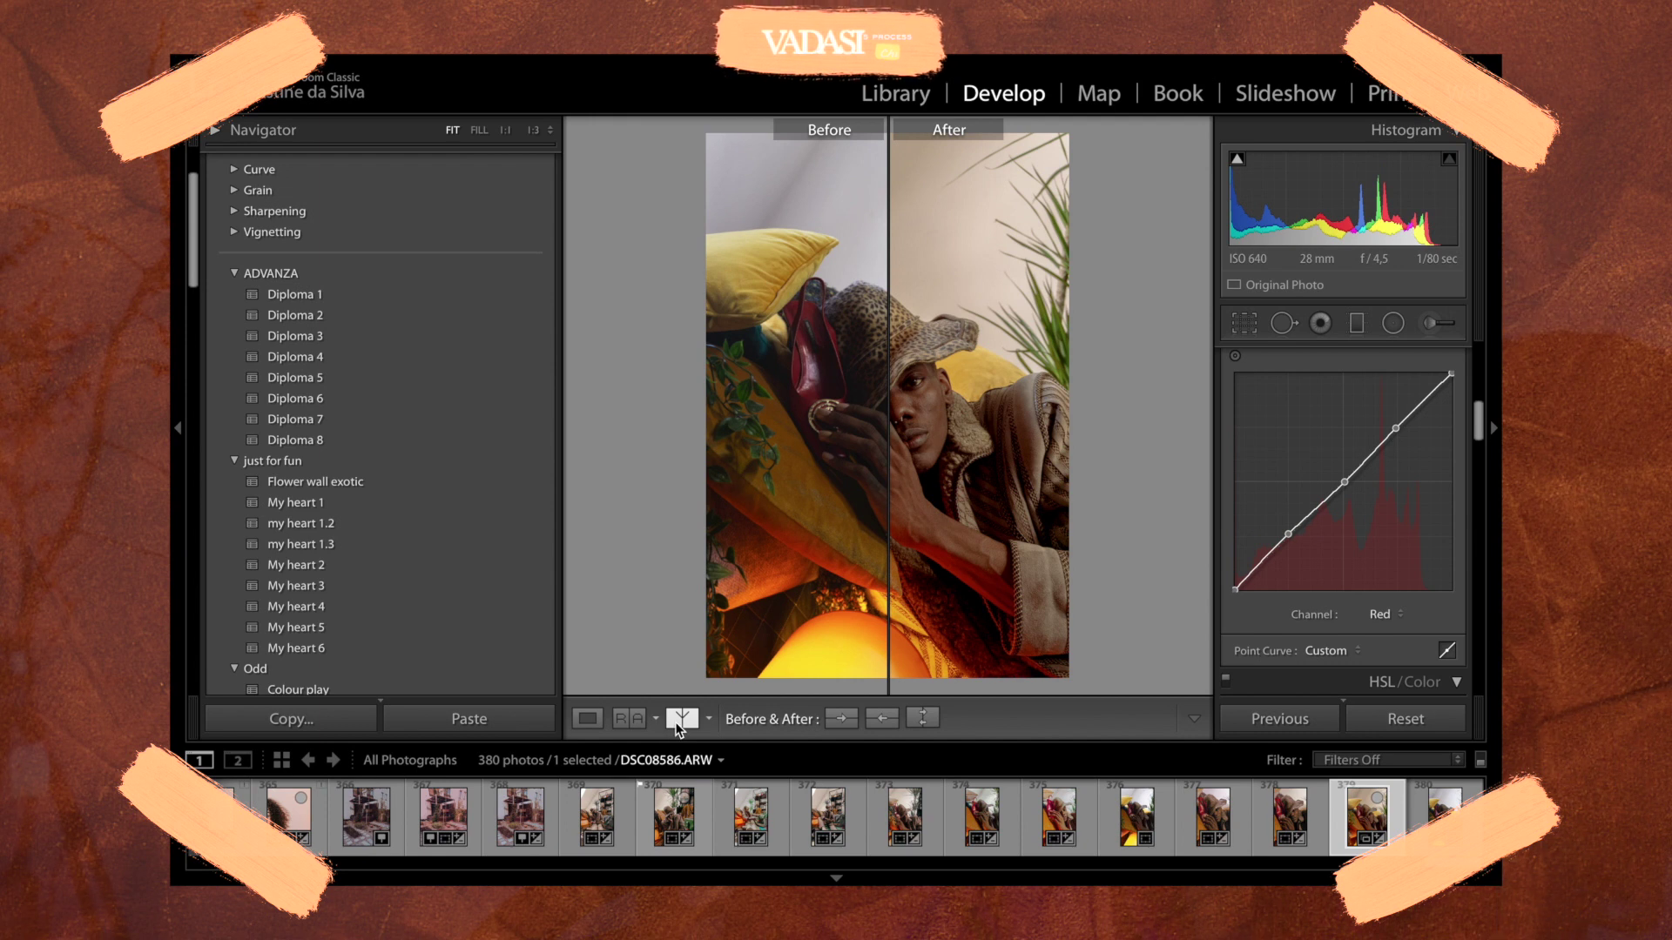
left_click(676, 723)
left_click(676, 722)
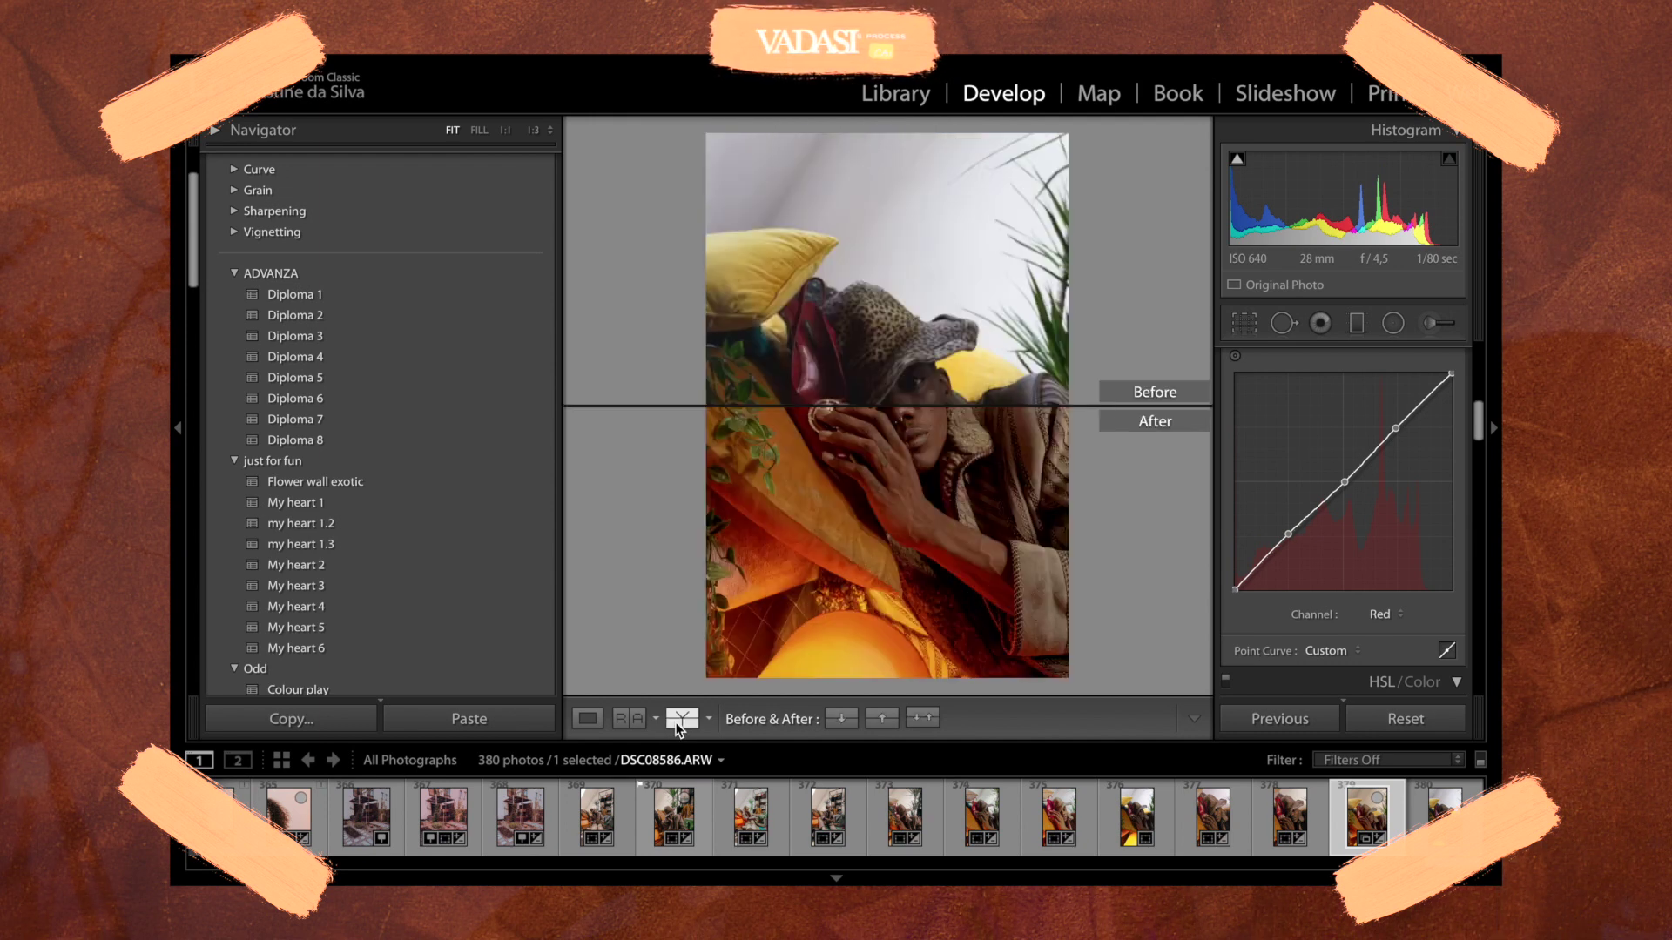
left_click(676, 723)
left_click(588, 718)
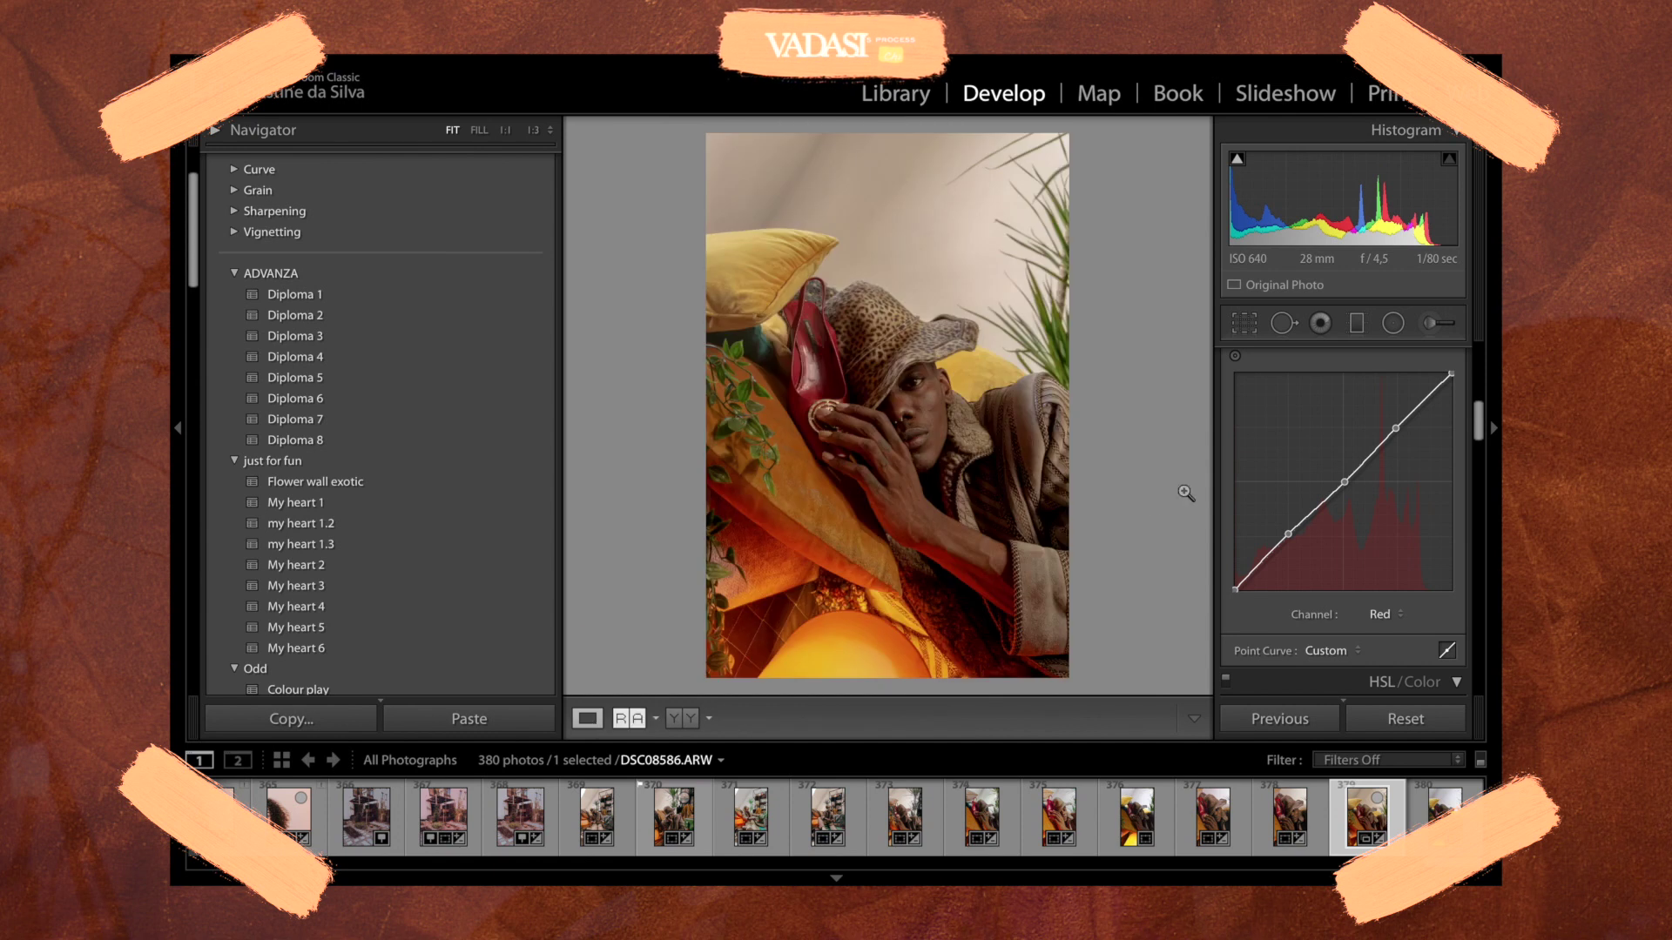
- Move the Red curve's middle point down along the diagonal to 42,7 / 42,4 %
mouse_move(1346, 478)
left_mouse_down()
mouse_move(1345, 501)
mouse_move(1344, 443)
mouse_move(1335, 493)
left_mouse_up()
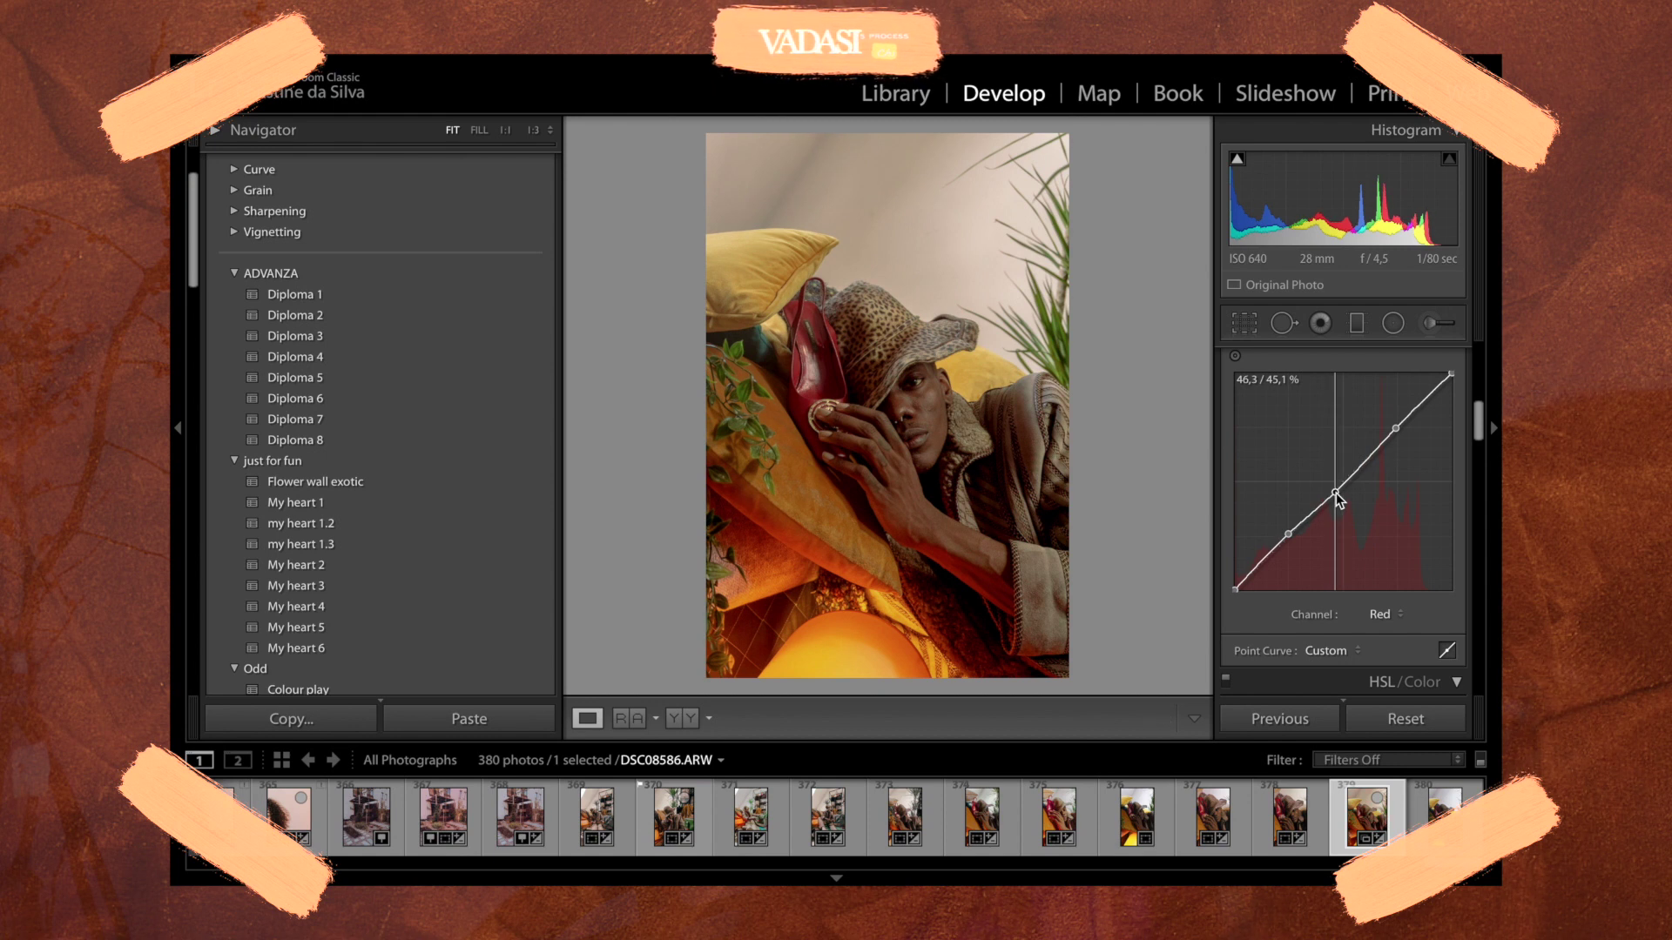
left_click_drag(1336, 493, 1340, 490)
mouse_move(1335, 500)
left_mouse_down()
mouse_move(1362, 472)
mouse_move(1304, 527)
mouse_move(1363, 470)
mouse_move(1317, 509)
mouse_move(1327, 498)
left_mouse_up()
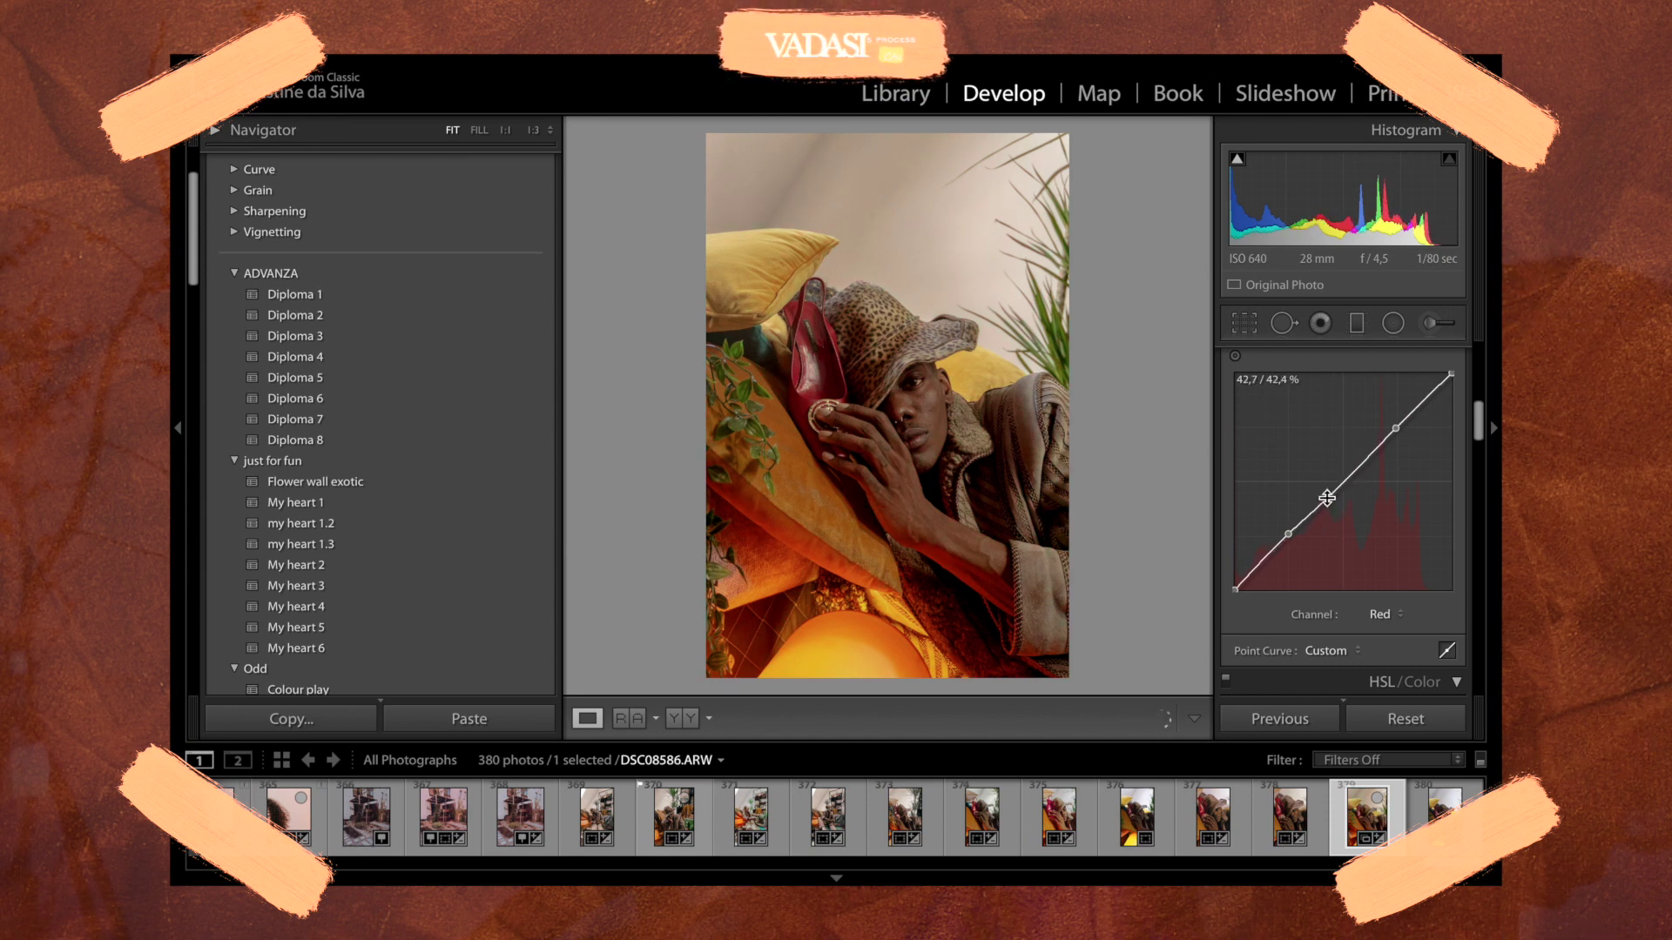
- Nudge the Red curve's highlight point slightly and lower its shadow point to 22,7 / 20,0 %
mouse_move(1398, 427)
left_mouse_down()
mouse_move(1380, 459)
mouse_move(1397, 428)
left_mouse_up()
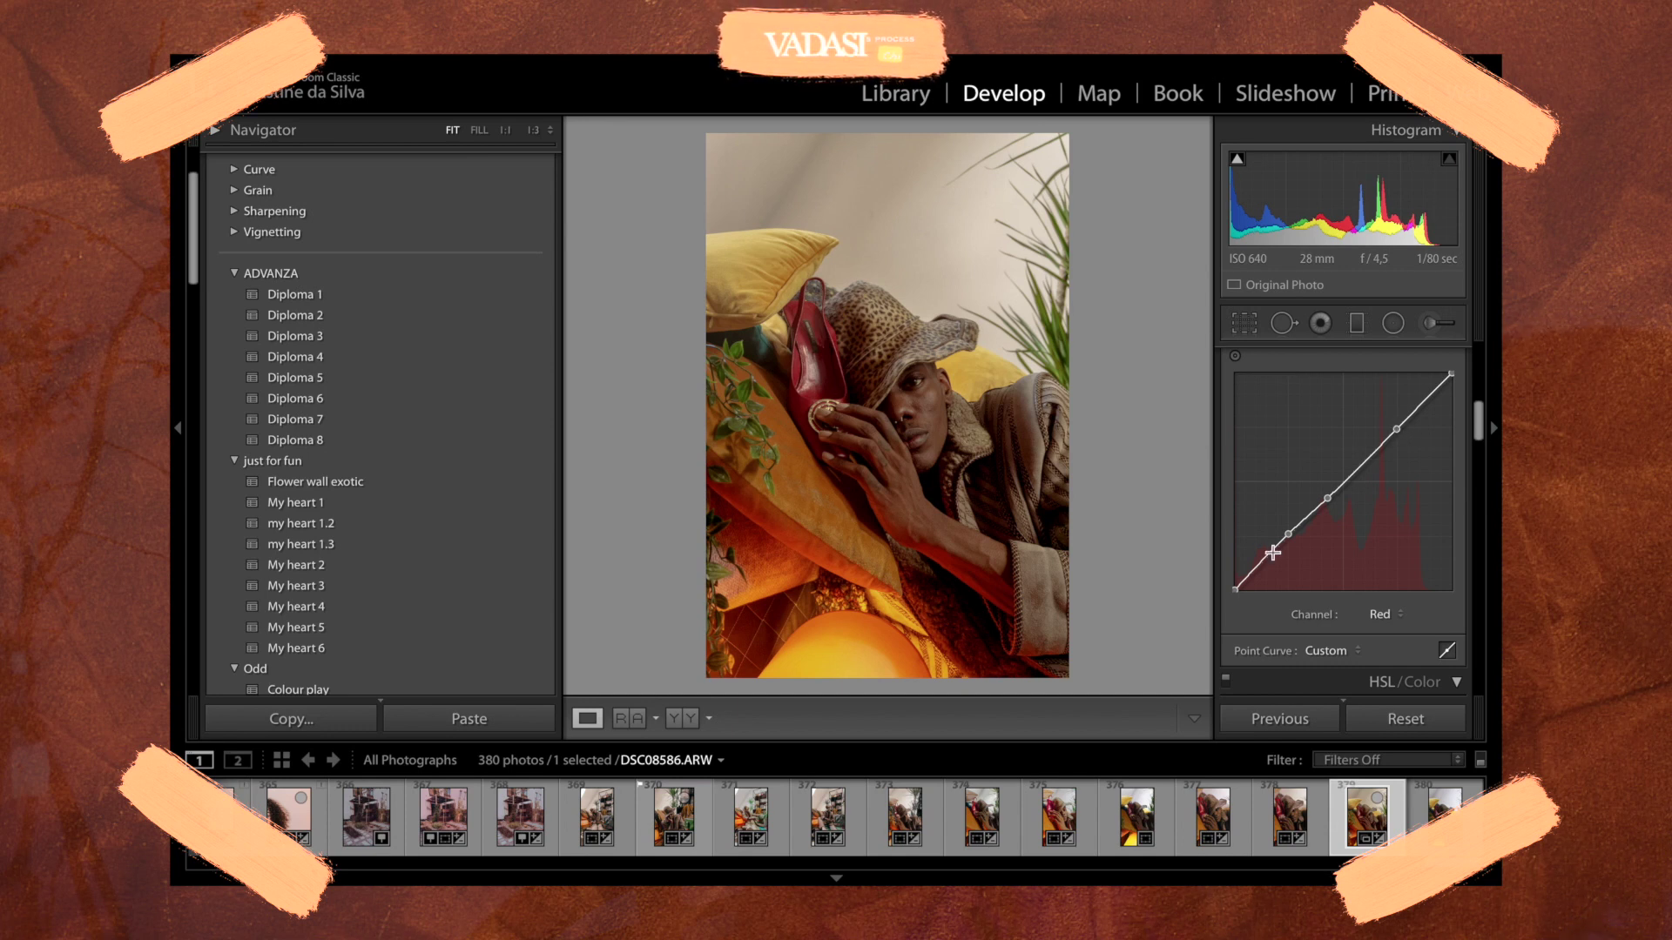
left_click_drag(1288, 554, 1287, 554)
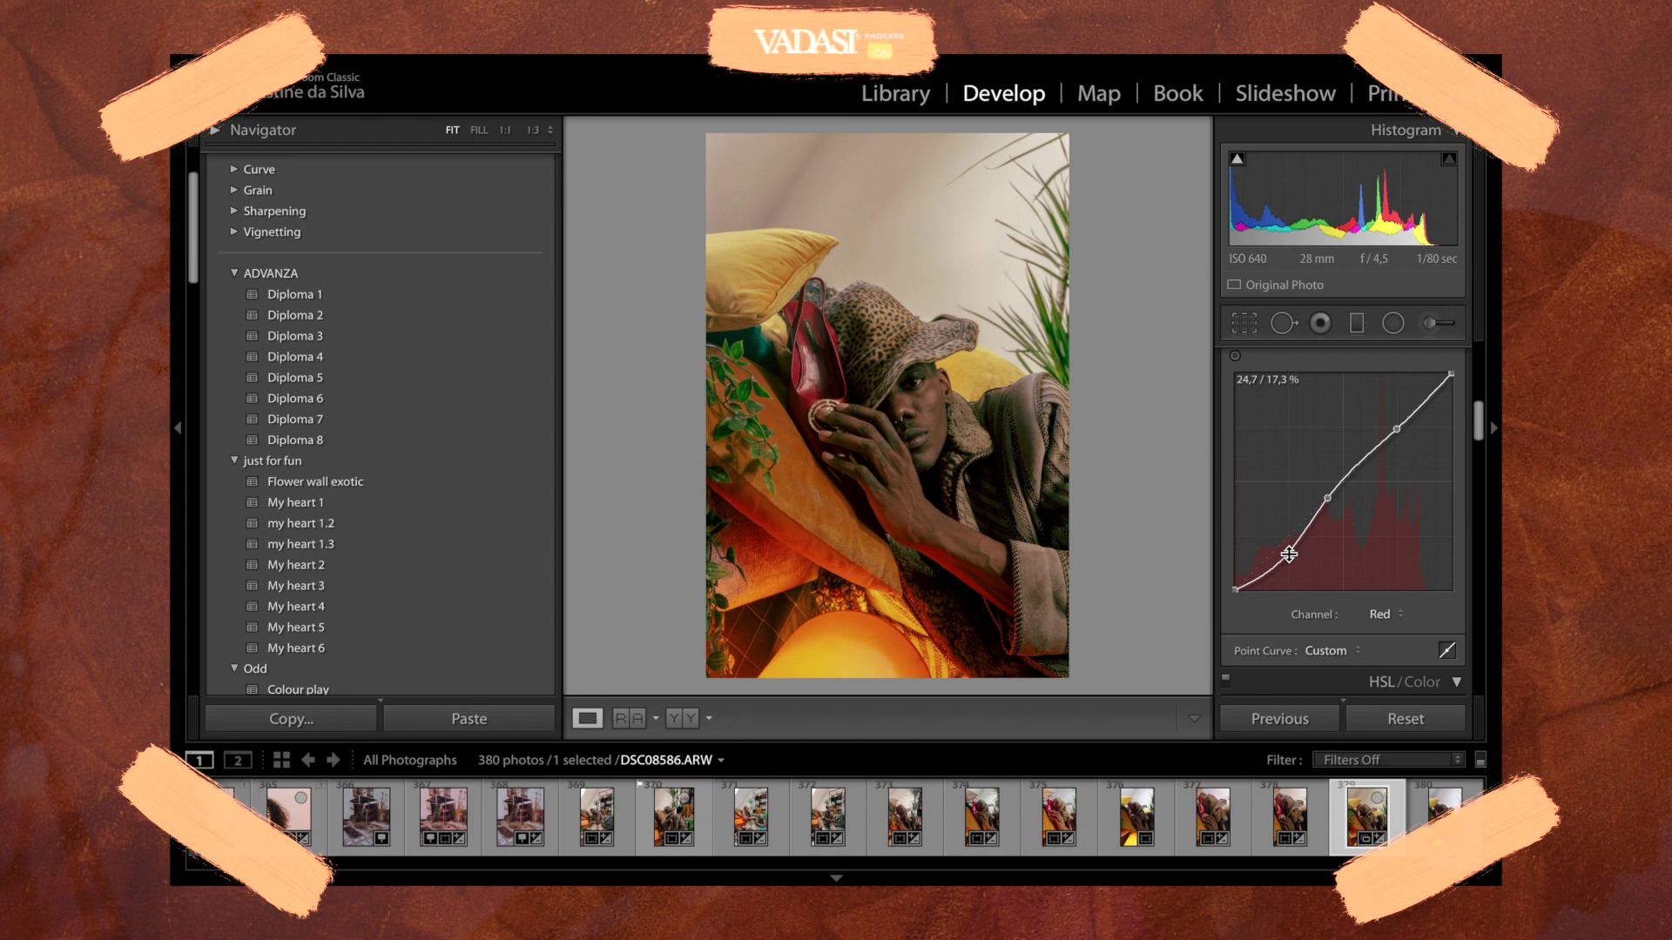
mouse_move(1289, 553)
left_mouse_down()
mouse_move(1289, 522)
mouse_move(1286, 554)
left_mouse_up()
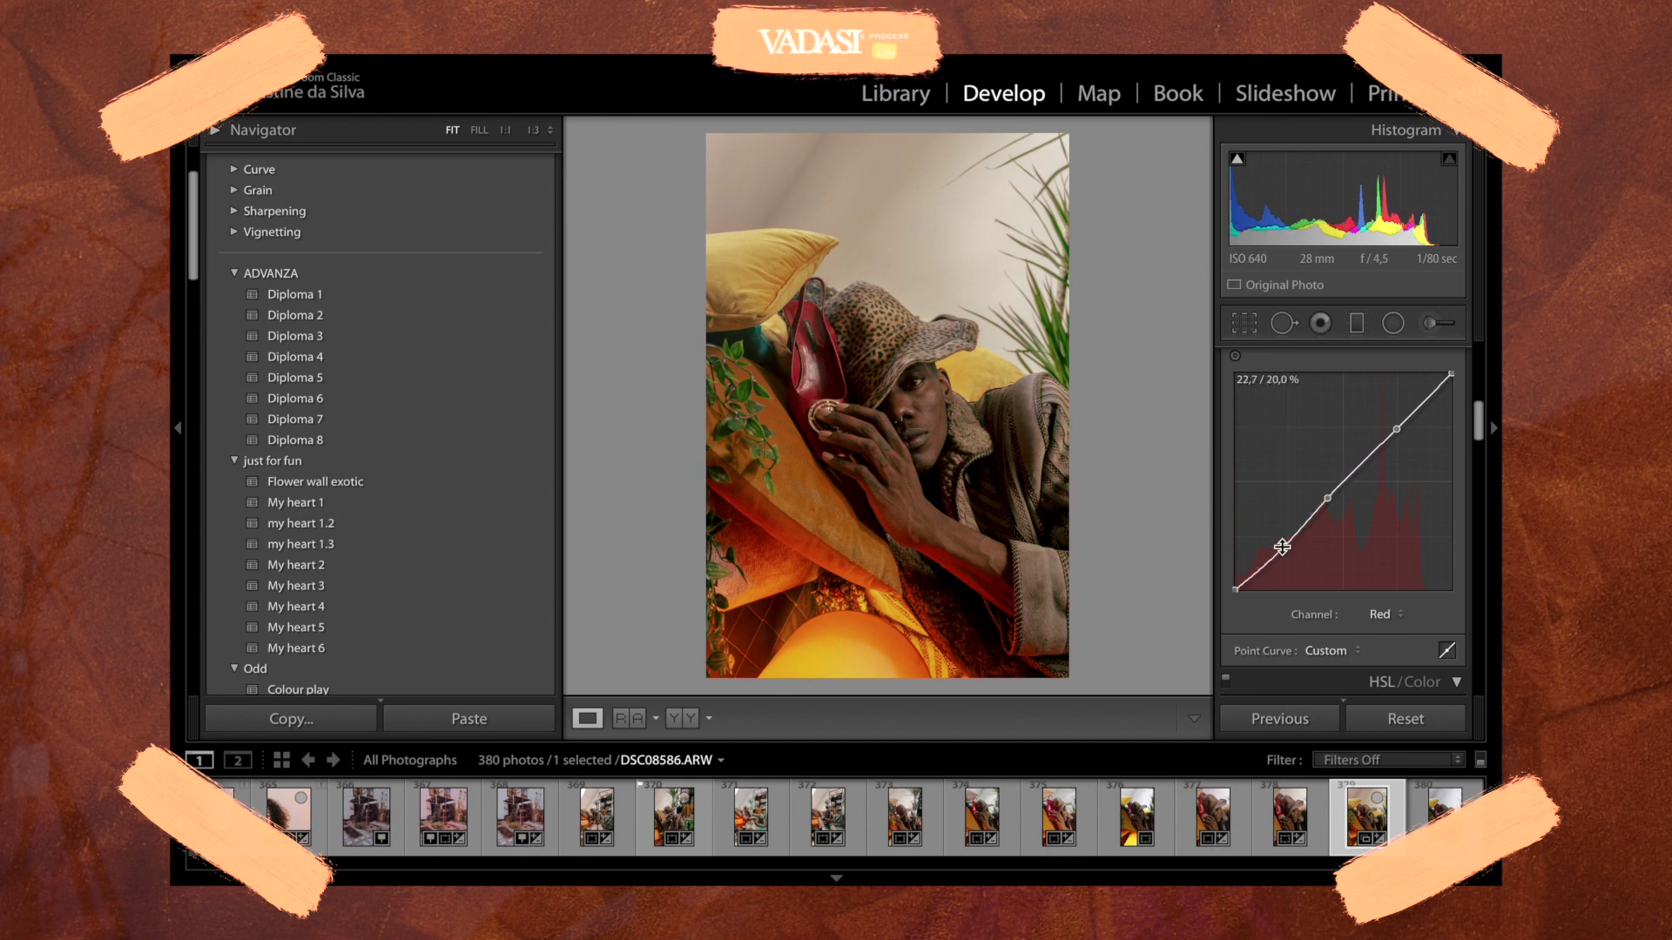
- Raise the Red curve's shadow point above the diagonal to about 23,5 / 29,8 %
left_click(1385, 613)
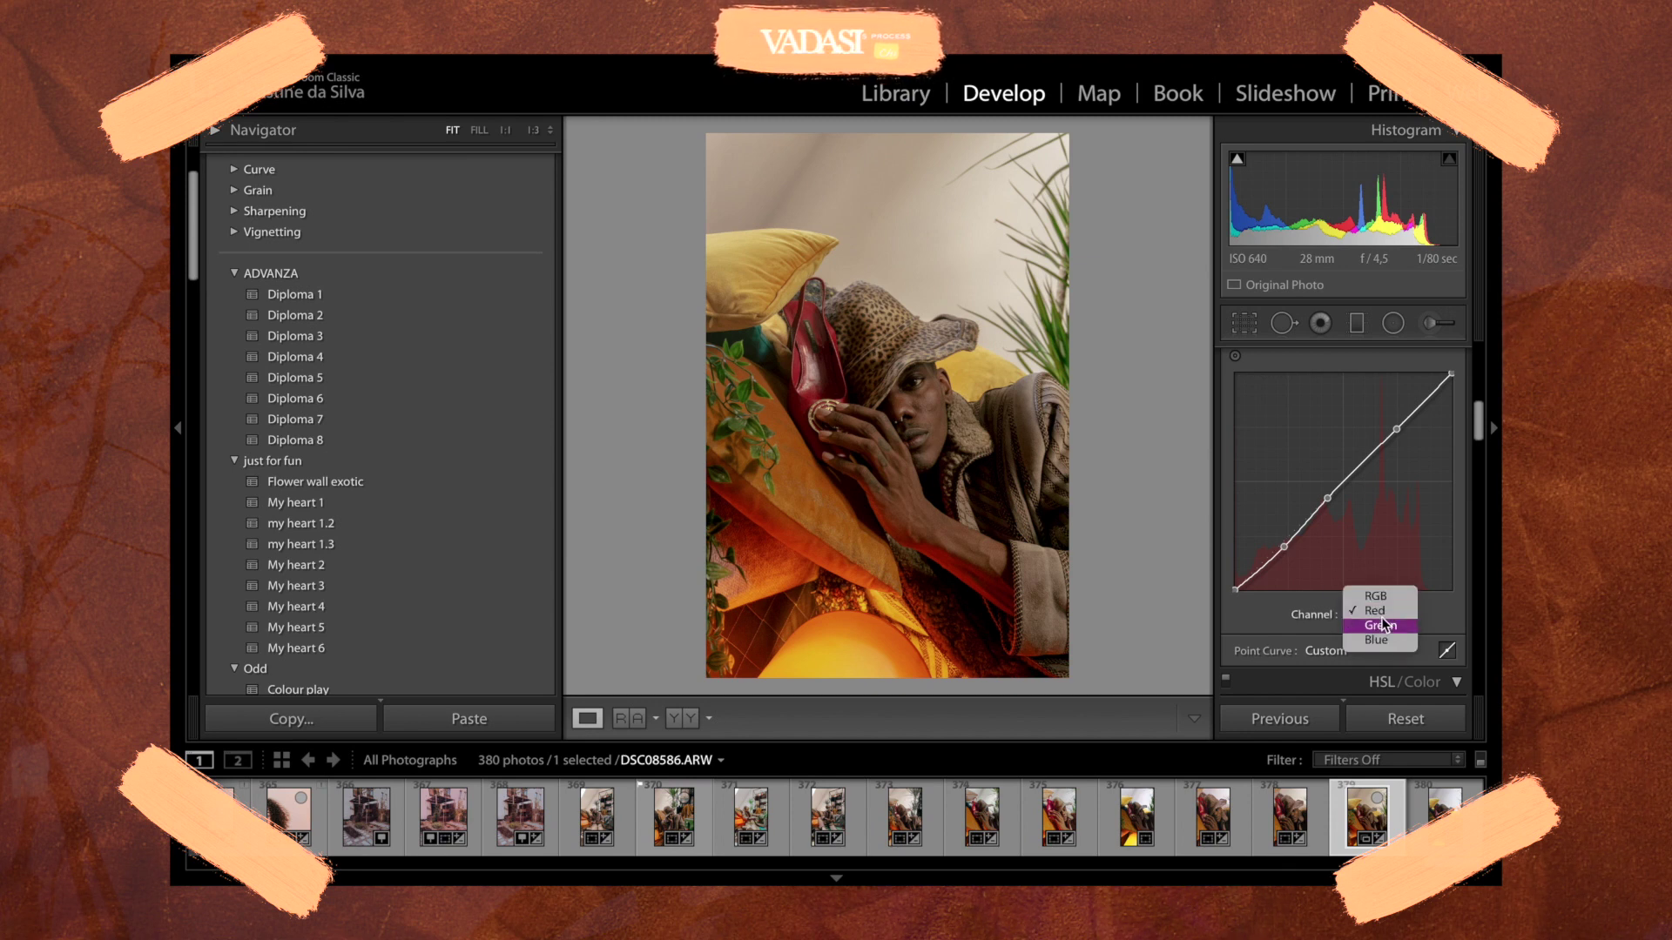
left_click(1287, 549)
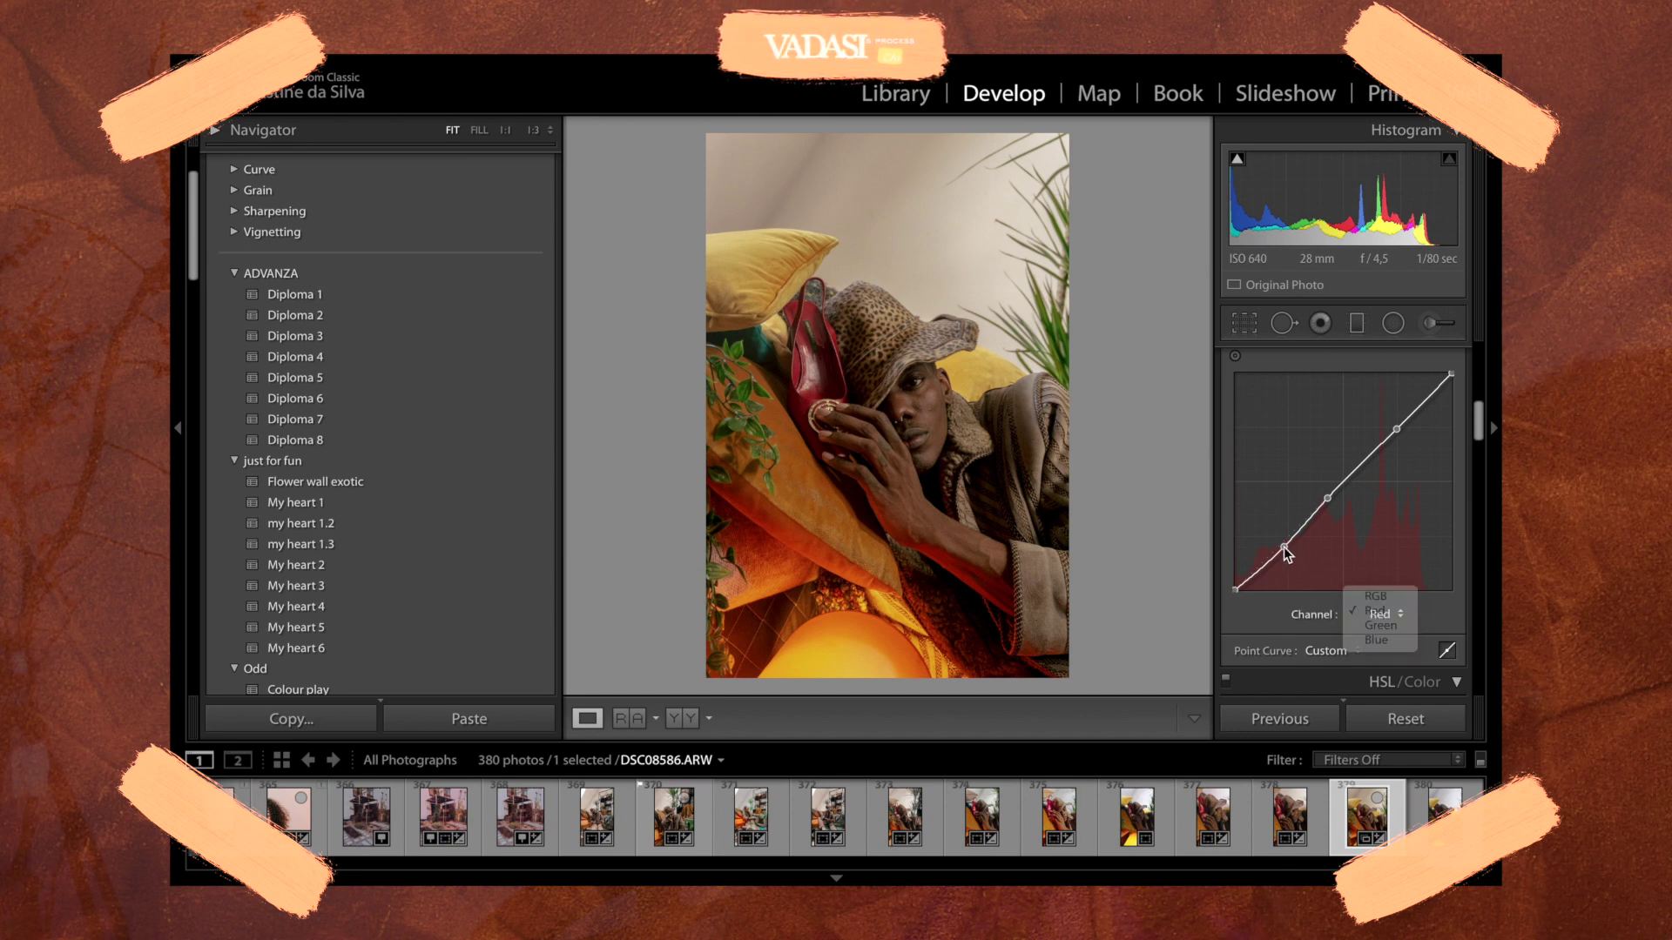
left_click_drag(1287, 549, 1287, 532)
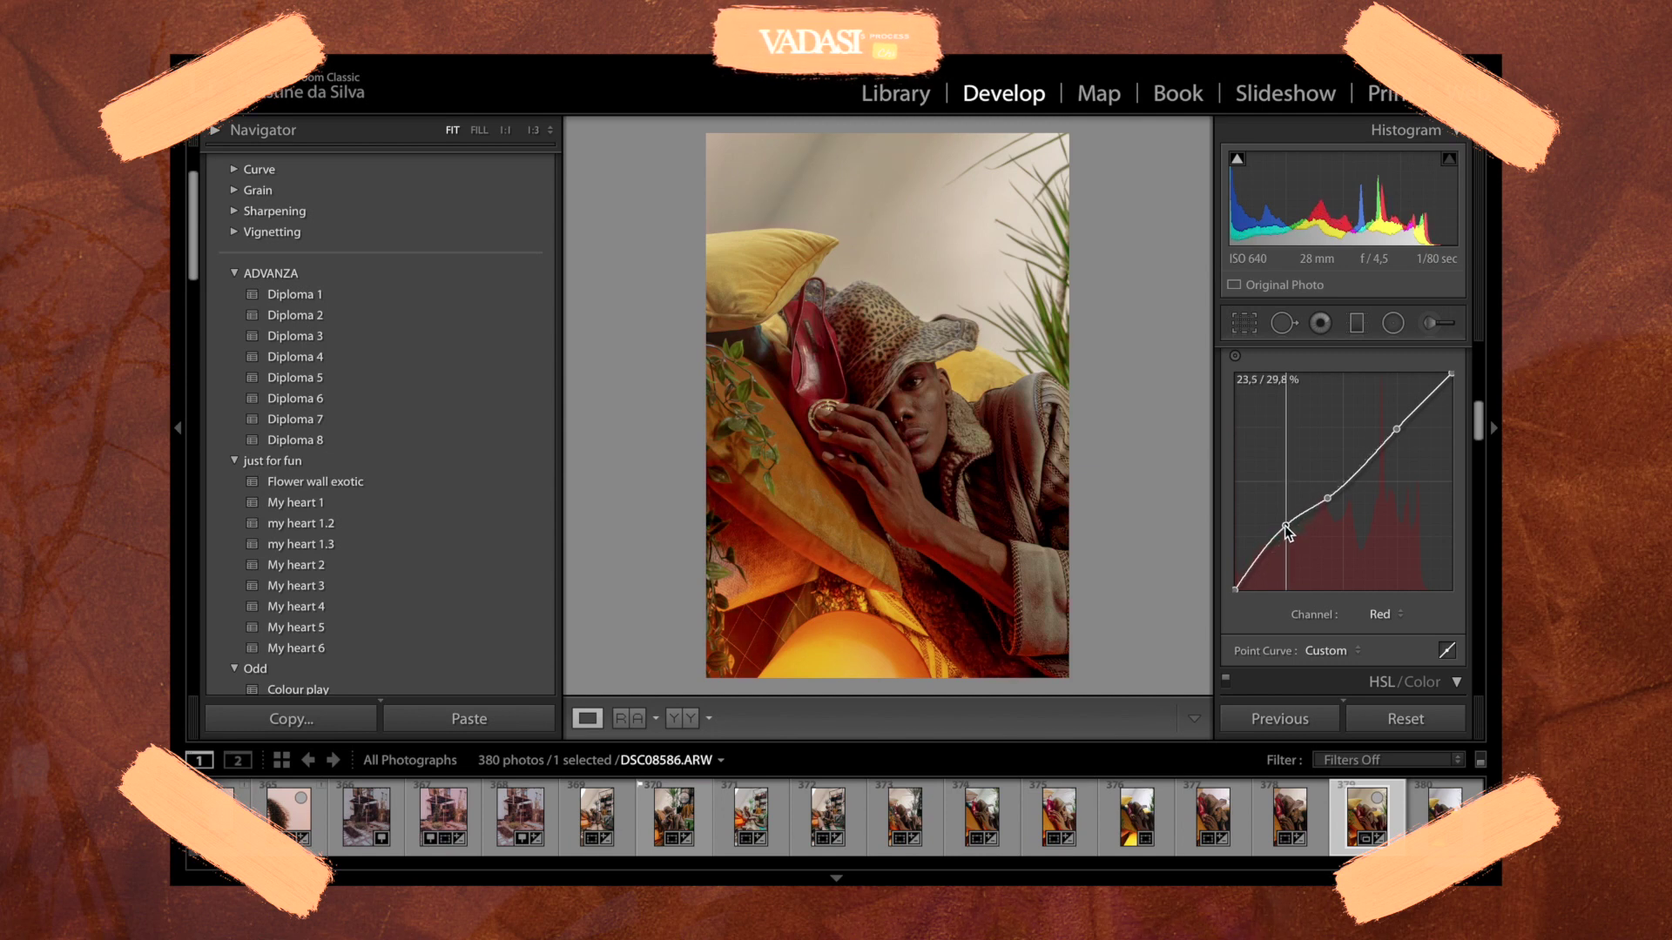
left_click_drag(1288, 533, 1286, 527)
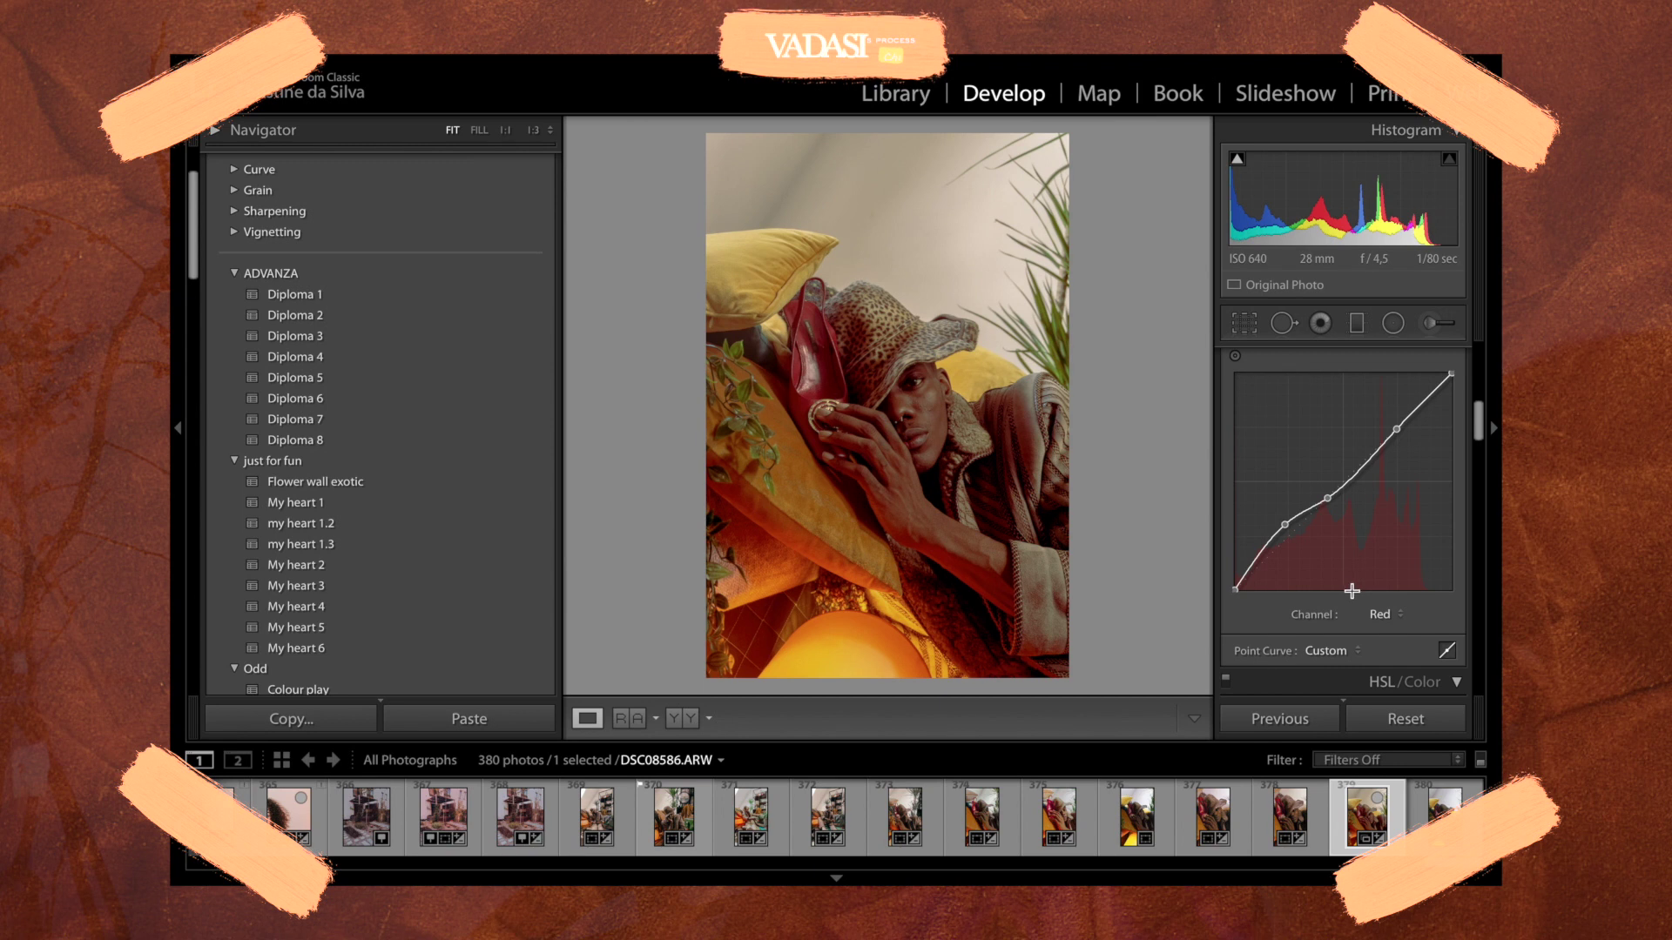
- Place shadow, midtone and highlight points at the quarter marks along the Green channel curve's diagonal
left_click(1384, 613)
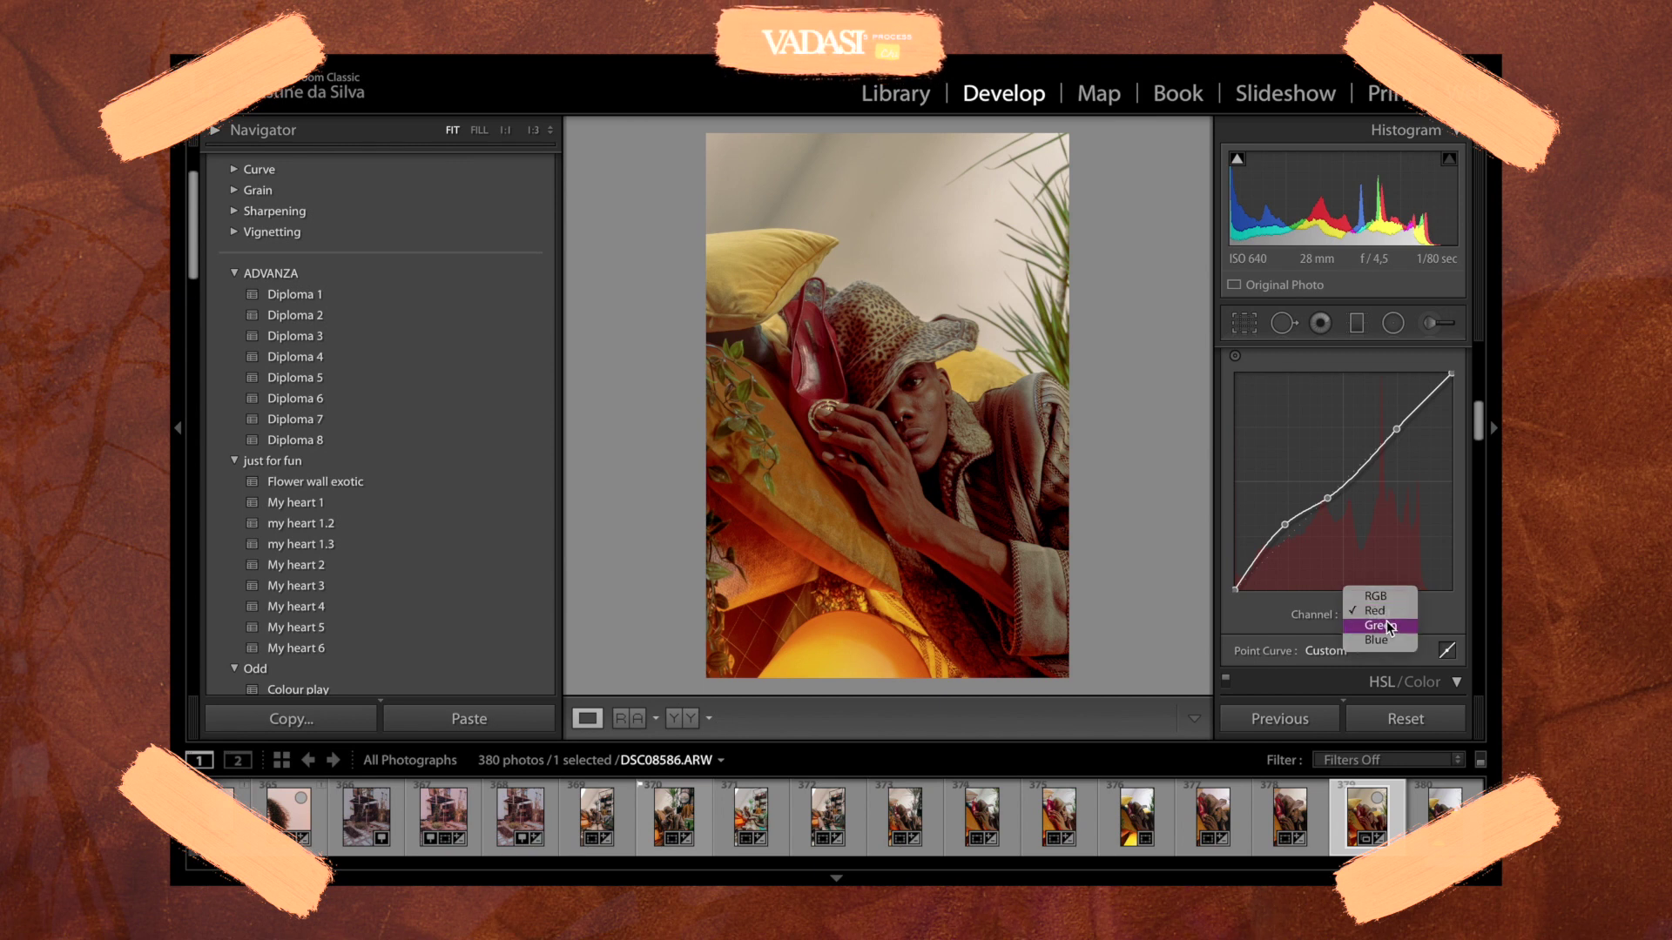
left_click(1378, 625)
left_click(1287, 539)
left_click(1342, 484)
left_click(1397, 429)
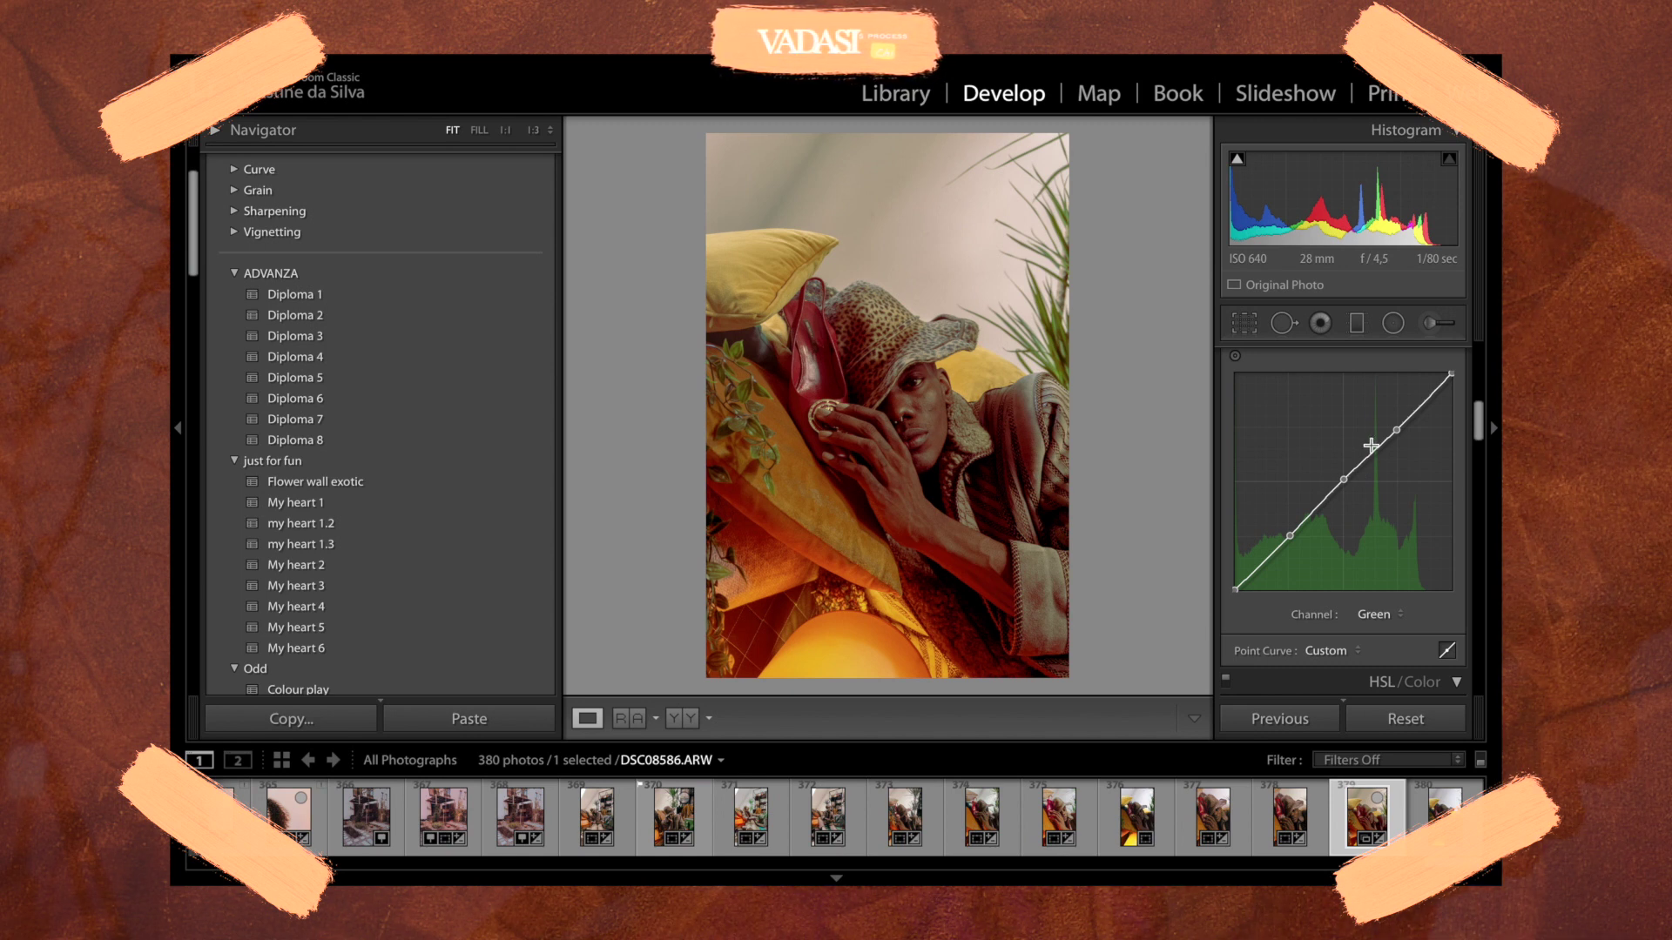
key("ctrl+z")
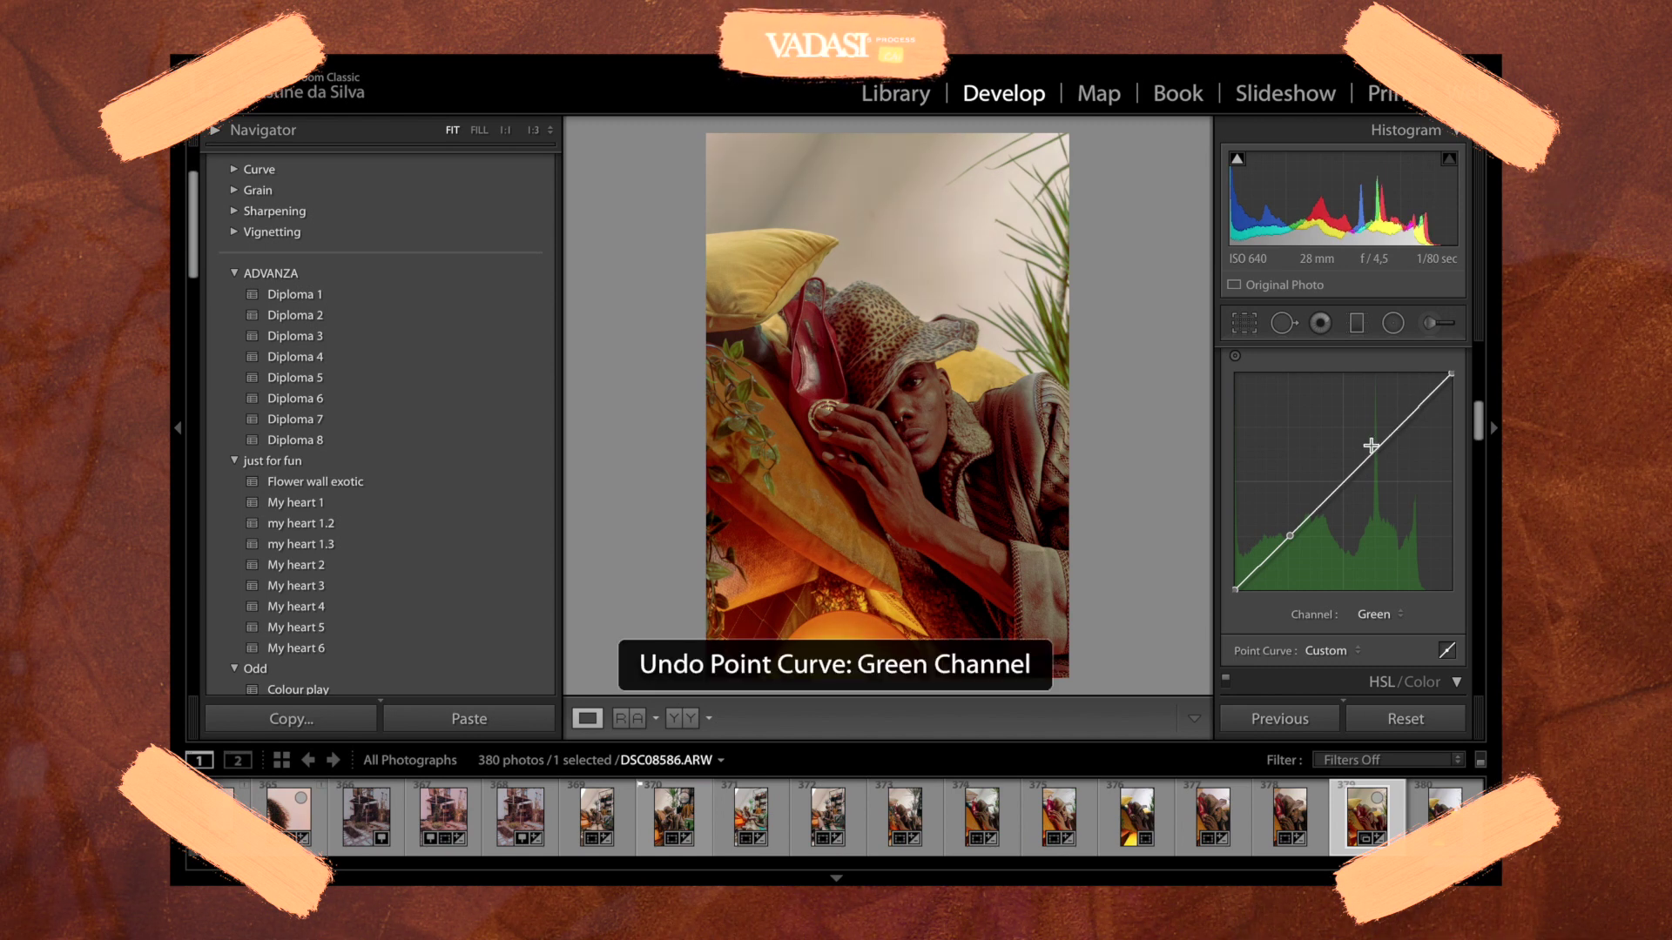
left_click_drag(1290, 537, 1287, 514)
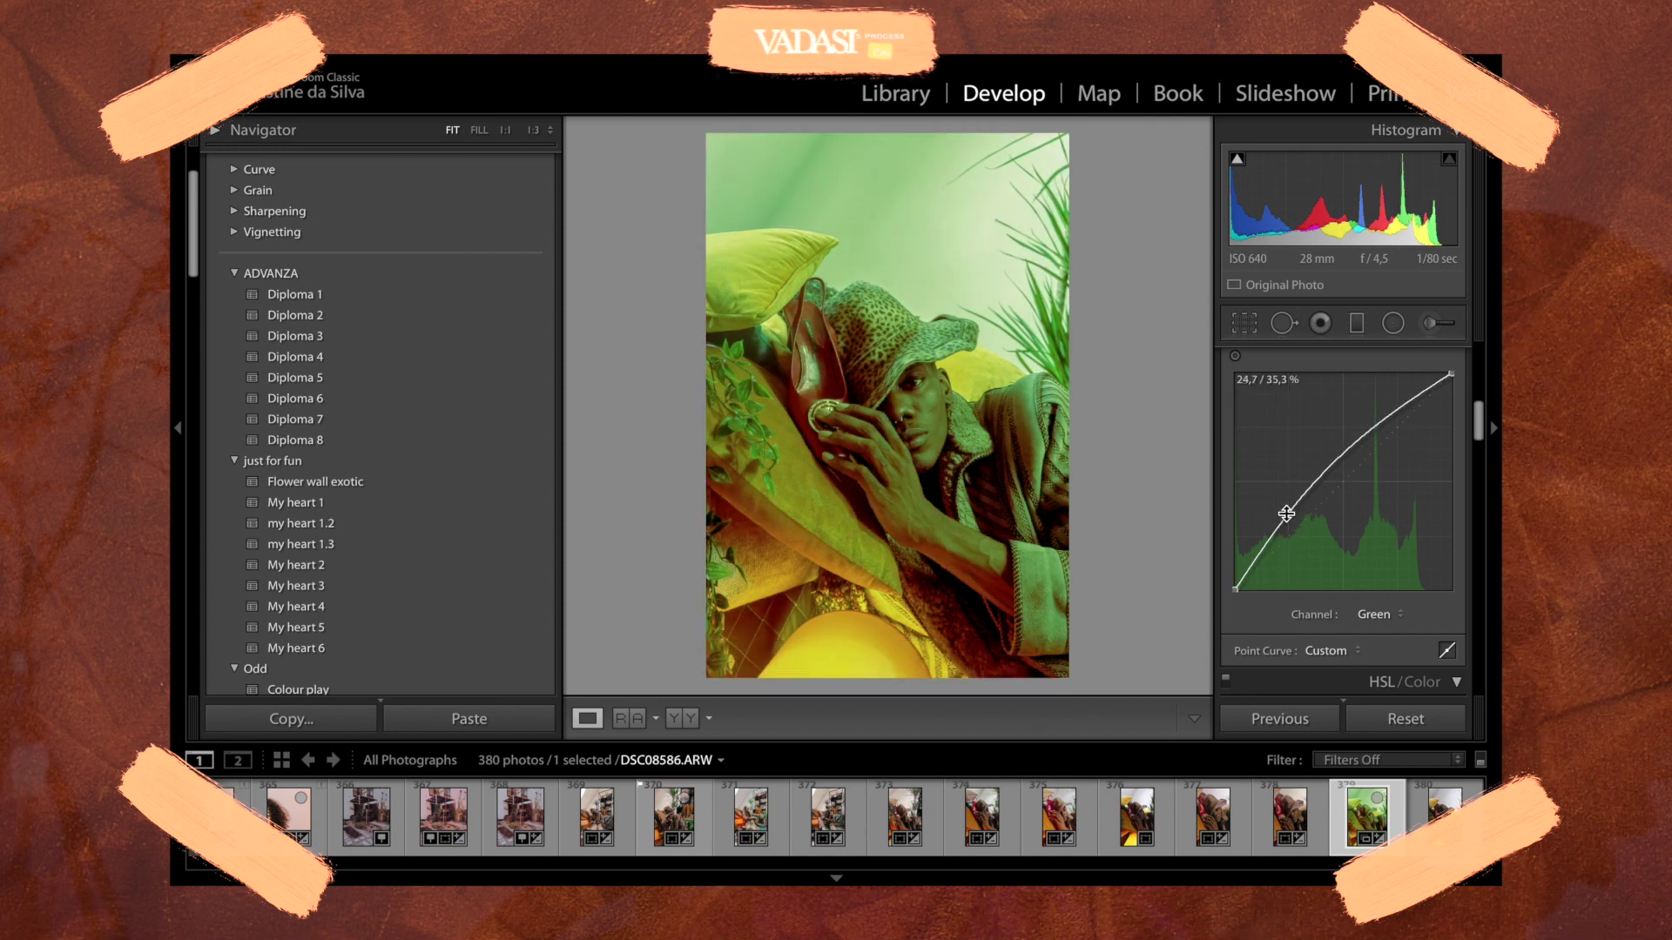
key("ctrl+z")
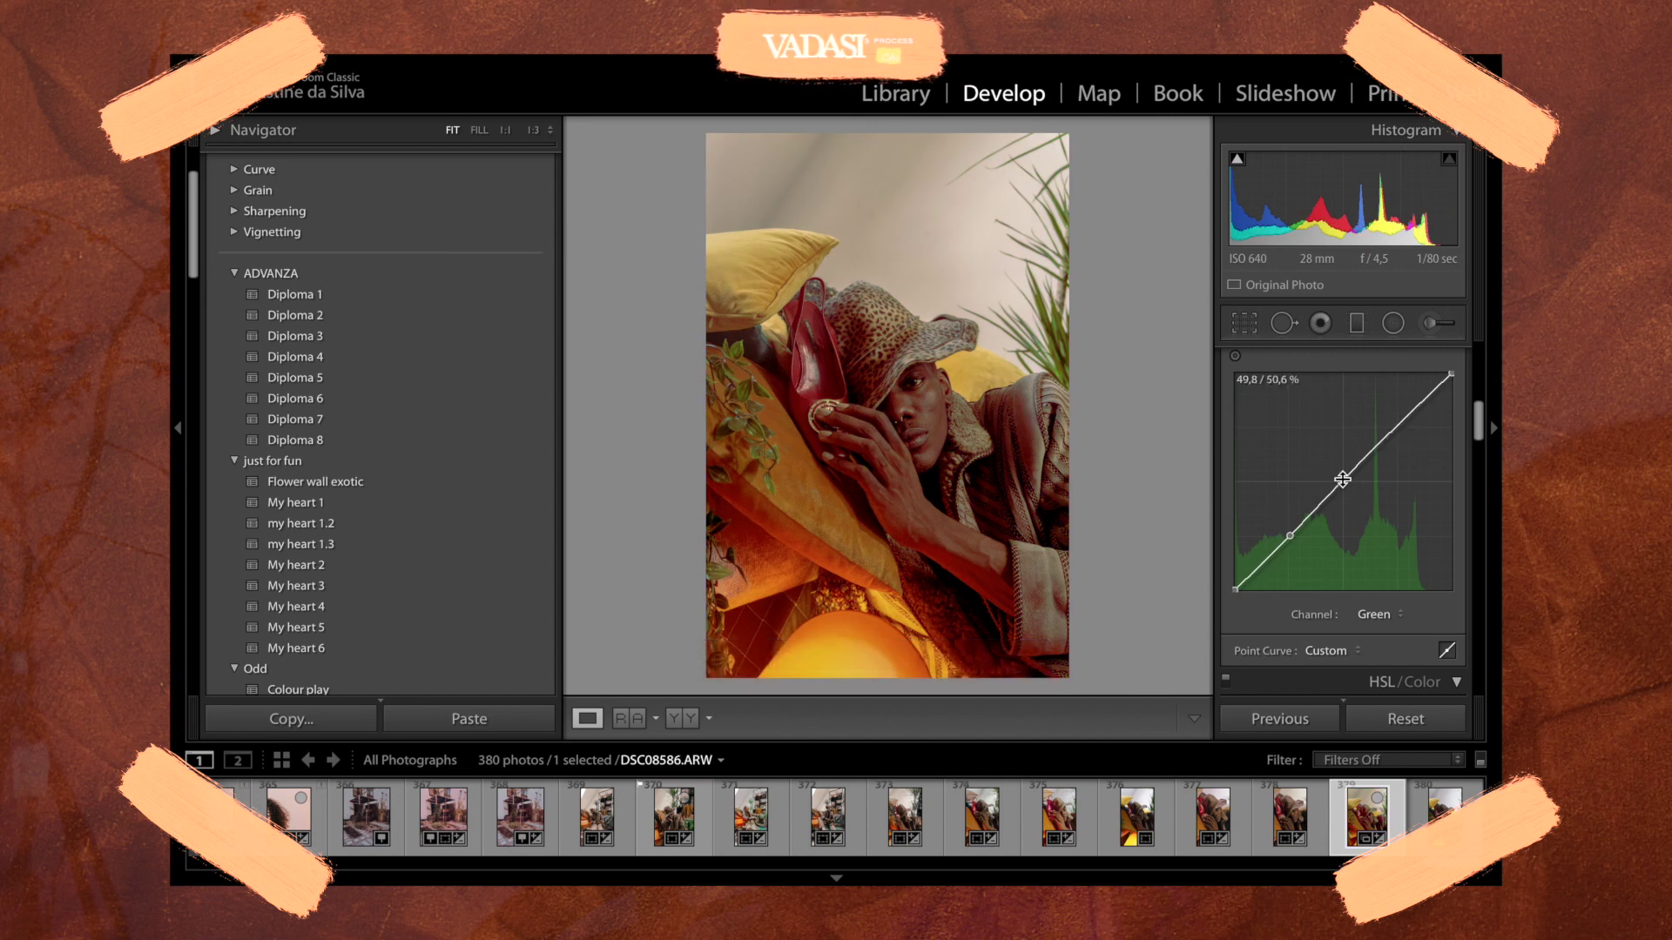
left_click(1397, 428)
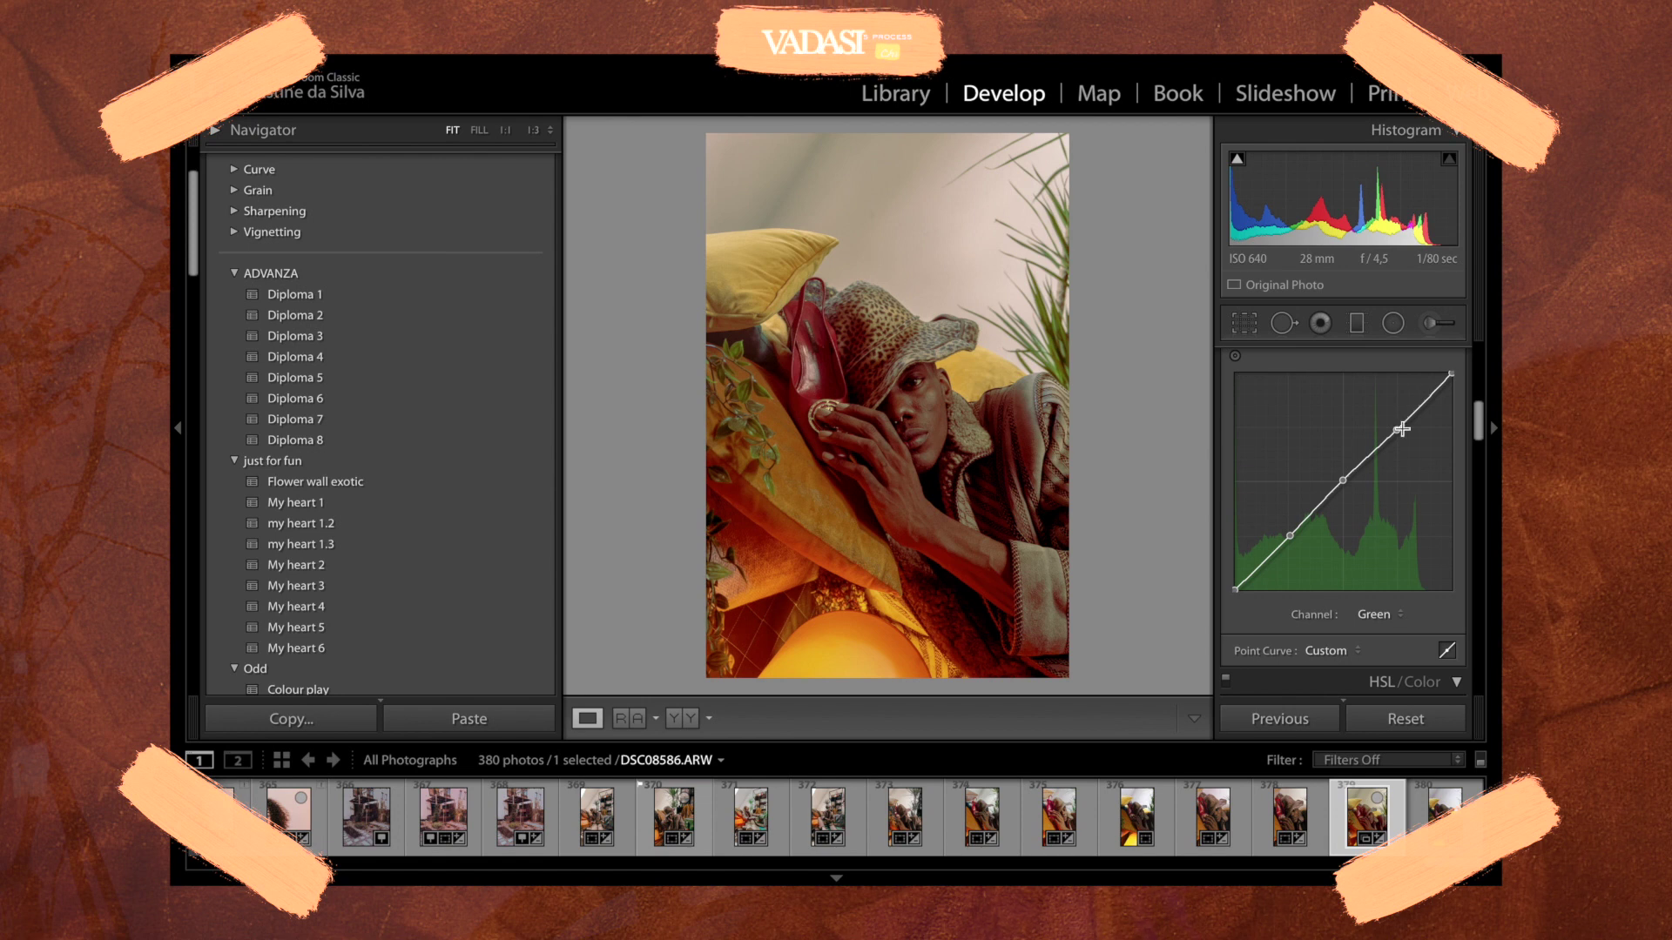
- Shape the Green curve with a slightly raised shadow point, a midpoint just below the diagonal and the highlight point at 74,5 / 72,2 %
left_click_drag(1289, 534, 1288, 560)
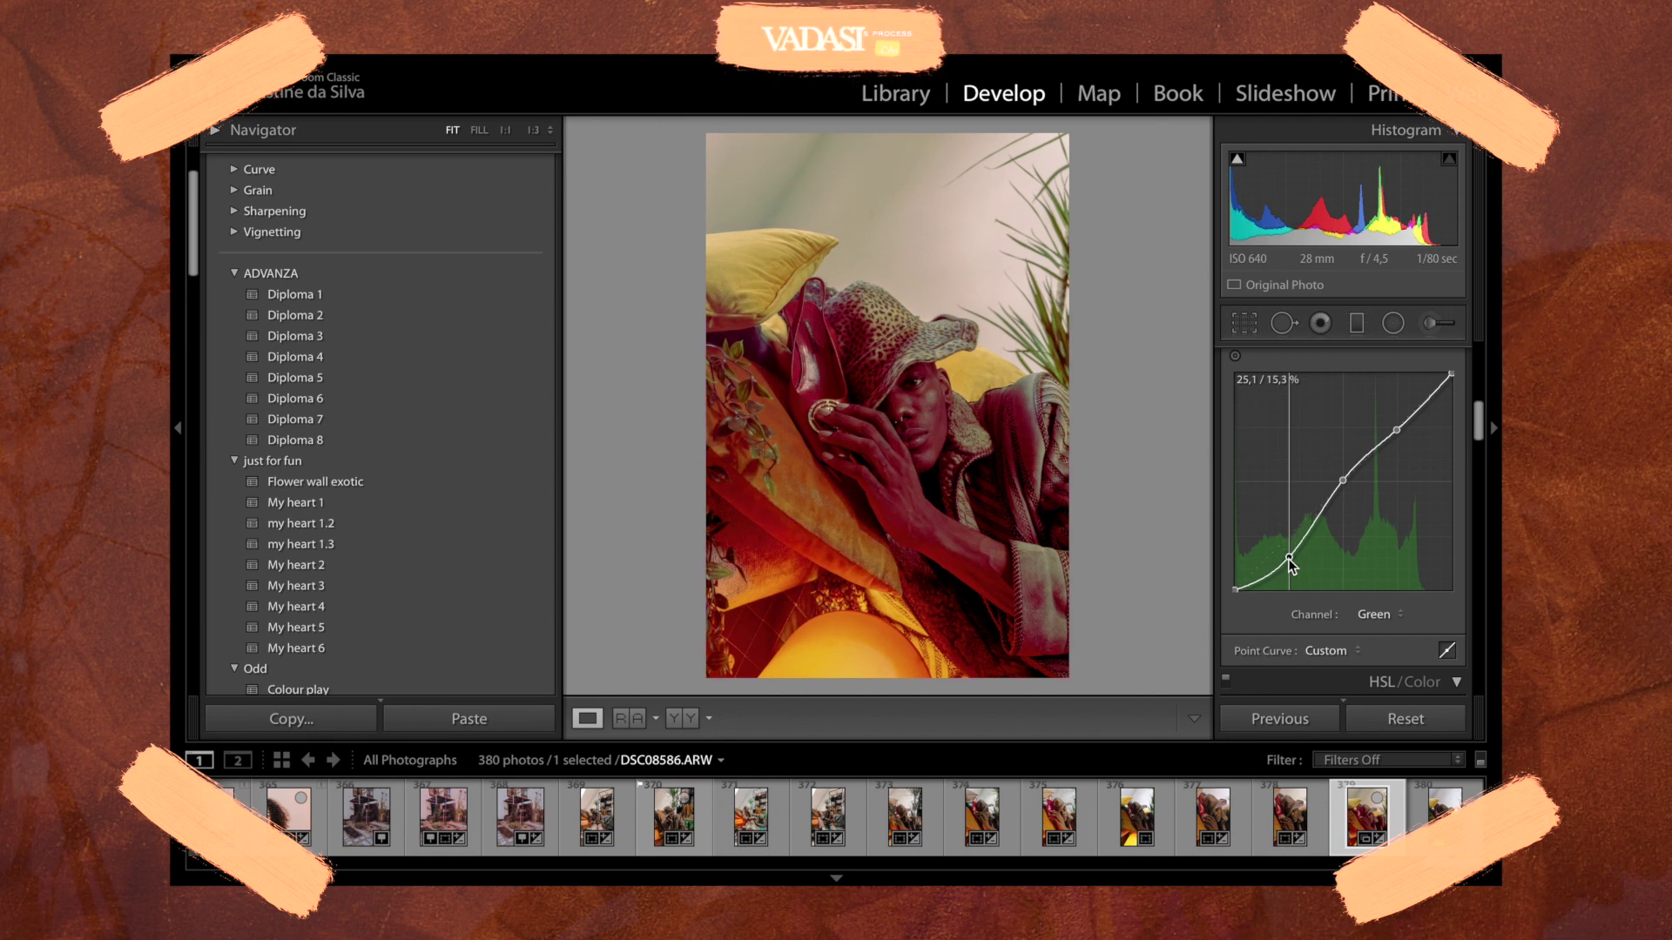
mouse_move(1289, 560)
left_mouse_down()
mouse_move(1288, 577)
mouse_move(1284, 536)
left_mouse_up()
mouse_move(1336, 483)
left_mouse_down()
mouse_move(1336, 464)
mouse_move(1337, 509)
left_mouse_up()
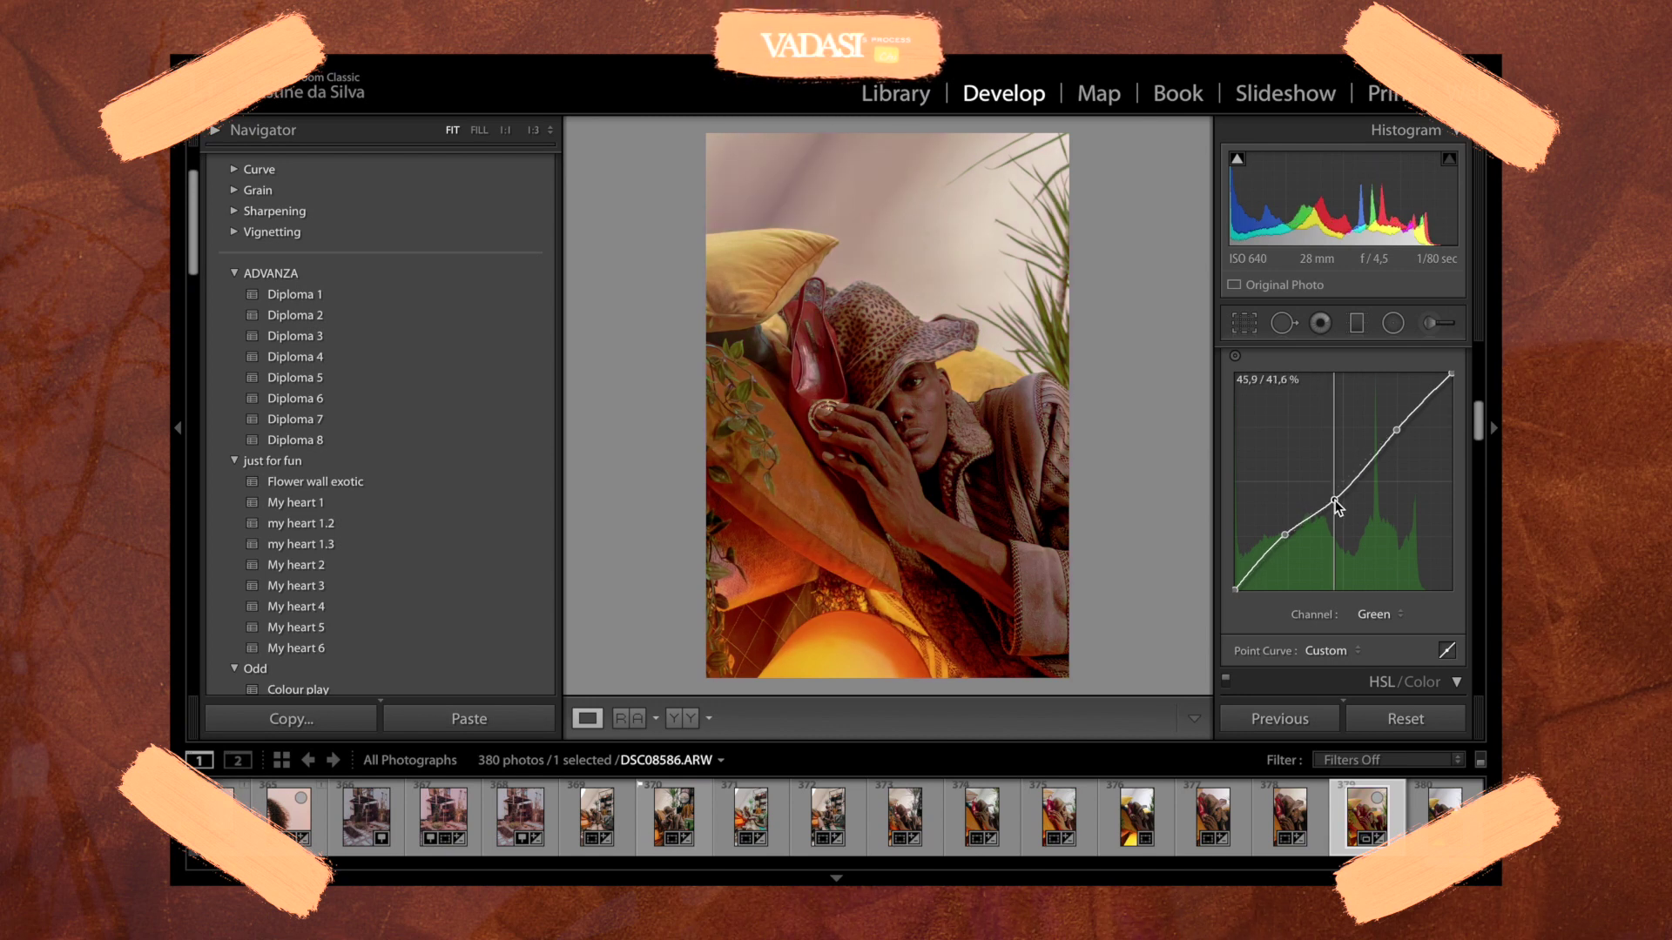
left_click_drag(1336, 498, 1341, 493)
mouse_move(1397, 430)
left_mouse_down()
mouse_move(1402, 459)
mouse_move(1398, 431)
left_mouse_up()
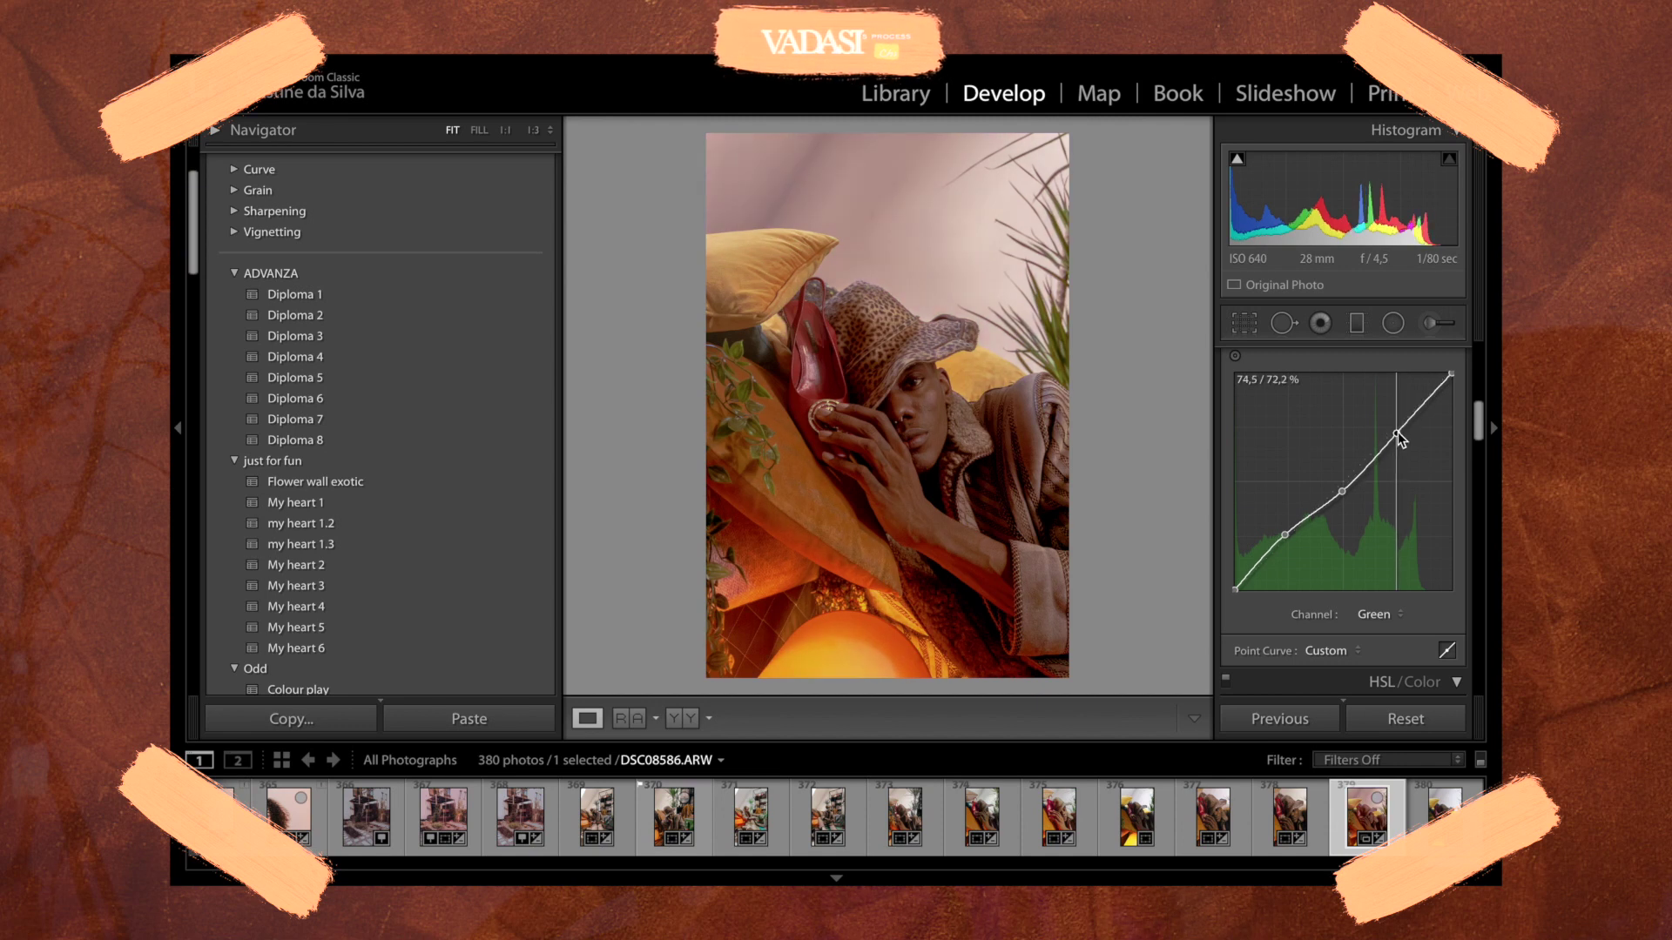
- Add midtone, highlight and shadow points along the Blue channel curve's diagonal
left_click(1381, 617)
left_click(1381, 625)
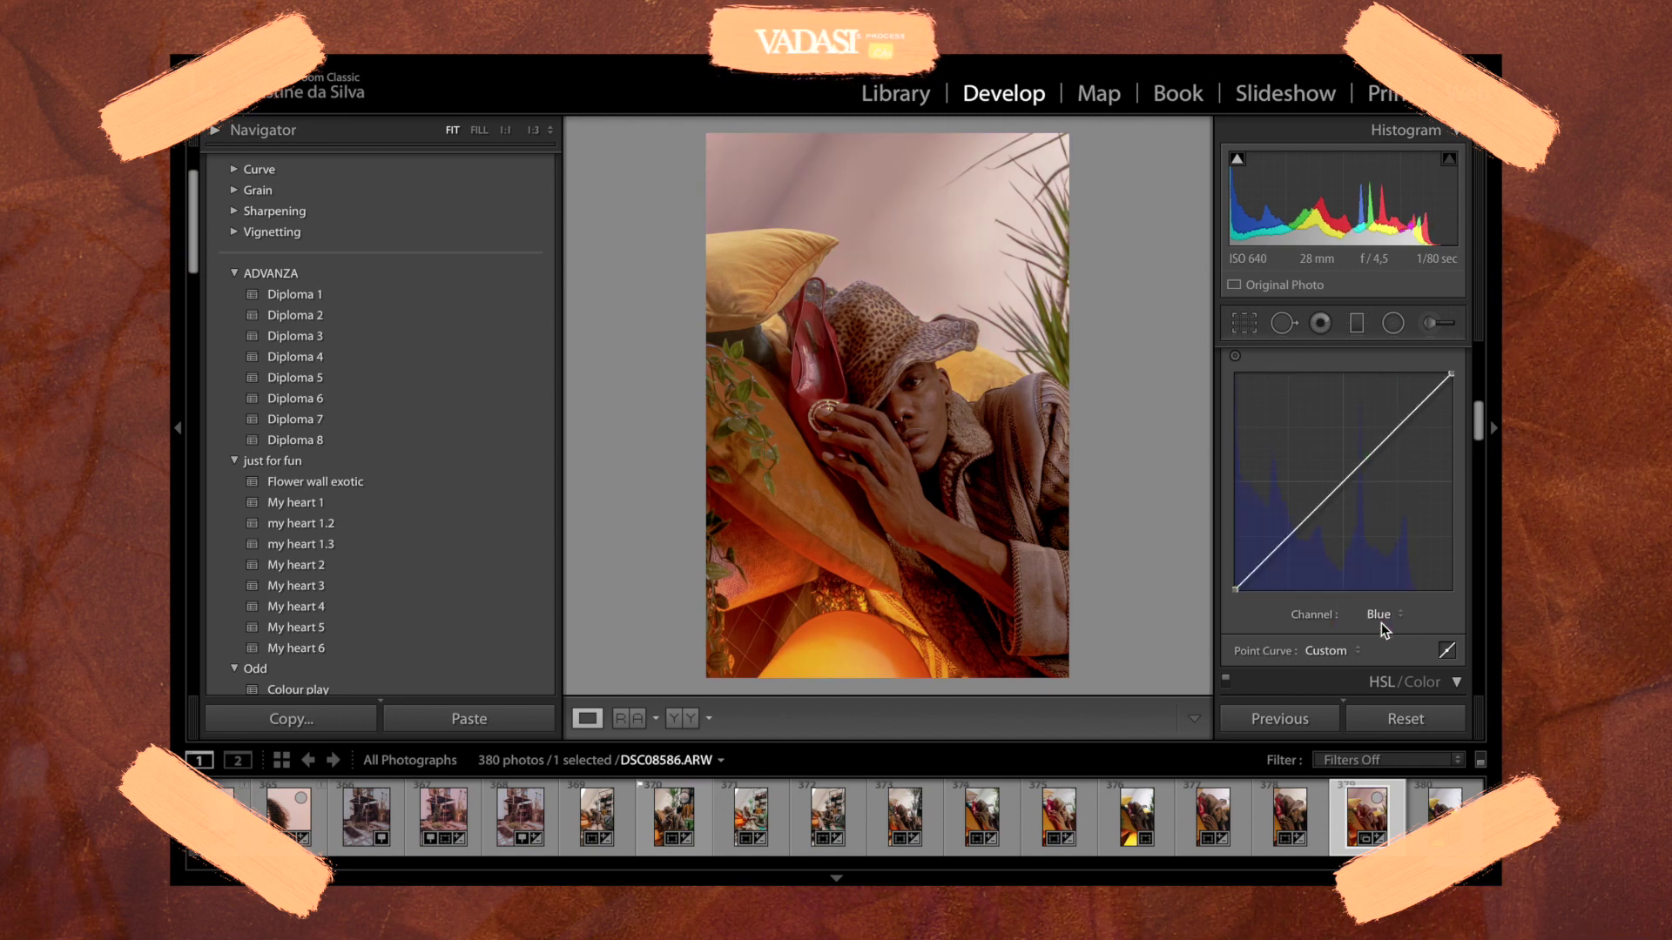
left_click(1346, 485)
left_click(1398, 428)
left_click(1291, 534)
- Try a strong Blue curve with the shadow point at 23,9 / 29,0 %, the midpoint below the diagonal and the highlight point above it
left_click_drag(1291, 536, 1285, 526)
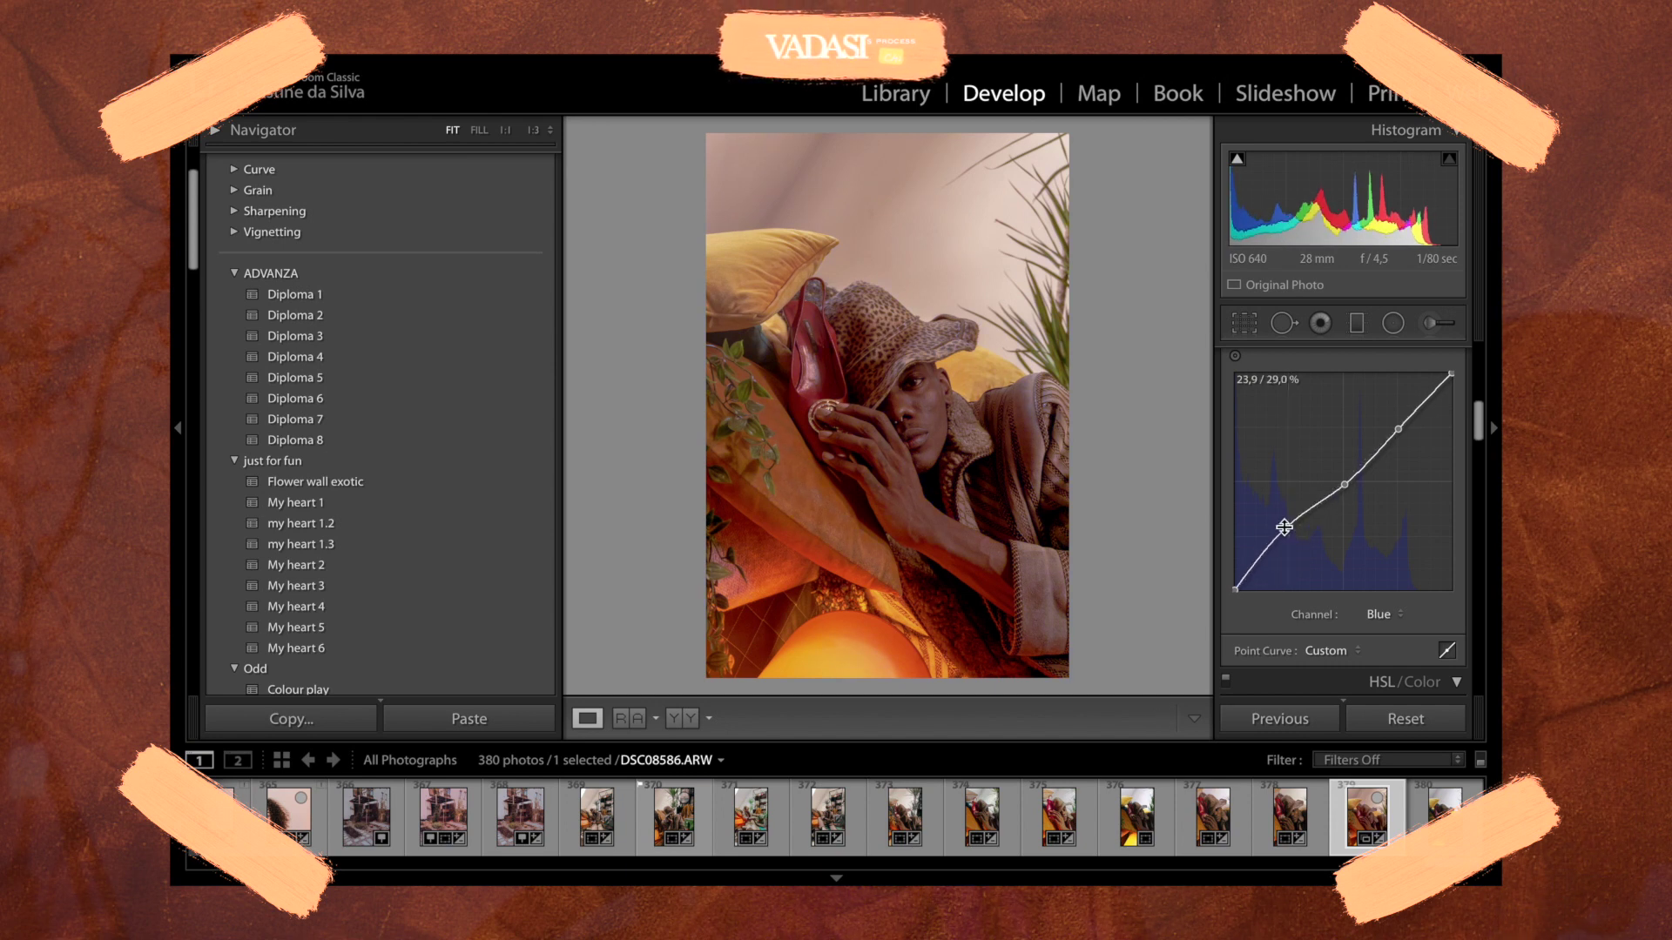
left_click_drag(1345, 485, 1343, 503)
left_click_drag(1396, 434, 1394, 411)
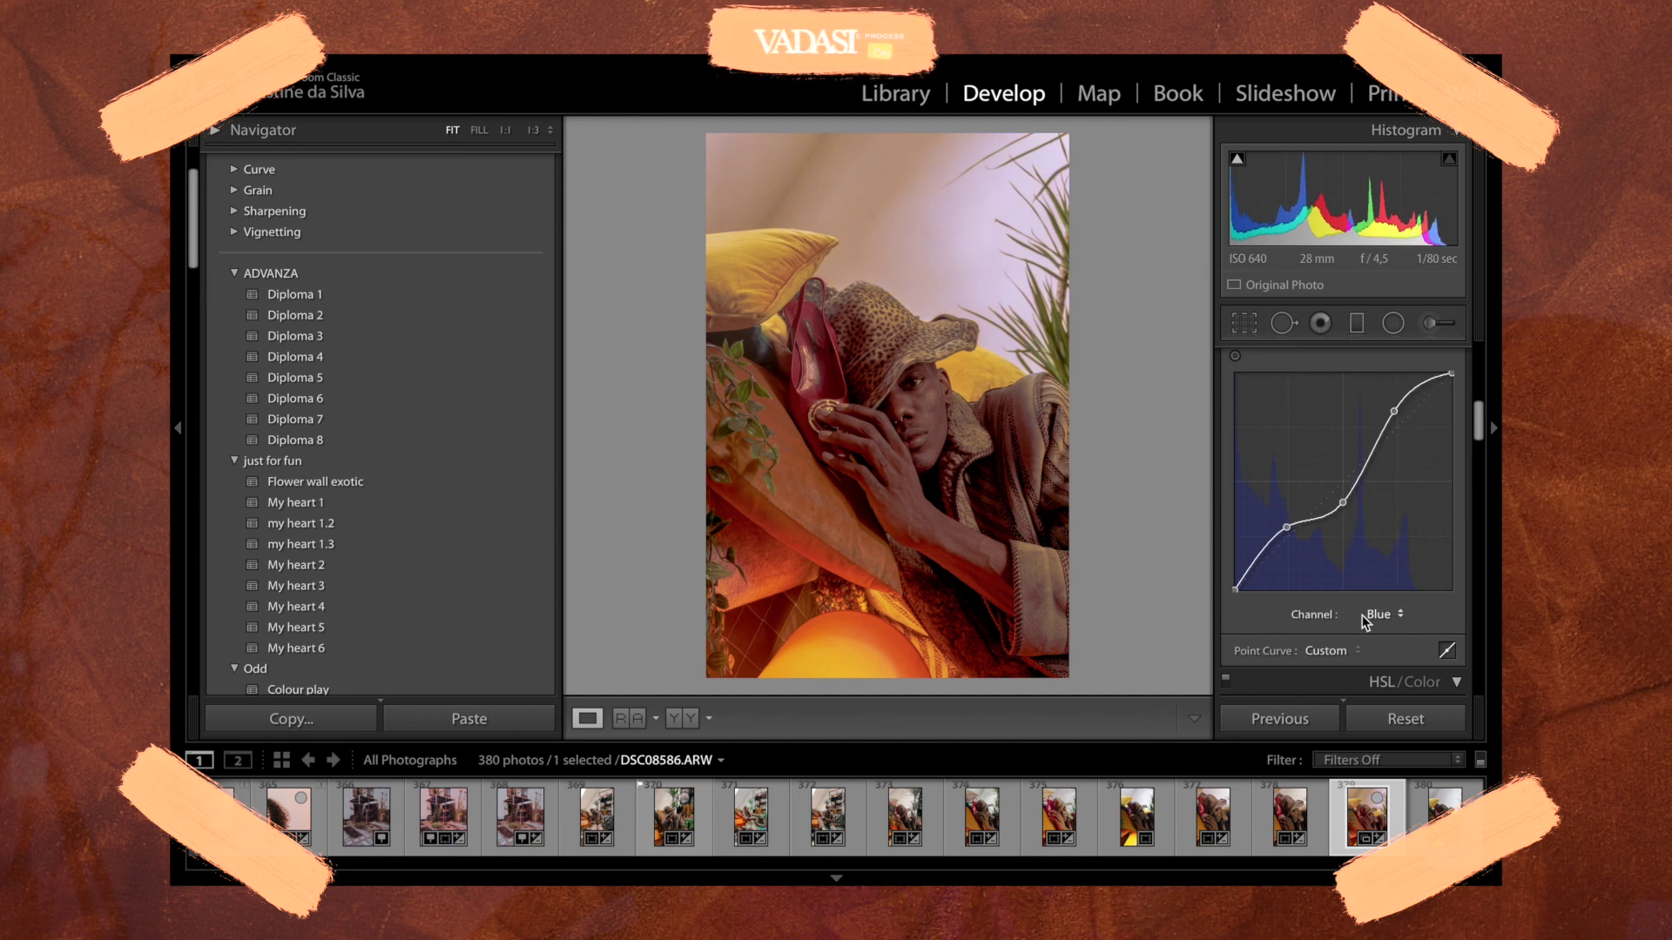
left_click(1373, 613)
scroll(1301, 623, "up", 1)
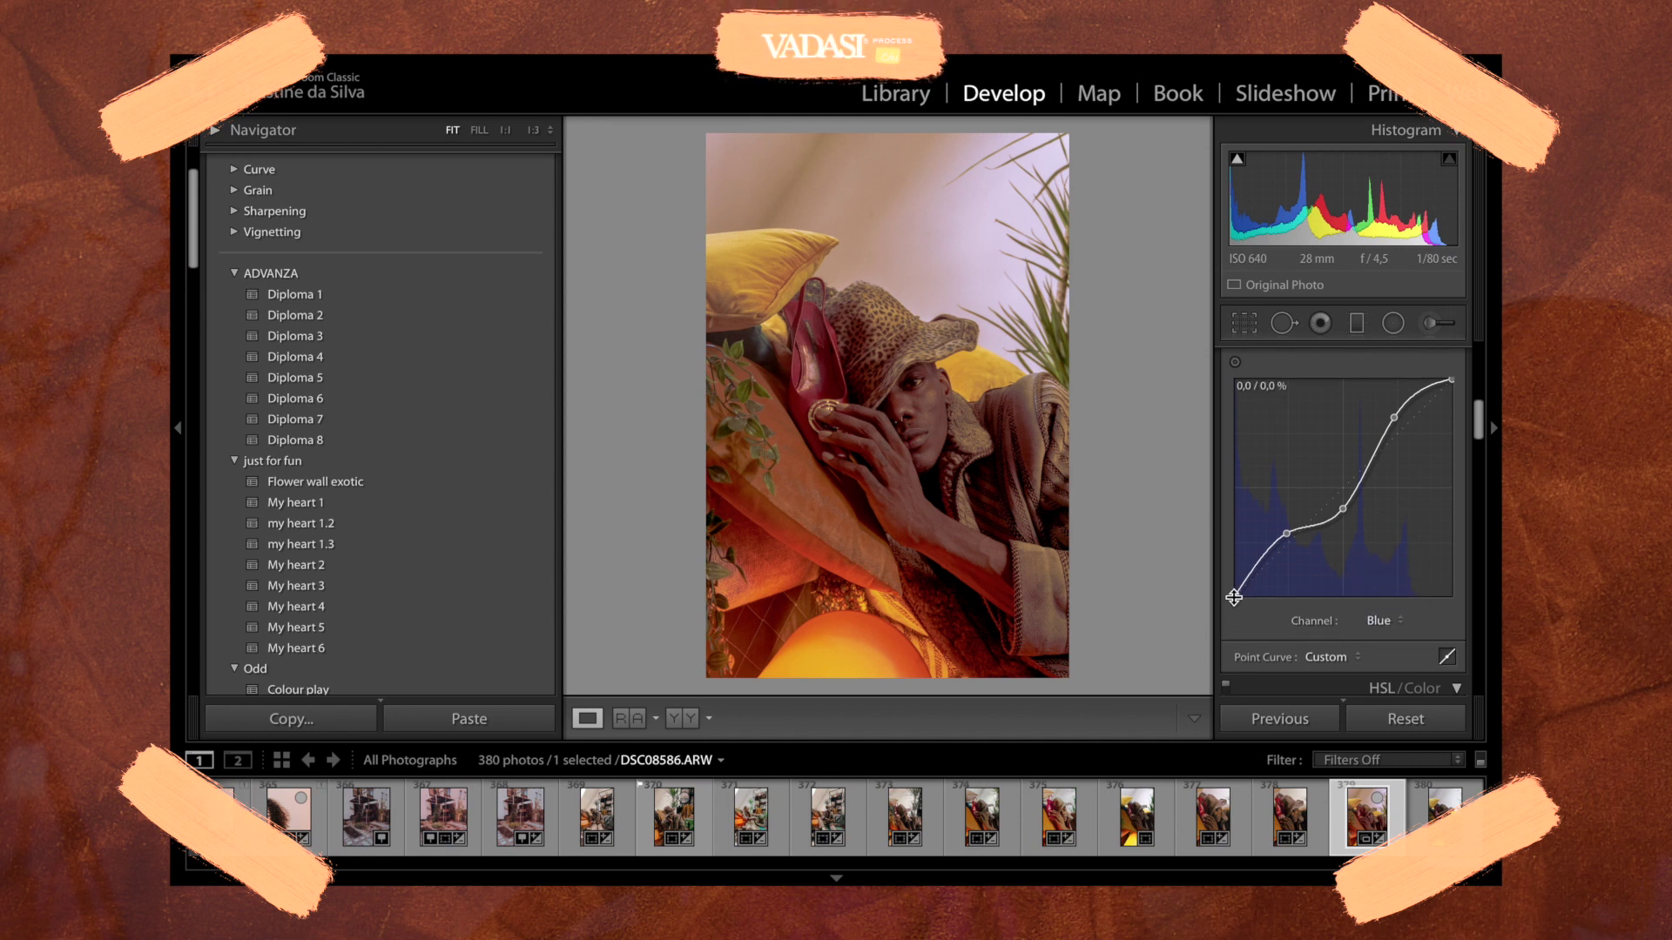
- Undo the last three Blue curve point moves, keeping its three points on the diagonal
key("ctrl+z")
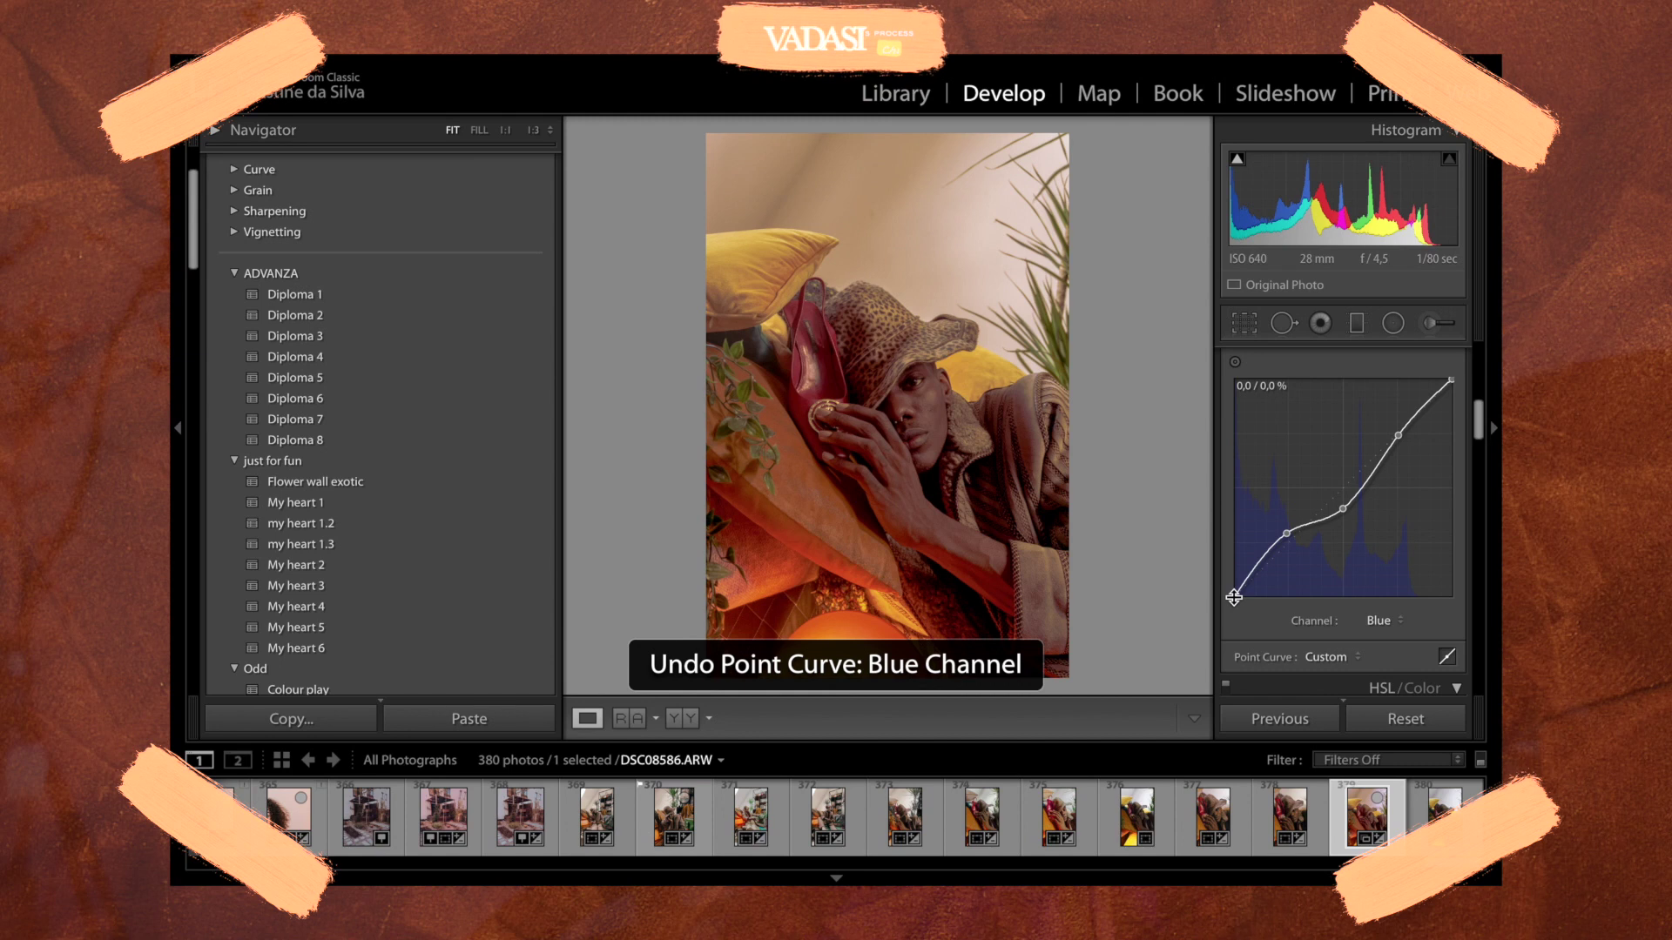
key("ctrl+z")
key("ctrl+z")
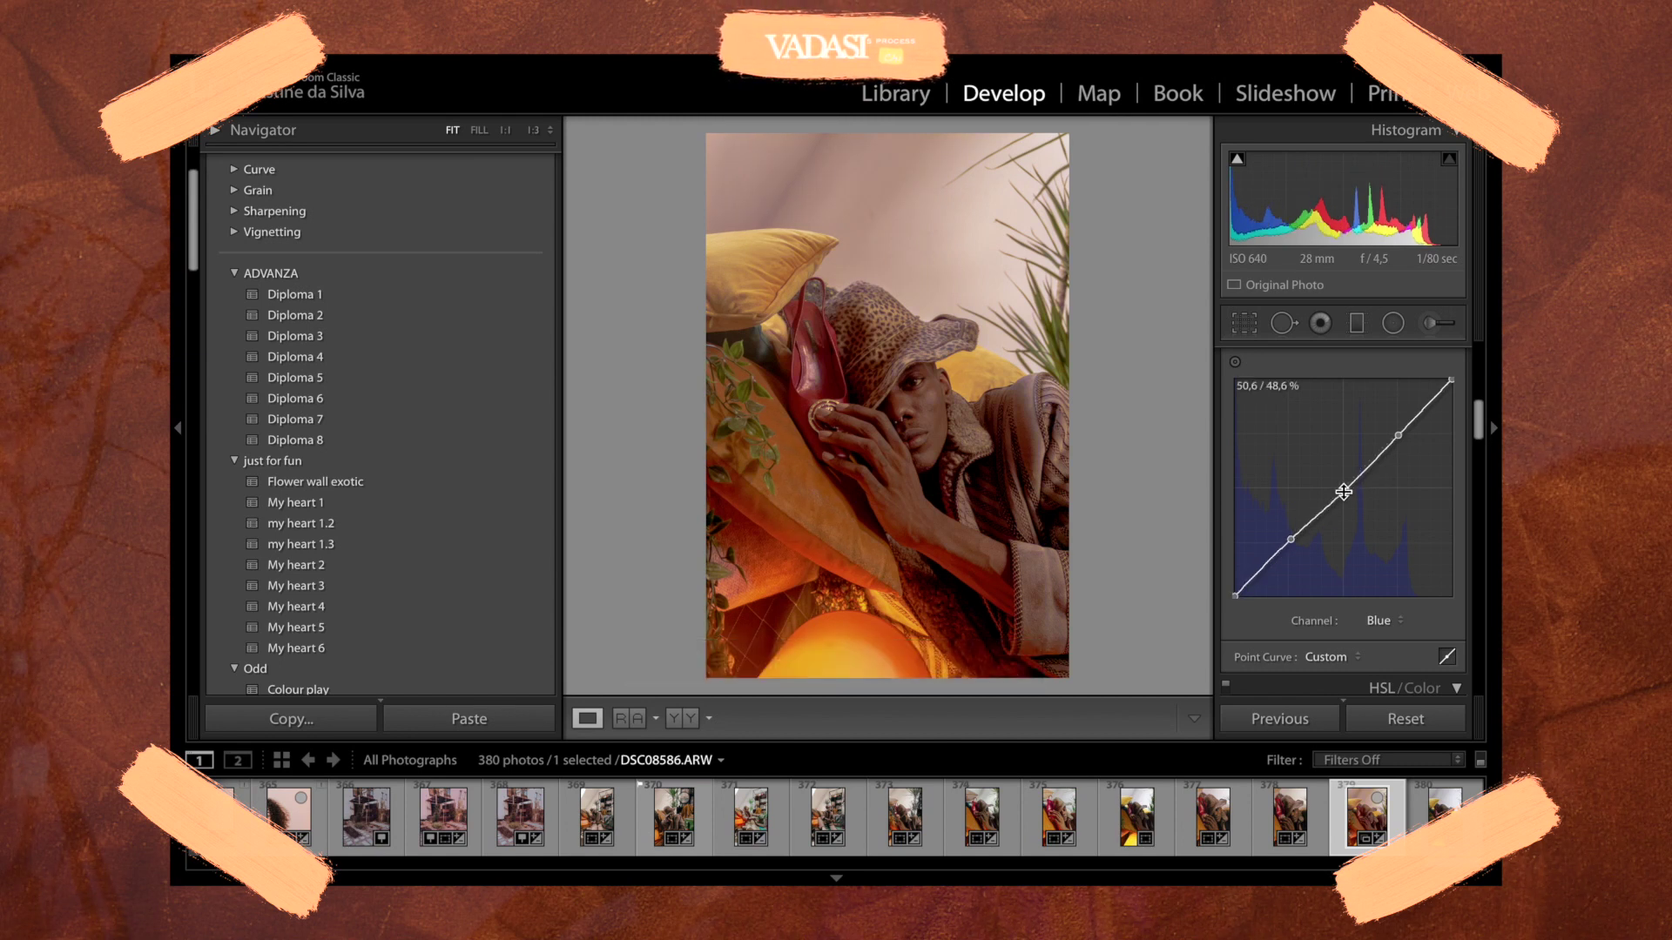
- Set the Blue curve's midpoint to 51,0 / 48,6 % and shadow point to 25,9 / 28,6 %, and lift its highlight point slightly
mouse_move(1345, 493)
left_mouse_down()
mouse_move(1347, 514)
mouse_move(1345, 490)
left_mouse_up()
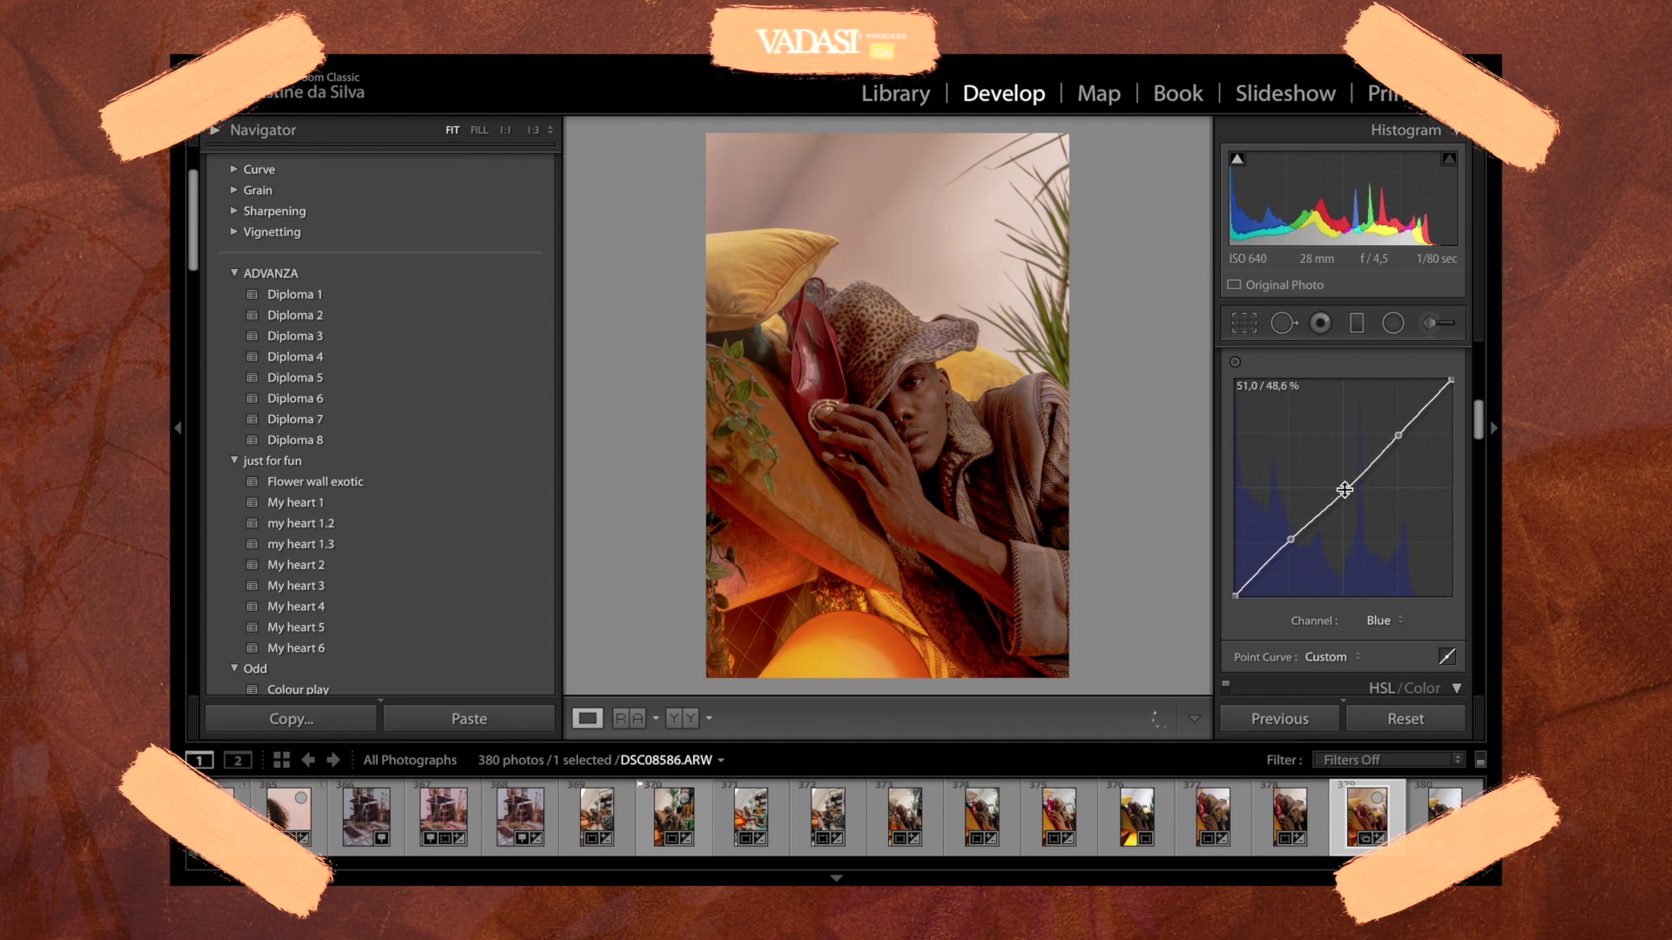
mouse_move(1397, 441)
left_mouse_down()
mouse_move(1400, 399)
mouse_move(1399, 434)
left_mouse_up()
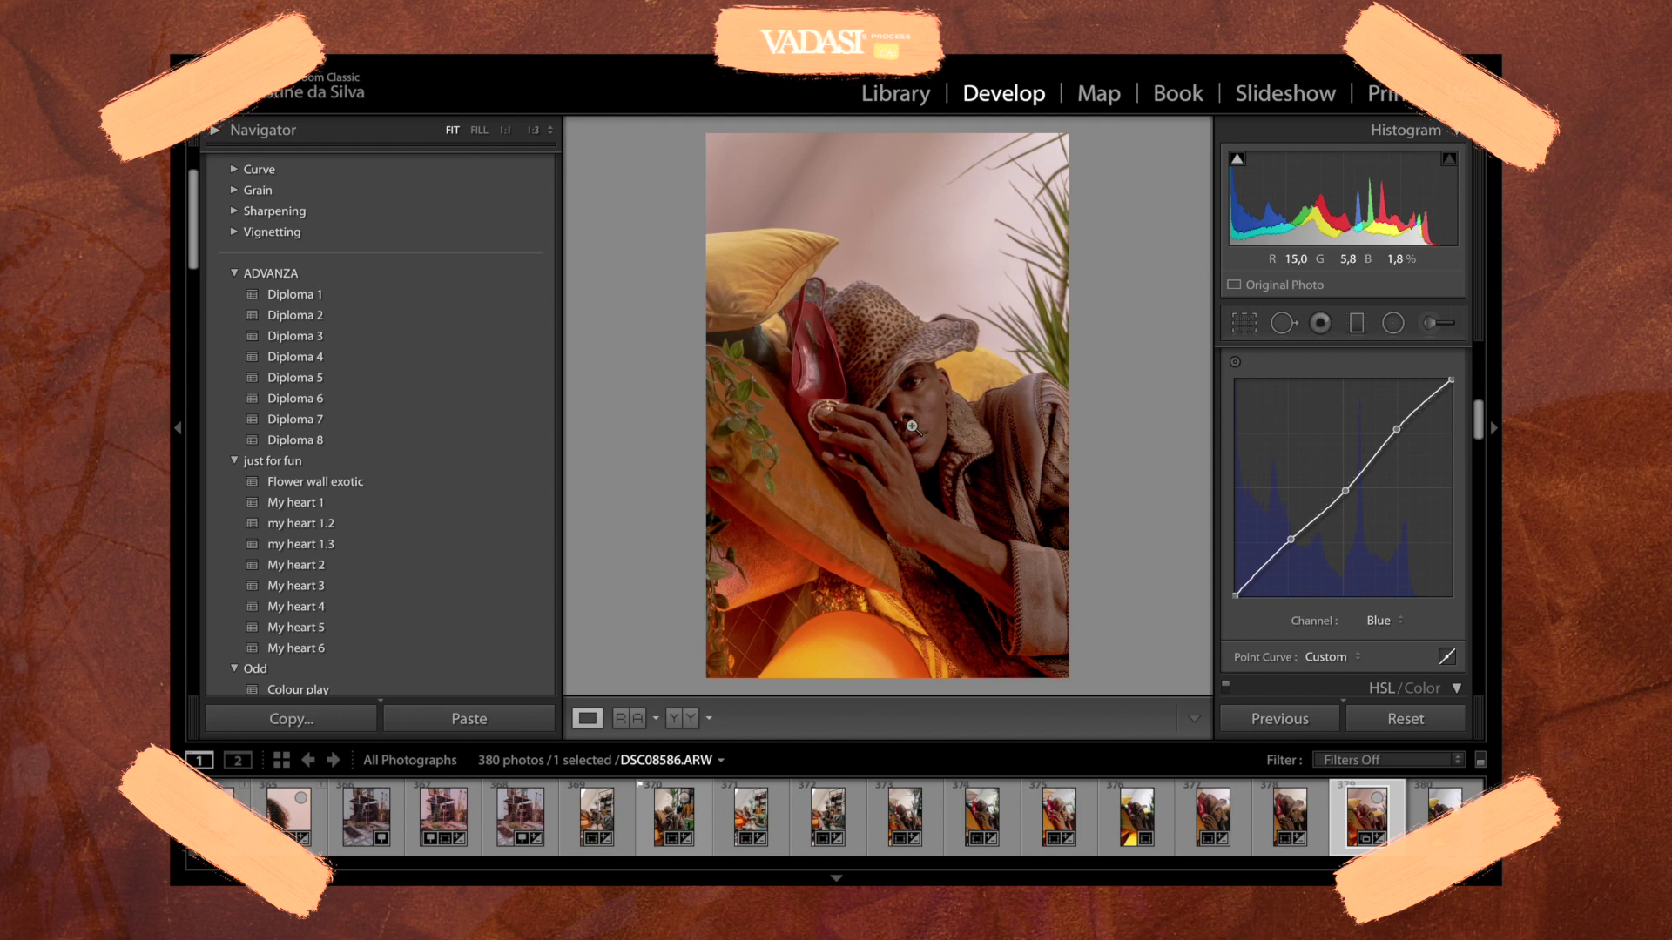
left_click_drag(1298, 546, 1289, 534)
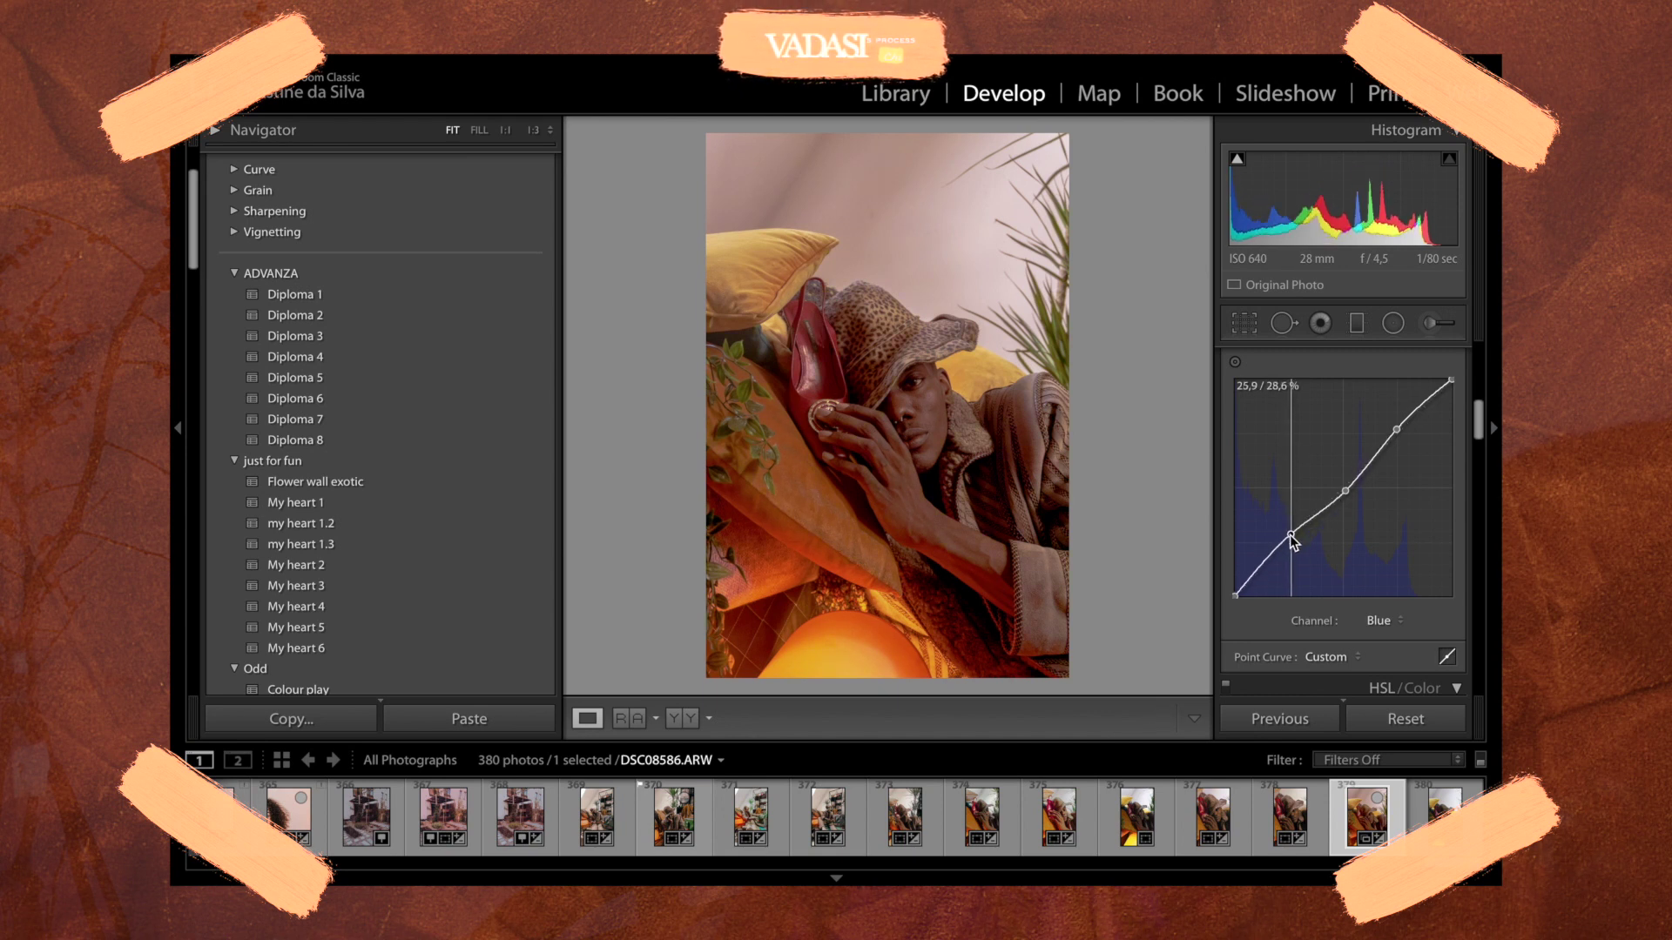
- Lower the Red curve's shadow point to about 24,7 / 27,8 %
left_click(1379, 620)
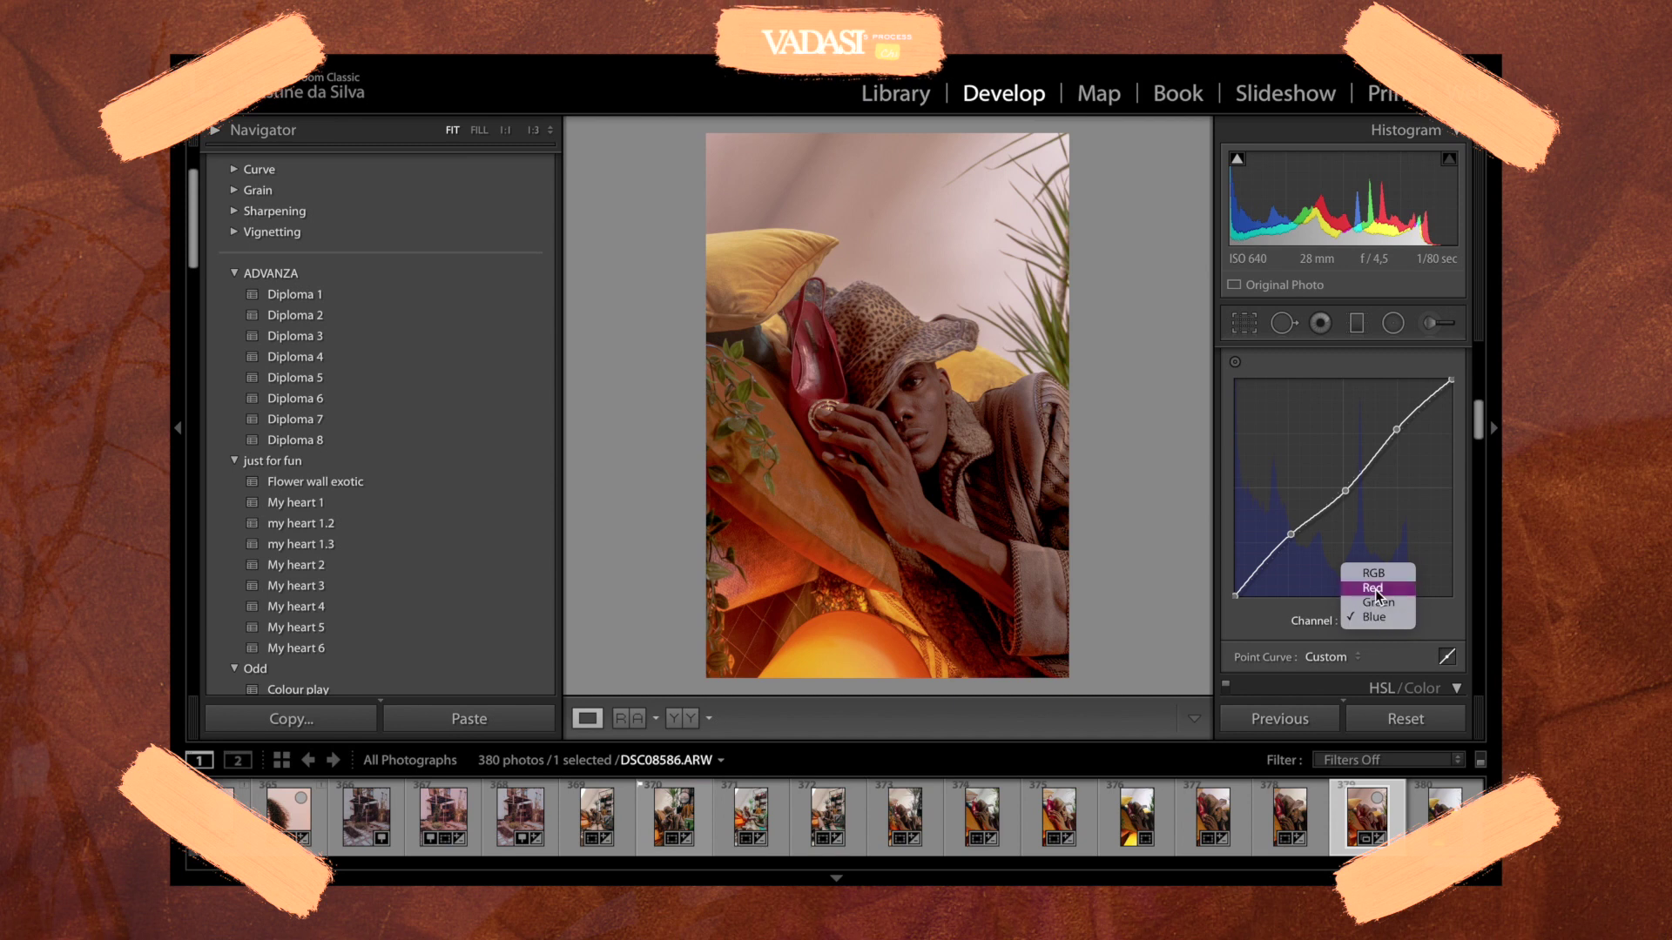
left_click(1374, 588)
left_click_drag(1287, 546, 1288, 538)
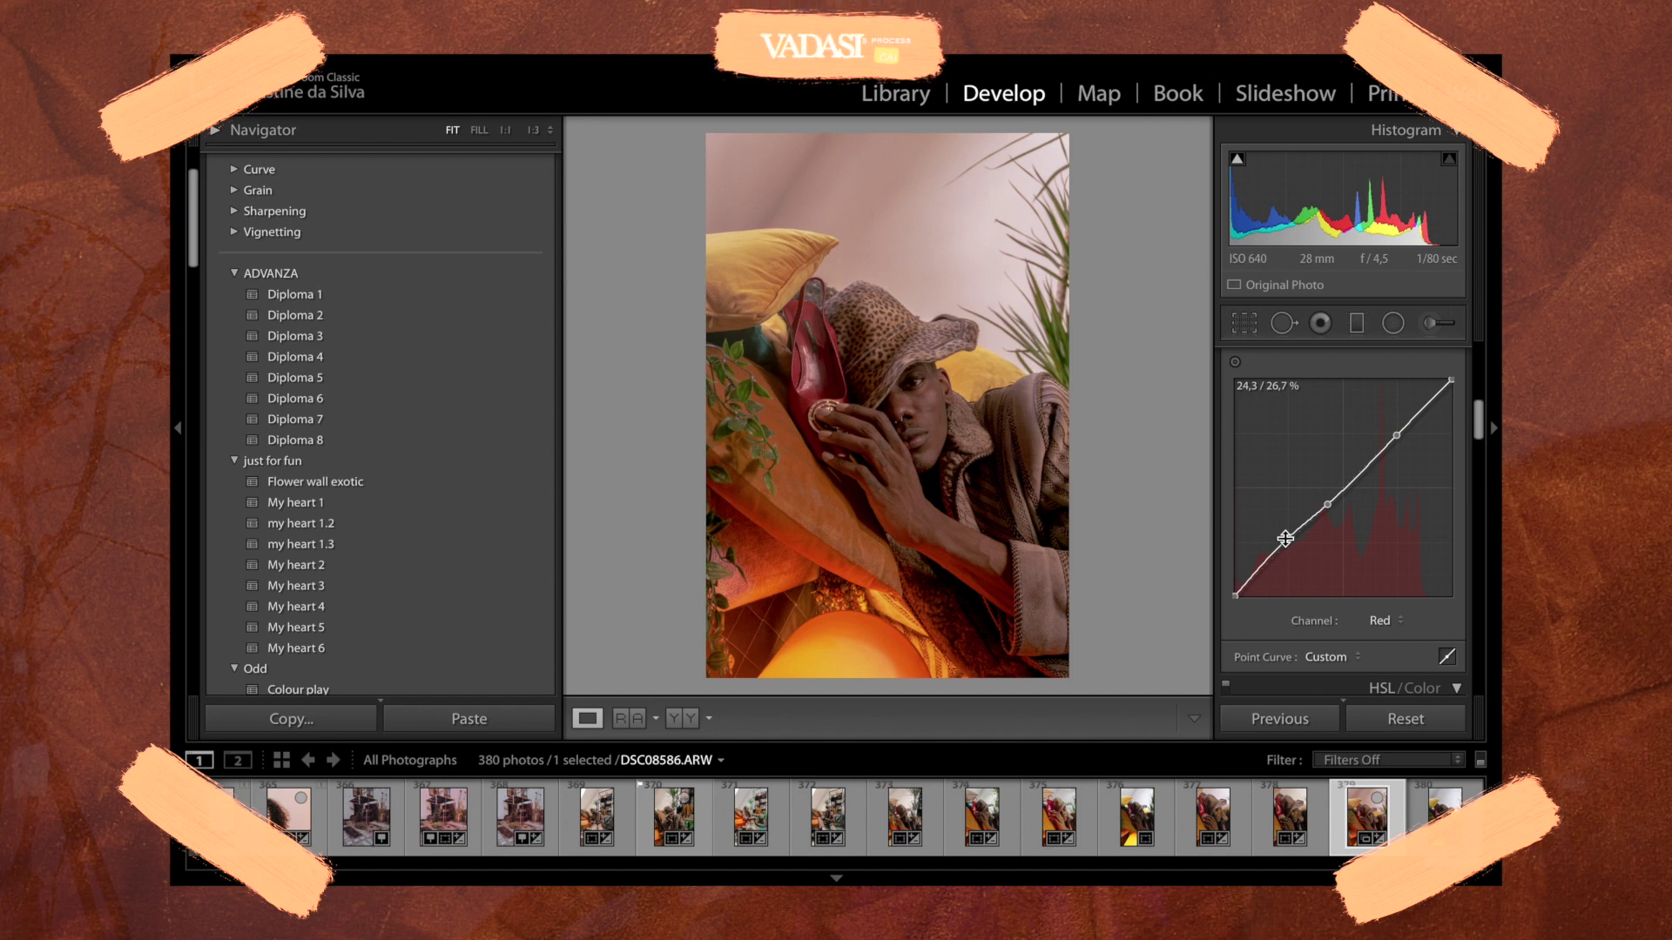
key("ctrl+z")
key("ctrl+z")
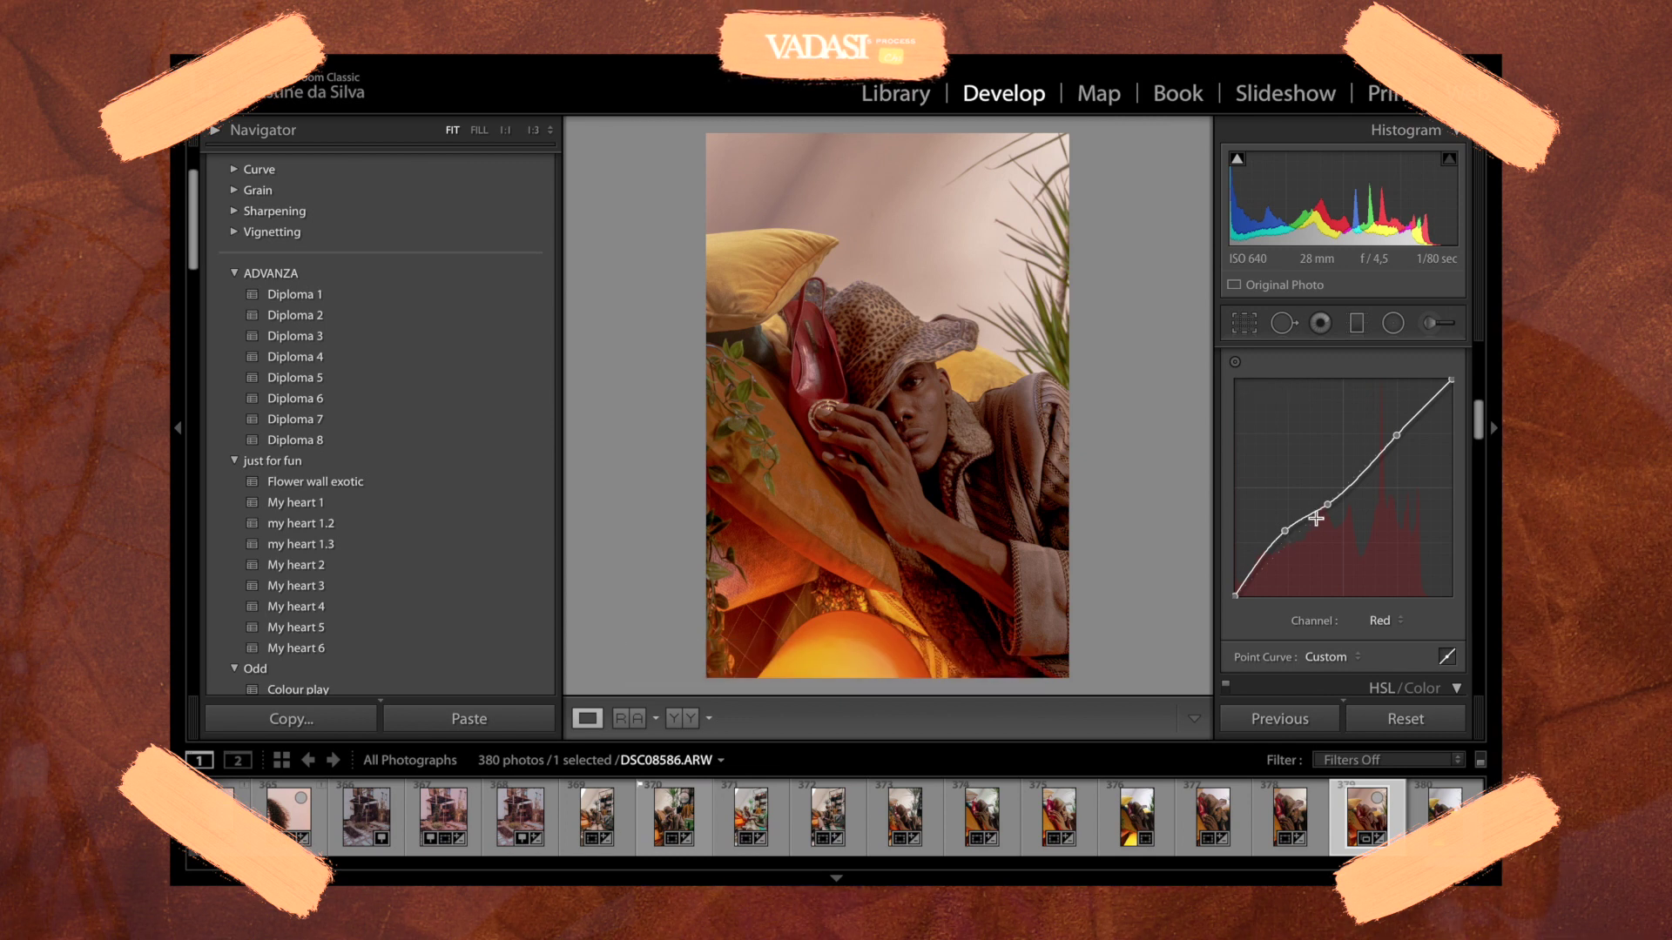
left_click_drag(1288, 532, 1286, 536)
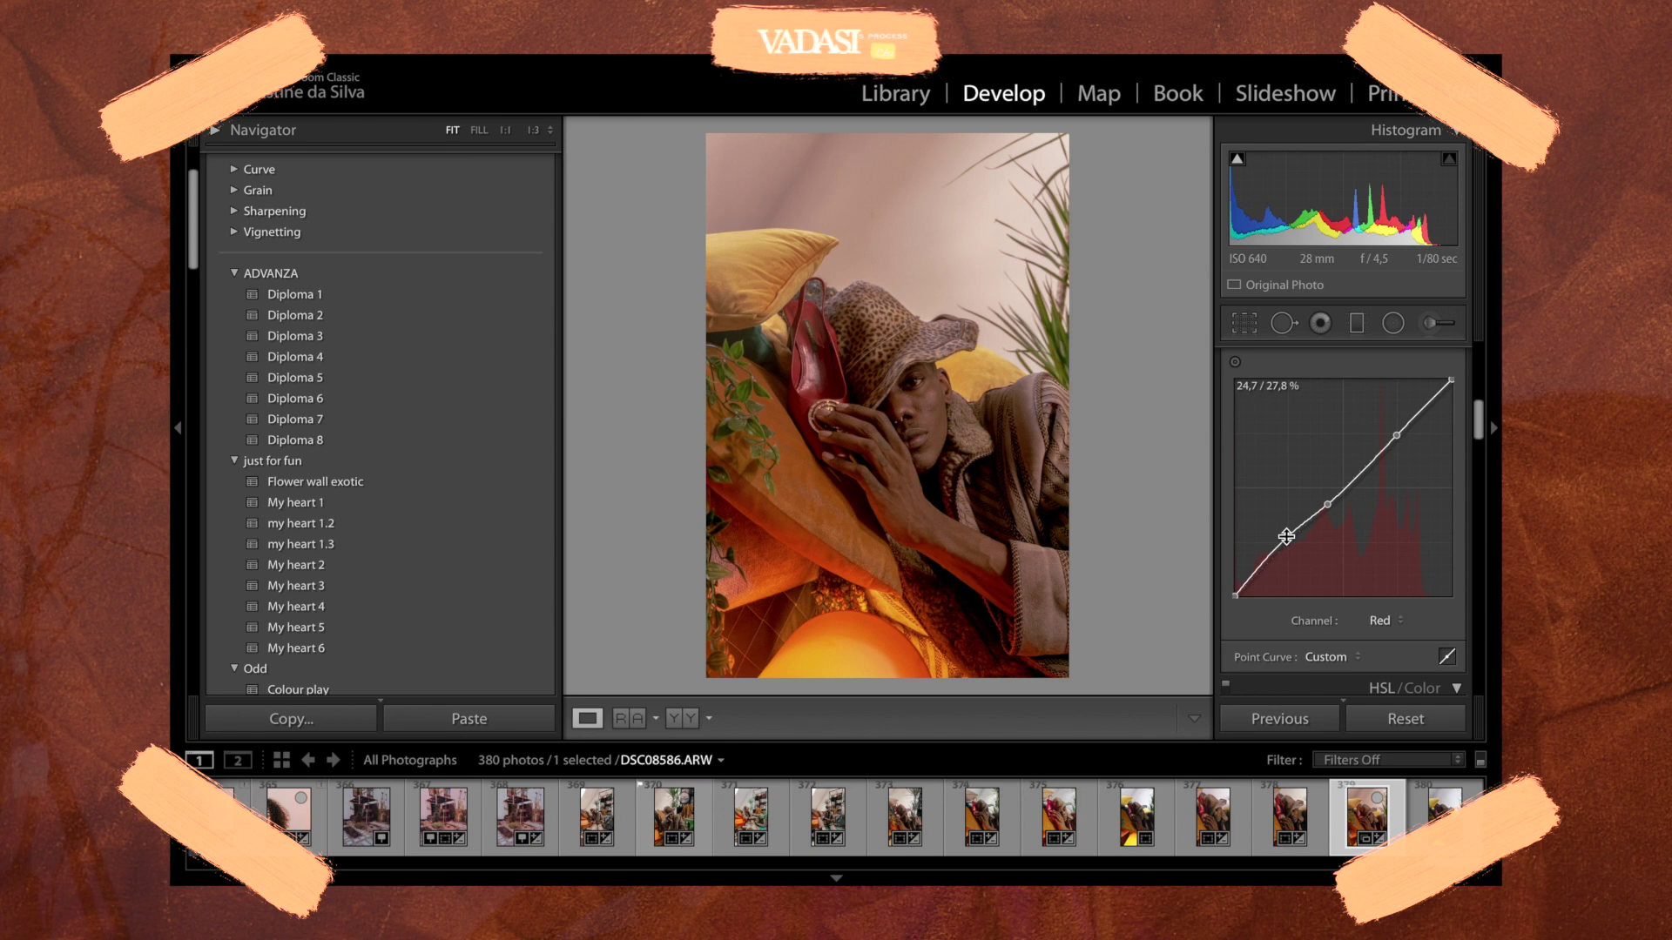
- Add a Red curve point between the middle and highlight points at 58,4 / 58,0 %, and nudge the highlight point to 74,5 / 73,3 %
left_click(1330, 506)
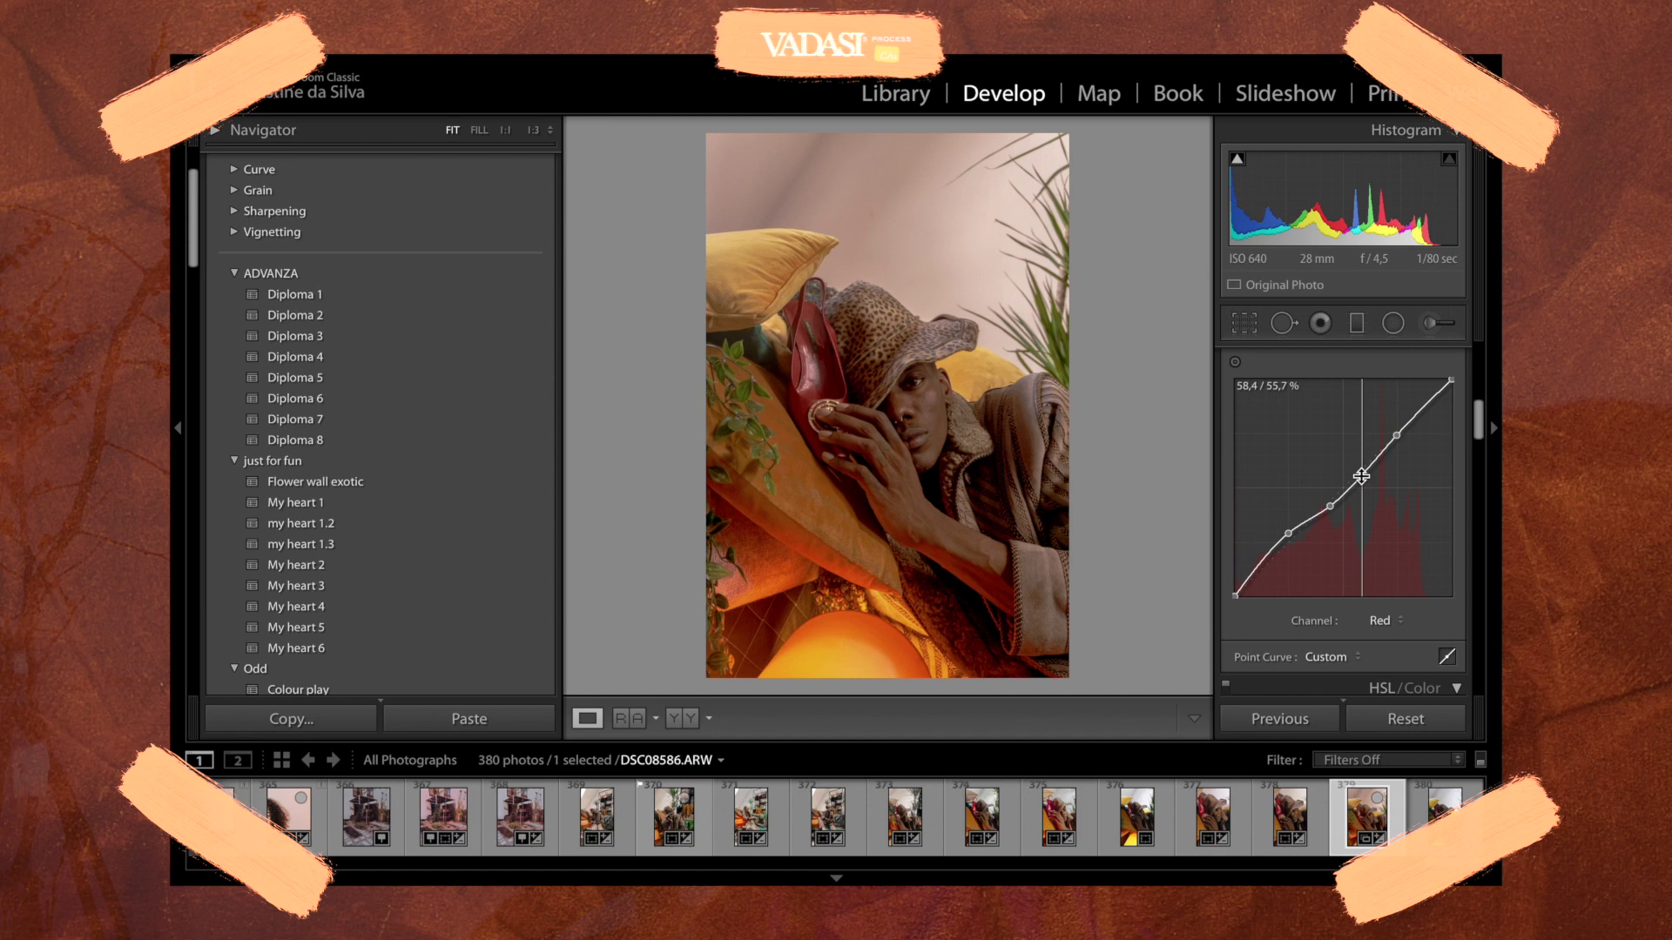
mouse_move(1363, 488)
left_mouse_down()
mouse_move(1356, 467)
mouse_move(1352, 499)
mouse_move(1358, 482)
left_mouse_up()
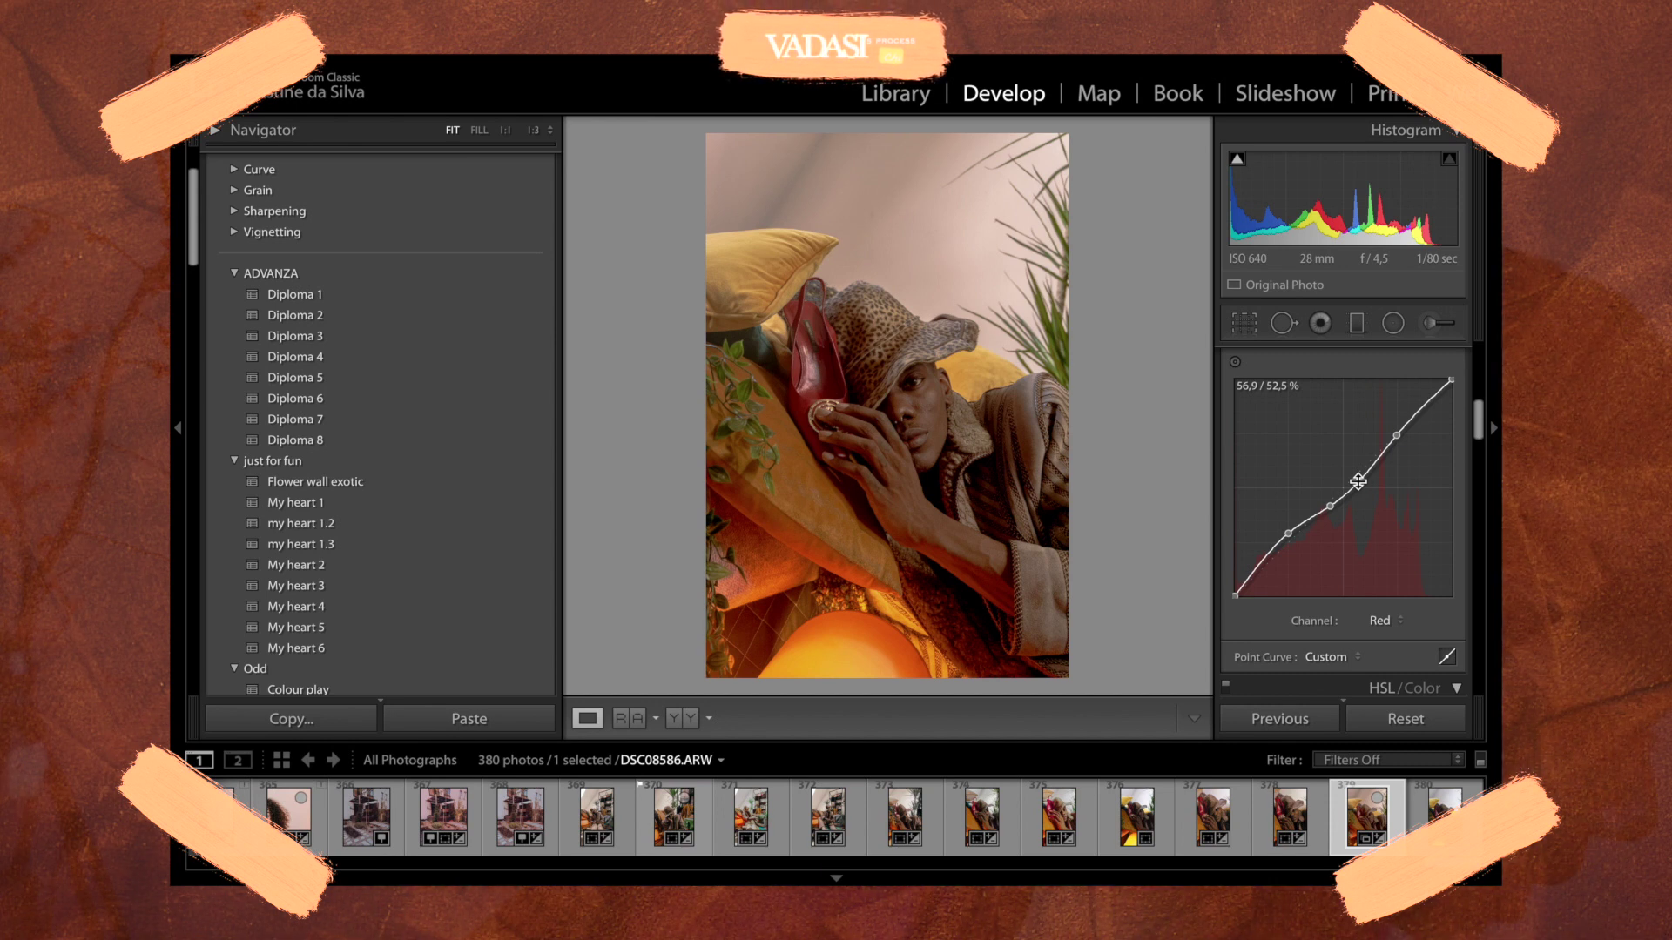
left_click_drag(1360, 482, 1361, 468)
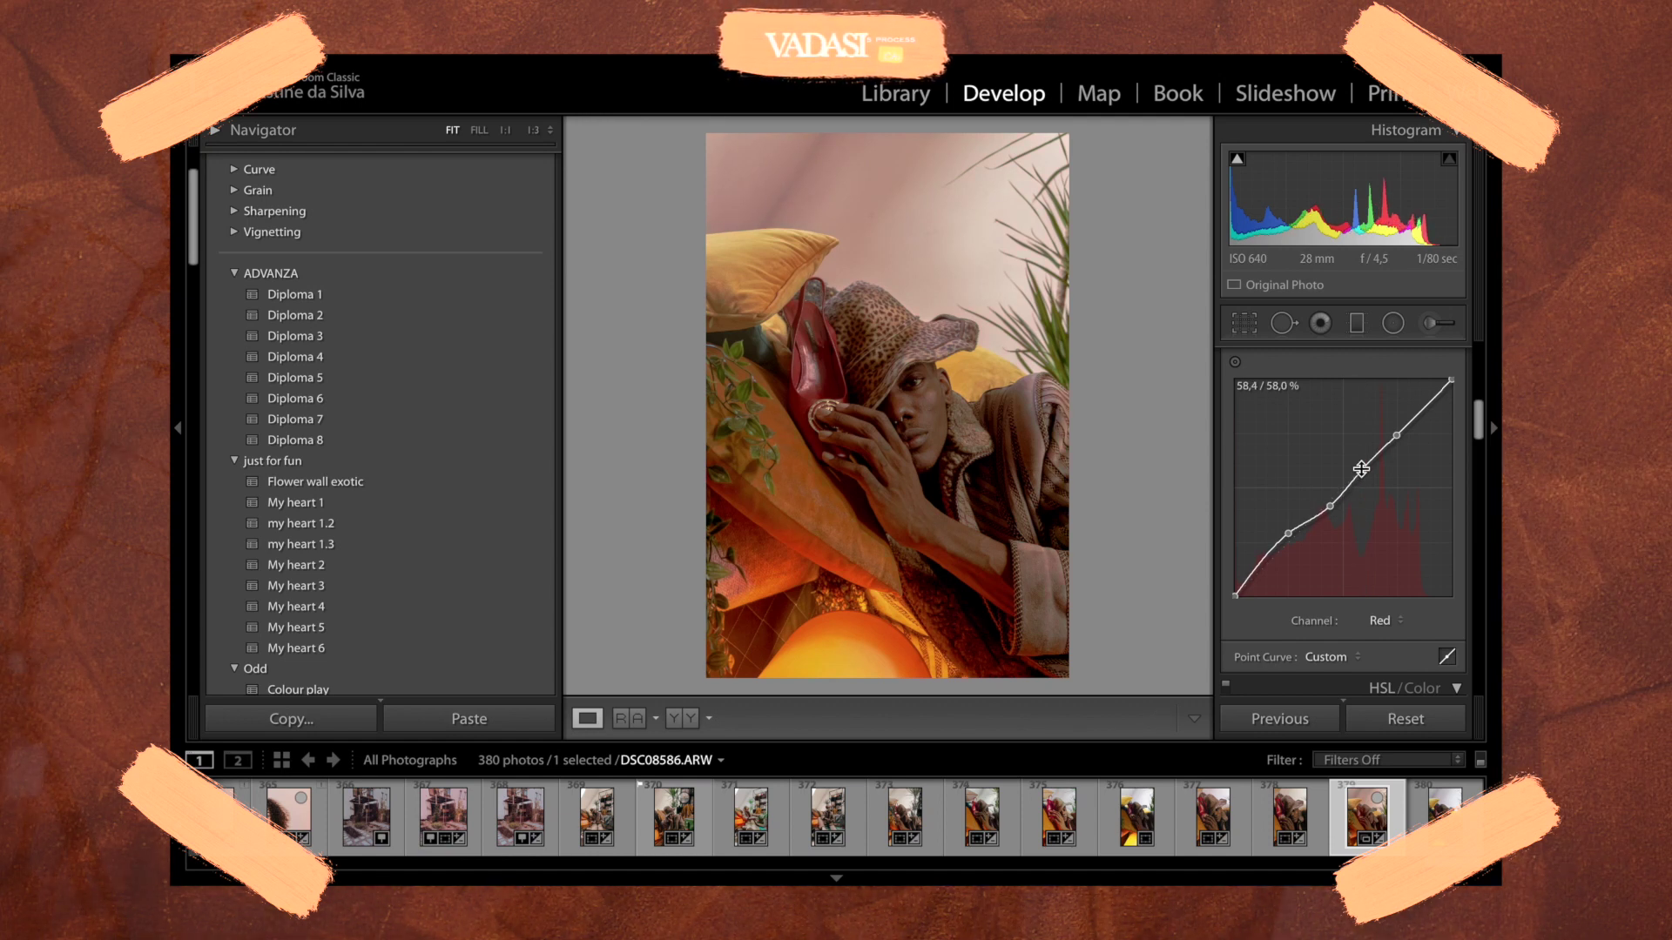
left_click_drag(1395, 440, 1398, 444)
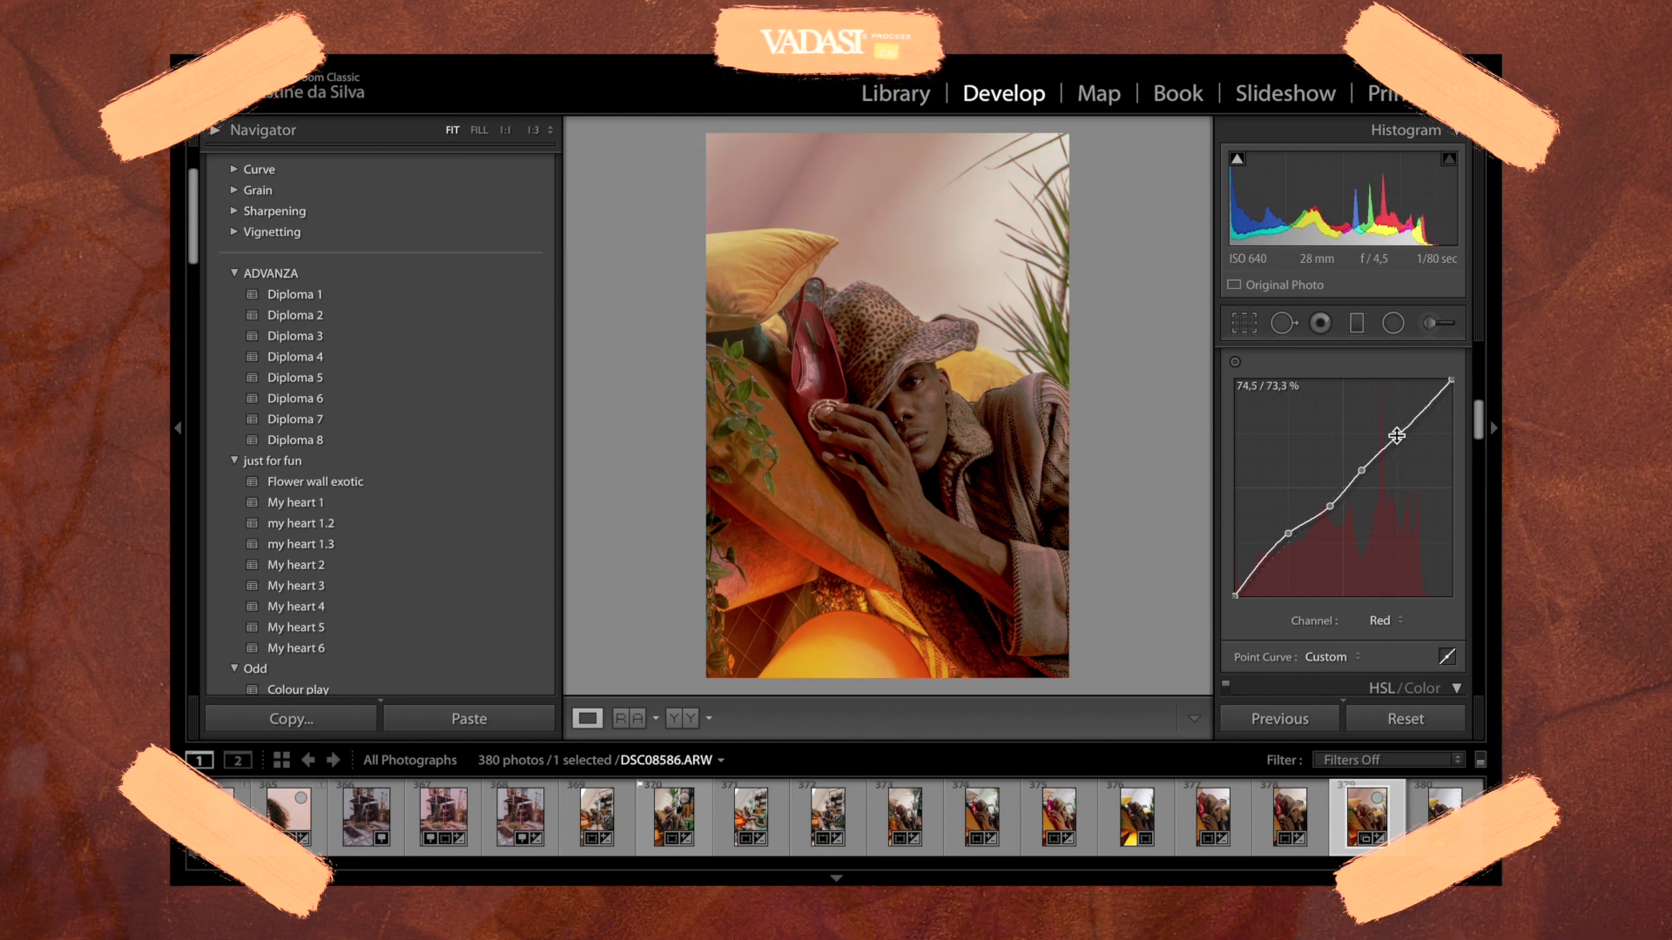
- Undo the Red, Blue and Green curve edits back to the Red shadow point at 22,7 / 20,0 %
key("ctrl+z")
key("ctrl+z")
key("ctrl+z")
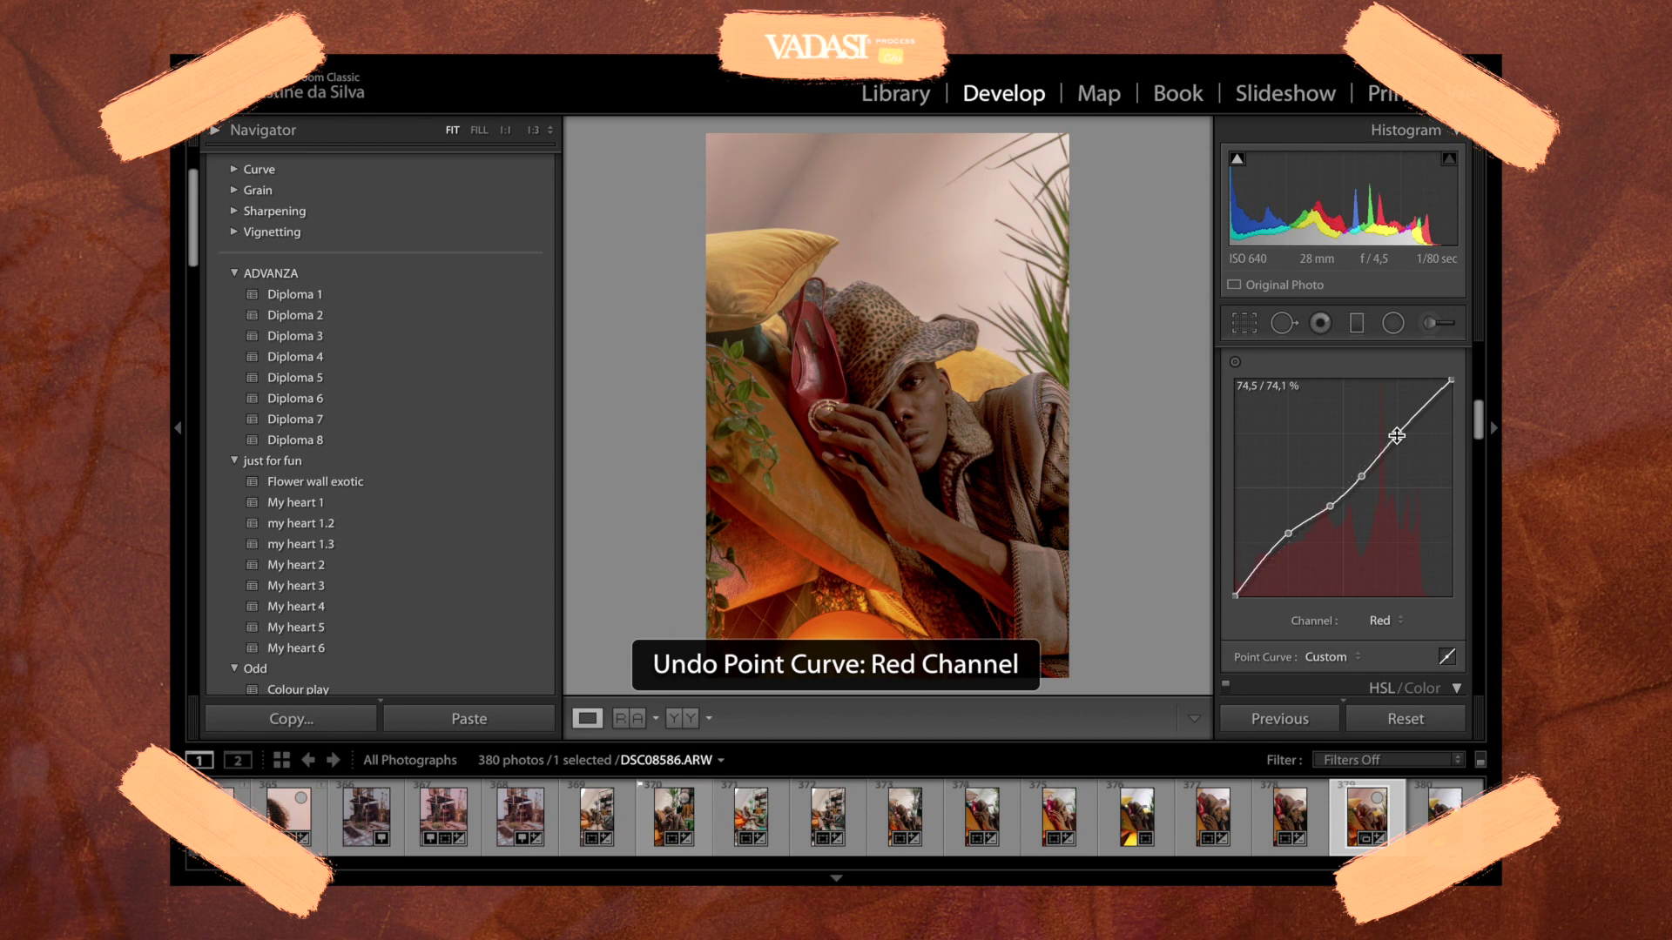
key("ctrl+z")
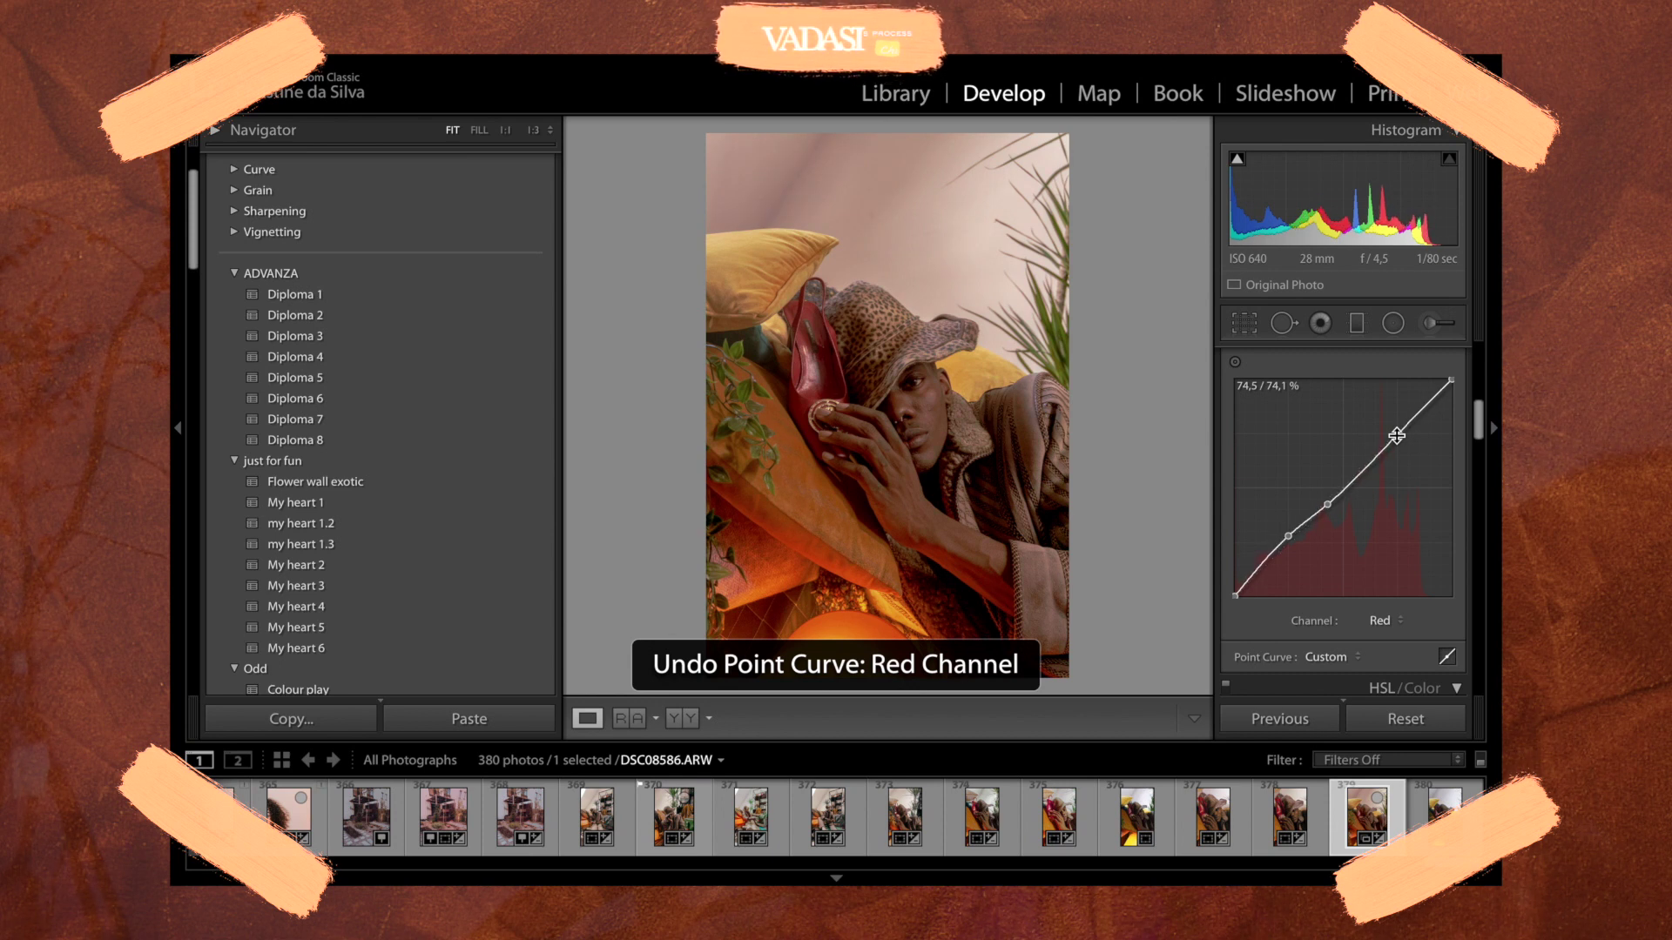
key("ctrl+z")
key("ctrl+z")
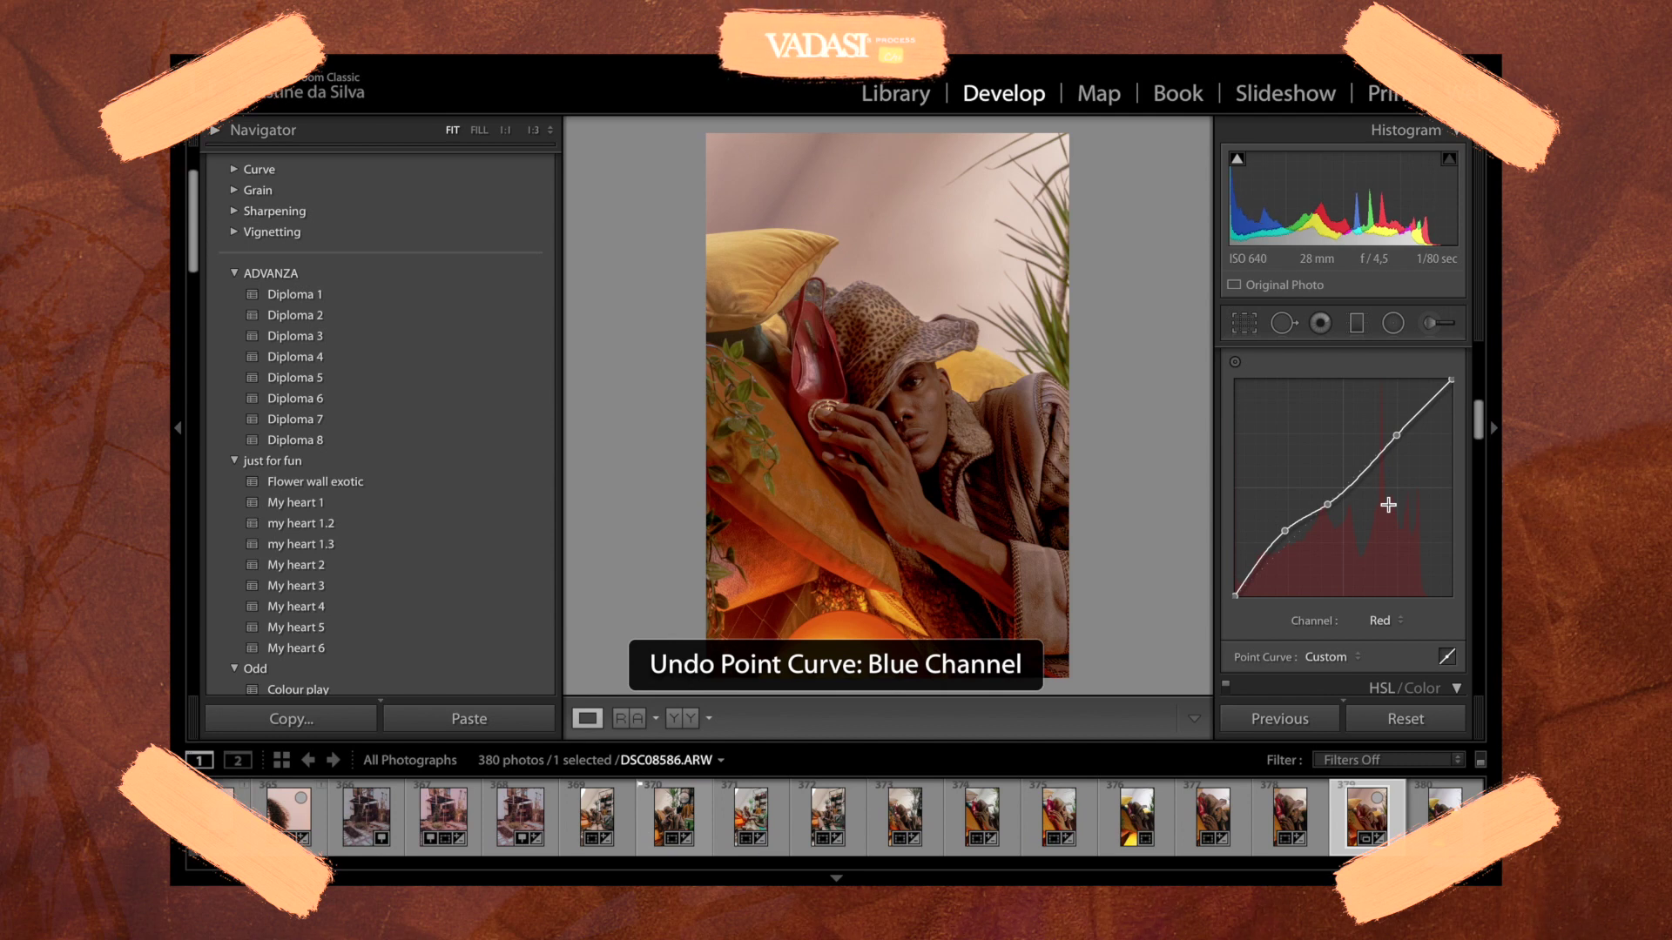
key("ctrl+z")
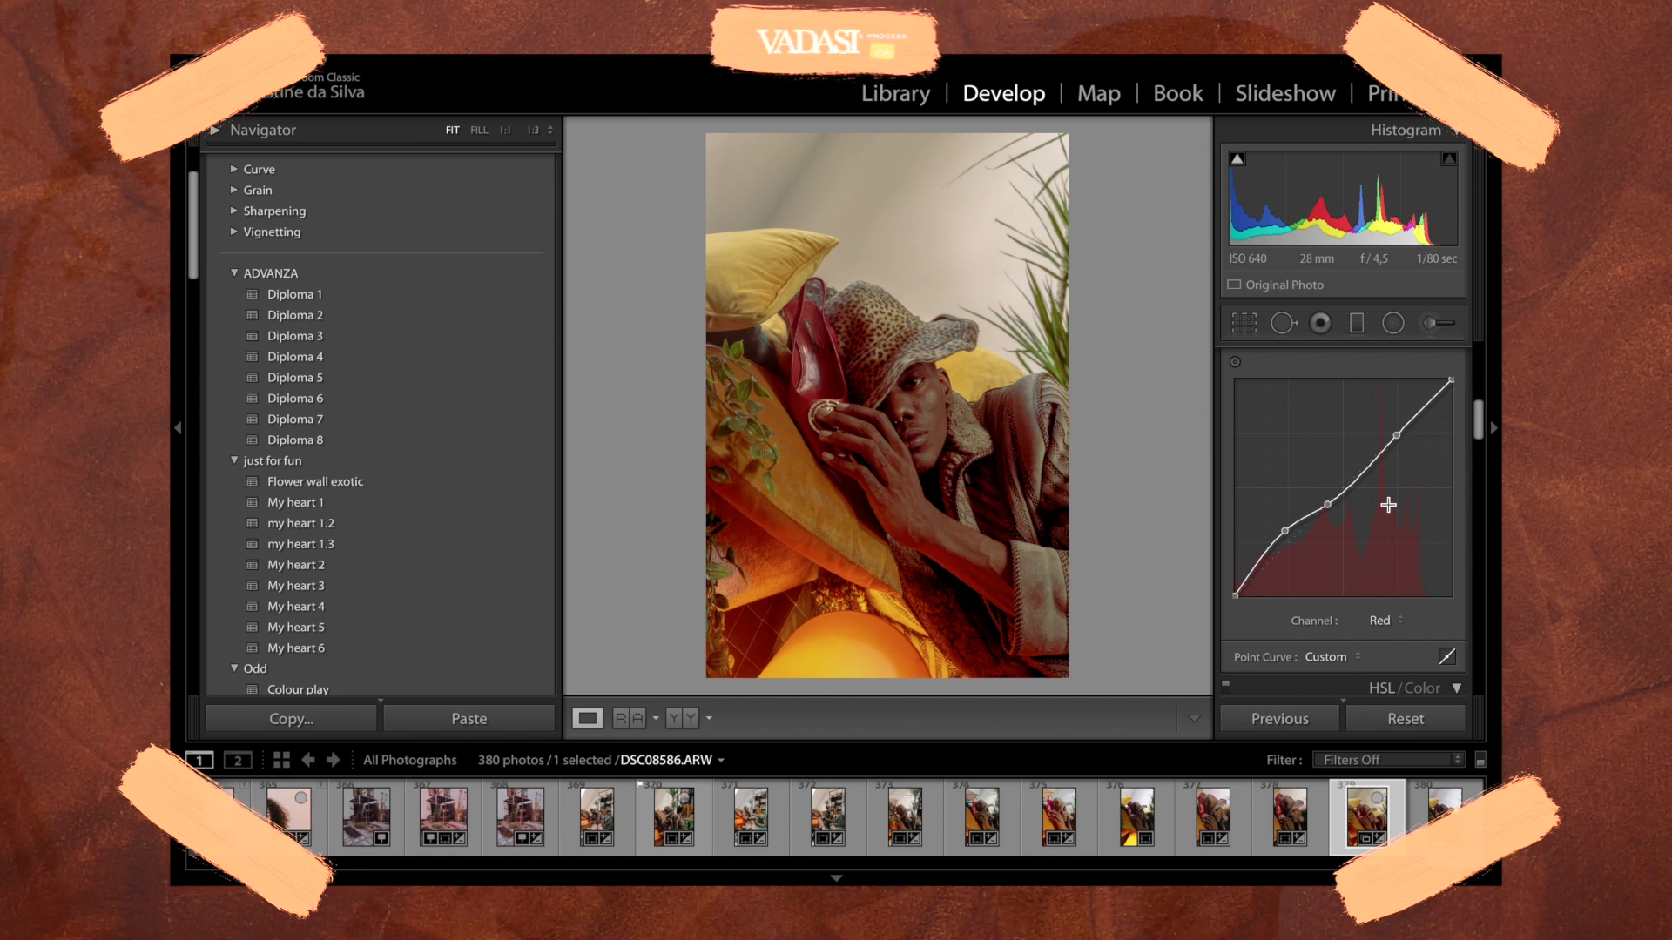
key("ctrl+z")
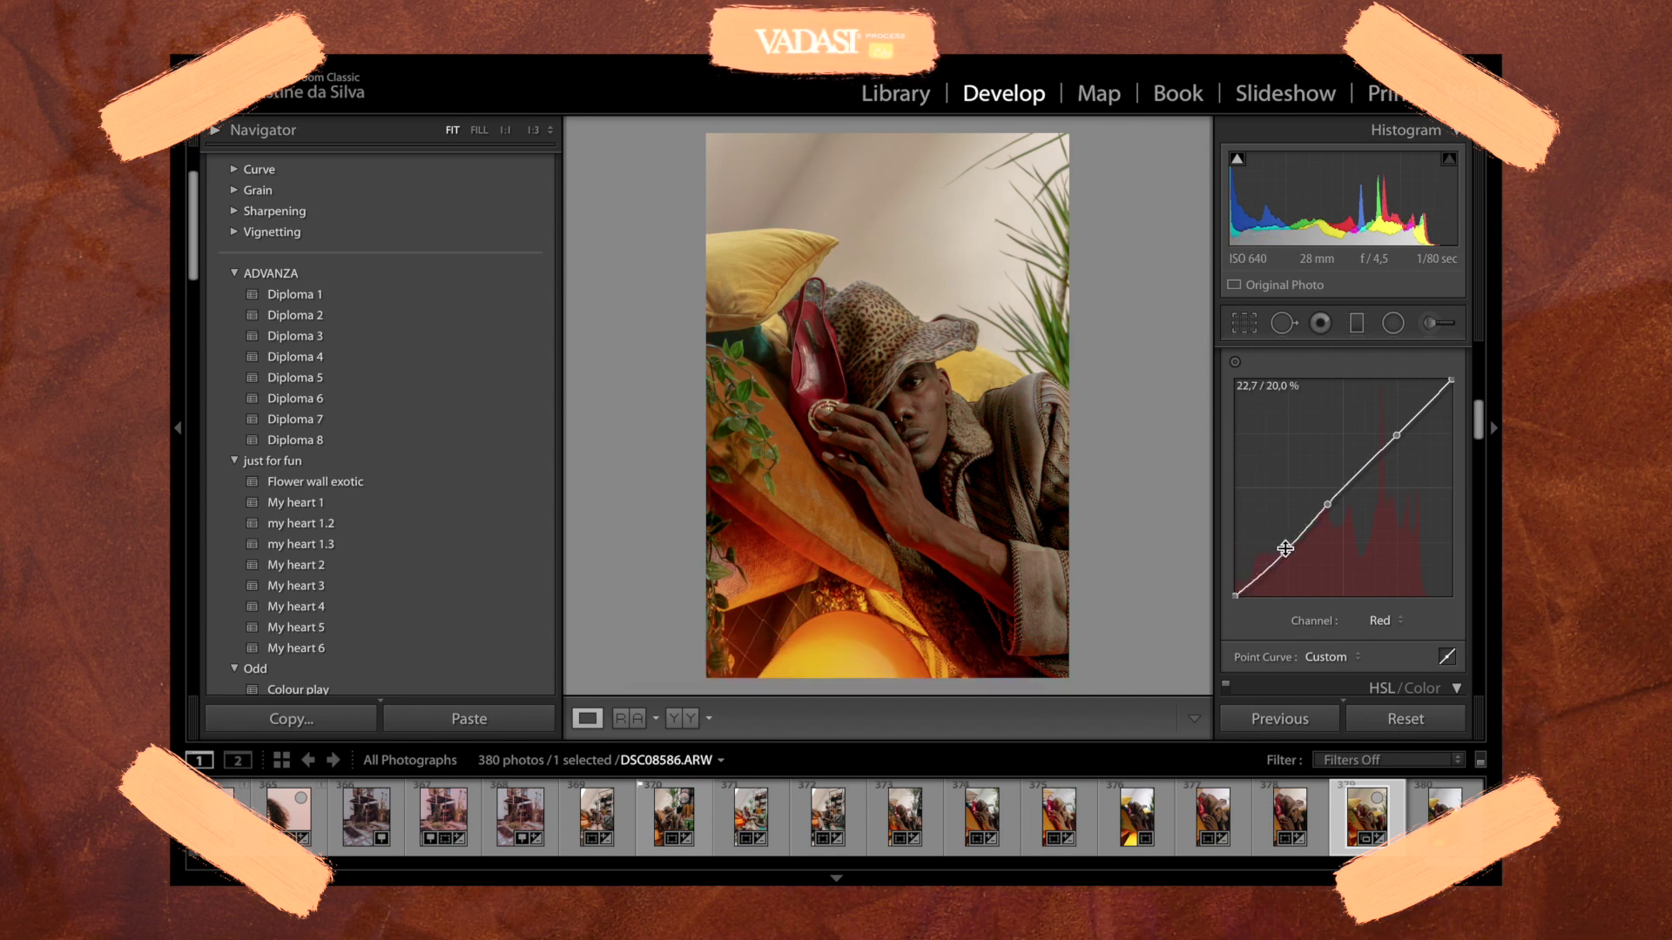
- Raise the Red curve's shadow point to 24,3 / 25,9 %
left_click_drag(1286, 554, 1286, 540)
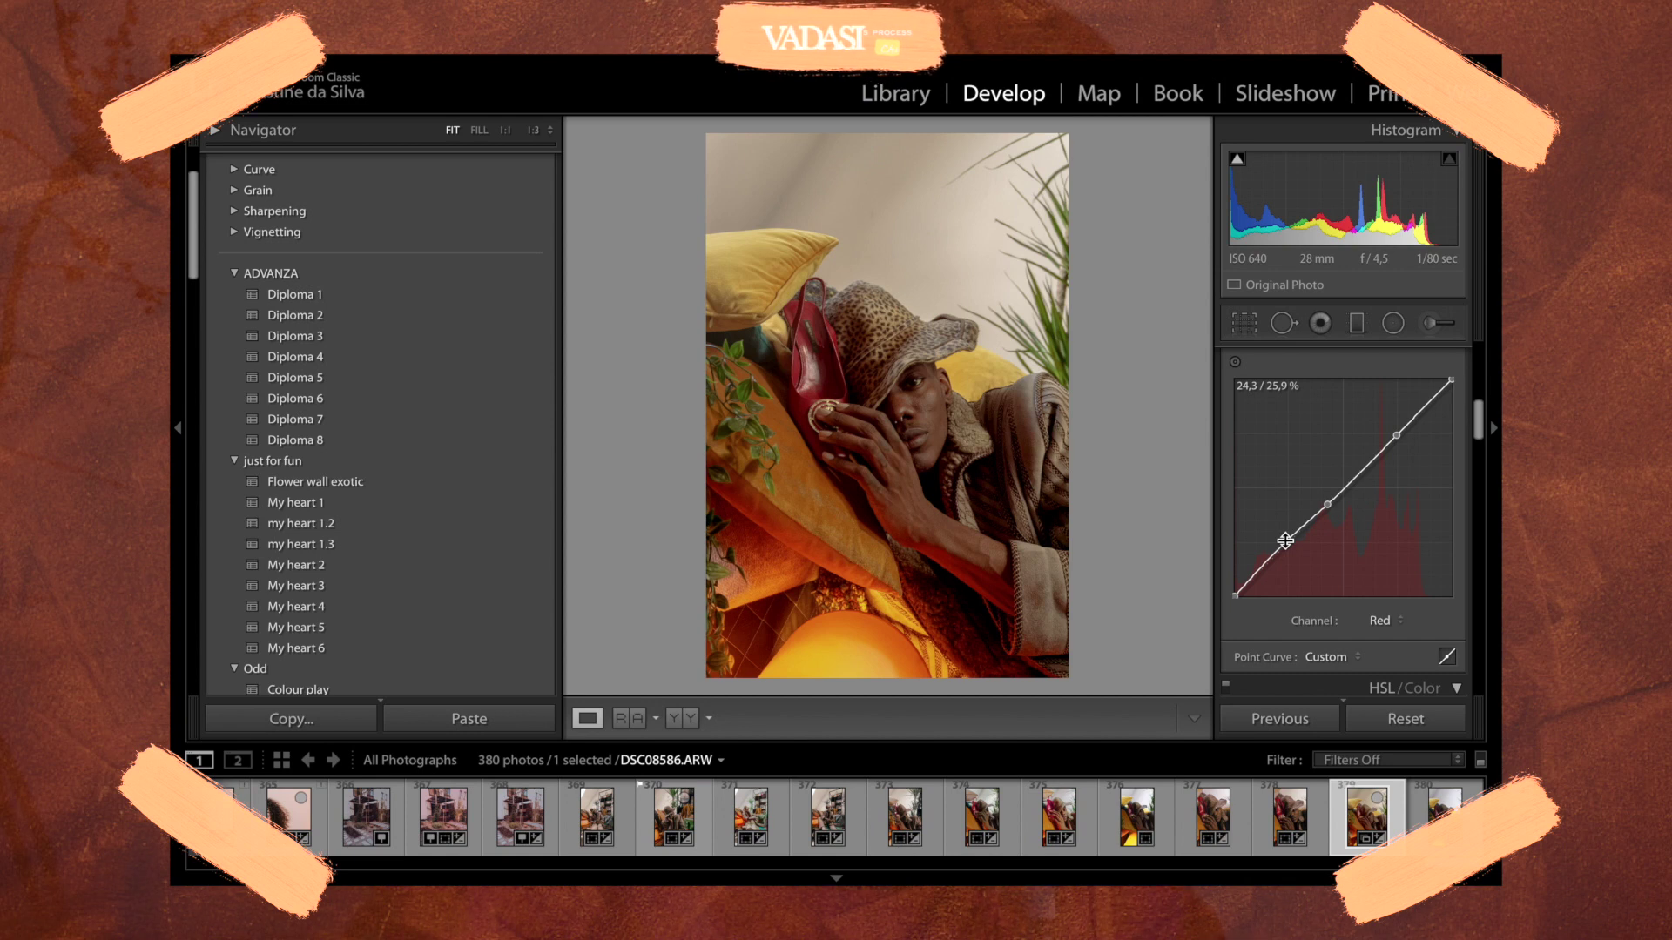
- Set the HSL hue of Red to −30 and Orange to −8, and check the skin tones up close
scroll(1337, 498, "down", 4)
scroll(1346, 502, "down", 4)
left_click(1241, 463)
left_click_drag(1357, 515, 1353, 552)
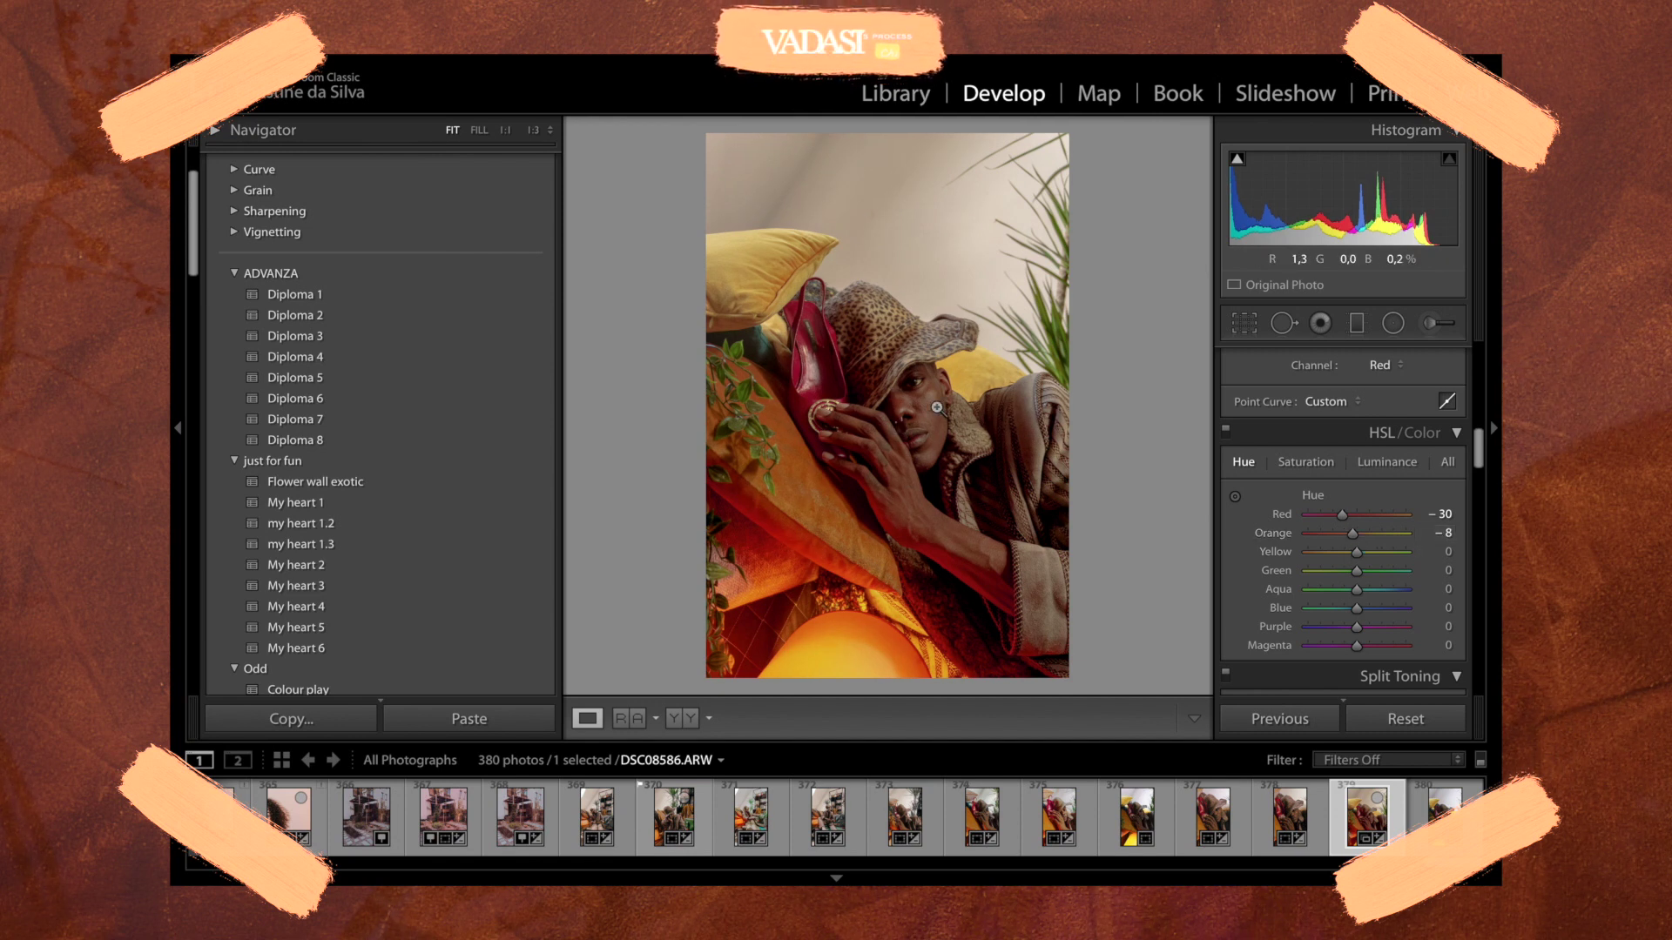
left_click(937, 407)
left_click_drag(933, 433, 947, 336)
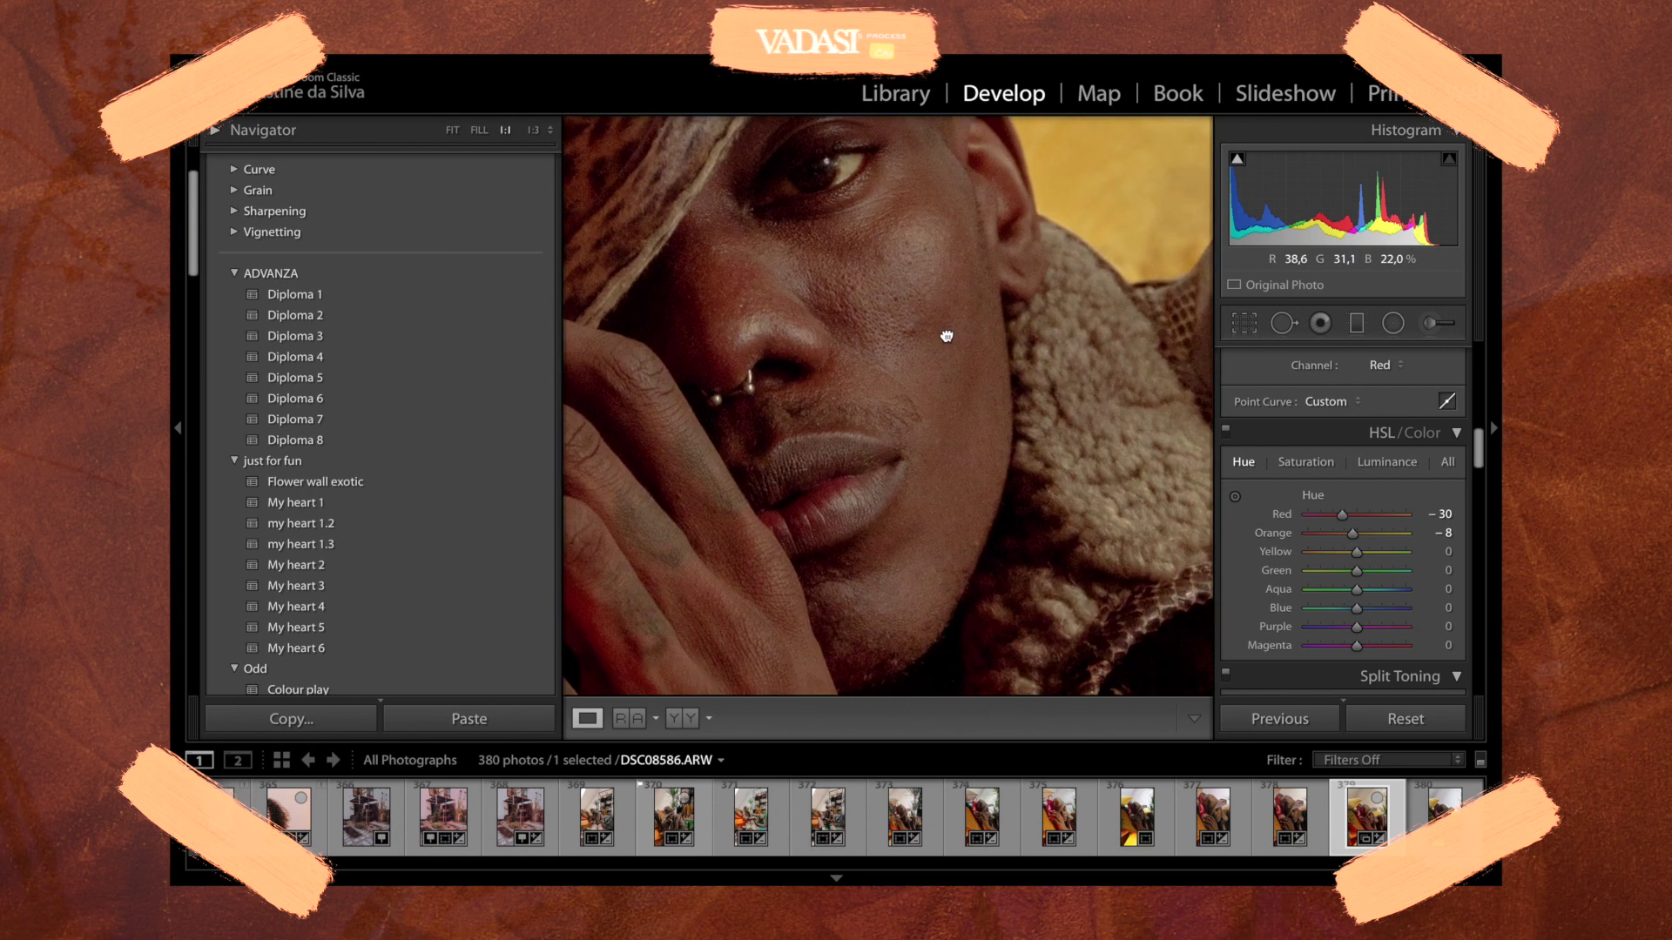
left_click(919, 582)
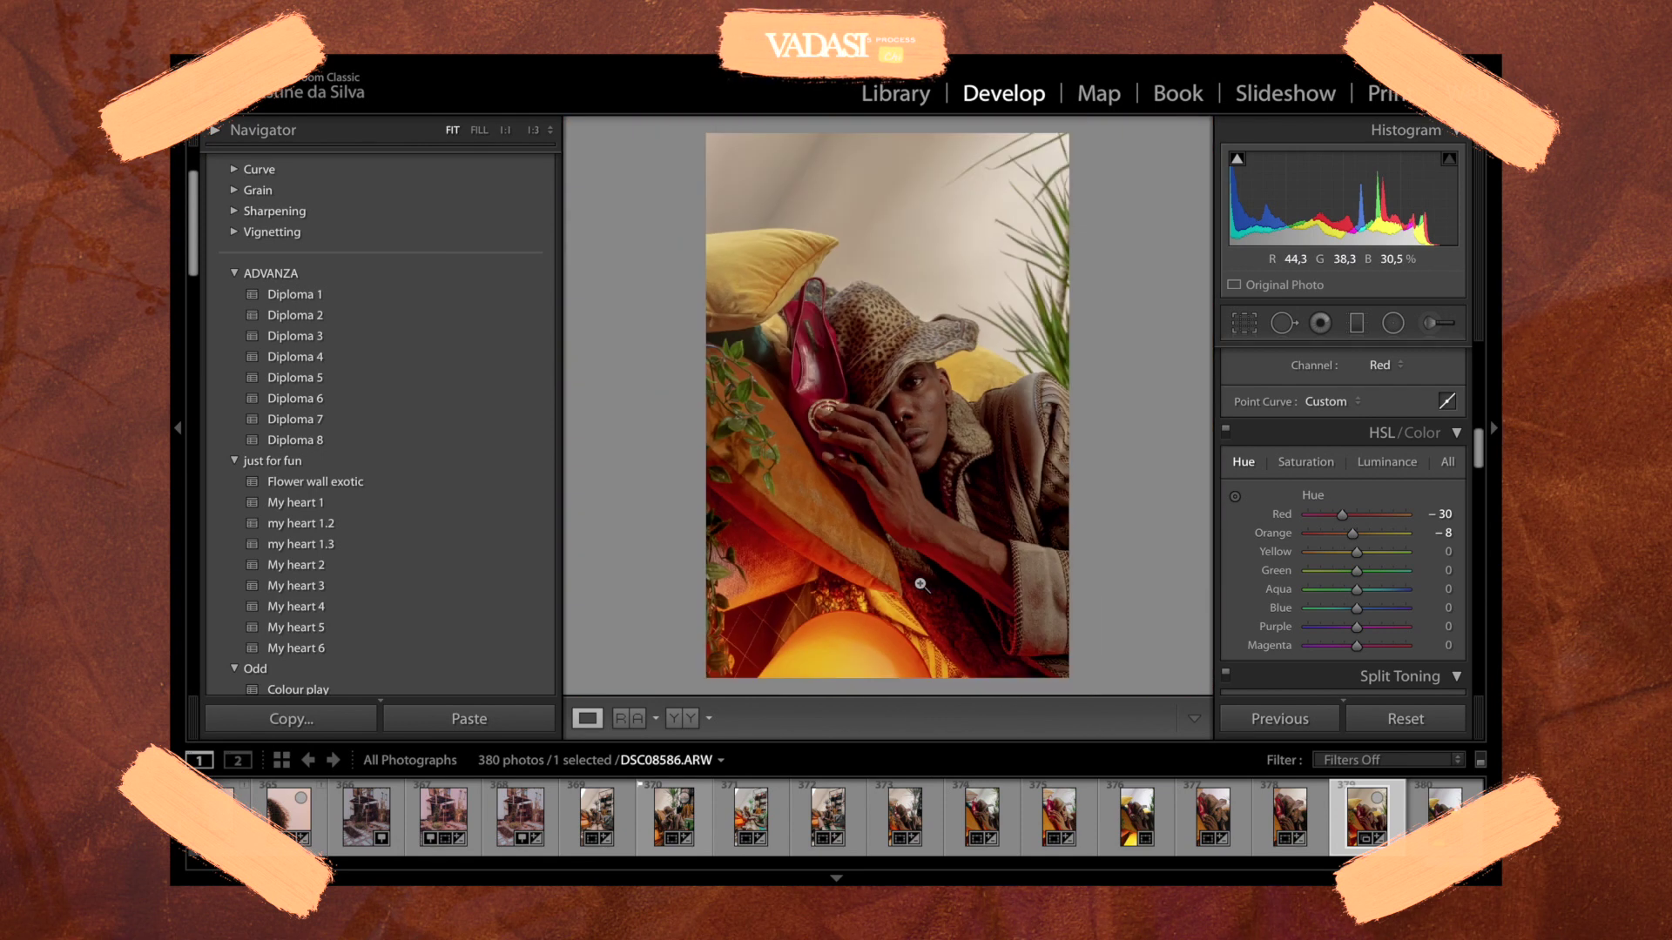
- Try the Yellow hue at −16 and +4, and set it to −7
mouse_move(1361, 556)
left_mouse_down()
mouse_move(1381, 552)
mouse_move(1316, 557)
mouse_move(1349, 557)
left_mouse_up()
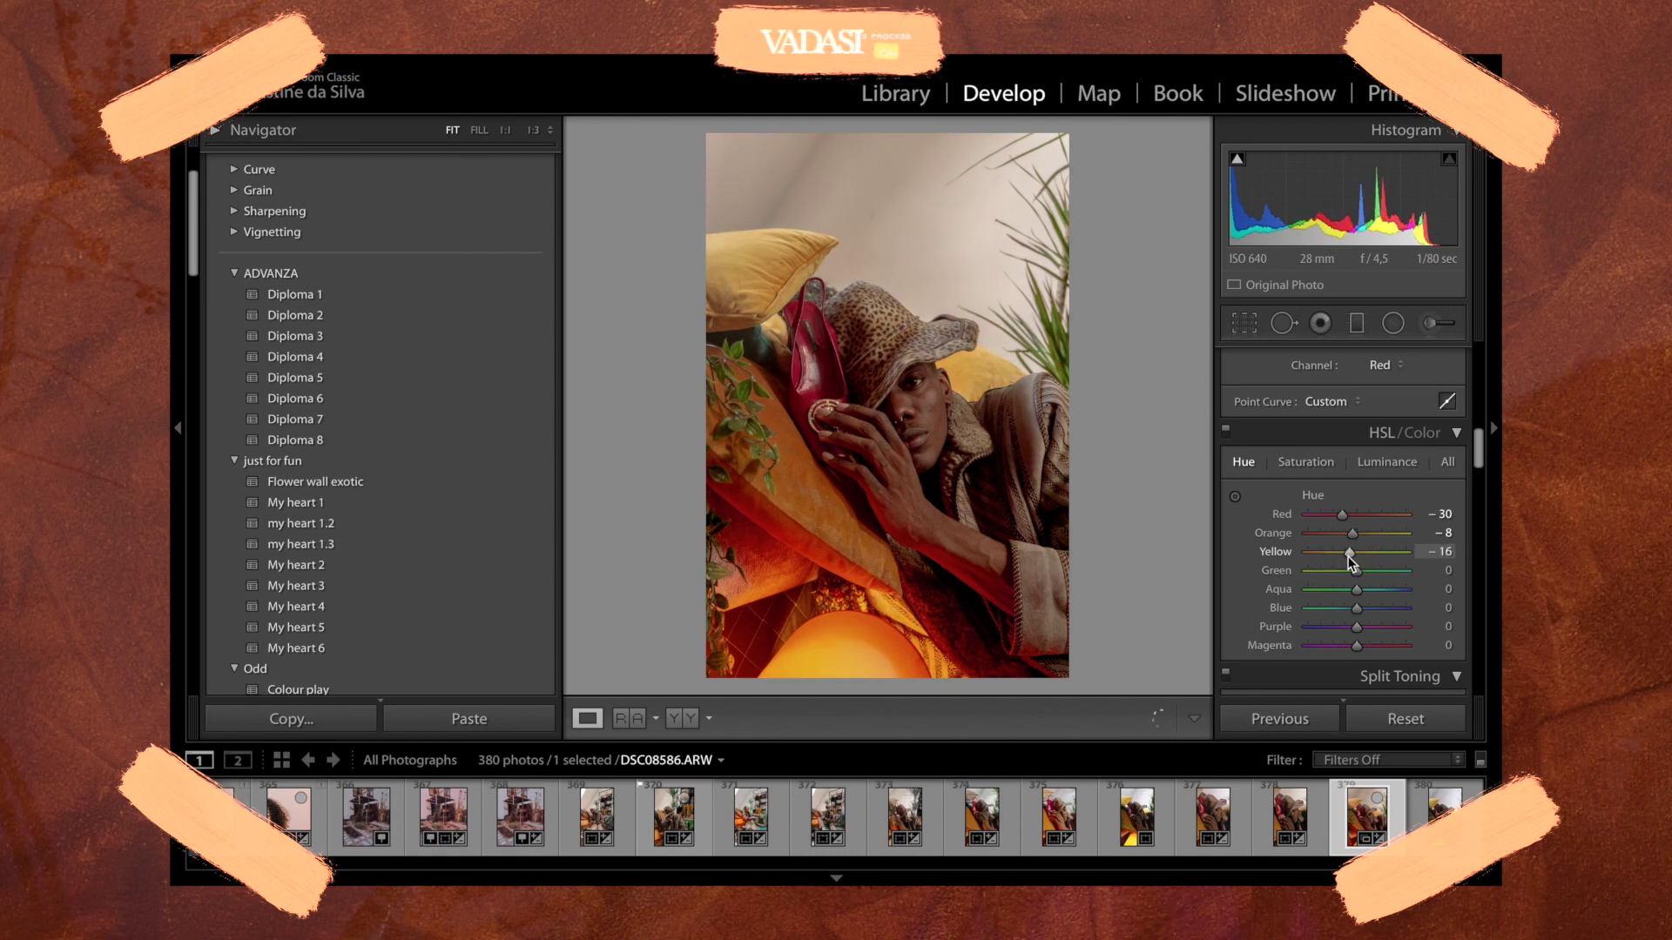
mouse_move(1350, 551)
left_mouse_down()
mouse_move(1378, 551)
mouse_move(1309, 562)
mouse_move(1414, 556)
mouse_move(1347, 556)
mouse_move(1361, 556)
left_mouse_up()
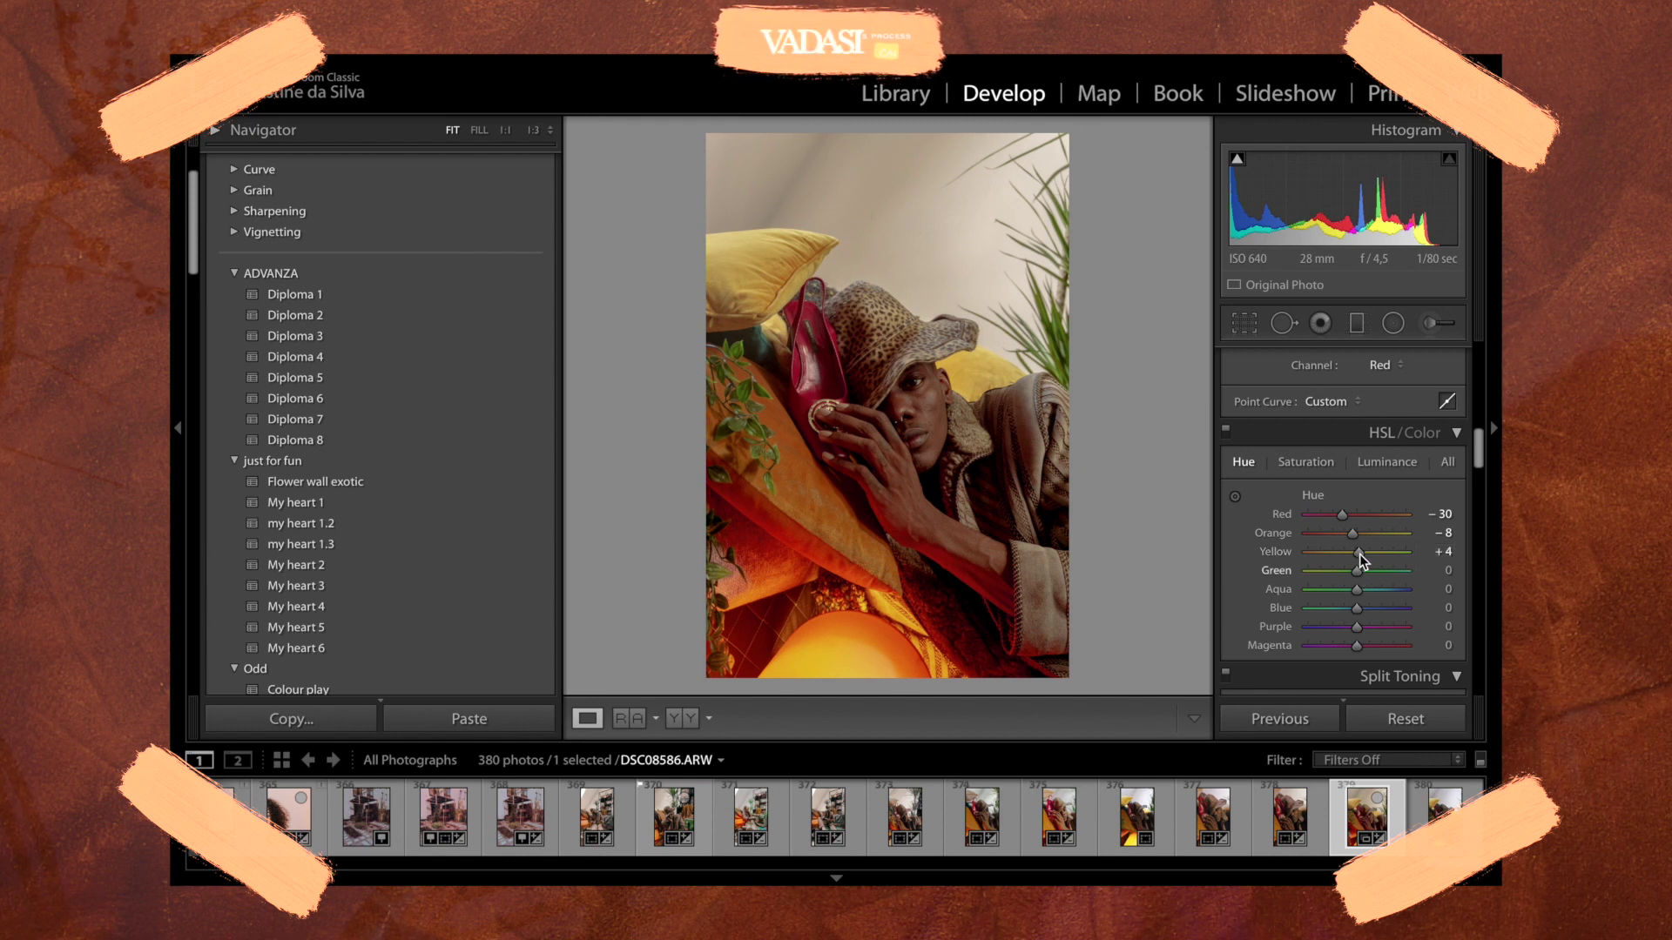
mouse_move(1360, 554)
left_mouse_down()
mouse_move(1339, 553)
mouse_move(1357, 554)
left_mouse_up()
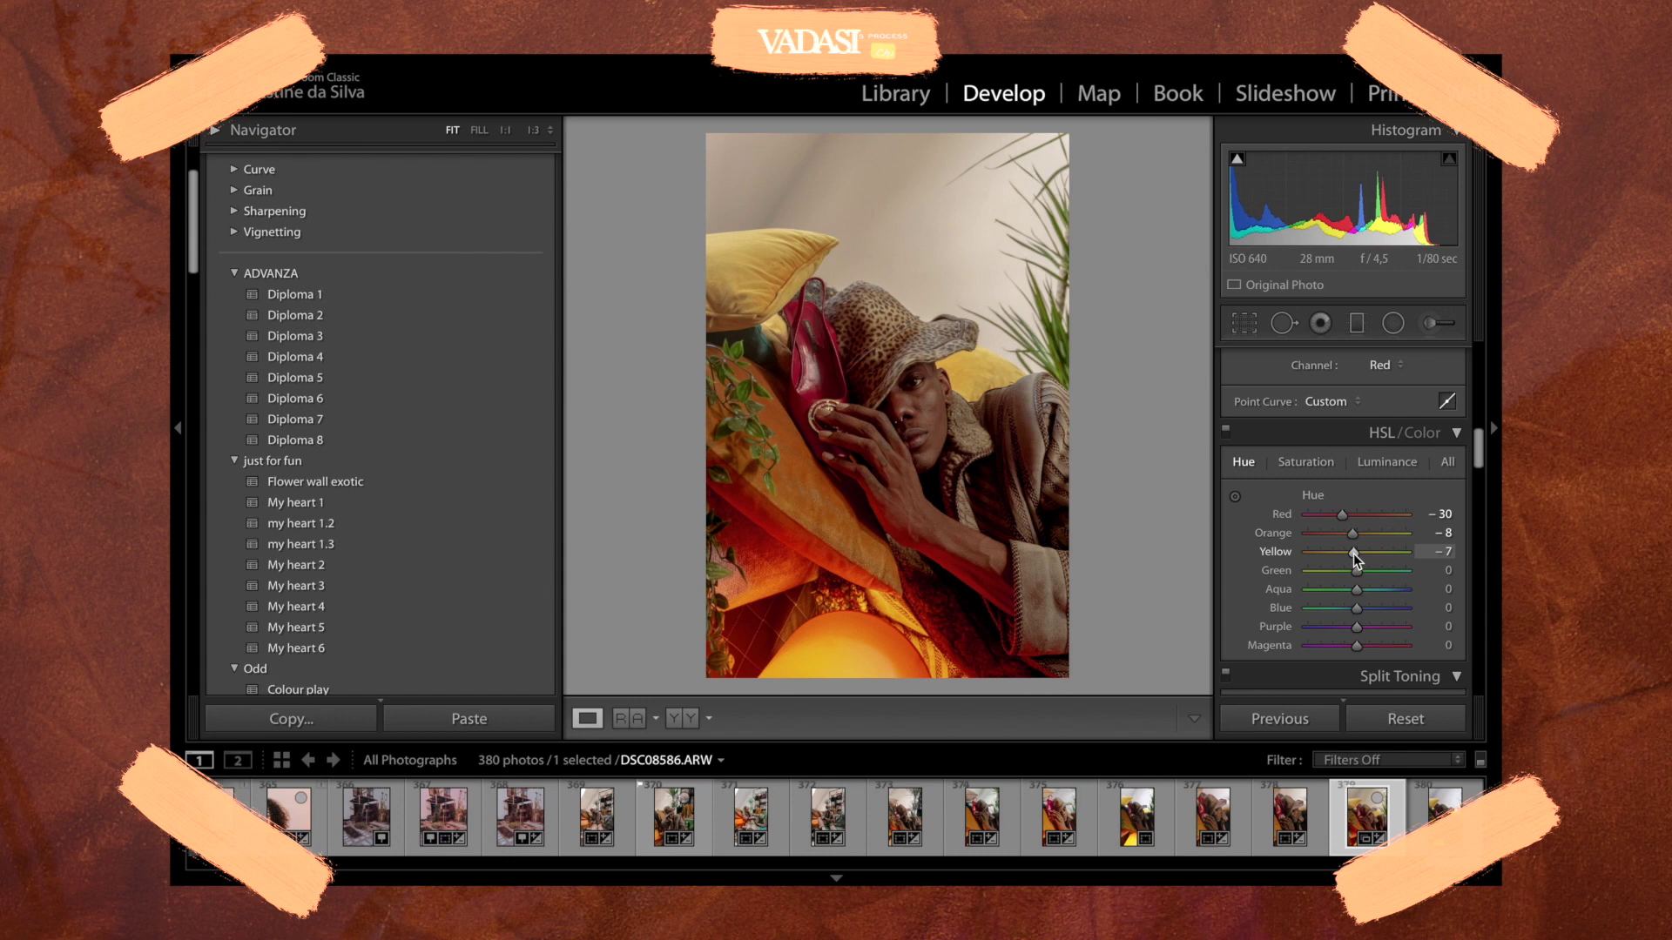
- Try the Yellow saturation at −100, inspect the upper pillow up close, and set the value to −53
left_click(1317, 456)
left_click_drag(1352, 552, 1287, 560)
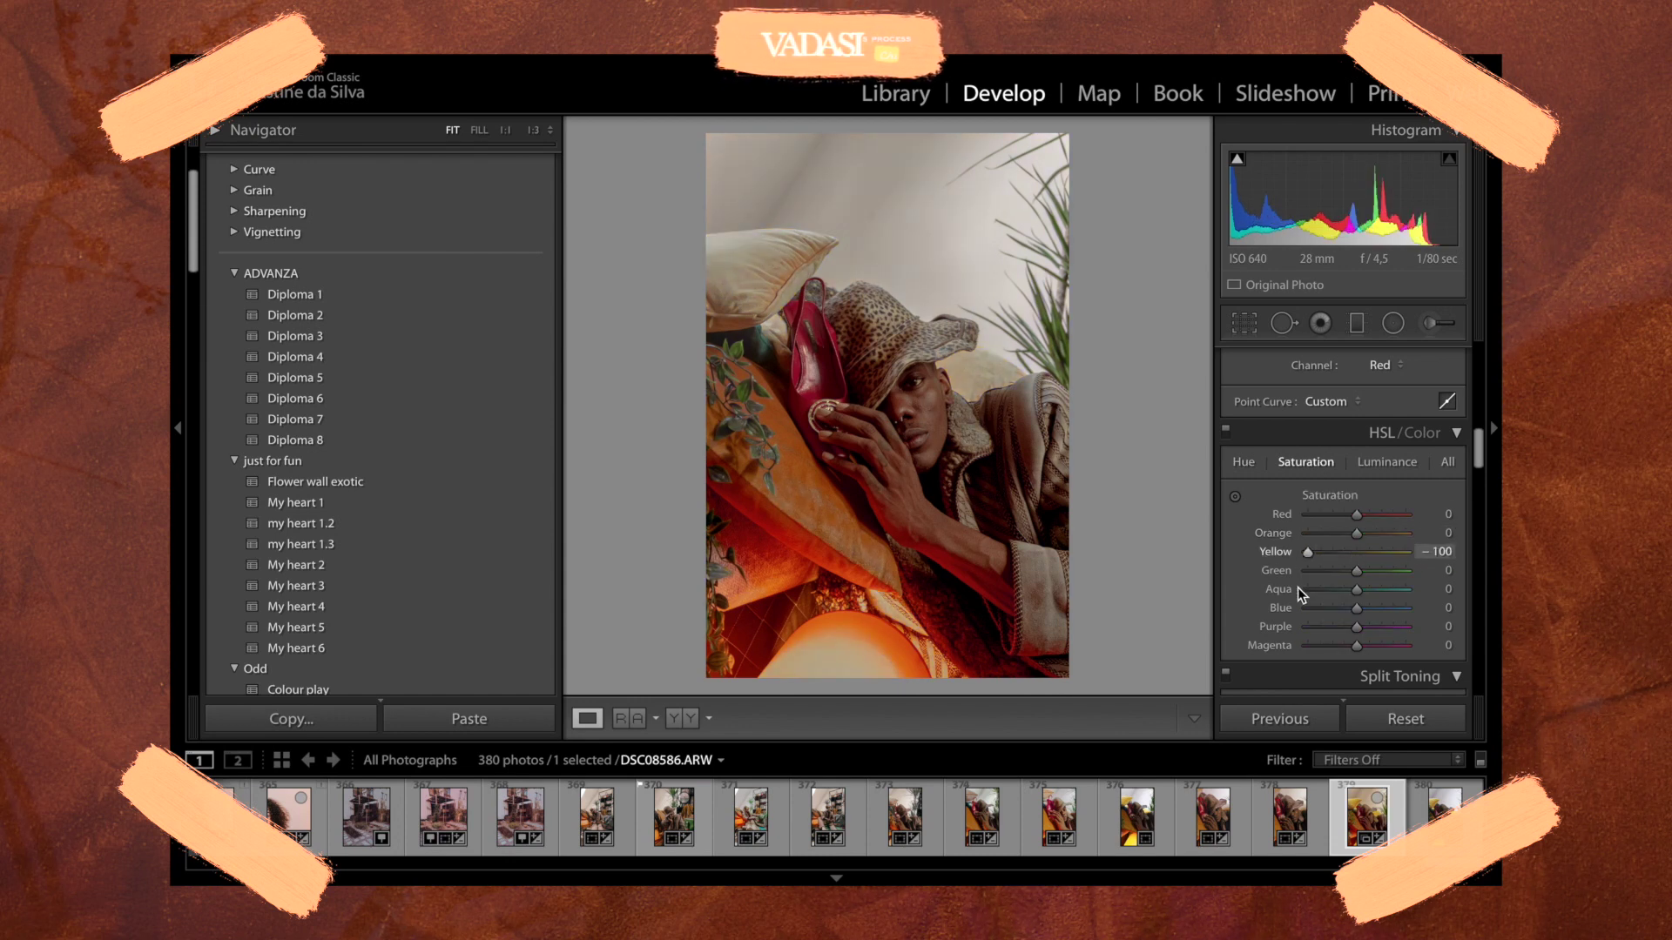
left_click_drag(1307, 552, 1363, 588)
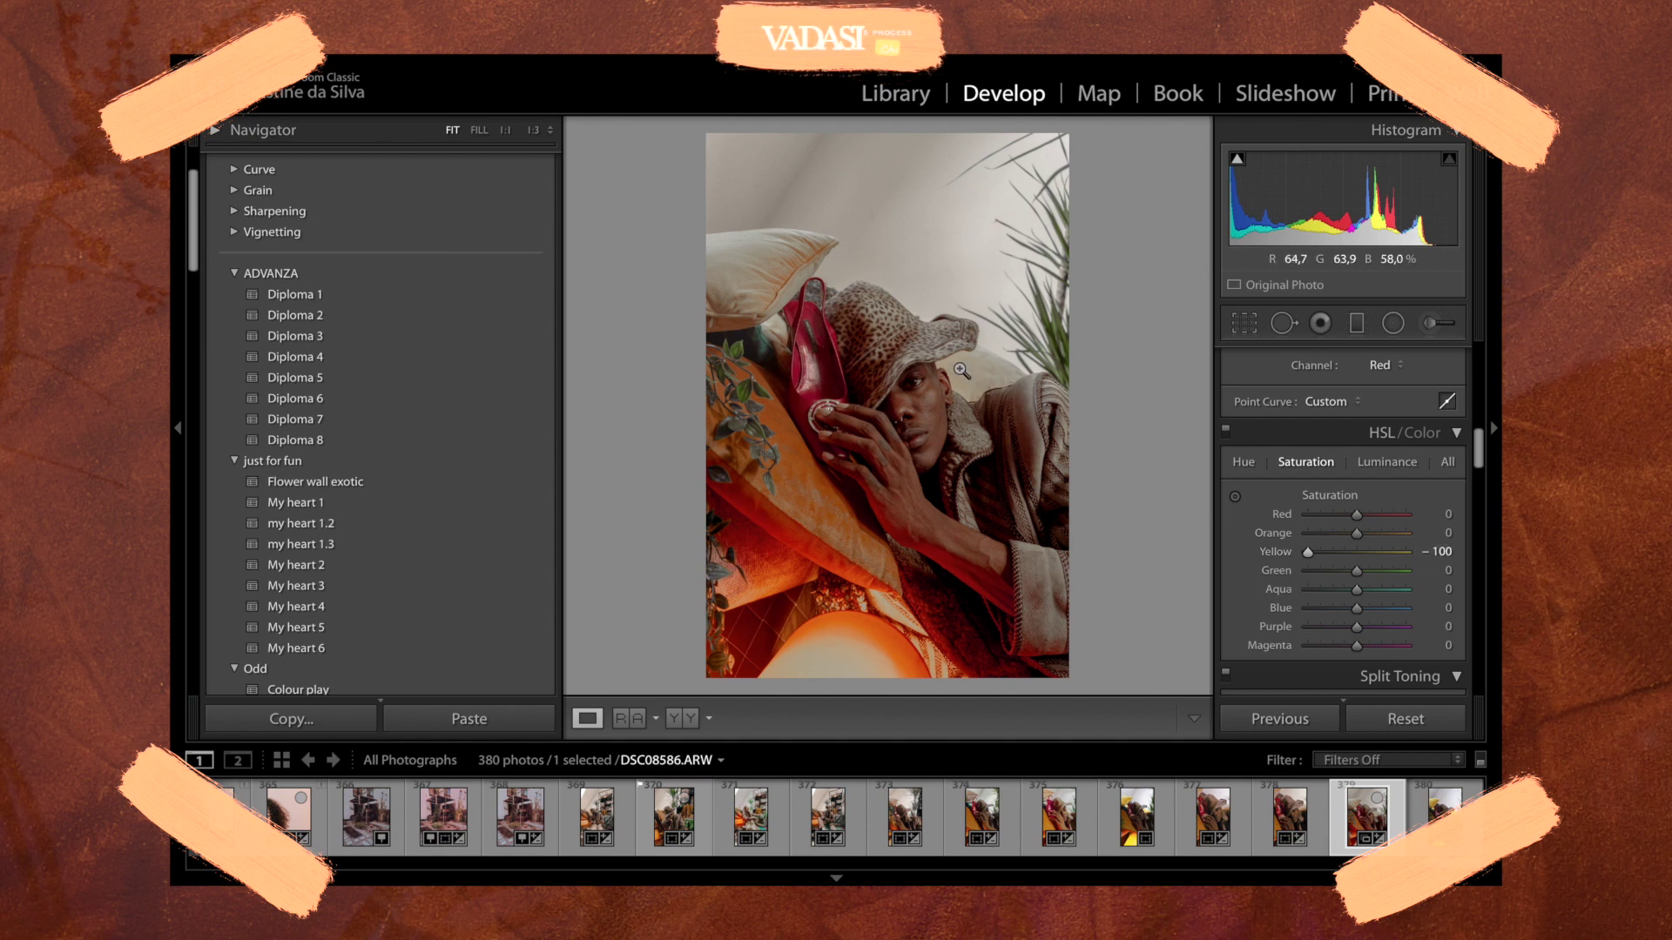
left_click(787, 269)
left_click(920, 304)
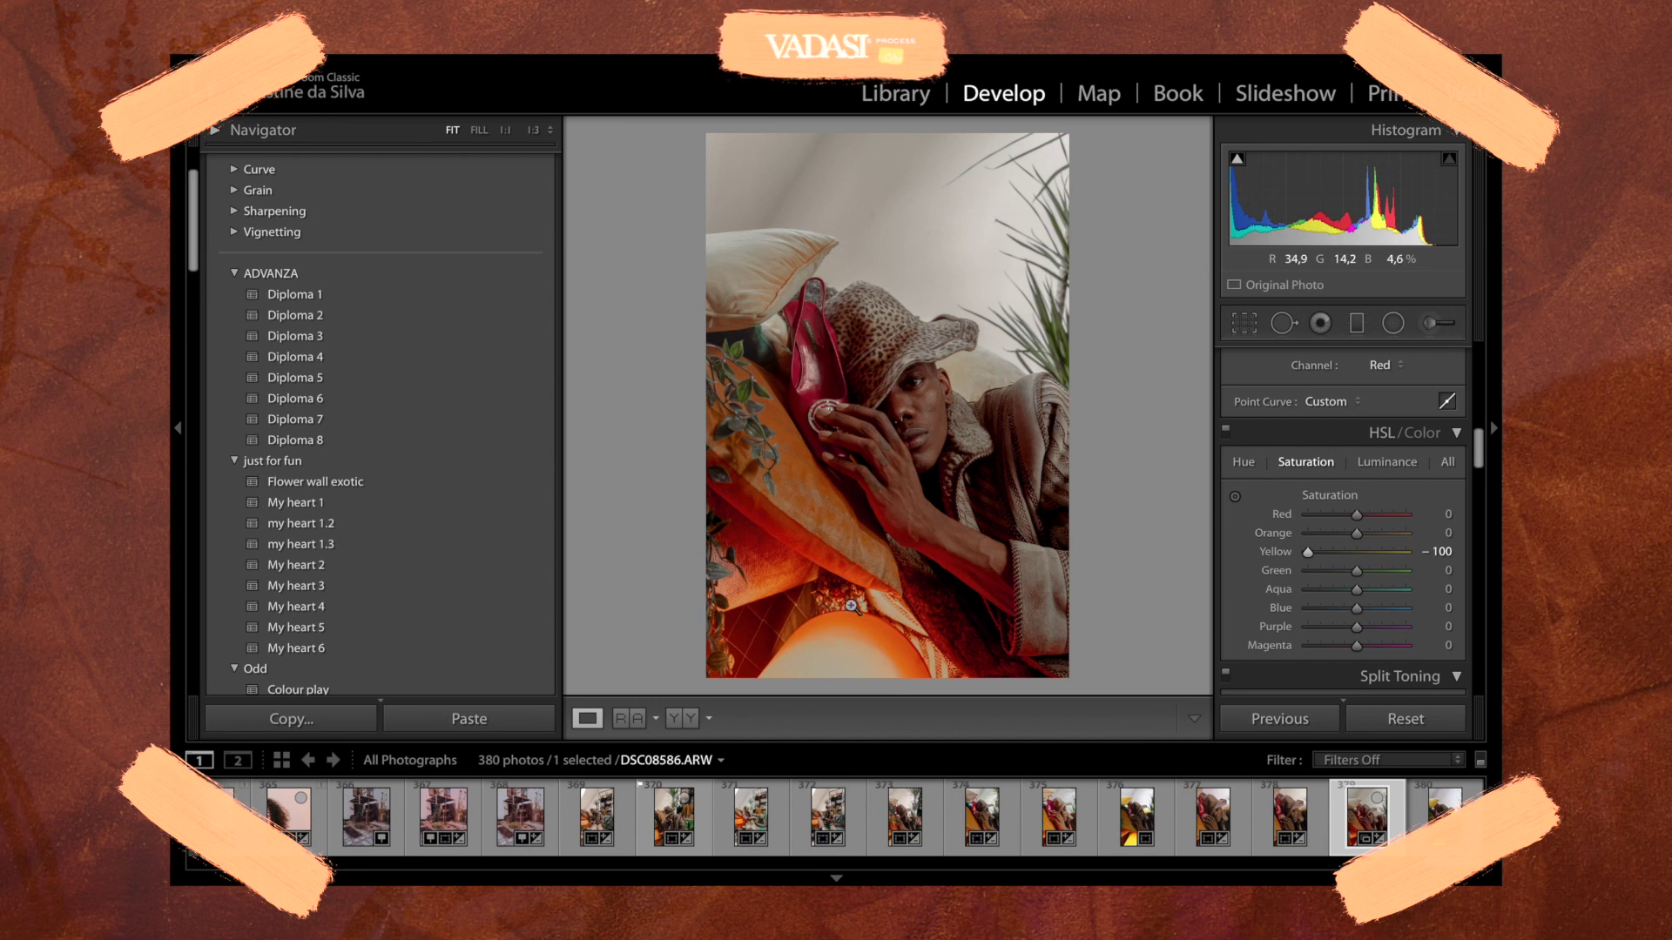
left_click(779, 261)
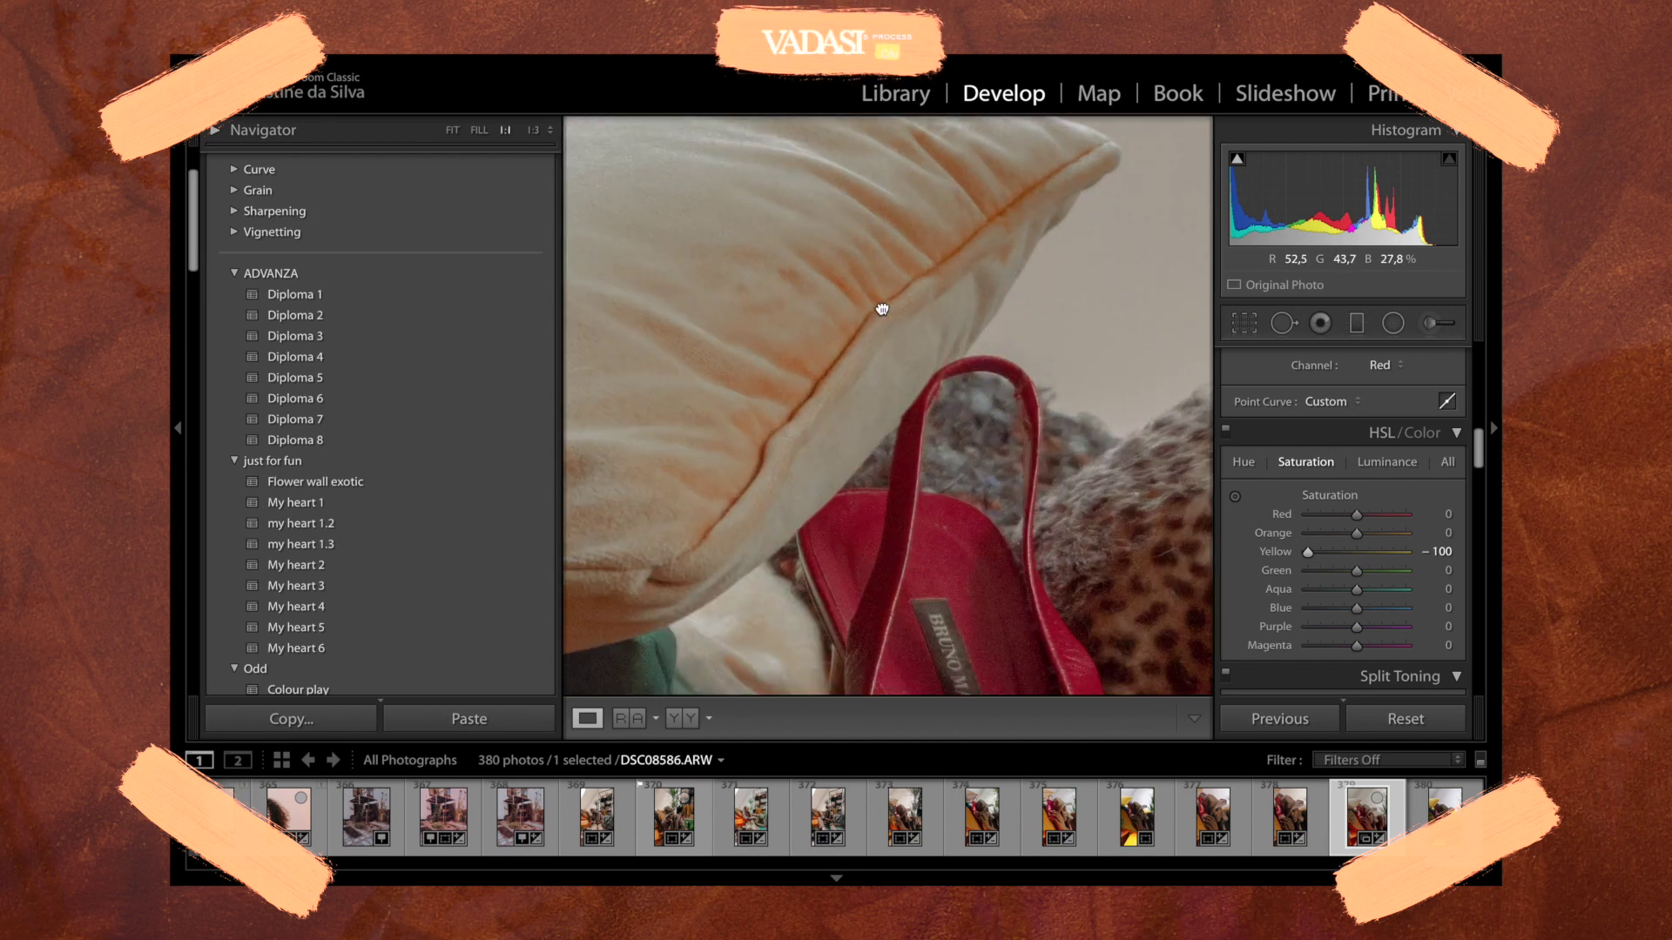
left_click_drag(881, 309, 999, 271)
left_click(1053, 244)
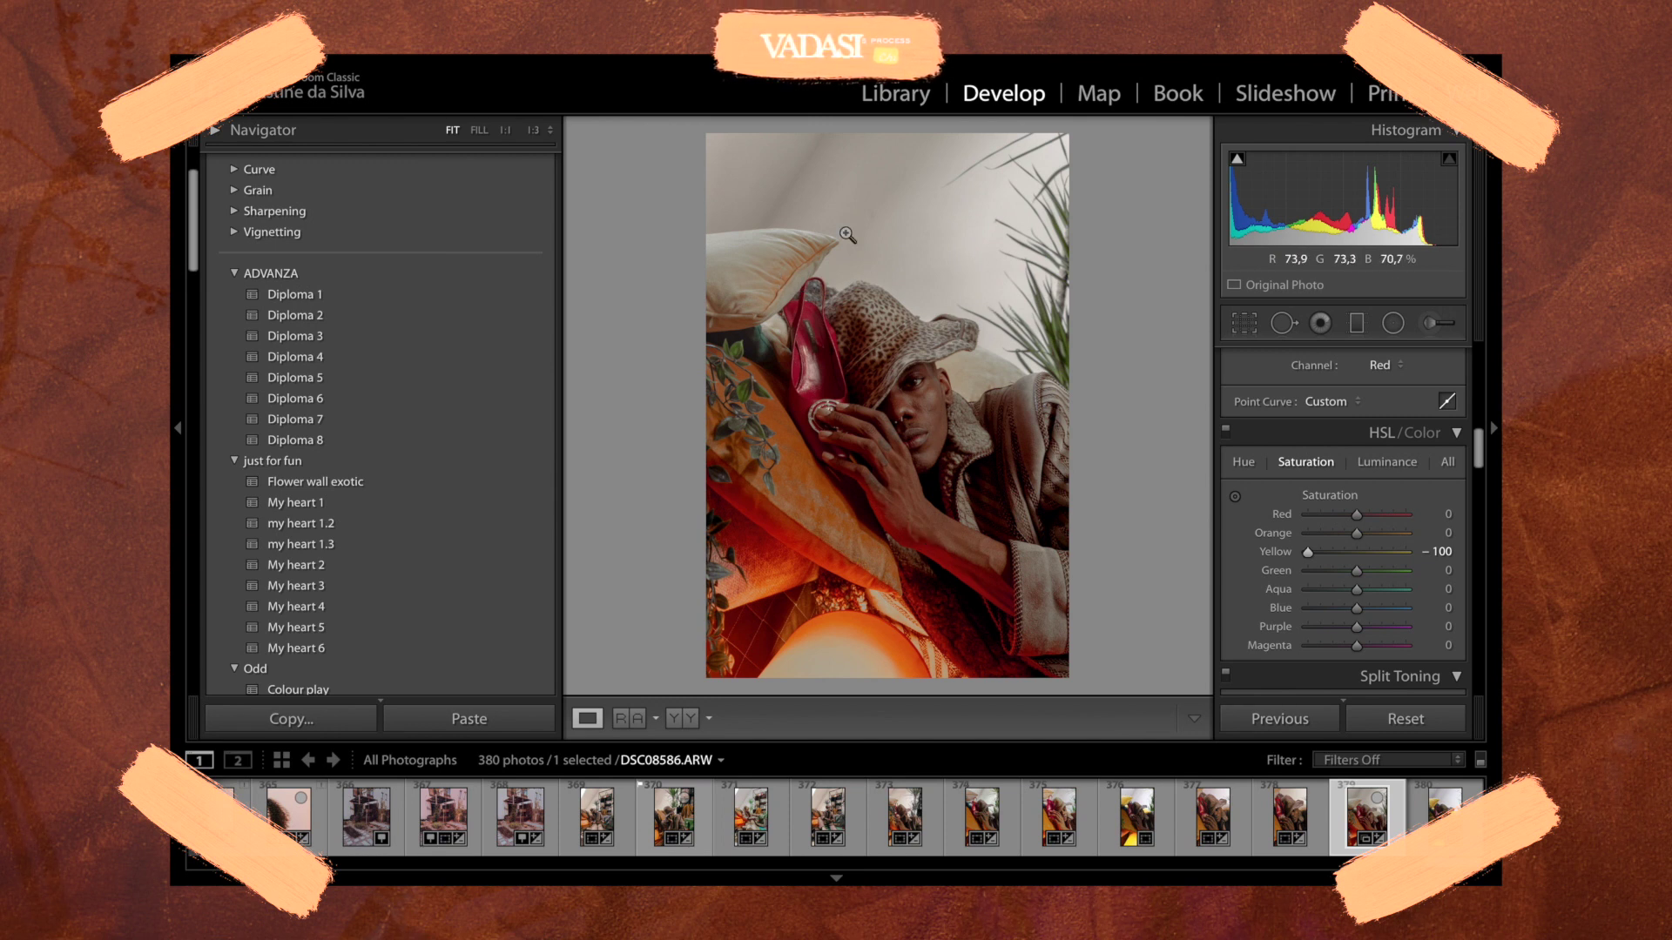
mouse_move(1309, 552)
left_mouse_down()
mouse_move(1335, 554)
mouse_move(1233, 559)
mouse_move(1405, 564)
mouse_move(1333, 562)
left_mouse_up()
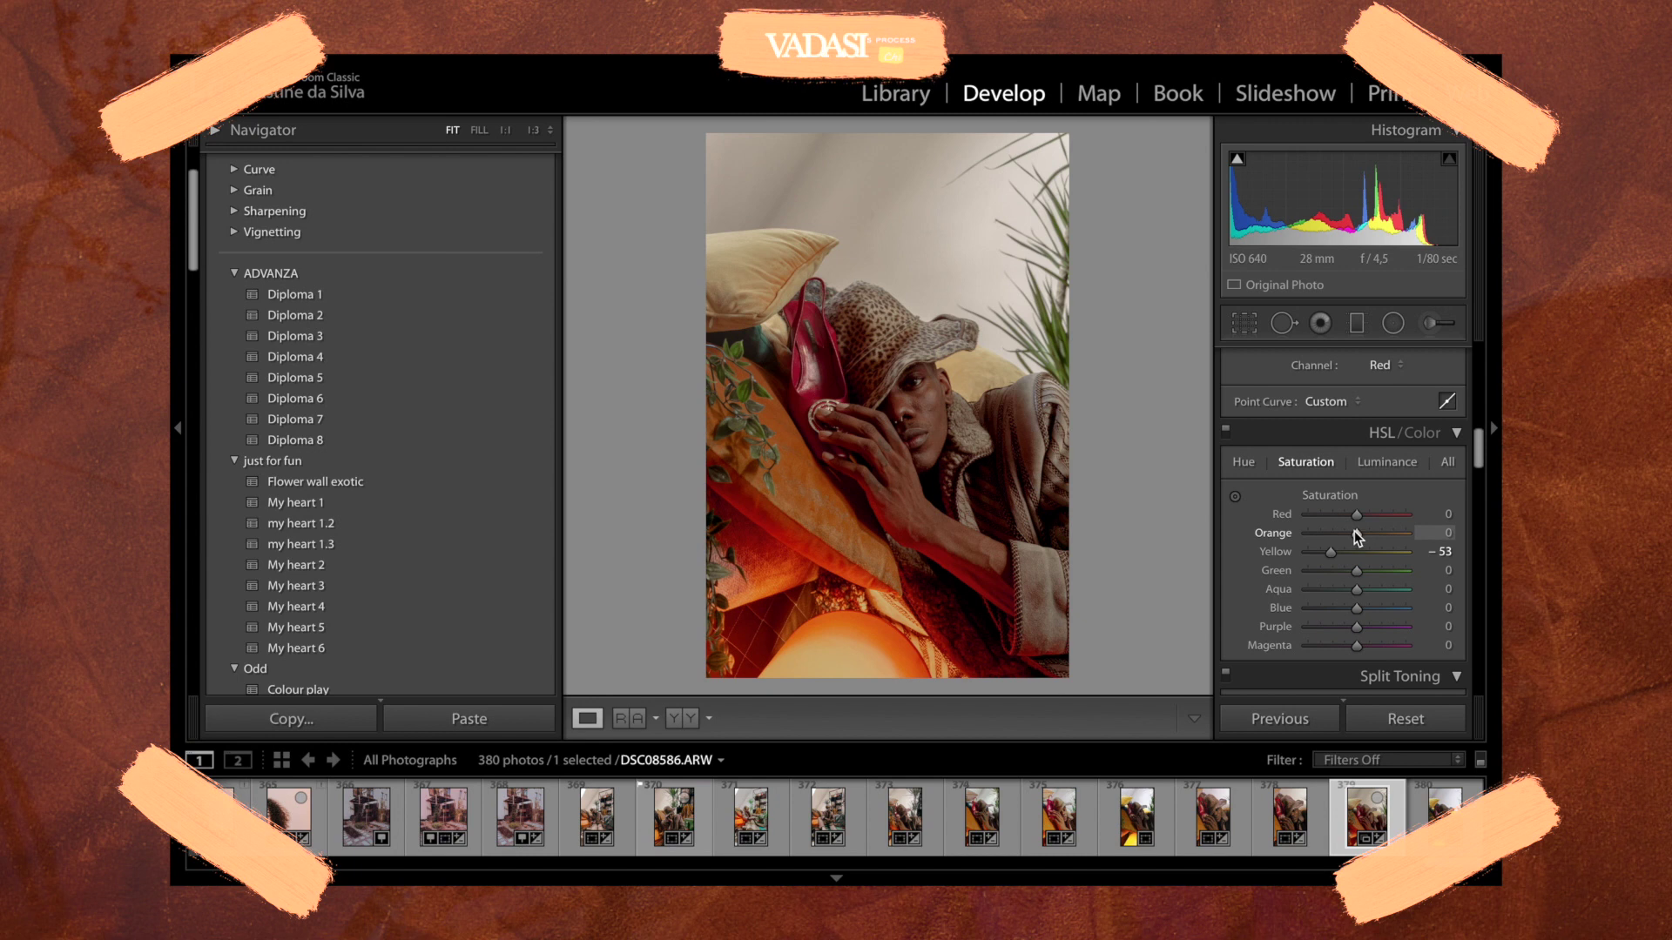
- Set the Yellow hue to −31 and the Green hue to −17
left_click(1245, 462)
mouse_move(1357, 552)
left_mouse_down()
mouse_move(1393, 555)
mouse_move(1321, 555)
mouse_move(1351, 558)
mouse_move(1334, 574)
left_mouse_up()
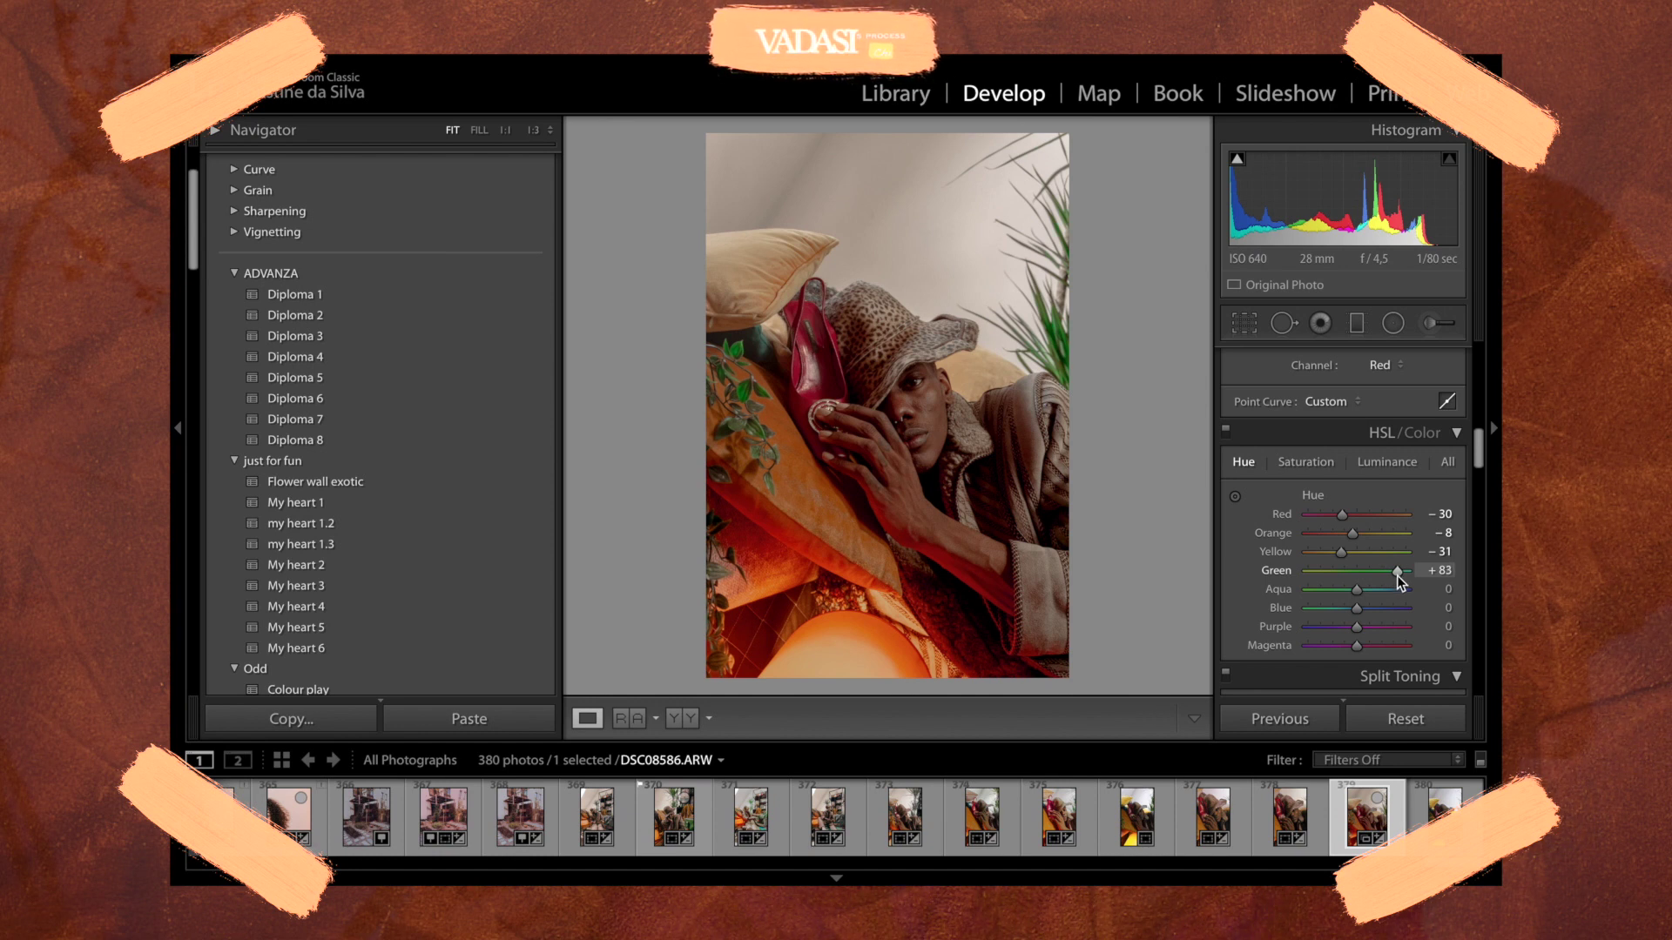
left_click_drag(1397, 576, 1396, 575)
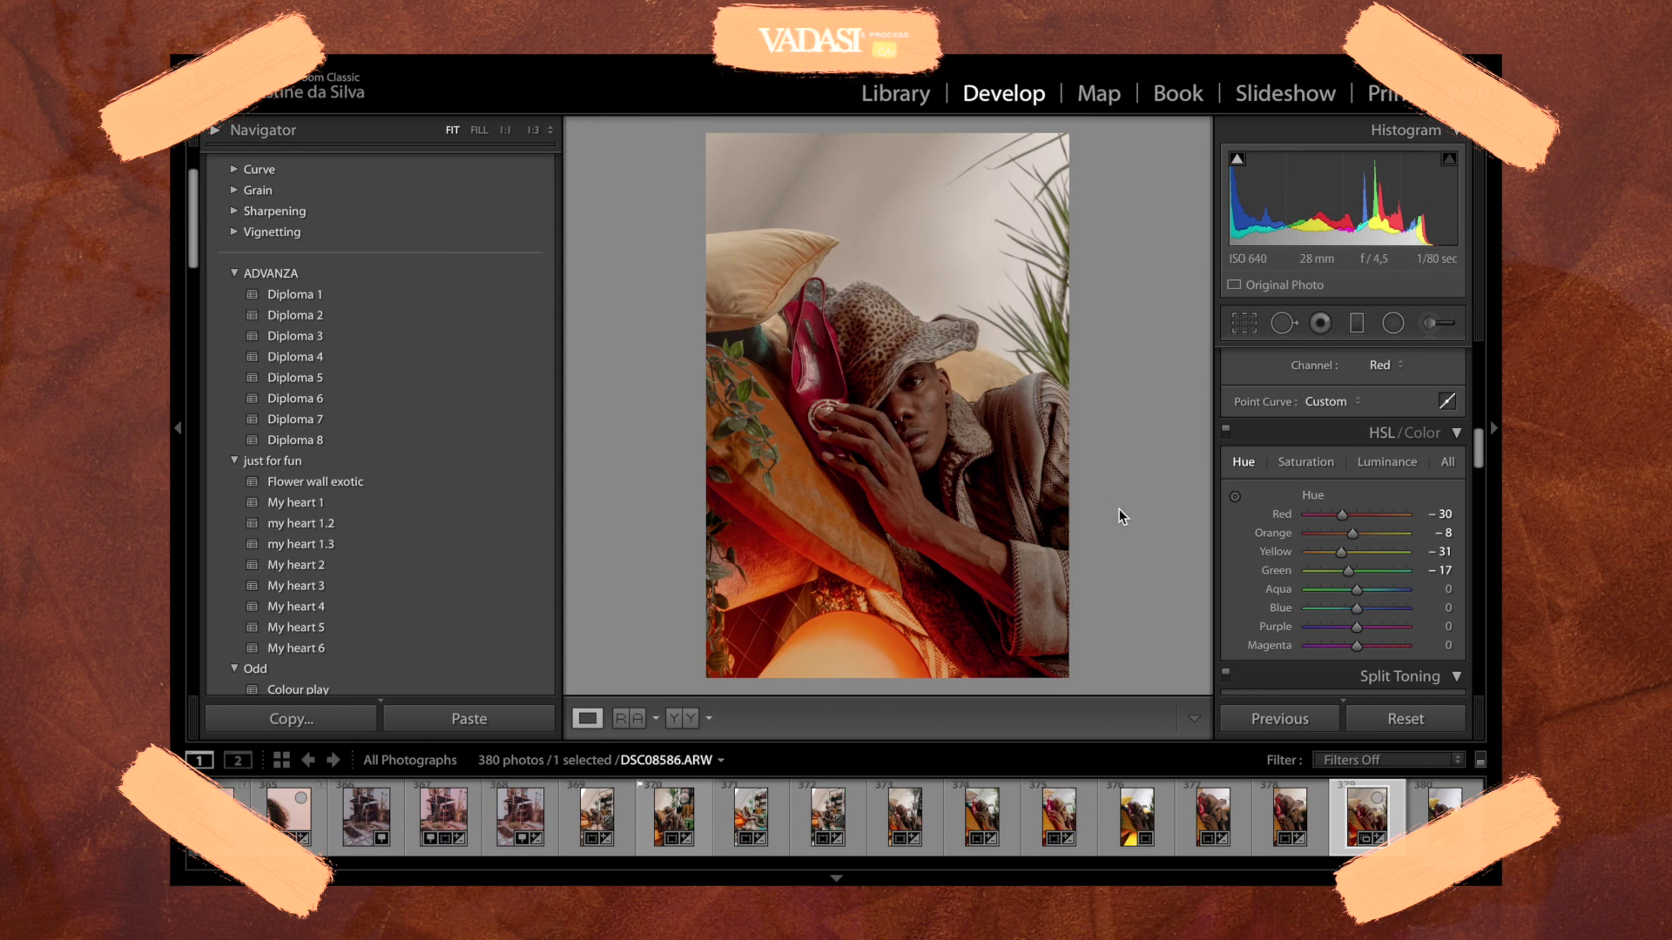
- Try shifting the Aqua hue in both directions and reset it to 0
left_click_drag(1356, 590, 1321, 591)
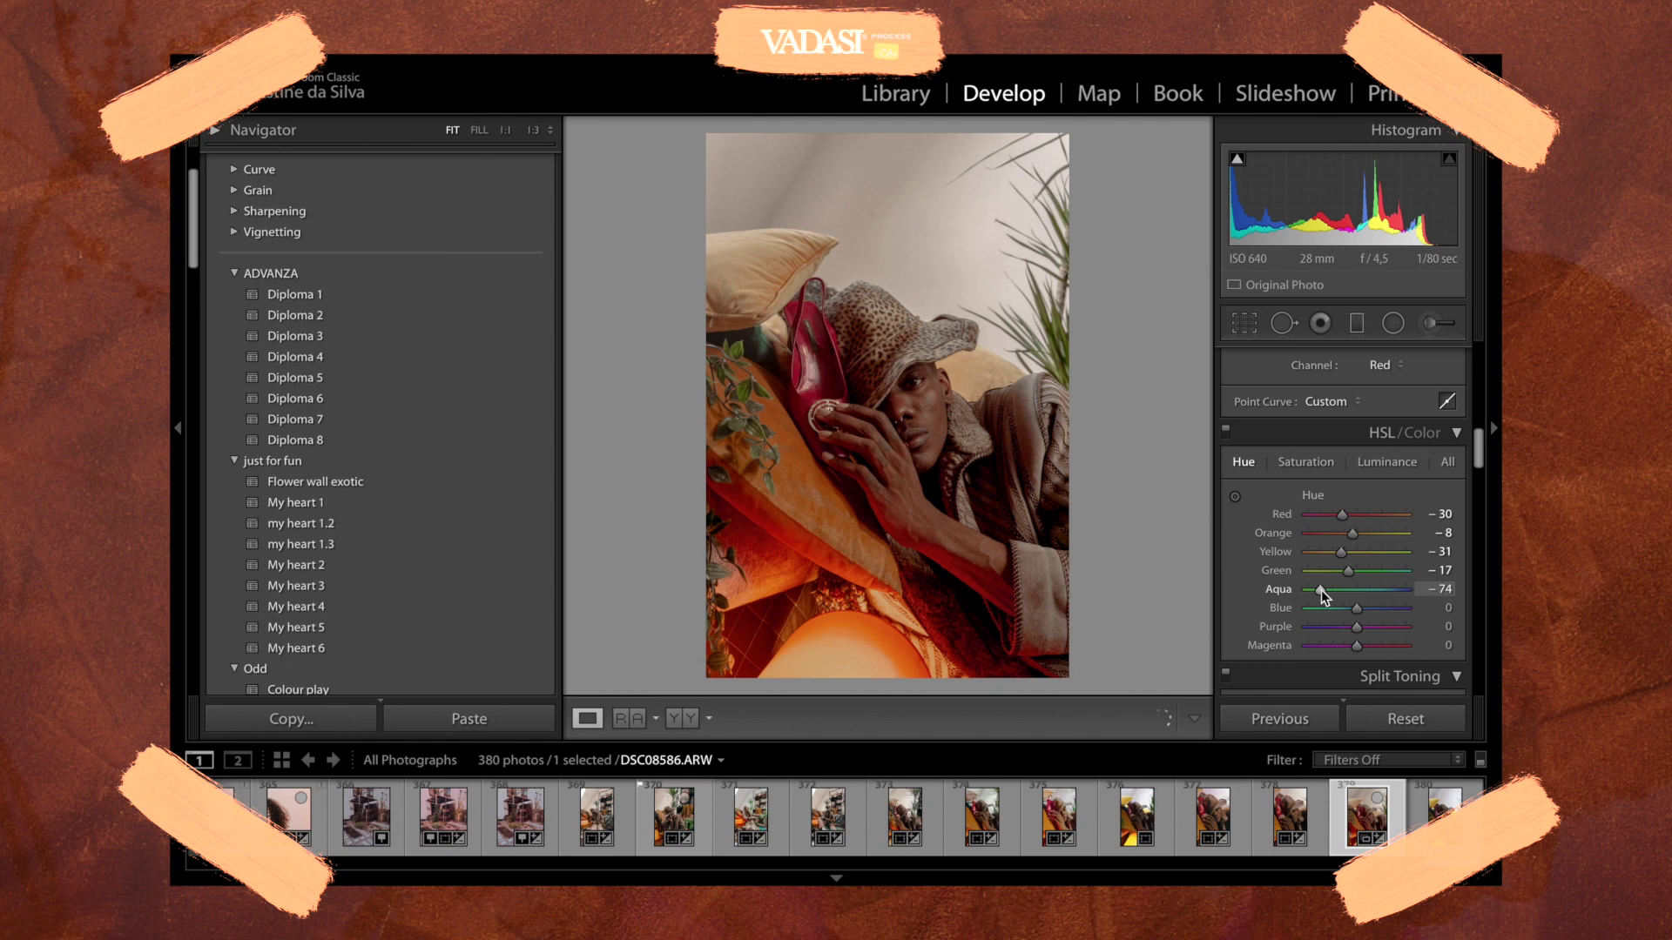
left_click_drag(1434, 592, 1361, 594)
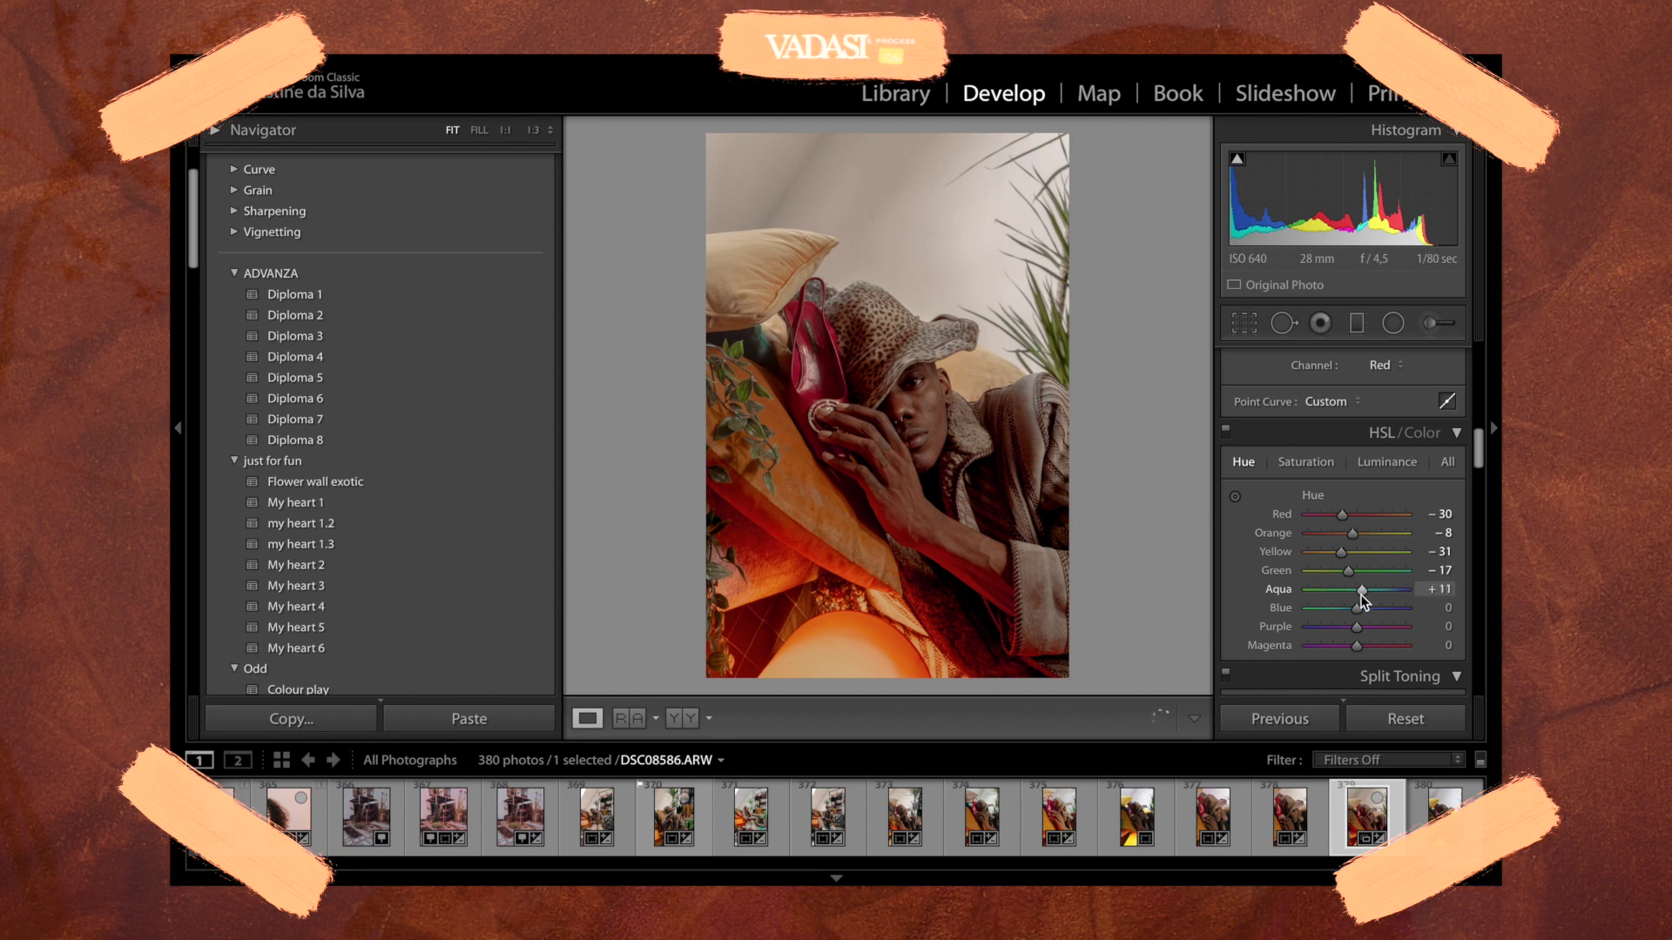
double_click(1360, 594)
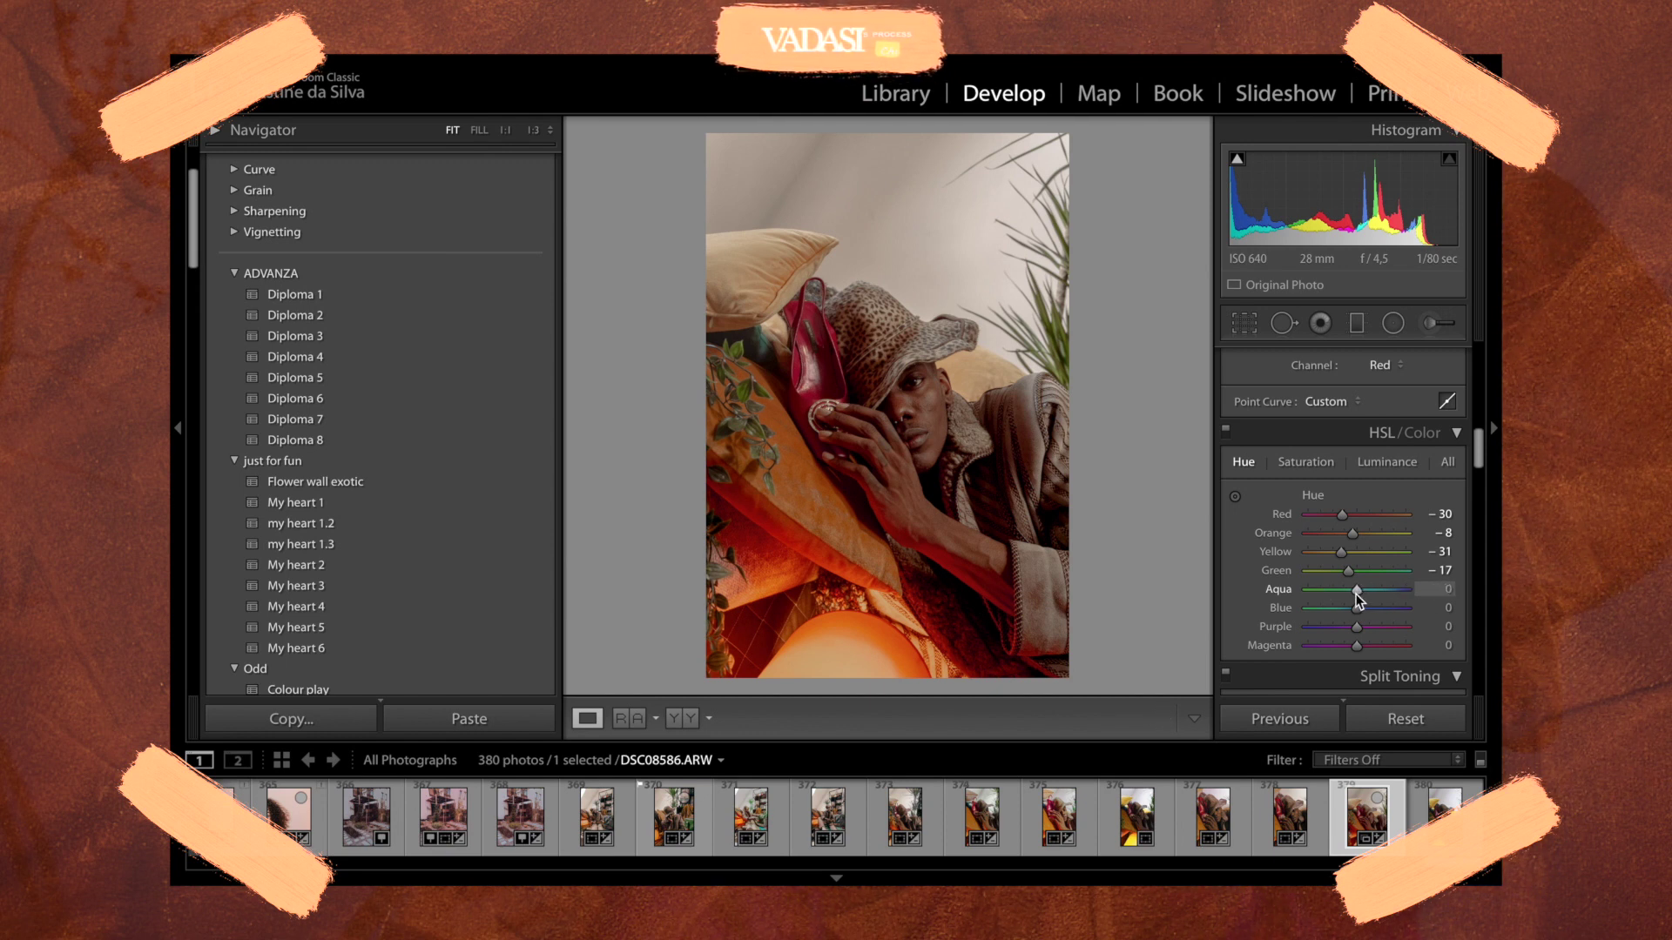
- Set the Blue hue to −2 and the Purple hue to −9, and shift the Magenta hue slightly towards negative
mouse_move(1356, 610)
left_mouse_down()
mouse_move(1404, 609)
mouse_move(1358, 620)
left_mouse_up()
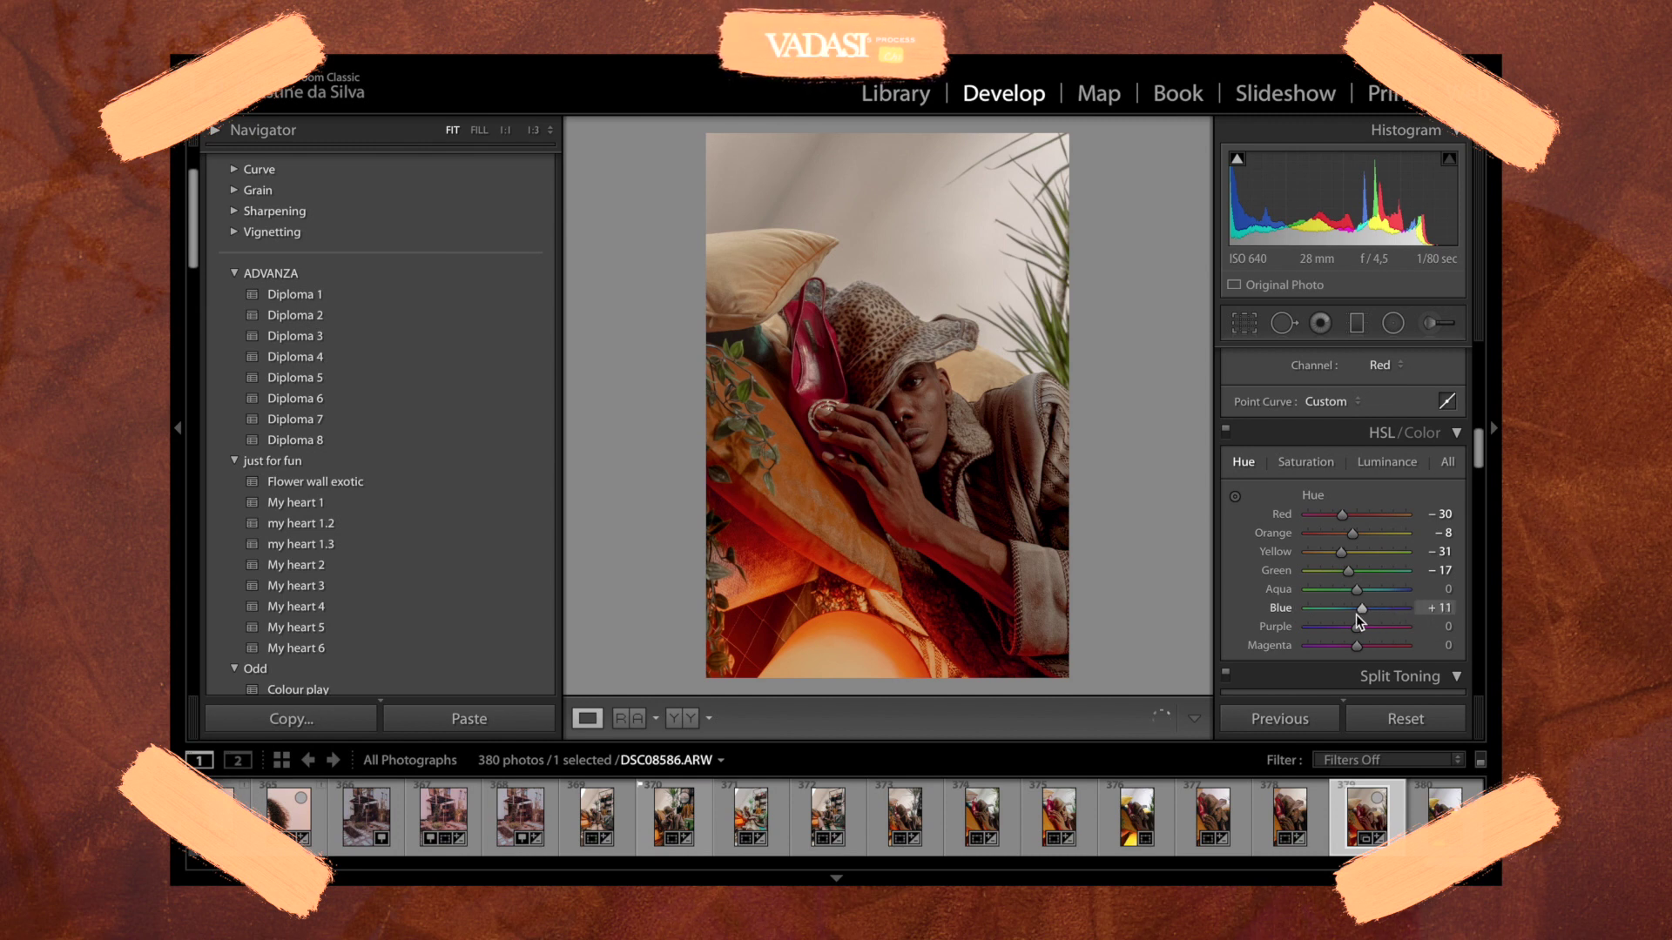
left_click(1358, 627)
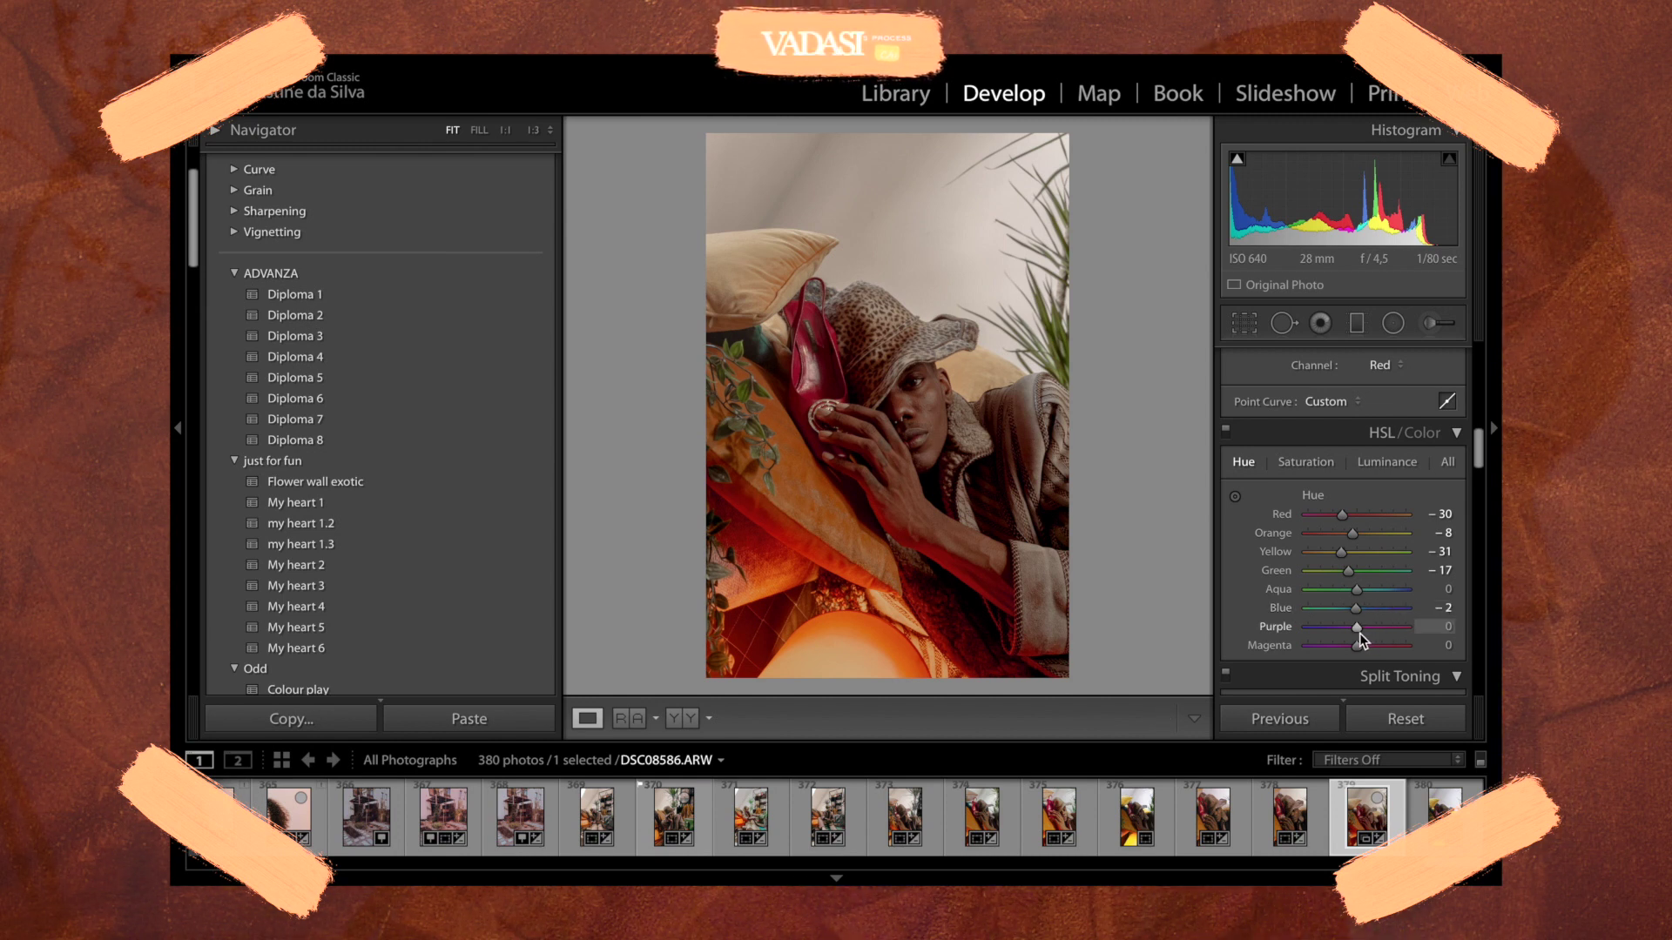
left_click_drag(1404, 635, 1357, 631)
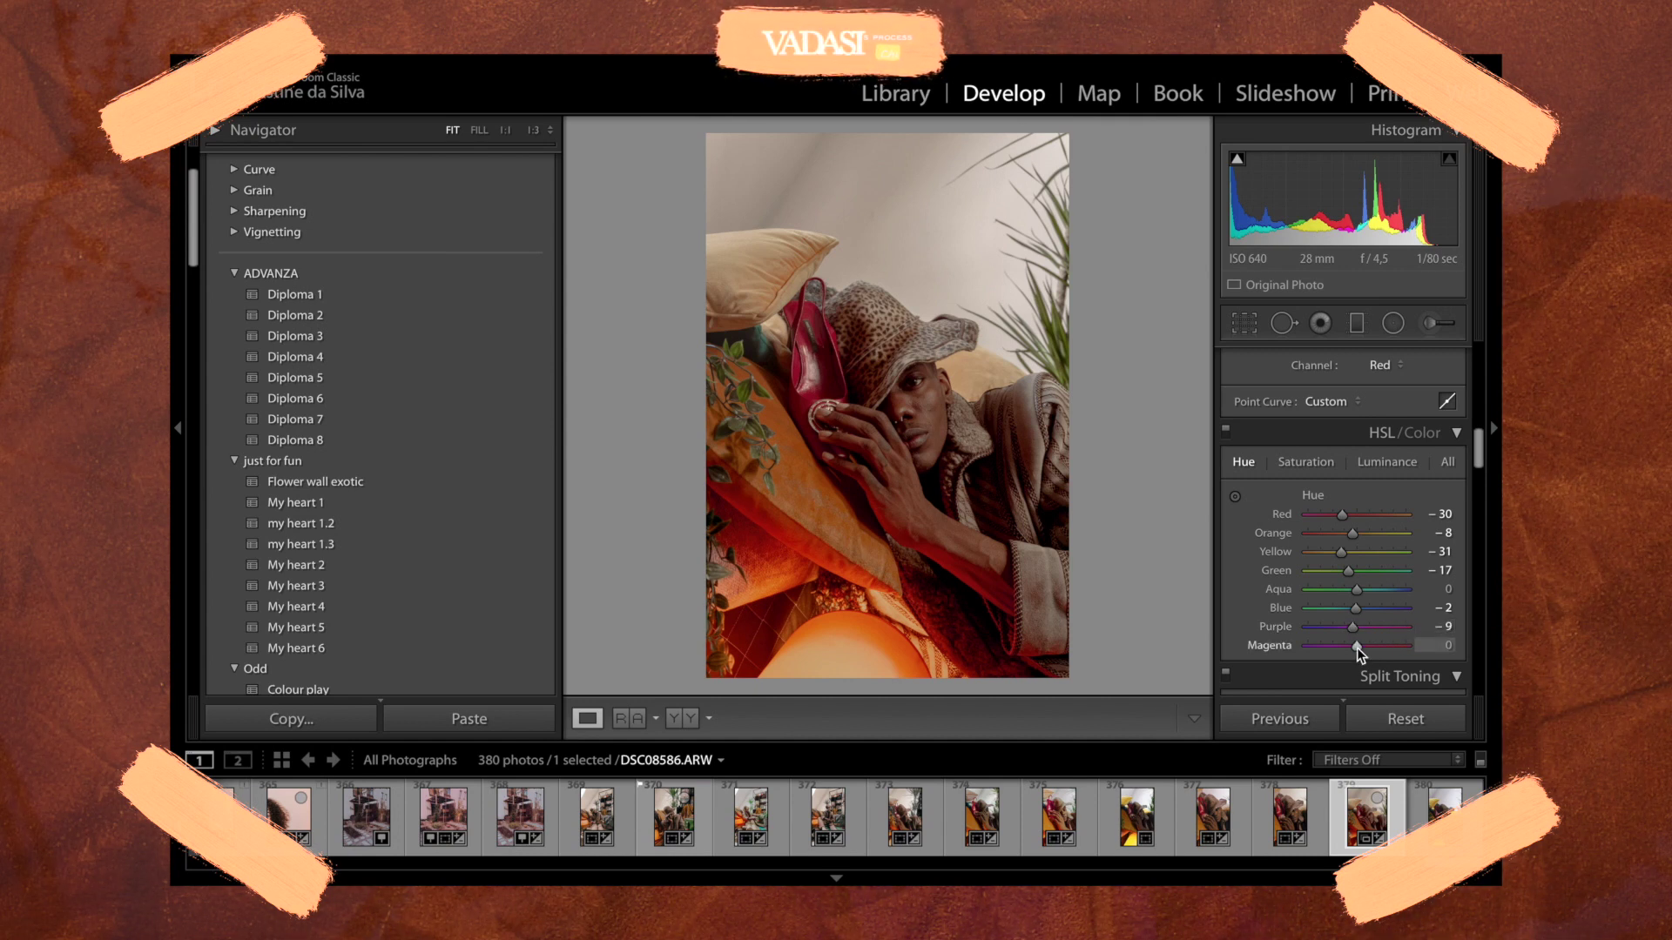
left_click_drag(1393, 650, 1352, 650)
- Set the Orange saturation to +20 and the Red saturation to −89
left_click(1325, 470)
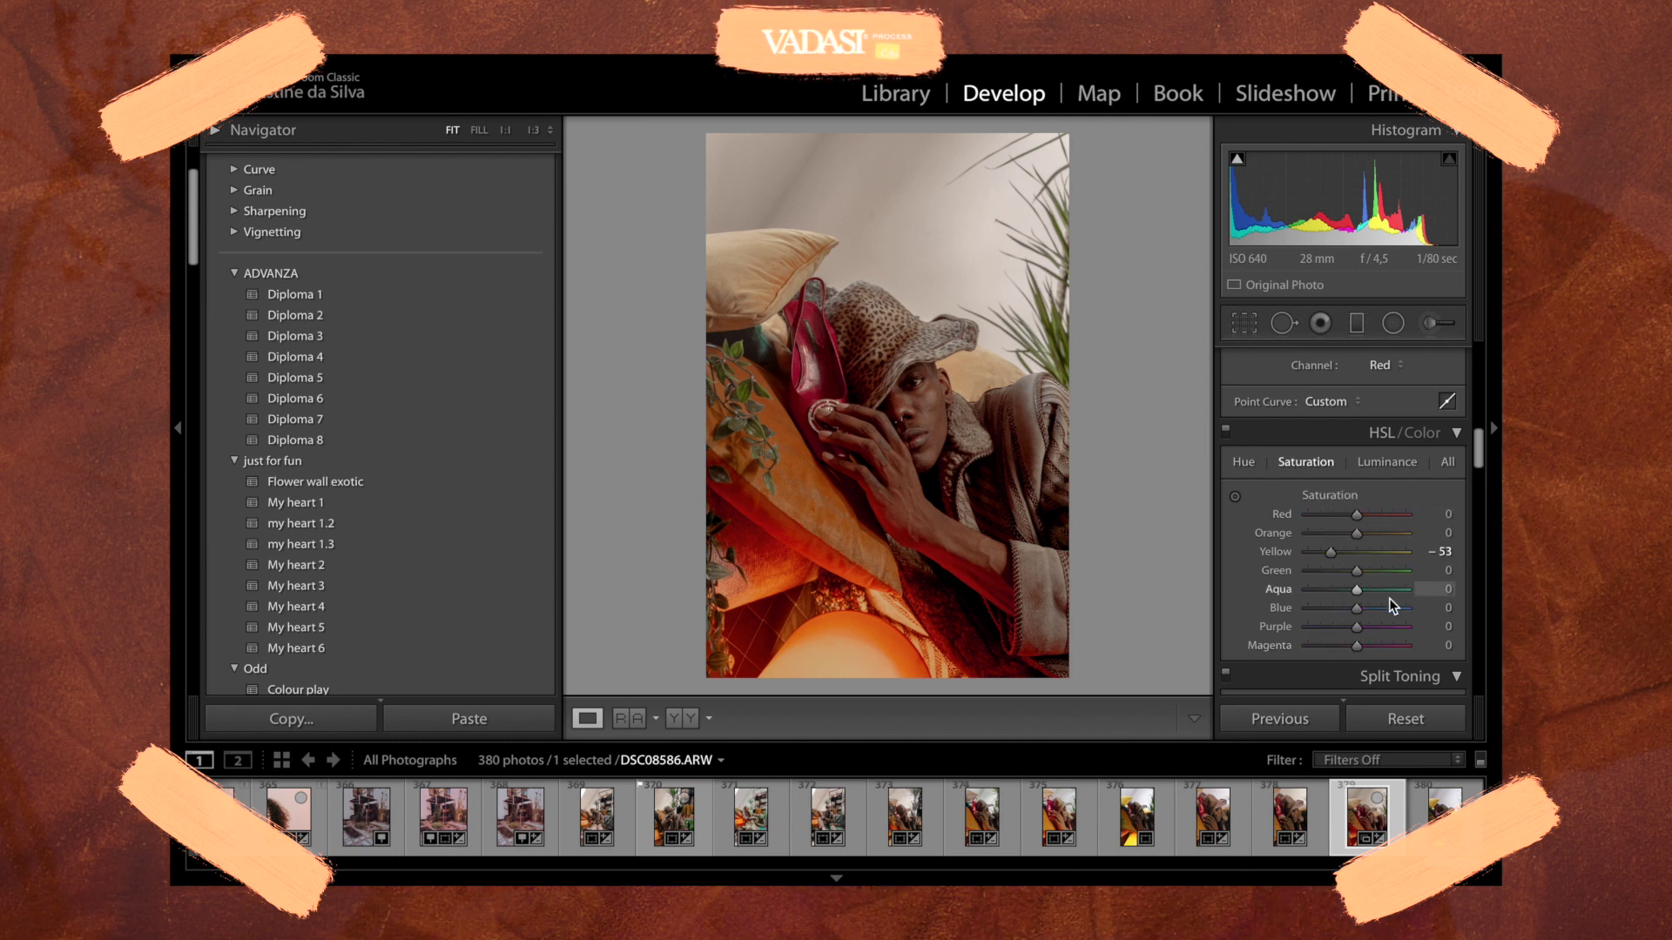
left_click_drag(1357, 535, 1284, 520)
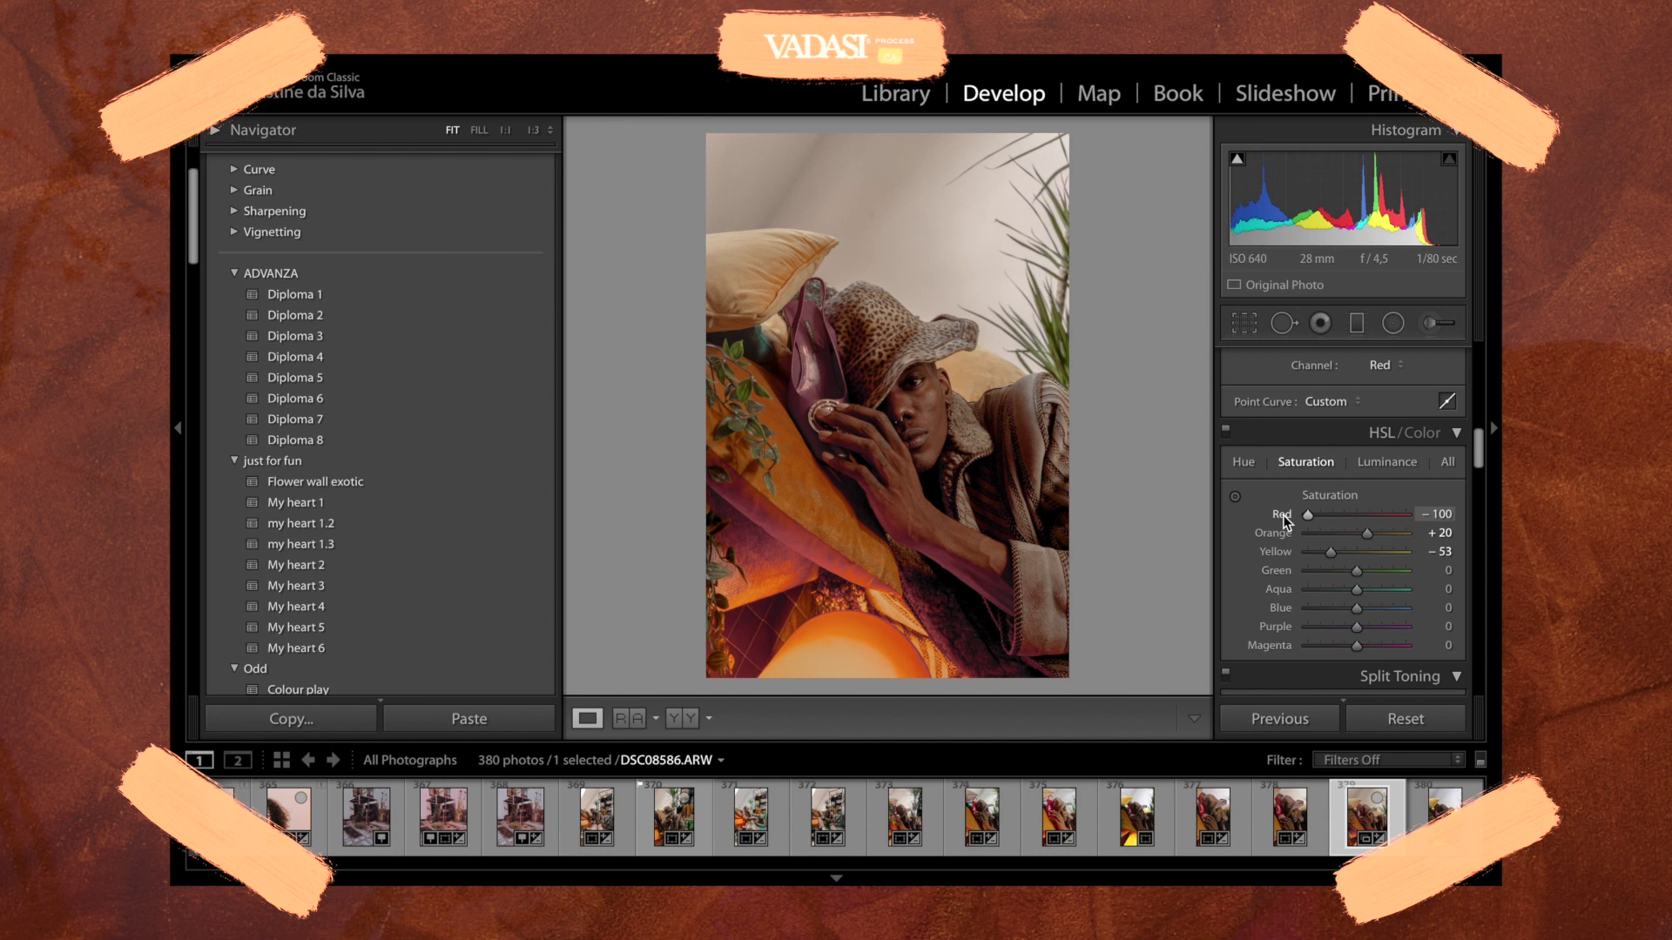
mouse_move(1282, 515)
left_mouse_down()
mouse_move(1398, 514)
mouse_move(1315, 519)
left_mouse_up()
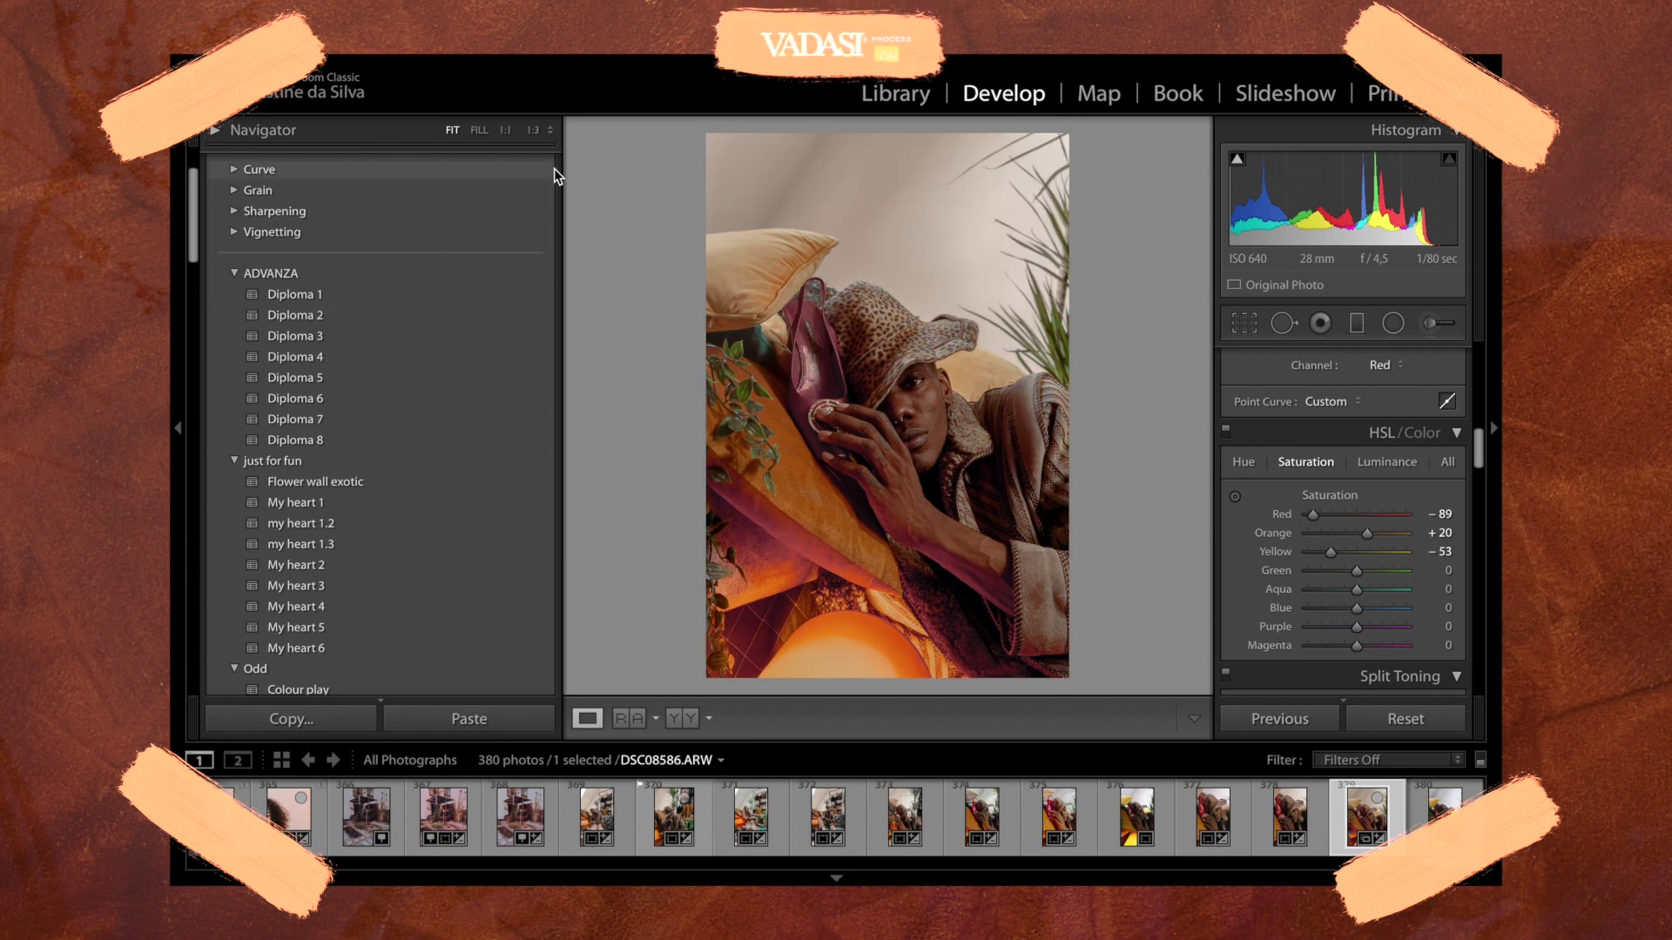
- Save the current adjustments as a develop preset named Process 1 in the just for fun group
scroll(545, 213, "up", 3)
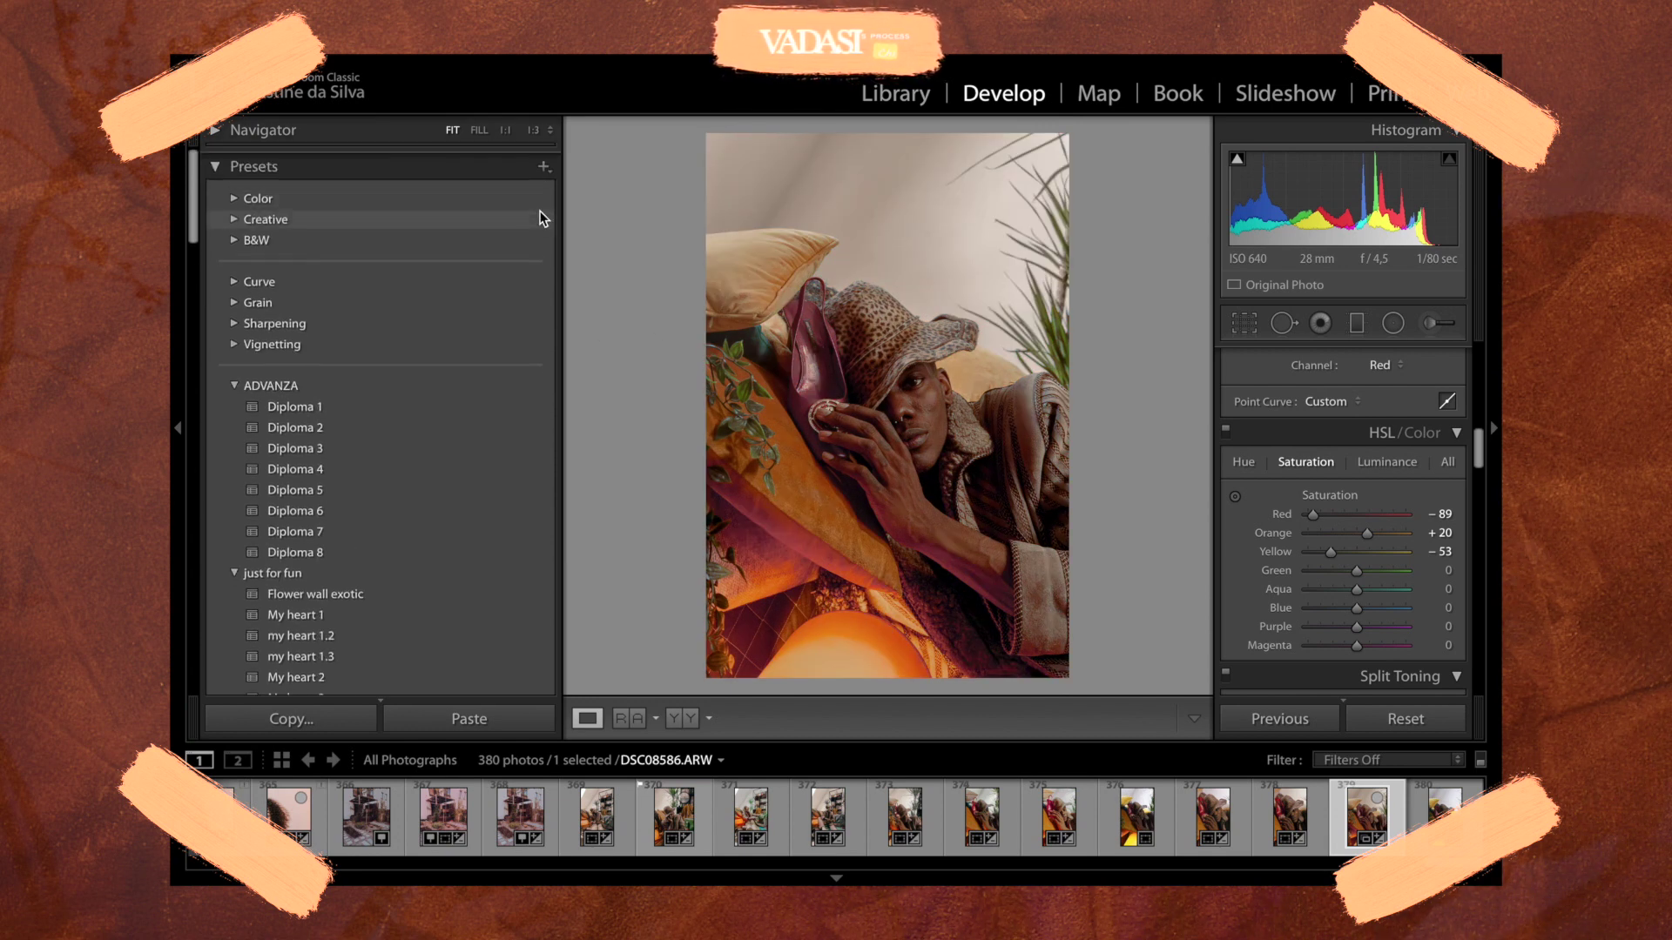
left_click(543, 166)
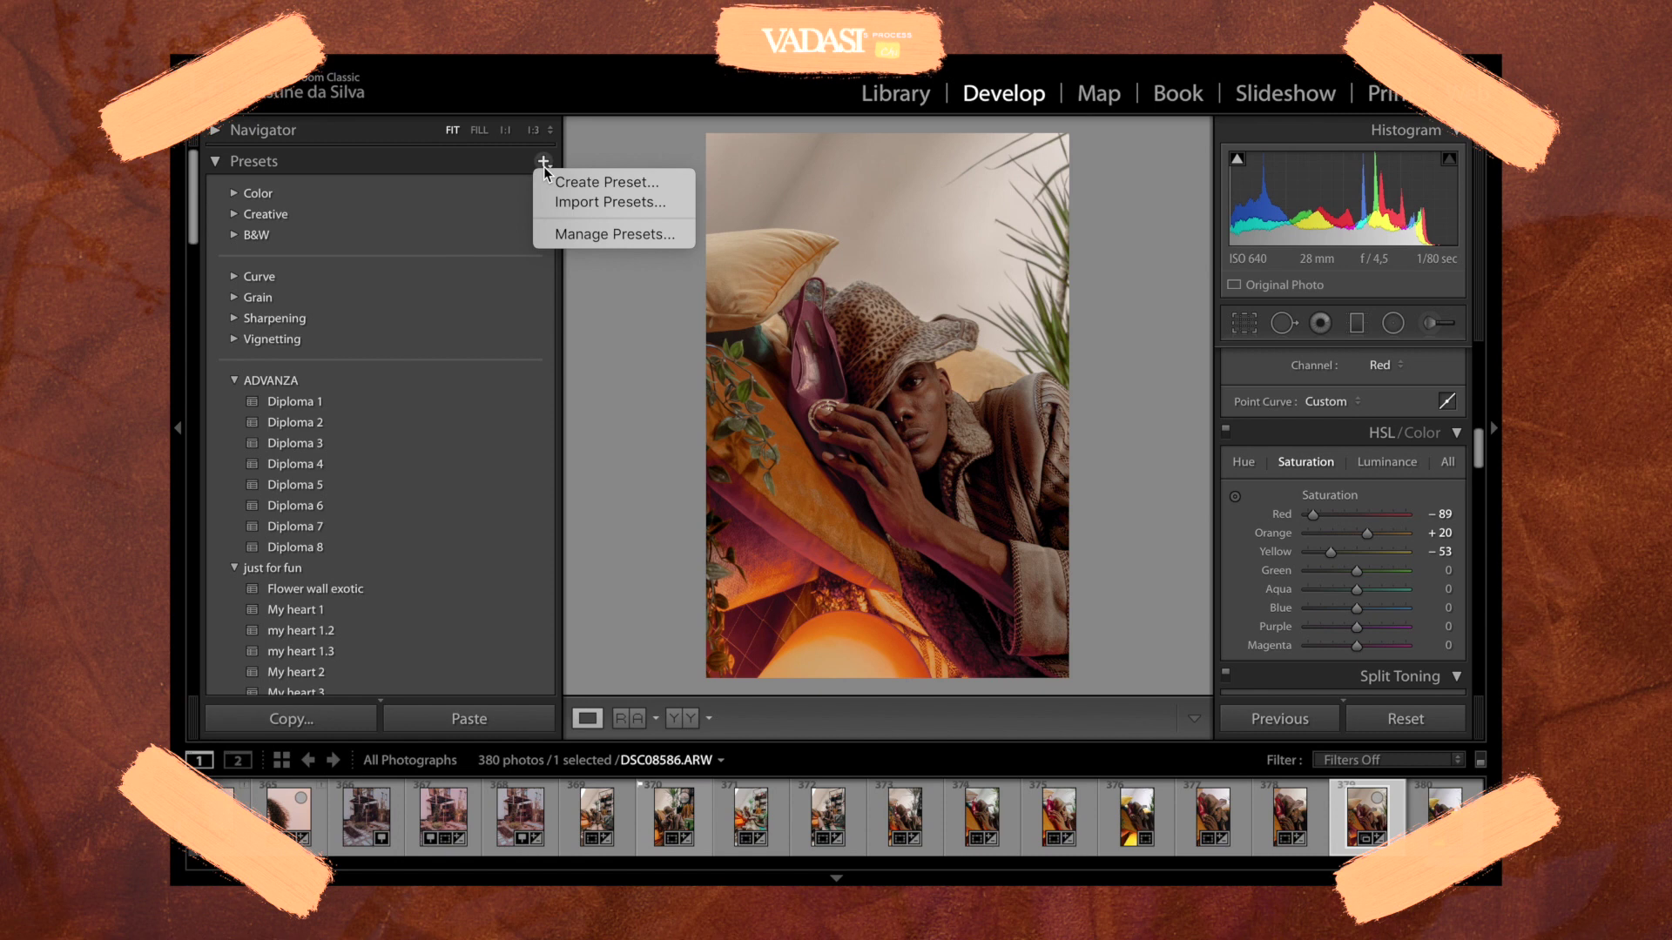
left_click(613, 183)
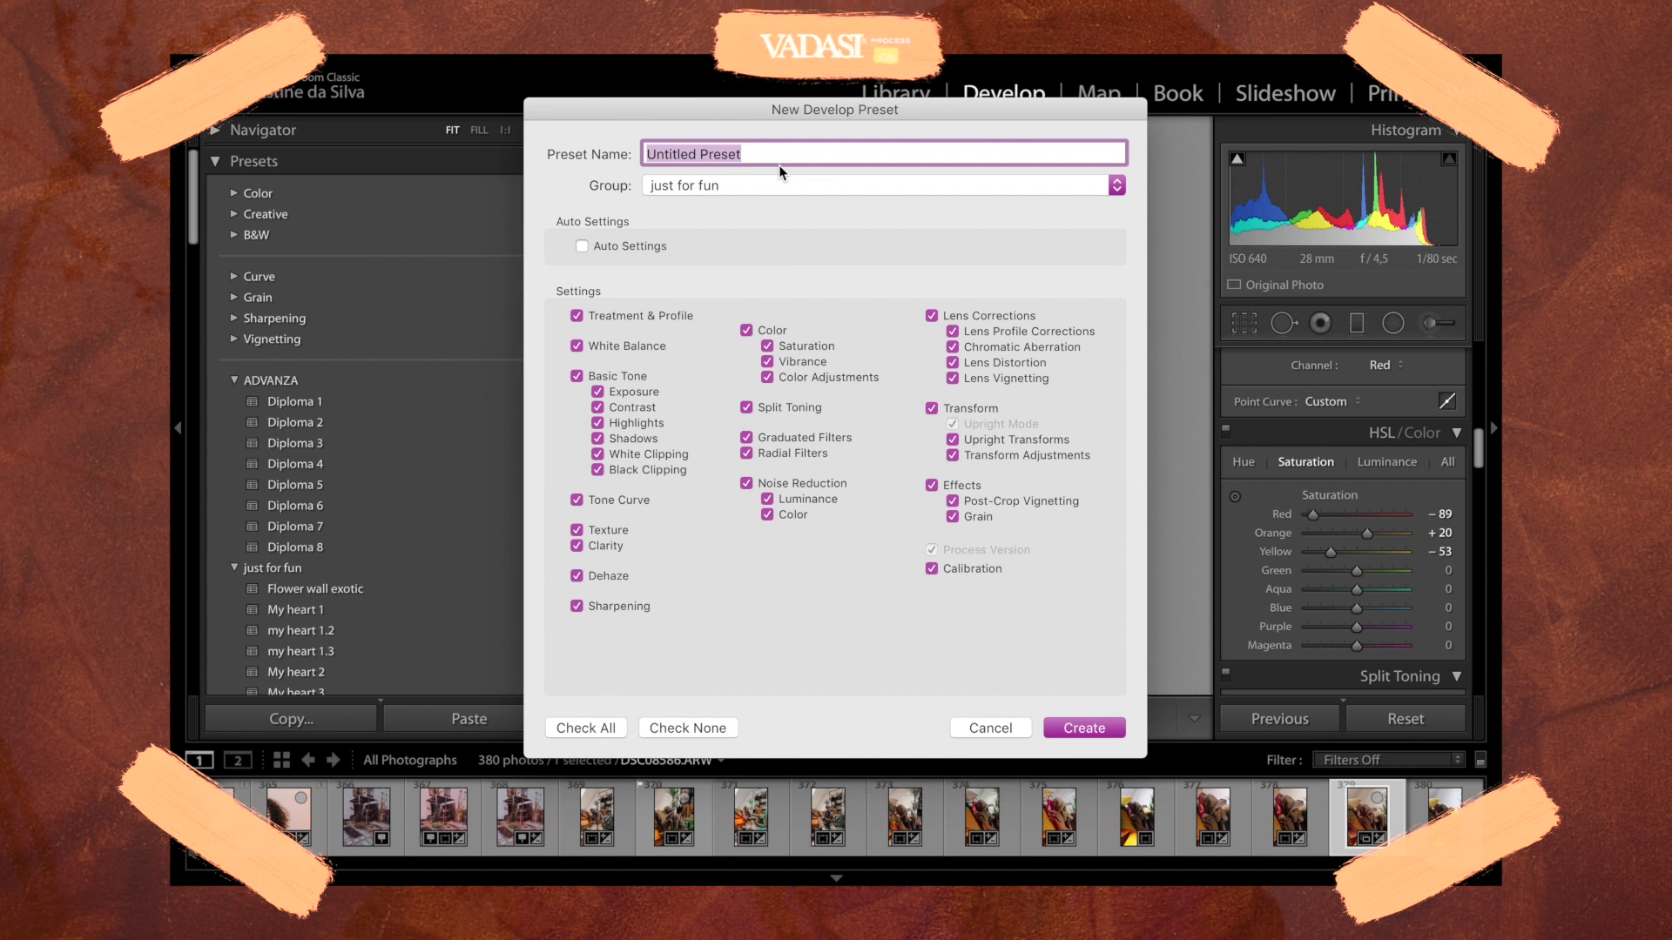
type("Process")
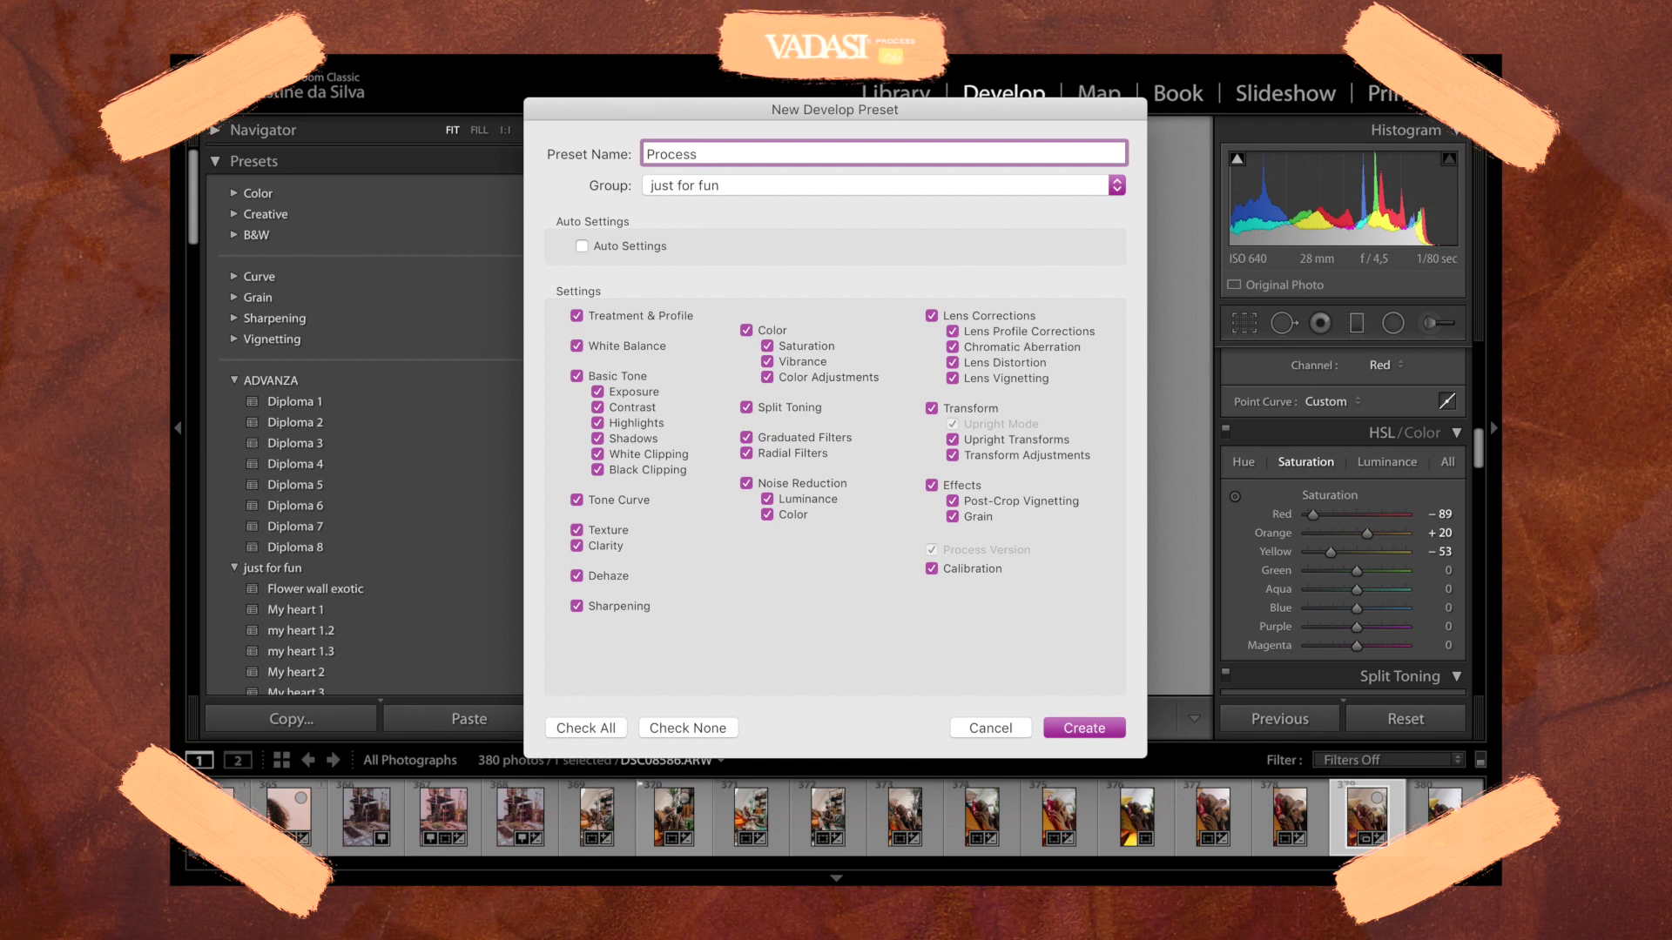
type("1")
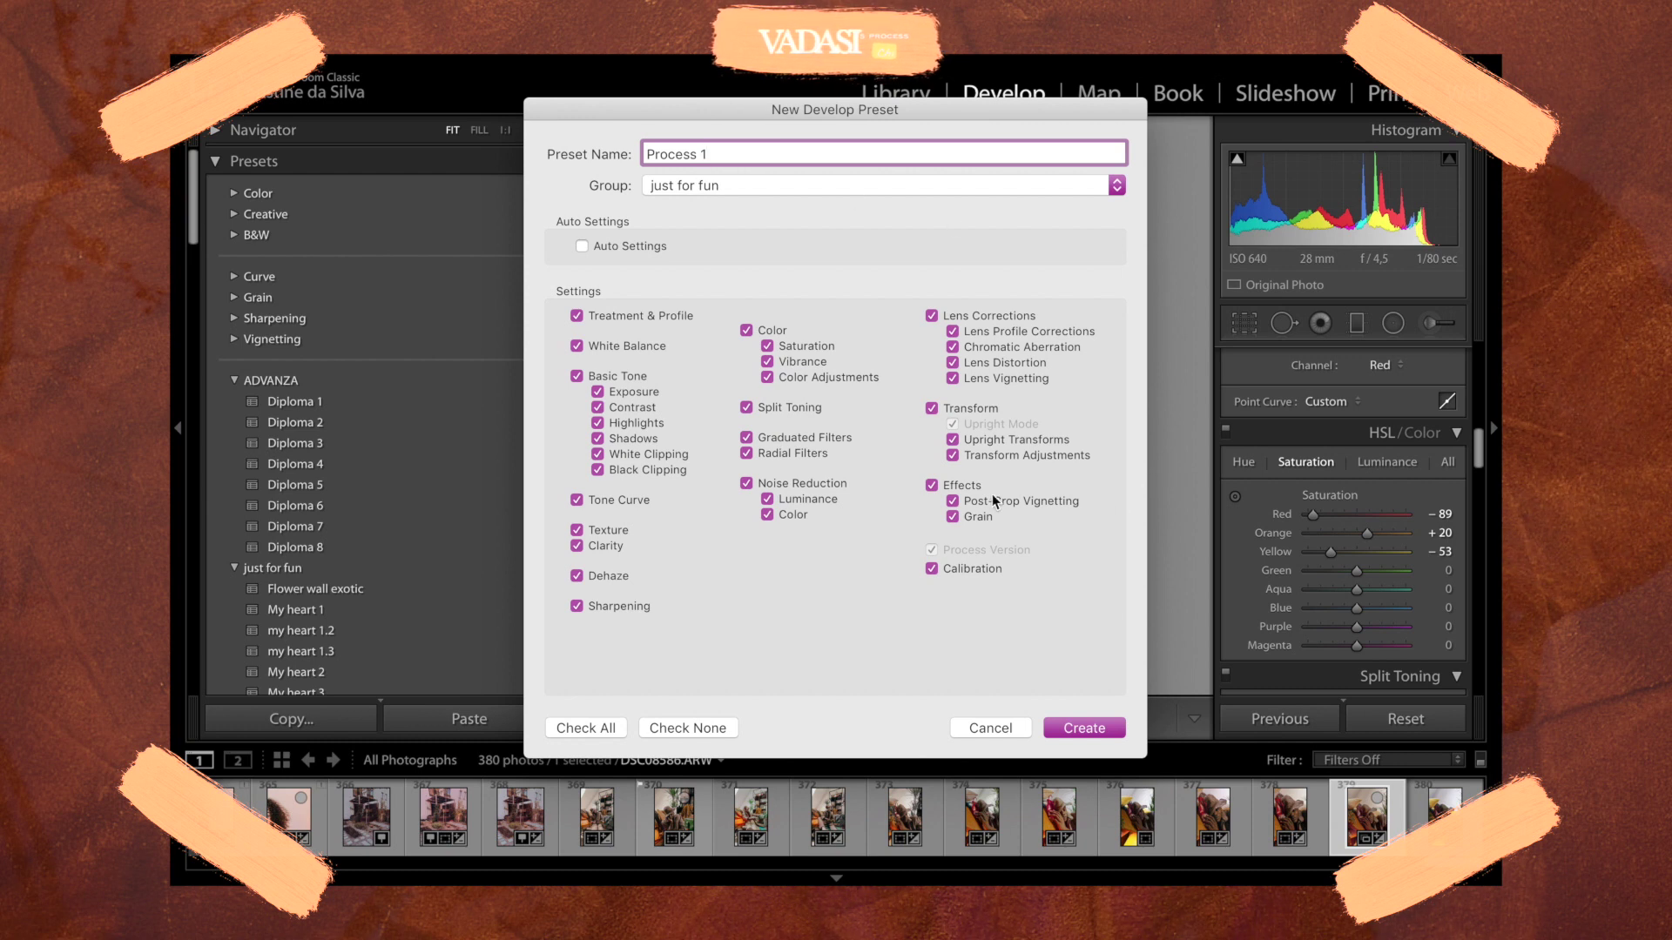
left_click(1084, 728)
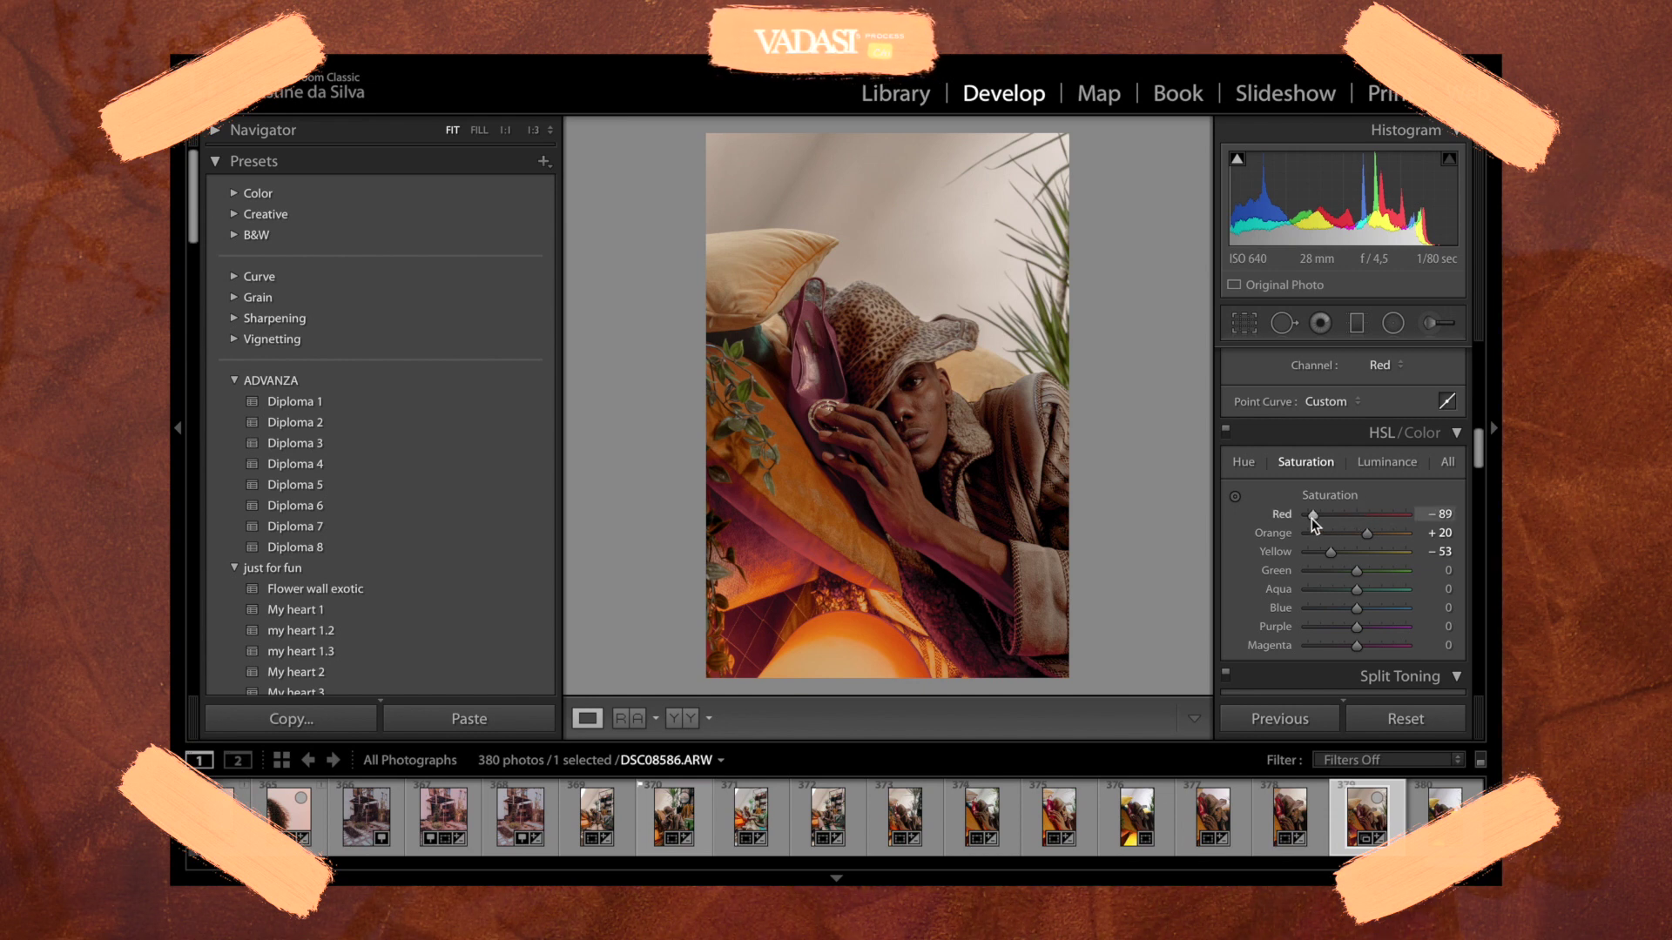
- Compare the Red saturation at −100 and +100, set it to −18, and check the face up close
left_click_drag(1399, 518, 1287, 520)
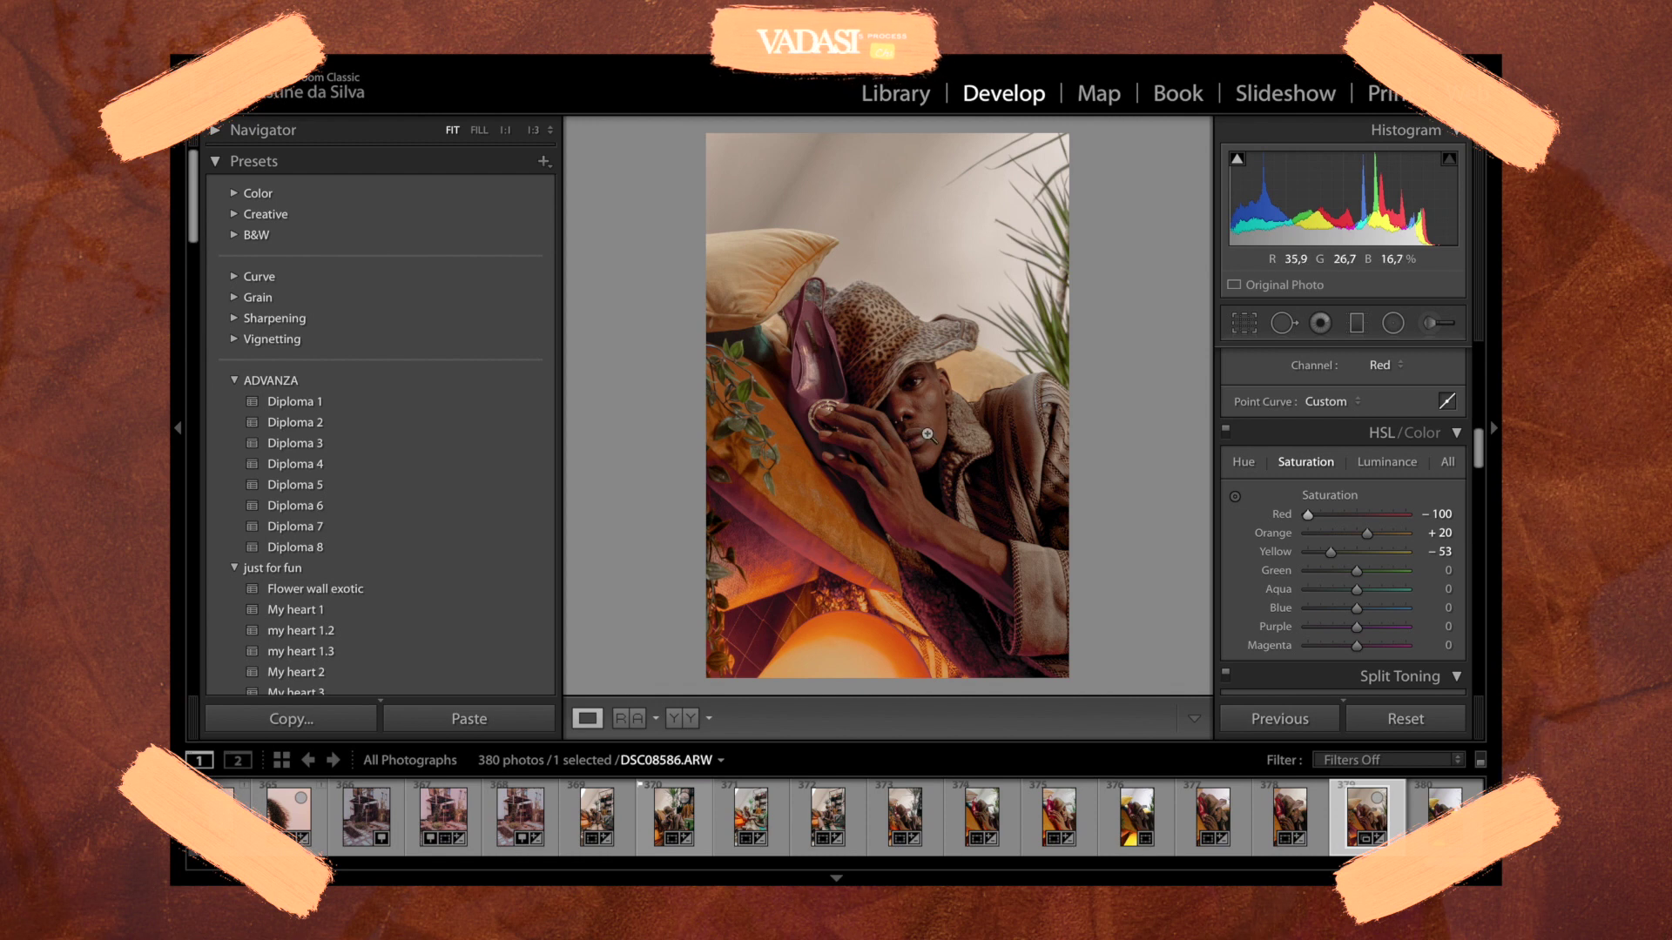
left_click_drag(1307, 514, 1446, 519)
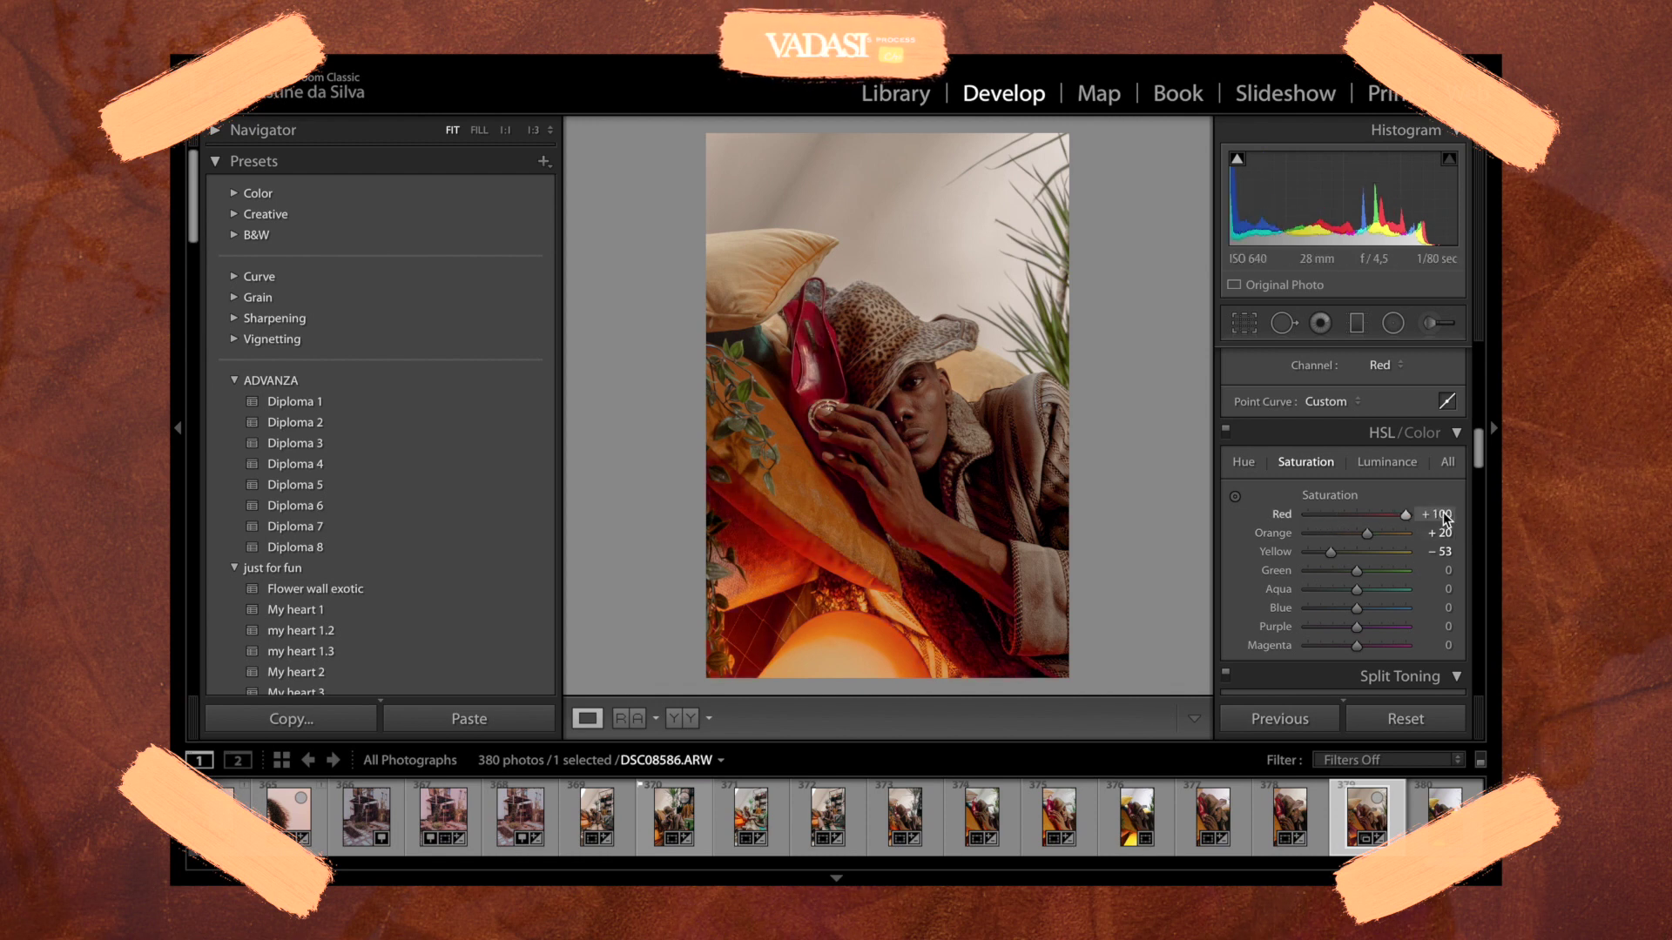
left_click_drag(1311, 515, 1446, 536)
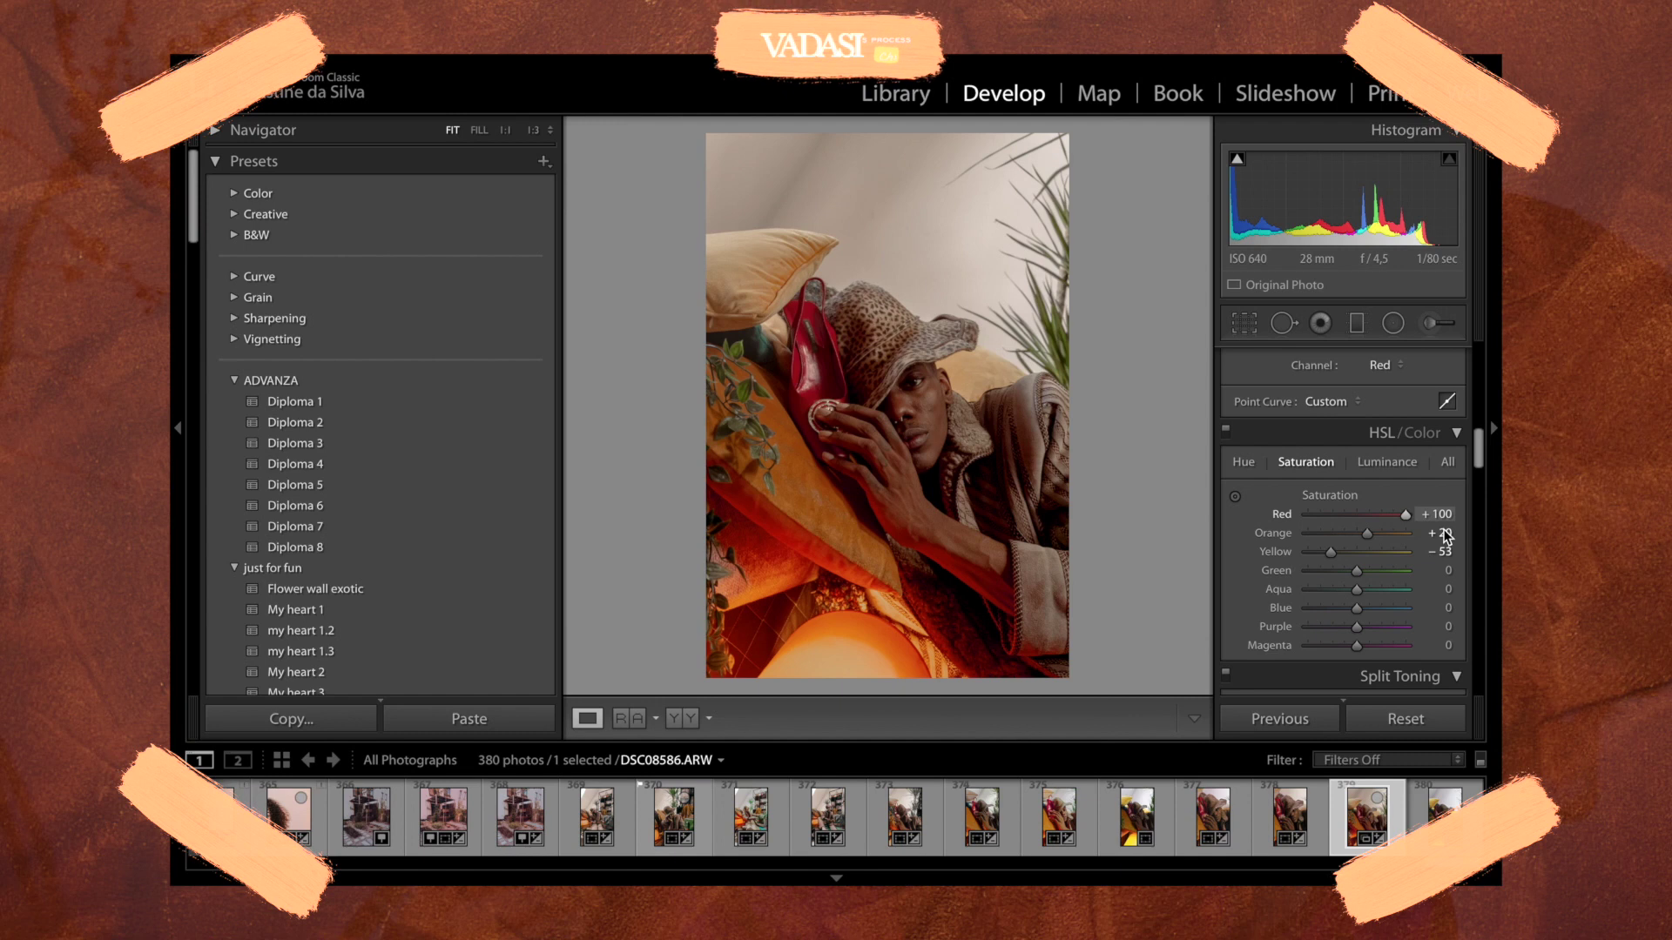
left_click_drag(1348, 514, 1349, 513)
left_click(892, 454)
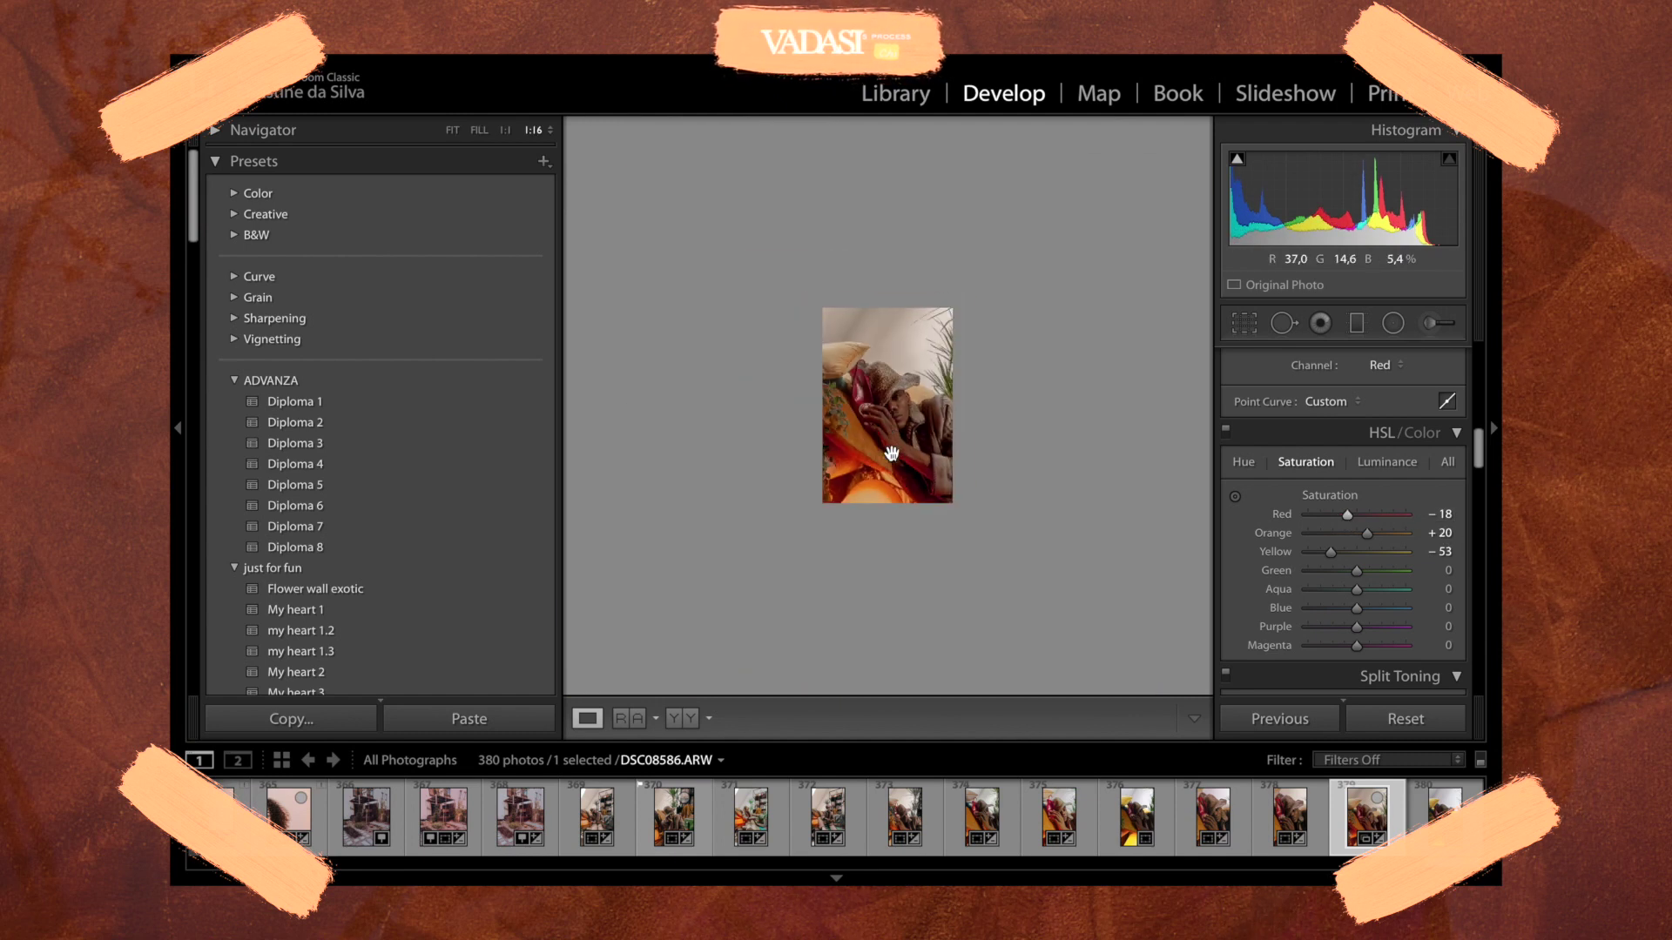
left_click_drag(889, 463, 862, 209)
left_click_drag(1072, 438, 1007, 388)
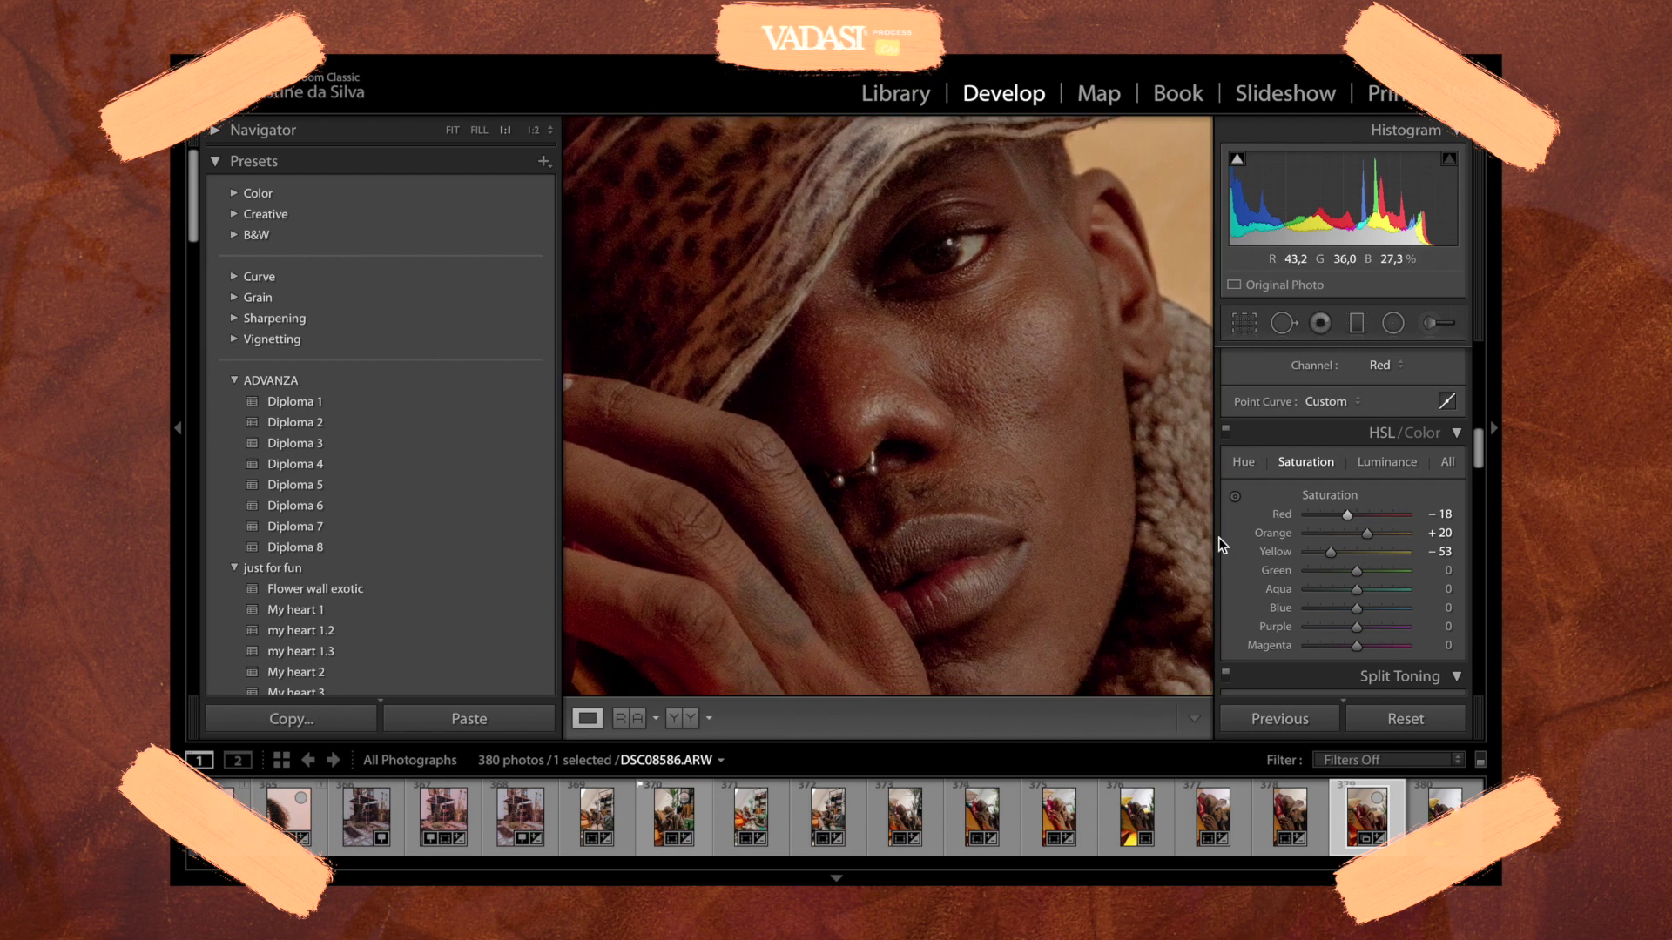
- Compare the Red saturation extremes, set it to −89, and check the result across the whole portrait
left_click_drag(1348, 514, 1471, 546)
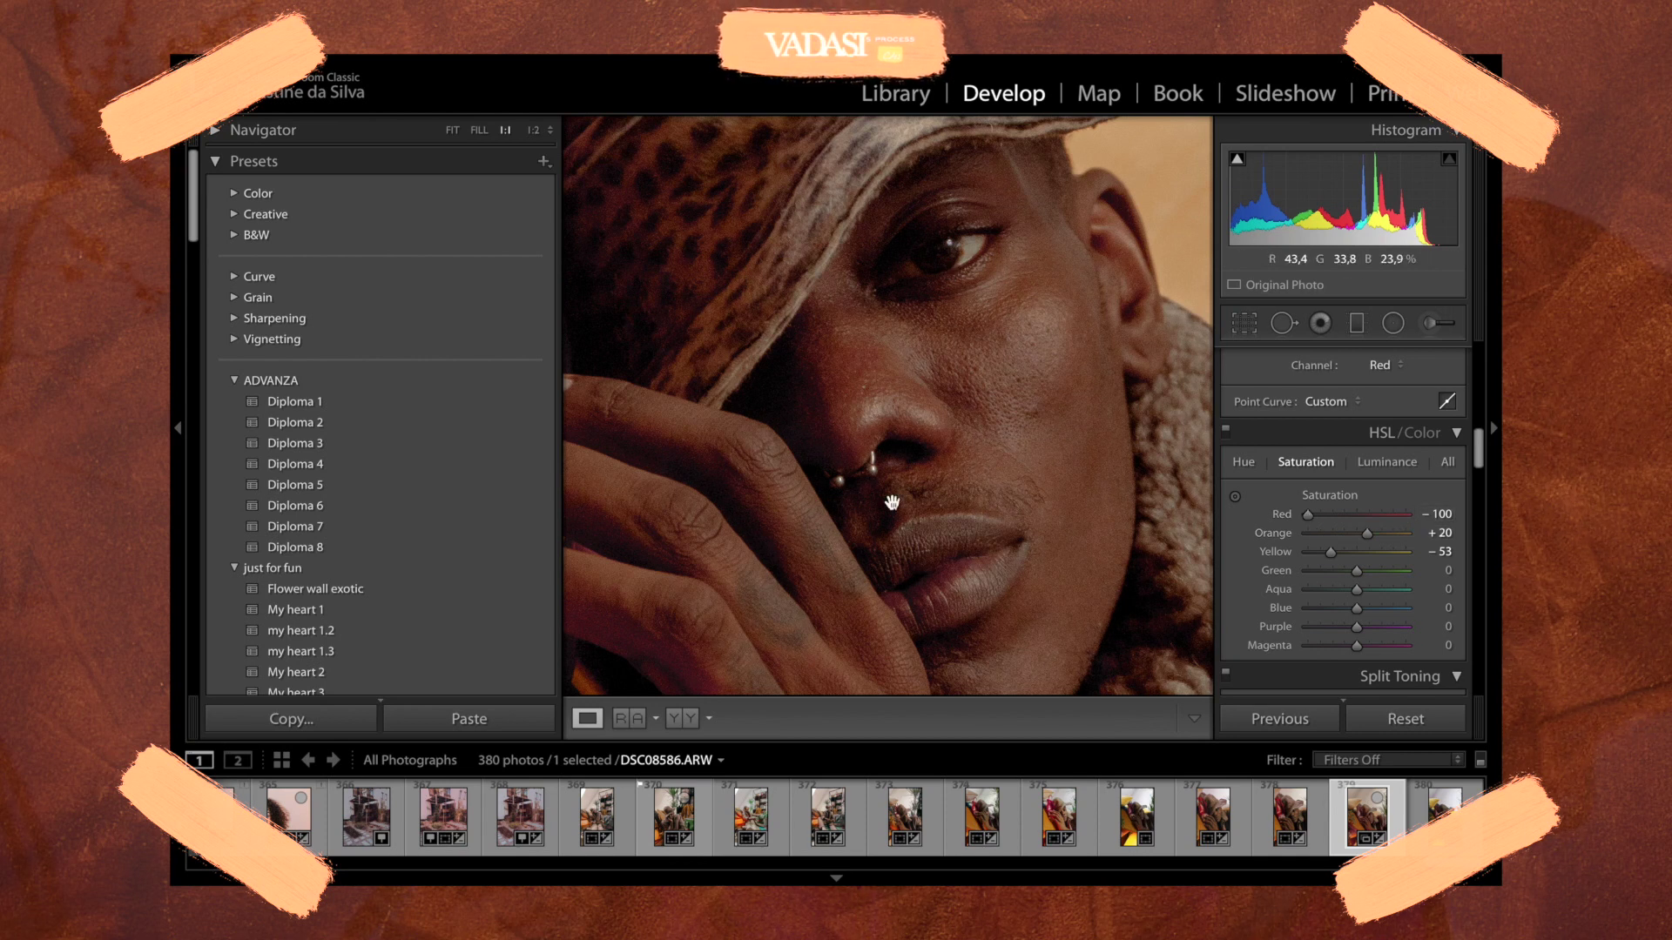
left_click_drag(1308, 516, 1315, 514)
left_click(1079, 477)
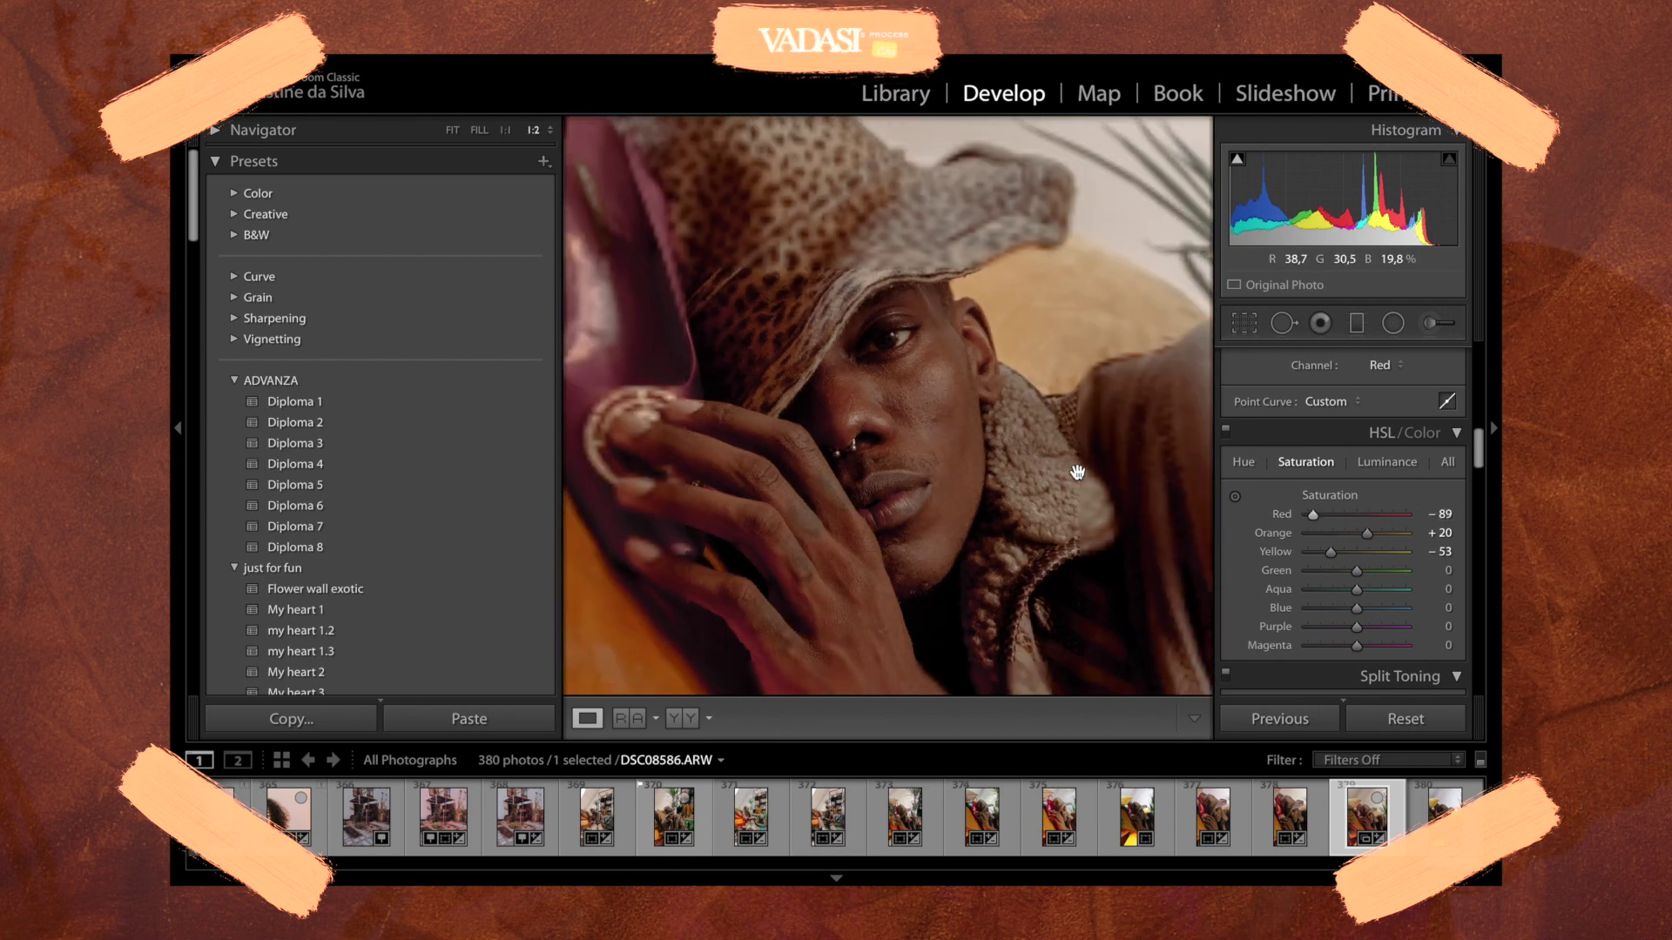
key("ctrl+minus")
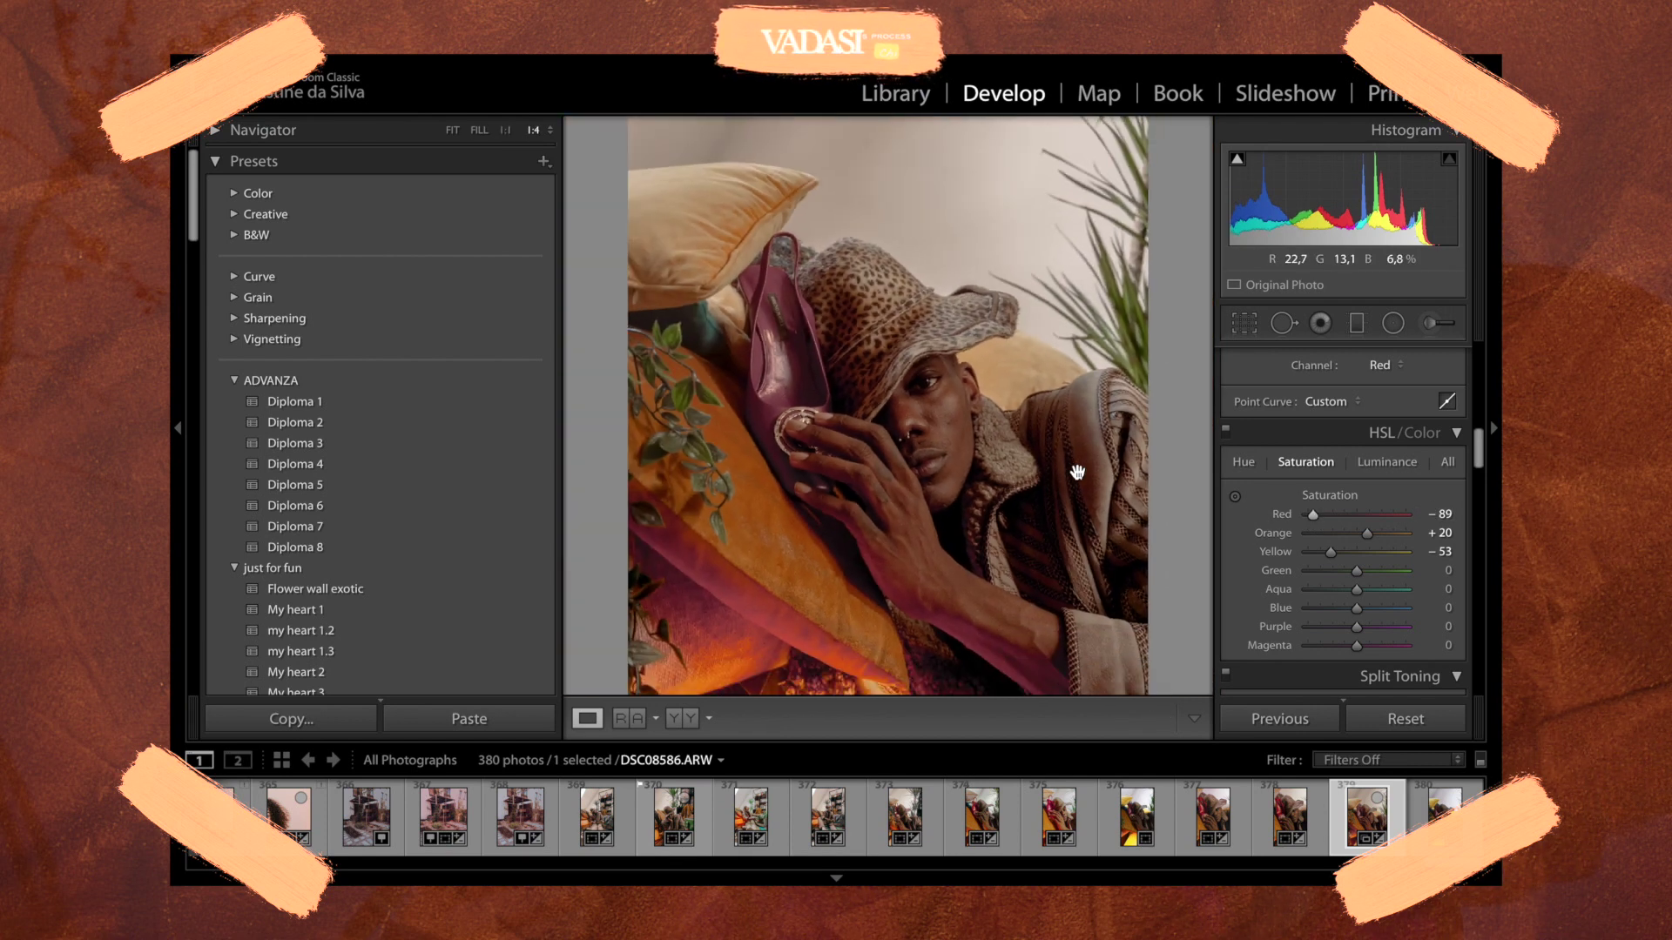
left_click_drag(1077, 472, 1078, 364)
key("ctrl+minus")
key("ctrl+plus")
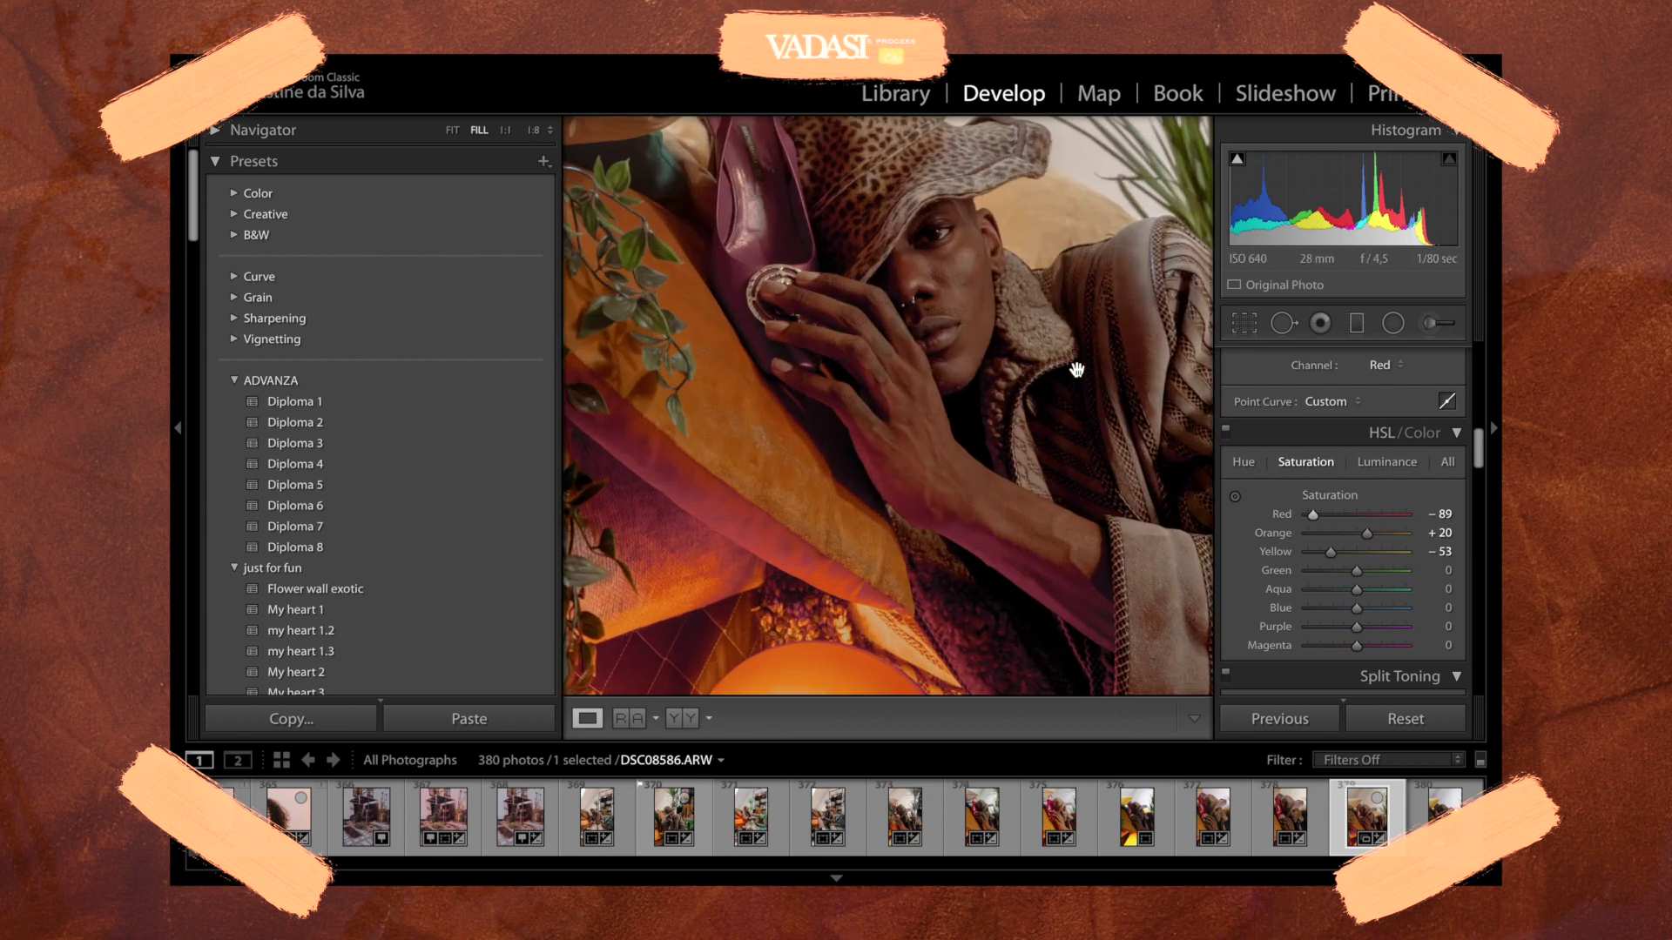
key("ctrl+minus")
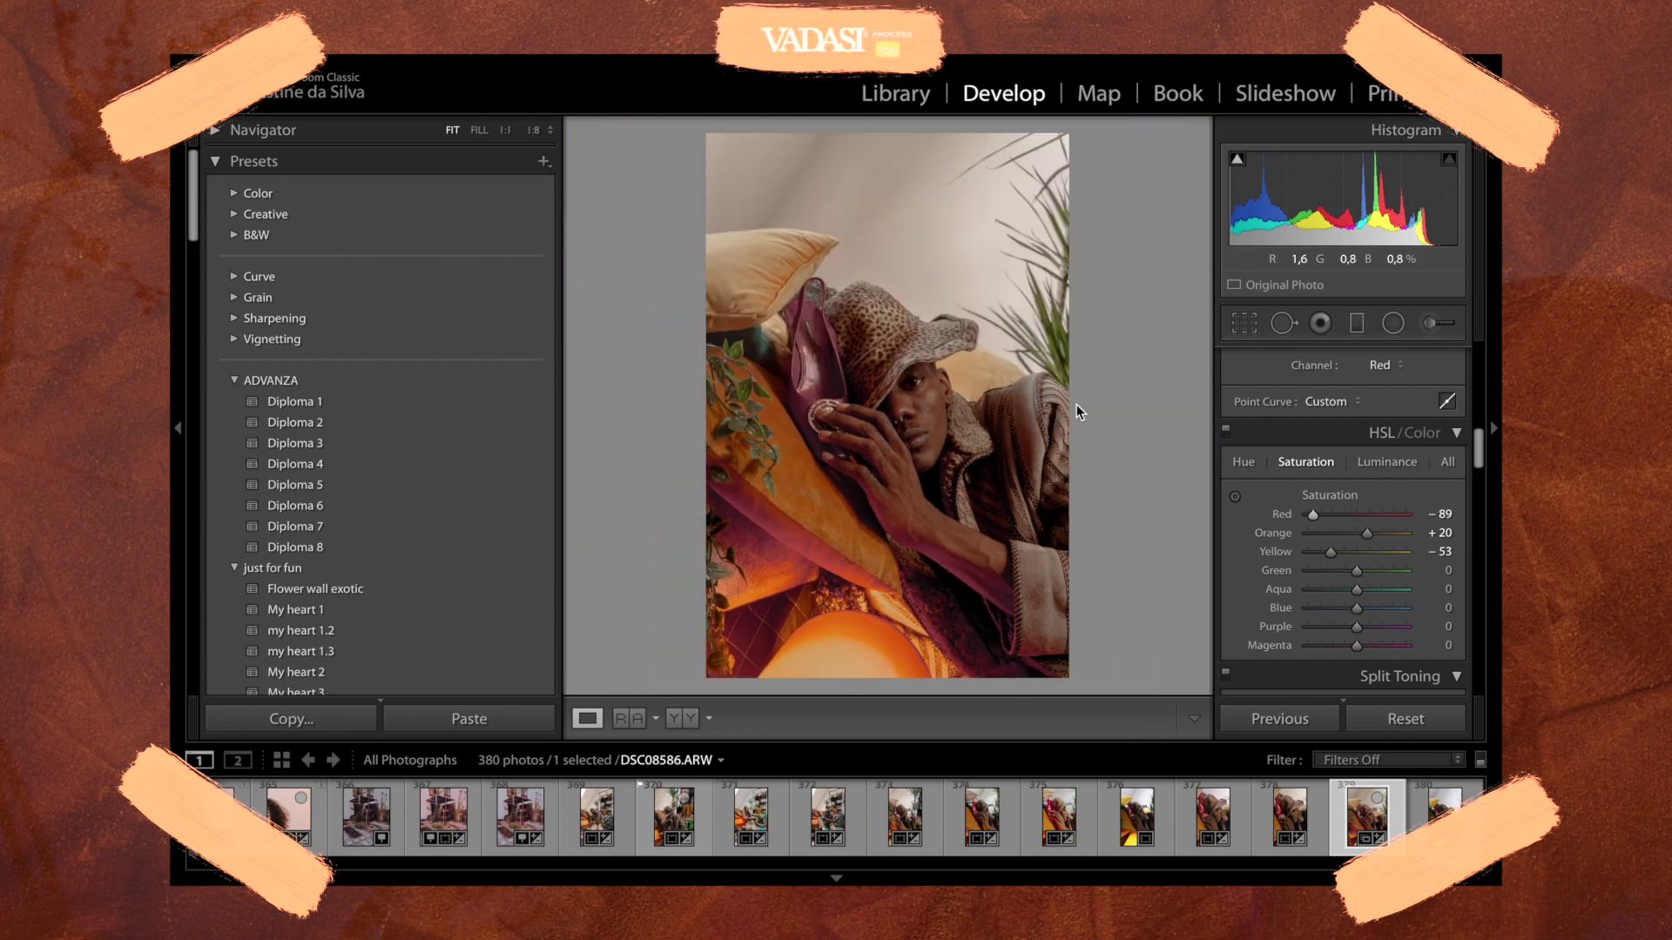
- Compare the Orange luminance at +100 and −100, and set it to +30
left_click(1387, 461)
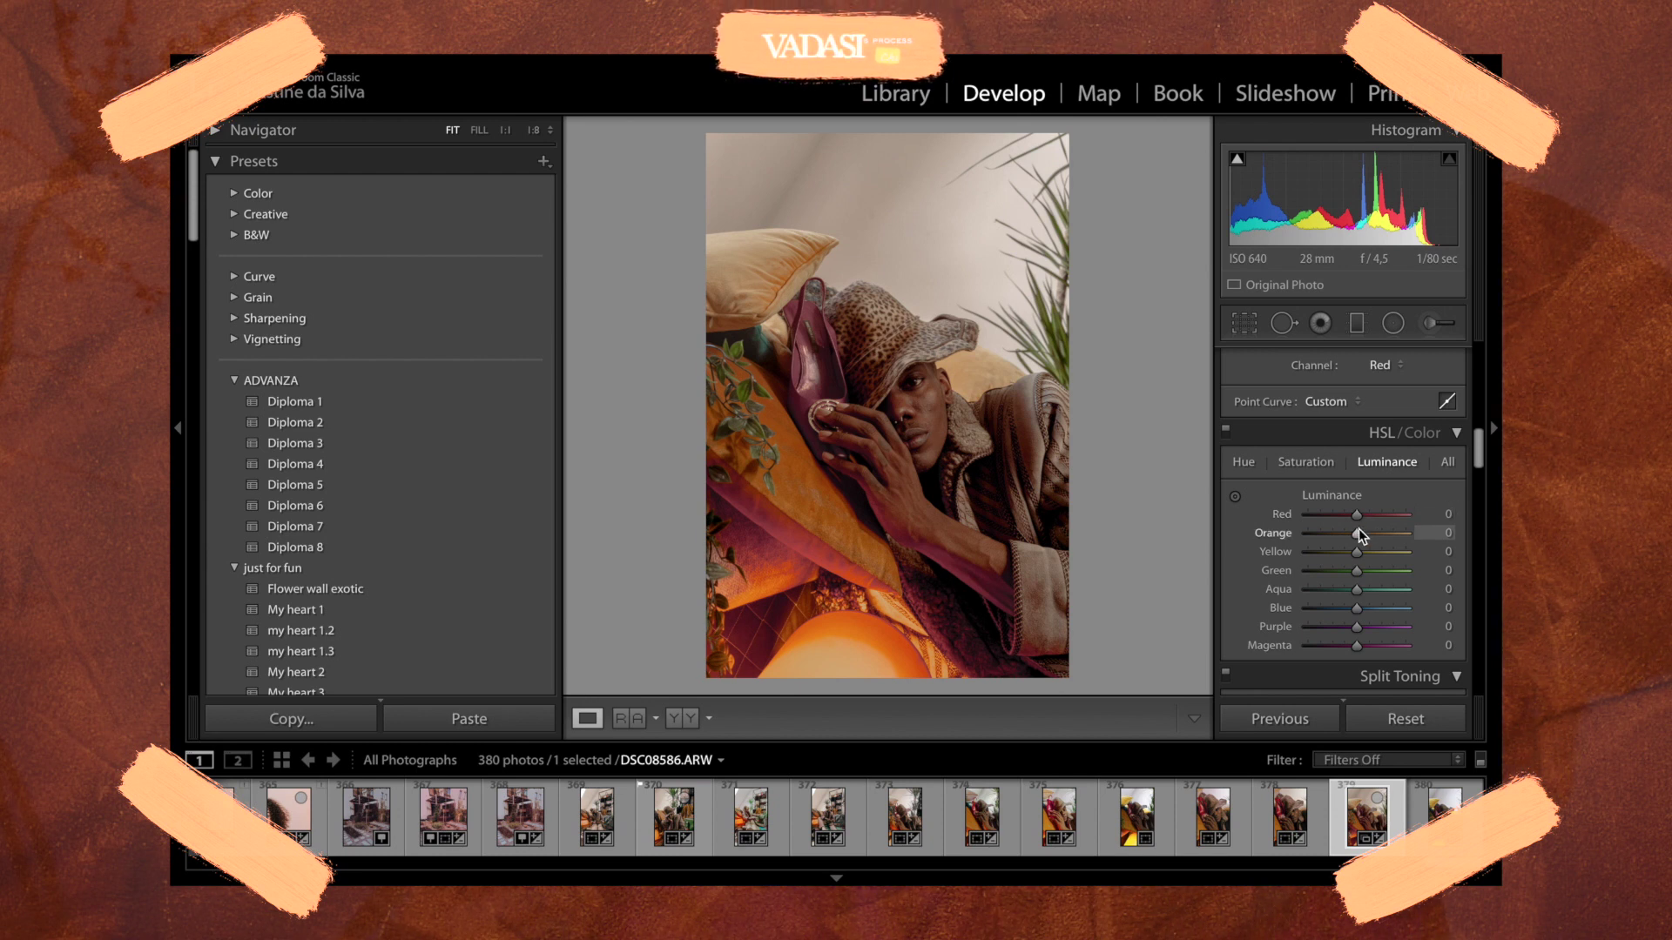
left_click_drag(1374, 540, 1418, 535)
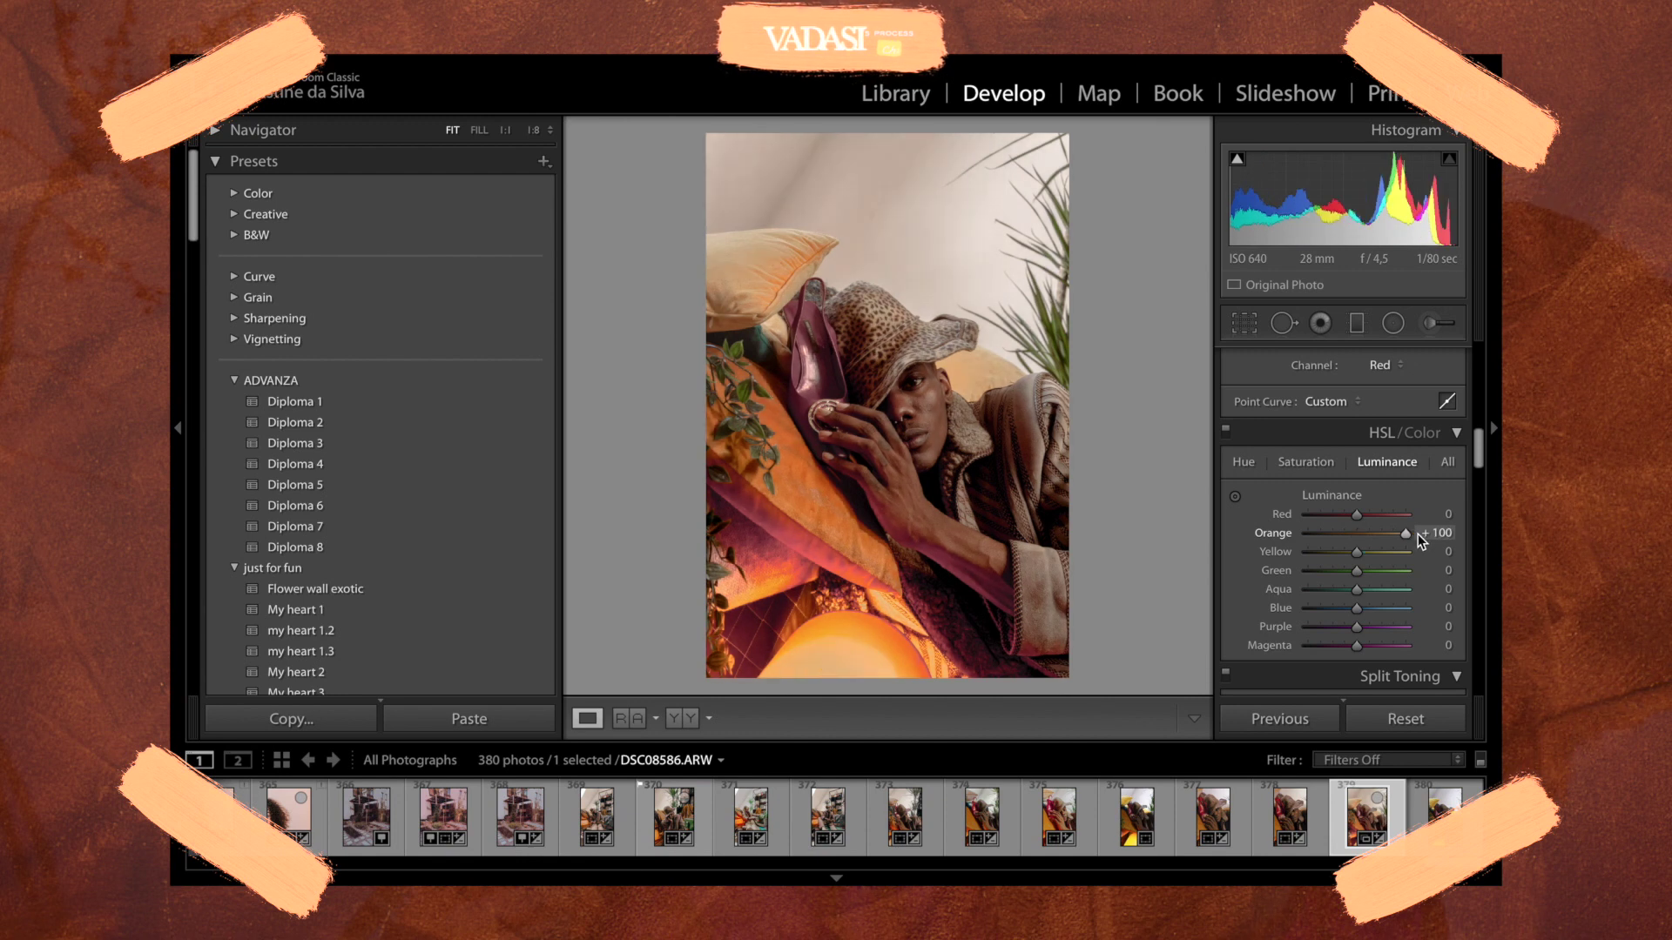
double_click(1255, 541)
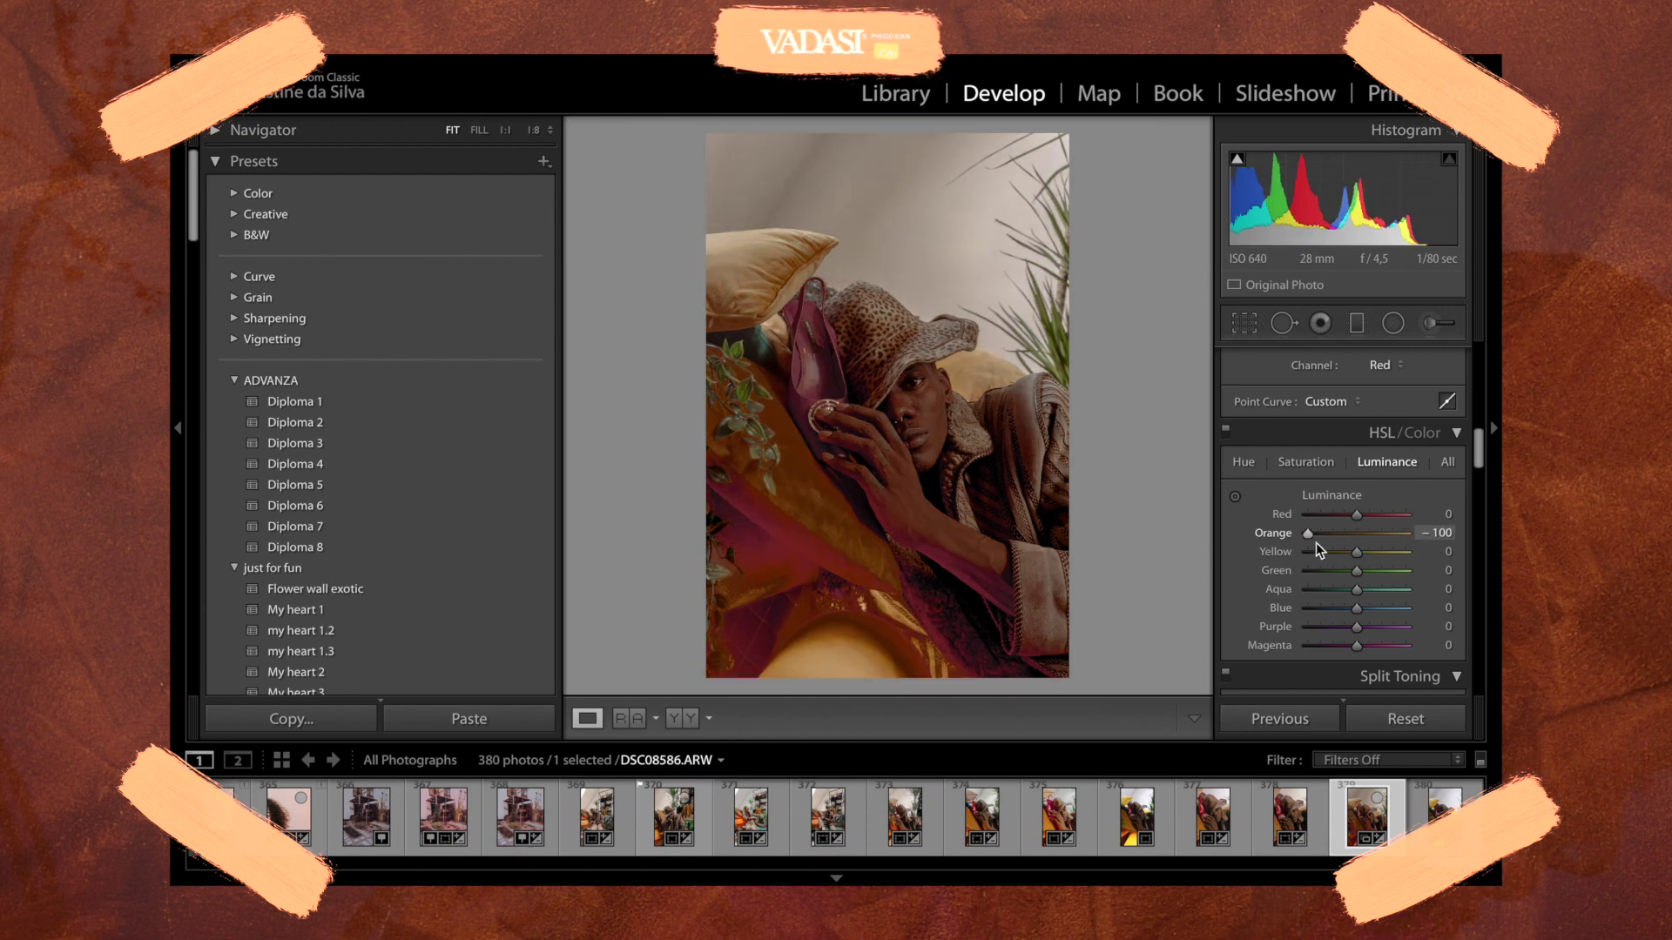
left_click_drag(1357, 535, 1374, 554)
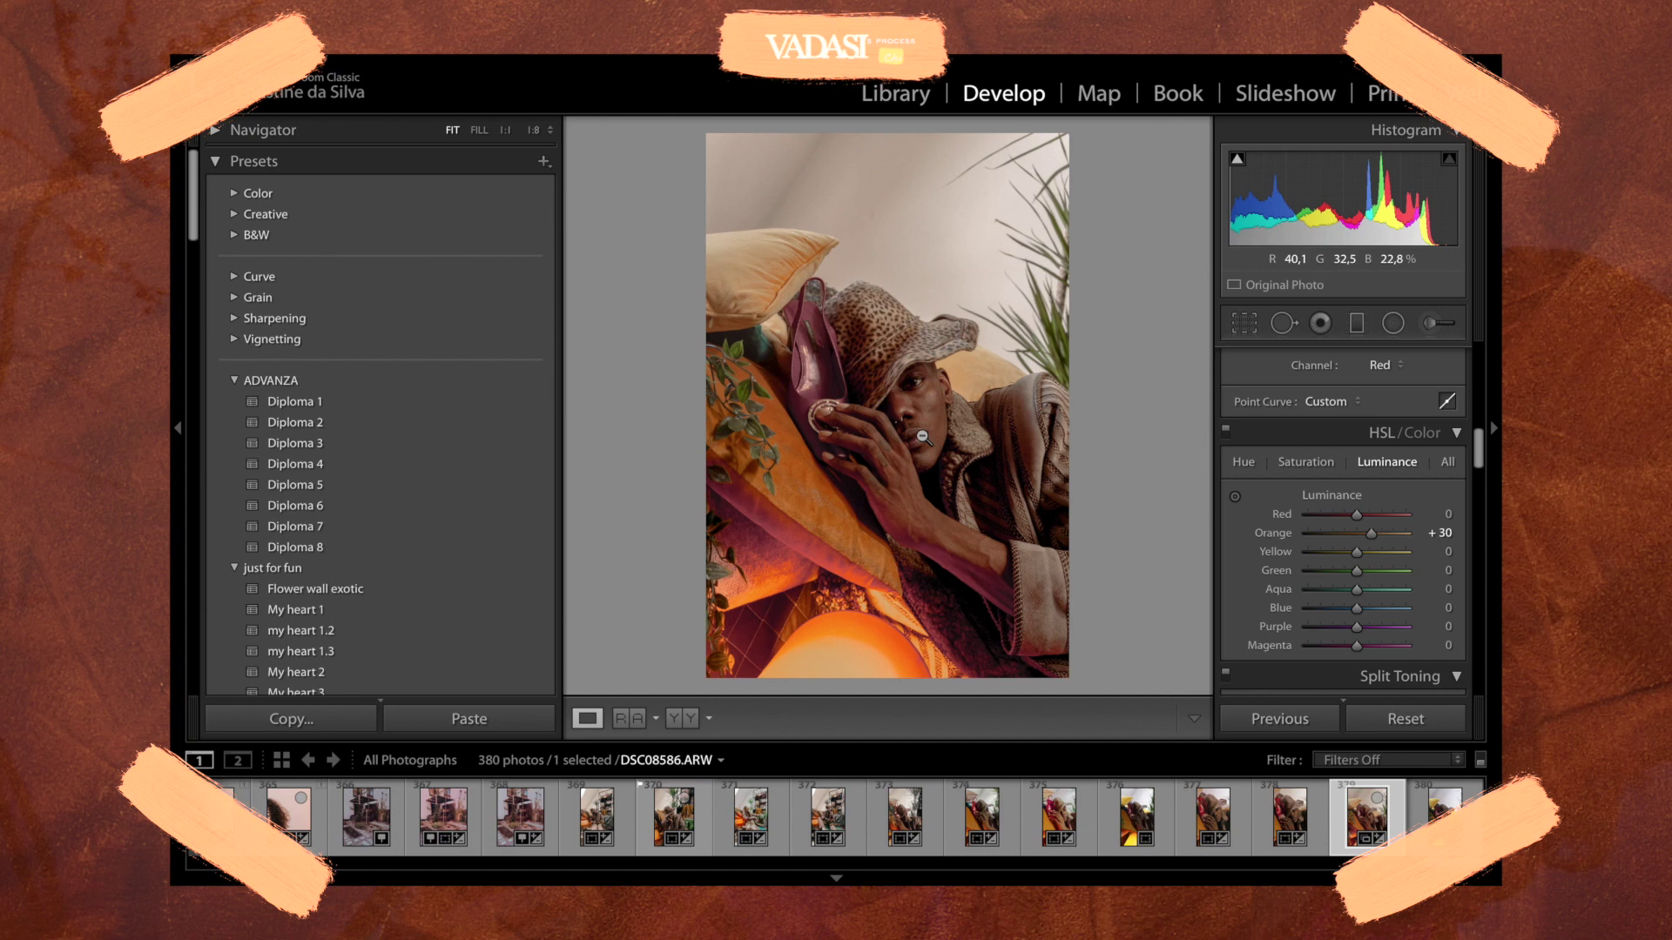
- Examine the brightened skin tones on the face and hand, both close up and in the full photo
left_click(911, 486)
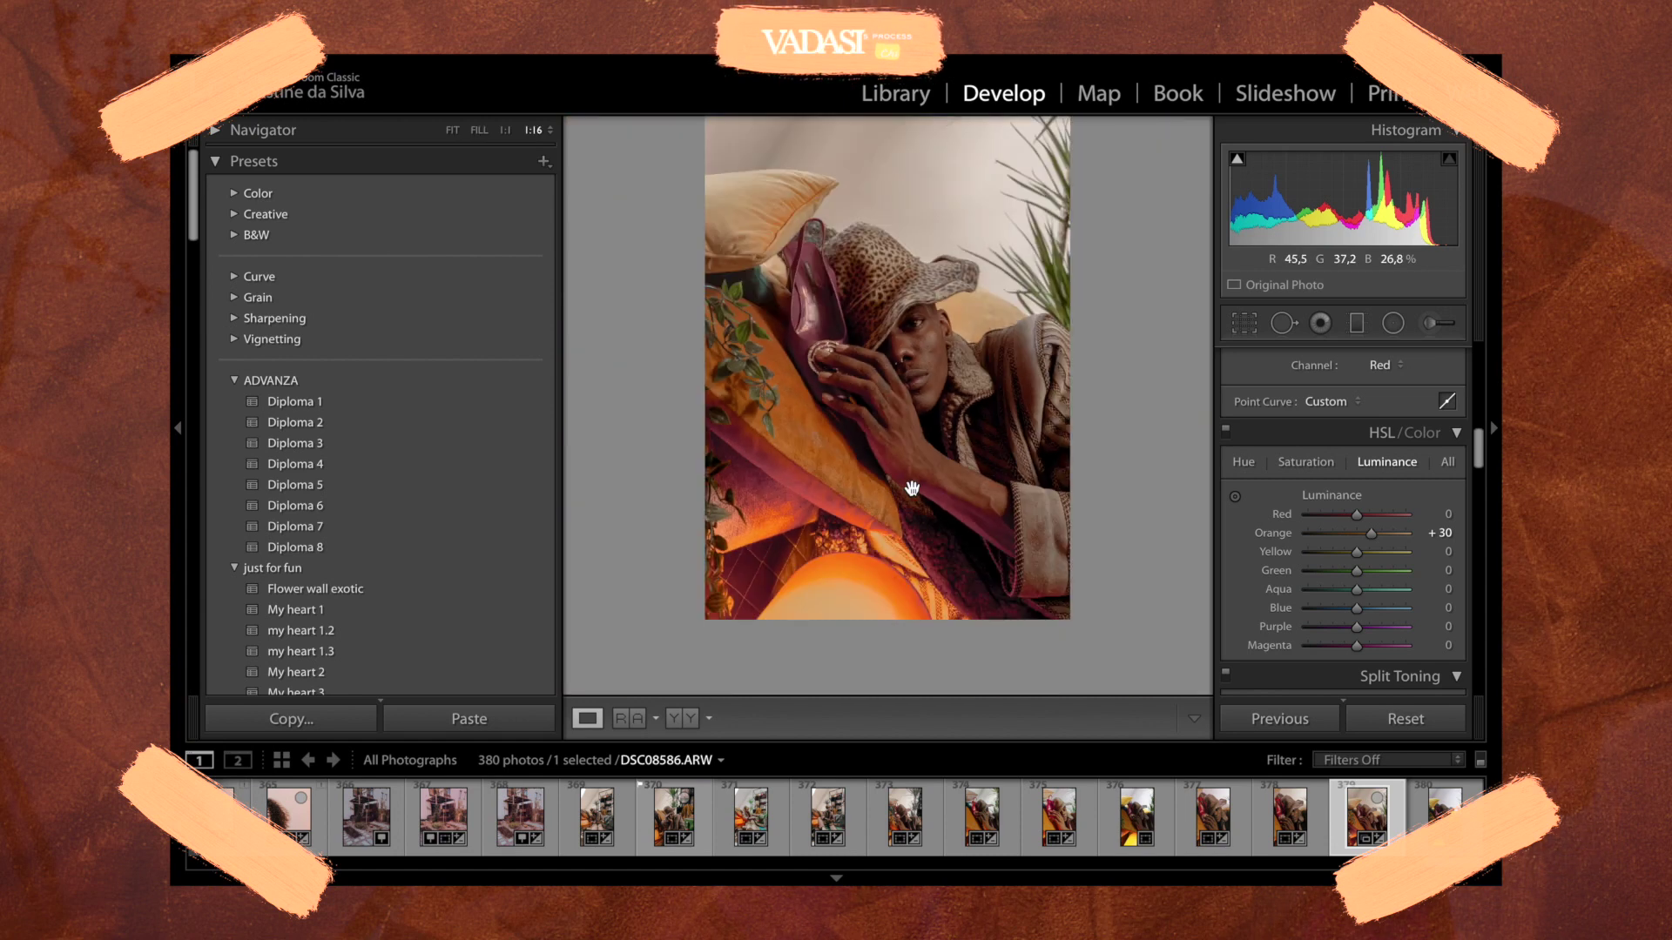
left_click(911, 486)
left_click_drag(907, 485, 926, 523)
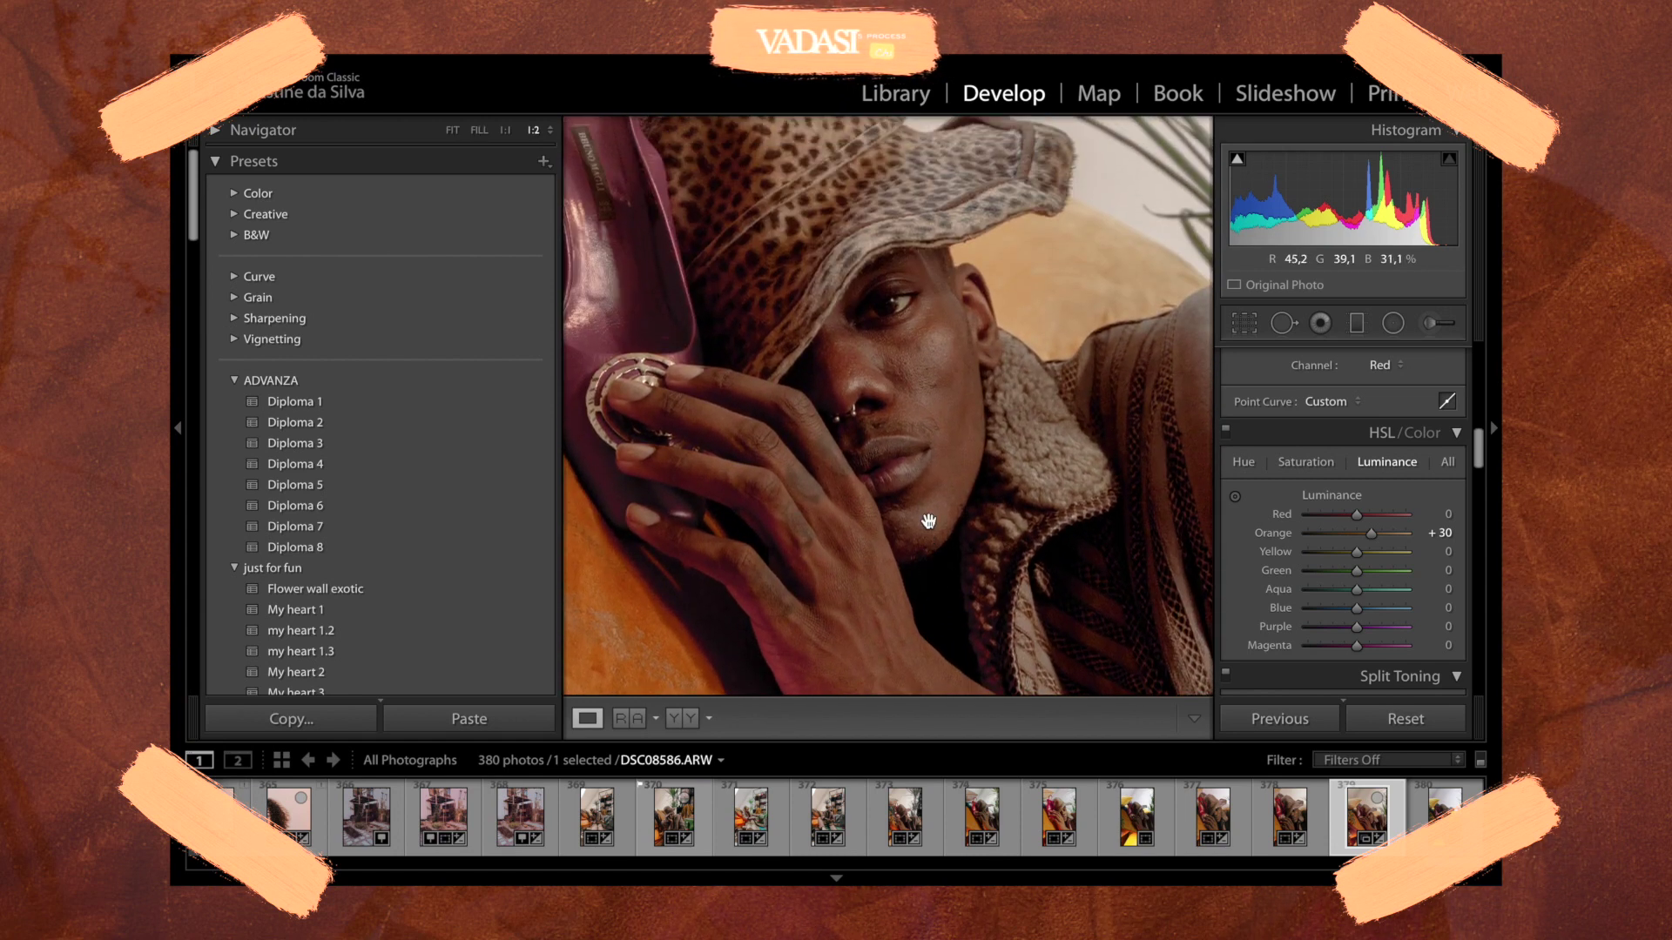
left_click(928, 521)
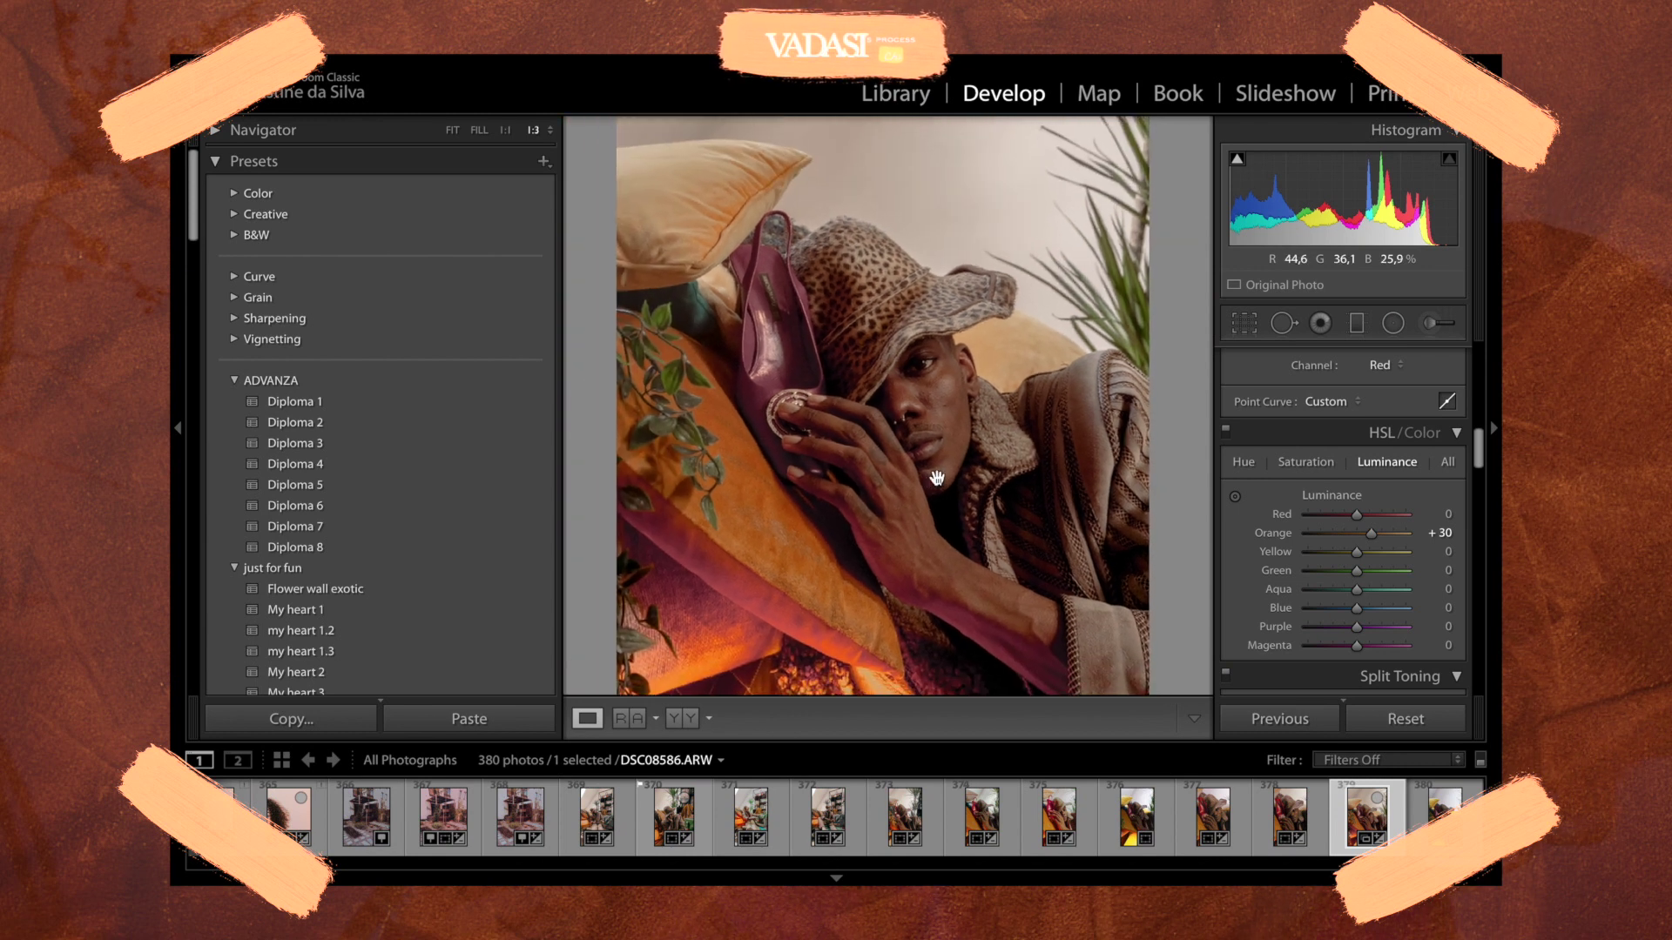
left_click(930, 514)
left_click(990, 417)
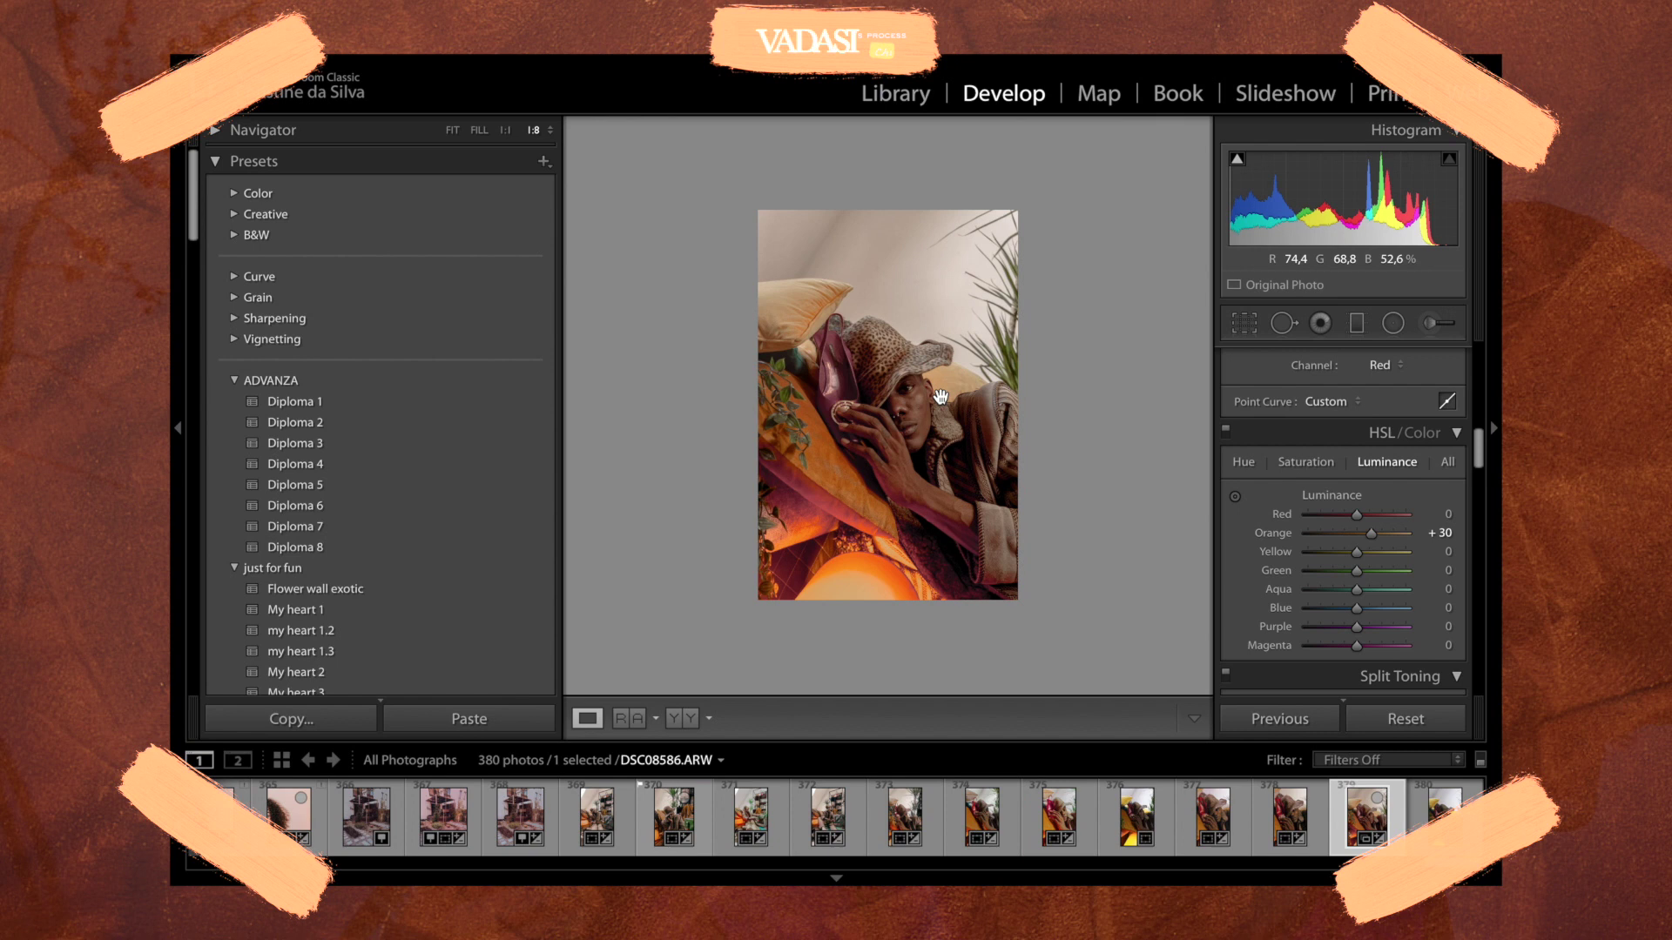
key("ctrl+equal")
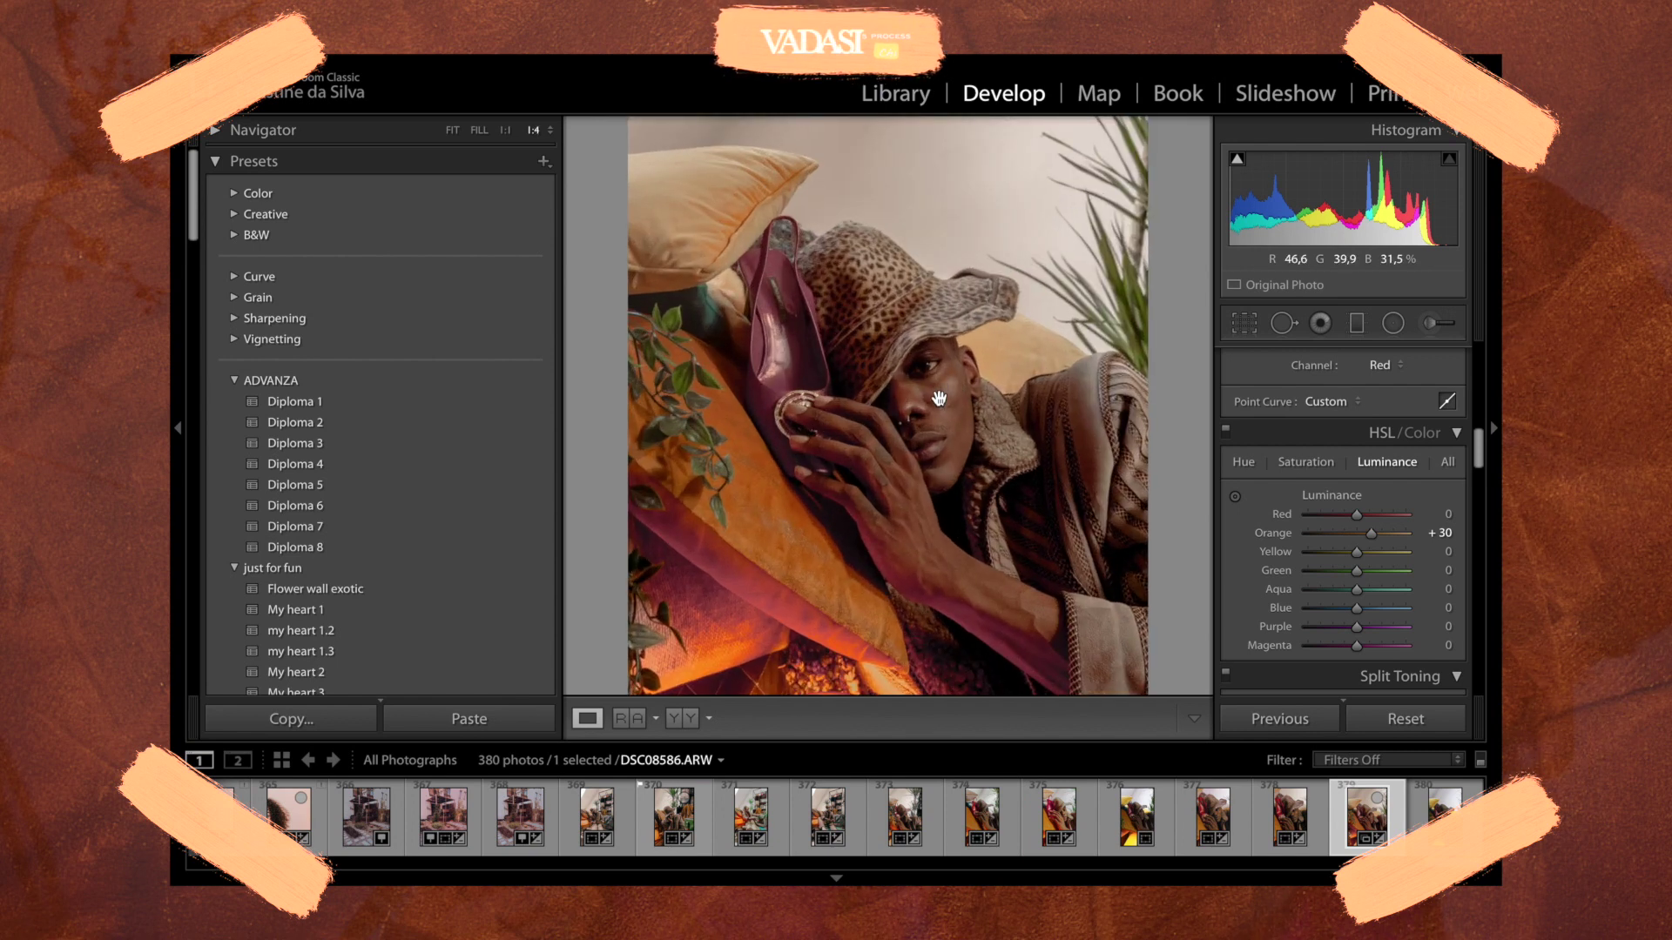
key("ctrl+minus")
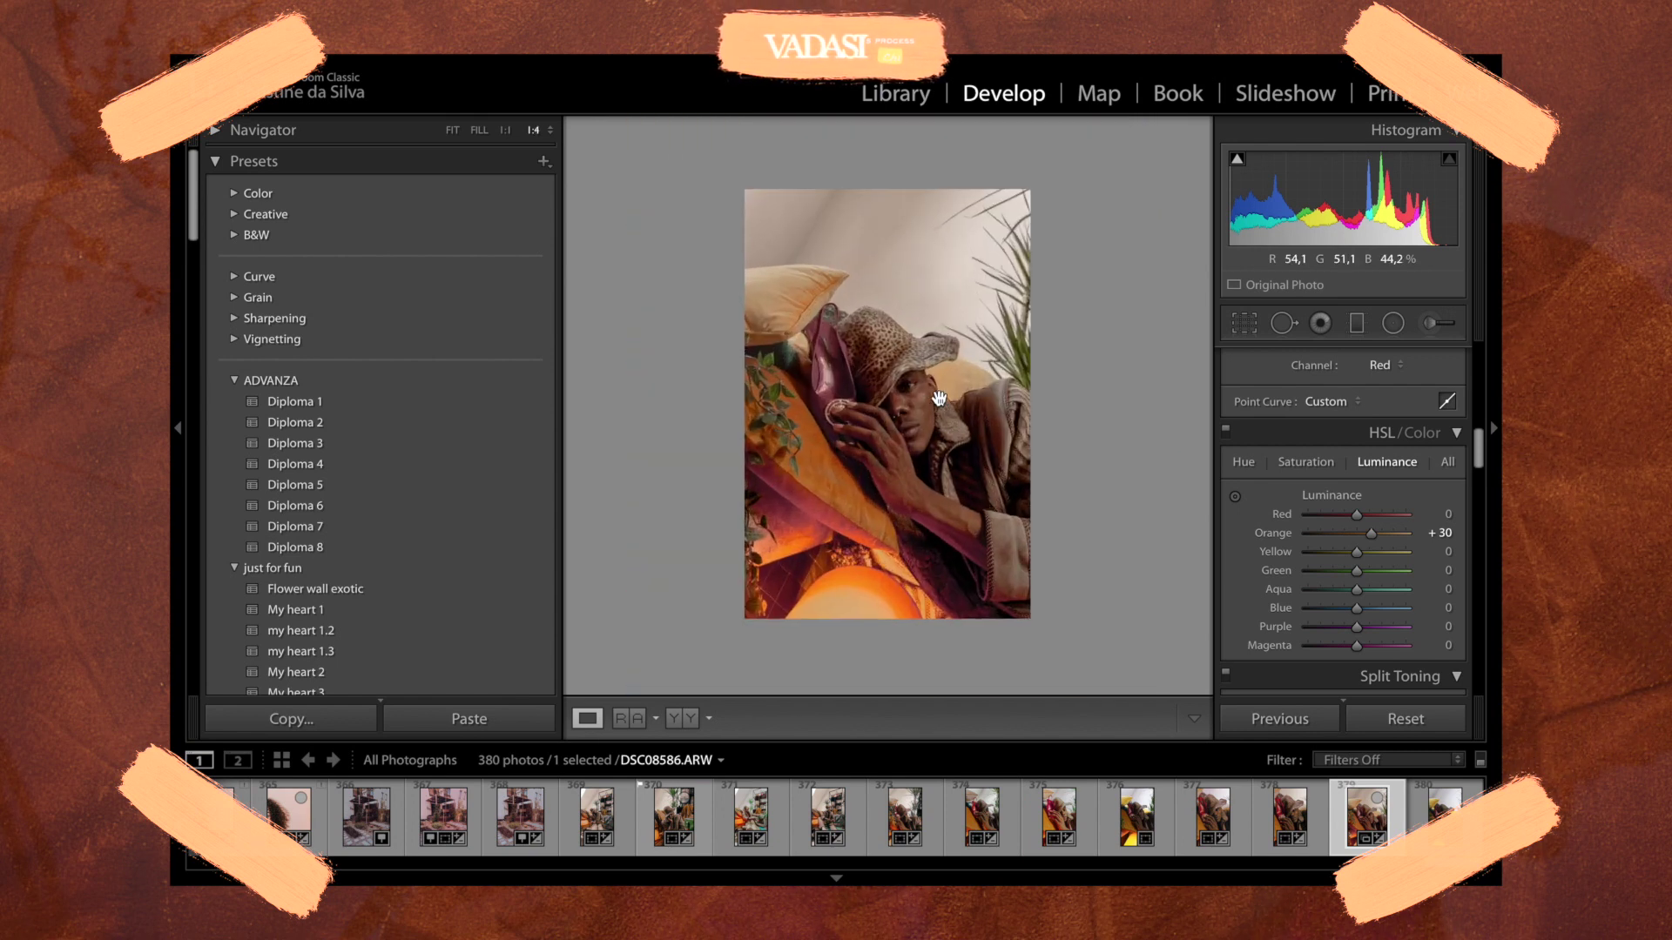
left_click(939, 398)
left_click(939, 398)
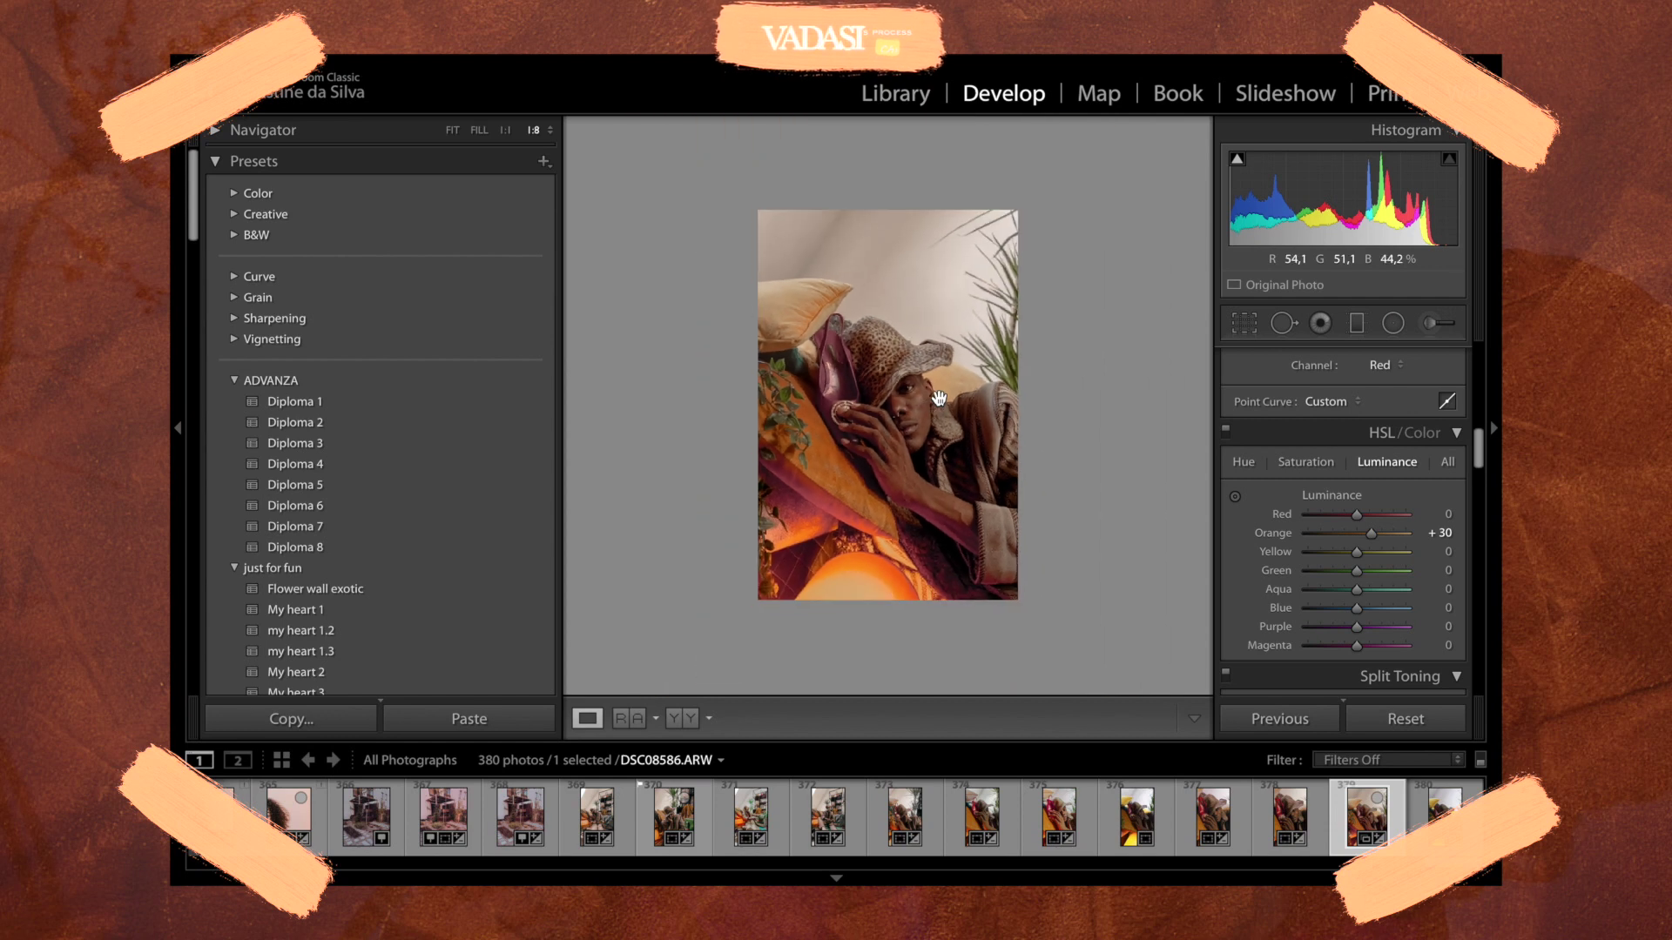
left_click(980, 408)
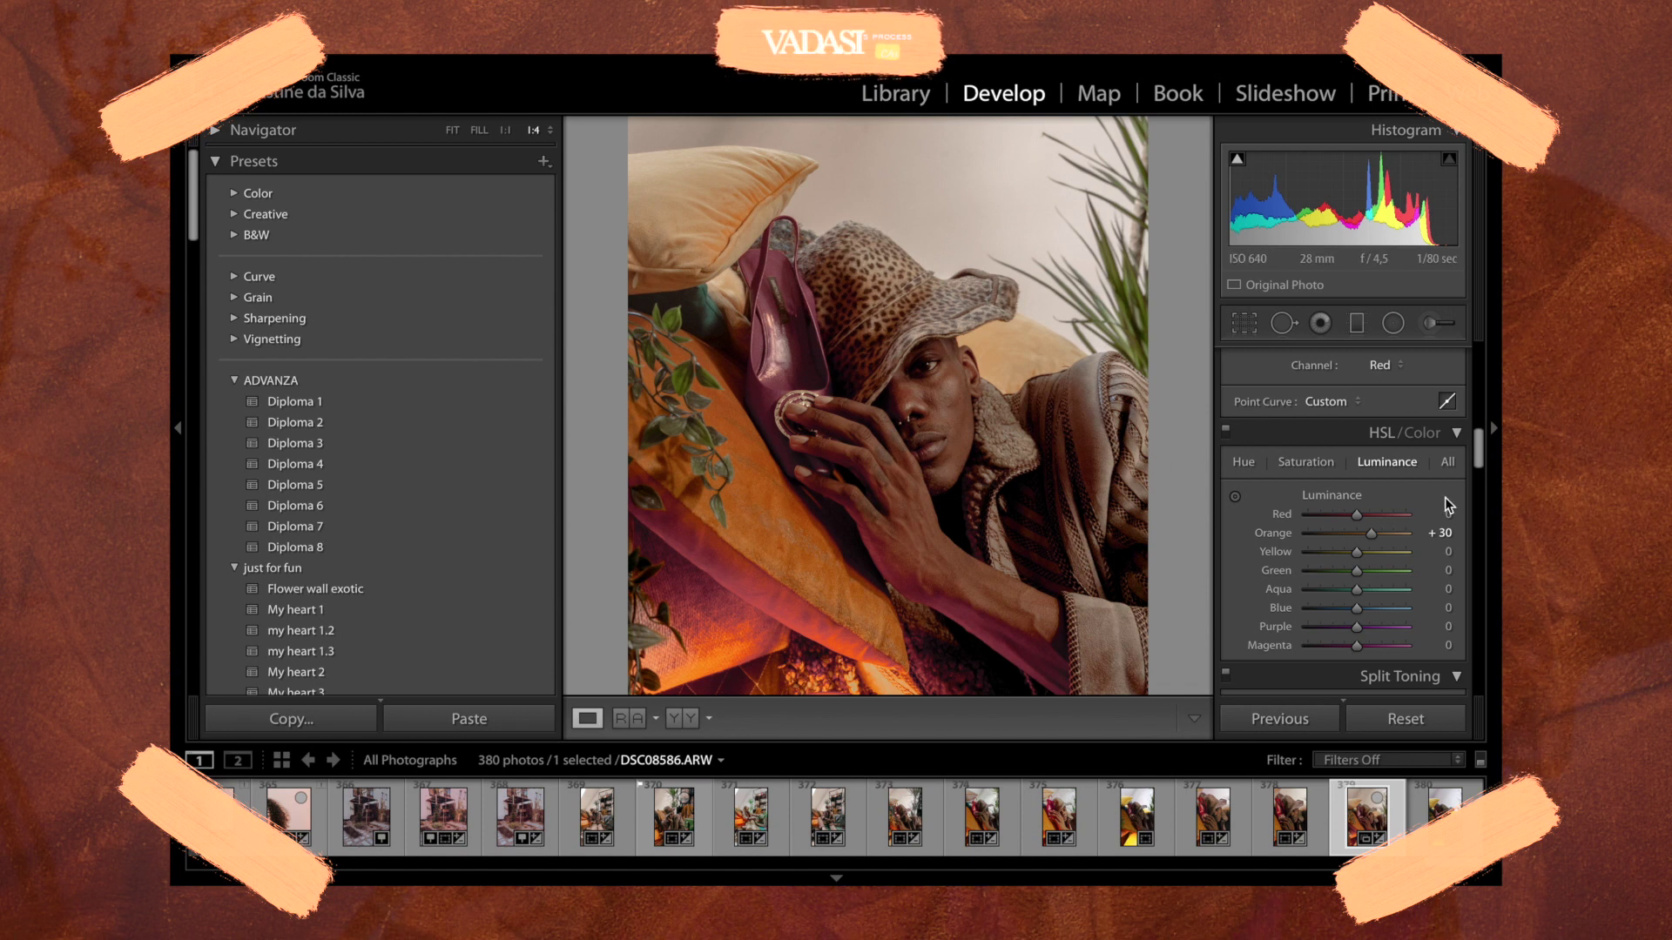
- Try the Orange luminance at −100, set it to +41, and raise the Yellow luminance to +100
left_click_drag(1371, 533, 1278, 536)
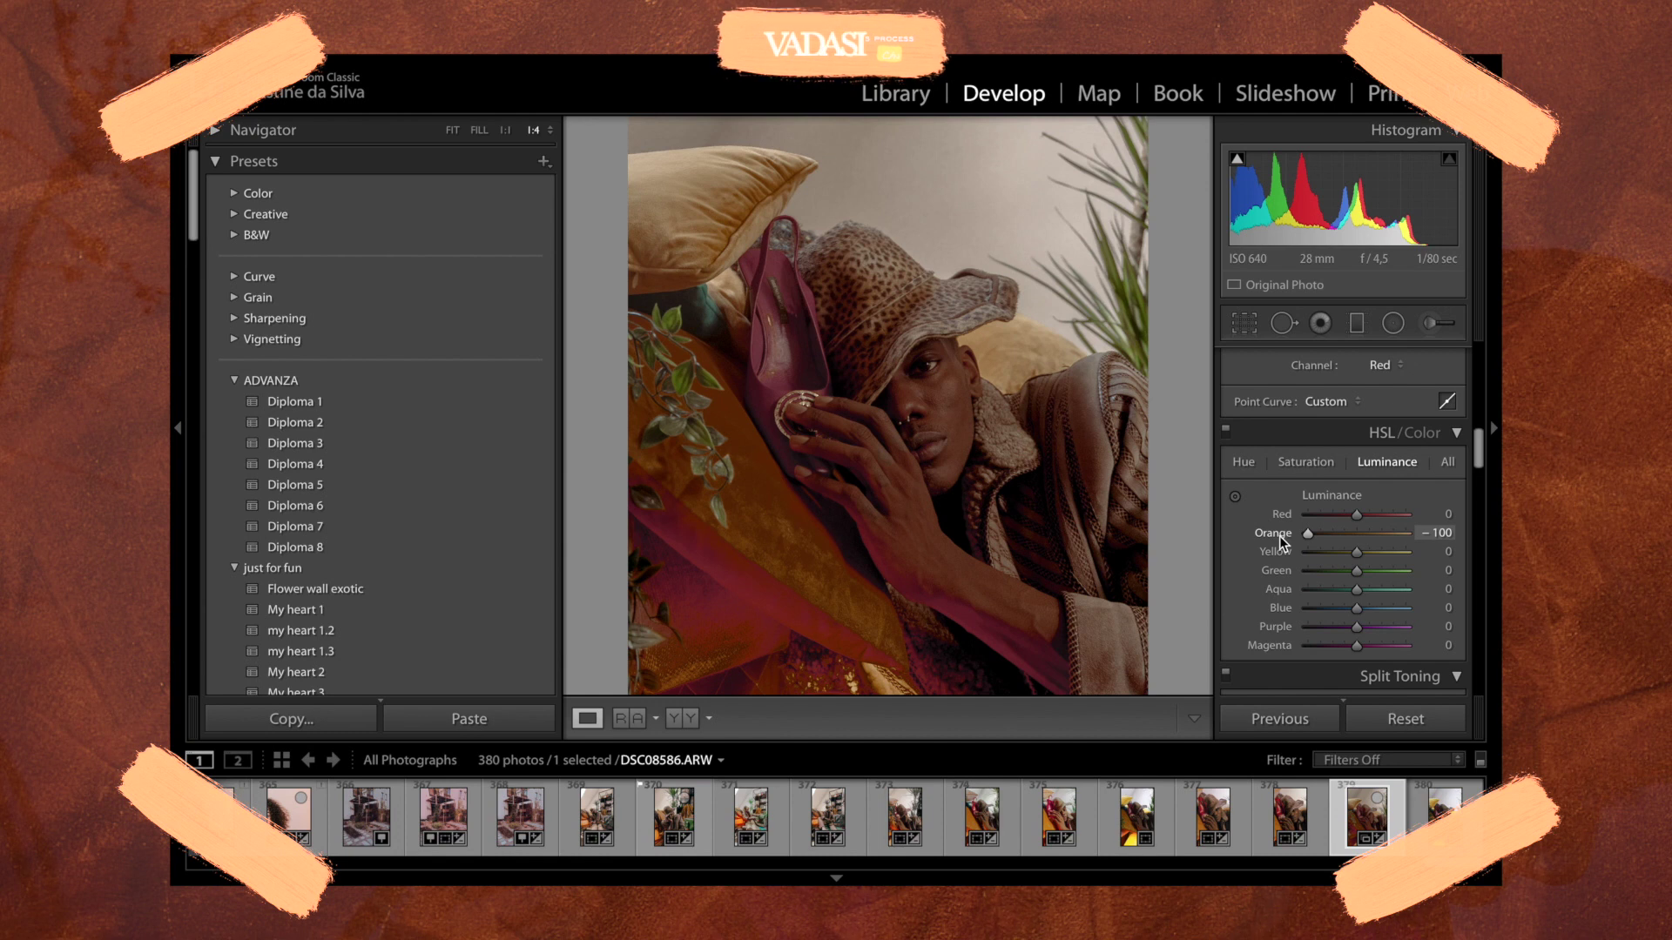
left_click_drag(1278, 535, 1380, 554)
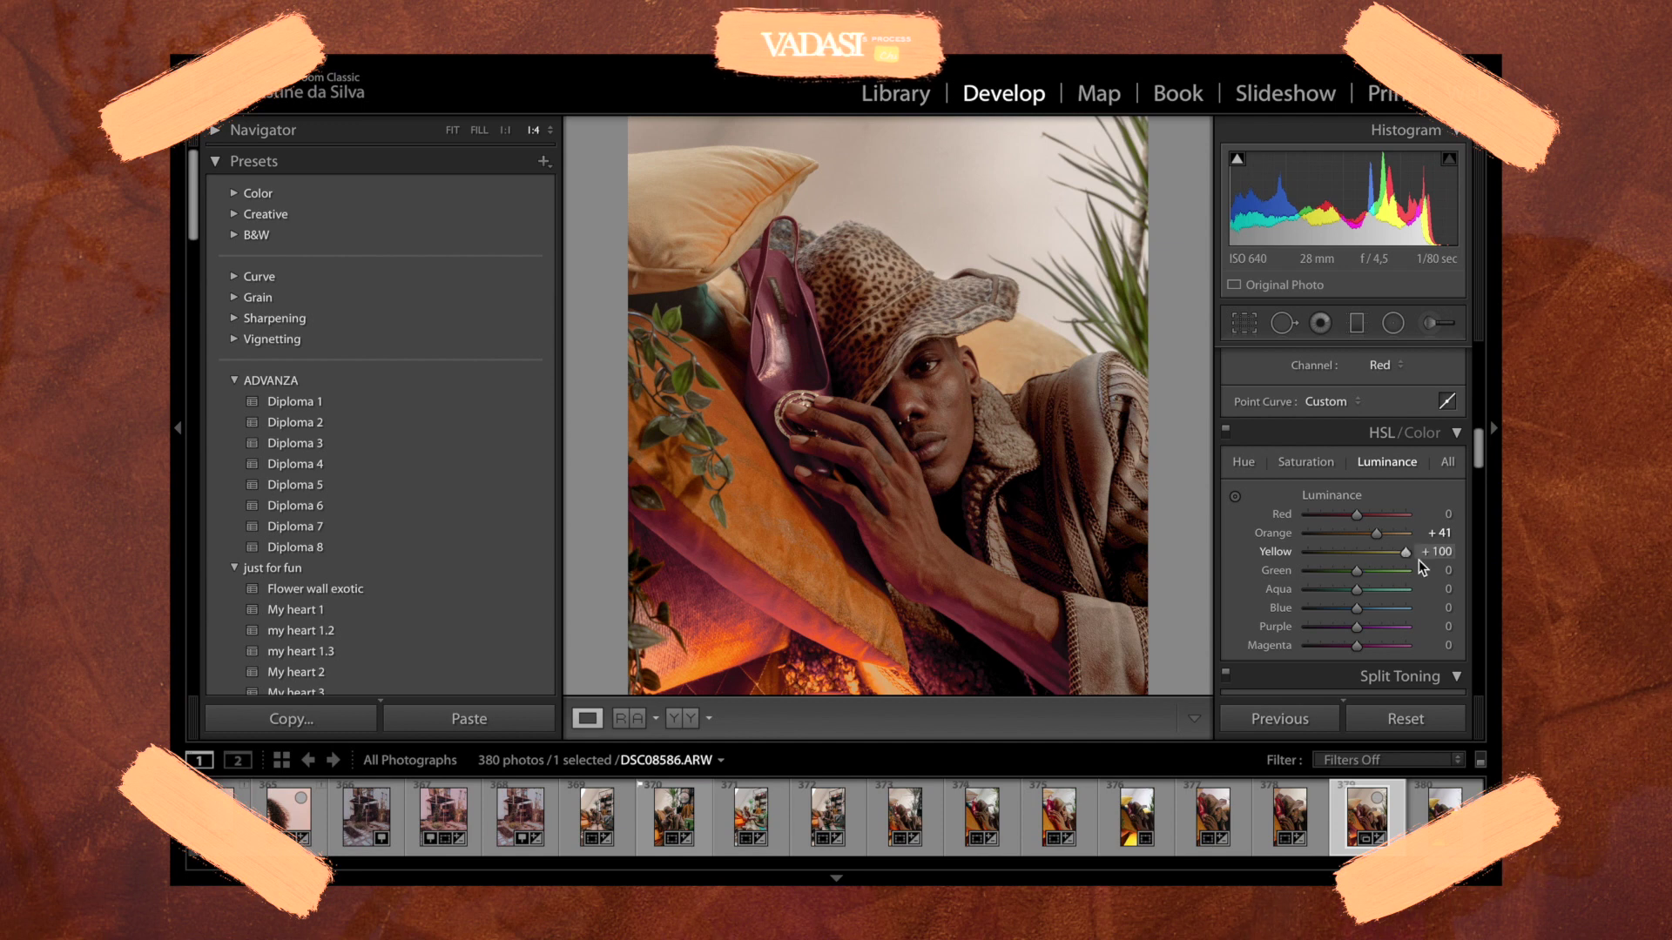
left_click_drag(1419, 561, 1454, 572)
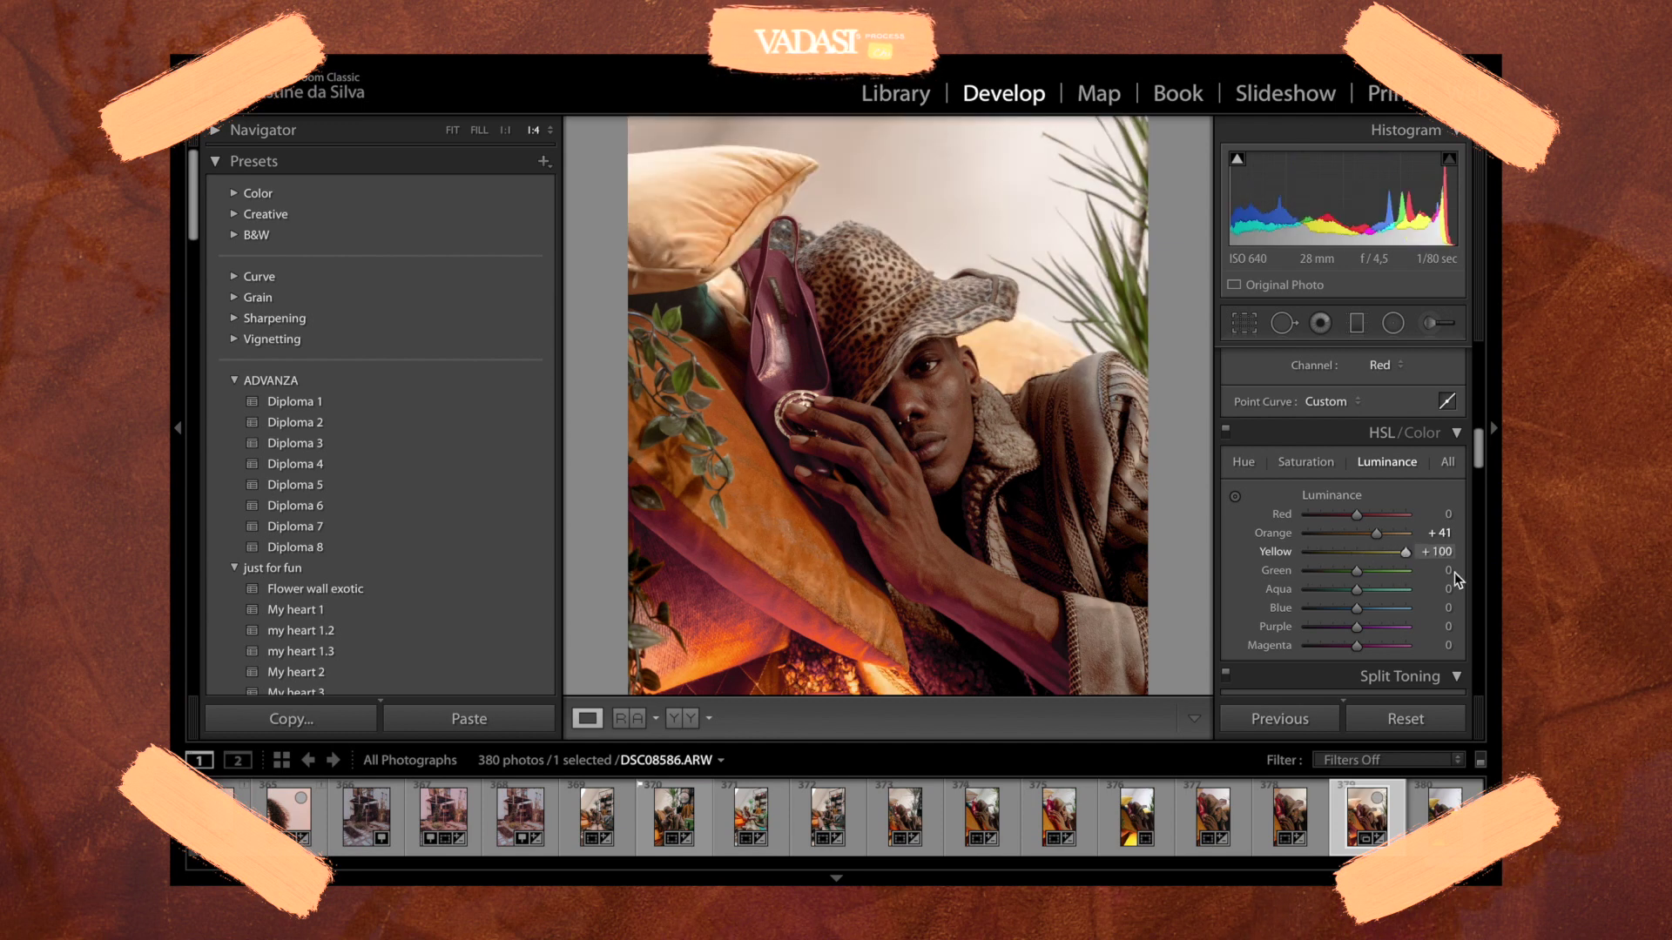
- Inspect the bright background wall, the hat, the purple shoe and the fingers close up
key("ctrl+minus")
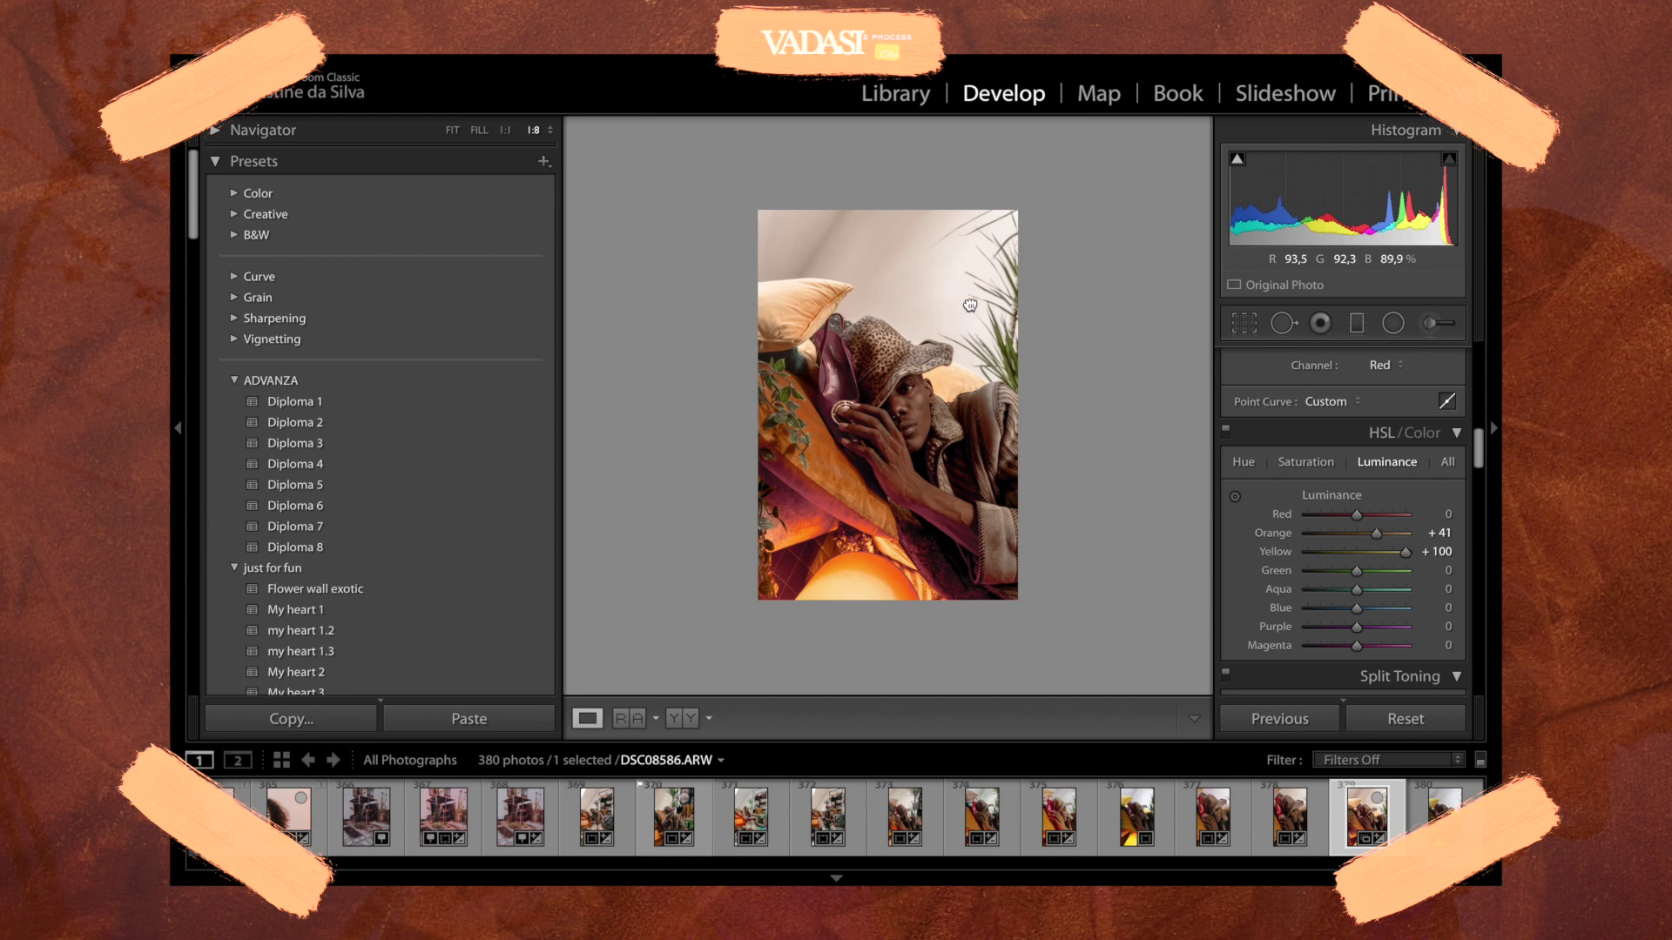
key("ctrl+plus")
key("ctrl+plus")
left_click_drag(963, 314, 1002, 525)
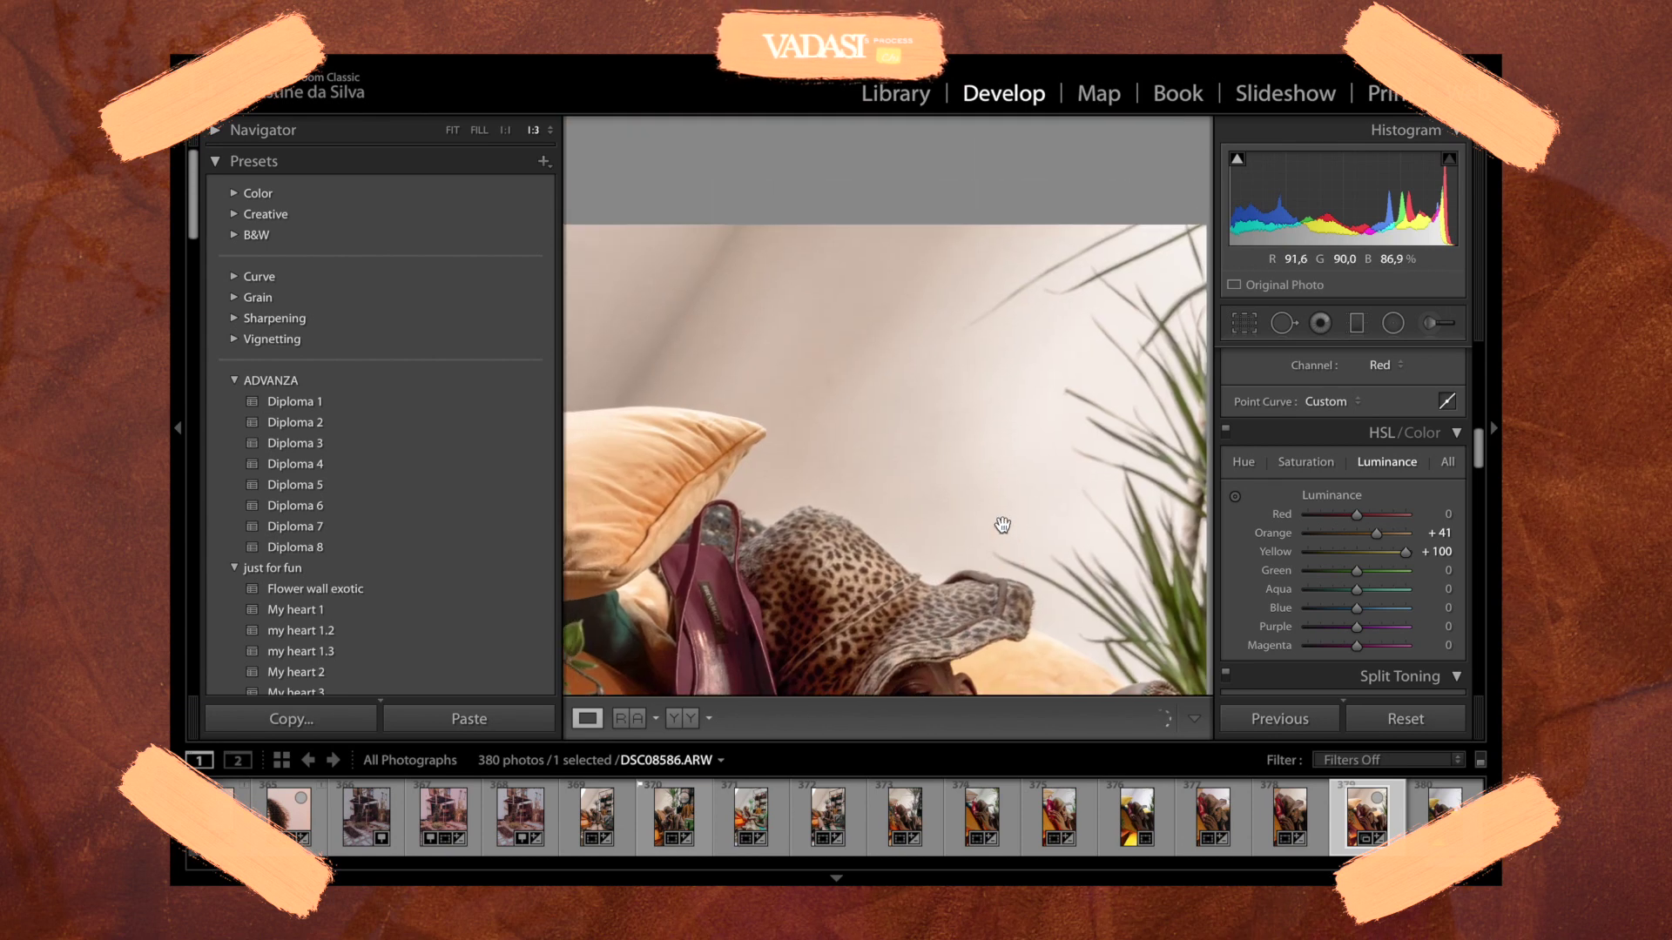
scroll(915, 440, "down", 10)
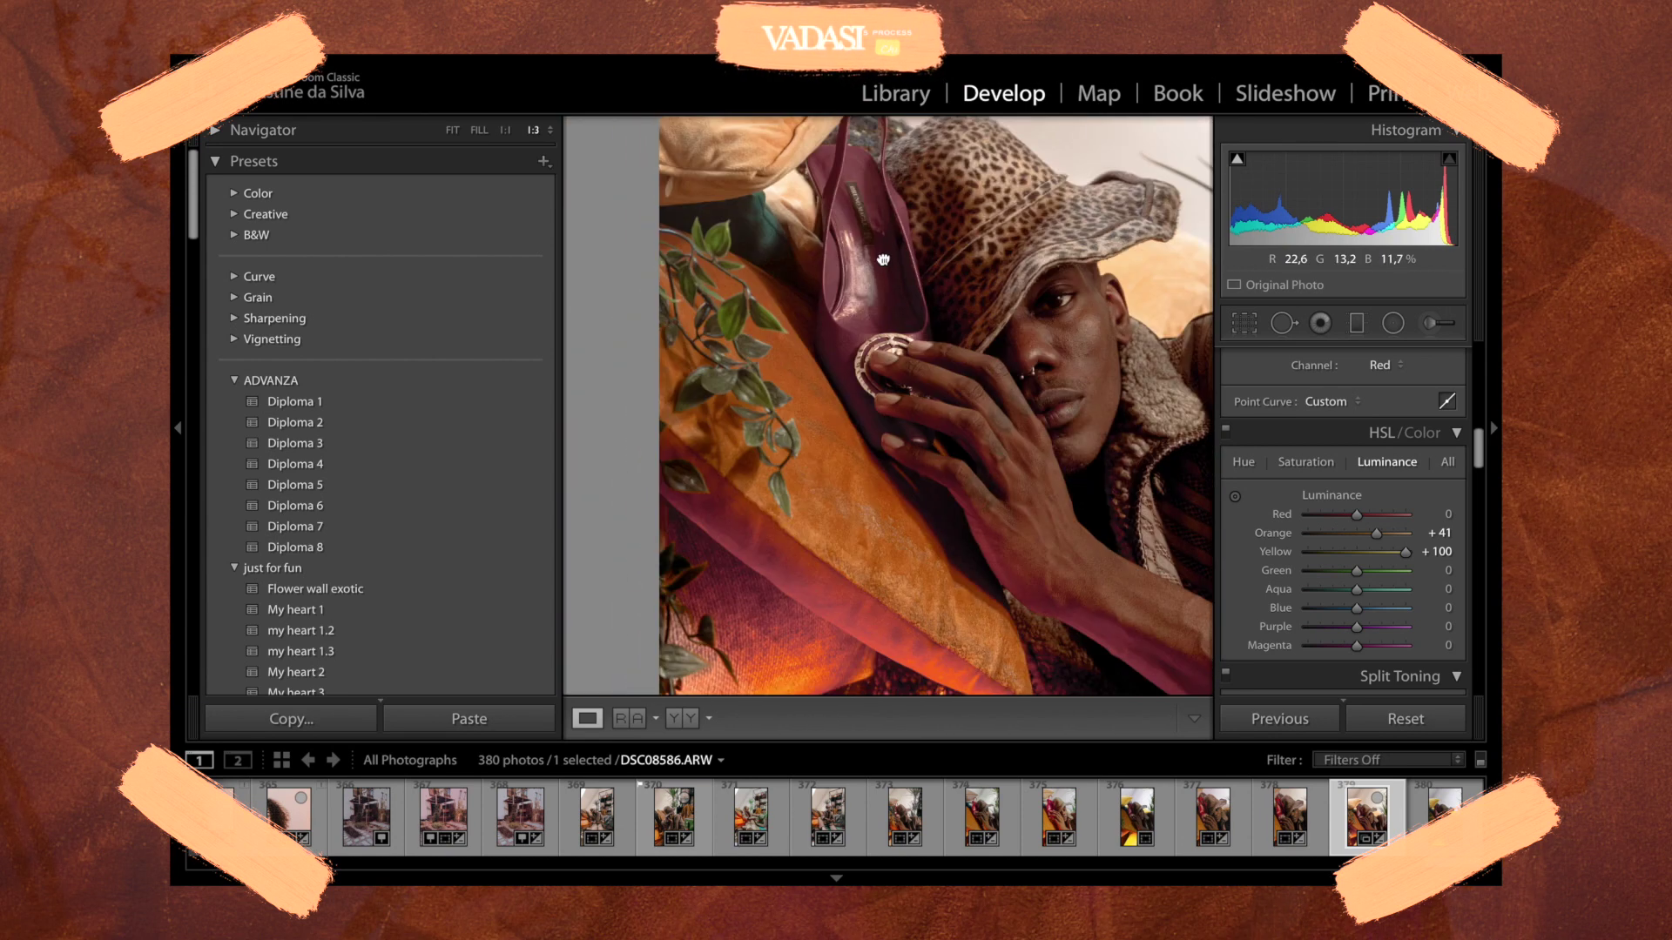
left_click_drag(926, 432, 786, 237)
left_click_drag(954, 391, 1071, 426)
left_click_drag(871, 402, 900, 257)
key("ctrl+equal")
key("ctrl+equal")
key("ctrl+equal")
left_click_drag(854, 186, 906, 586)
left_click_drag(836, 273, 853, 494)
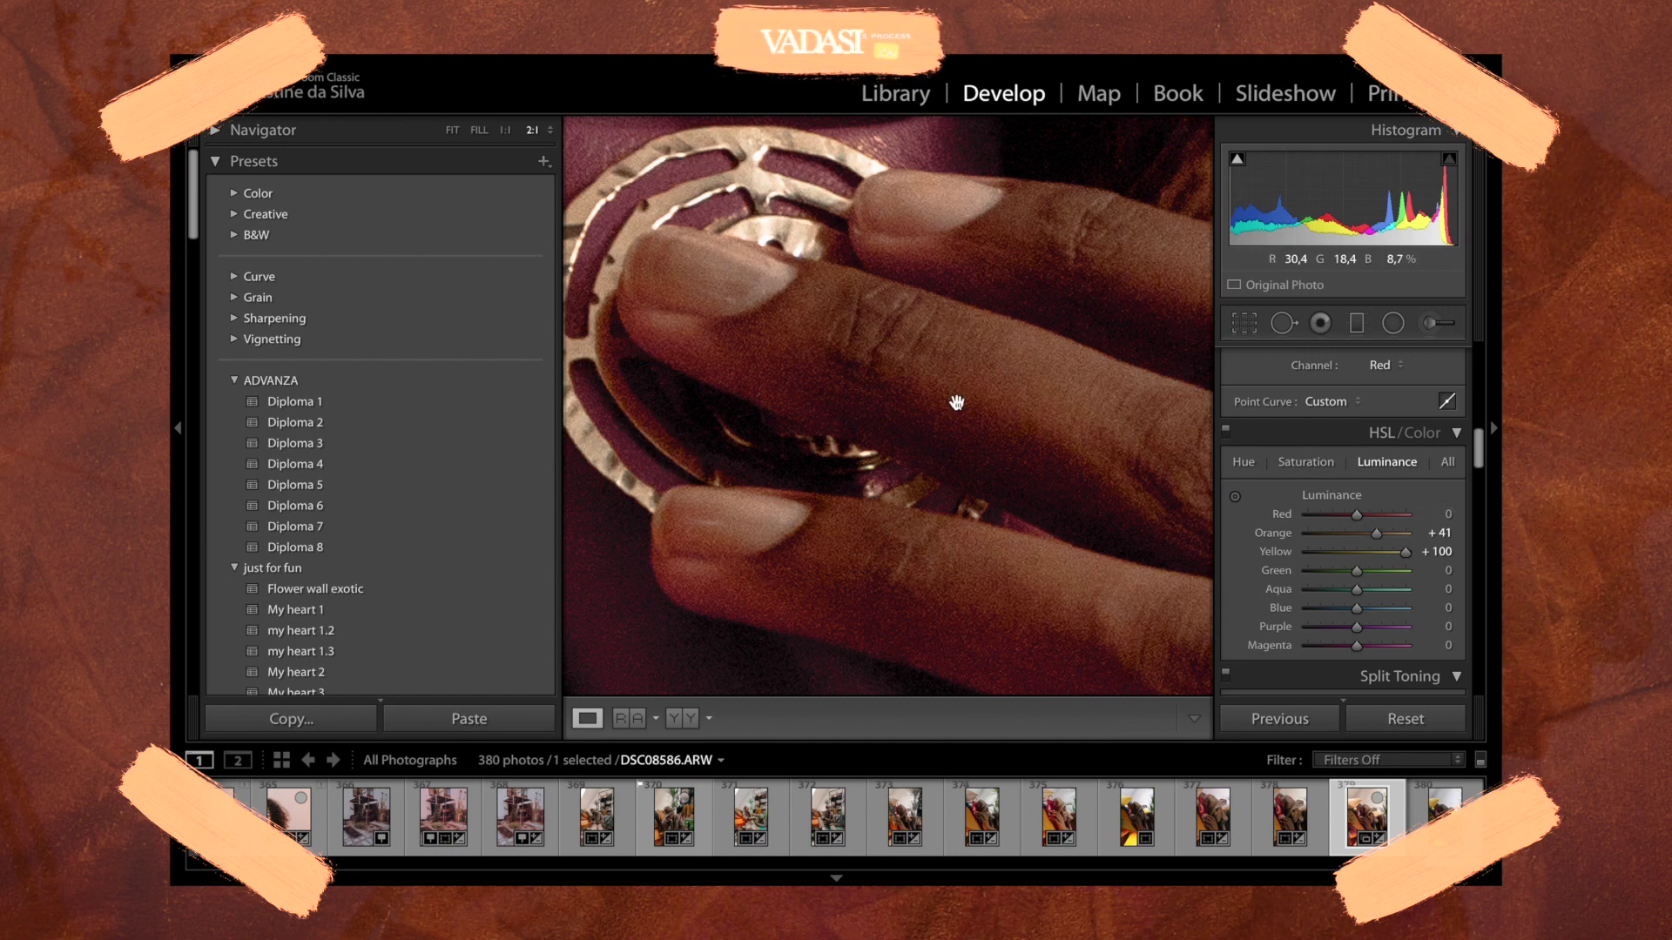
- Set the Red saturation to −100 and check the hand, face and background
key("ctrl+minus")
left_click(1310, 467)
left_click_drag(1435, 526, 1242, 531)
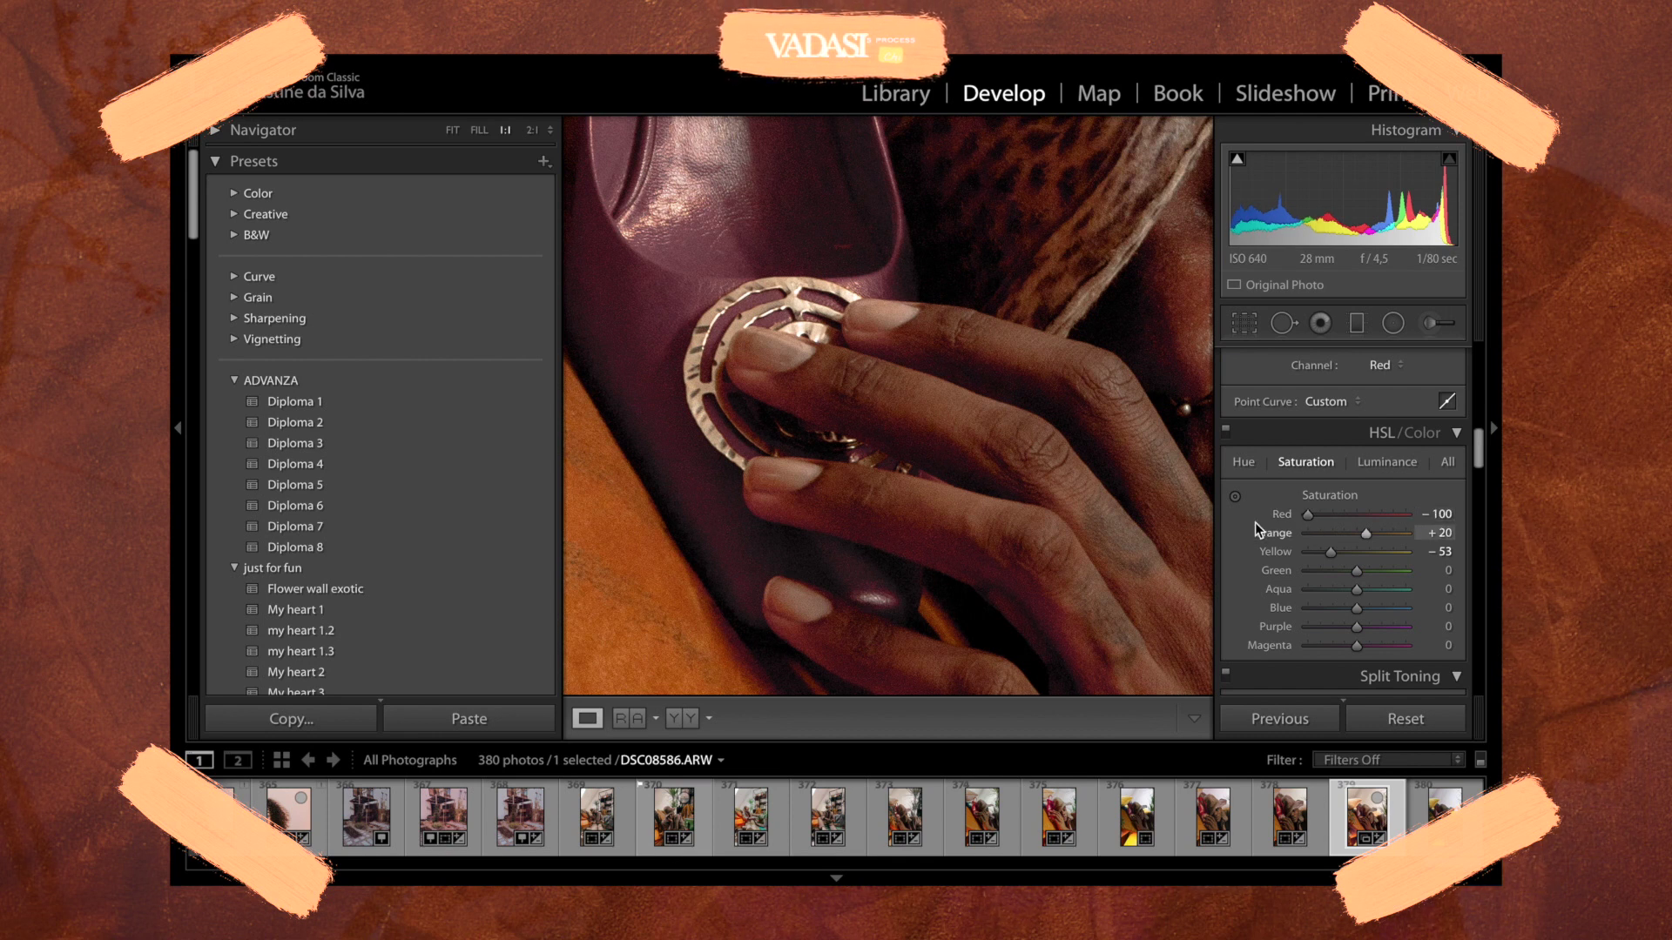
left_click(960, 418)
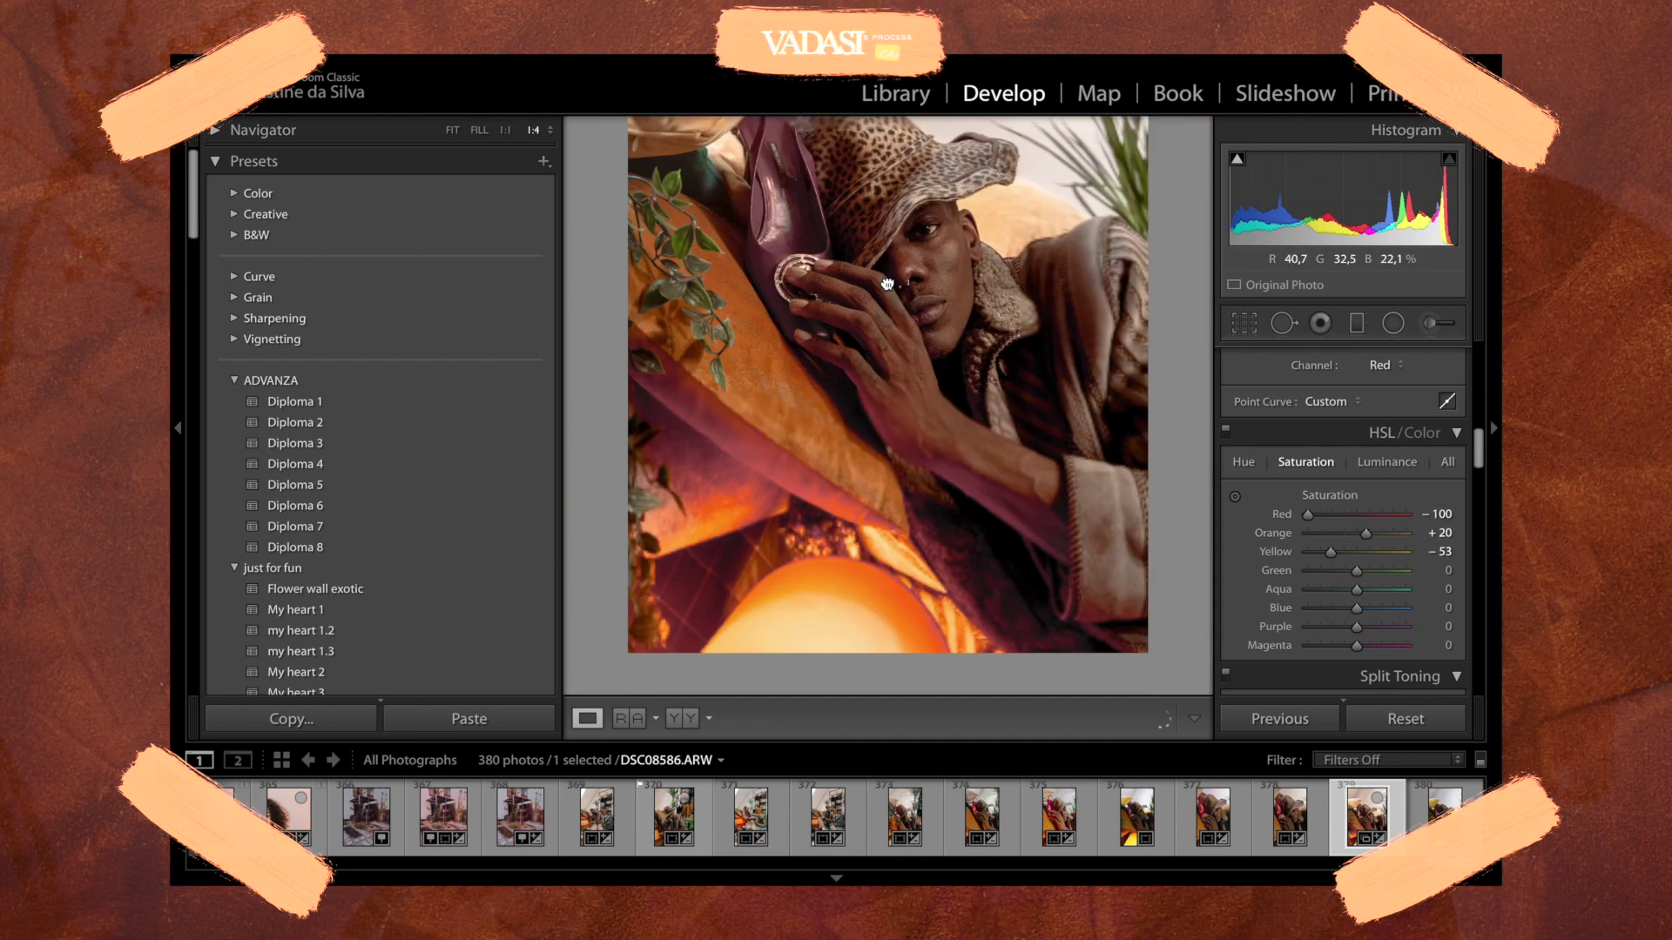
left_click_drag(914, 419, 851, 545)
left_click_drag(1010, 329, 1011, 493)
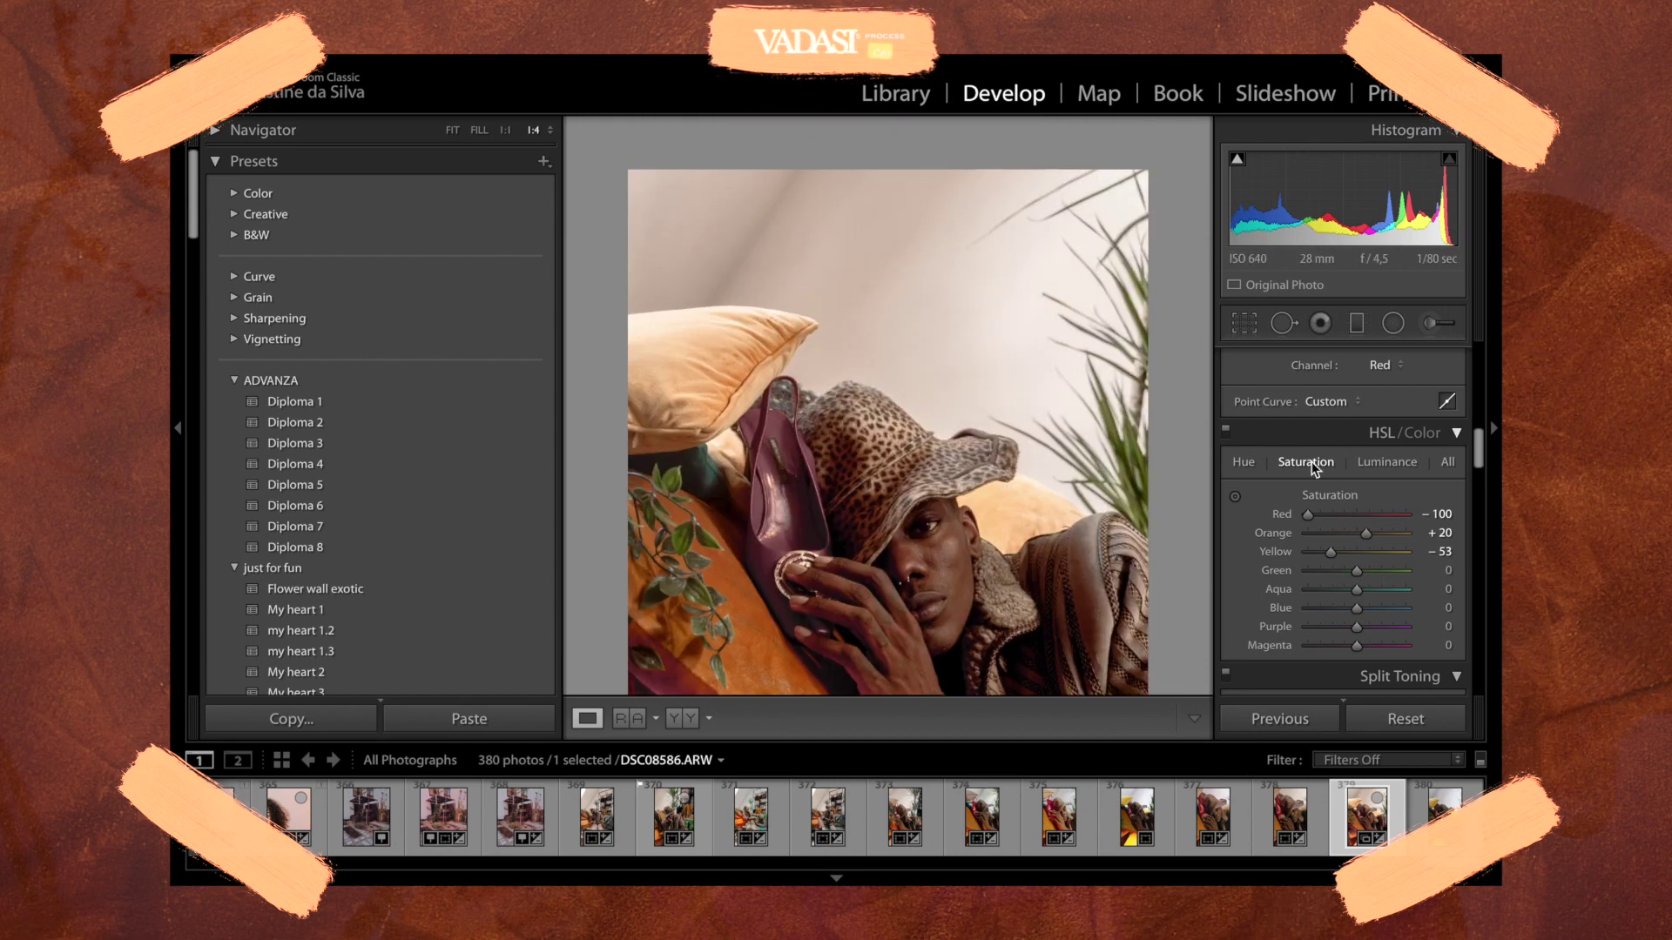
- Set the Yellow luminance to +3, compare the Orange luminance at −100, −16 and +100, and set it to +40
left_click(1393, 464)
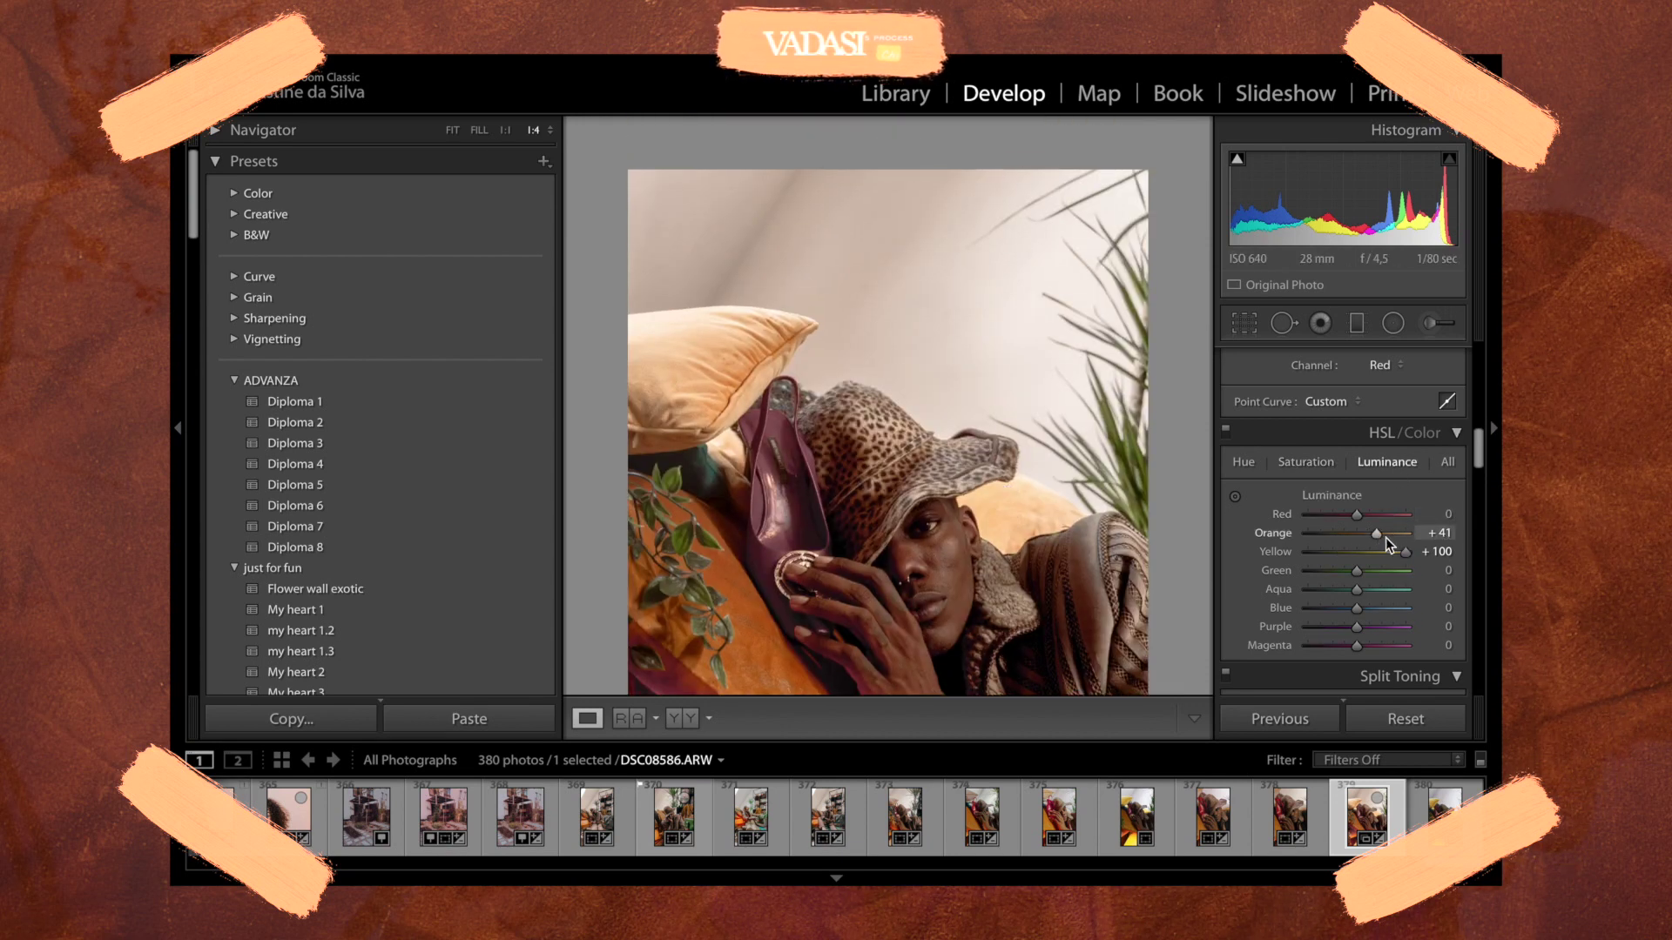
left_click_drag(1407, 559, 1357, 582)
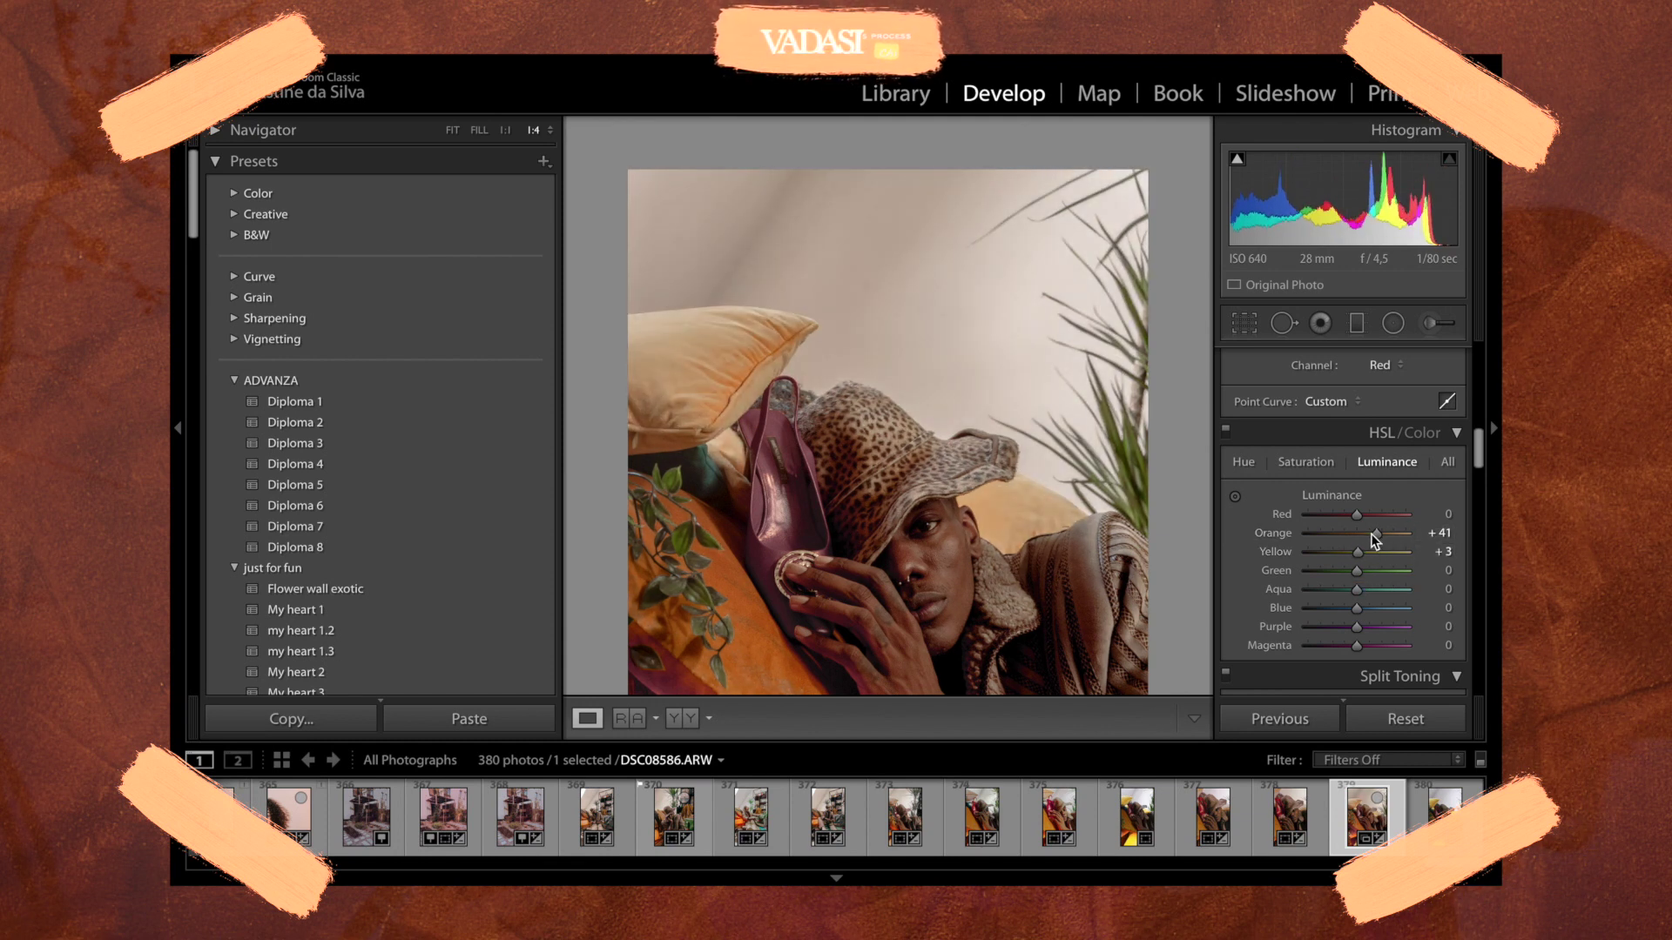
left_click_drag(1341, 535, 1273, 537)
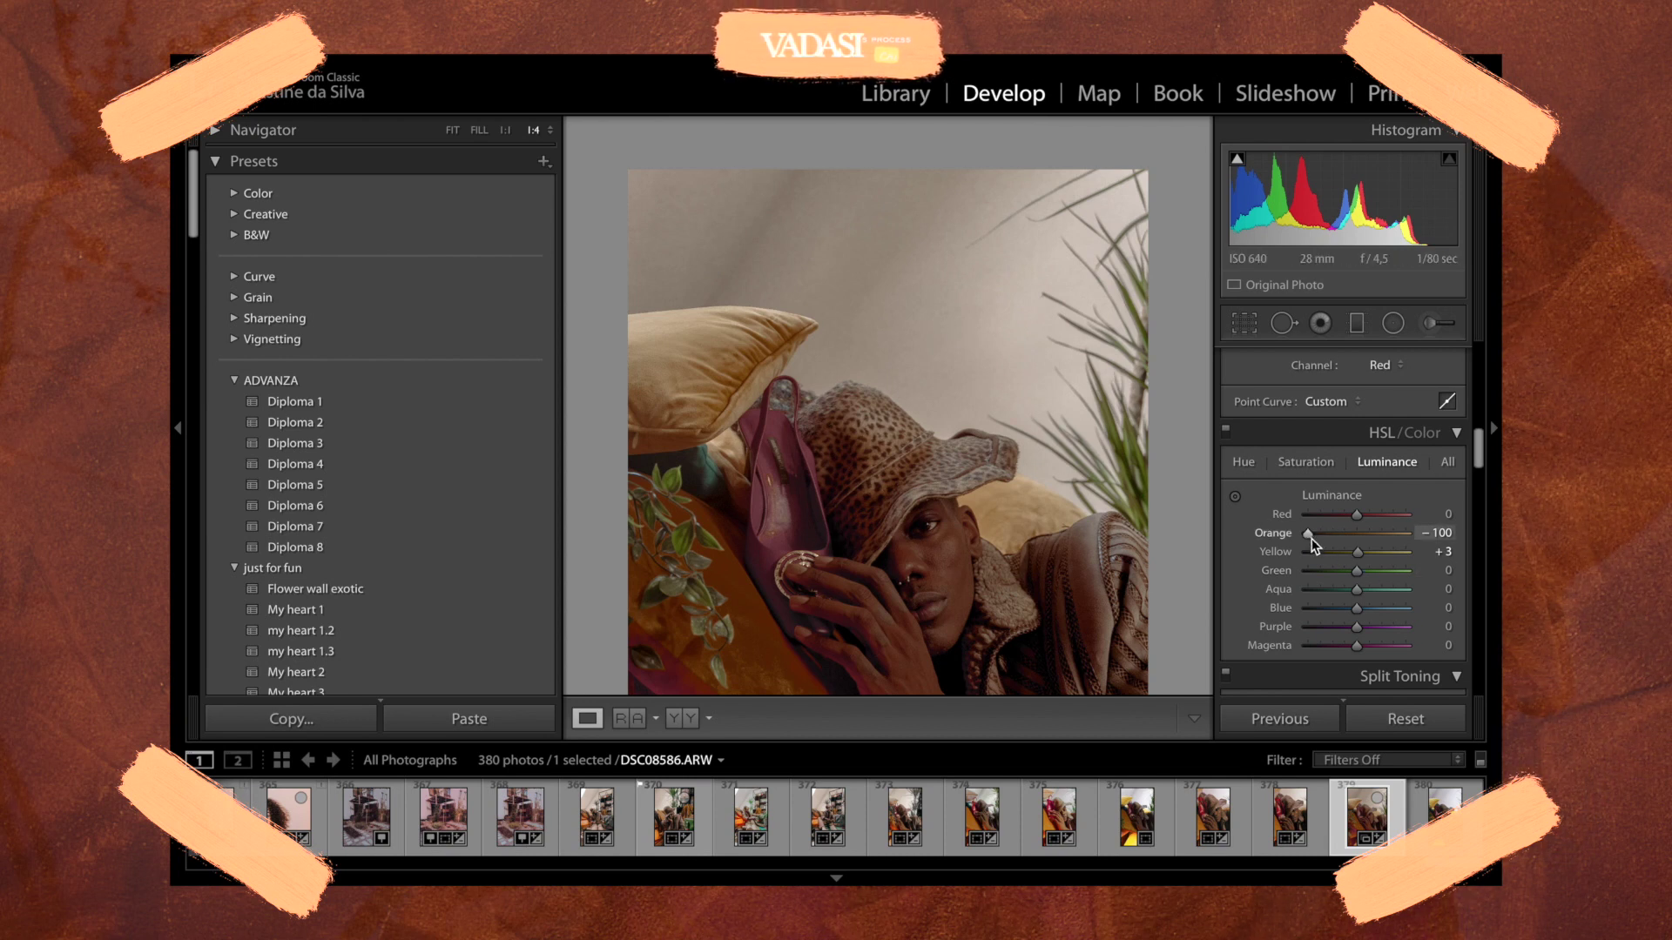
left_click_drag(1309, 535, 1351, 536)
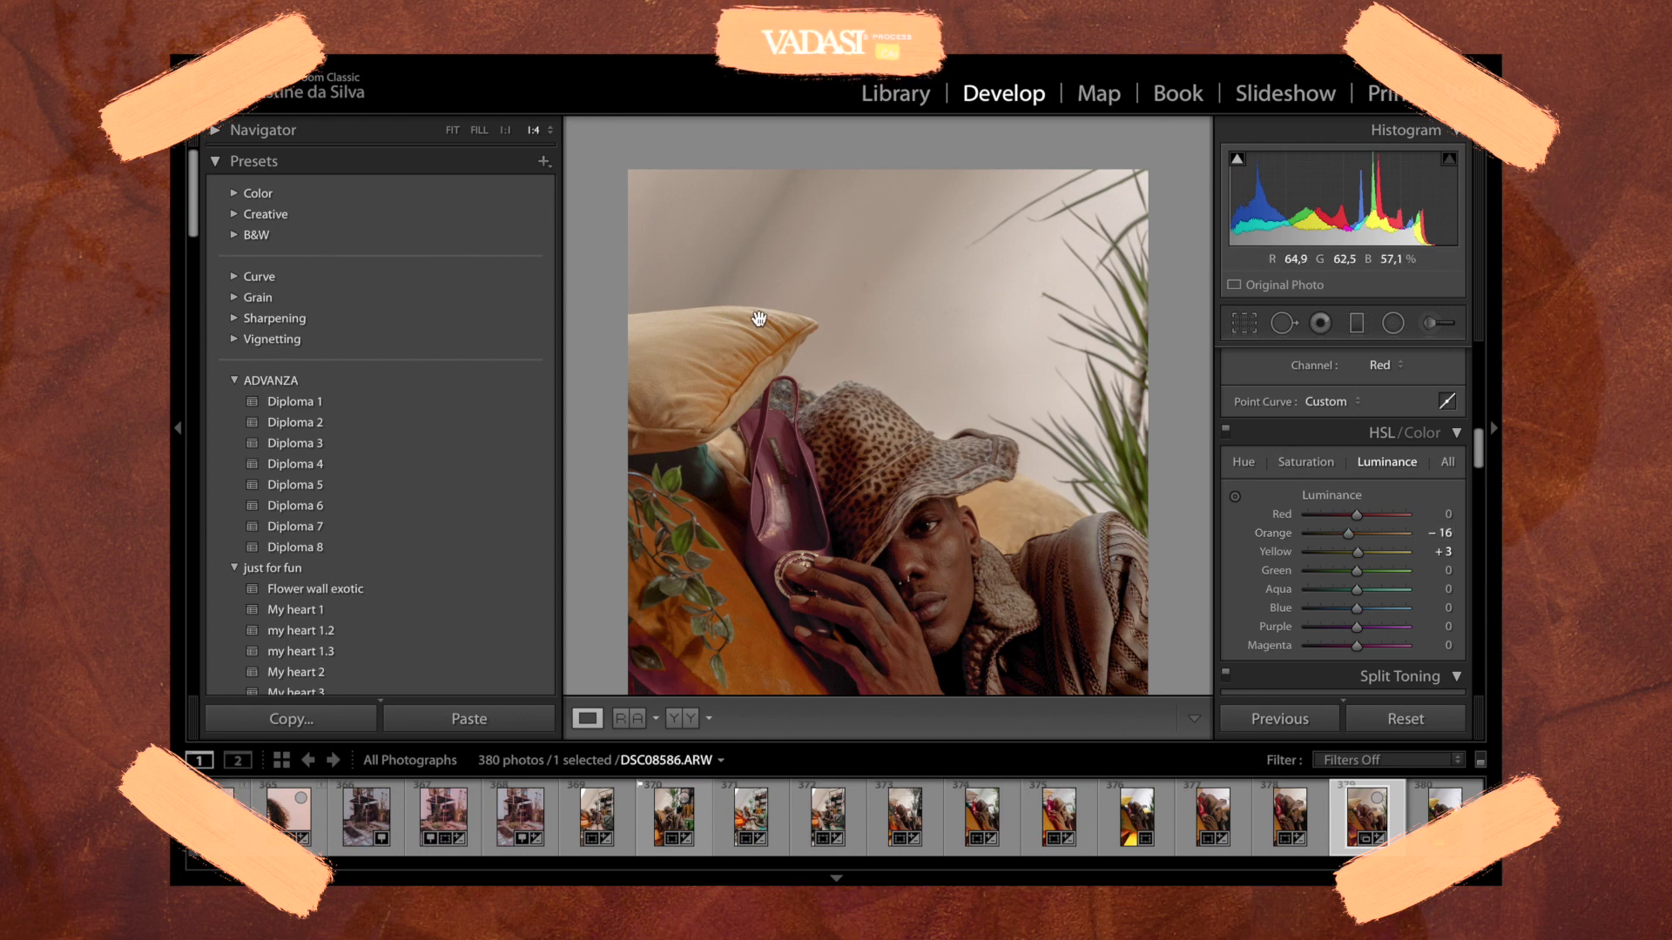
left_click_drag(1349, 533, 1467, 547)
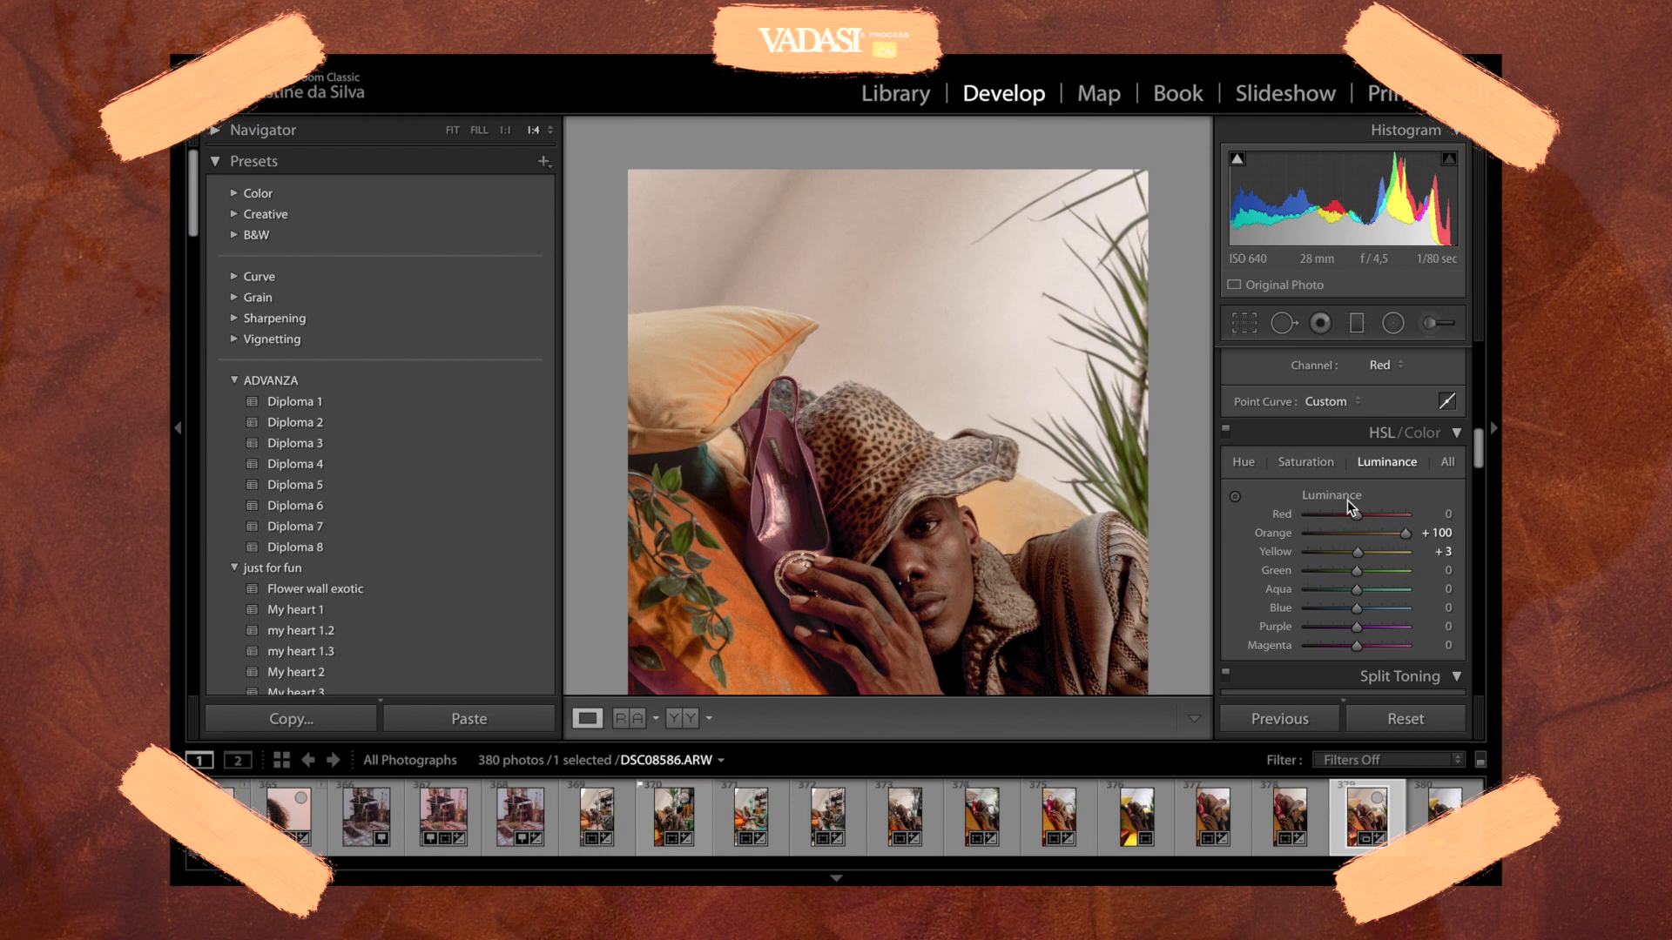
left_click_drag(1407, 533, 1377, 534)
- Check the portrait and raise the Yellow luminance to +68
scroll(949, 540, "down", 3)
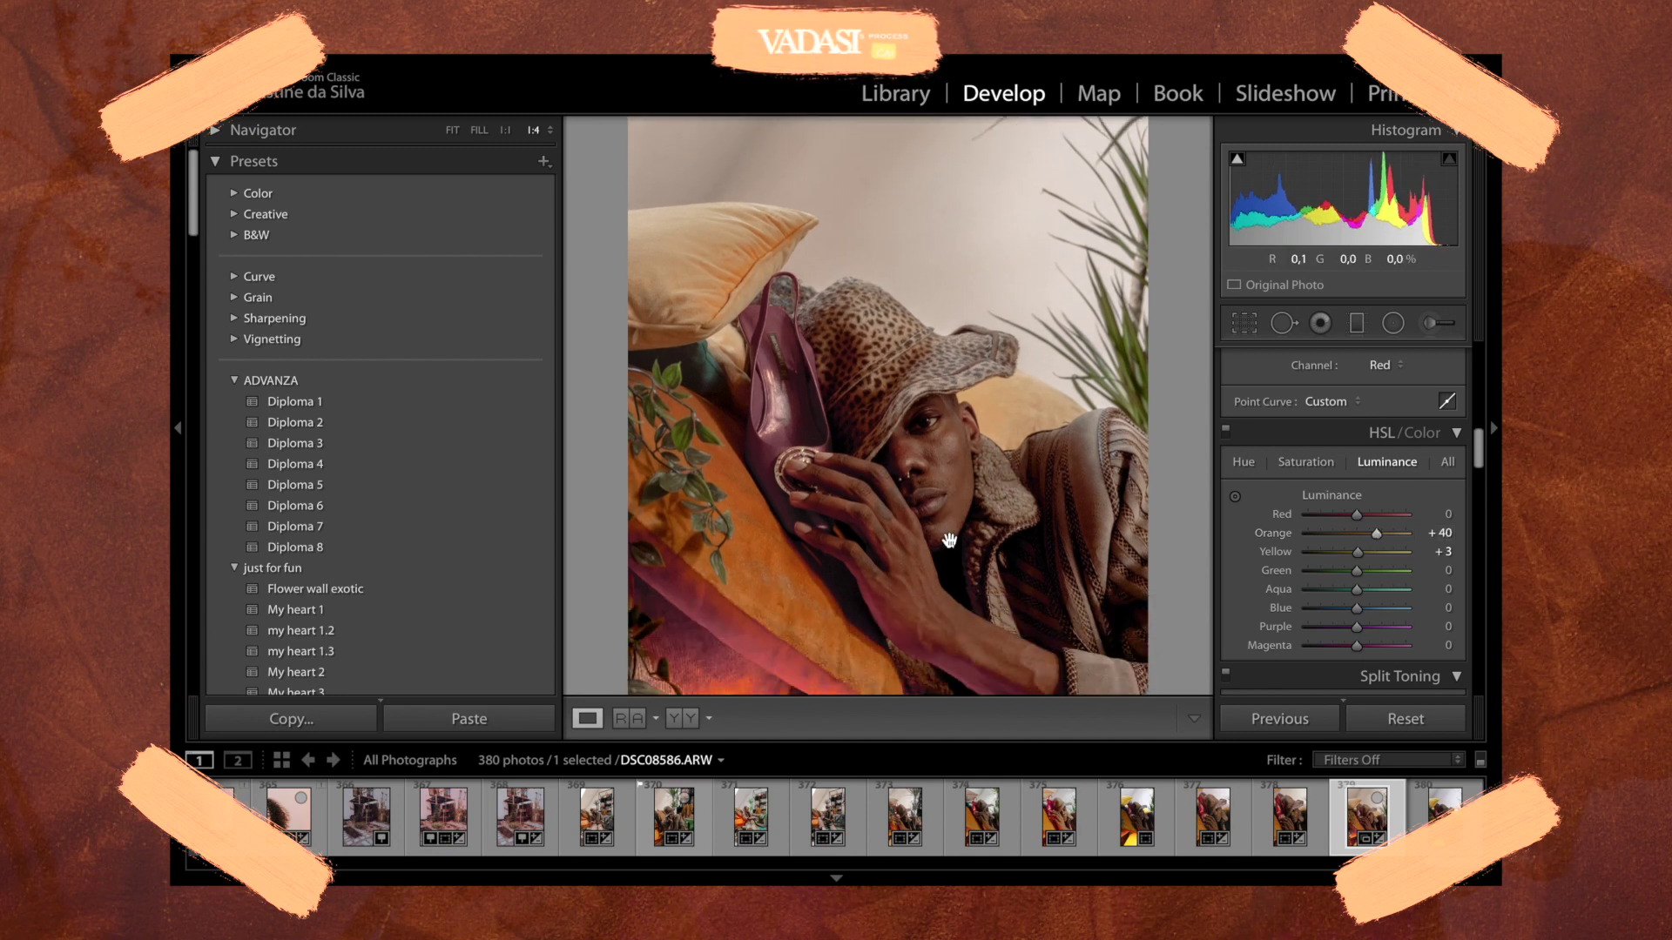
scroll(1047, 365, "up", 3)
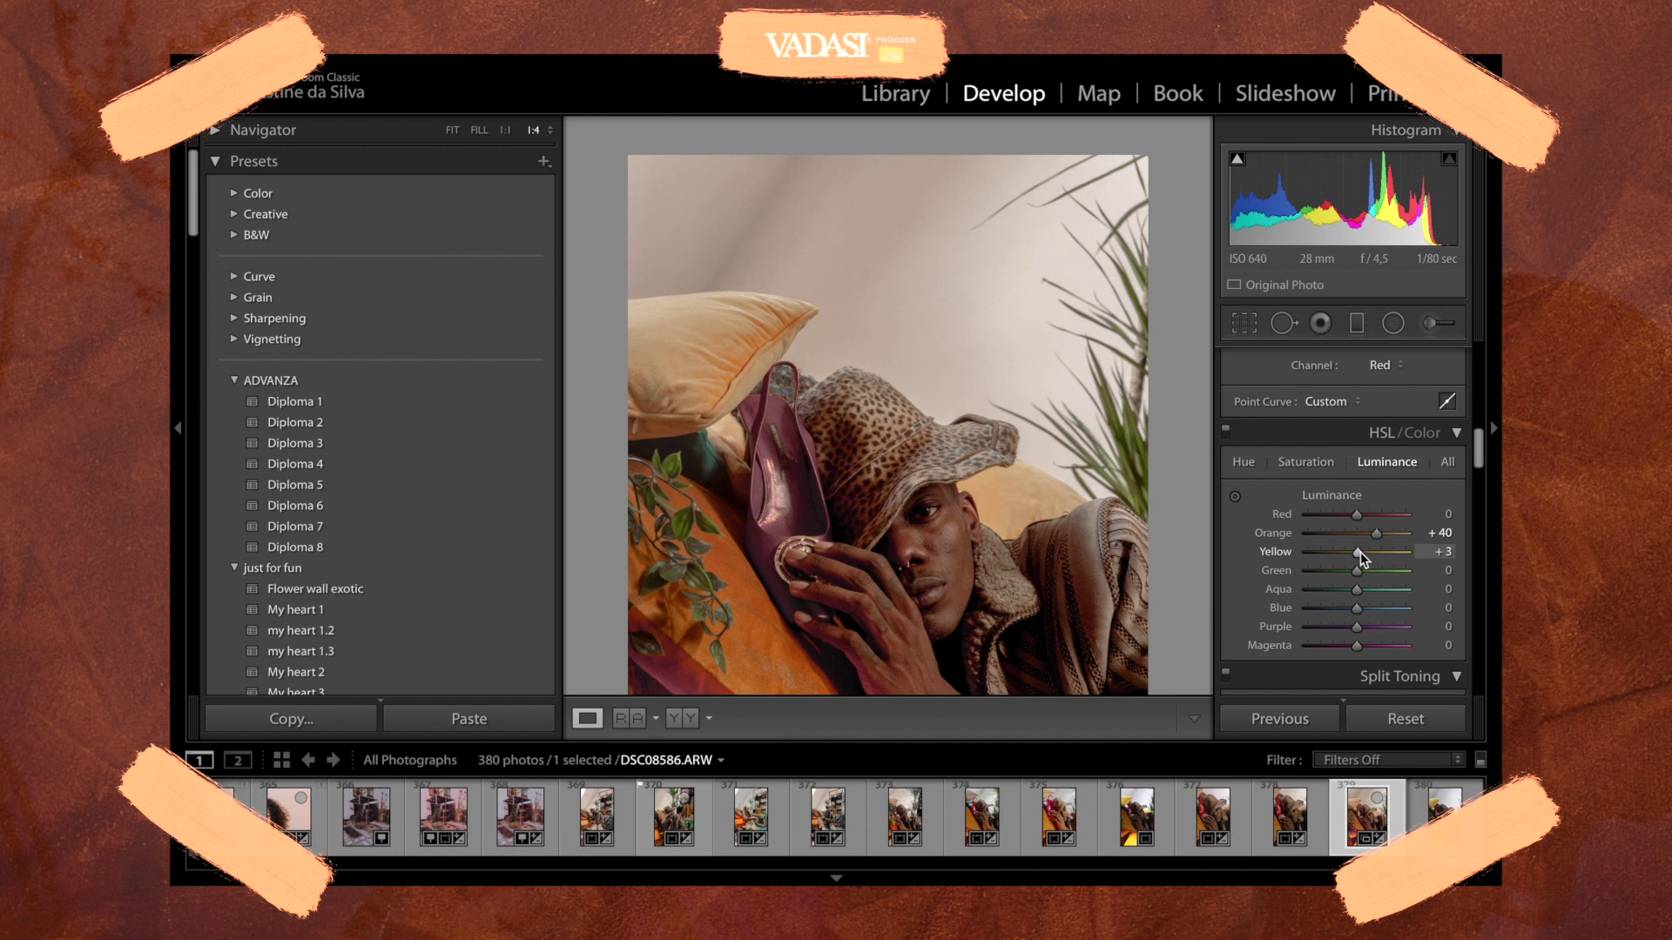
left_click_drag(1363, 554, 1392, 554)
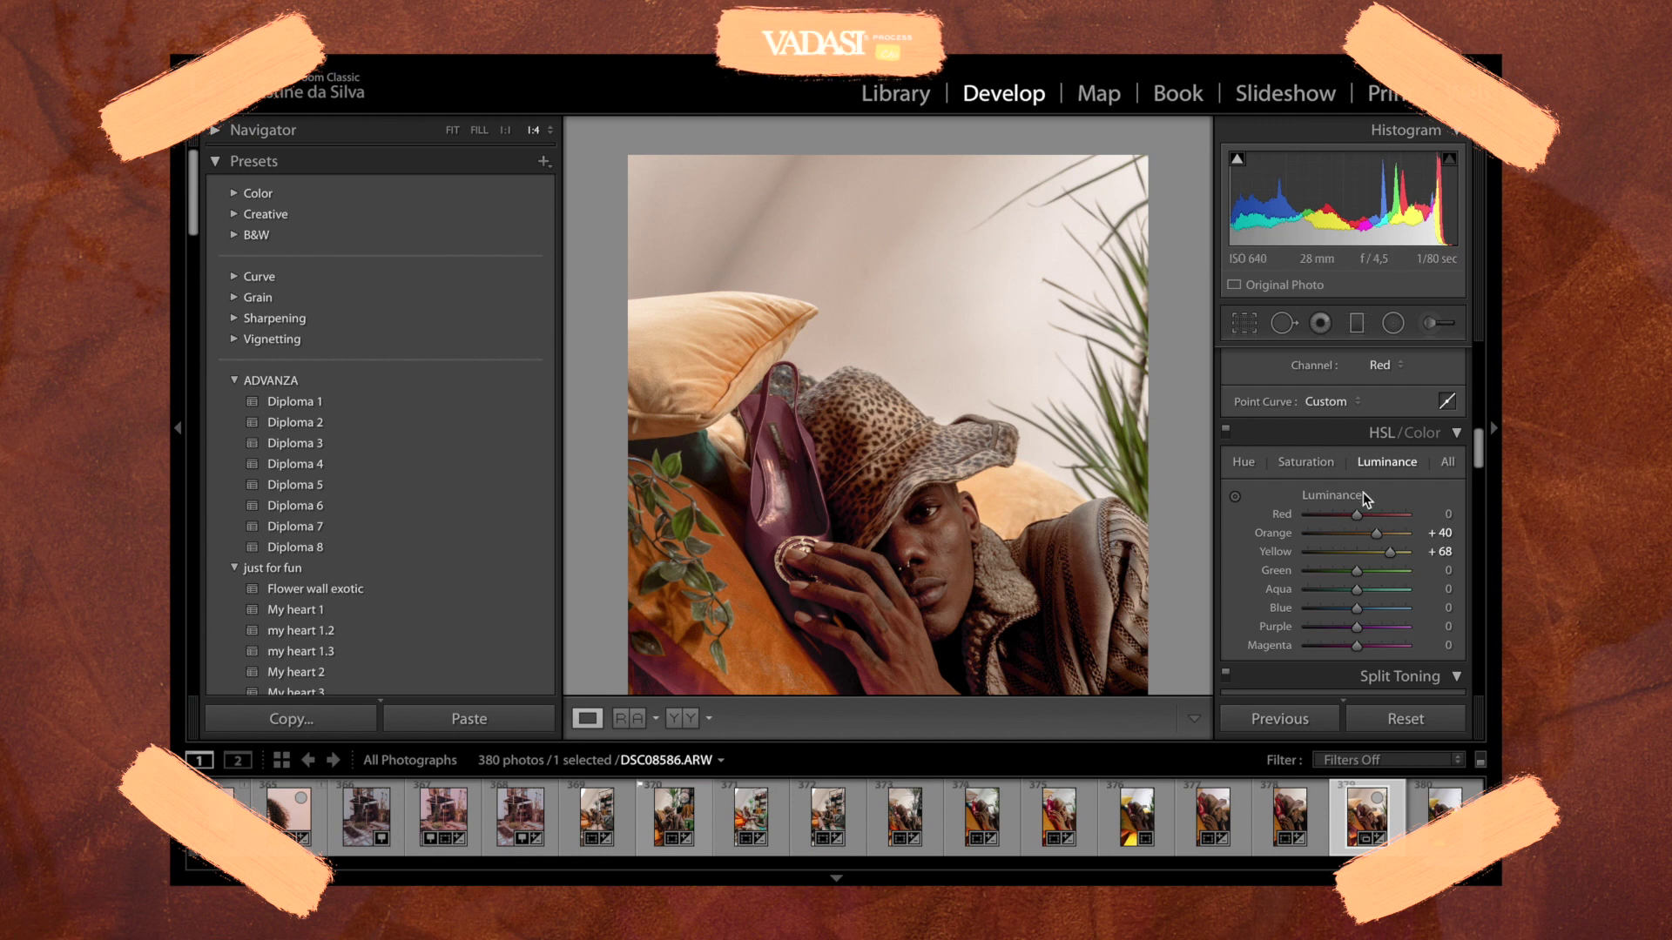
- Set the Yellow luminance to +52 and check the whole portrait, including the pillows, hand and face
mouse_move(1389, 552)
left_mouse_down()
mouse_move(1323, 552)
mouse_move(1411, 575)
mouse_move(1256, 571)
mouse_move(1473, 583)
mouse_move(1382, 557)
left_mouse_up()
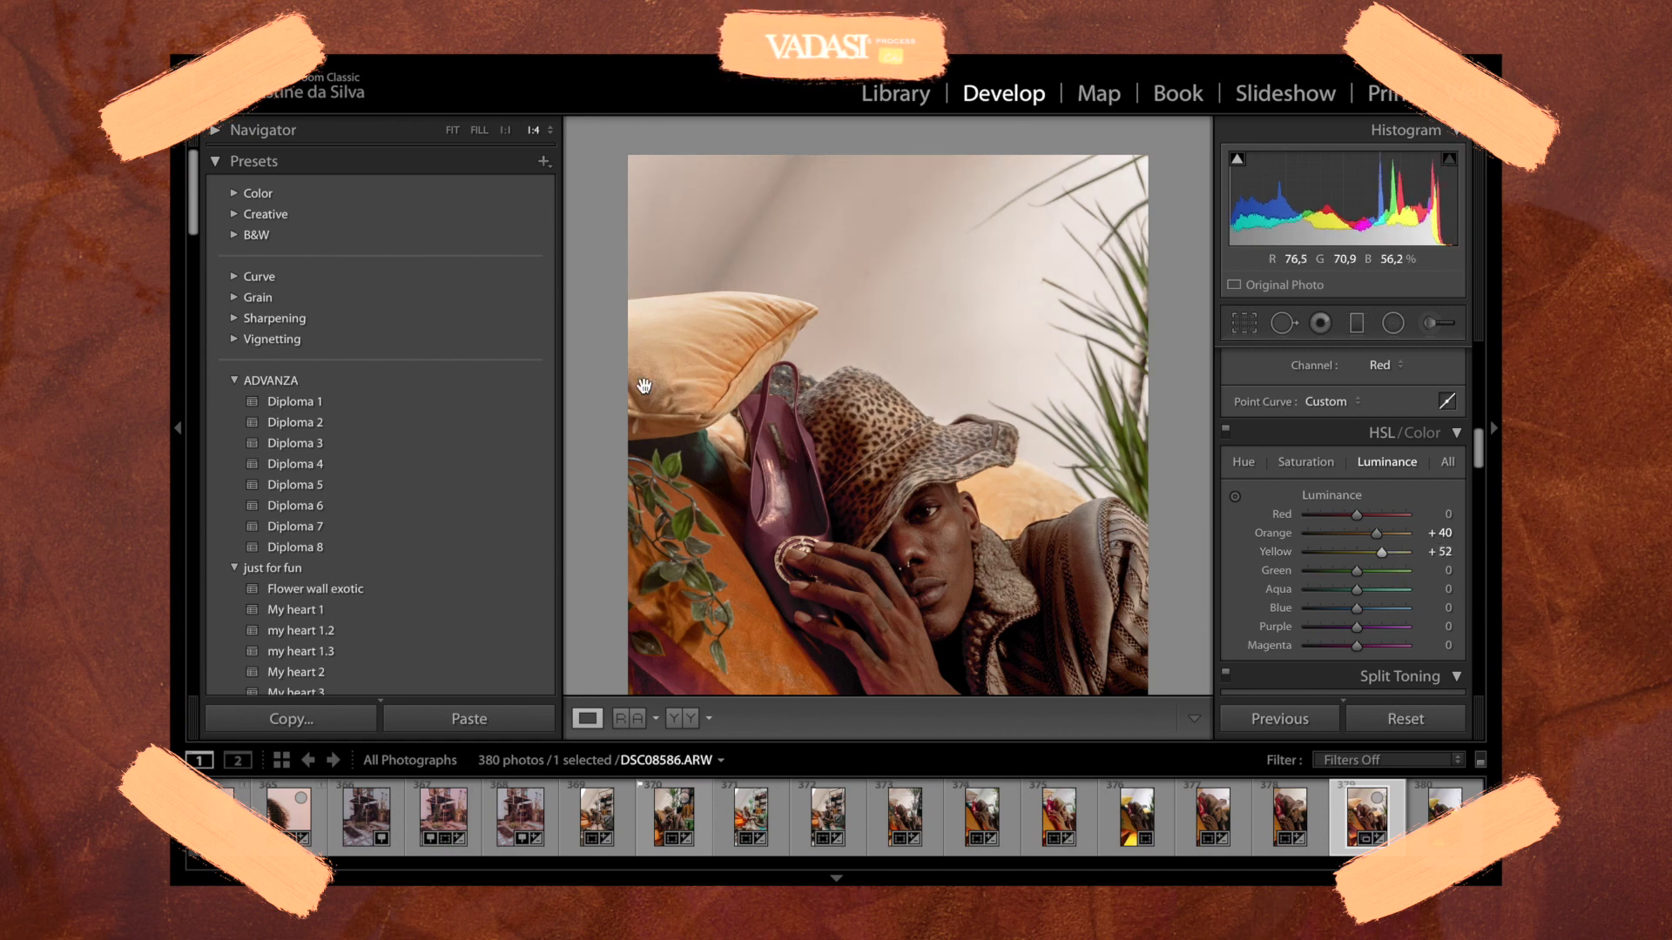
left_click_drag(875, 463, 874, 228)
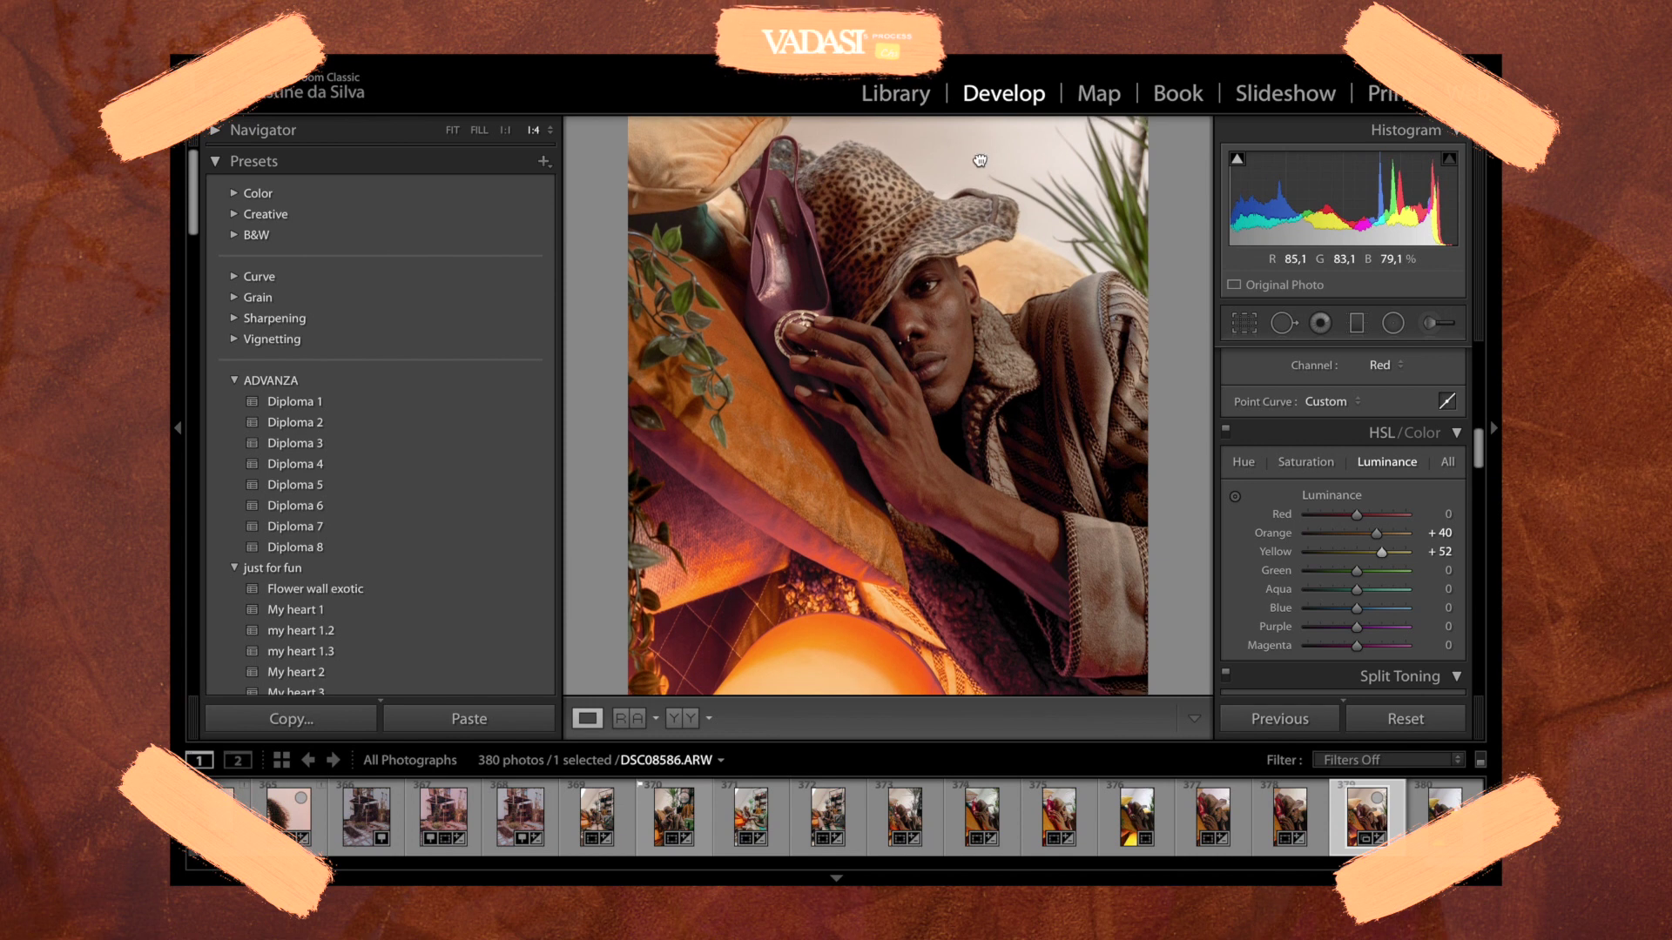
left_click_drag(957, 417, 923, 436)
key("ctrl+minus")
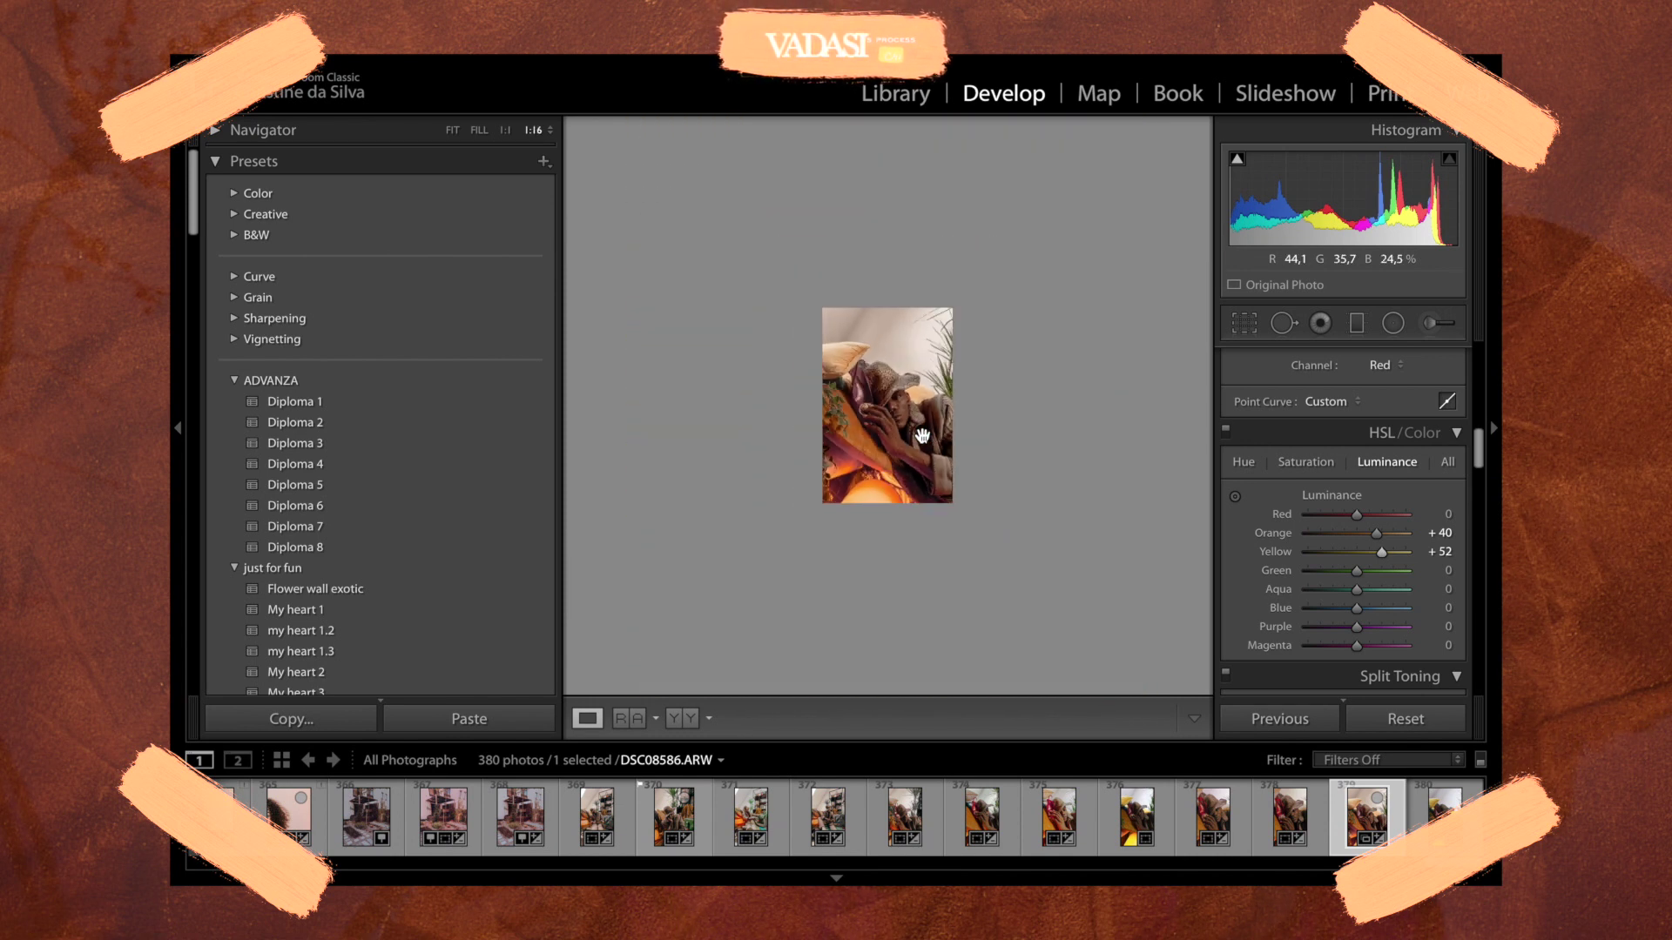
key("ctrl+equal")
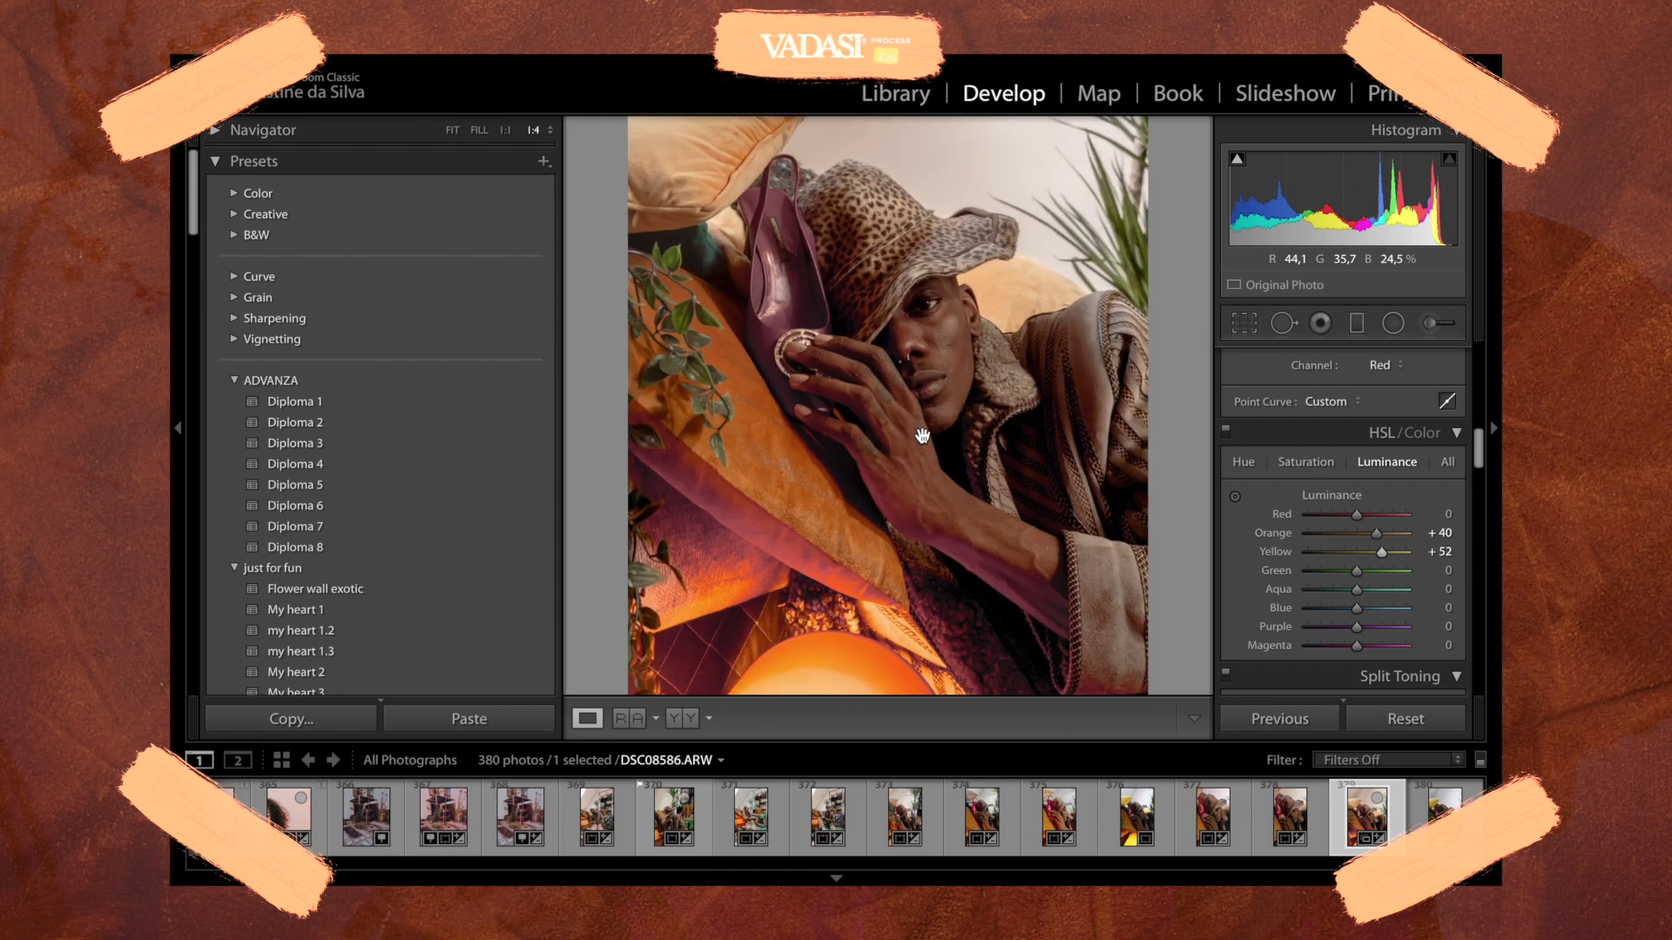
left_click_drag(923, 435, 977, 468)
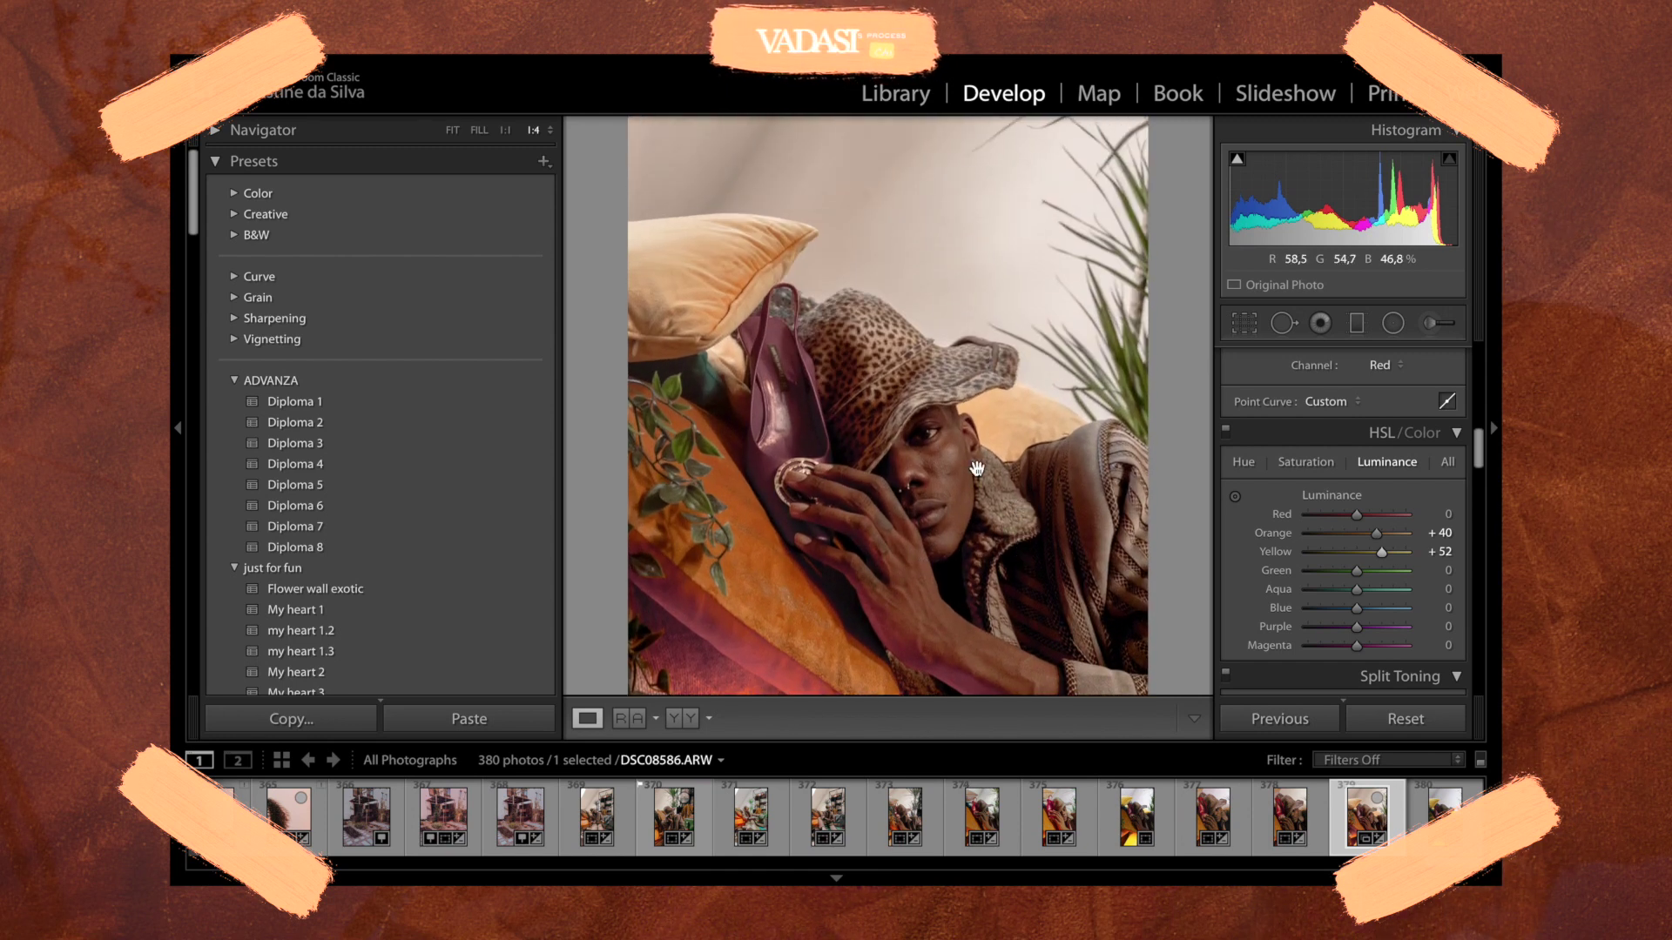
- Test the Red saturation across its range, set it to −92 and check the face
left_click(1319, 465)
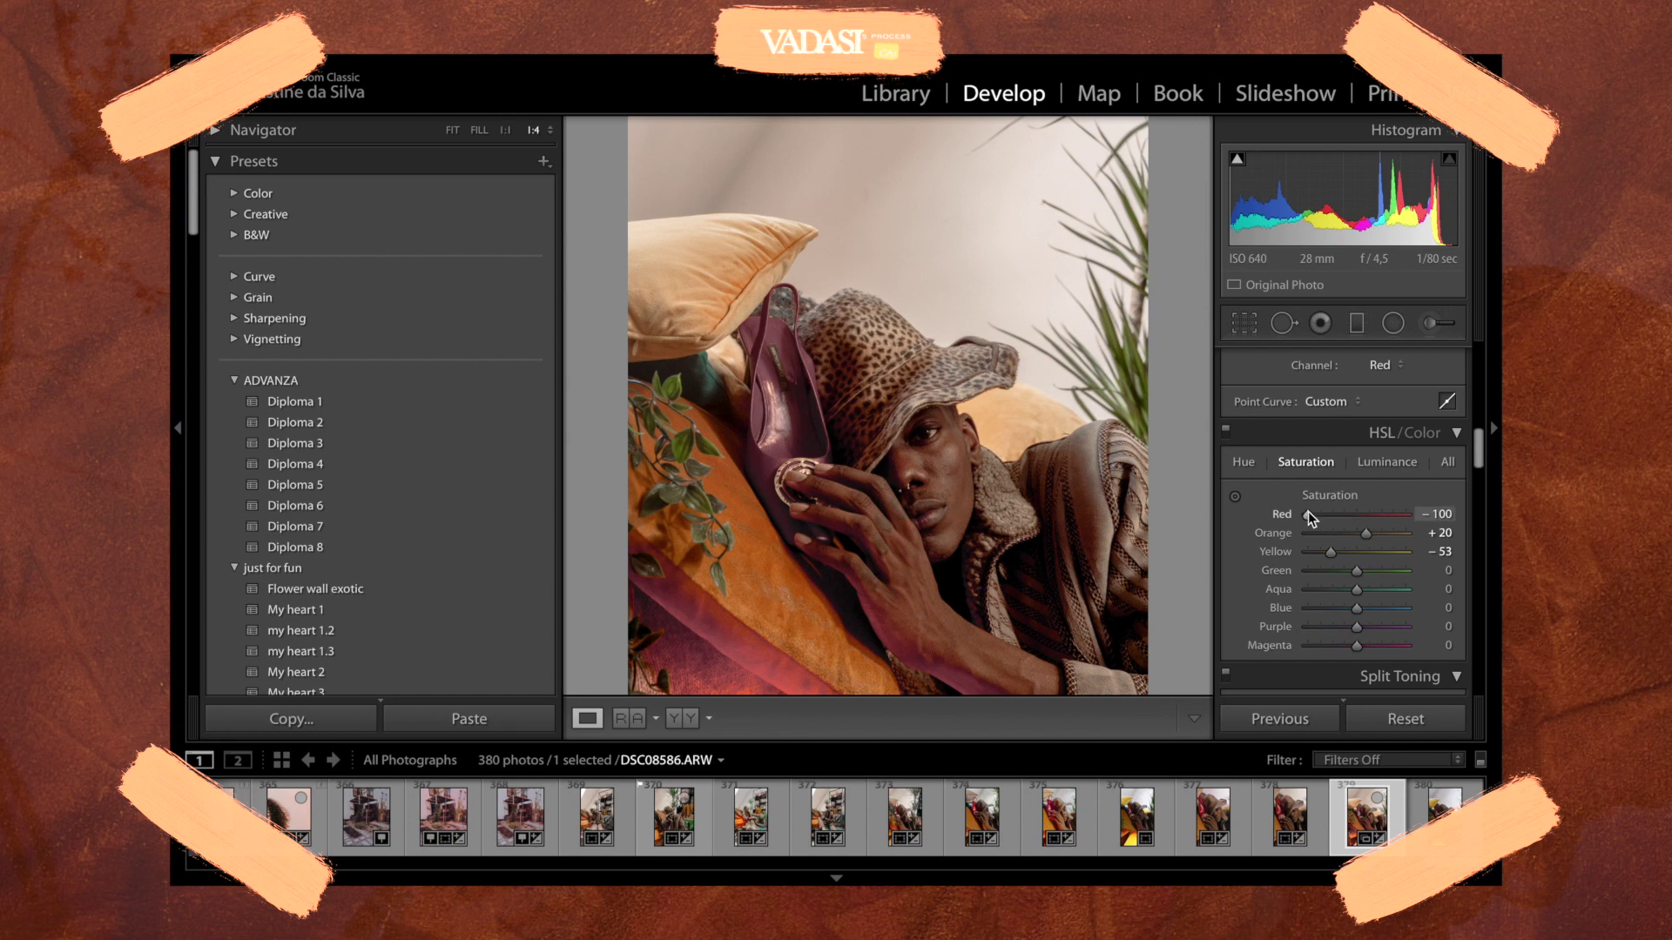
left_click_drag(1308, 514, 1428, 513)
mouse_move(1328, 517)
left_mouse_down()
mouse_move(1247, 519)
mouse_move(1332, 544)
mouse_move(1309, 531)
left_mouse_up()
left_click_drag(967, 401, 962, 275)
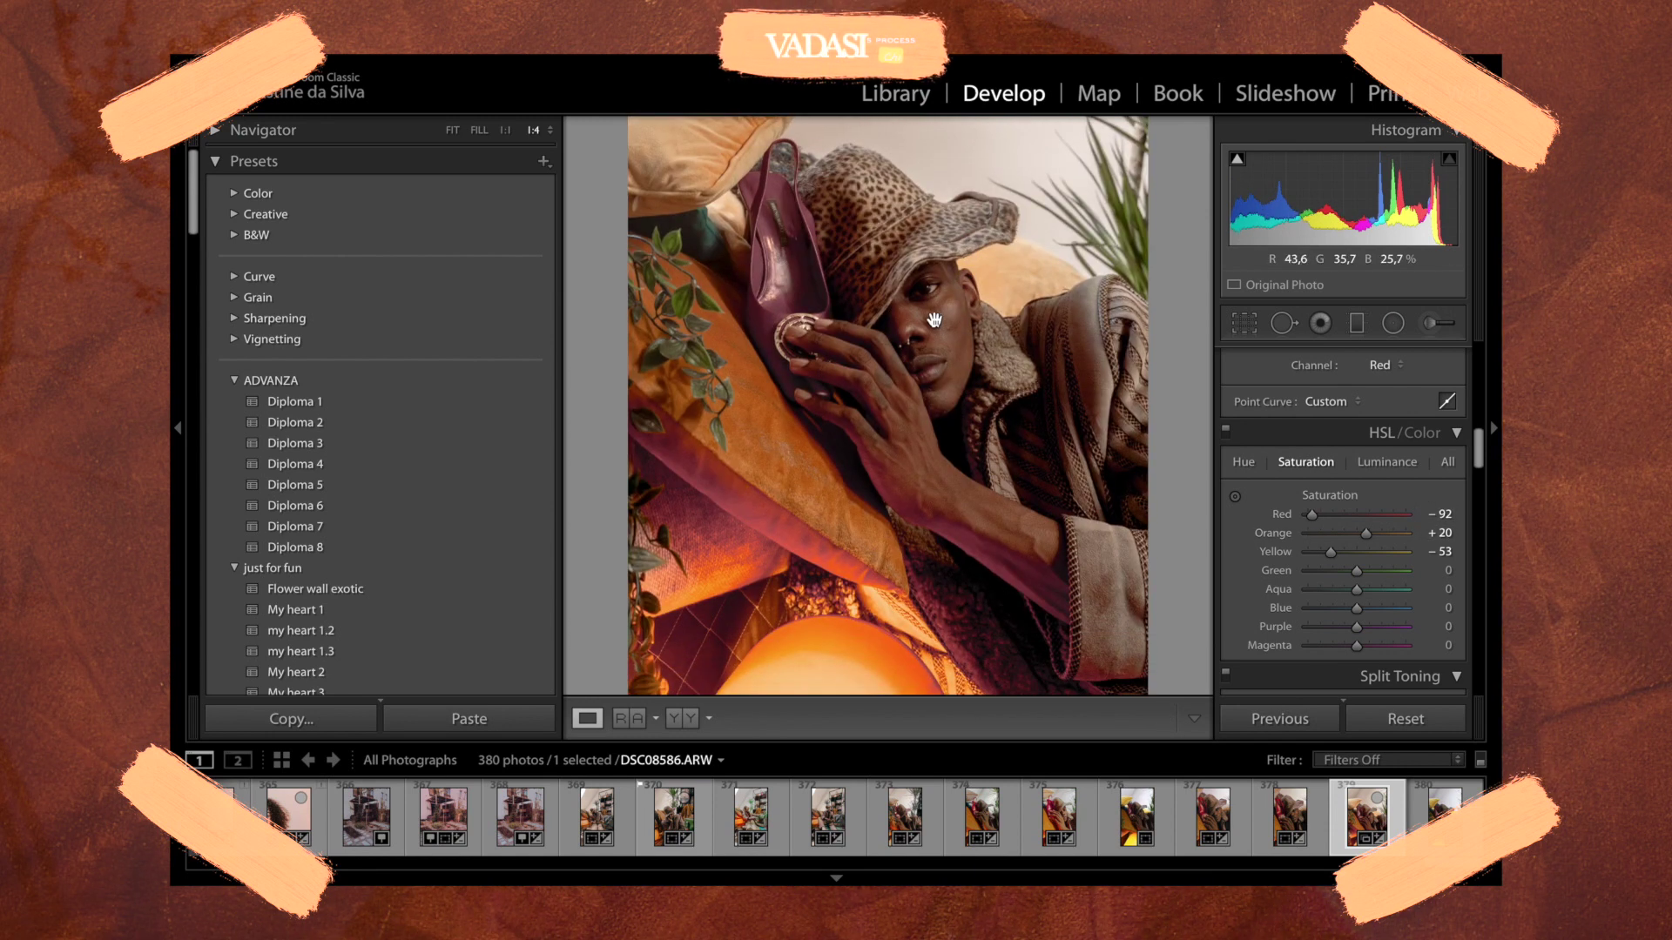
- Compare the original and edited portrait side by side, examining the skin, hat, jacket and pillows
left_click(683, 719)
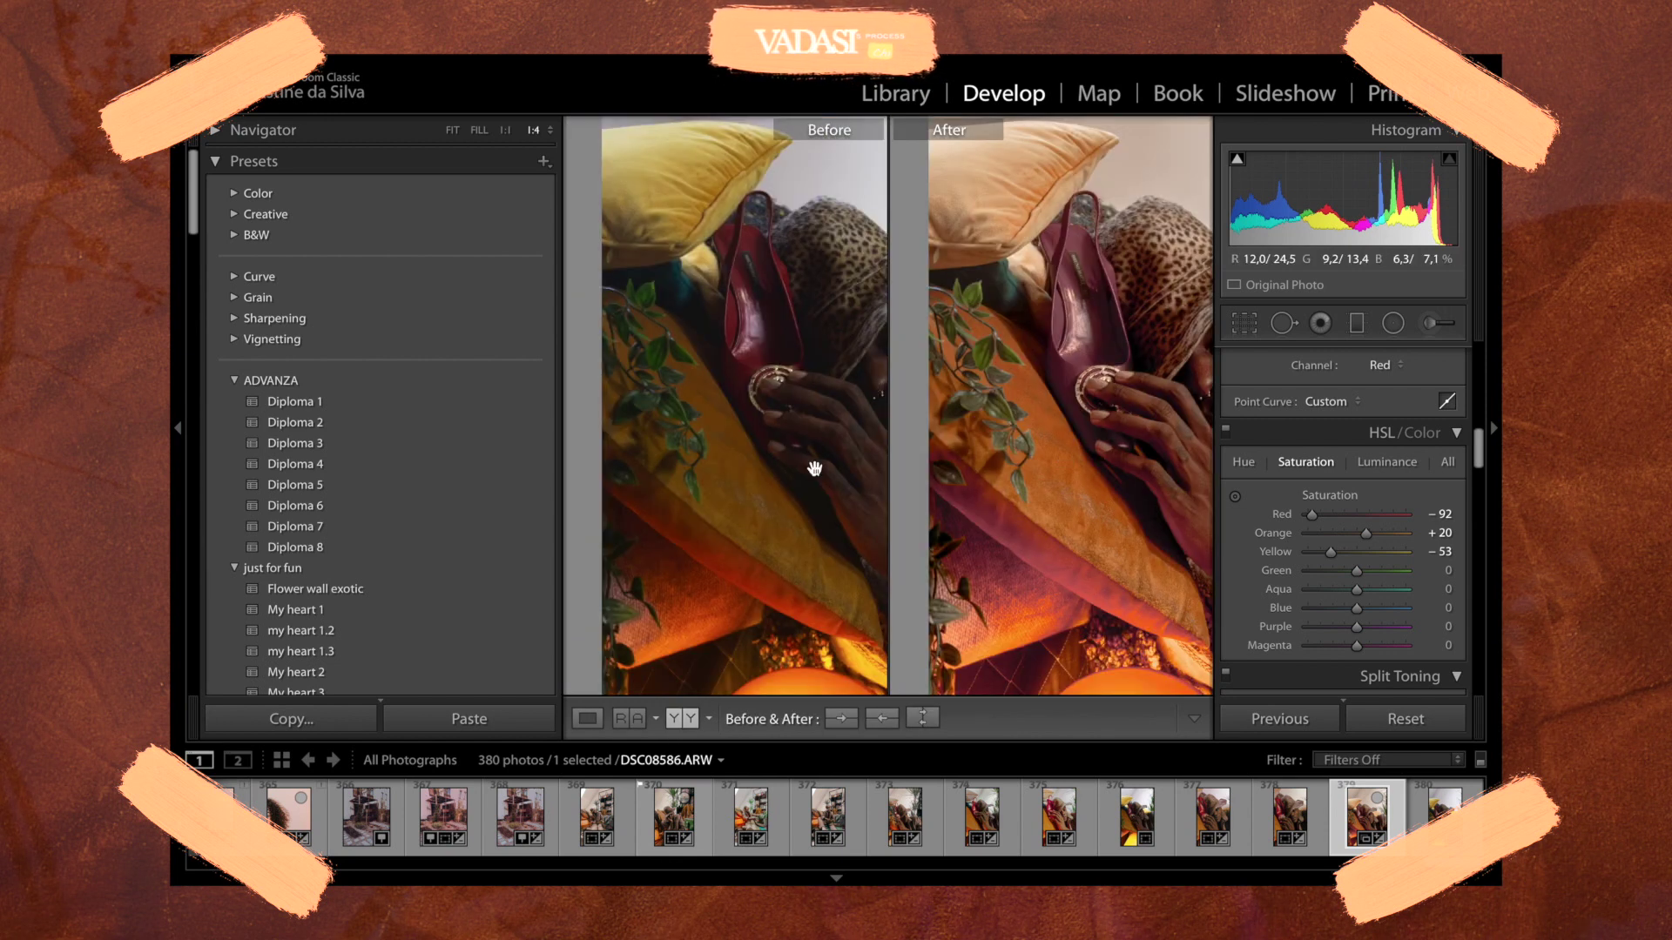
key("ctrl+minus")
left_click_drag(799, 362, 781, 410)
left_click(781, 410)
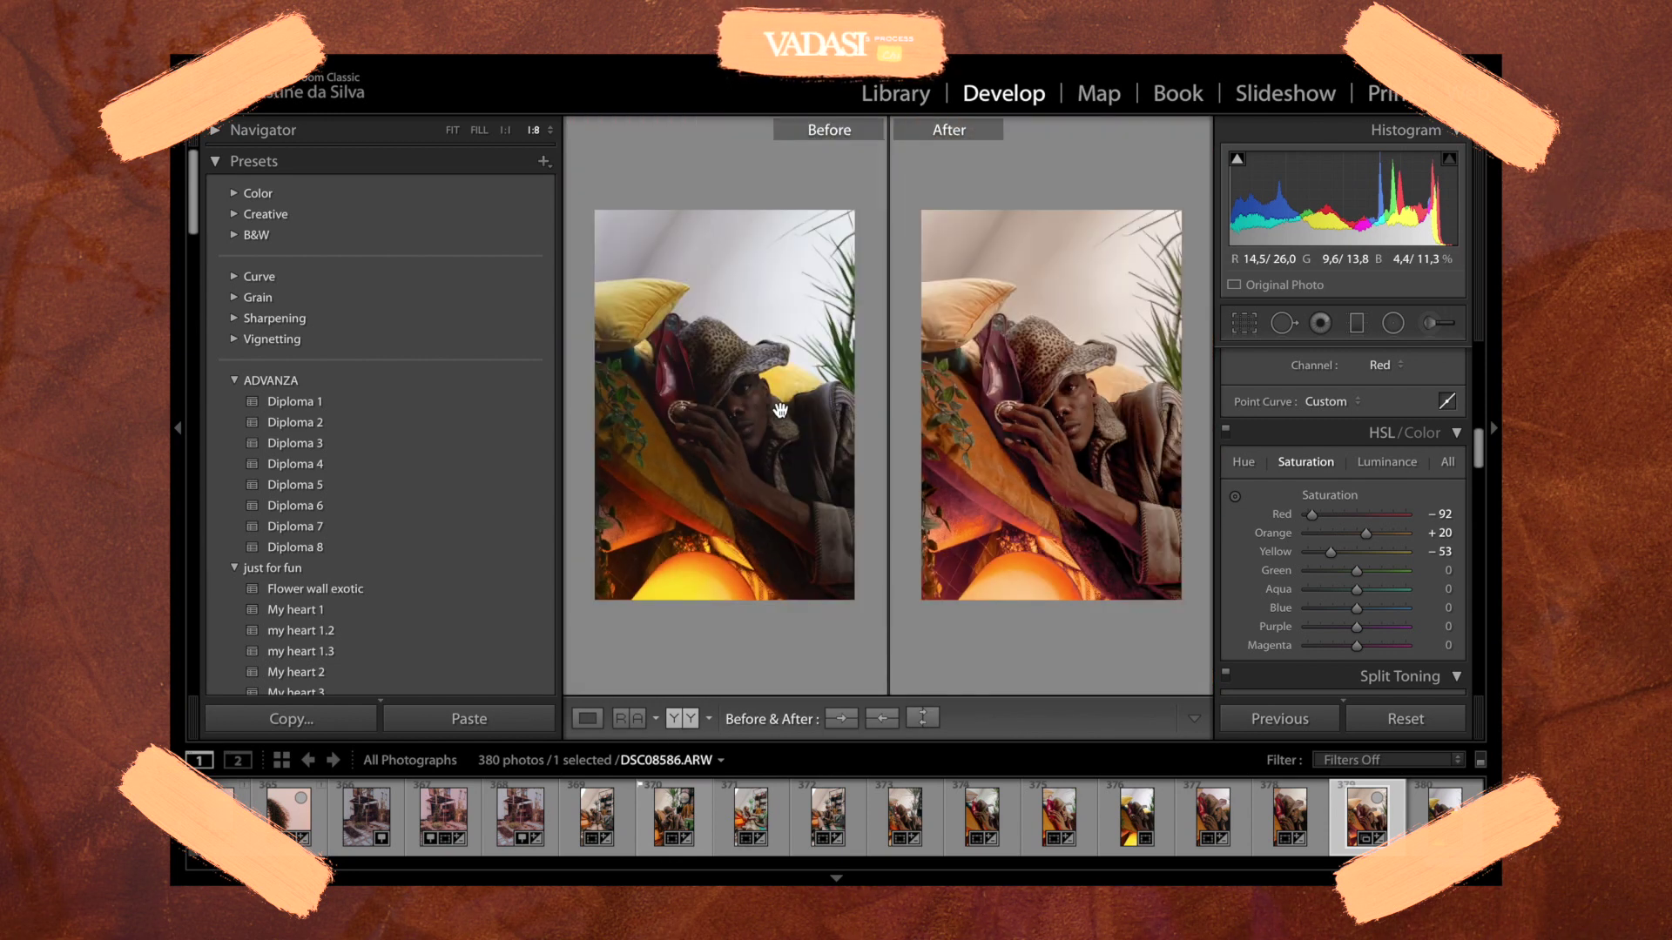
left_click(709, 549)
left_click(1032, 365)
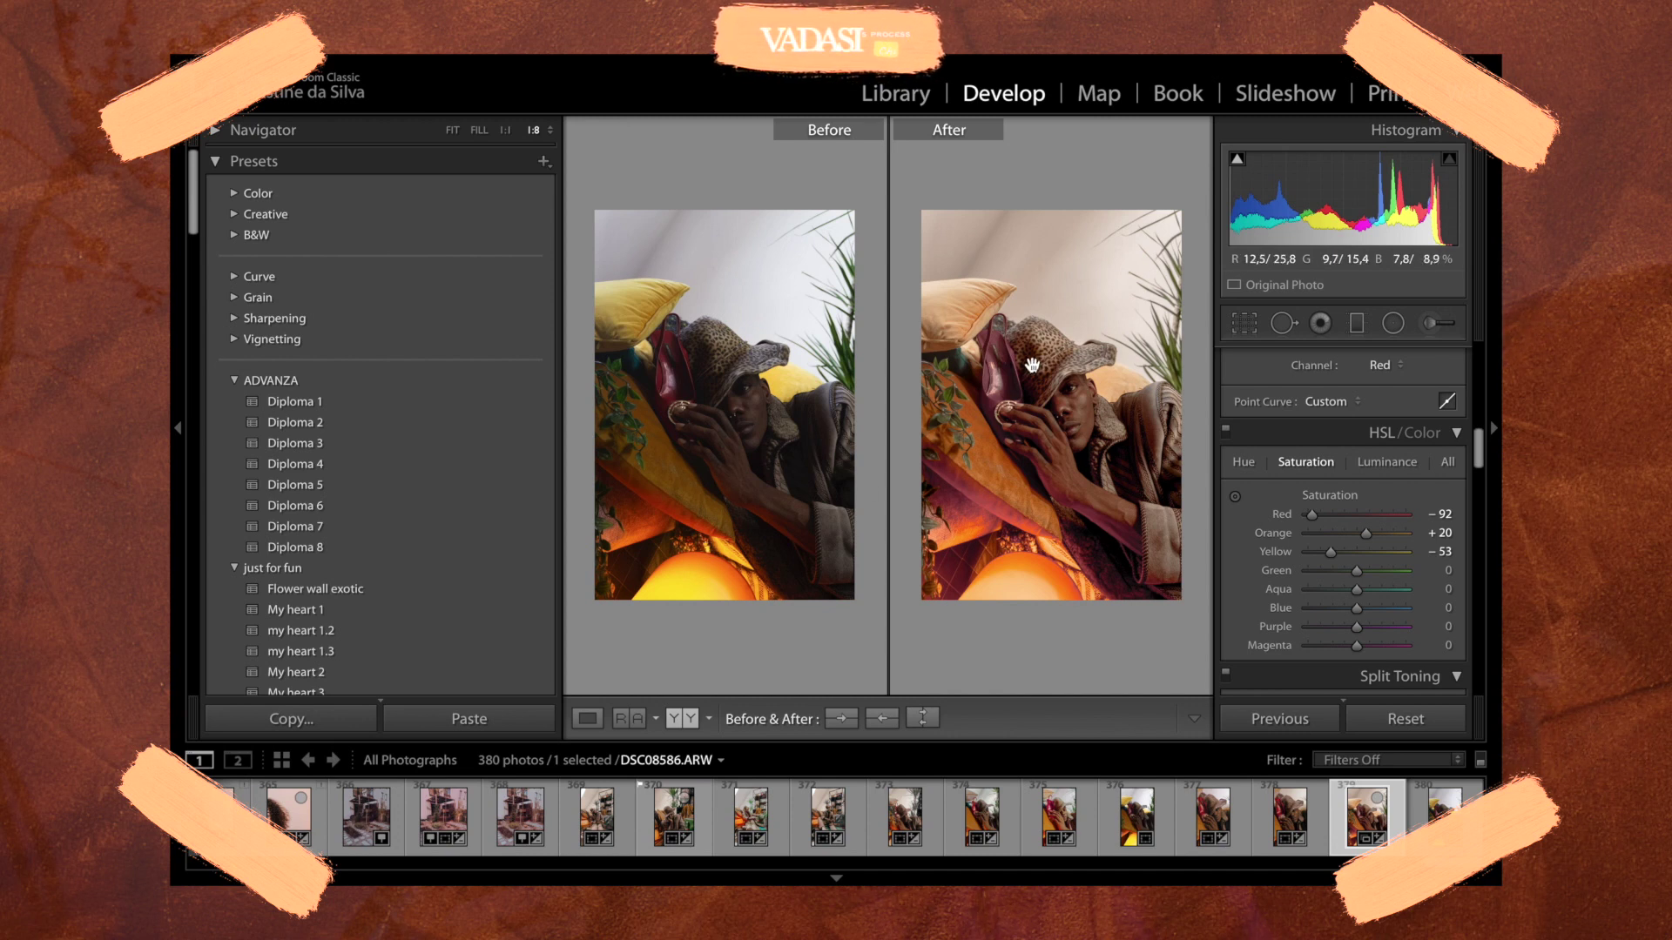
left_click(1108, 402)
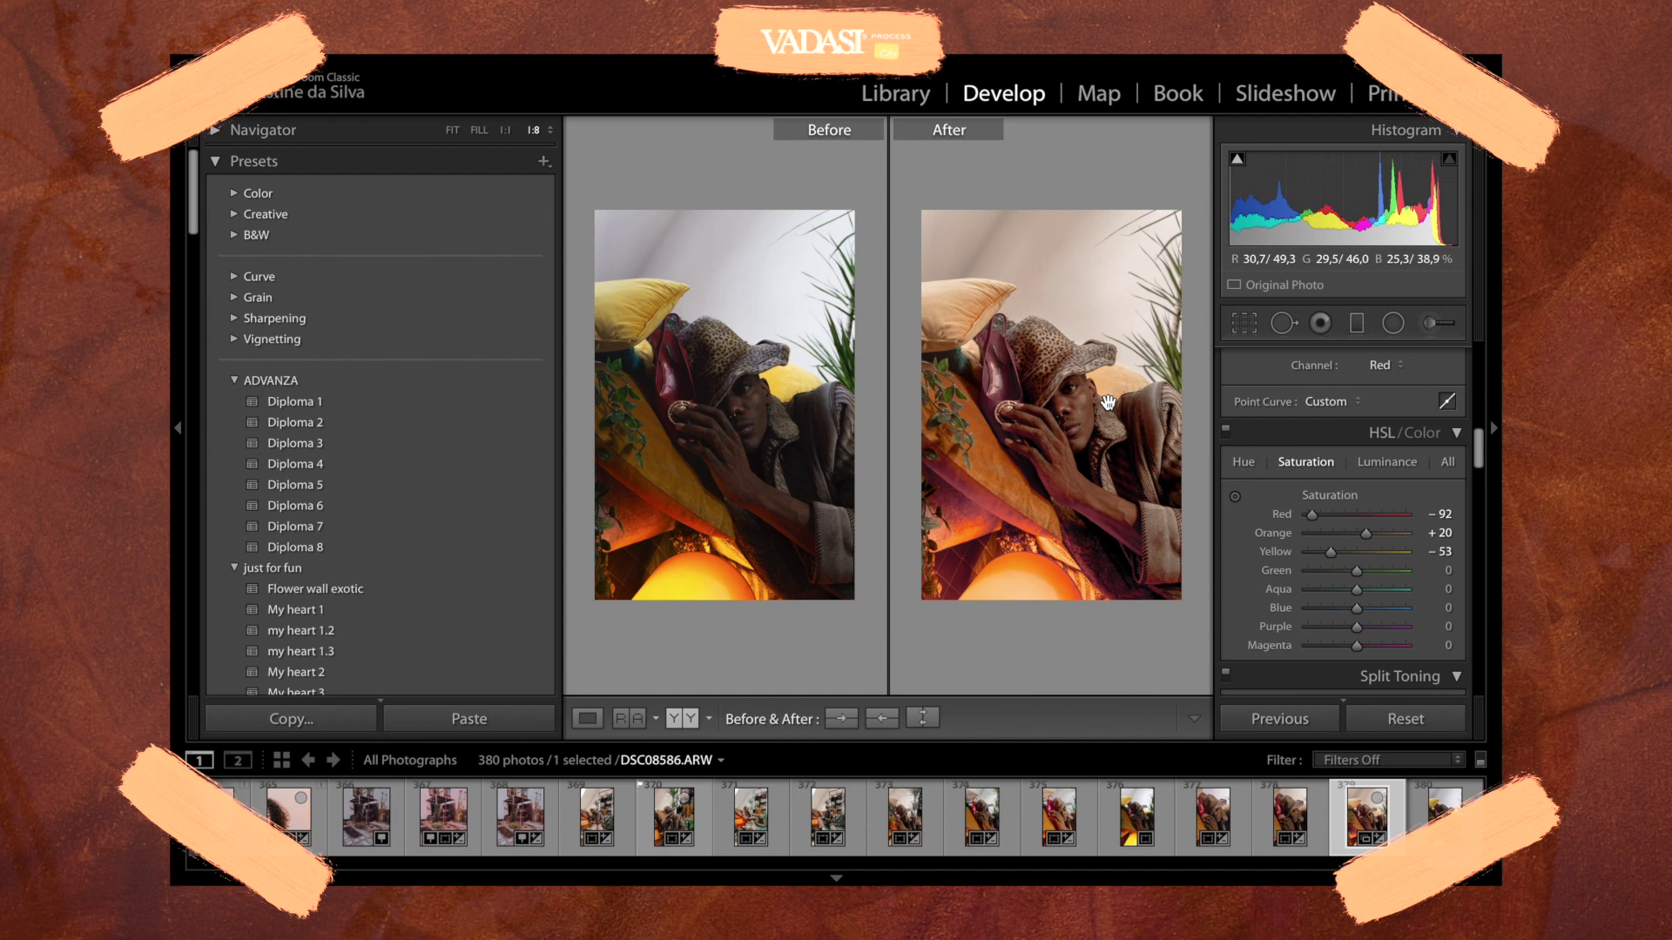
left_click(1108, 402)
left_click(1108, 402)
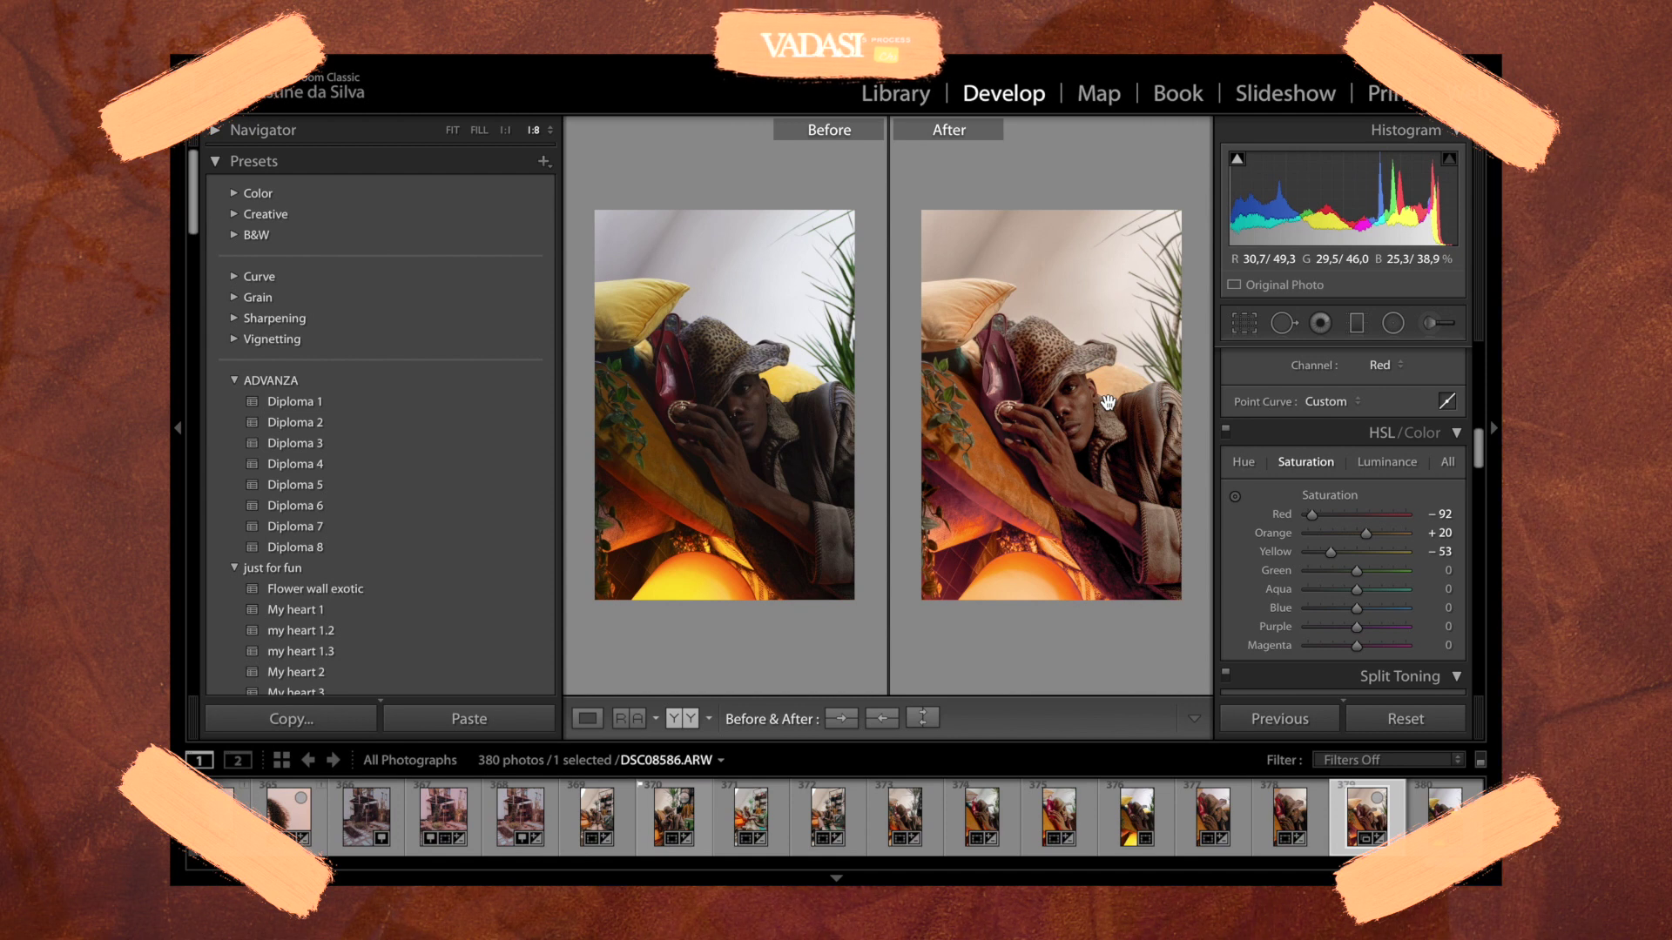
left_click(1137, 462)
left_click(1138, 462)
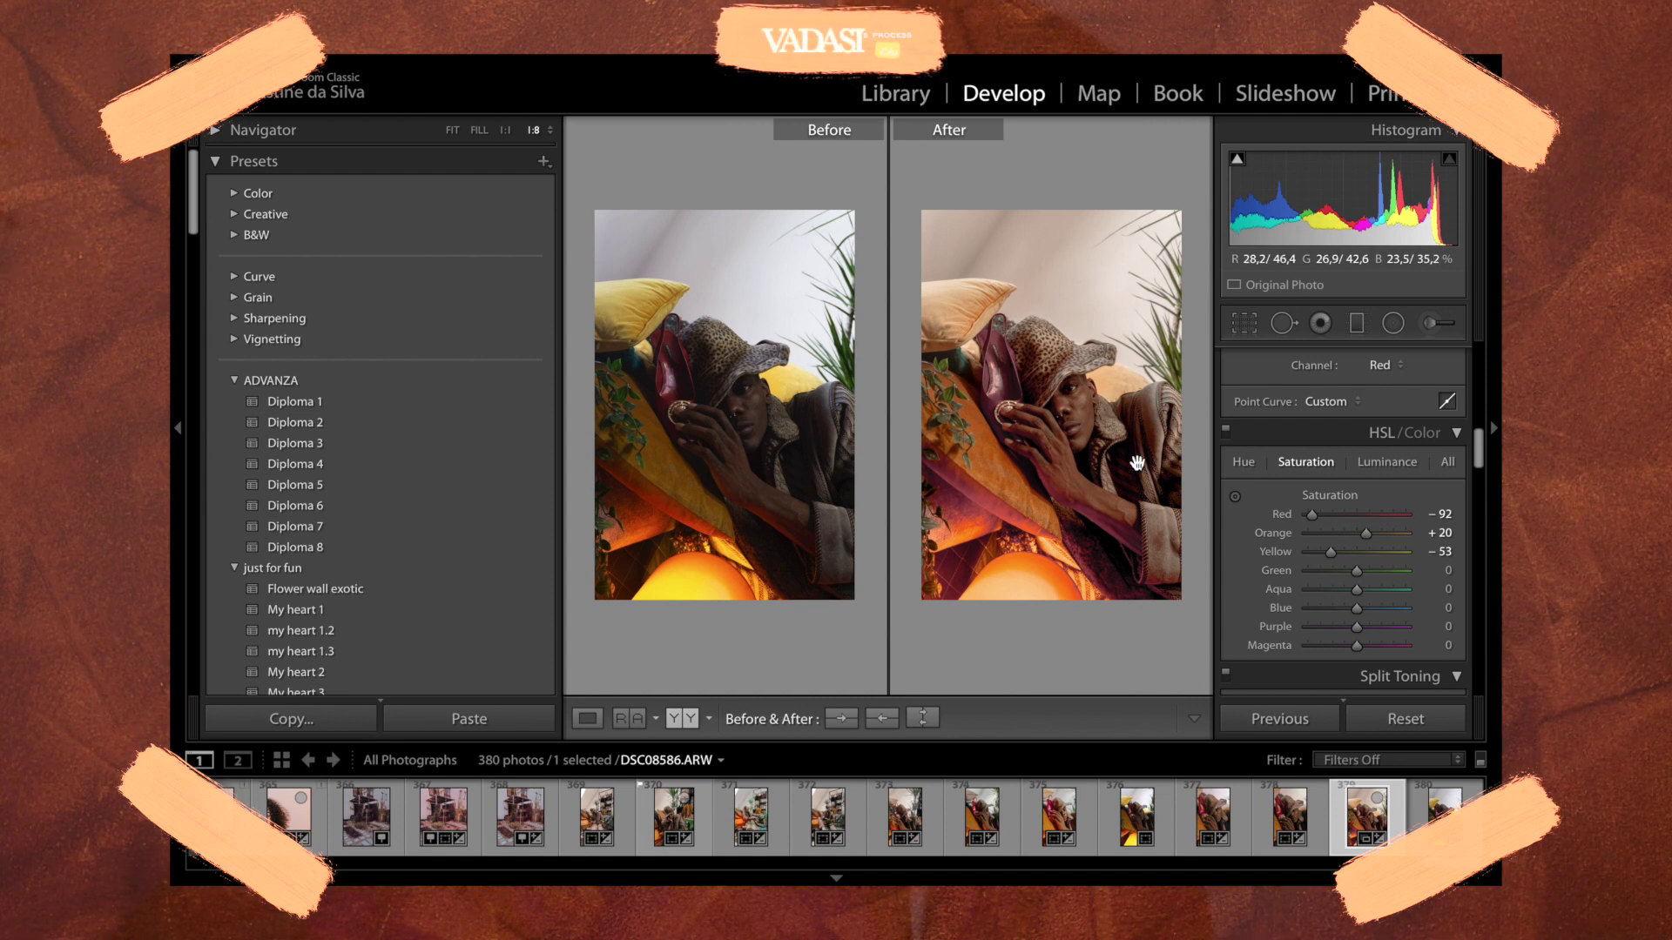
left_click(1137, 462)
left_click(1137, 462)
left_click(1138, 463)
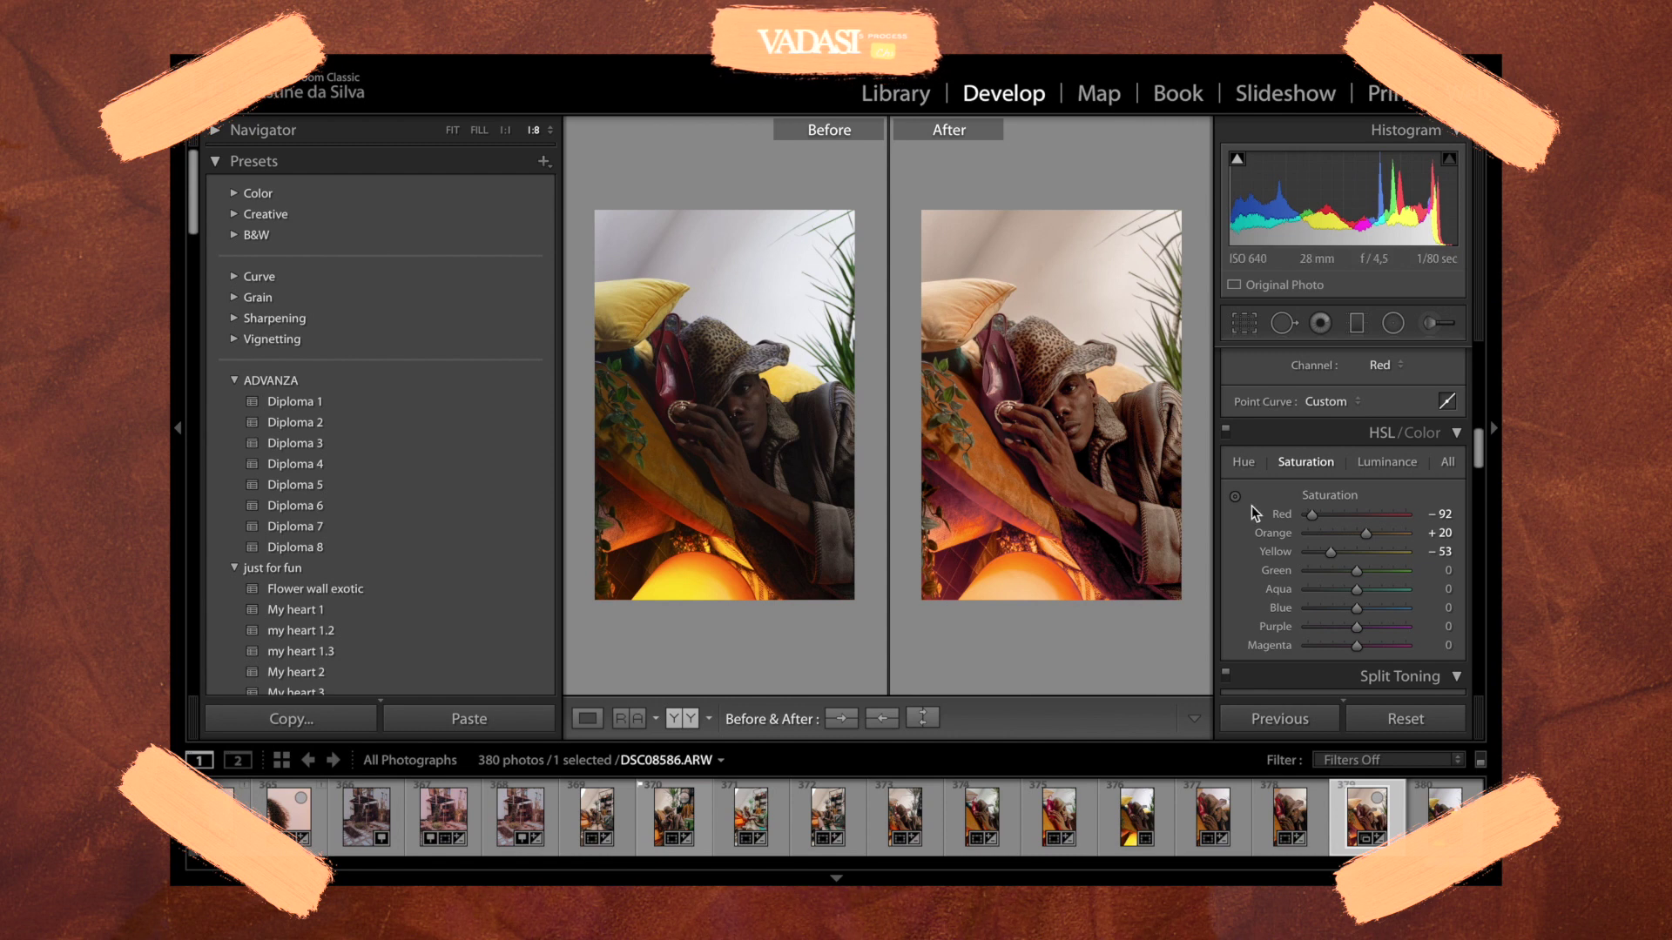
left_click(1041, 413)
left_click(1040, 413)
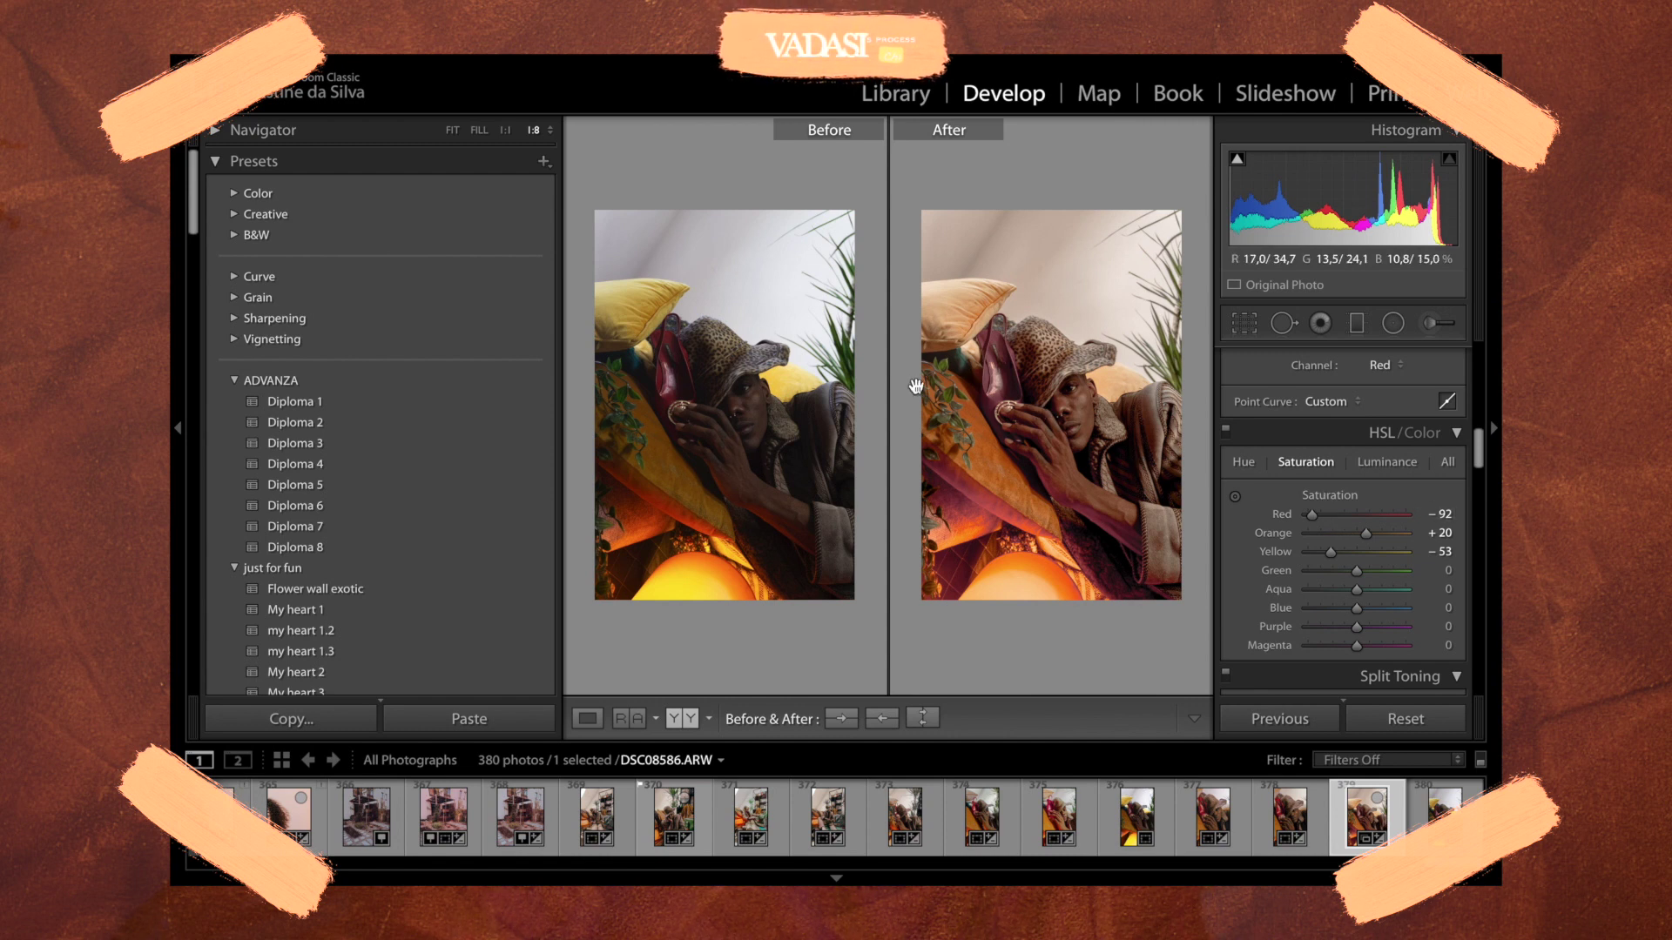
- Set the Red saturation to −100 and, back in the single-photo view, set the Green luminance to +6
mouse_move(1312, 514)
left_mouse_down()
mouse_move(1395, 517)
mouse_move(1281, 519)
left_mouse_up()
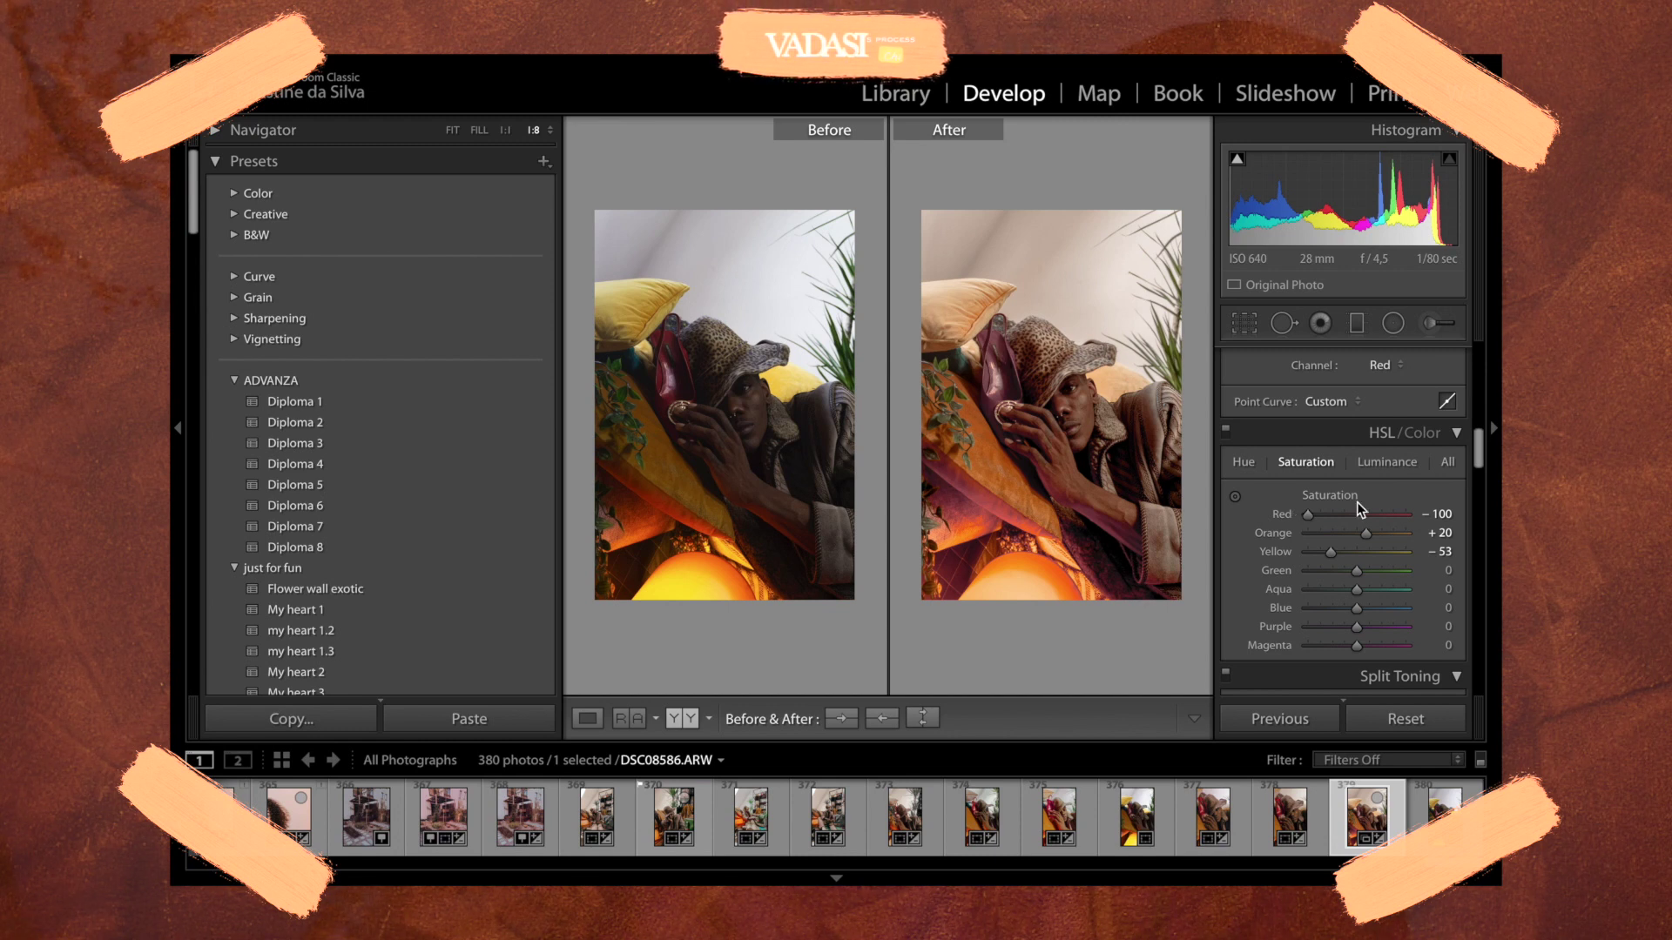
left_click(1385, 463)
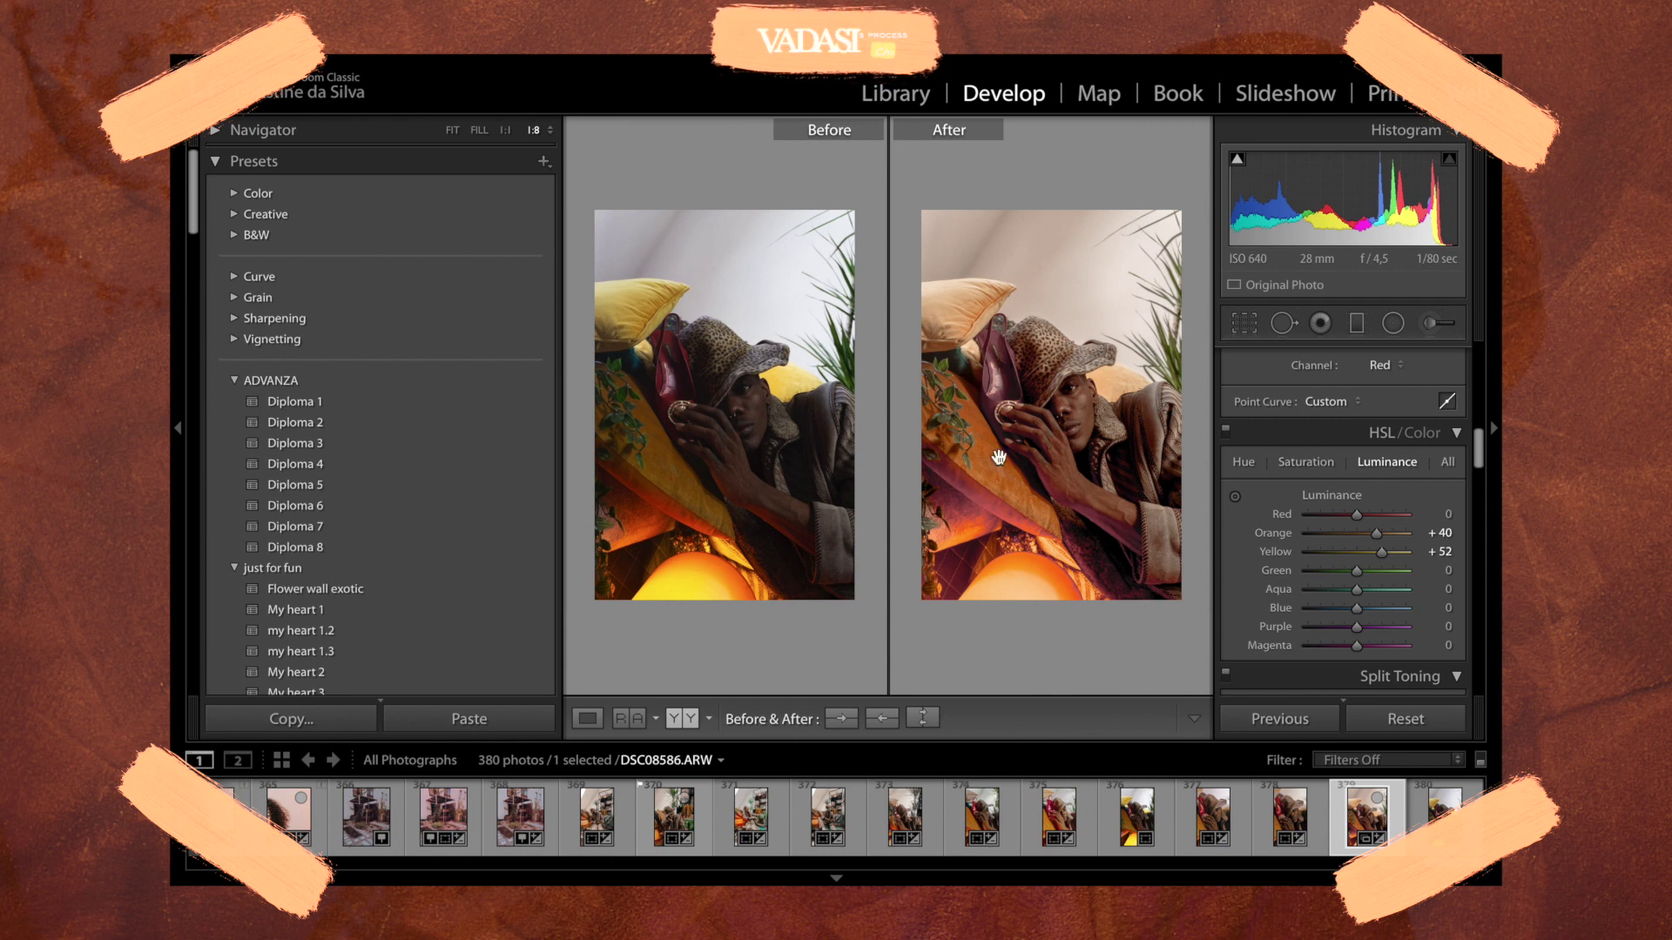
left_click(589, 718)
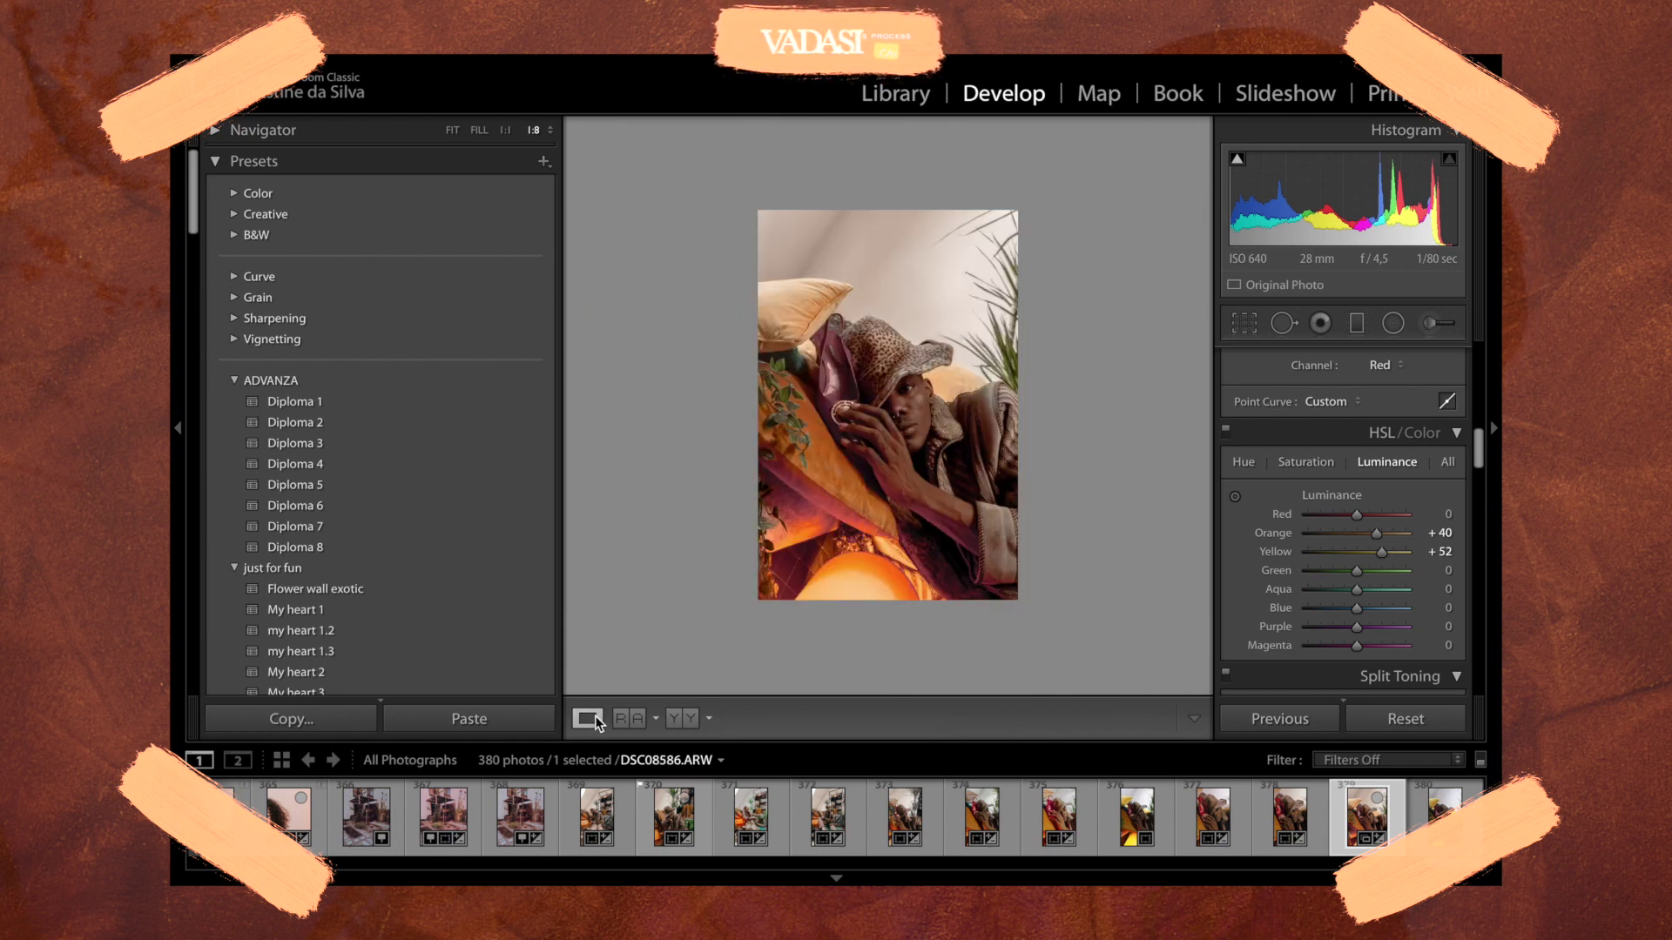
left_click(980, 446)
left_click_drag(998, 387, 998, 344)
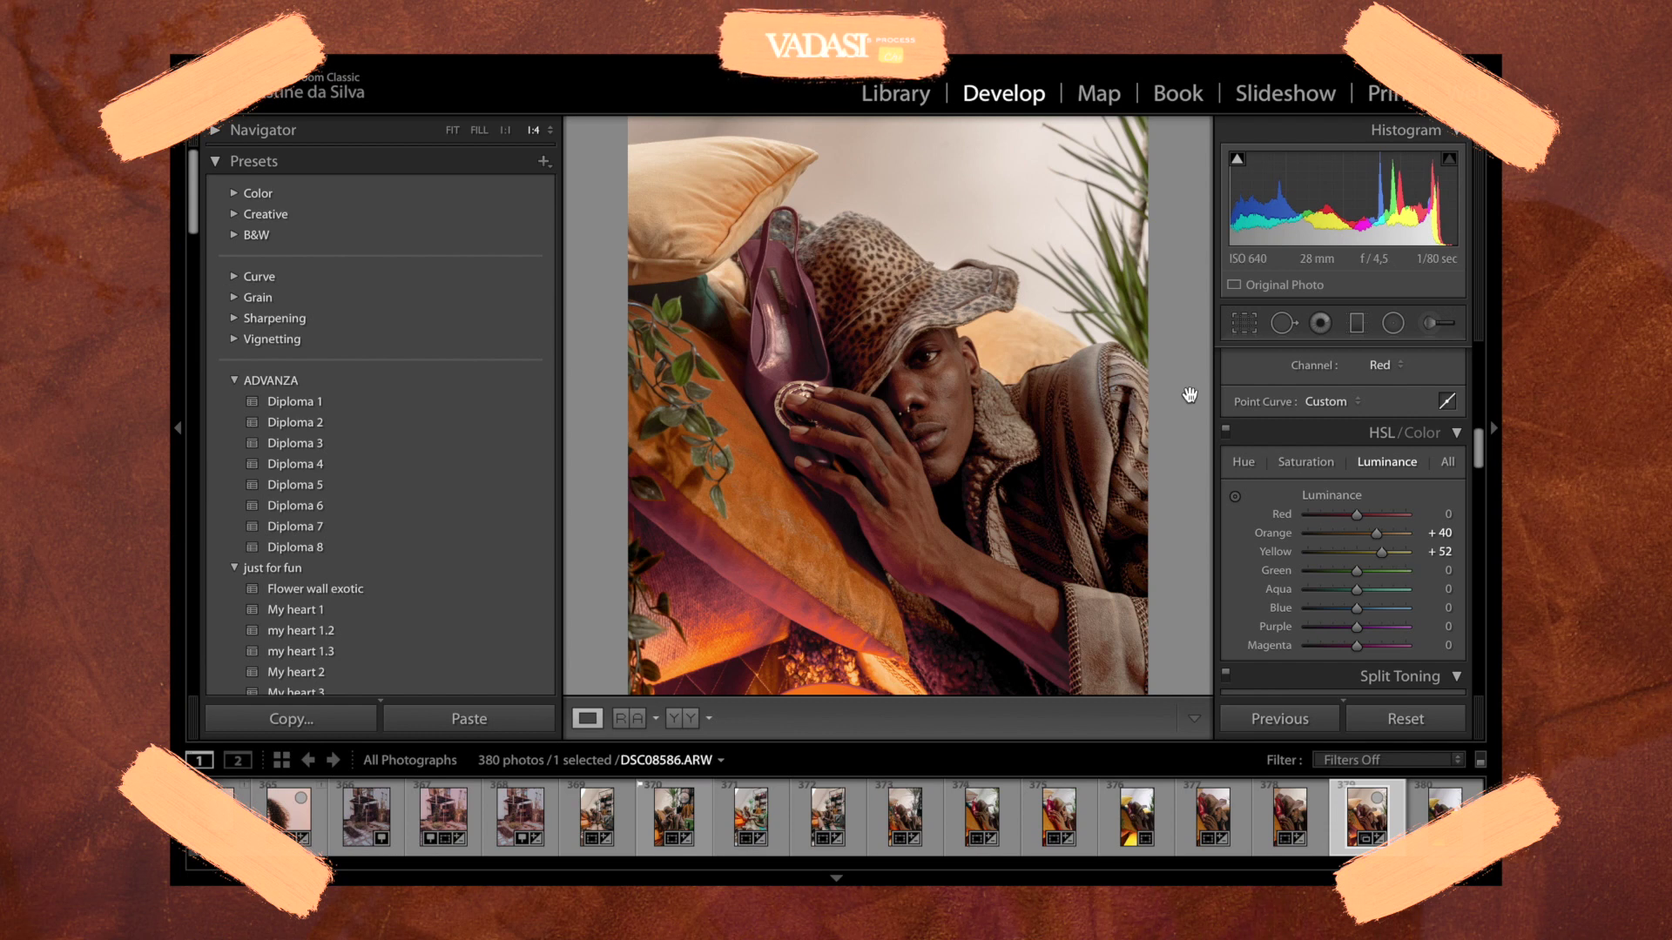
mouse_move(1359, 568)
left_mouse_down()
mouse_move(1235, 582)
mouse_move(1501, 581)
mouse_move(1363, 579)
left_mouse_up()
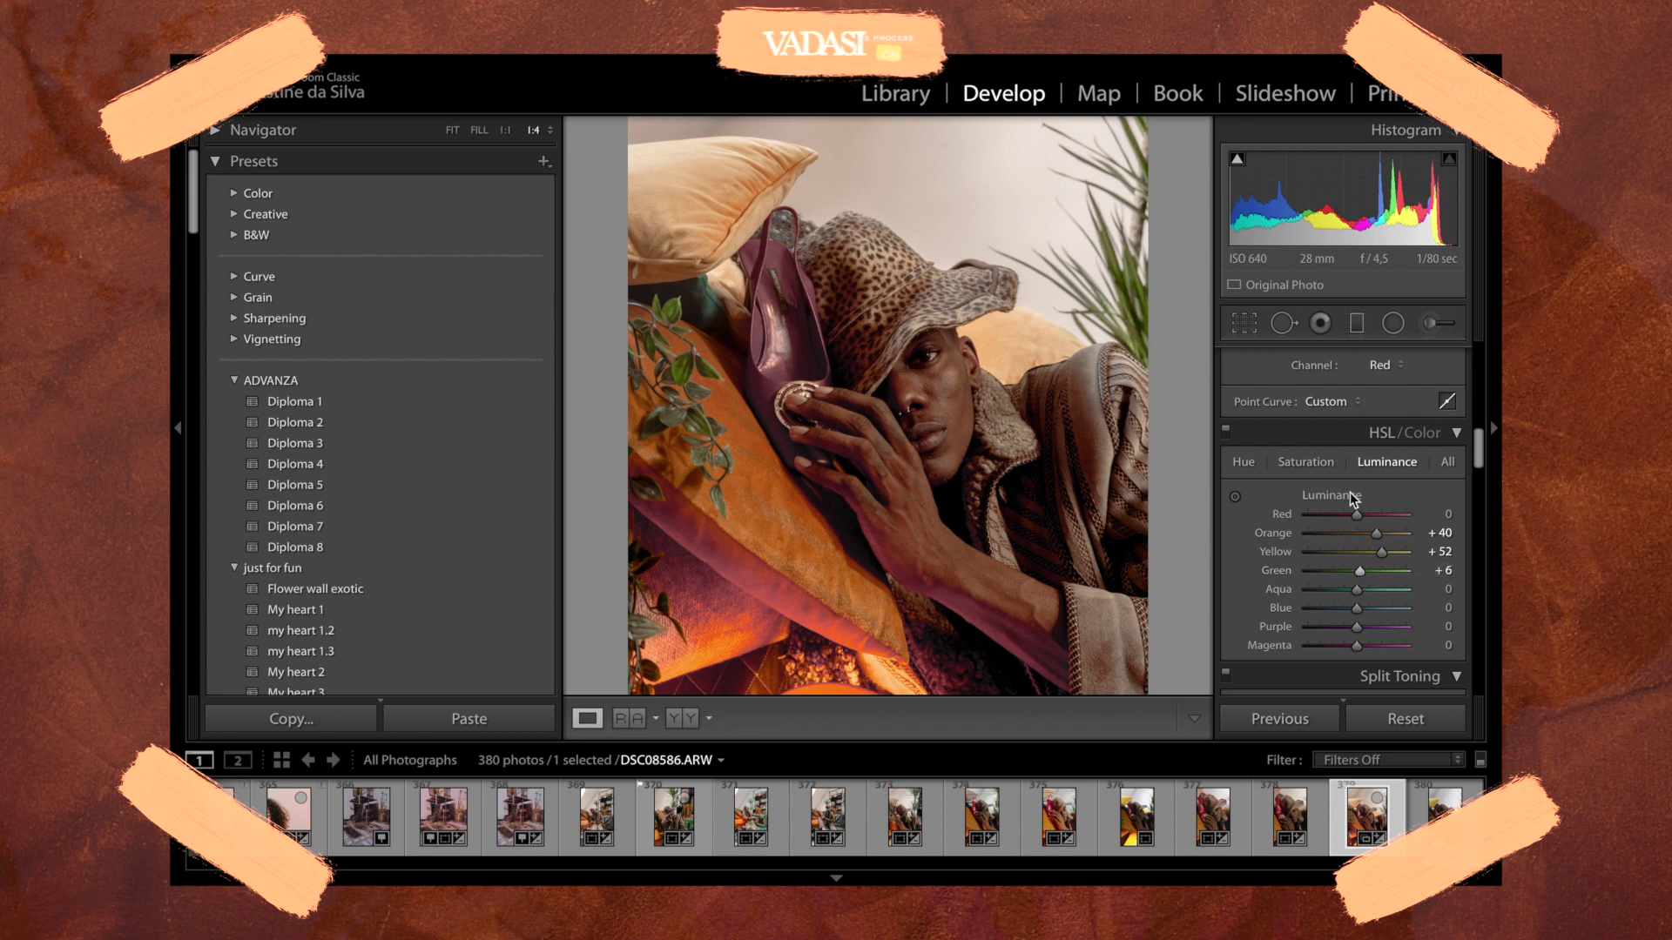
- Set the Magenta hue to −4 and the Purple hue to −2, and dismiss the Flash Player update window
scroll(1356, 505, "down", 1)
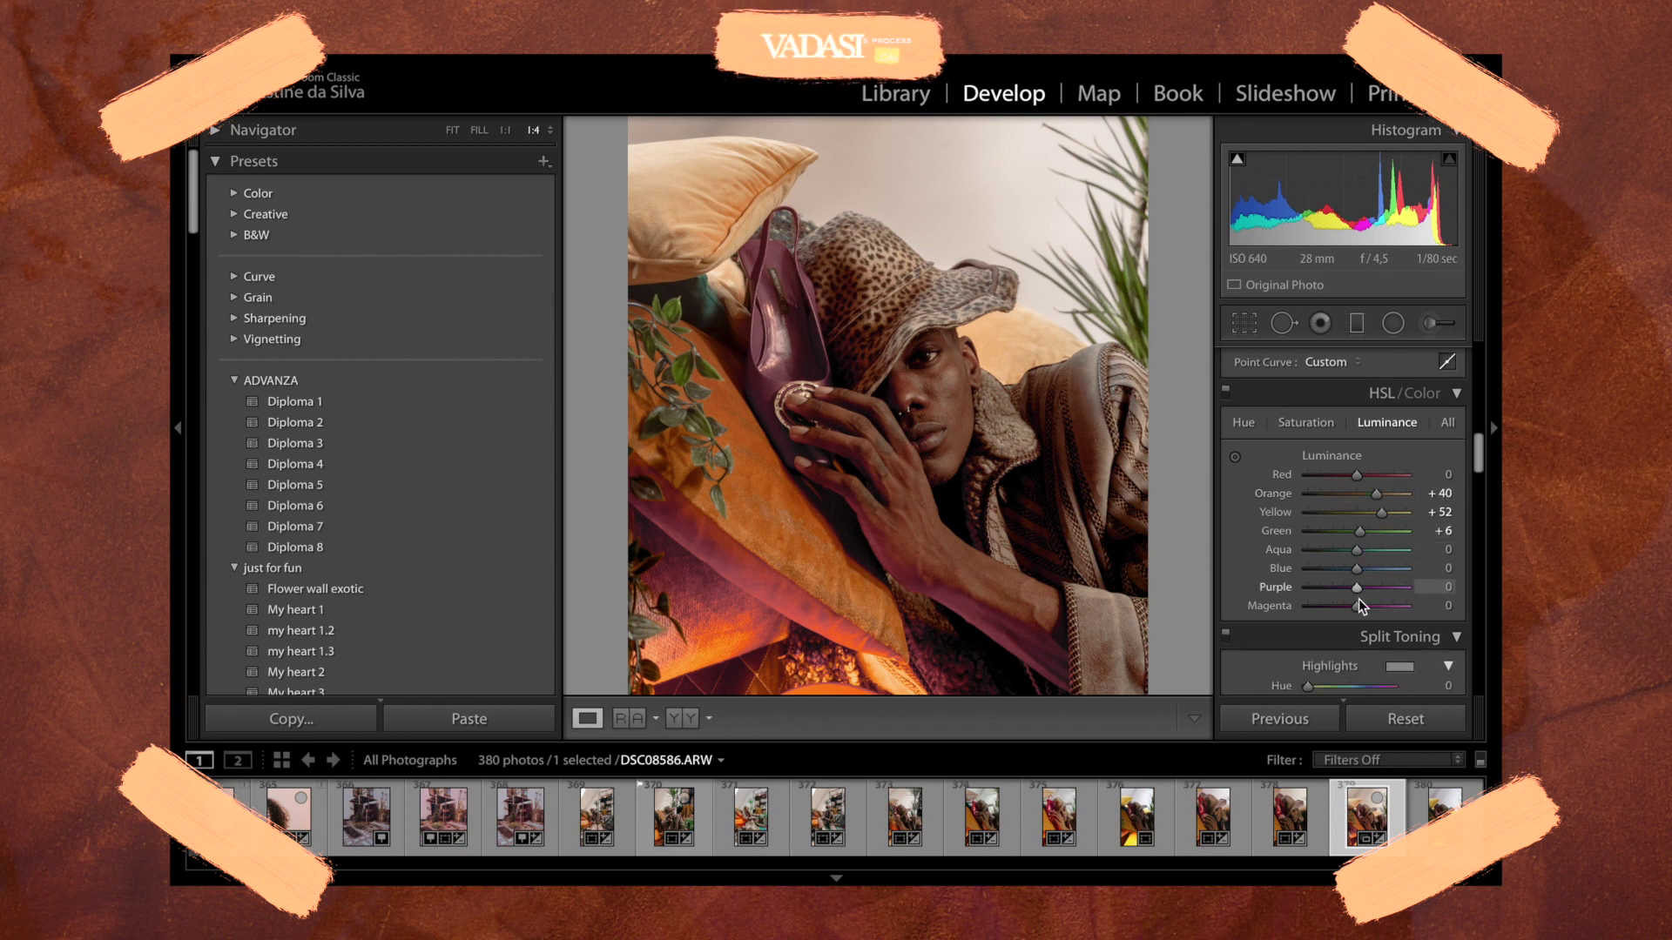
left_click(1250, 425)
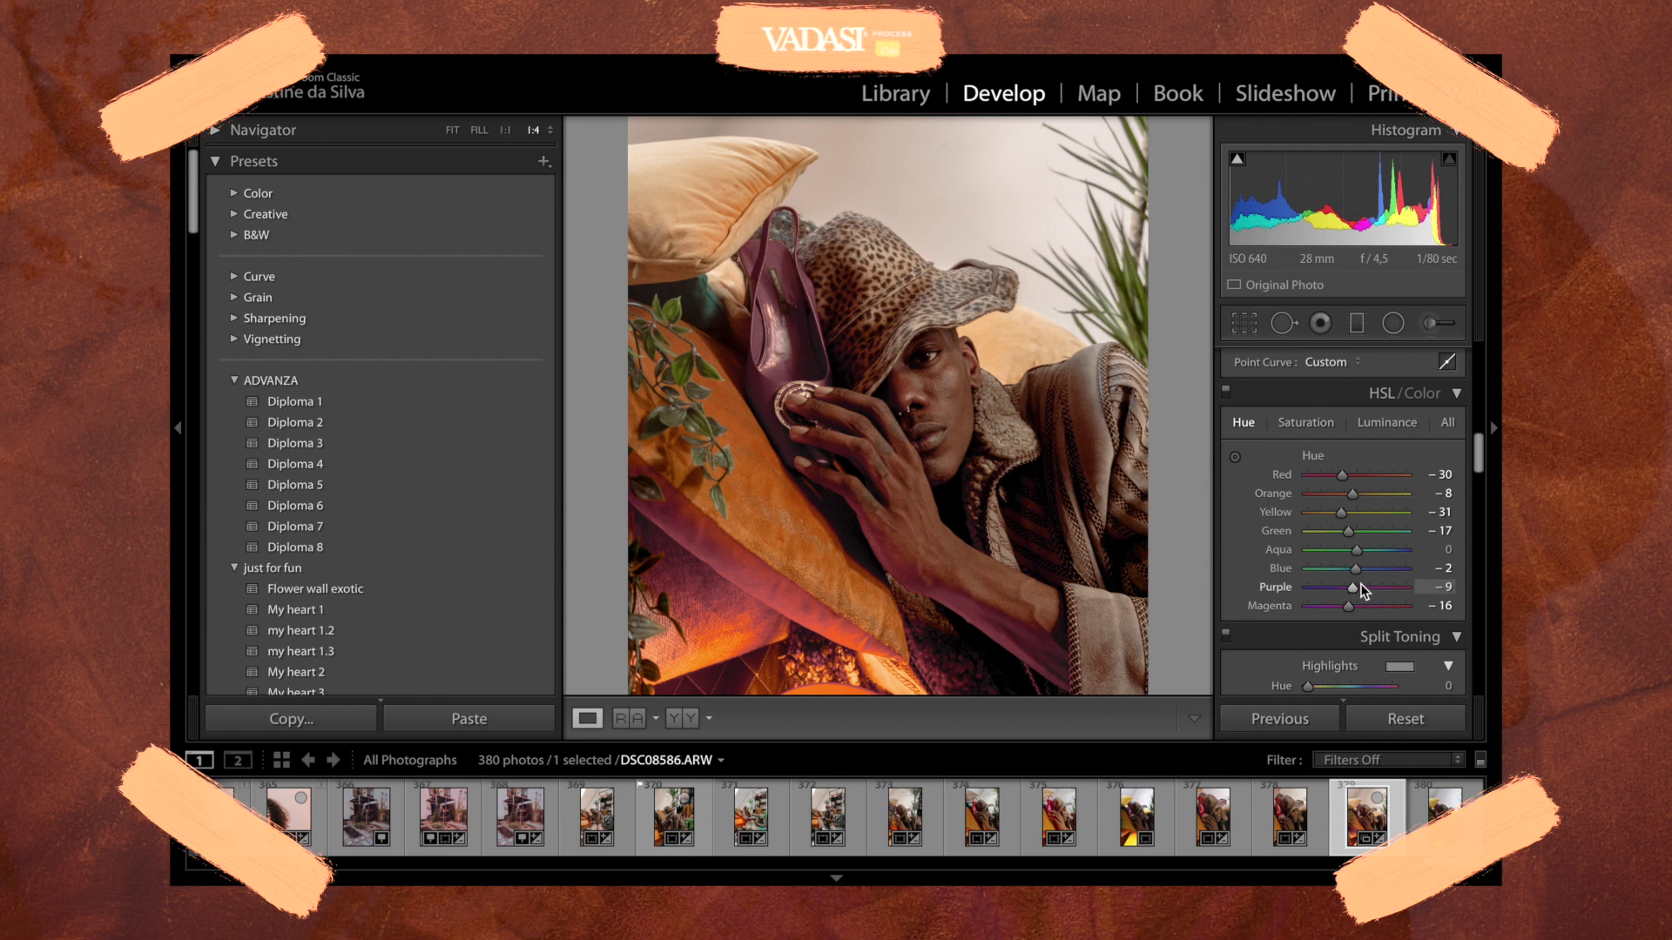
left_click_drag(1351, 610, 1219, 603)
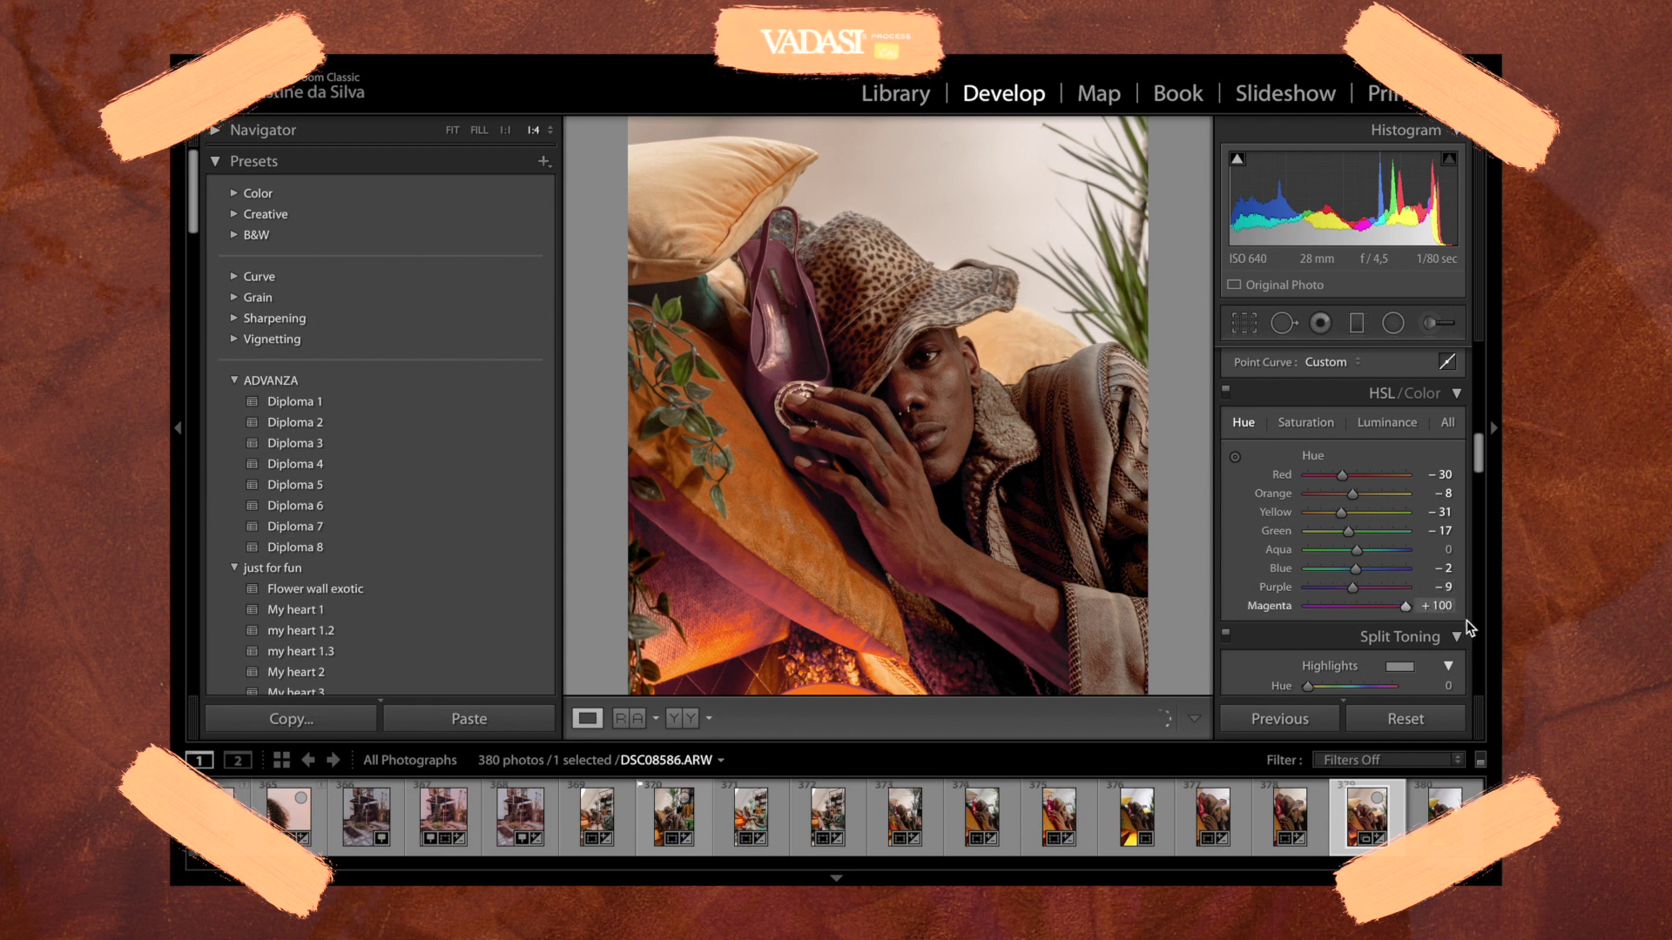
left_click(1359, 604)
left_click(1355, 589)
left_click_drag(1358, 589, 1360, 588)
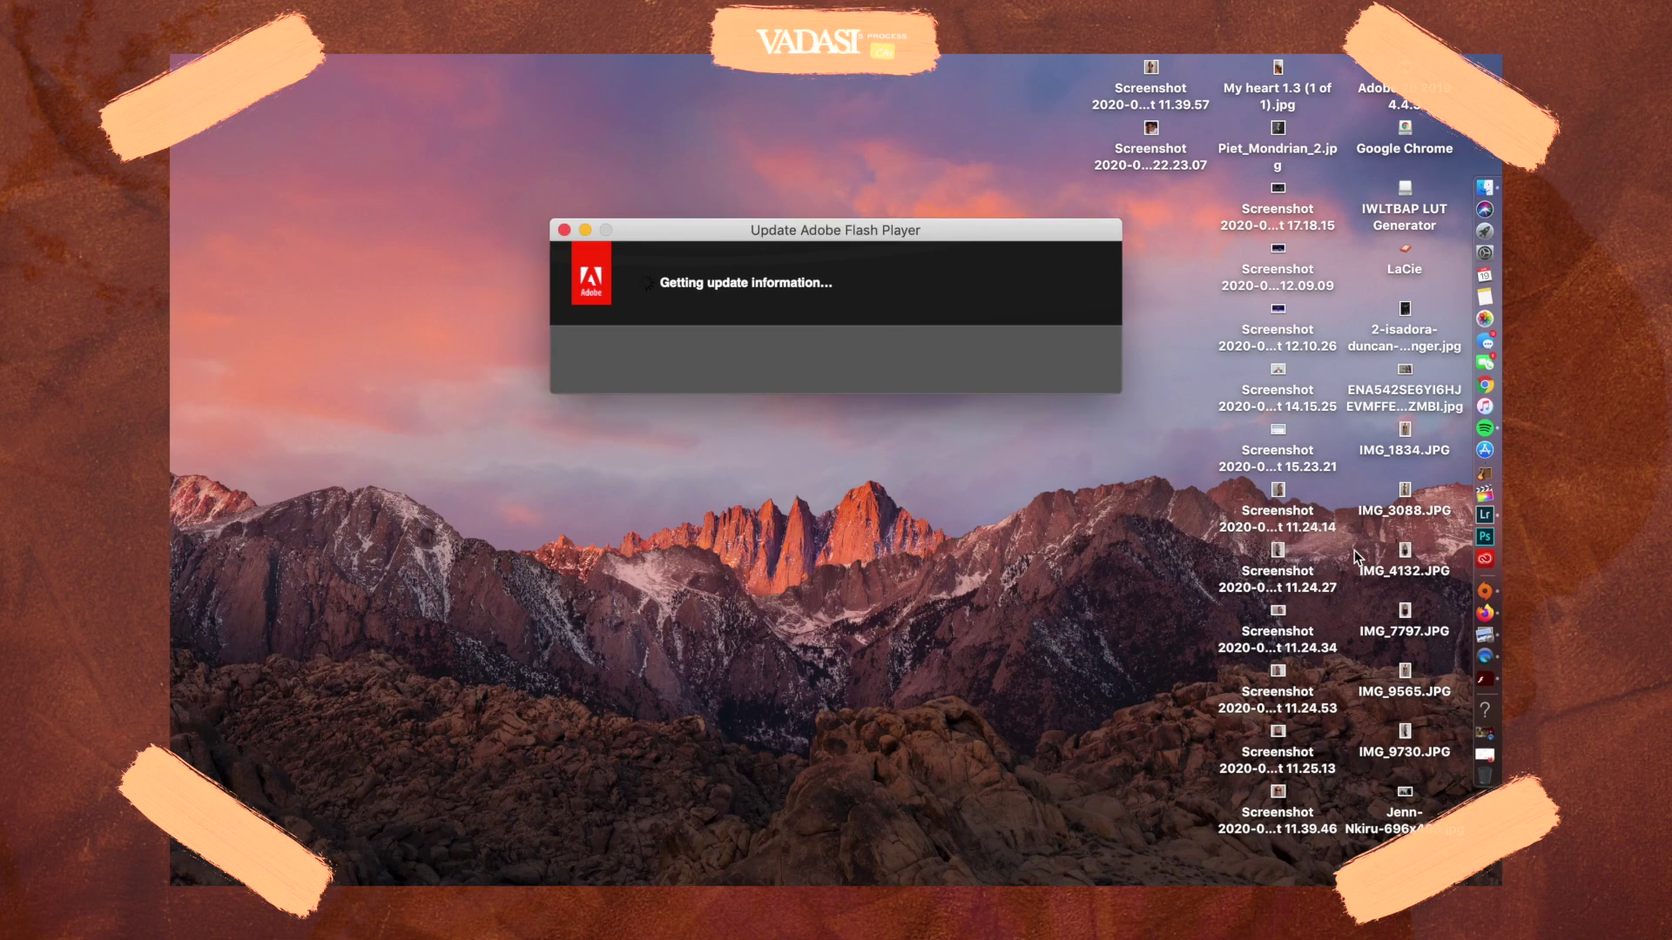
left_click(565, 230)
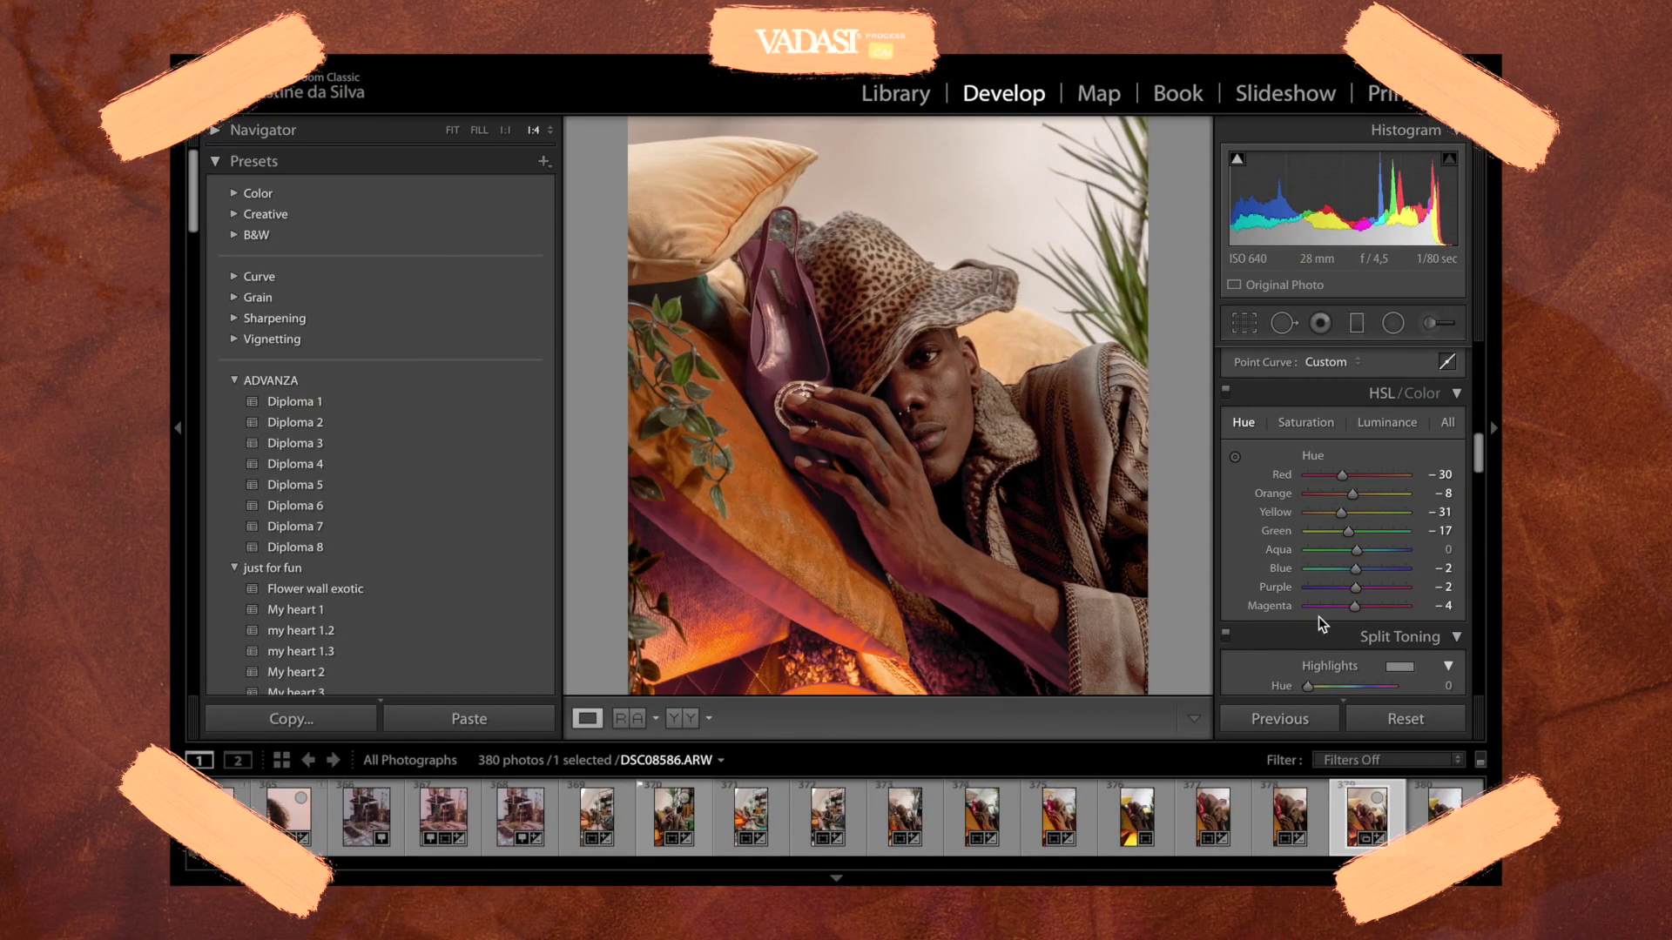
- Try split toning with Highlights hue 179 and saturation 42, and Shadows hue 258 and saturation 45
scroll(1318, 617, "down", 3)
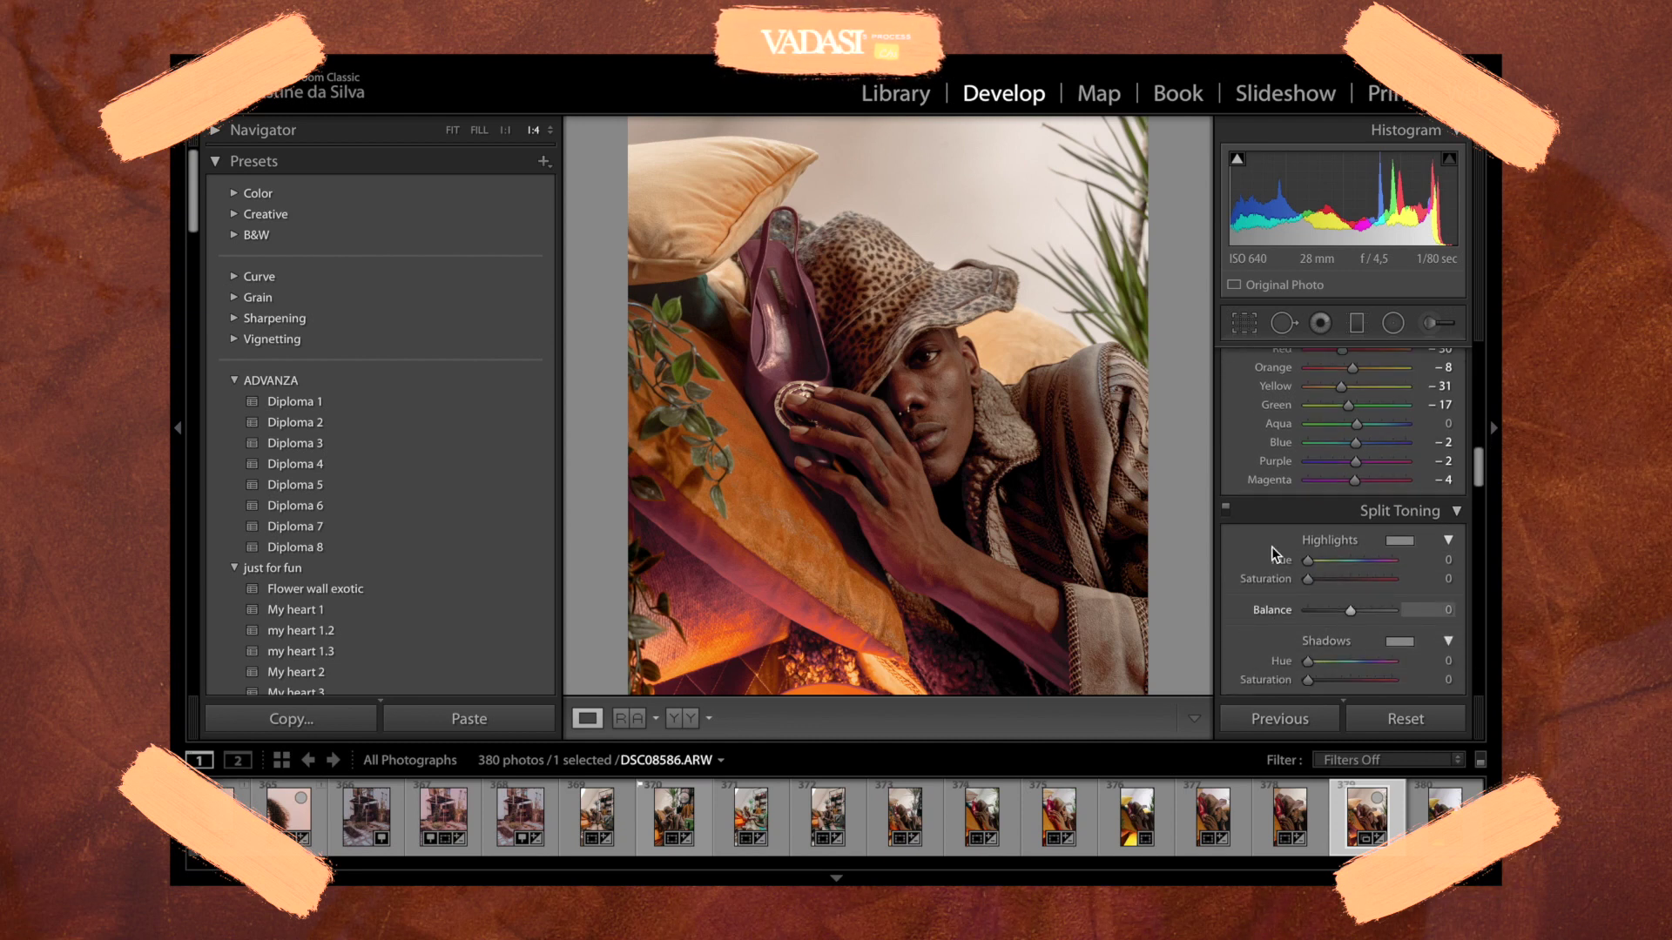
left_click(1020, 364)
left_click(1019, 364)
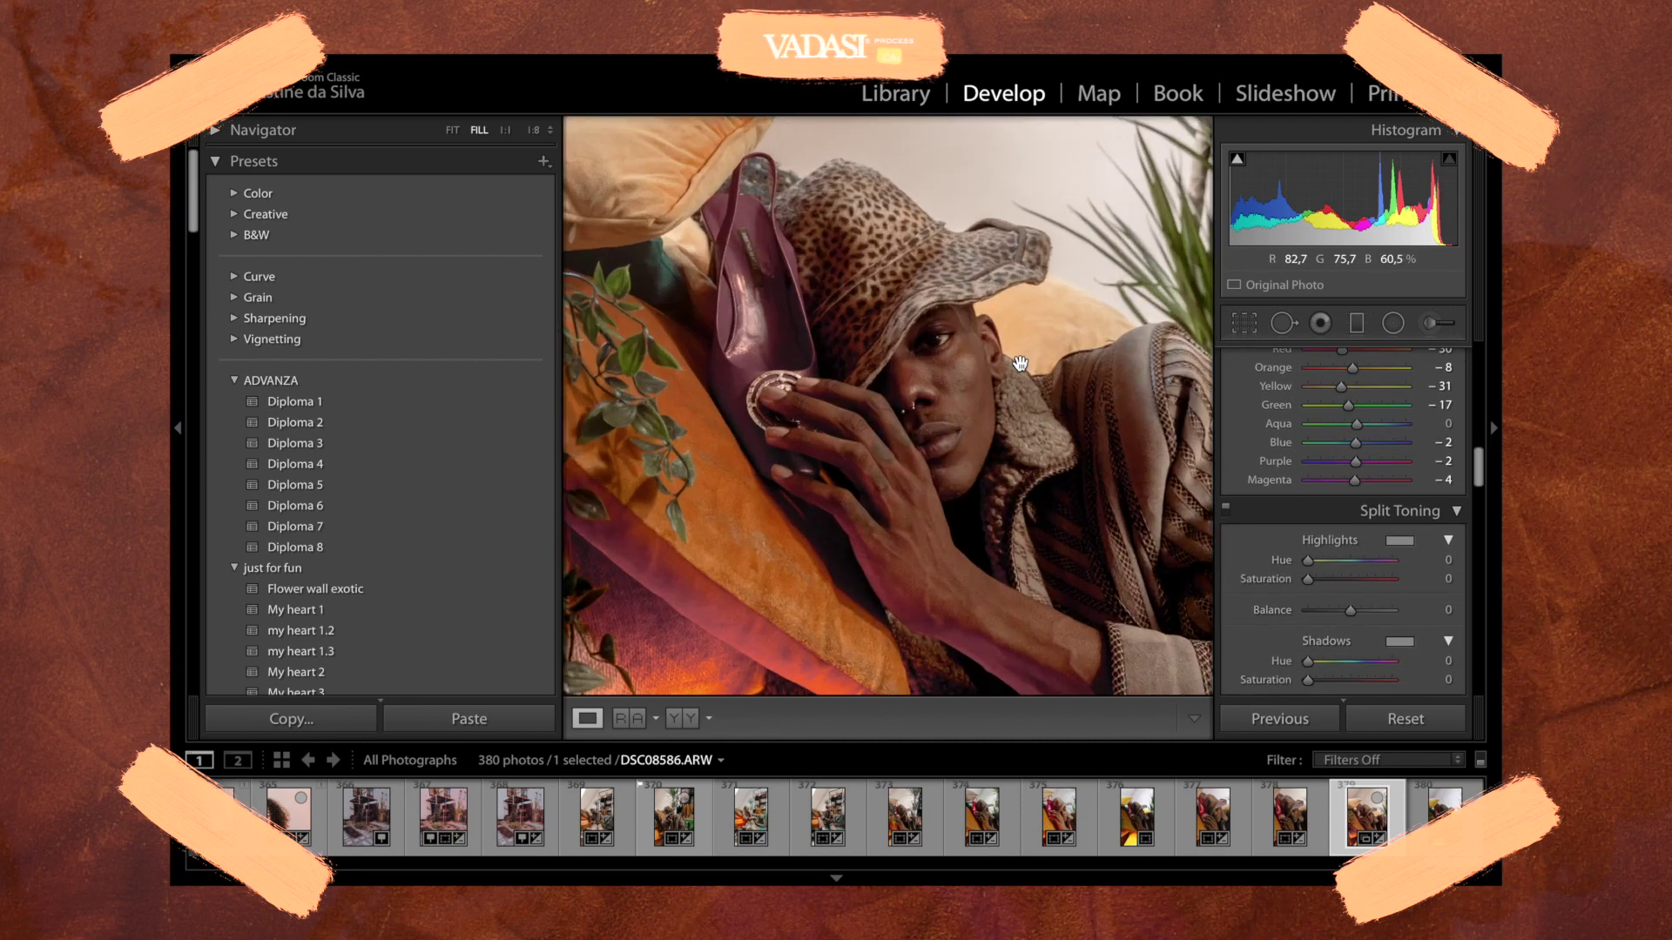
left_click(1016, 392)
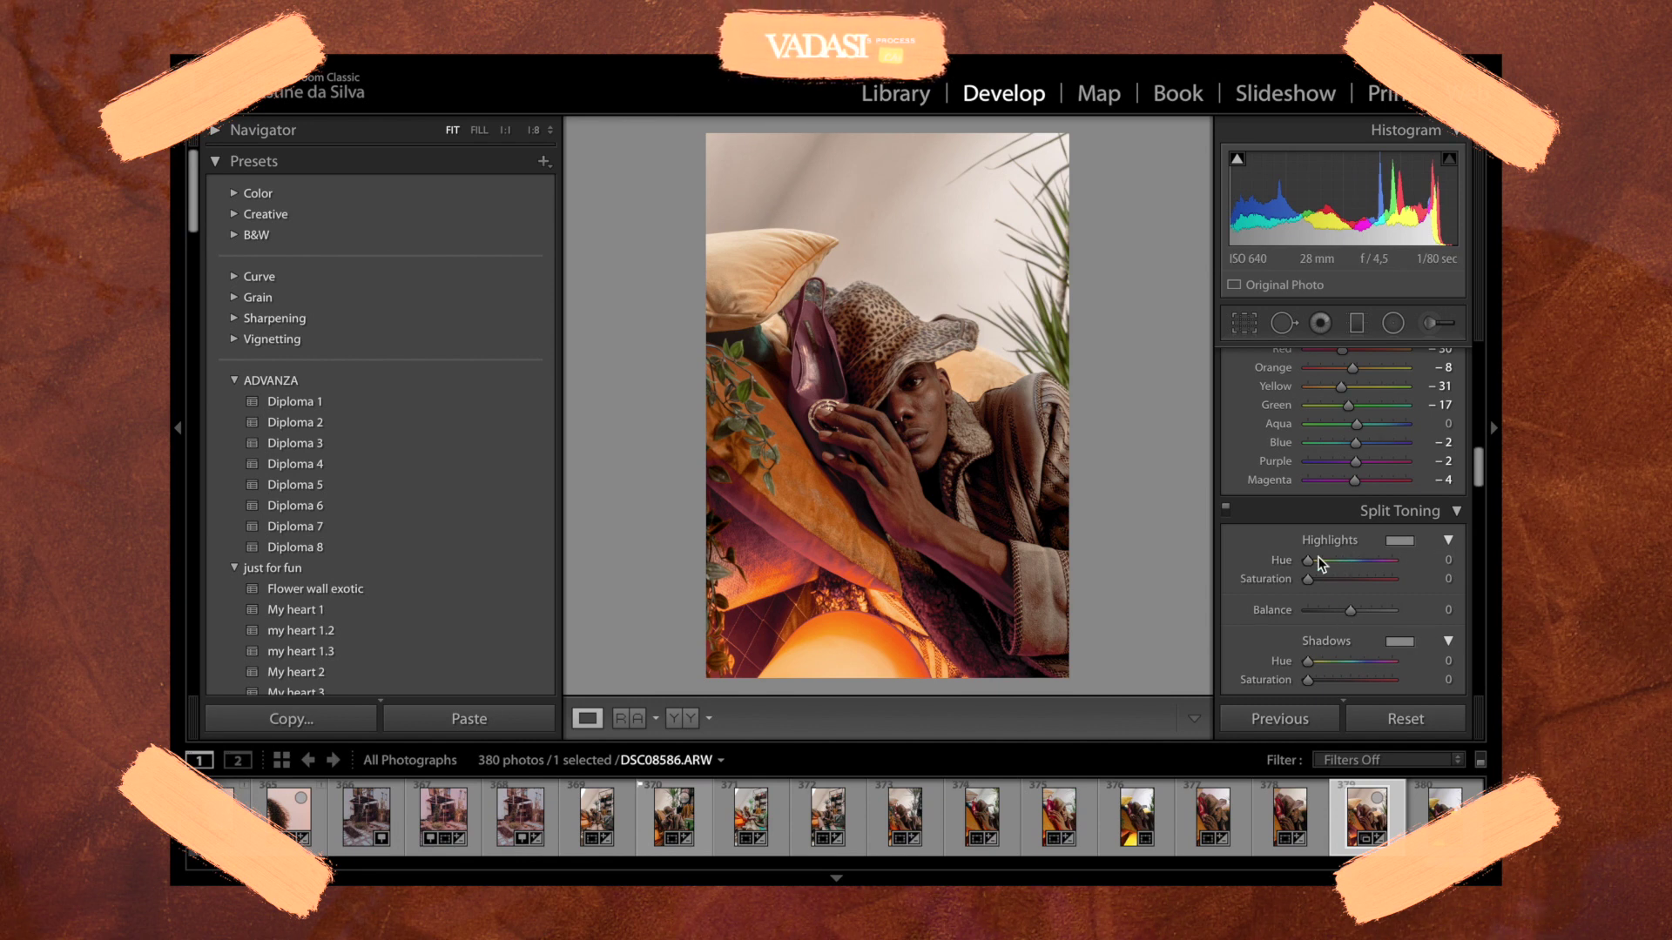
left_click_drag(1308, 662, 1345, 681)
left_click_drag(1313, 582, 1353, 566)
left_click_drag(1310, 661, 1369, 665)
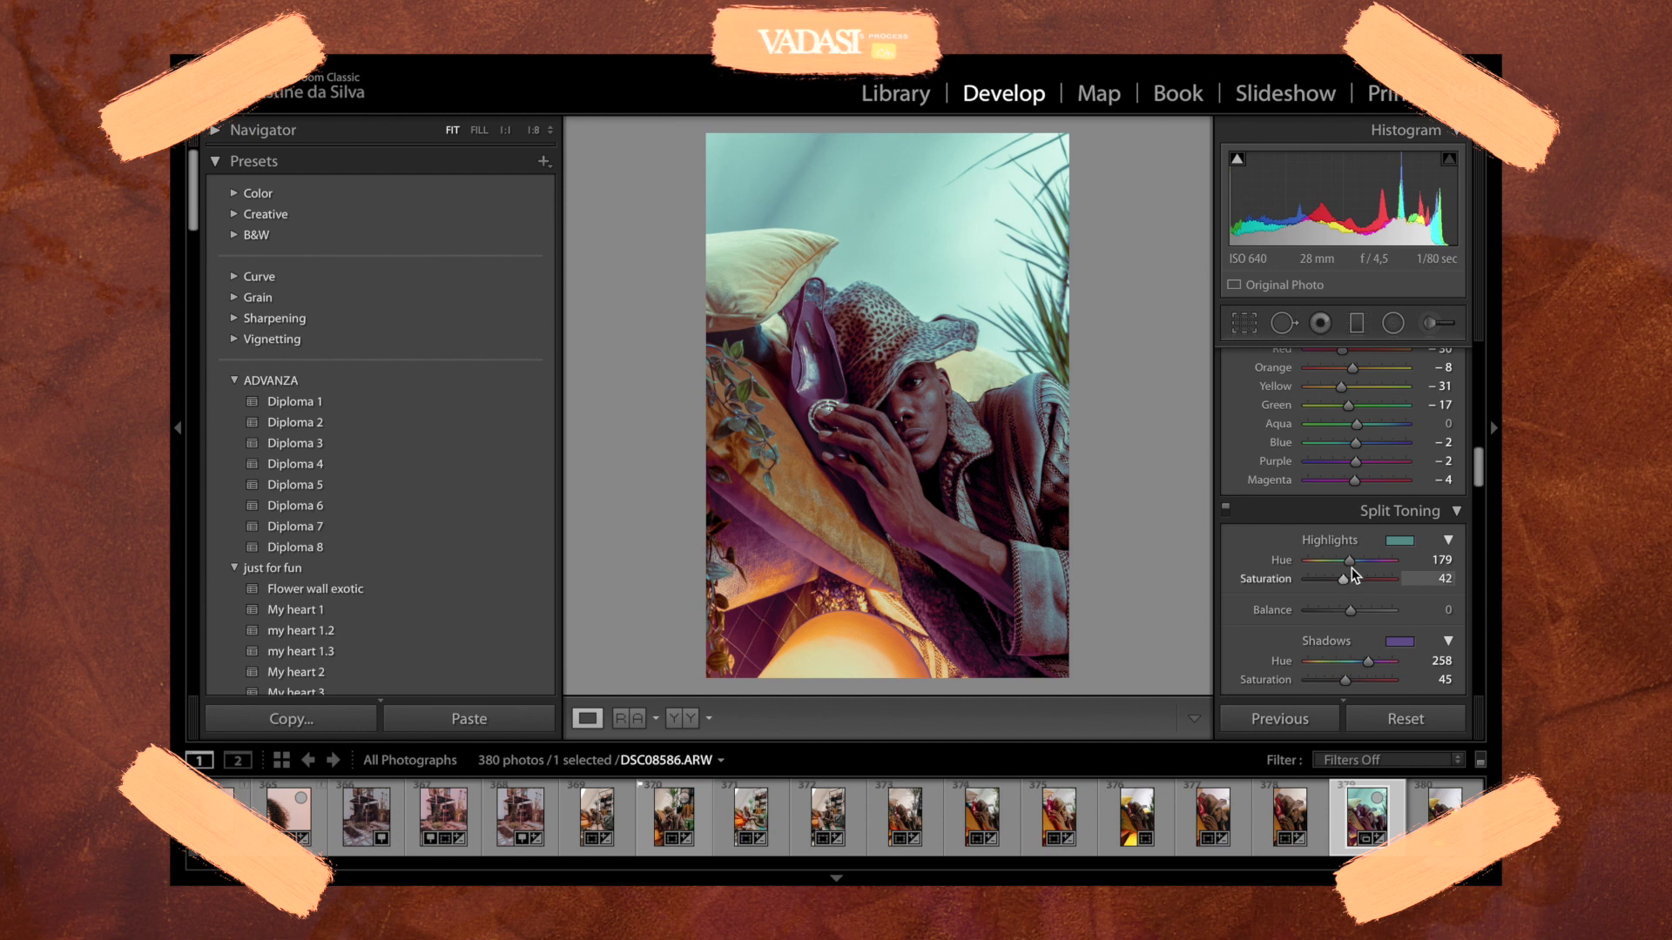
- Set Highlights to hue 63 and saturation 1, Shadows saturation to 6 and Balance to +100, and compare the photo with and without split toning
left_click_drag(1348, 573, 1311, 582)
left_click_drag(1344, 680, 1311, 680)
left_click_drag(1350, 611, 1395, 619)
left_click(1226, 510)
left_click(1226, 510)
left_click(1226, 510)
left_click(1226, 511)
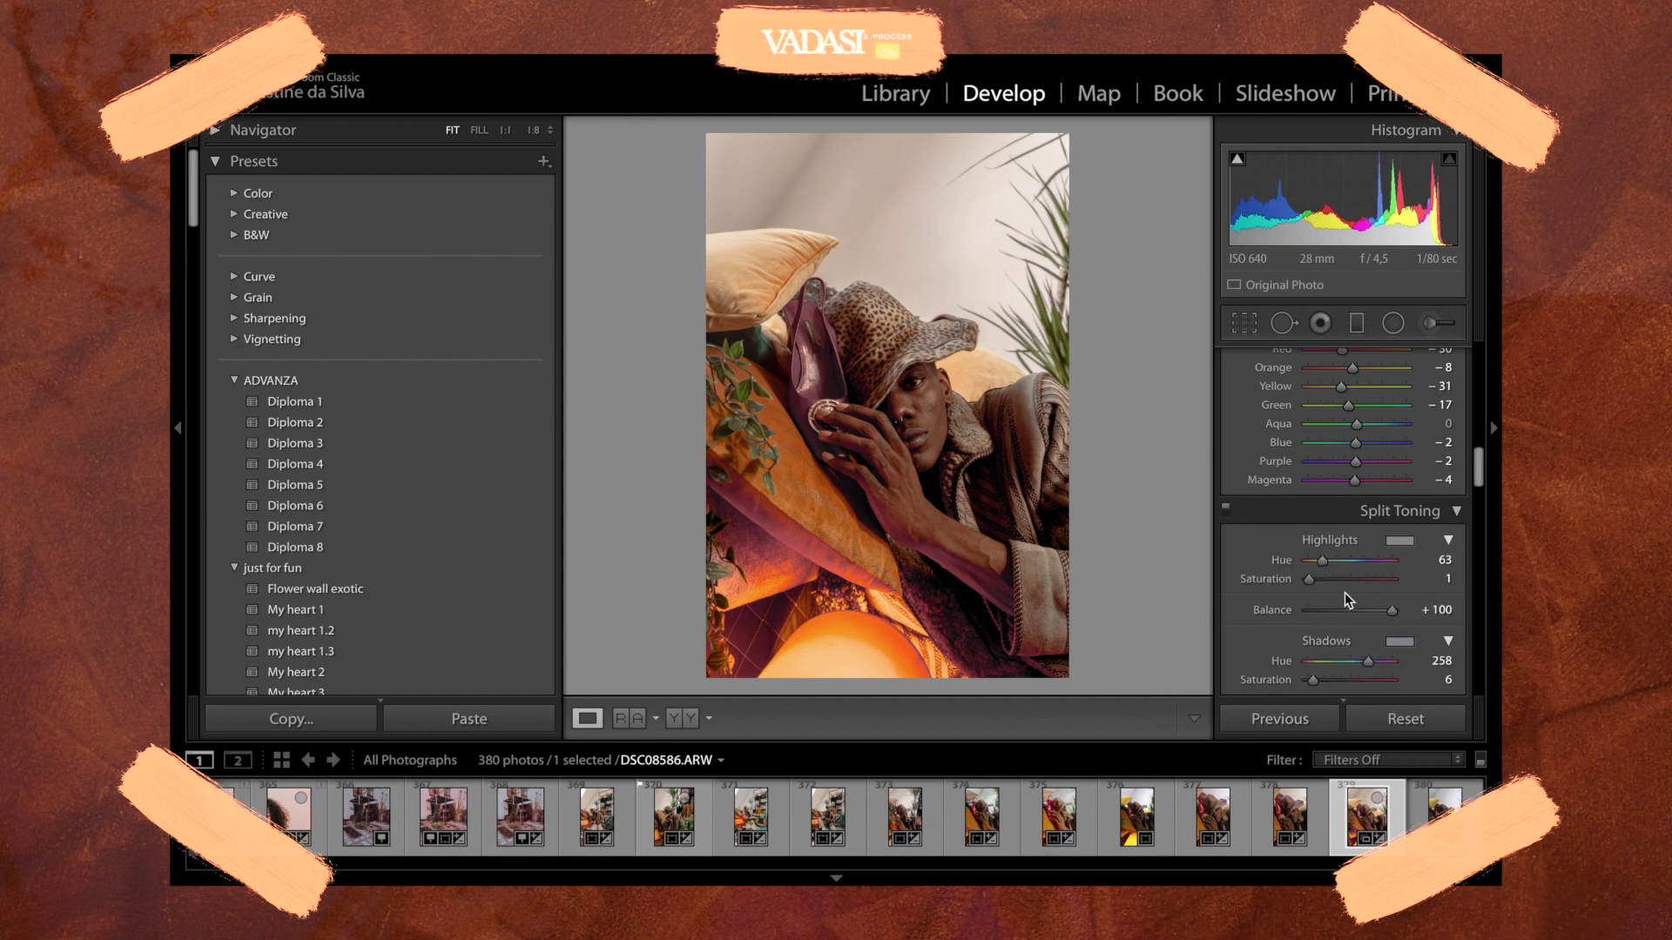
- Try Highlights hue 232 with saturation 65 and Shadows saturation 70, and compare the photo with and without split toning
left_click_drag(1322, 560, 1362, 566)
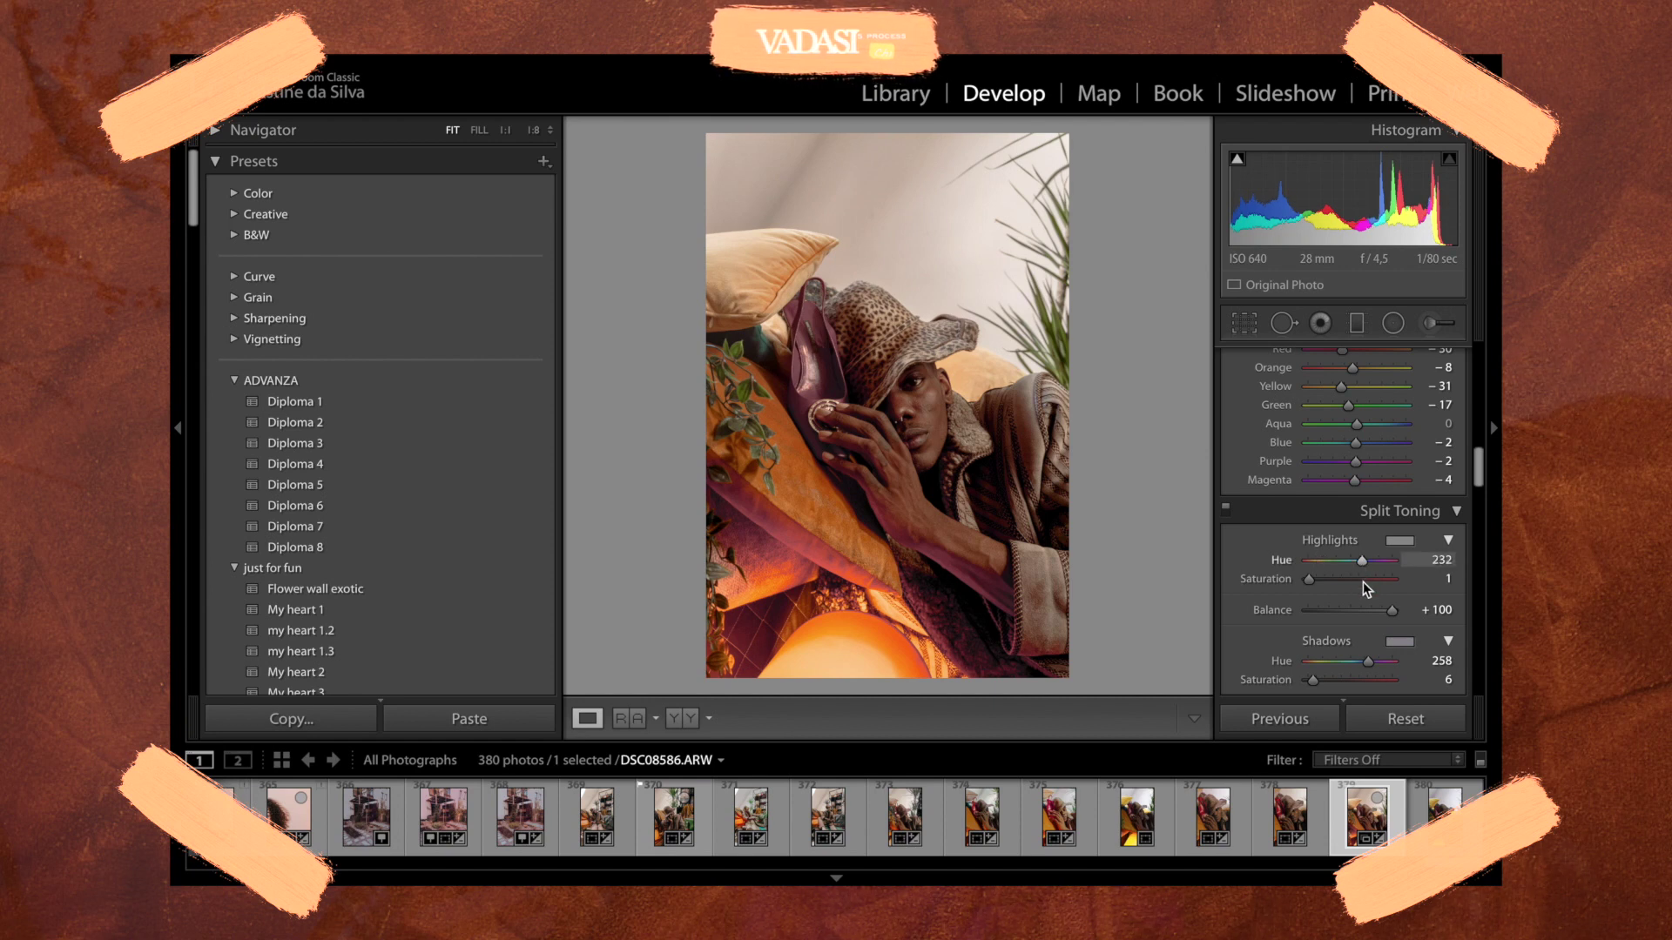
left_click(1361, 579)
left_click(1367, 680)
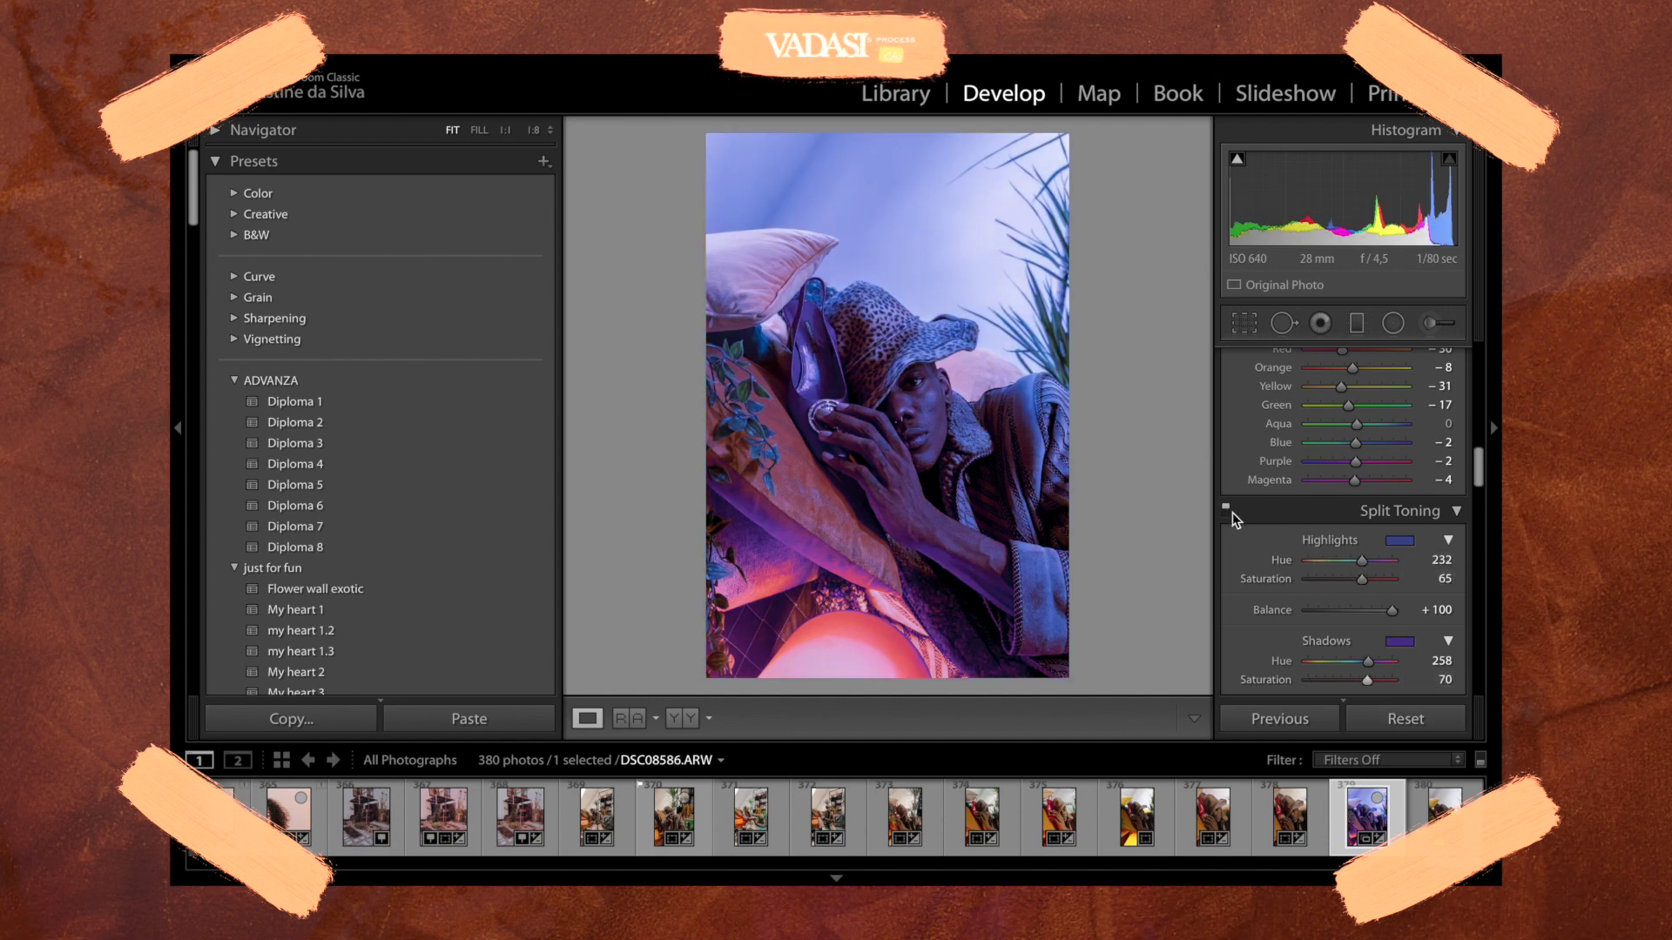
left_click(1232, 512)
left_click(1232, 512)
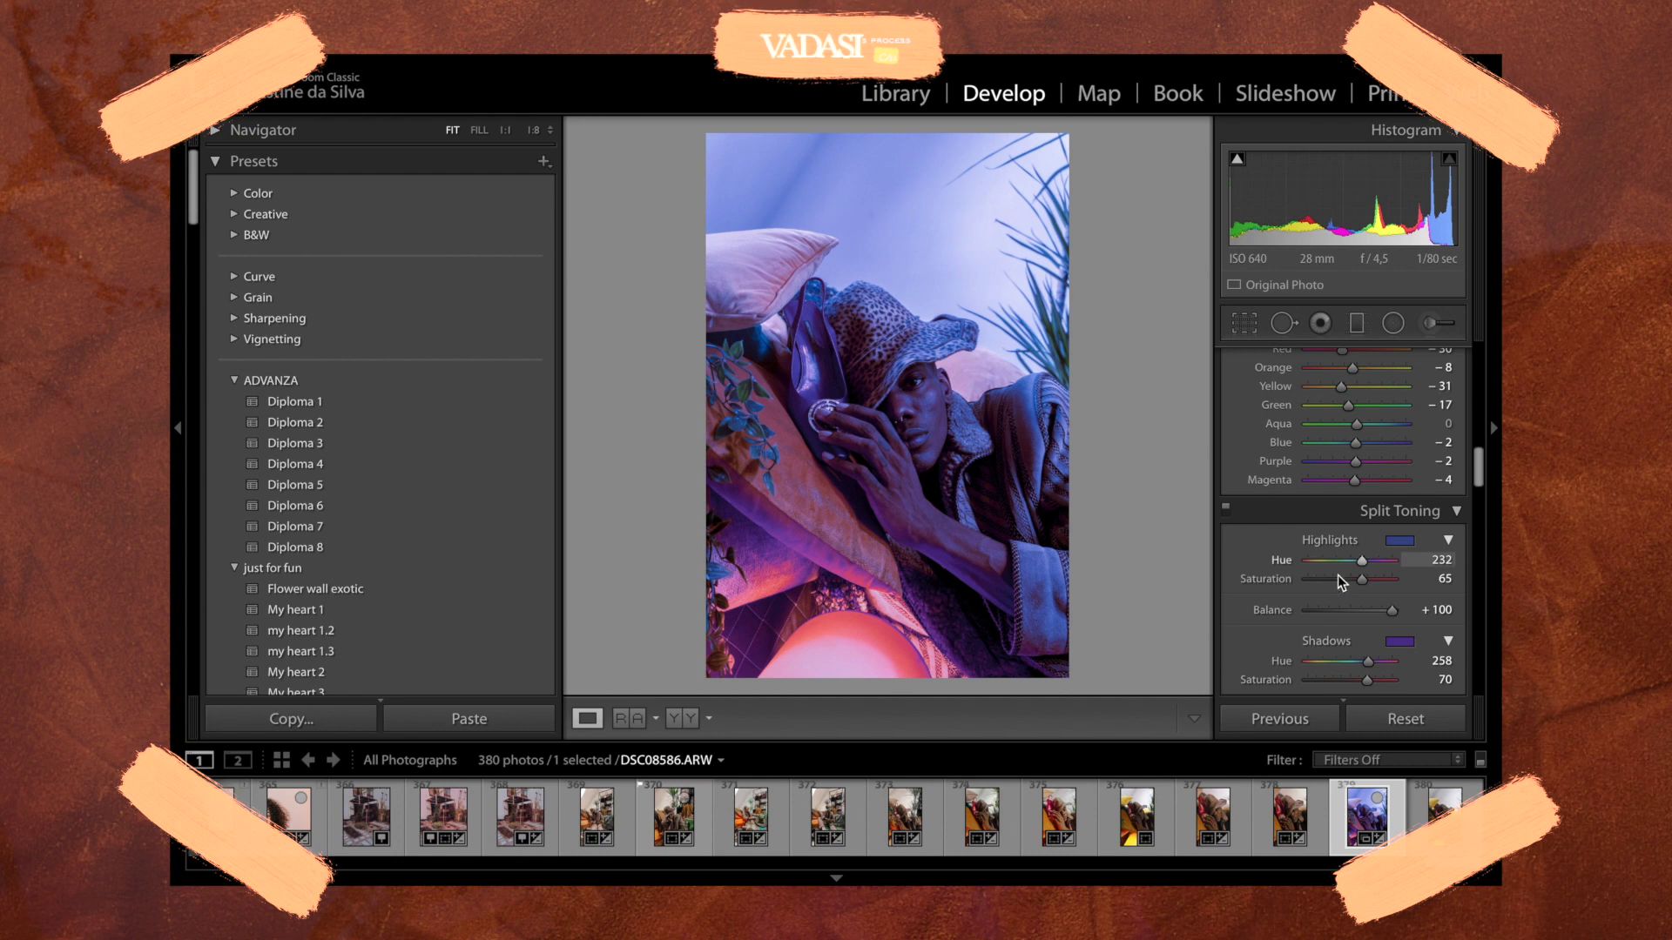
- Set the split toning Highlights to hue 65 and saturation 12
left_click_drag(1362, 560, 1323, 571)
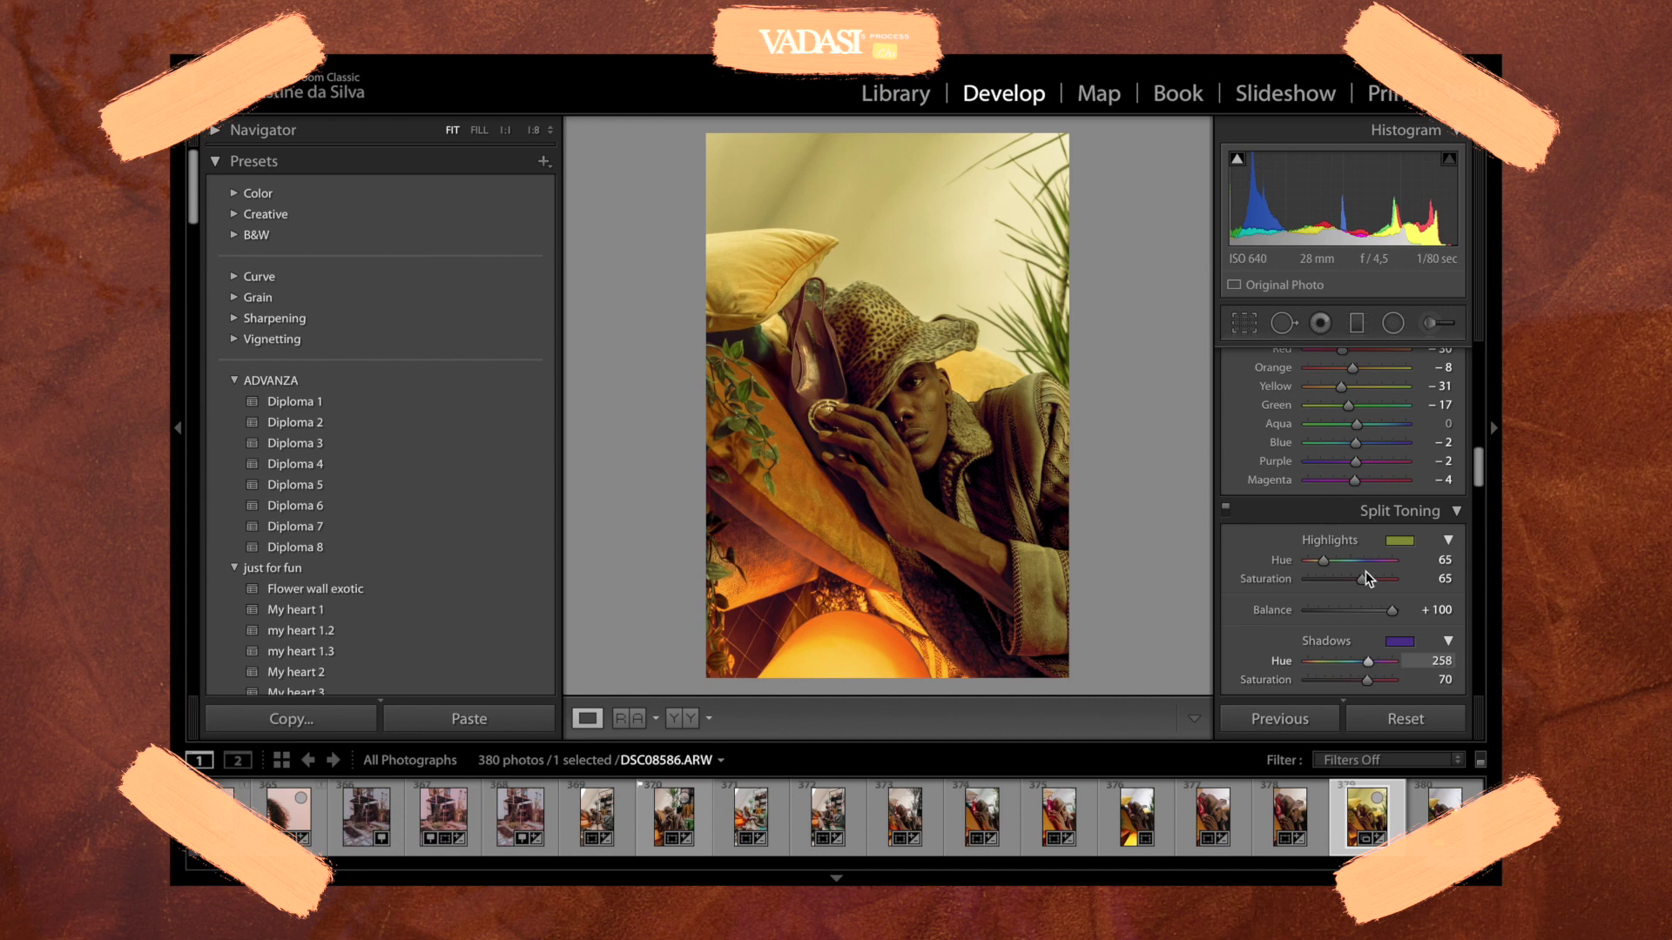
left_click_drag(1365, 575, 1319, 582)
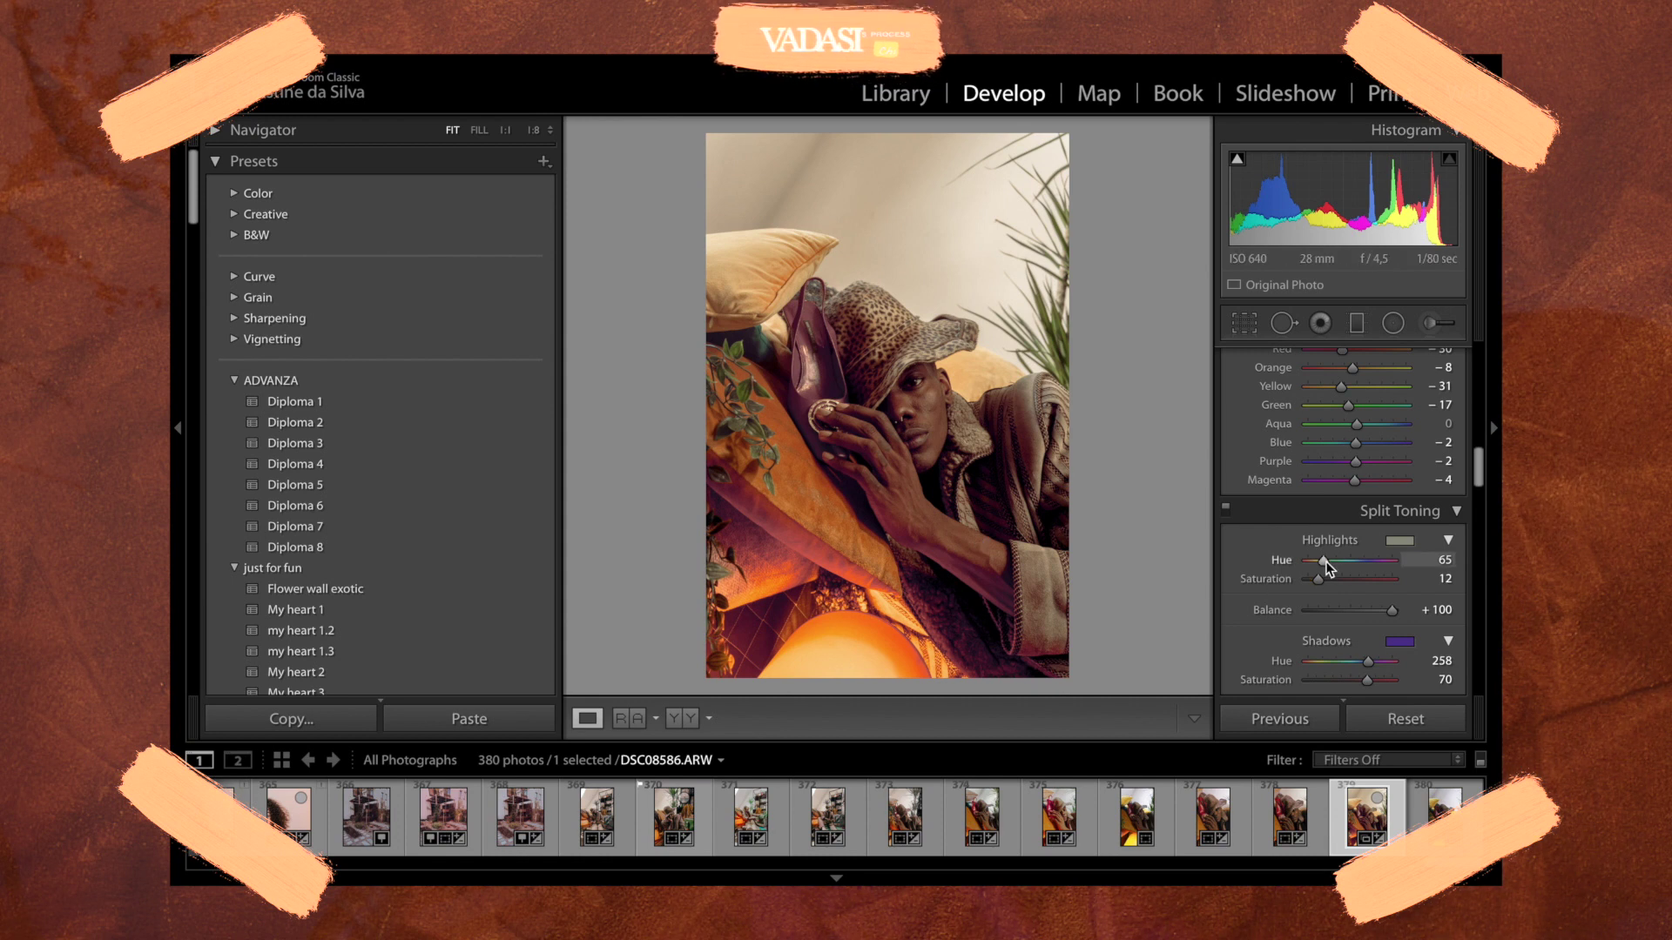
- Set the split toning Highlights to hue 233, and the Shadows to hue 56 and saturation 30
mouse_move(1332, 562)
left_mouse_down()
mouse_move(1309, 561)
mouse_move(1383, 566)
mouse_move(1366, 564)
left_mouse_up()
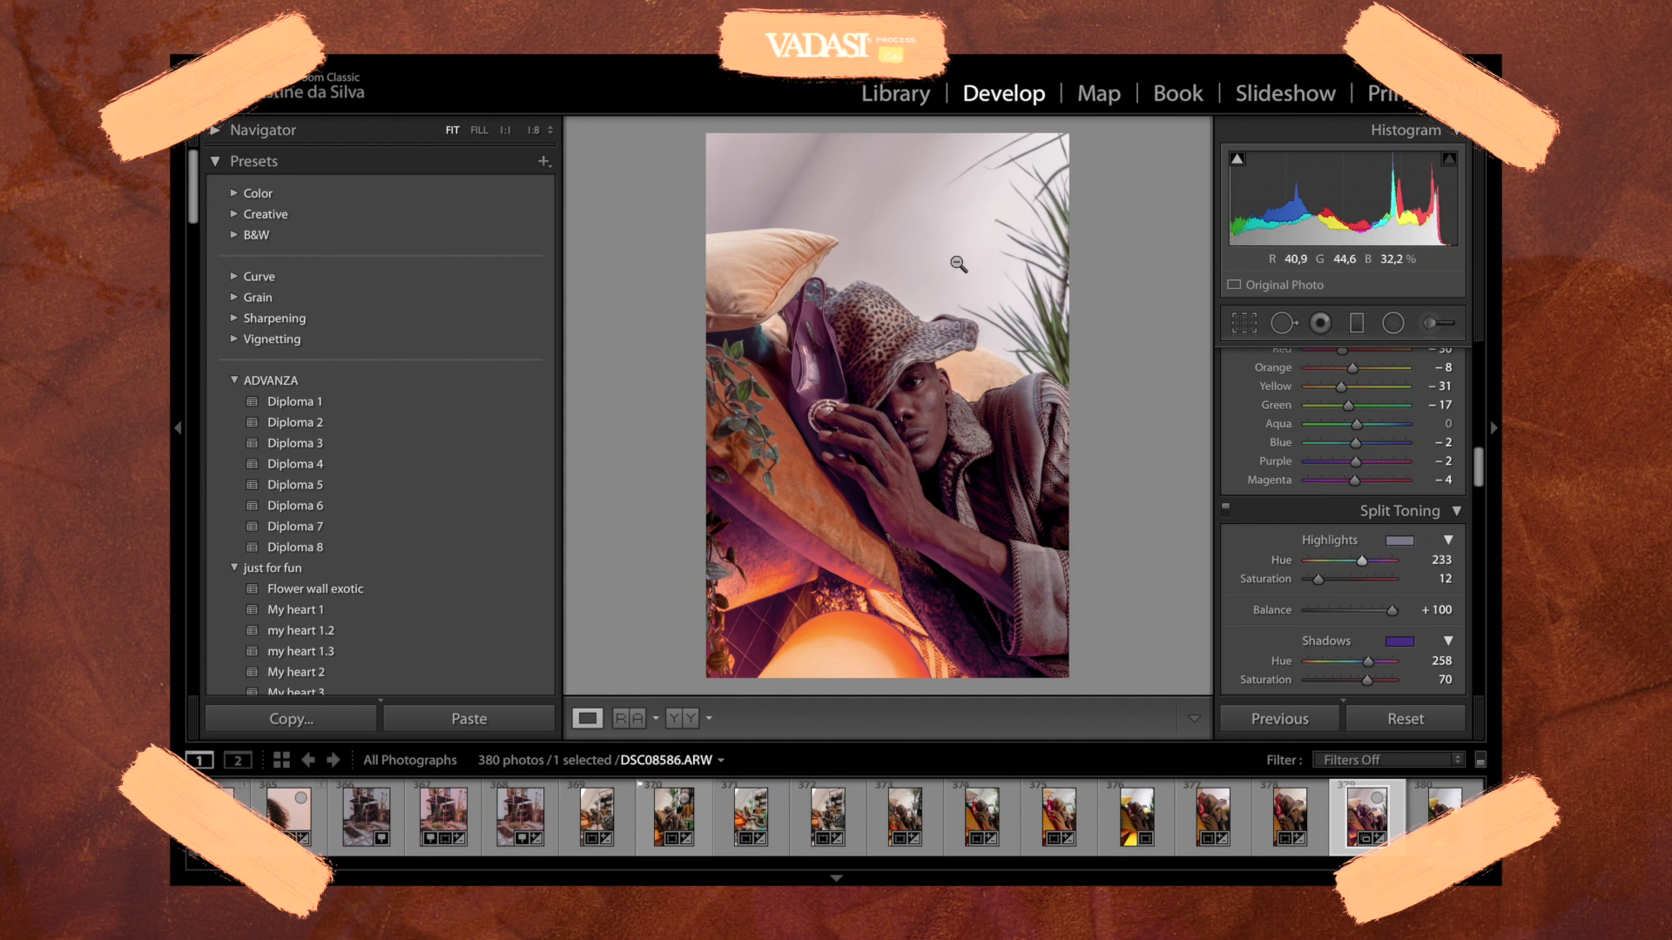
left_click_drag(1367, 661, 1318, 667)
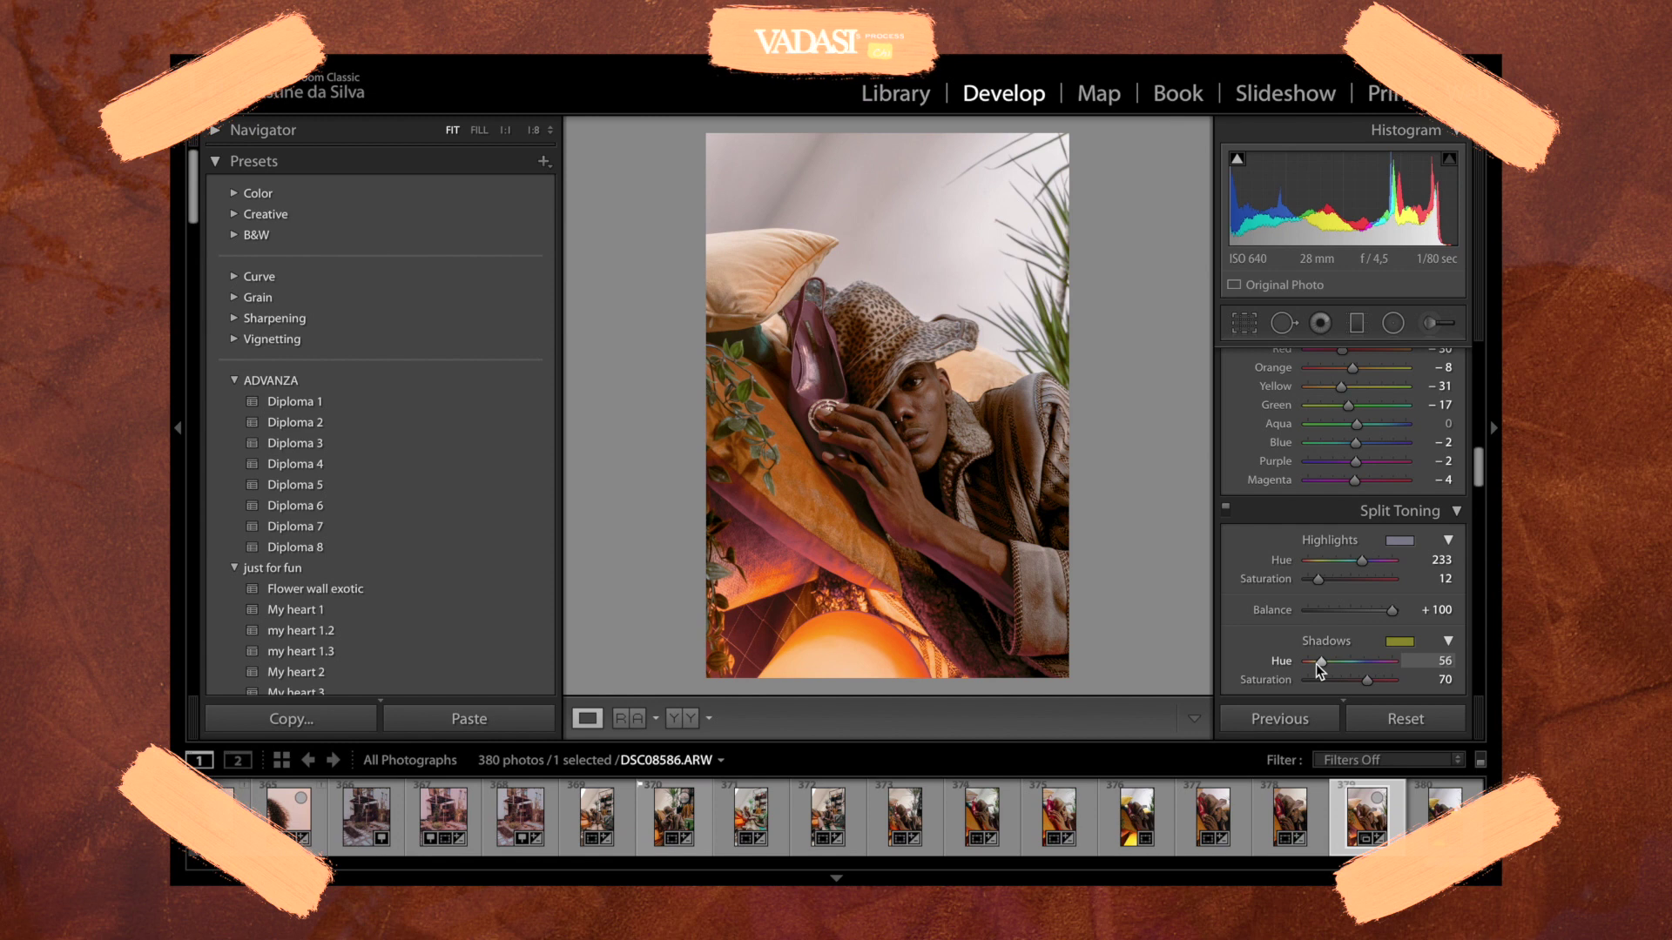
left_click_drag(1367, 681, 1329, 683)
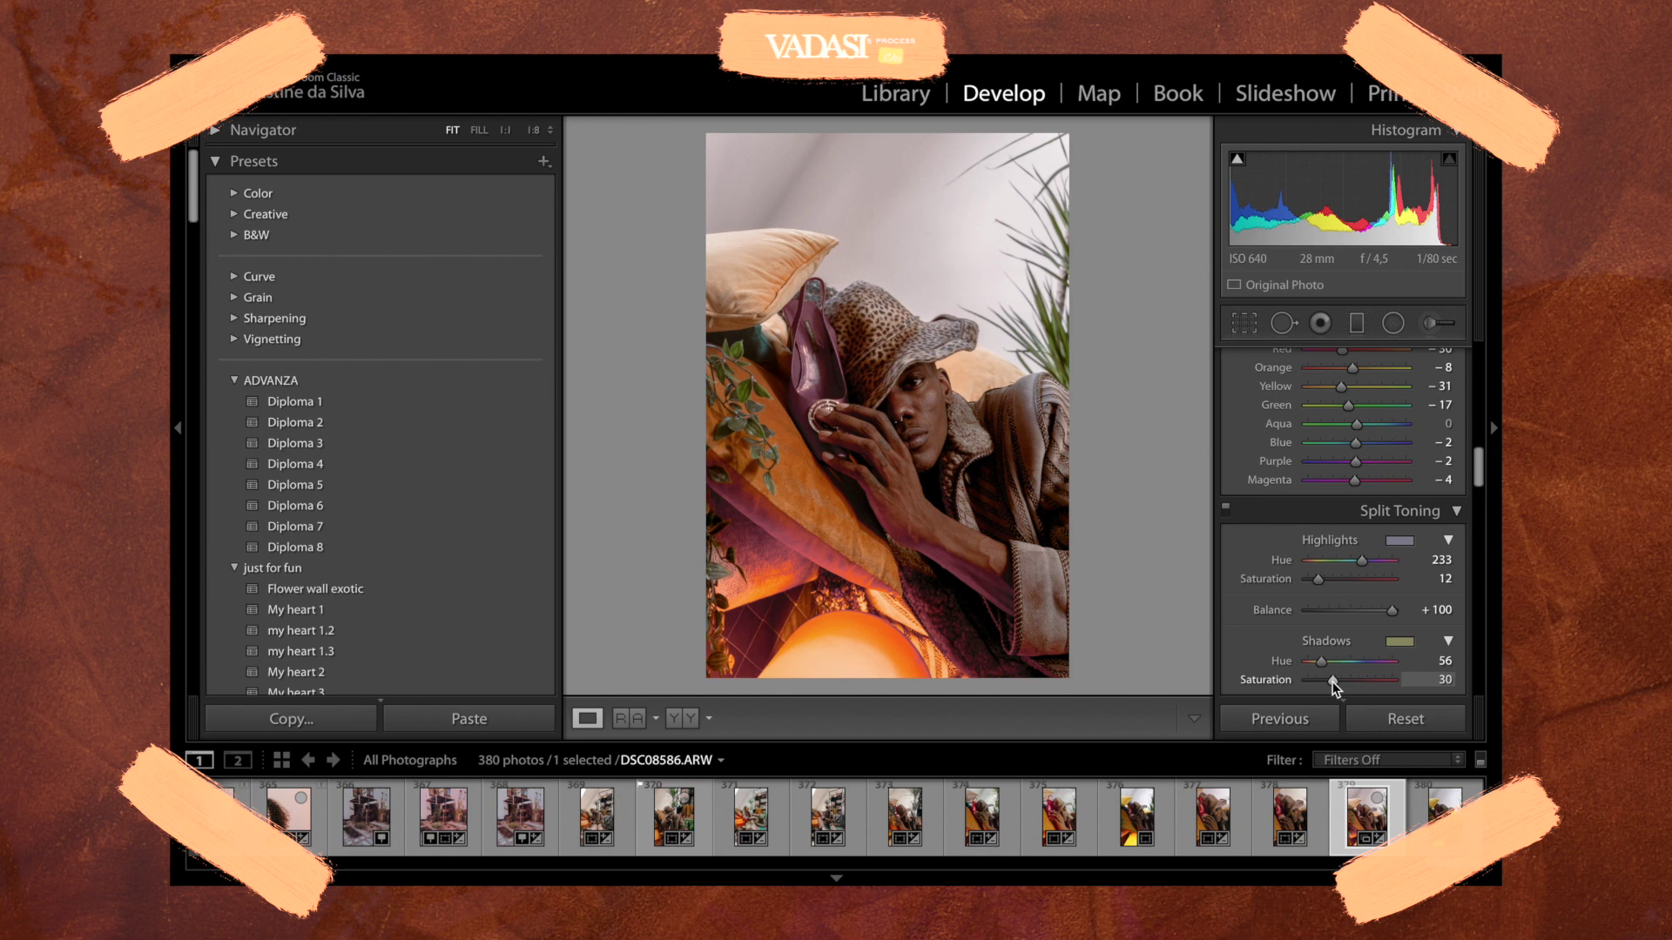
- Warm the photo's white balance by setting the temperature to 6,984
scroll(1386, 543, "up", 10)
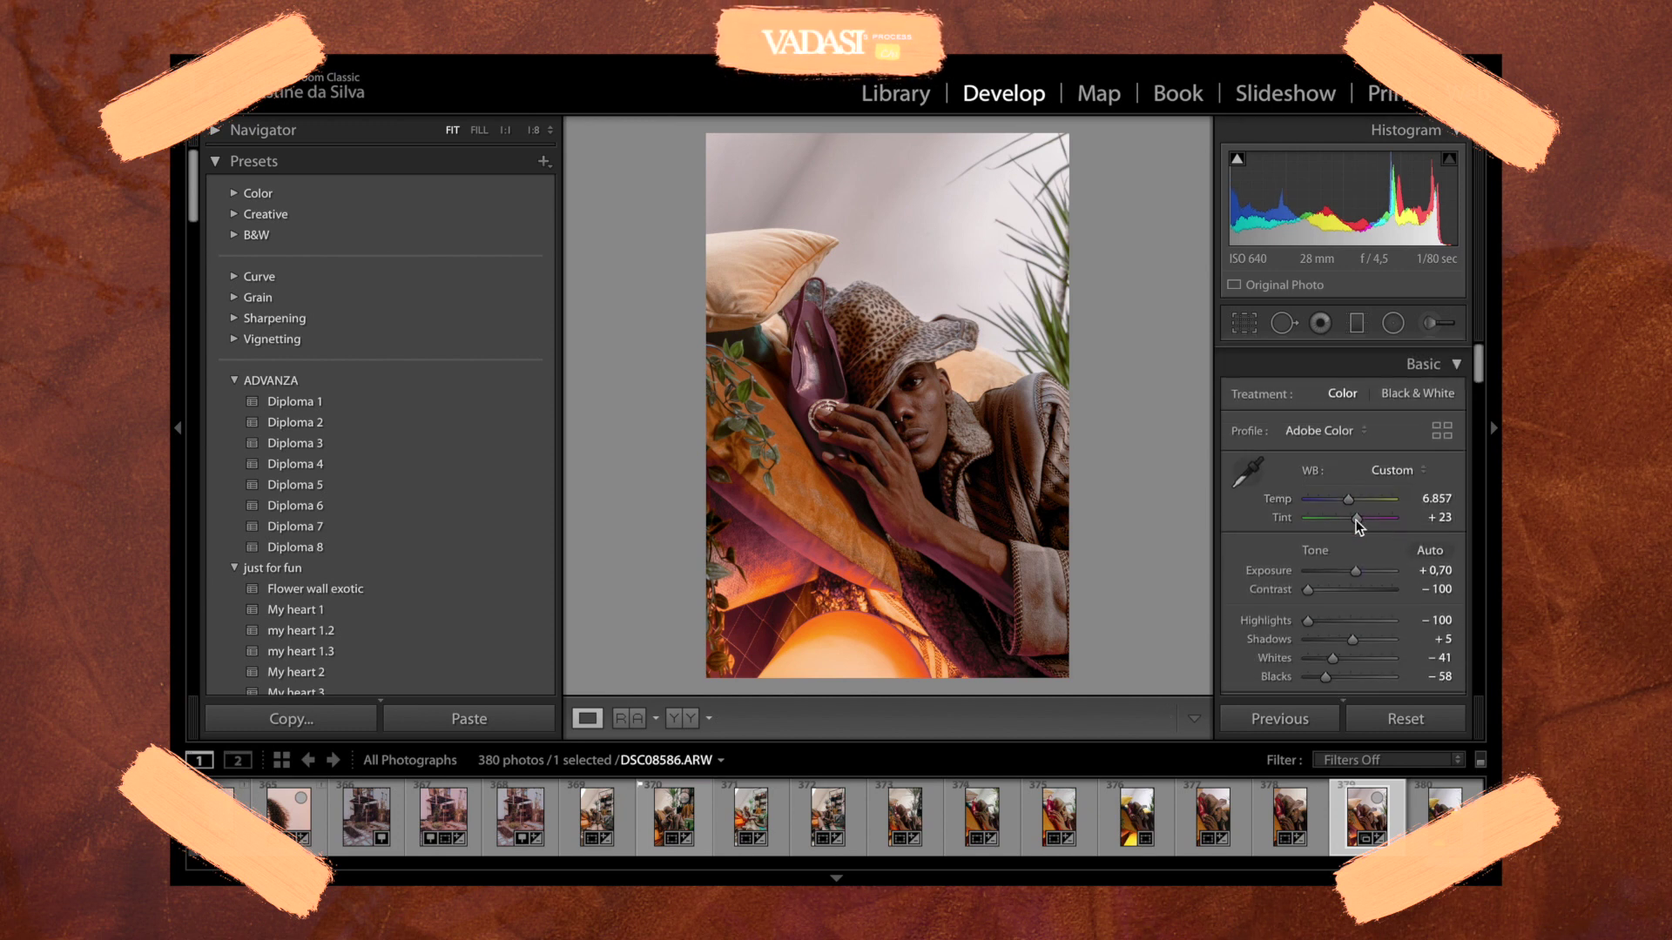
left_click_drag(1351, 495, 1352, 494)
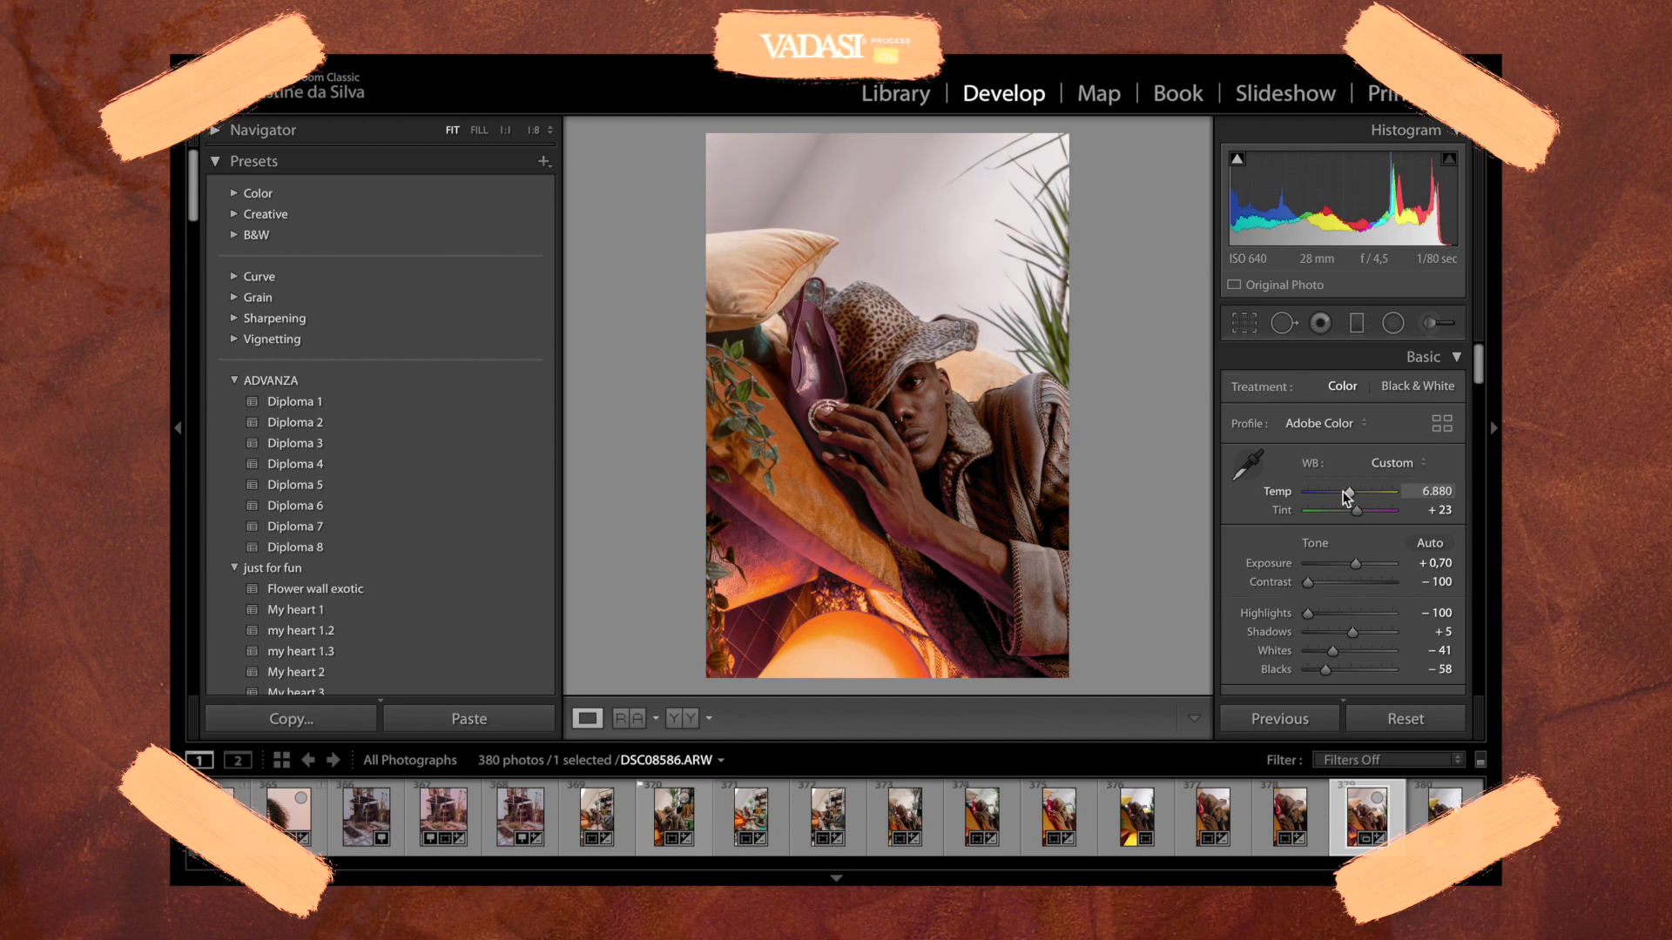
left_click_drag(1350, 493, 1350, 495)
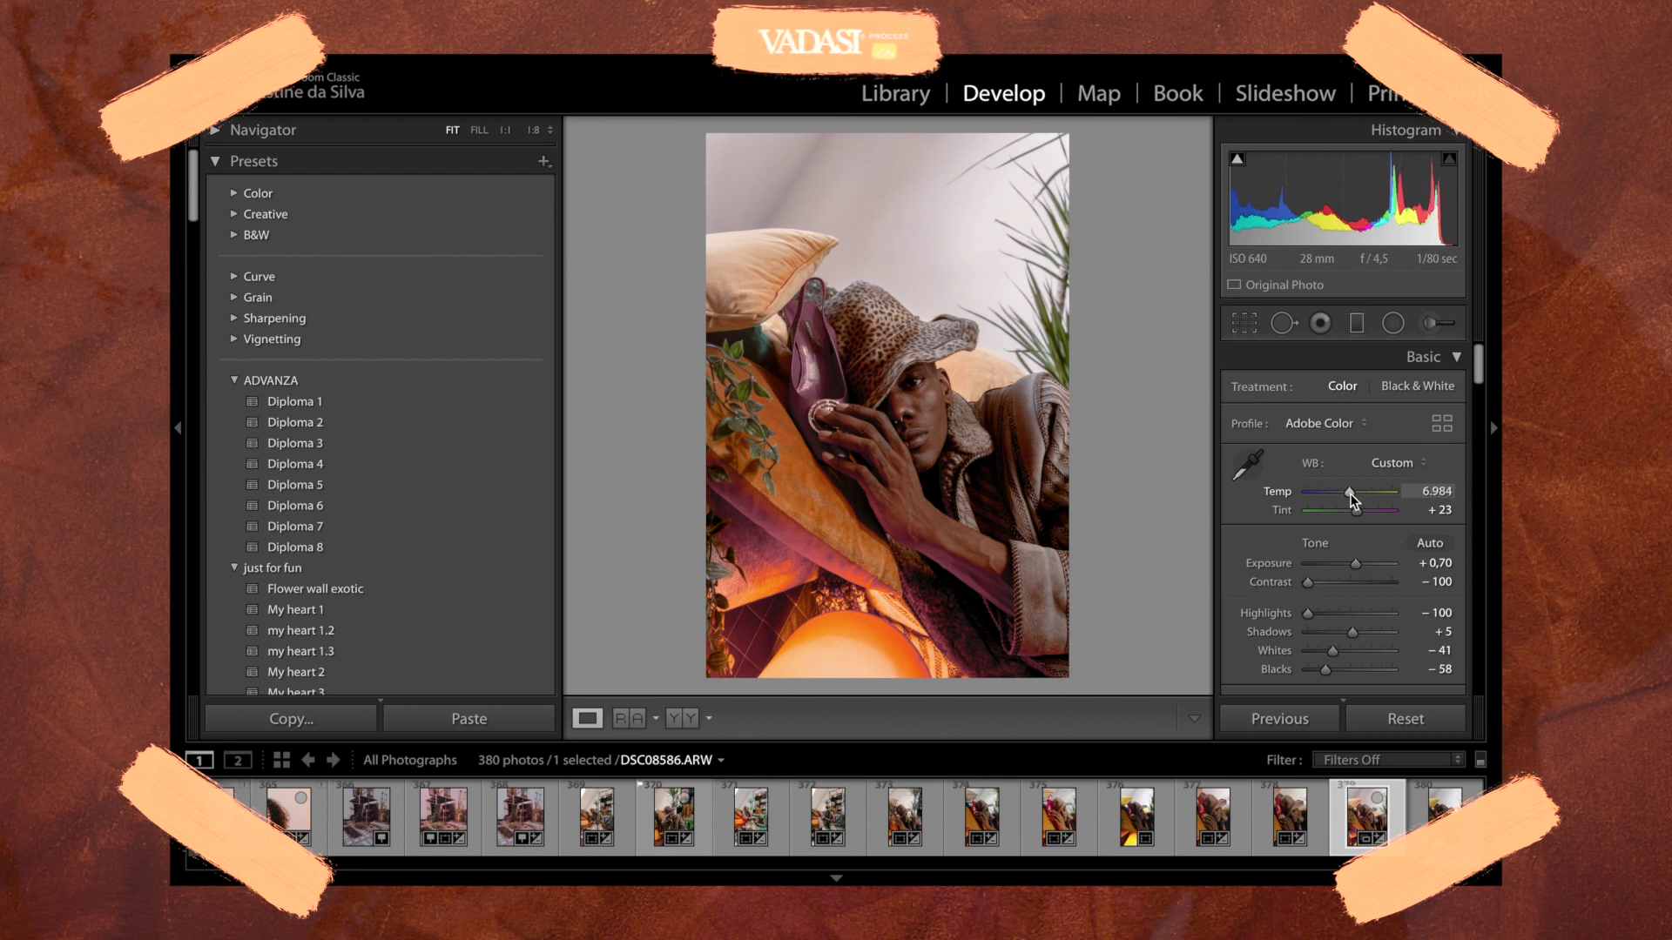
- Set the split toning Shadows to hue 34 and saturation 31, and the Balance to +86
scroll(1341, 503, "down", 3)
scroll(1348, 512, "down", 10)
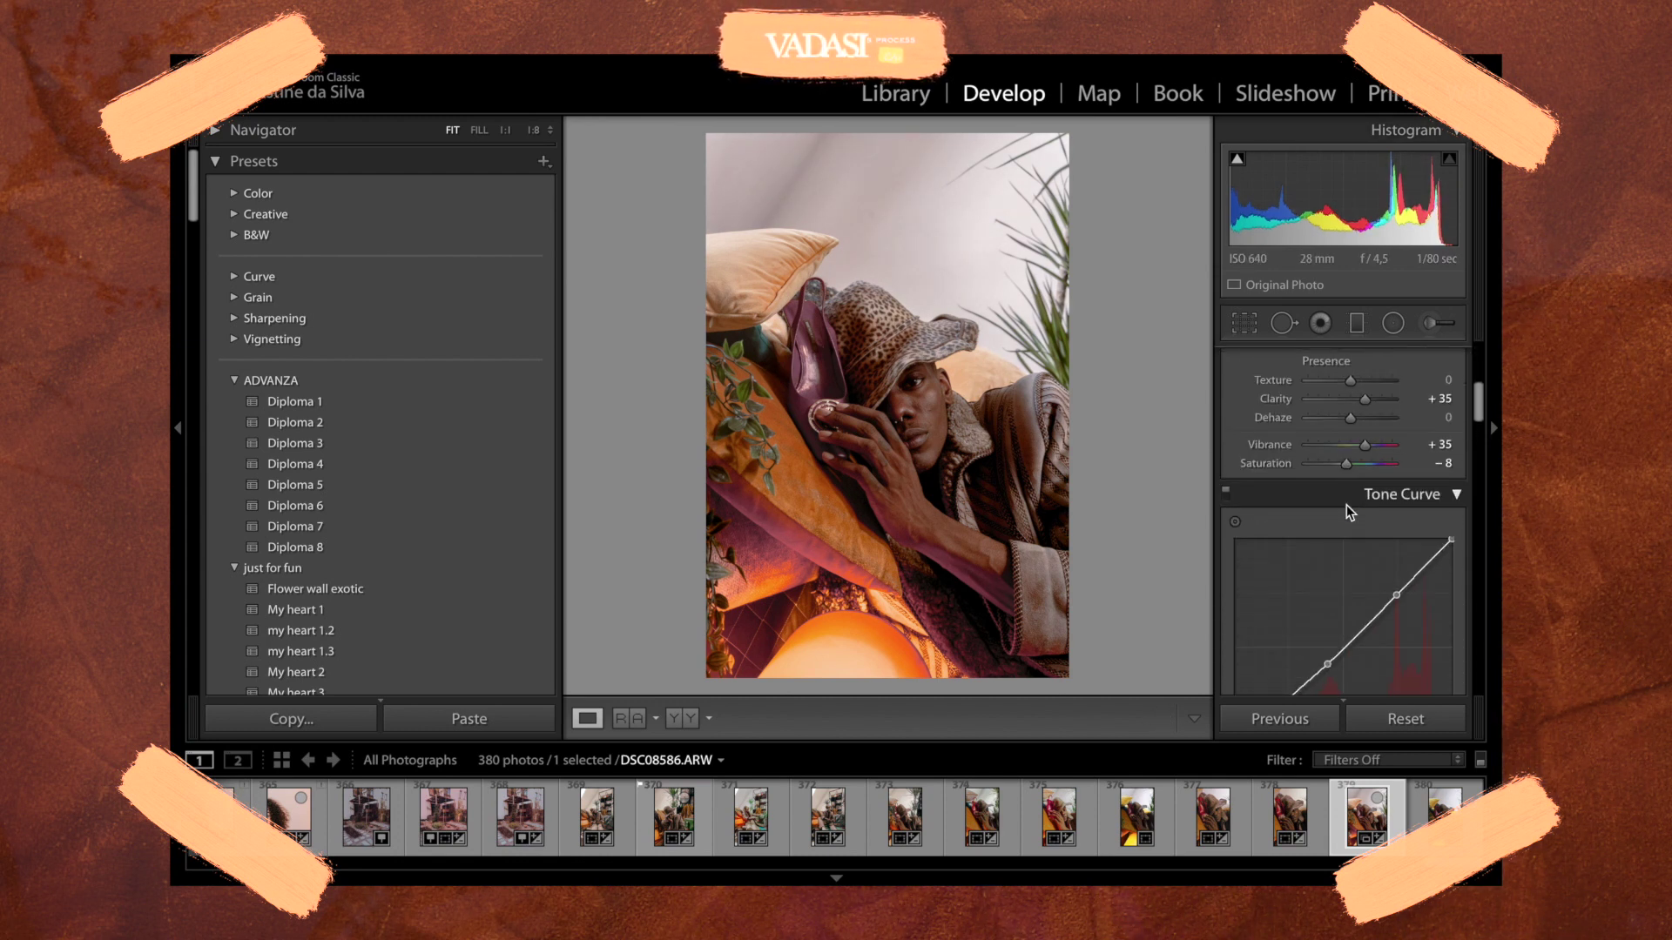
scroll(1348, 512, "down", 8)
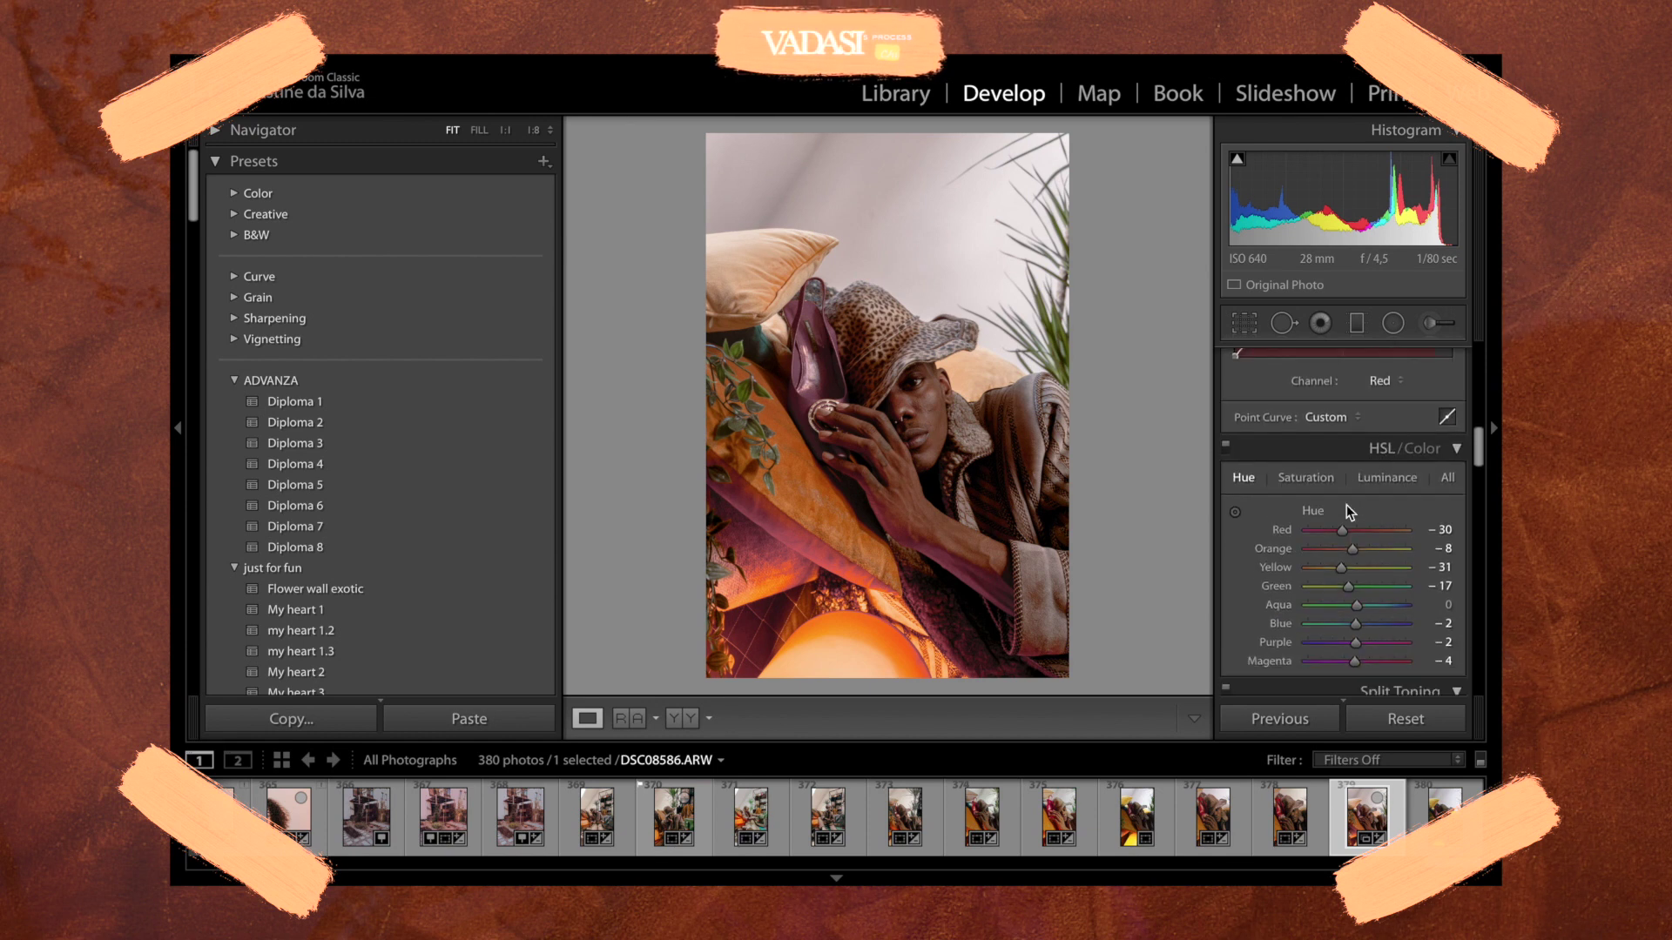
scroll(1346, 506, "up", 4)
left_click_drag(1321, 502, 1327, 509)
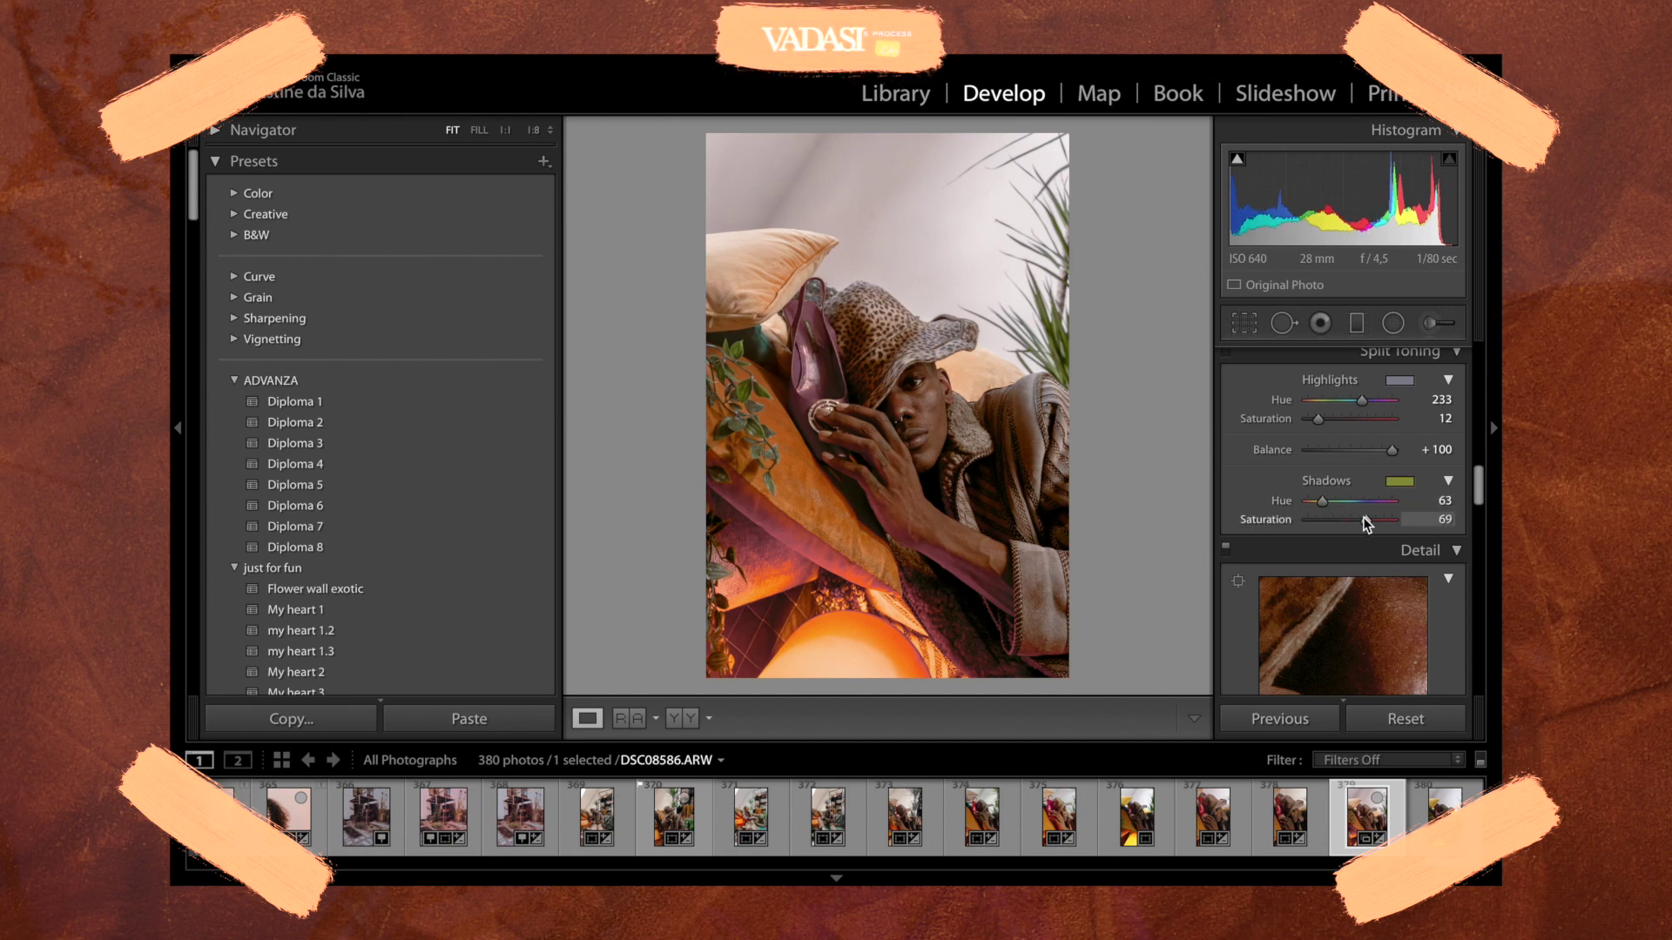
left_click_drag(1322, 502, 1319, 504)
left_click(1329, 520)
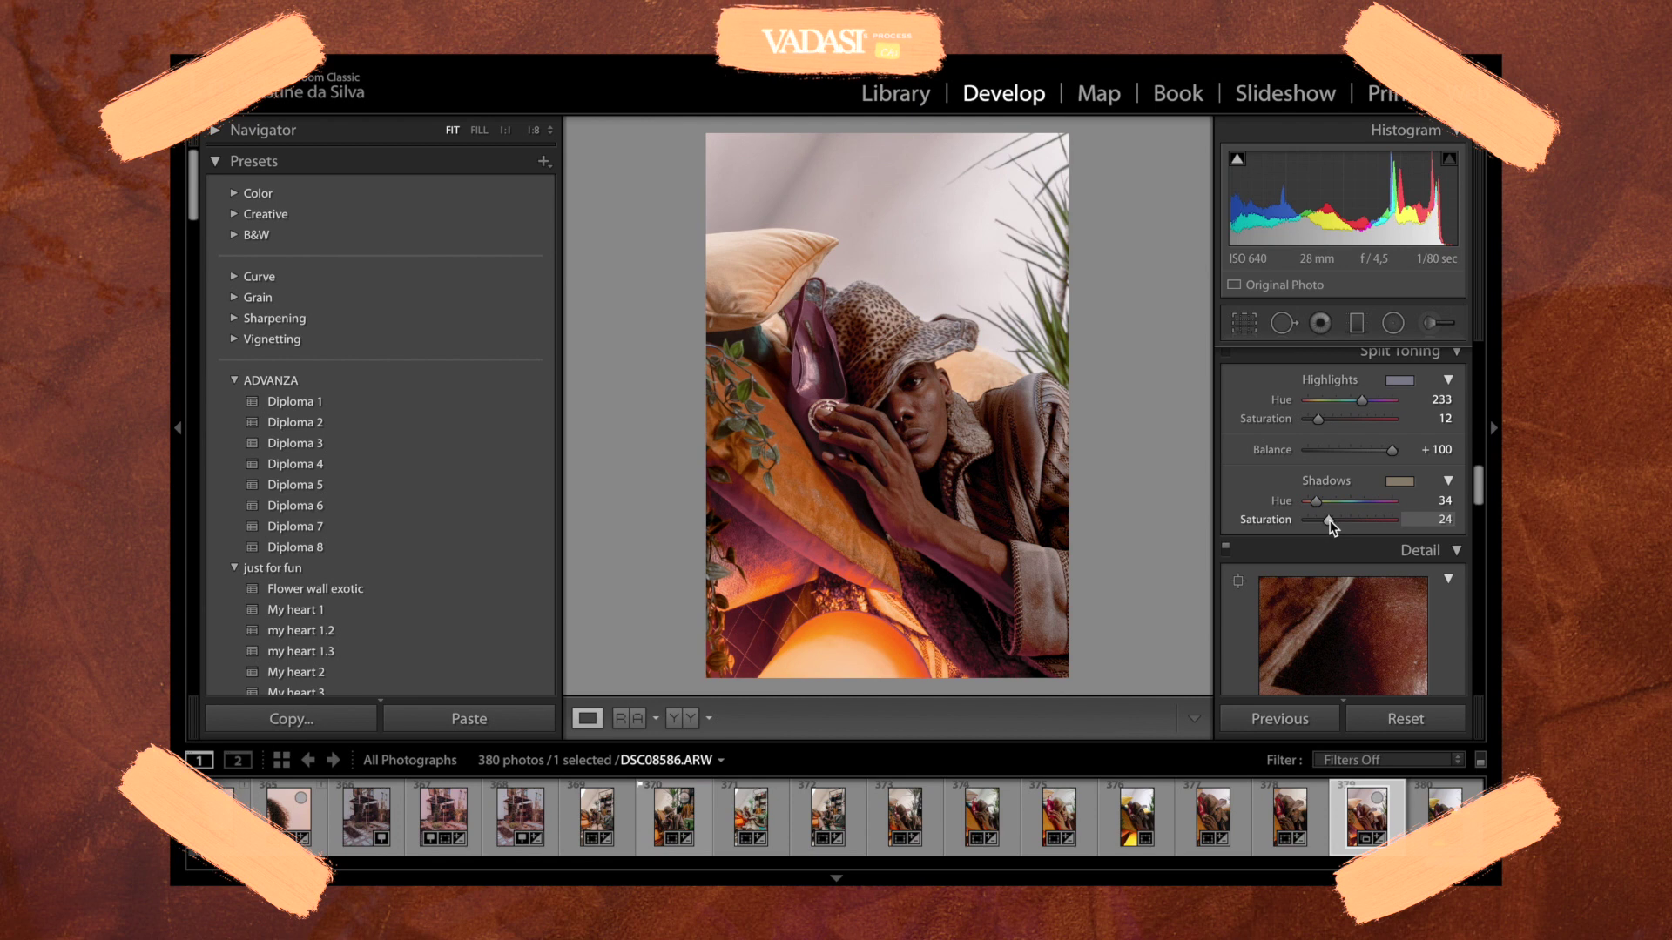
left_click_drag(1371, 449, 1407, 453)
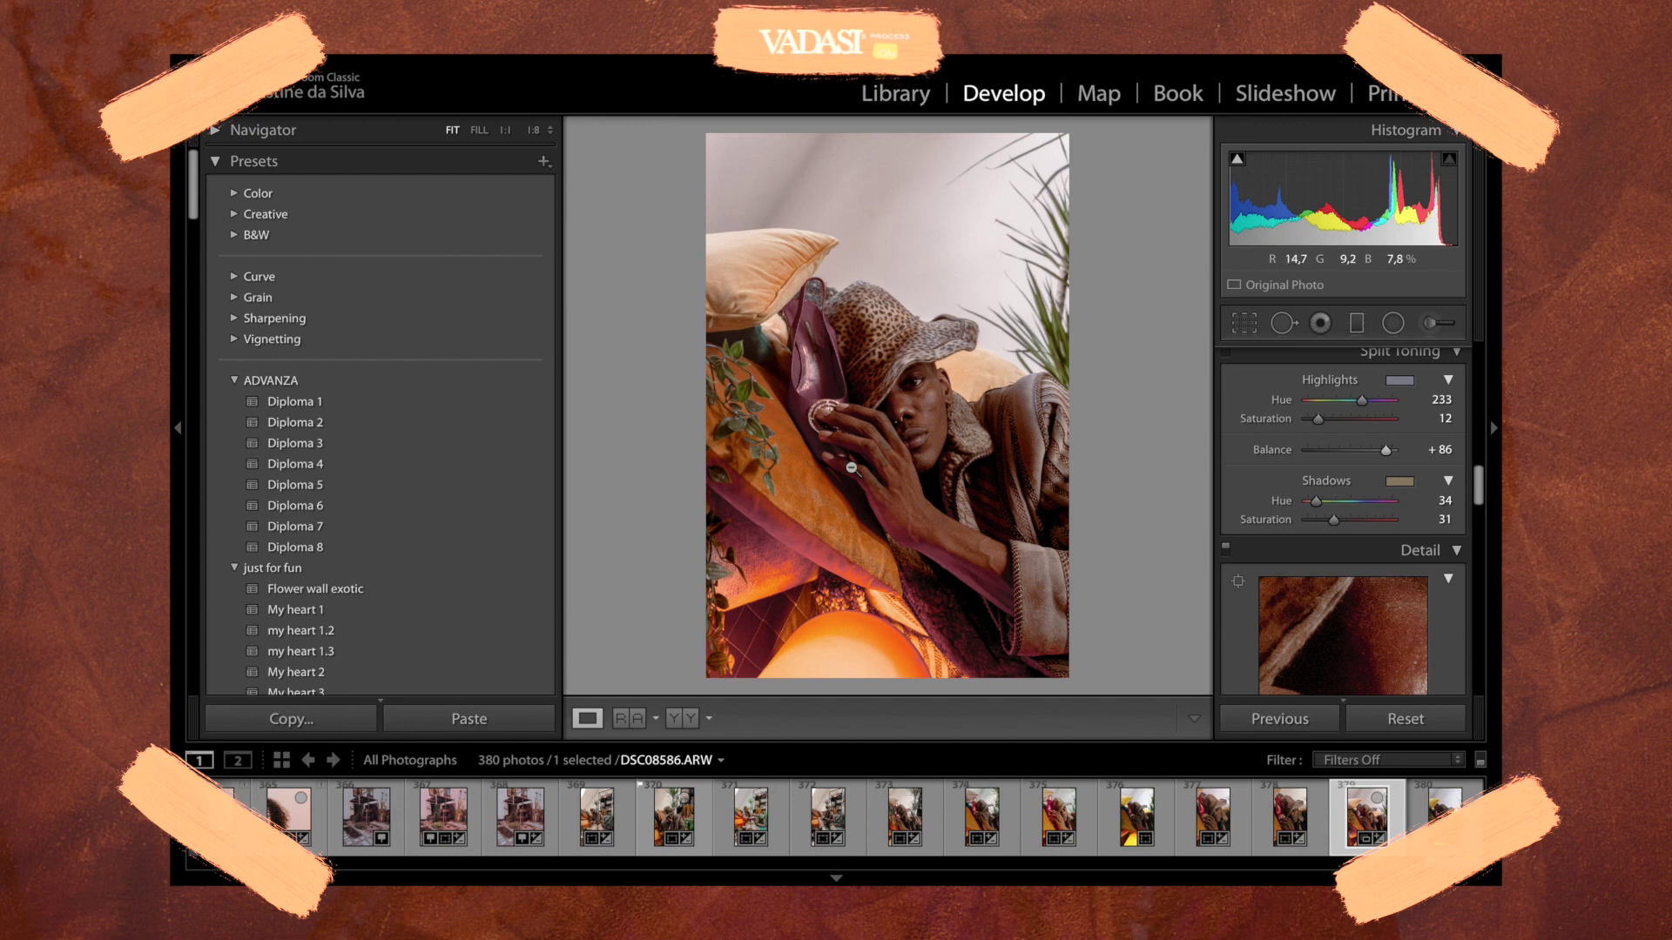
- Set the HSL saturation of Red to +100 and of Yellow to −76
scroll(1385, 444, "up", 10)
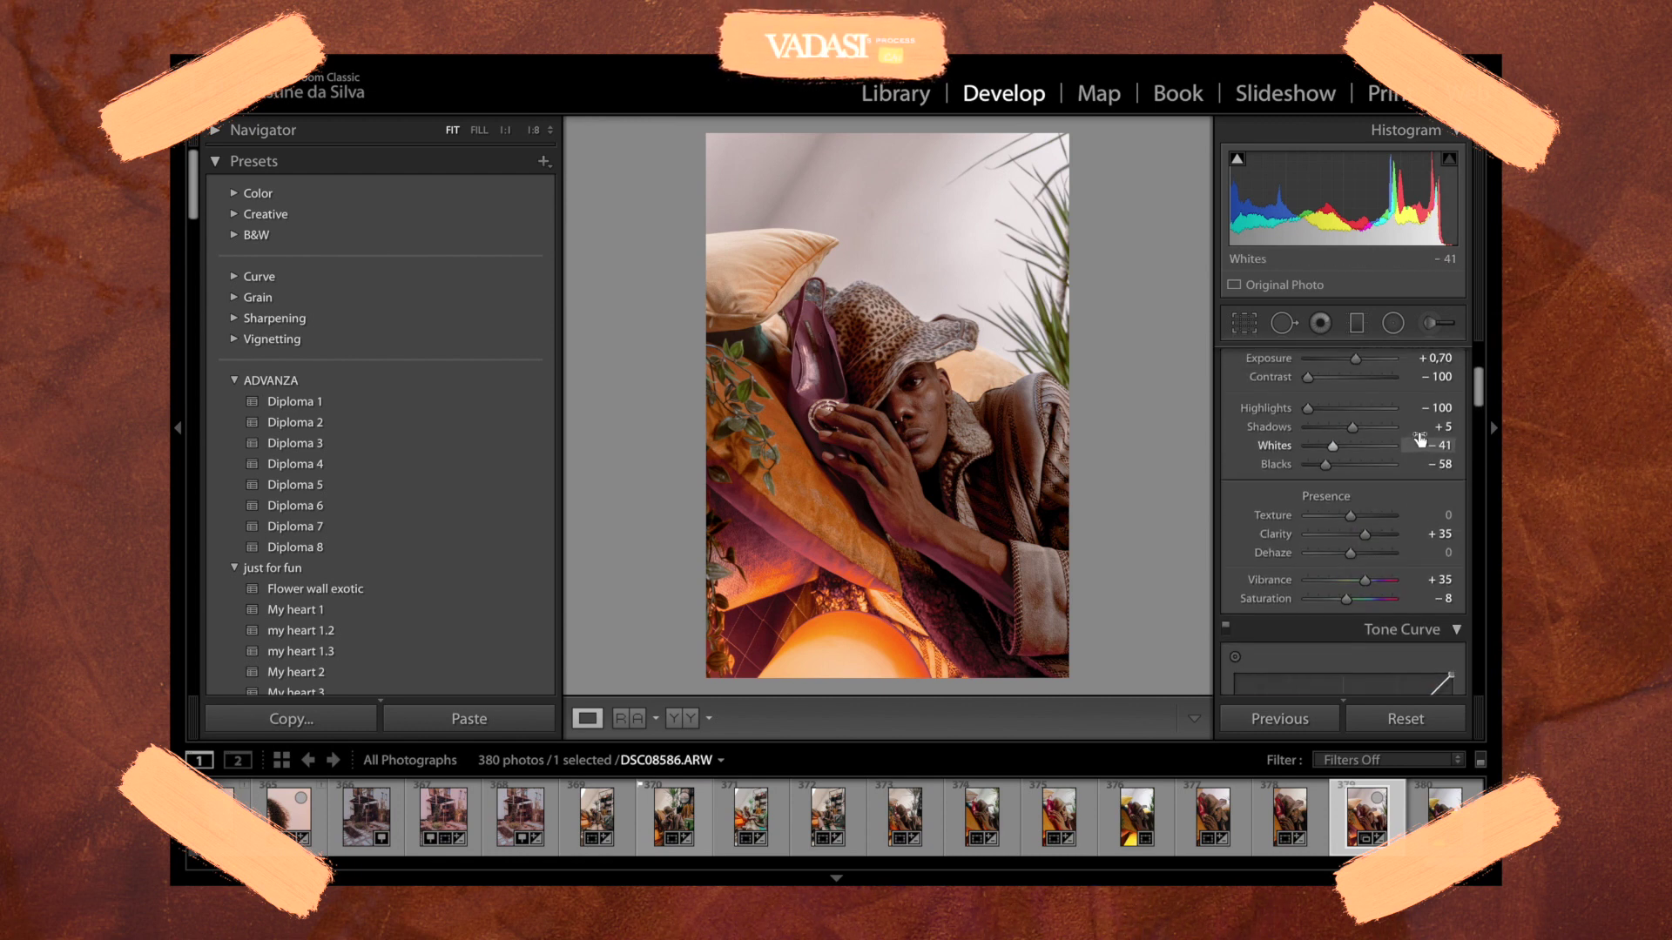
scroll(1418, 437, "down", 5)
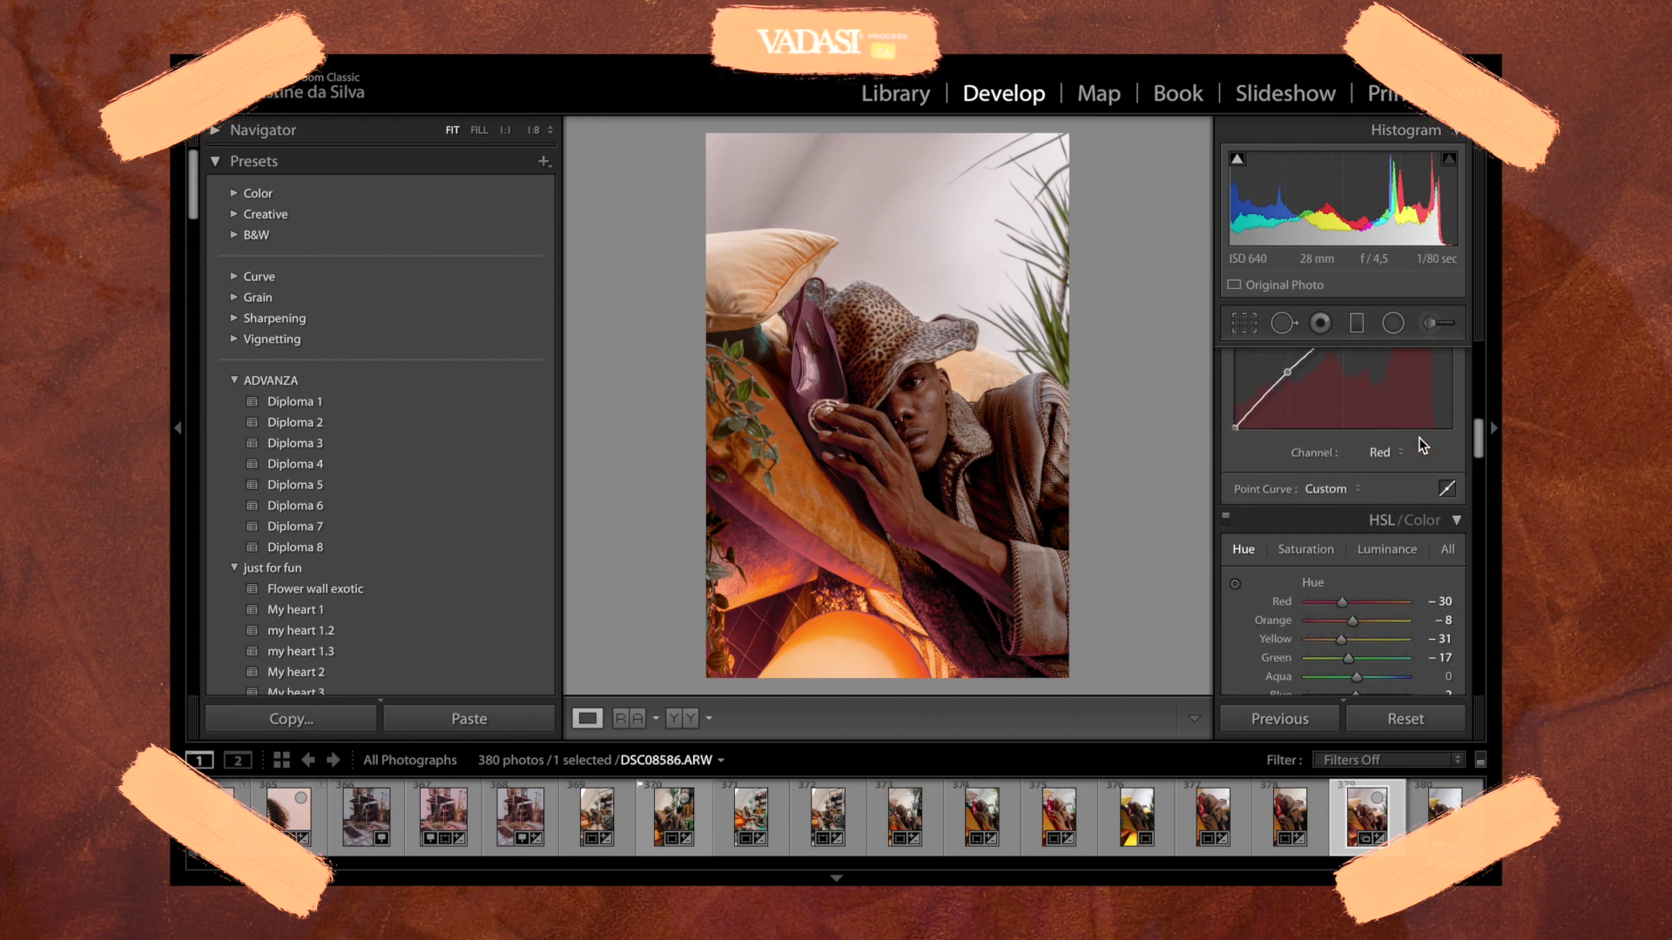
left_click(1311, 534)
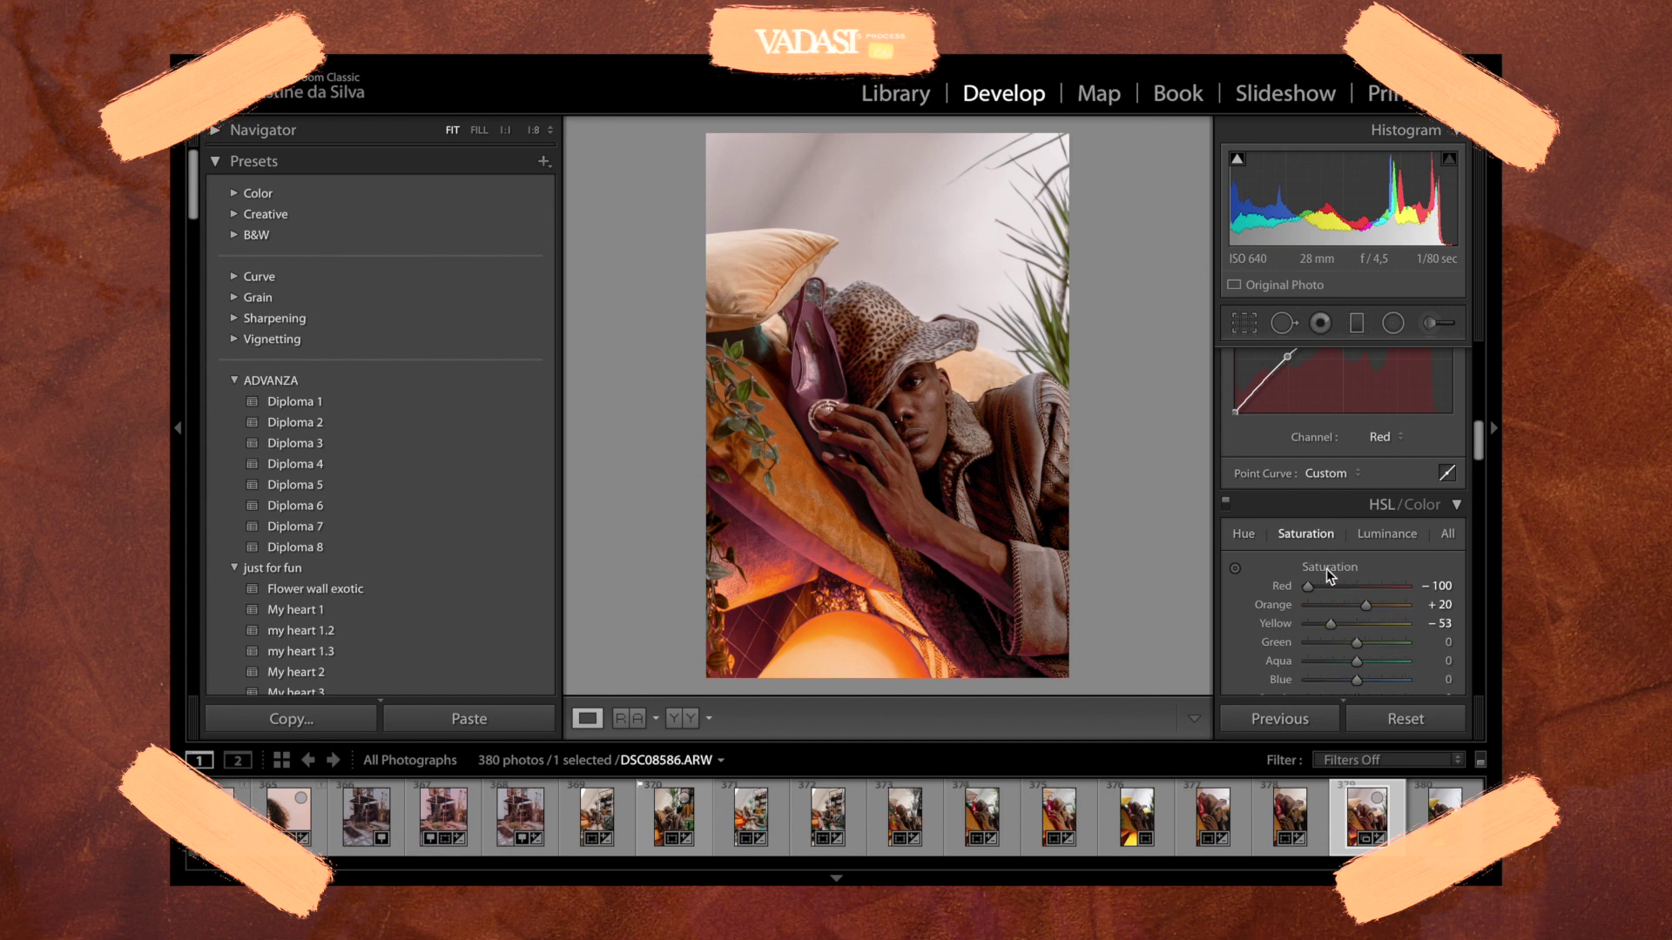
left_click_drag(1309, 584, 1324, 581)
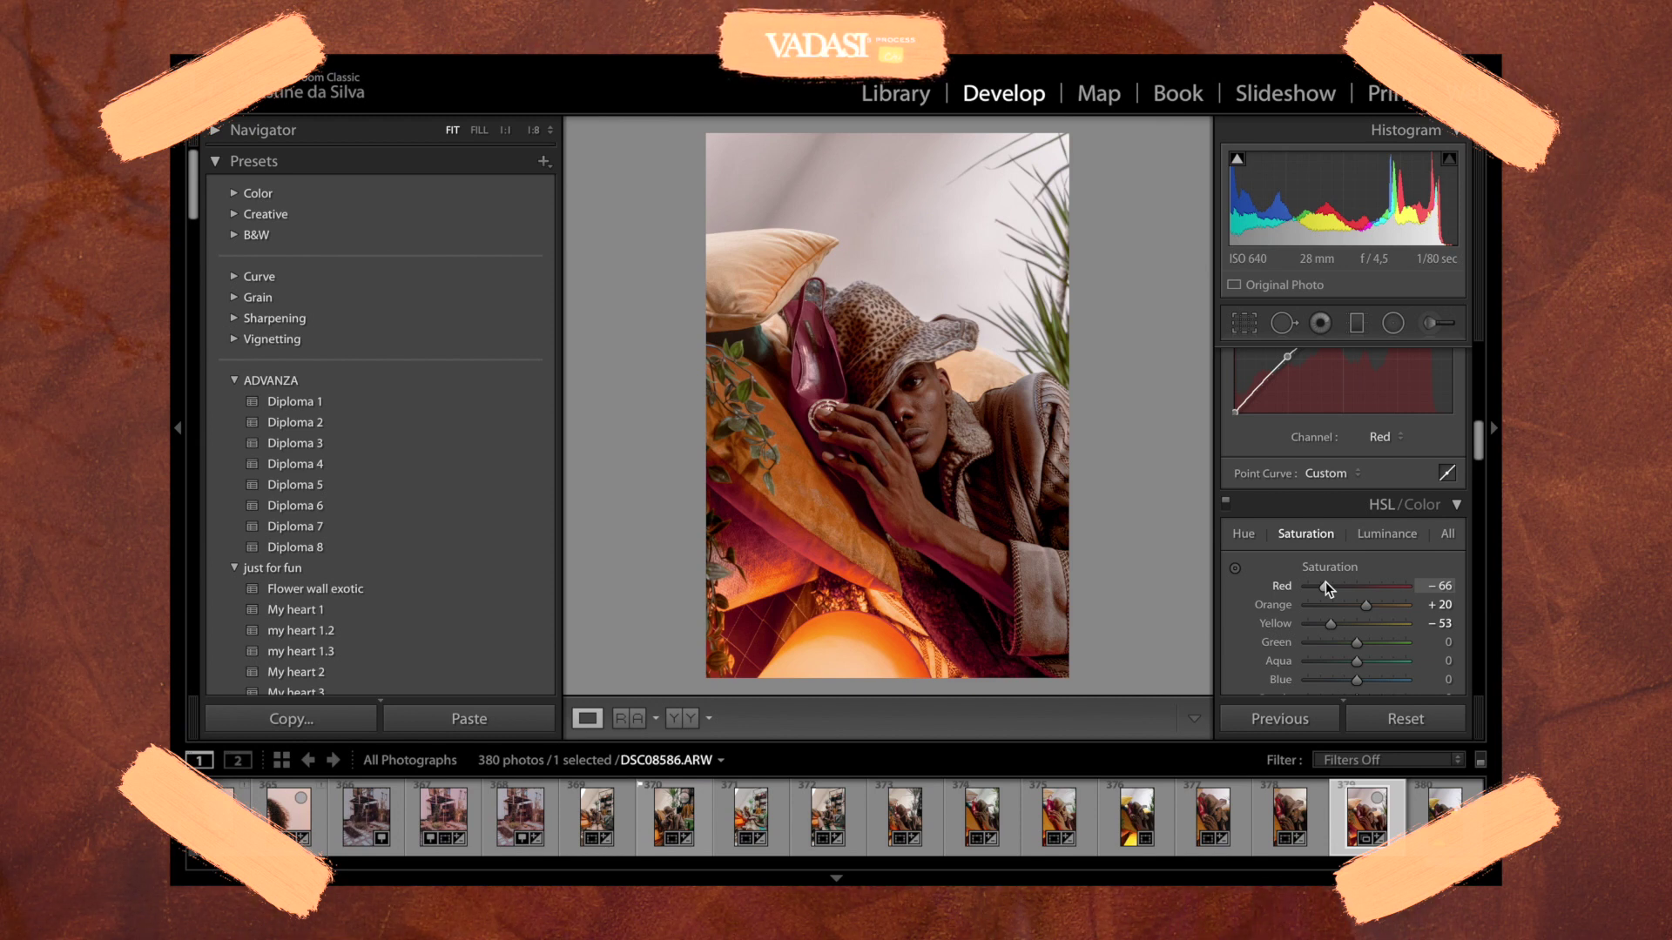
left_click_drag(1328, 590, 1439, 583)
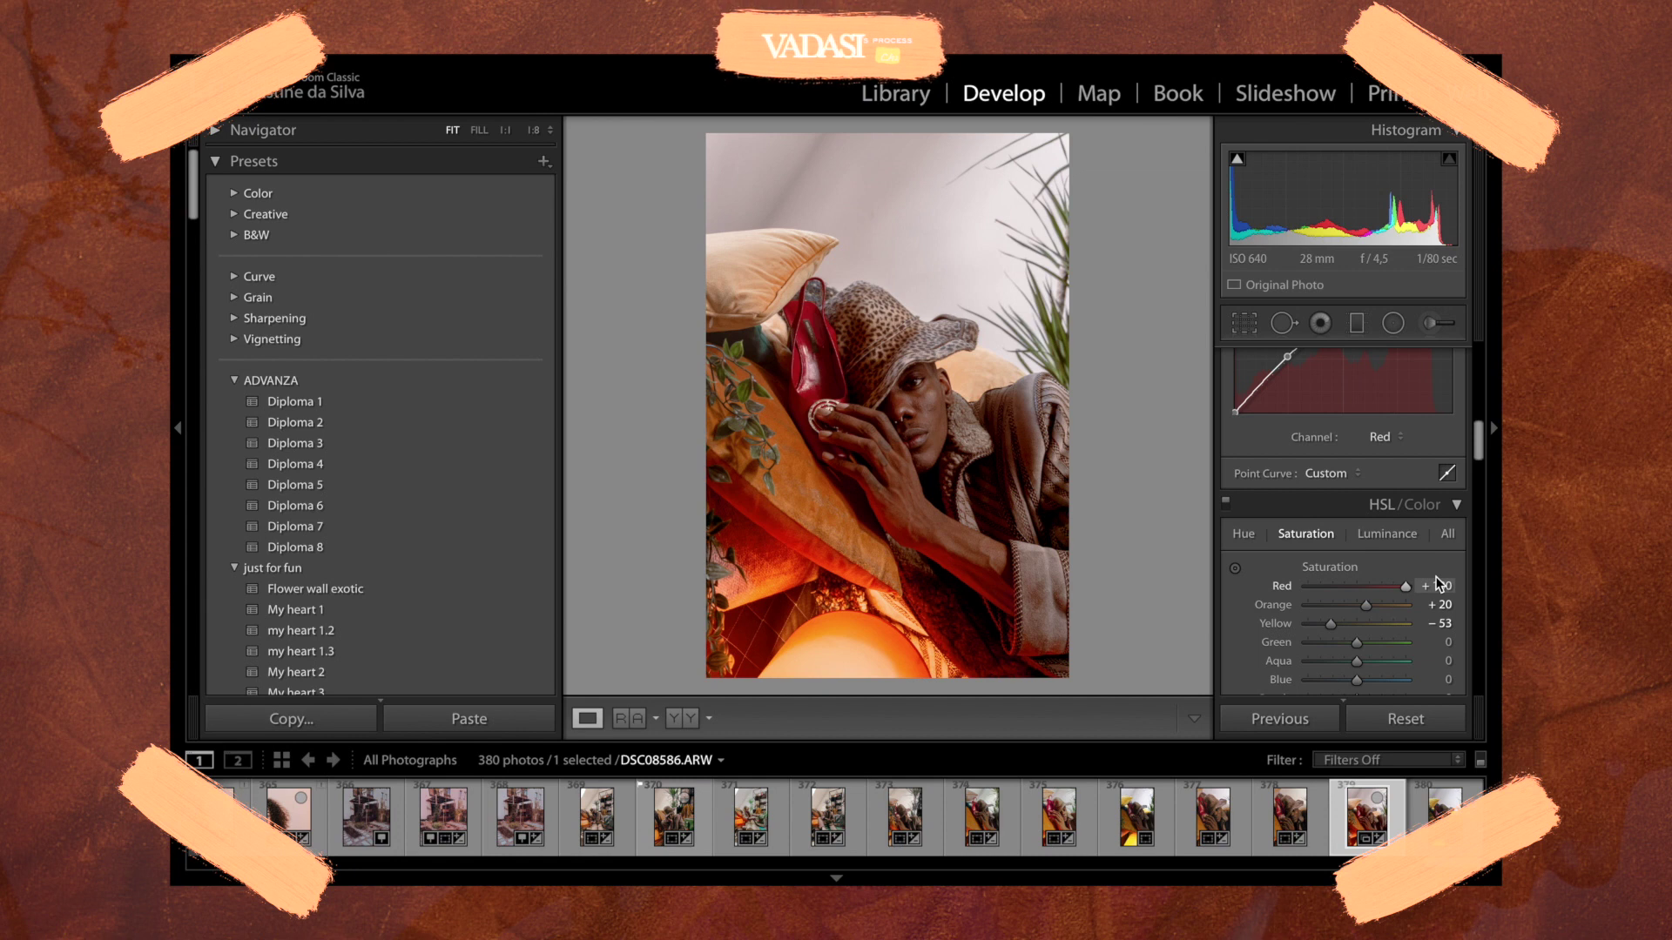
mouse_move(1350, 625)
left_mouse_down()
mouse_move(1396, 629)
mouse_move(1320, 634)
left_mouse_up()
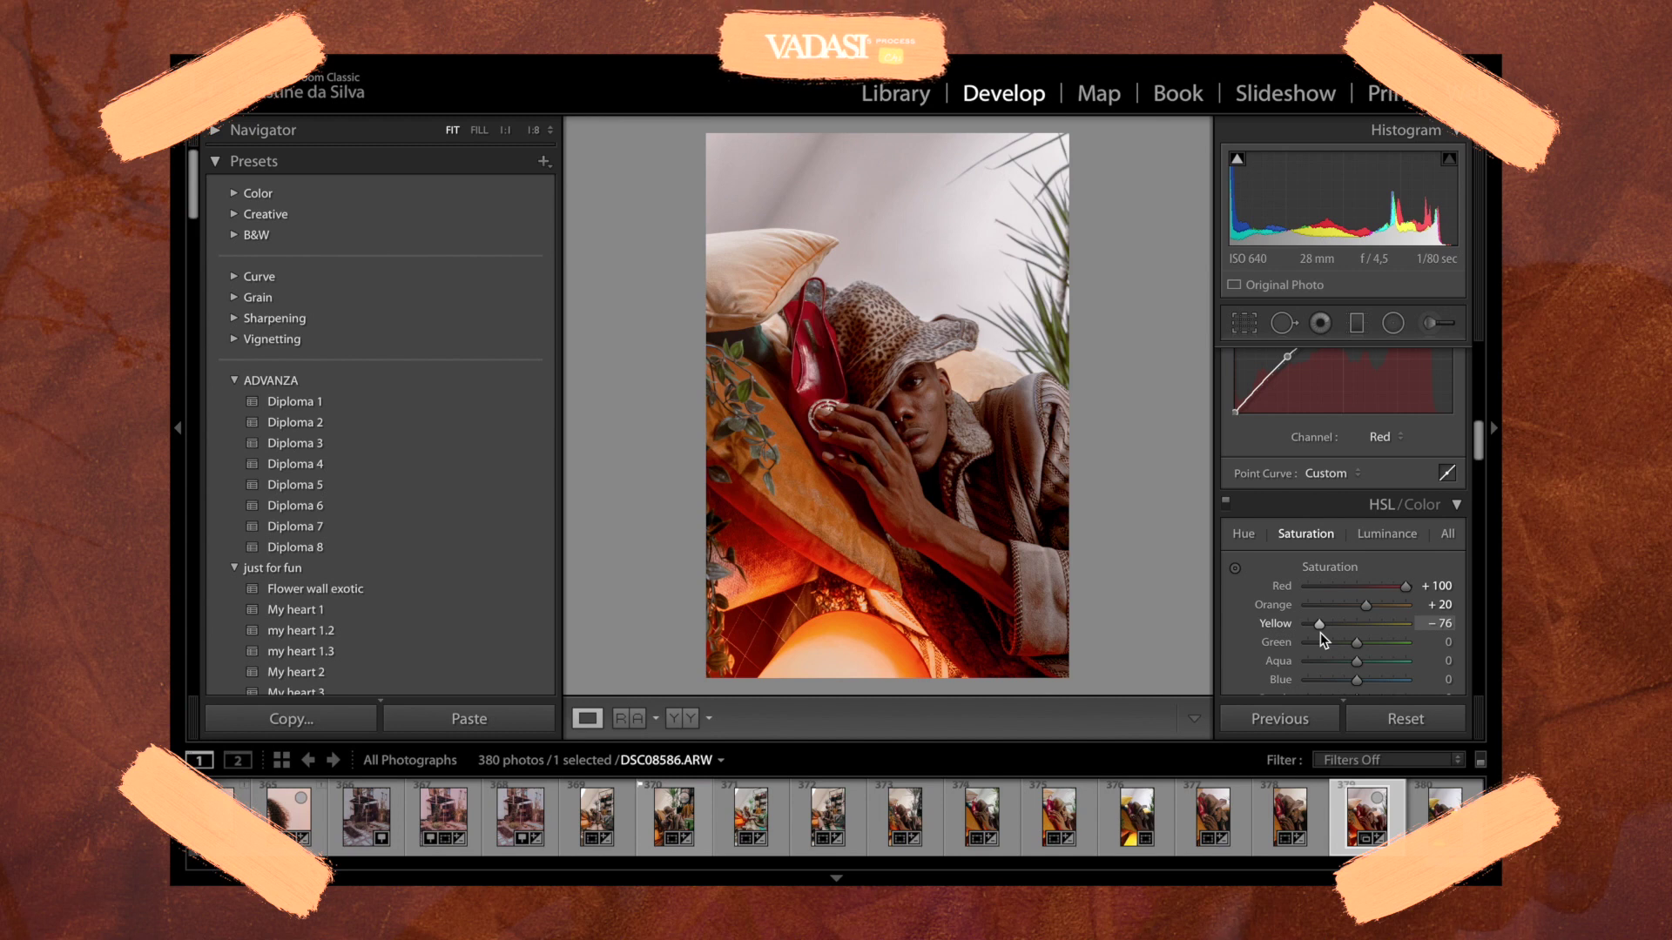
- Save the current settings as a develop preset named Process 1.1 in the just for fun group
left_click(543, 162)
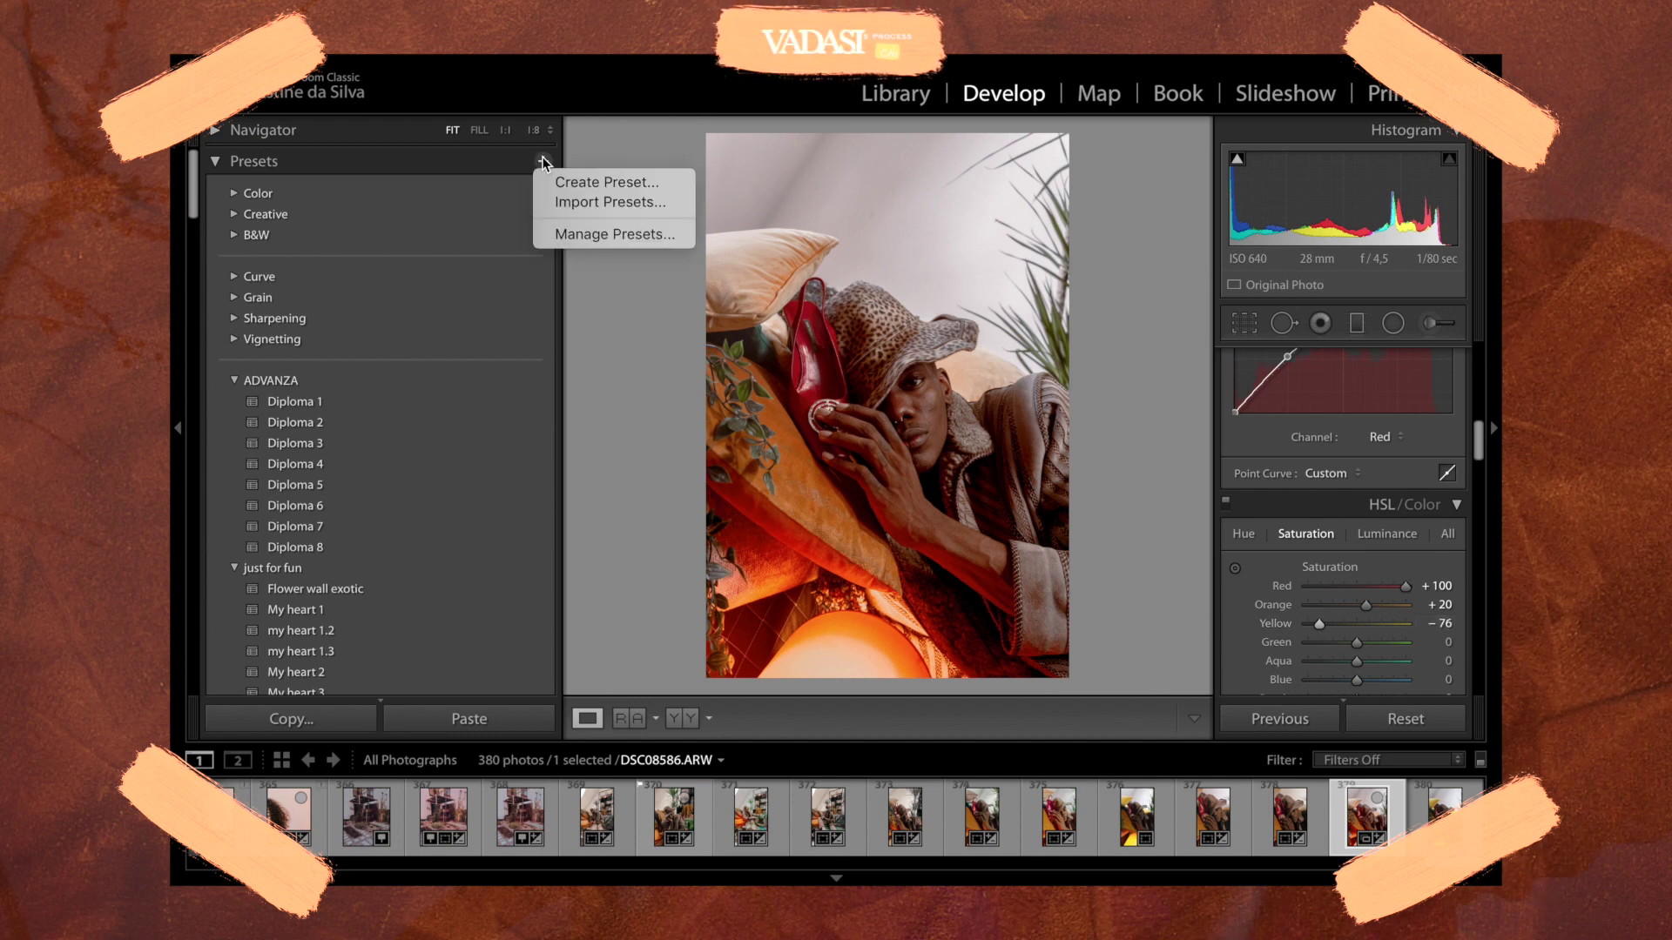
left_click(570, 181)
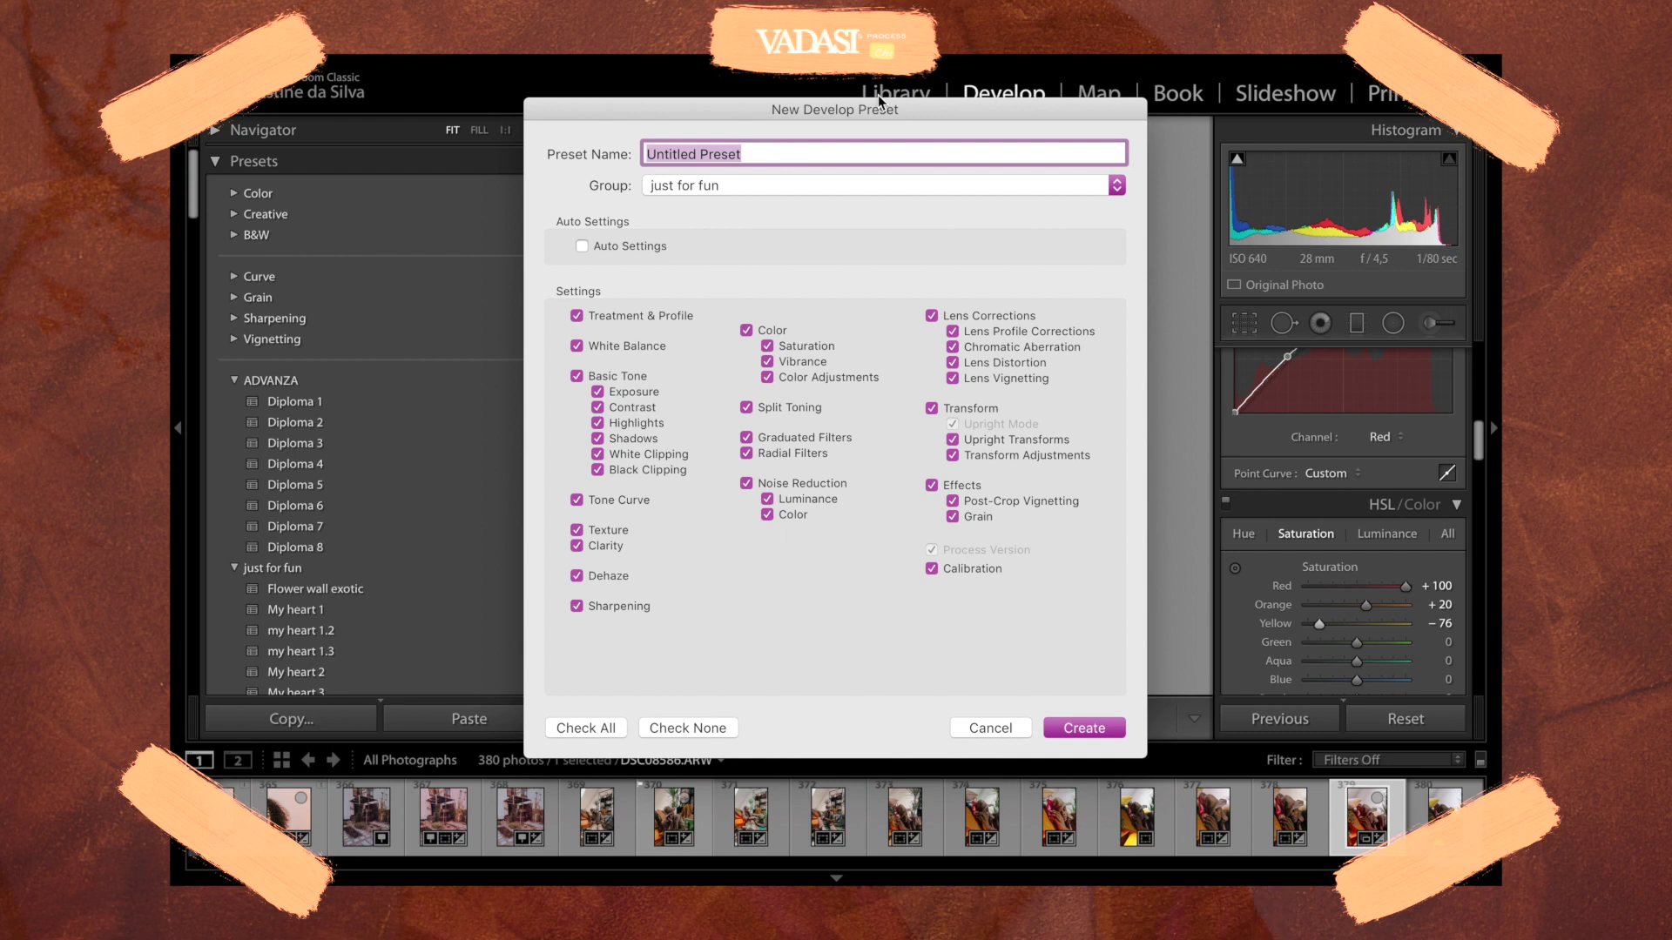
type("Process ")
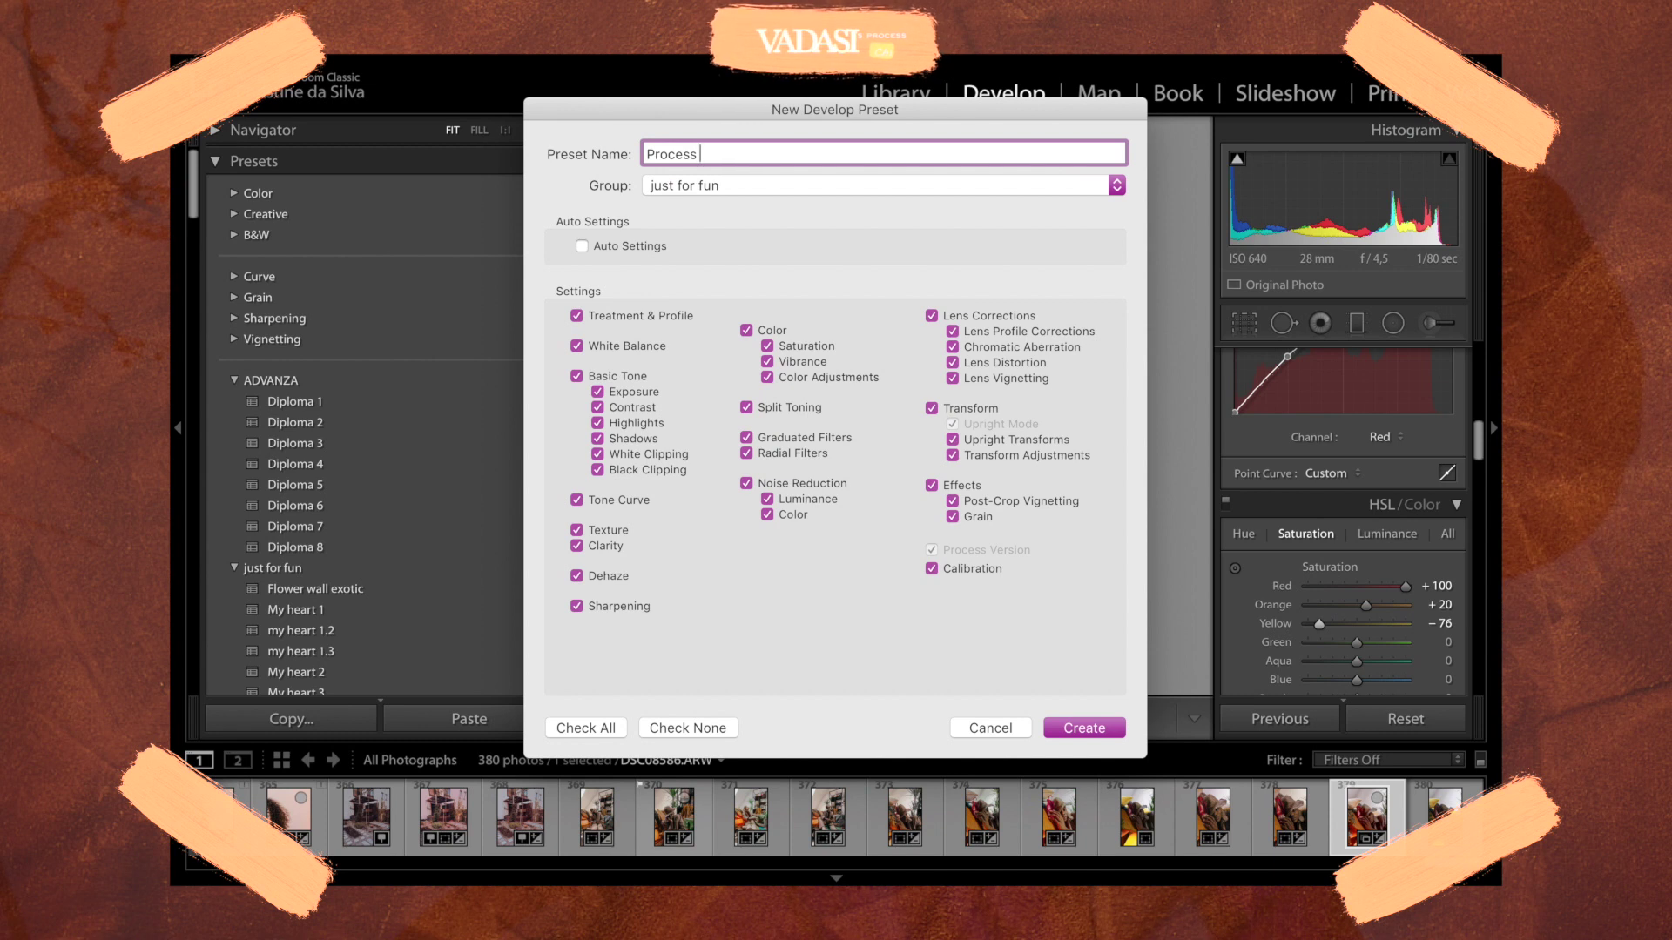
type("1.1")
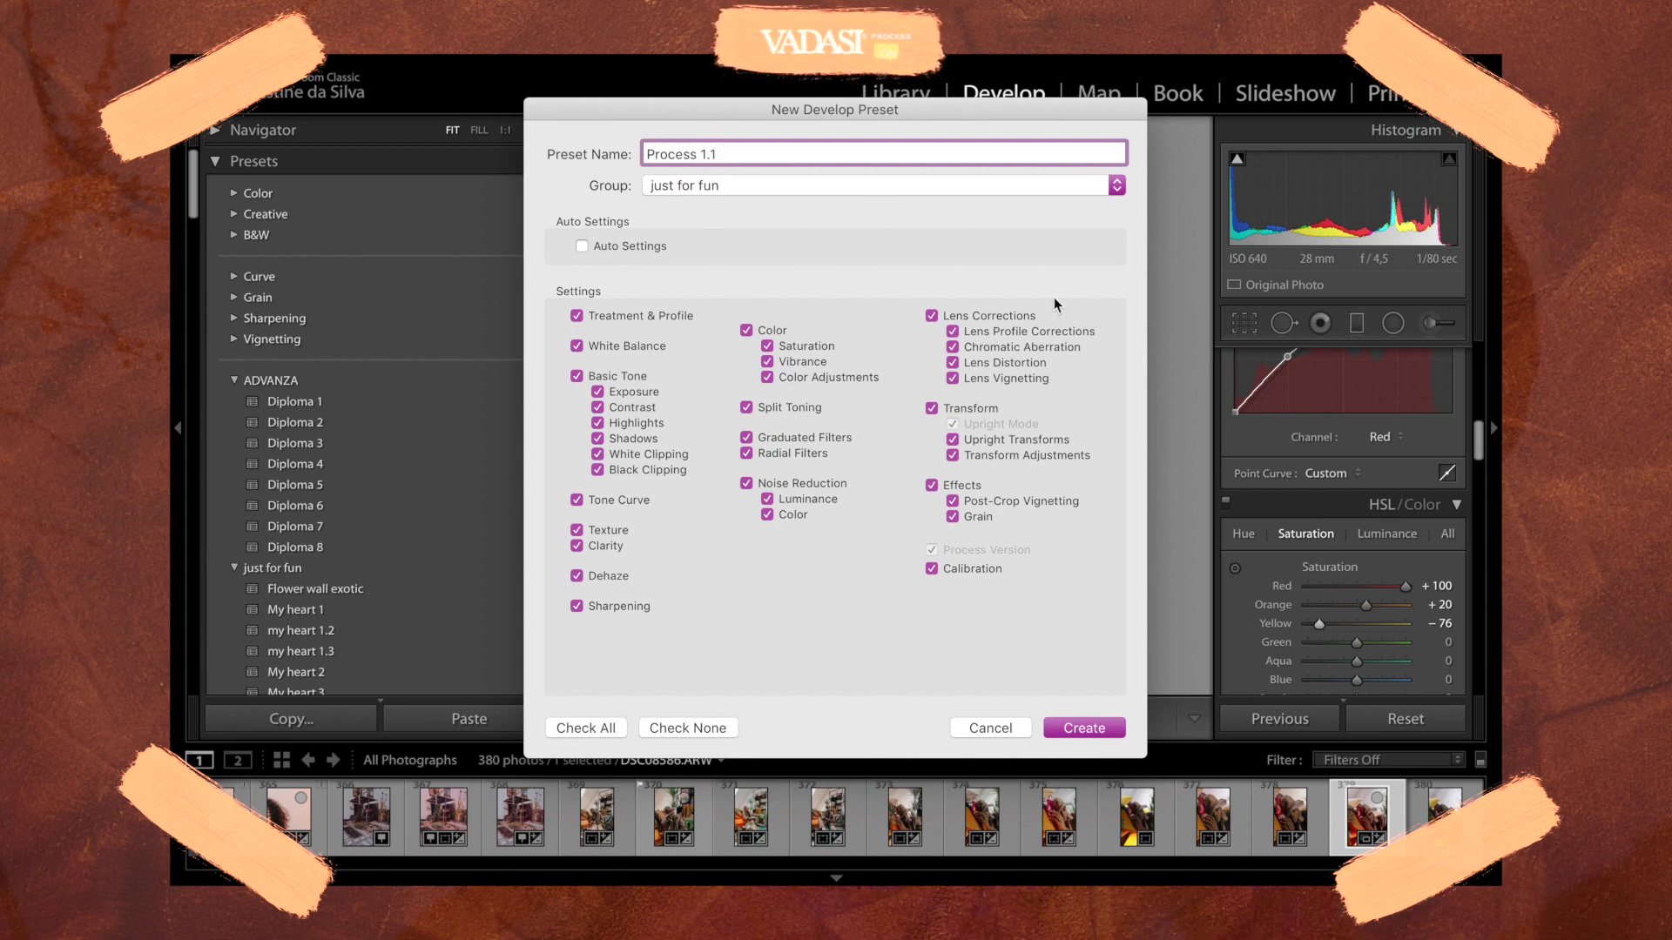
left_click(1082, 729)
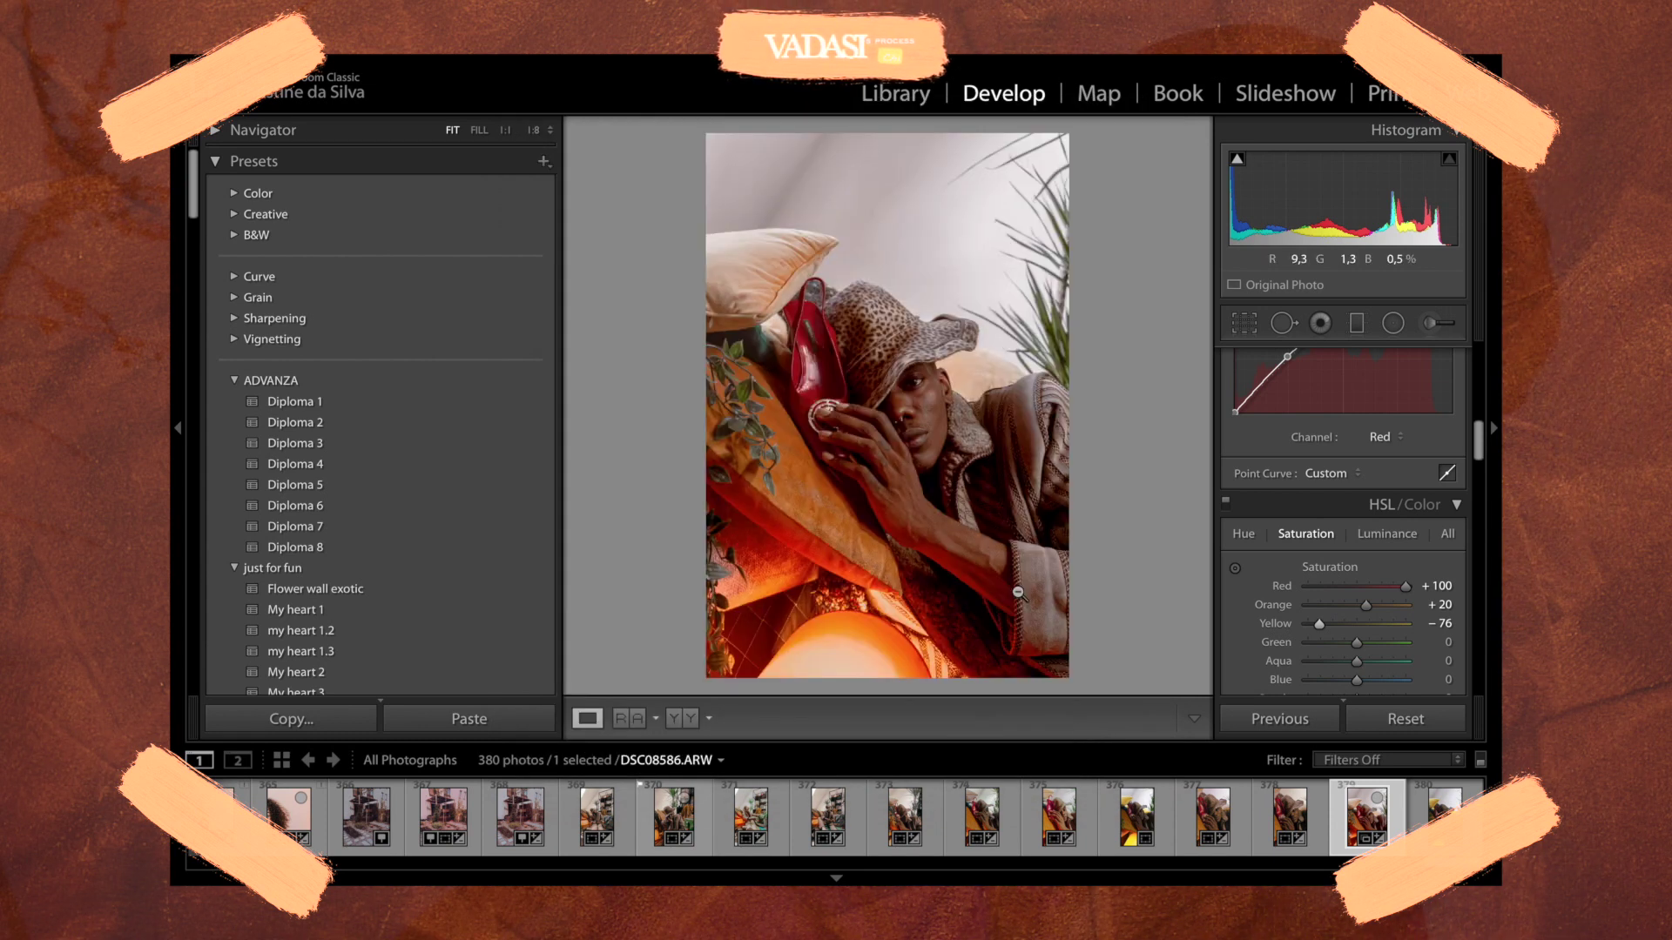
- Try reducing the HSL Red saturation to −49, +12 and +31
left_click_drag(1381, 586, 1333, 587)
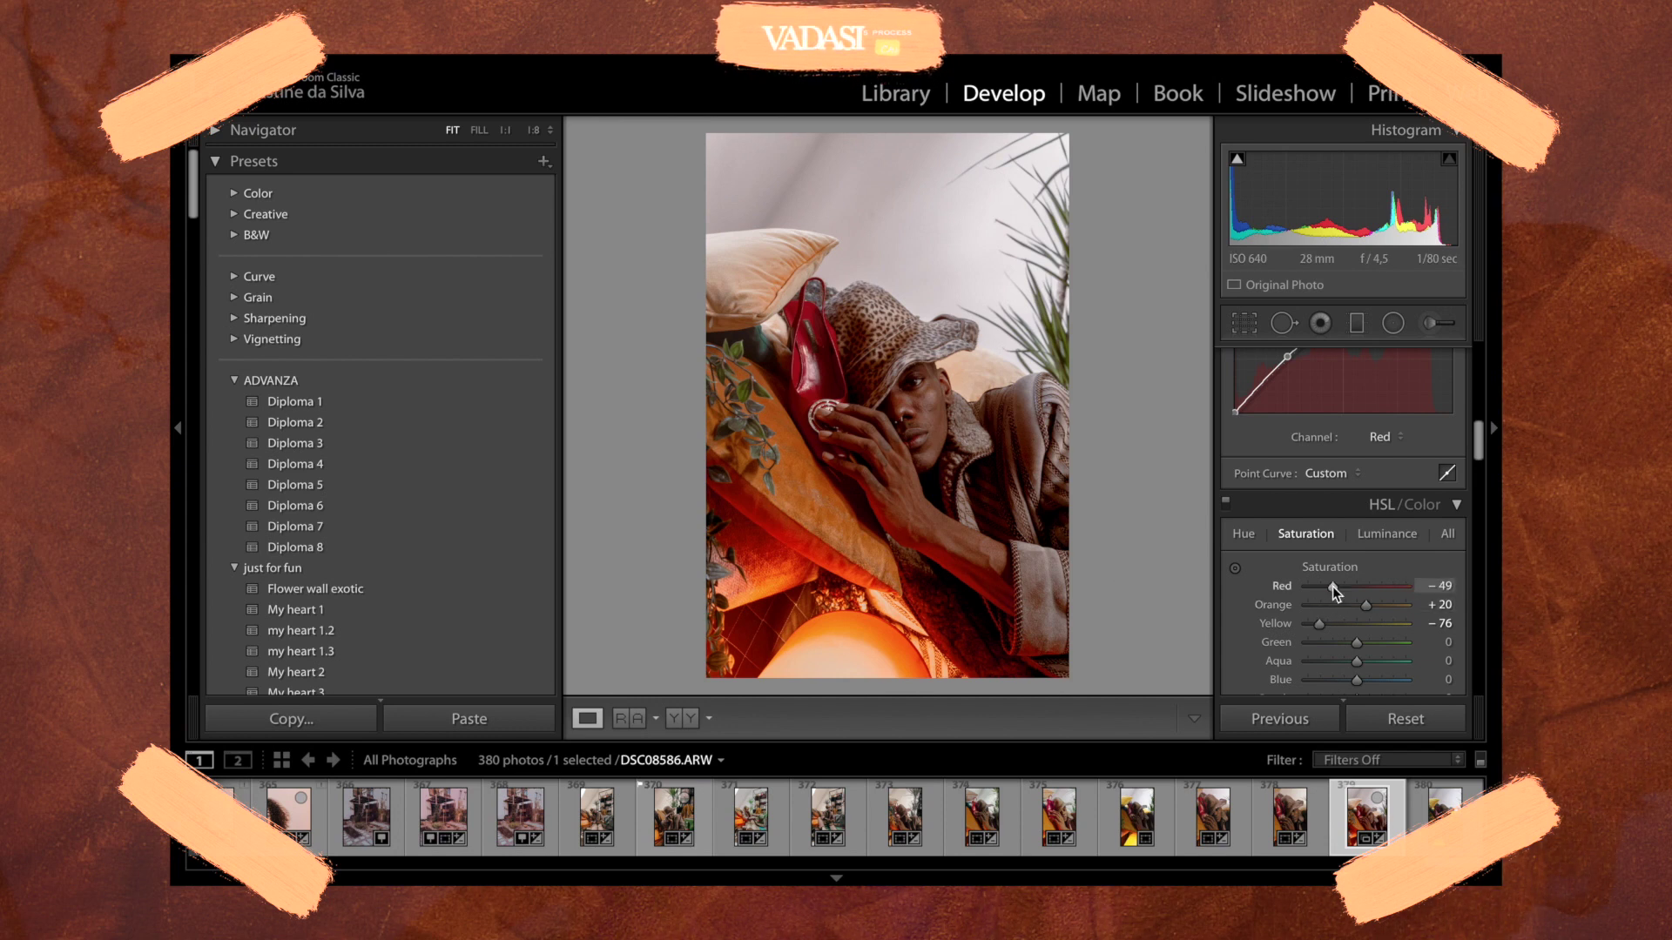
left_click(1382, 592)
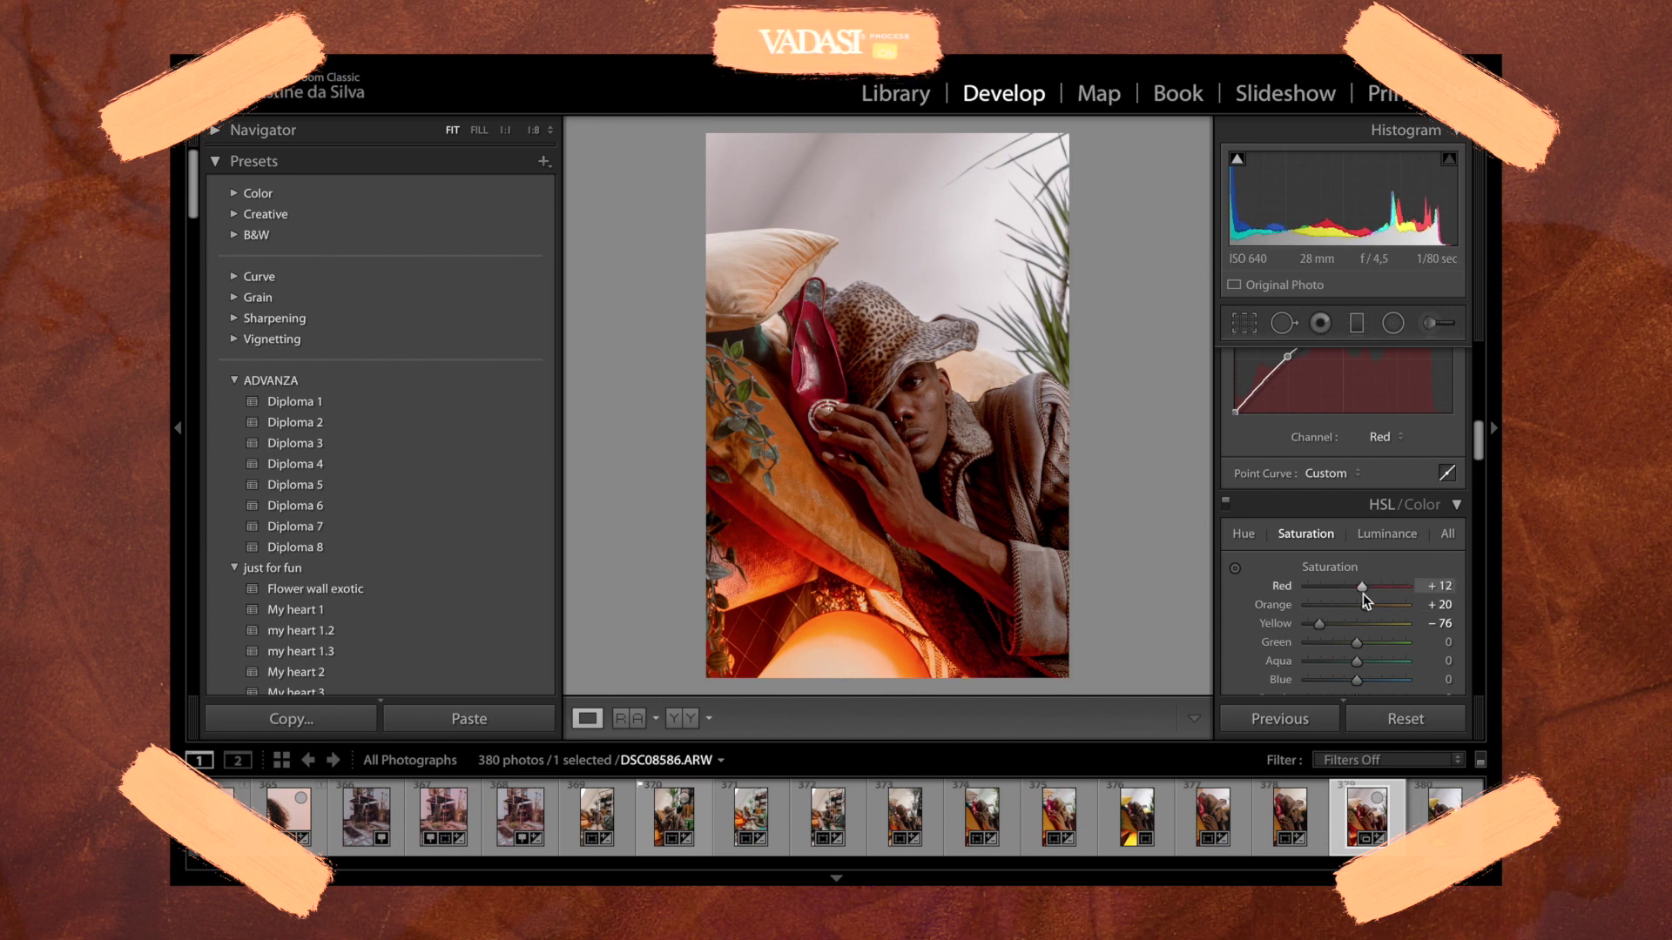
left_click_drag(1362, 594, 1373, 587)
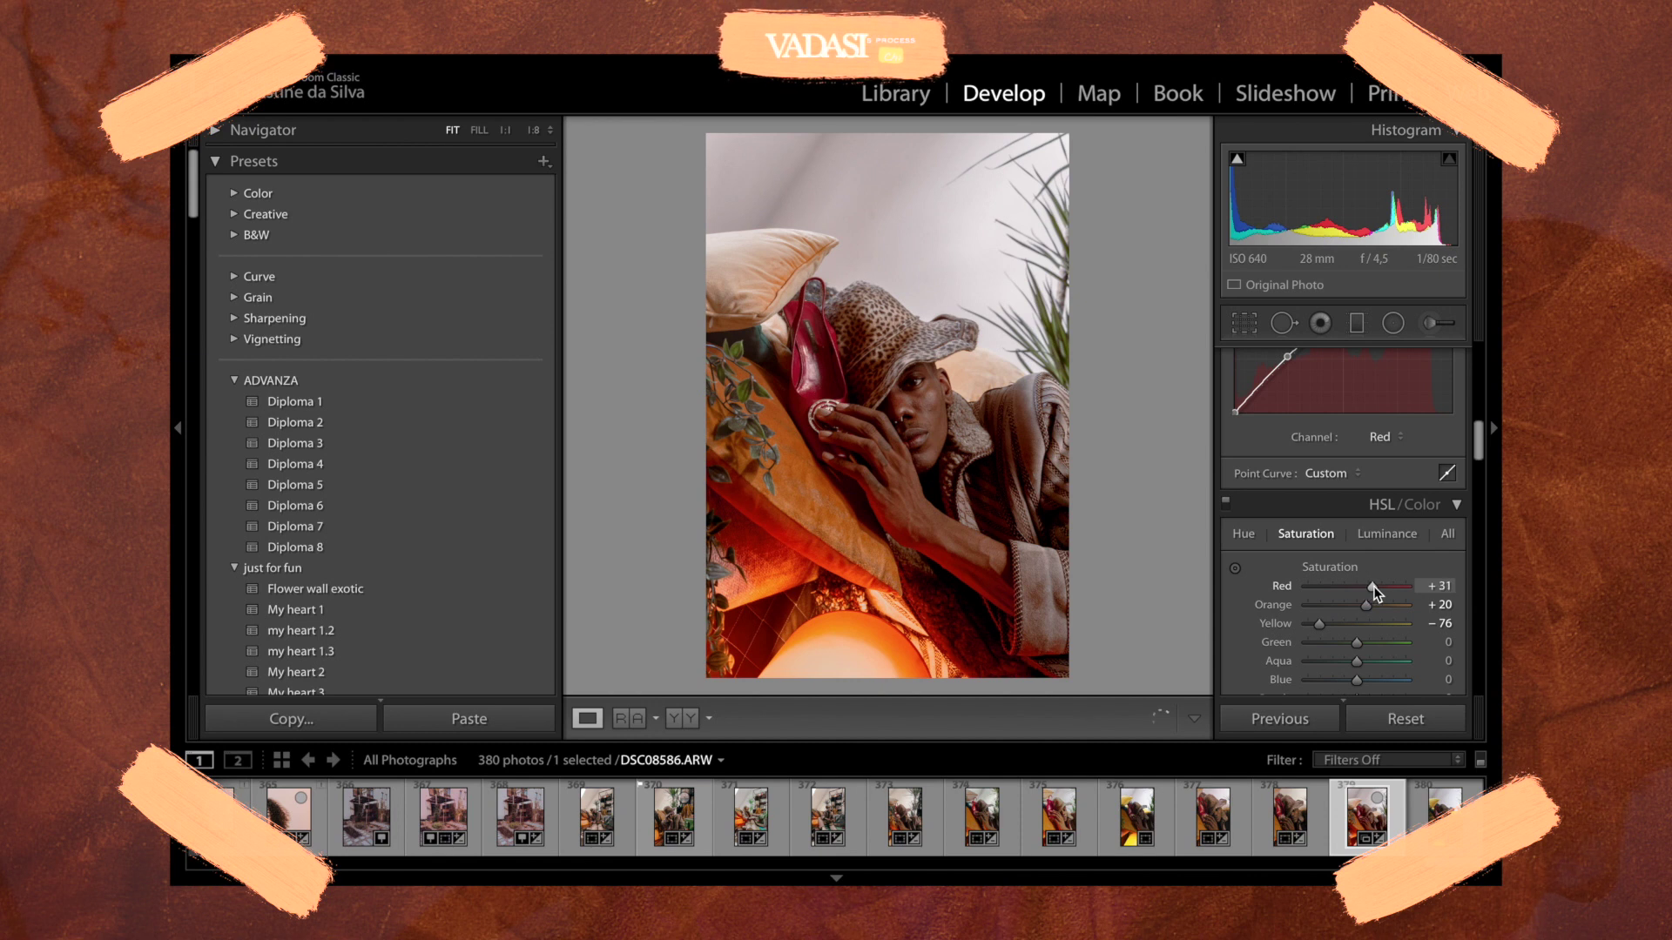
left_click(1377, 537)
left_click(1314, 532)
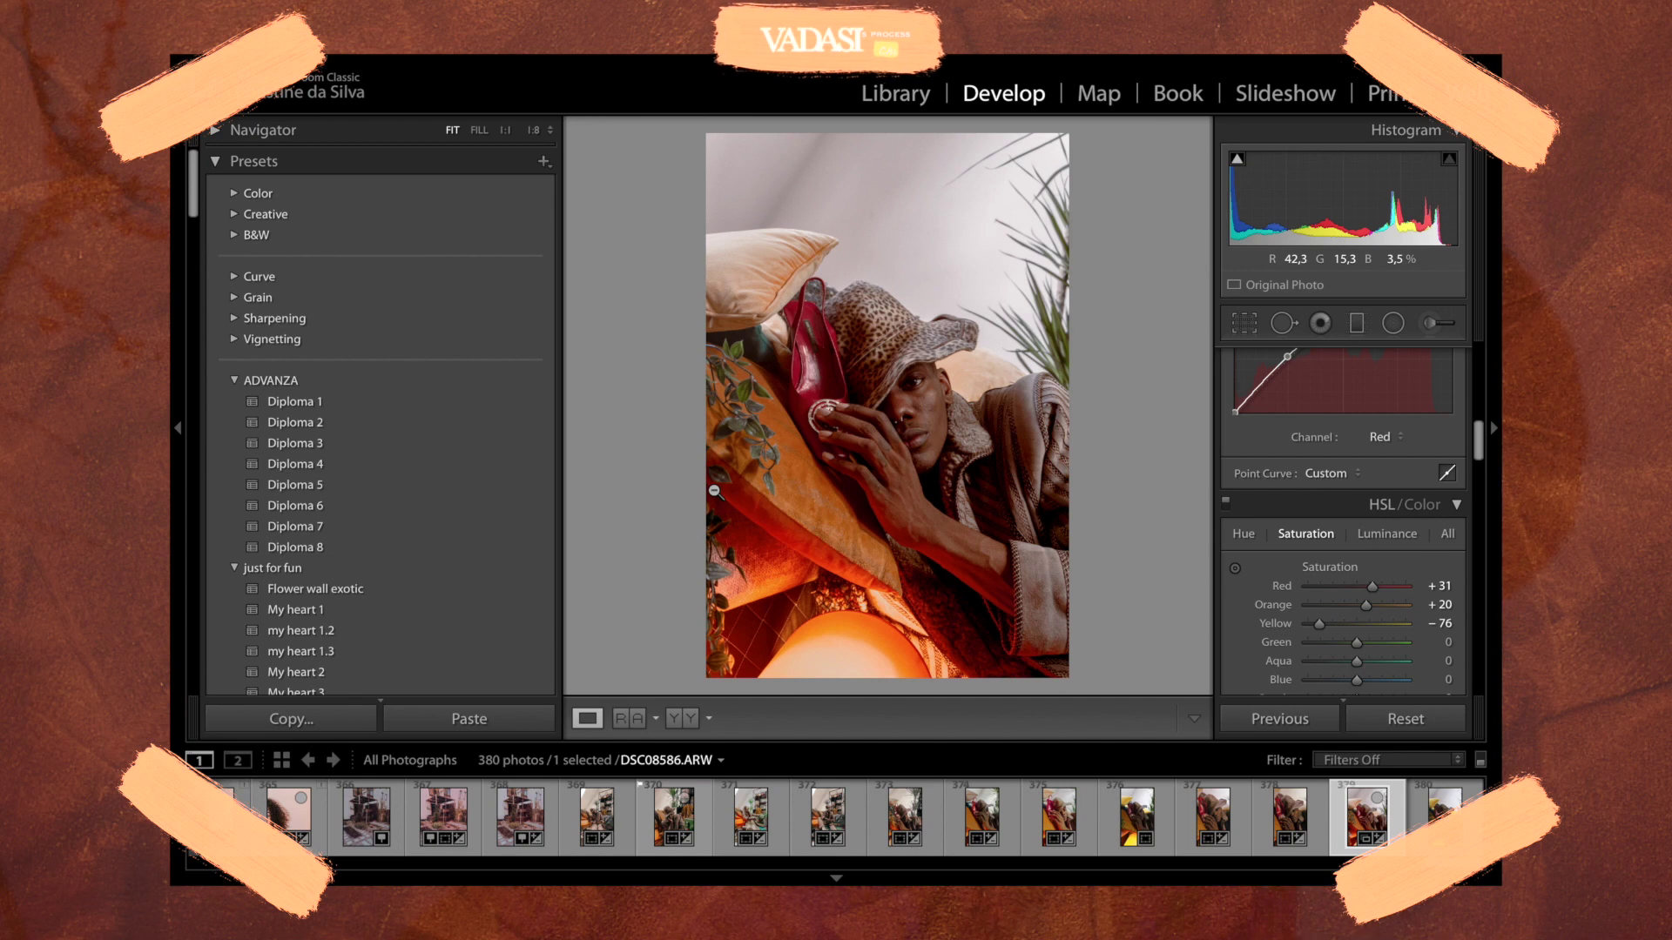
- Set the HSL saturation of Red to −100 and of Orange to +29
left_click_drag(1333, 589, 1302, 589)
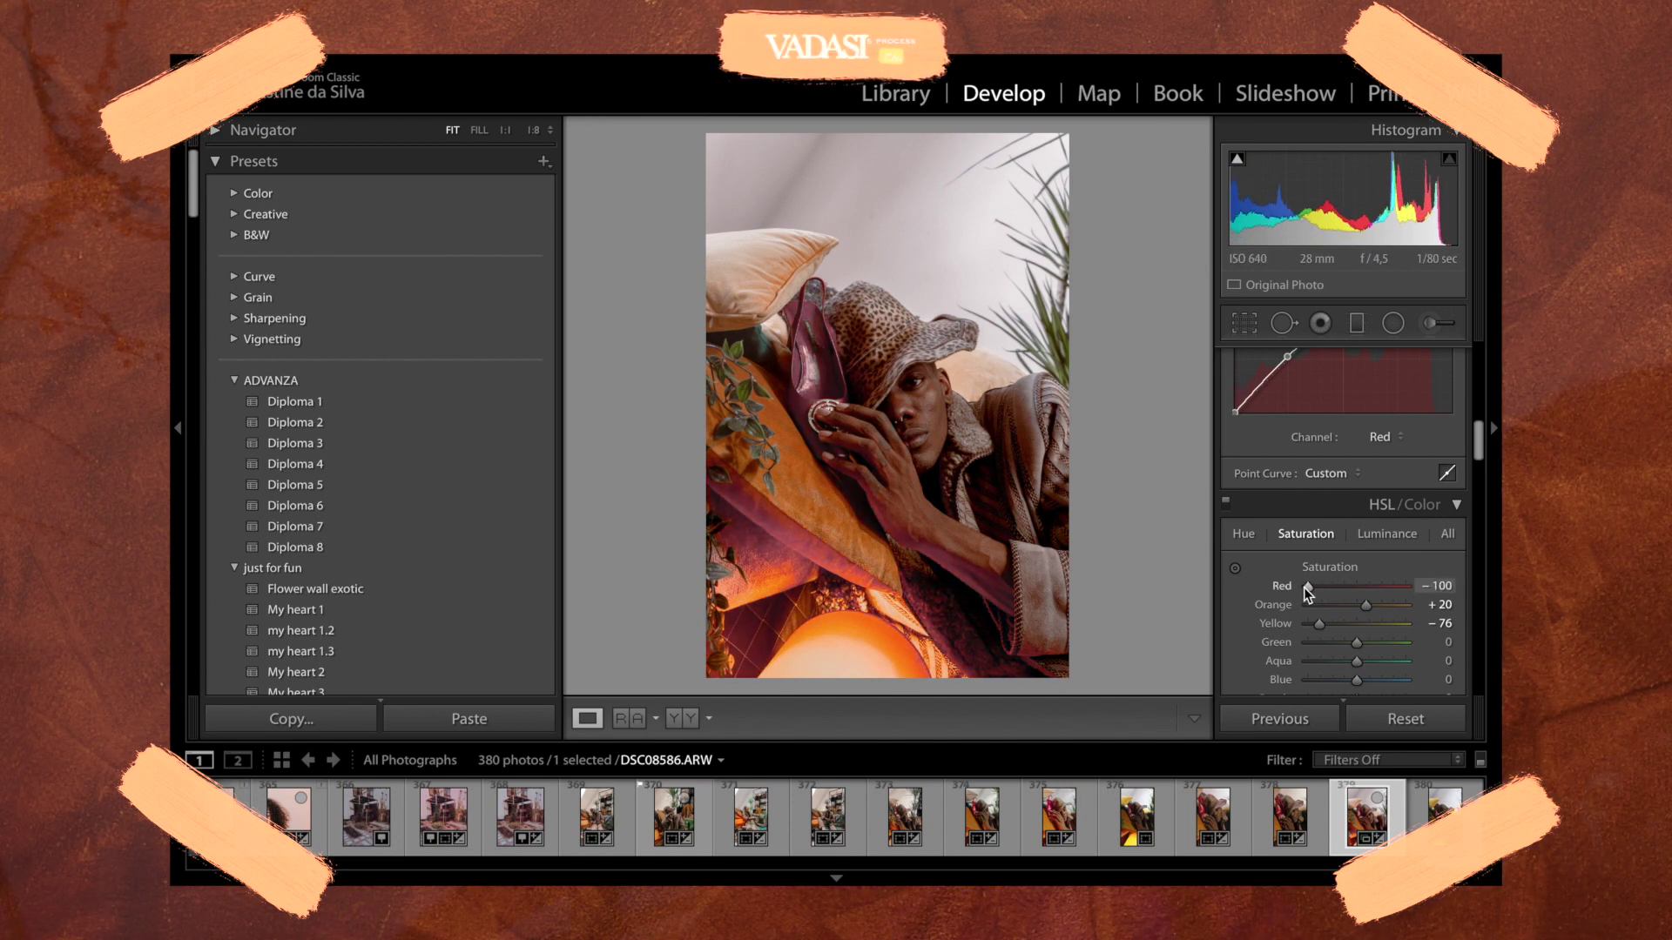
scroll(1288, 517, "down", 3)
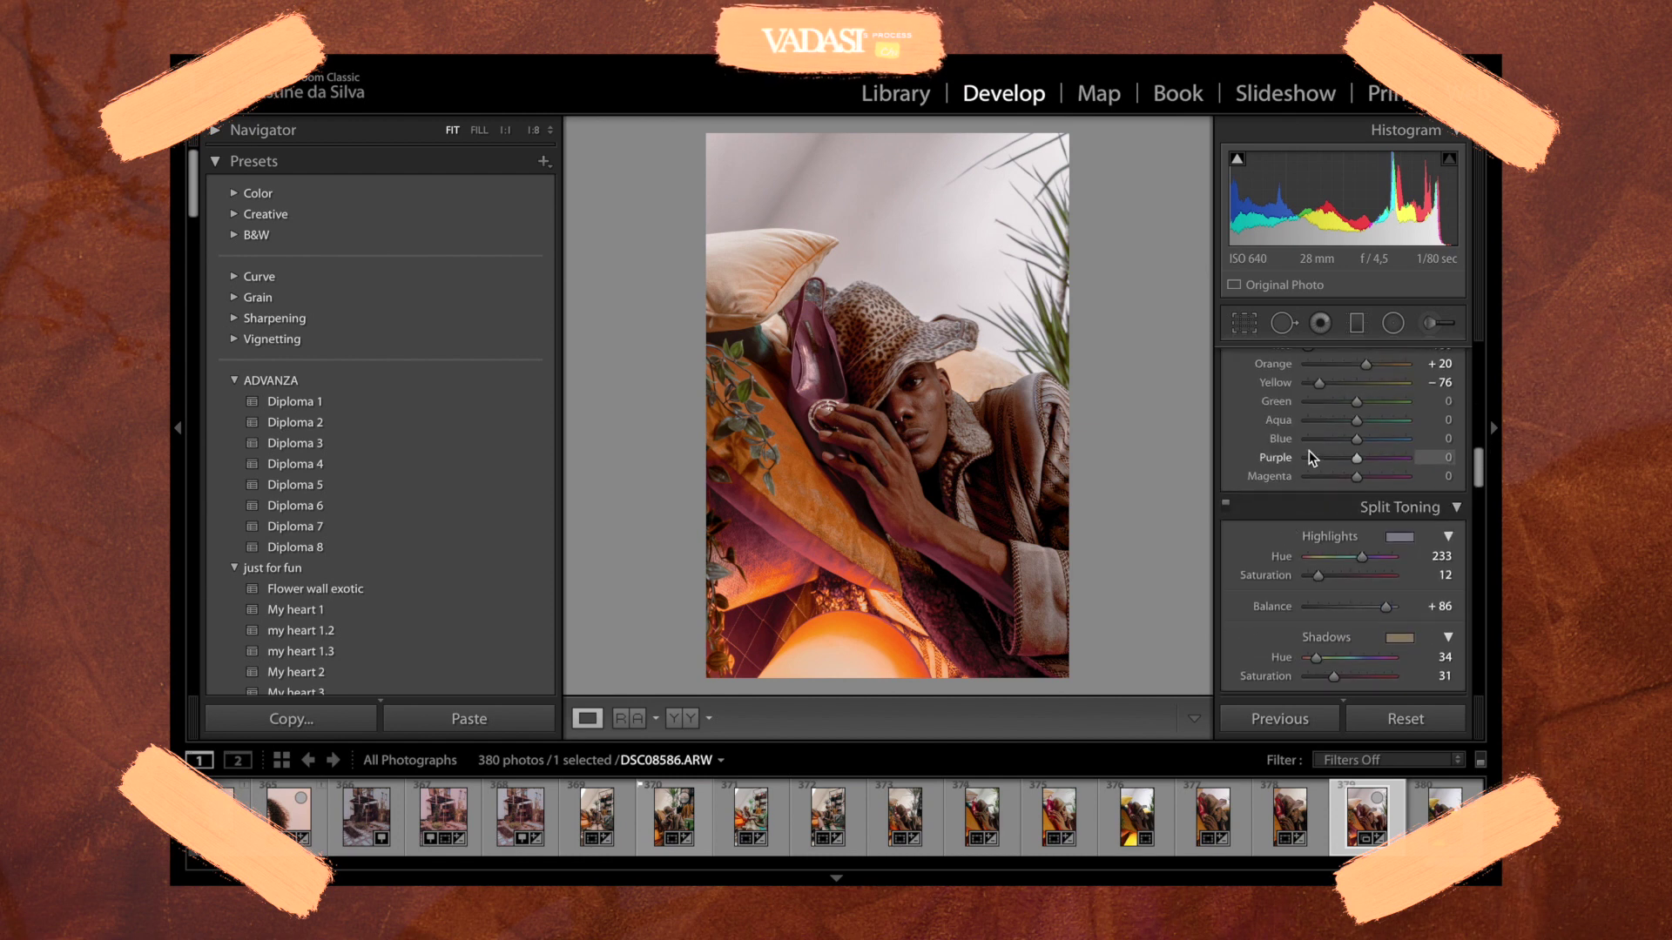
scroll(1349, 475, "up", 2)
left_click_drag(1372, 477, 1373, 476)
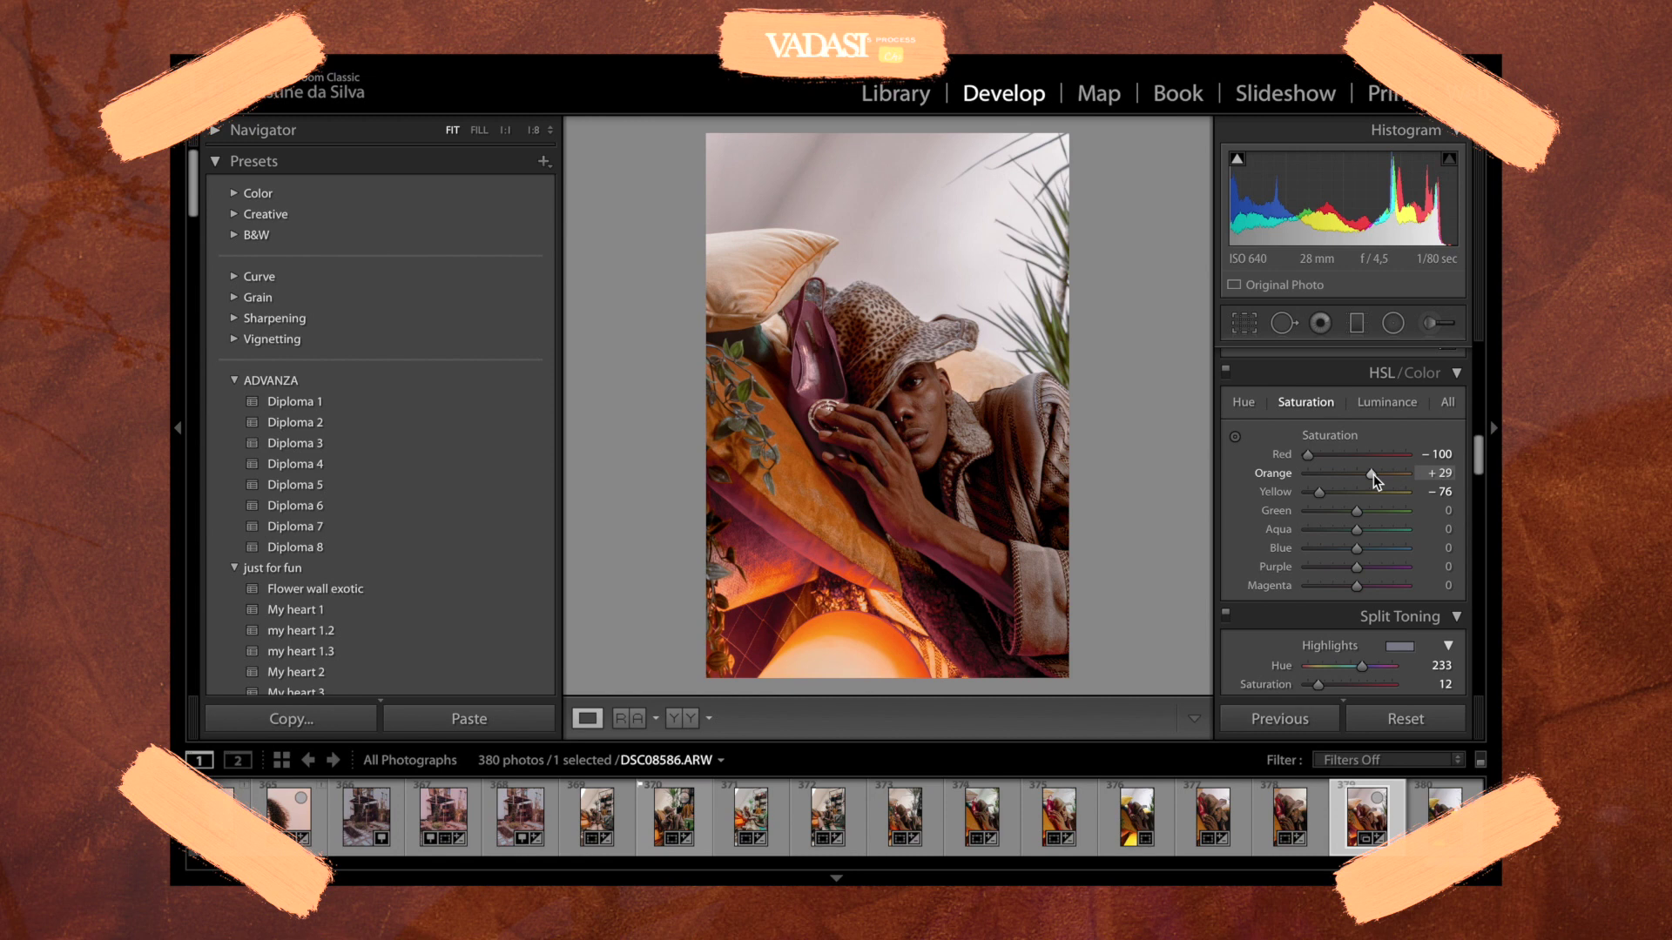
- Set the HSL luminance of Orange to +71 and of Yellow to +46
scroll(1308, 463, "up", 2)
scroll(1308, 472, "up", 1)
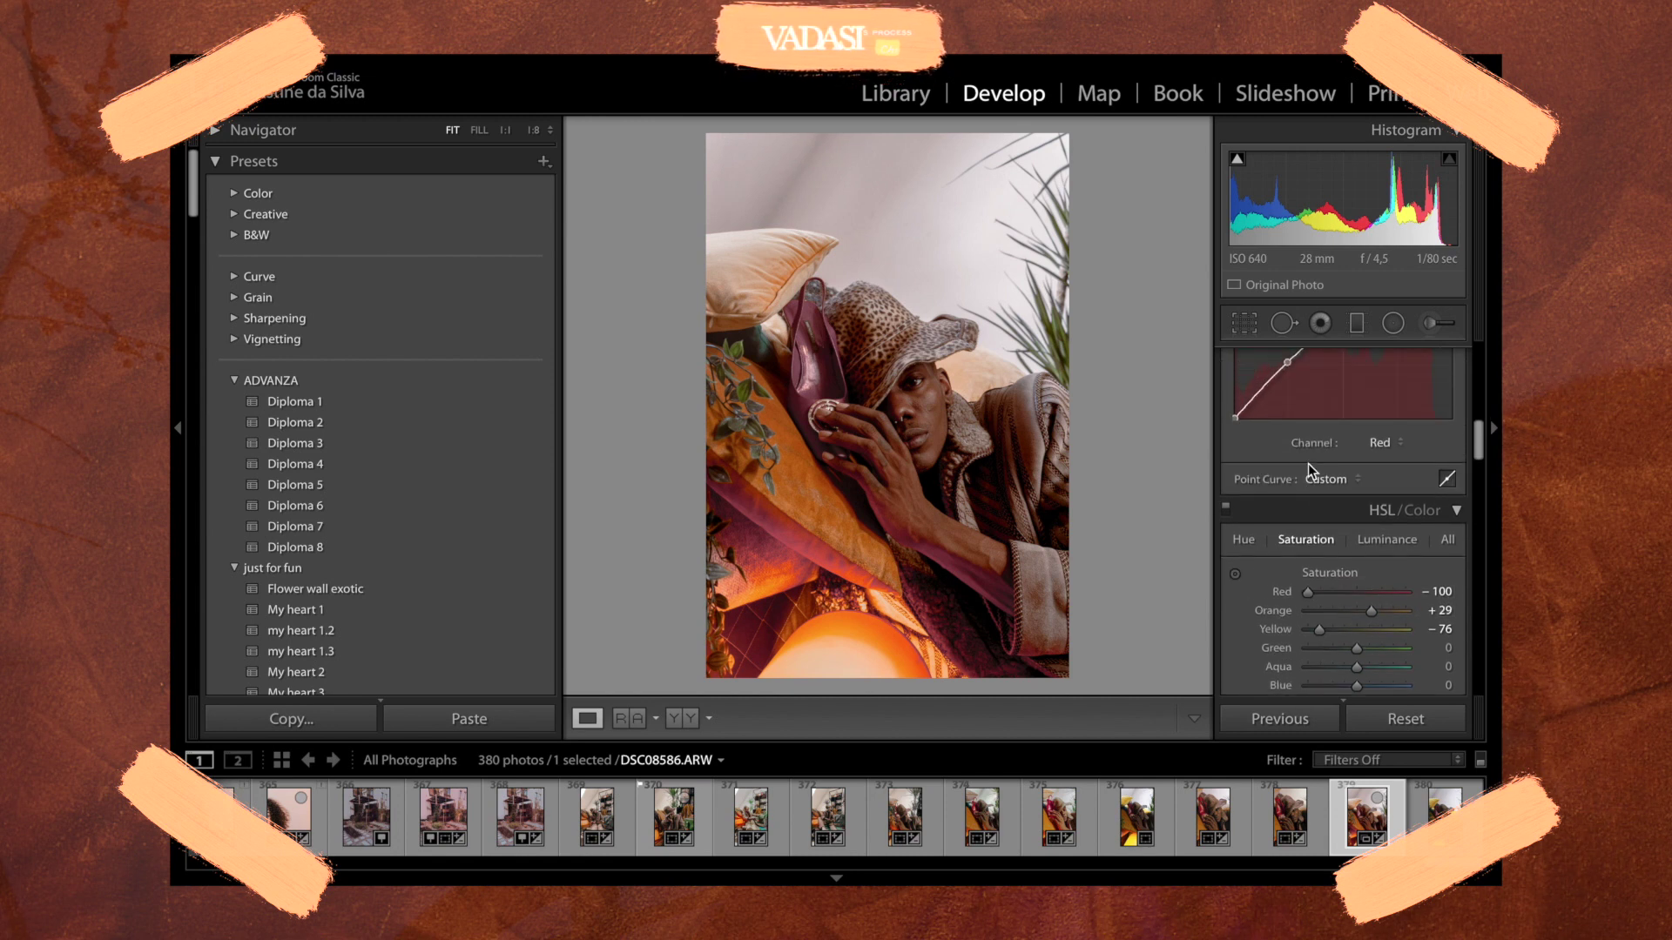
left_click(1376, 541)
left_click_drag(1385, 609, 1487, 624)
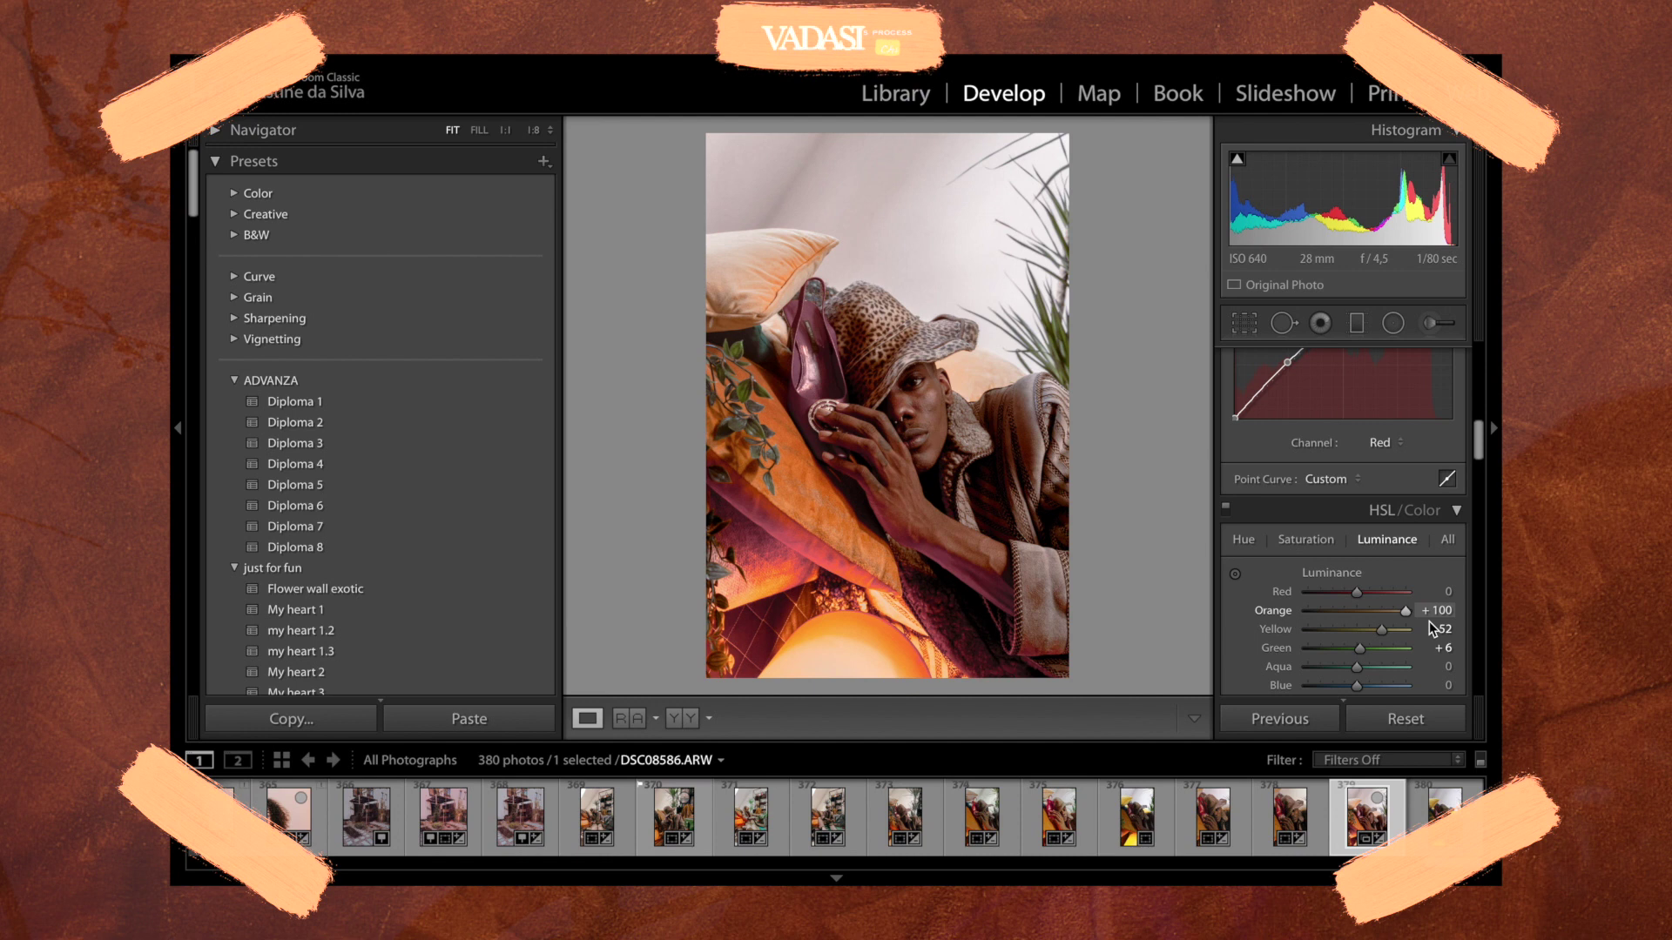
mouse_move(1382, 629)
left_mouse_down()
mouse_move(1396, 635)
mouse_move(1349, 629)
mouse_move(1376, 625)
left_mouse_up()
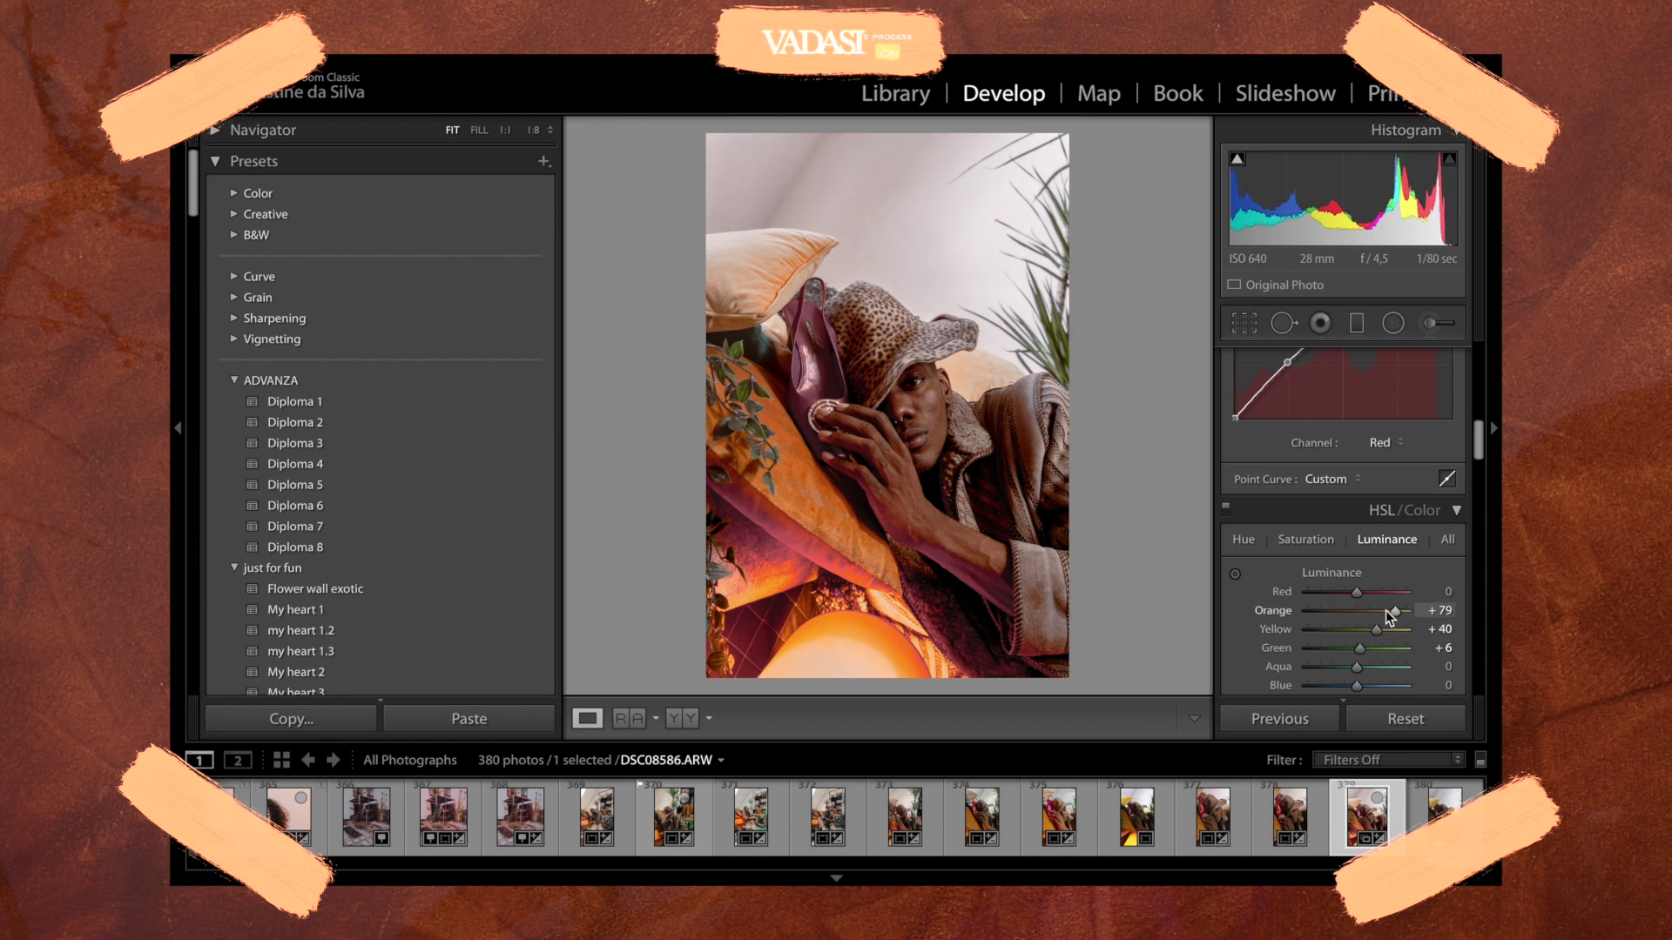
mouse_move(1377, 630)
left_mouse_down()
mouse_move(1392, 619)
mouse_move(1379, 630)
left_mouse_up()
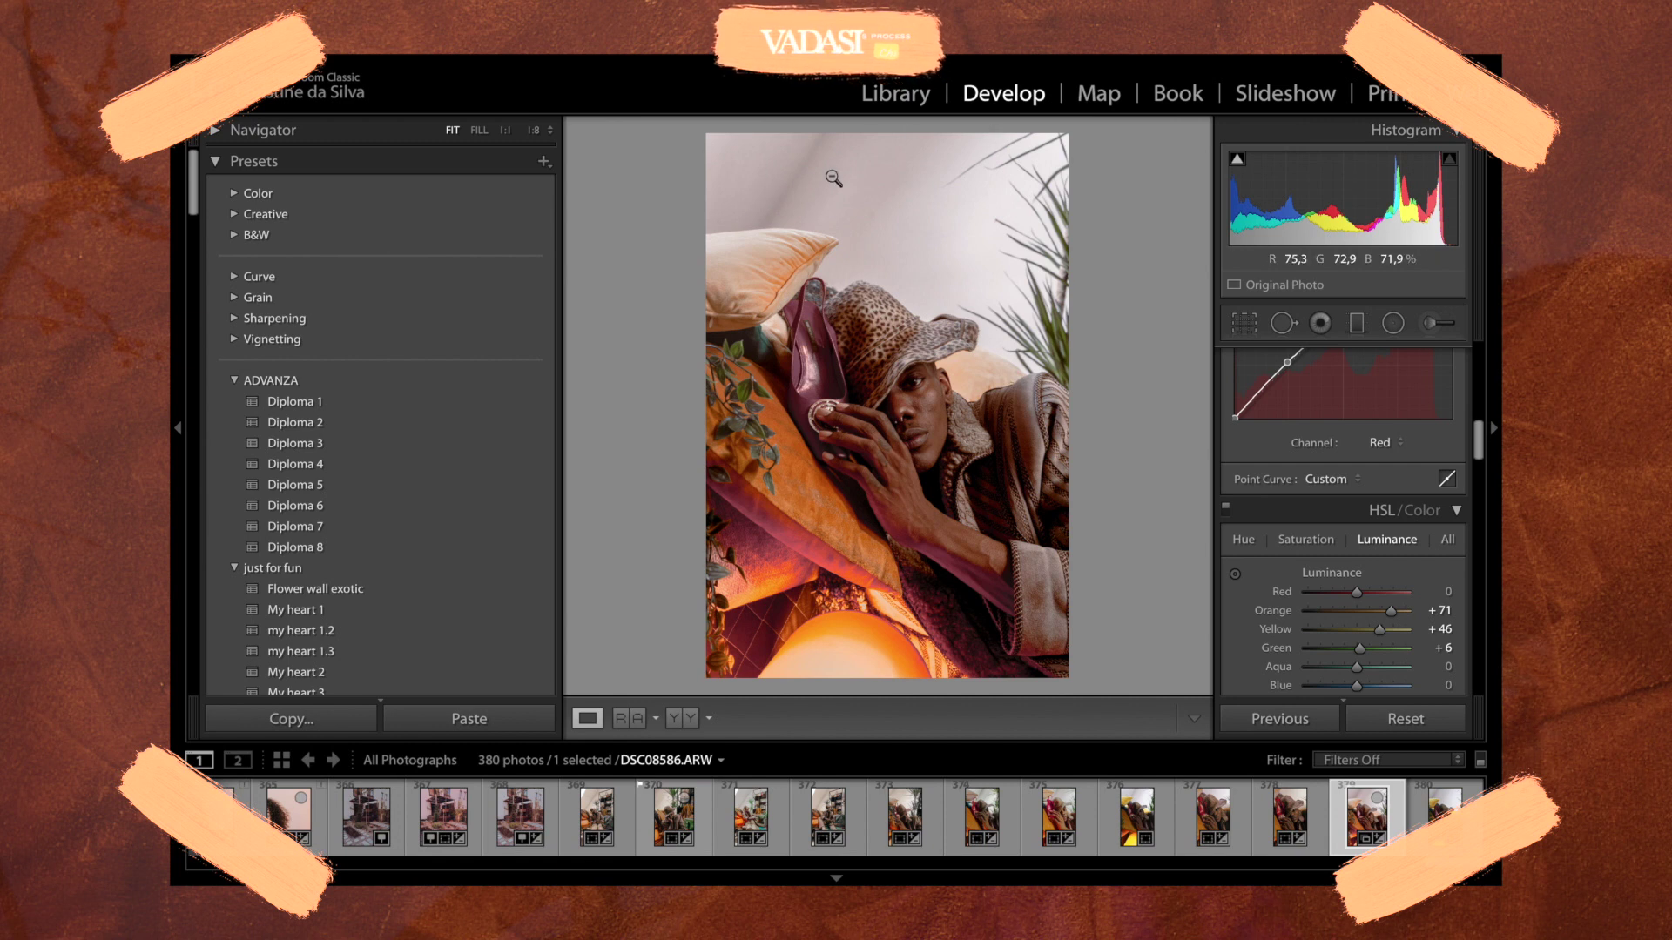
scroll(1284, 646, "down", 5)
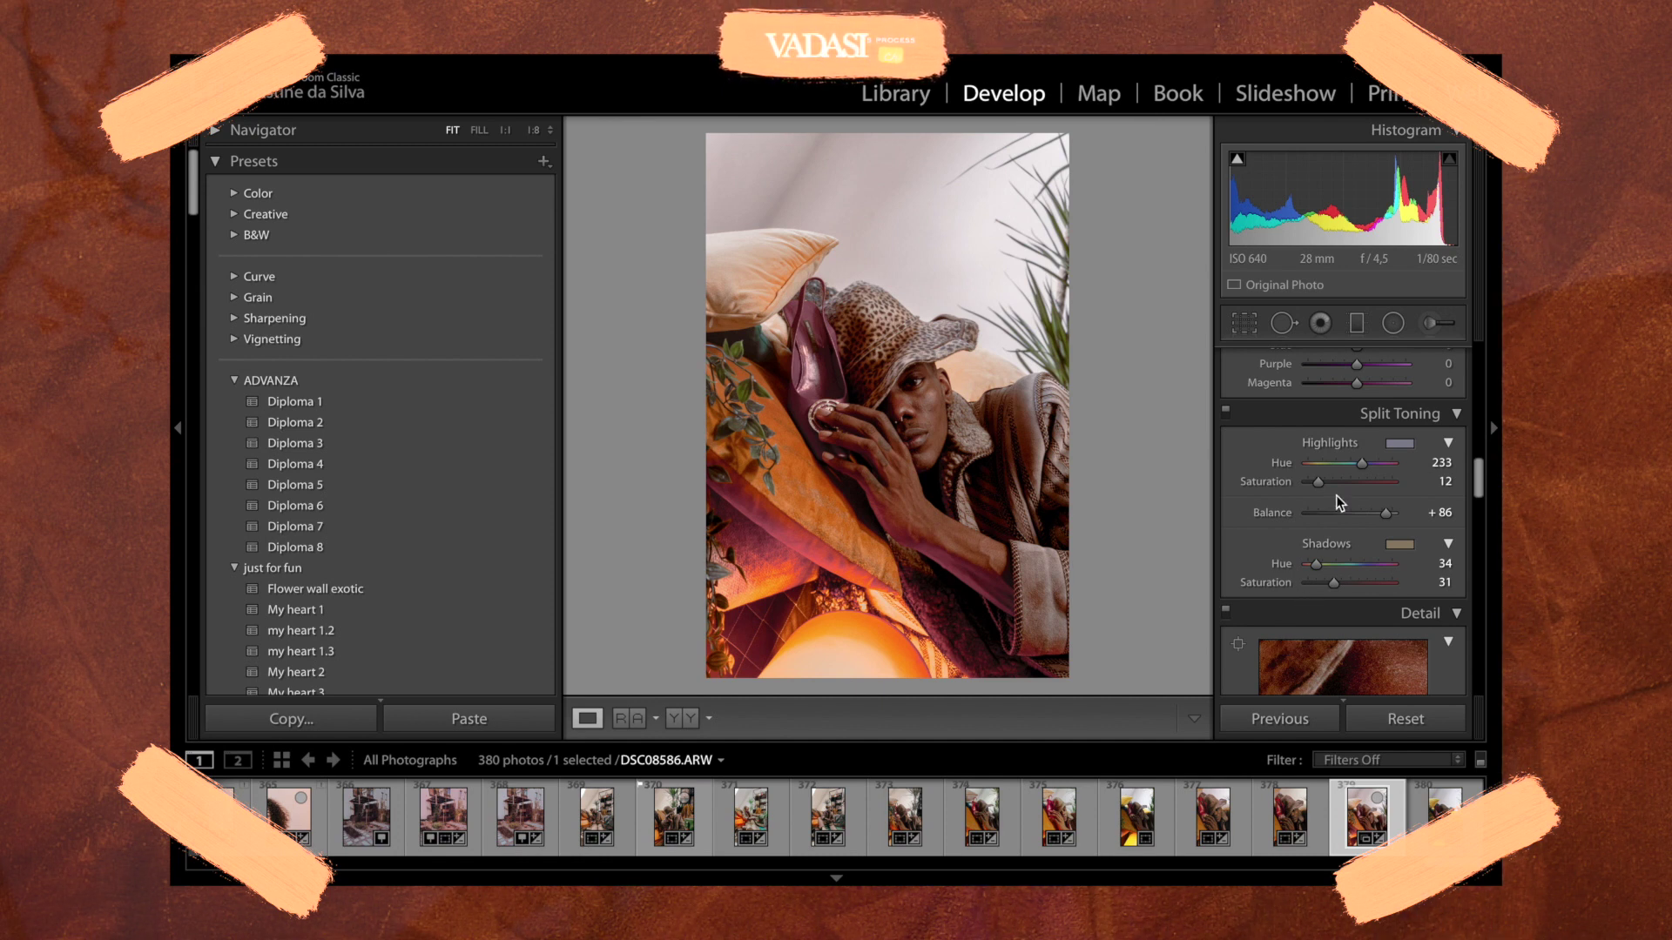
scroll(1346, 529, "down", 3)
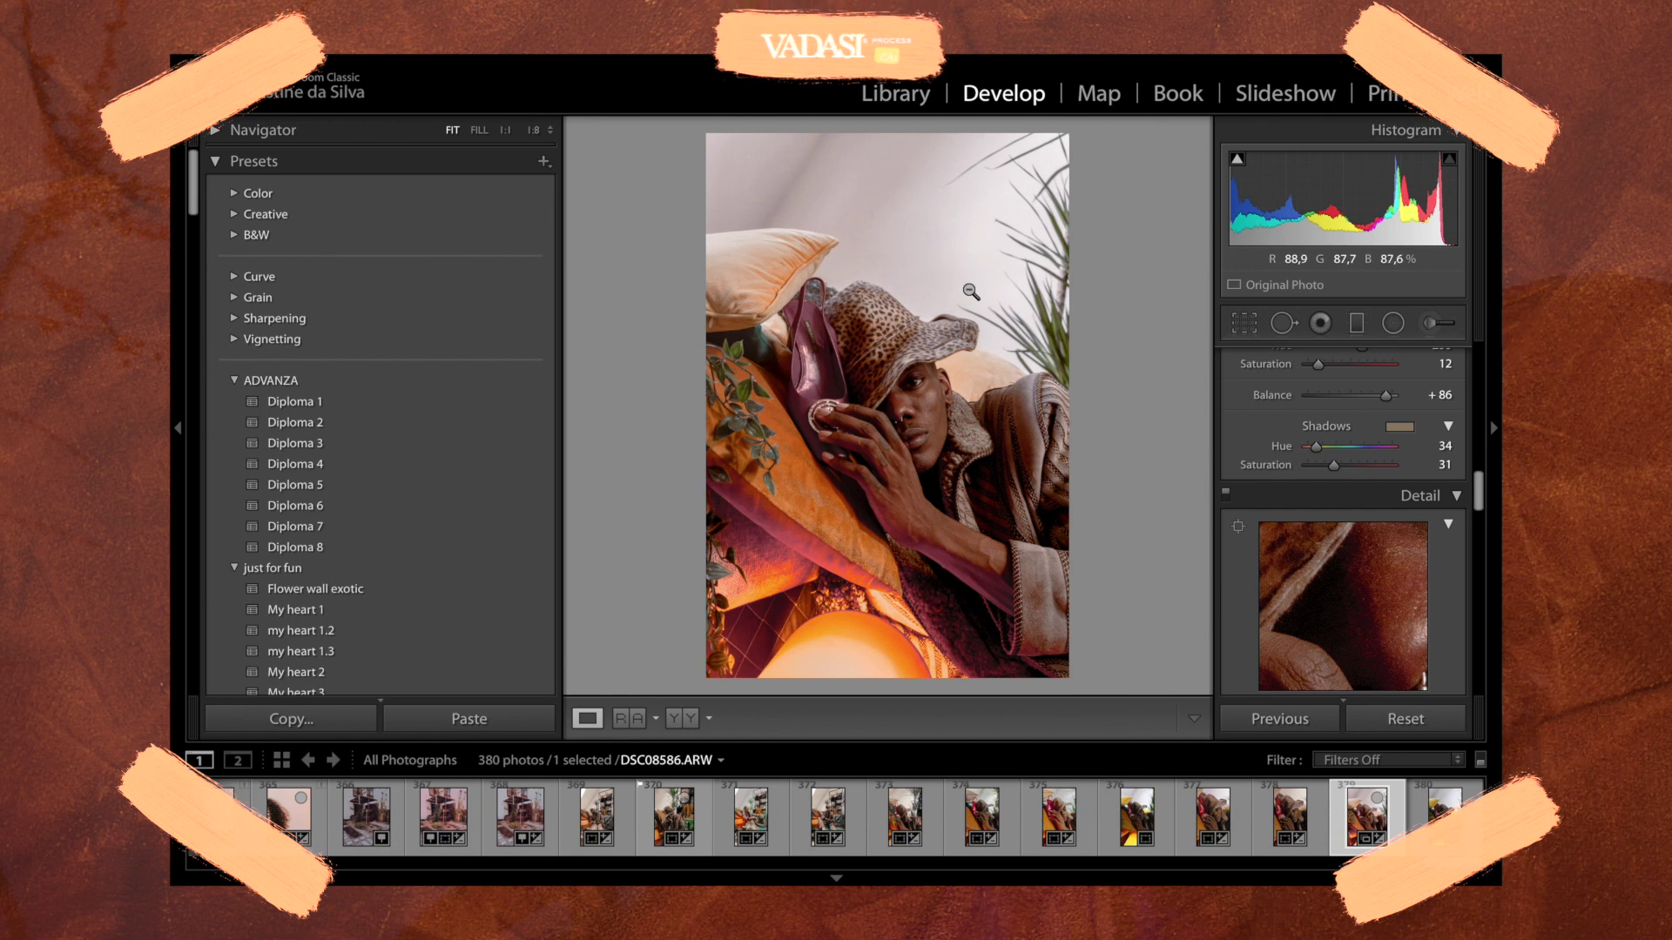
- Save the current settings as a develop preset named Process 1.2 in the just for fun group
left_click(541, 163)
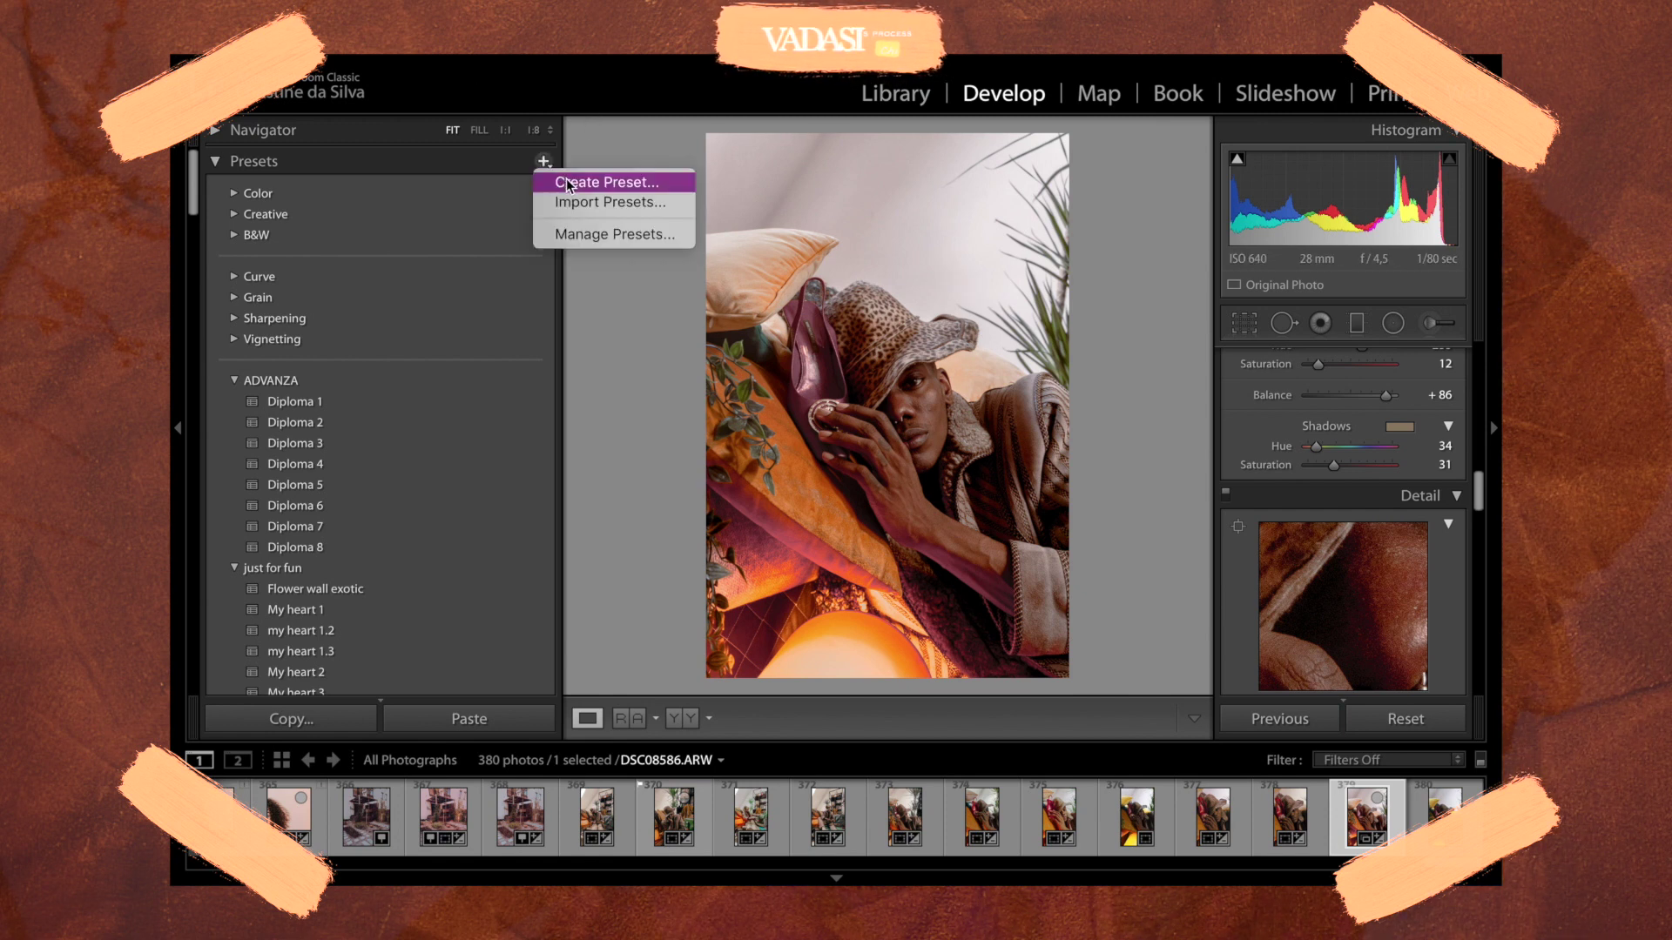
left_click(570, 177)
type("Proc")
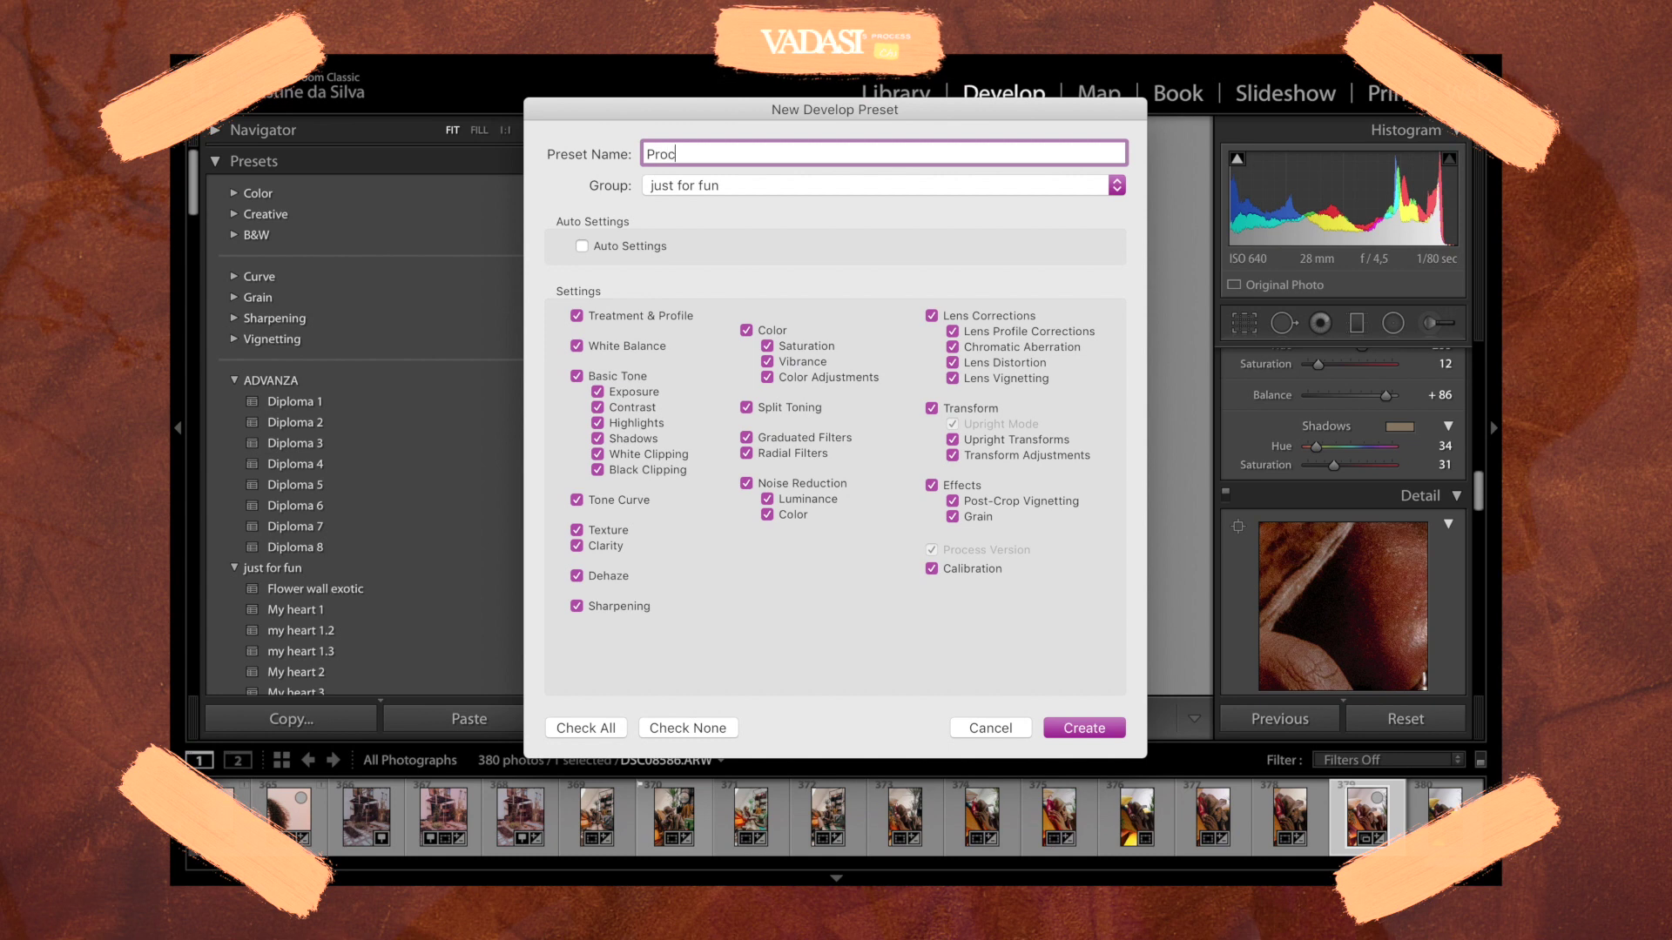
type("ess 1.2")
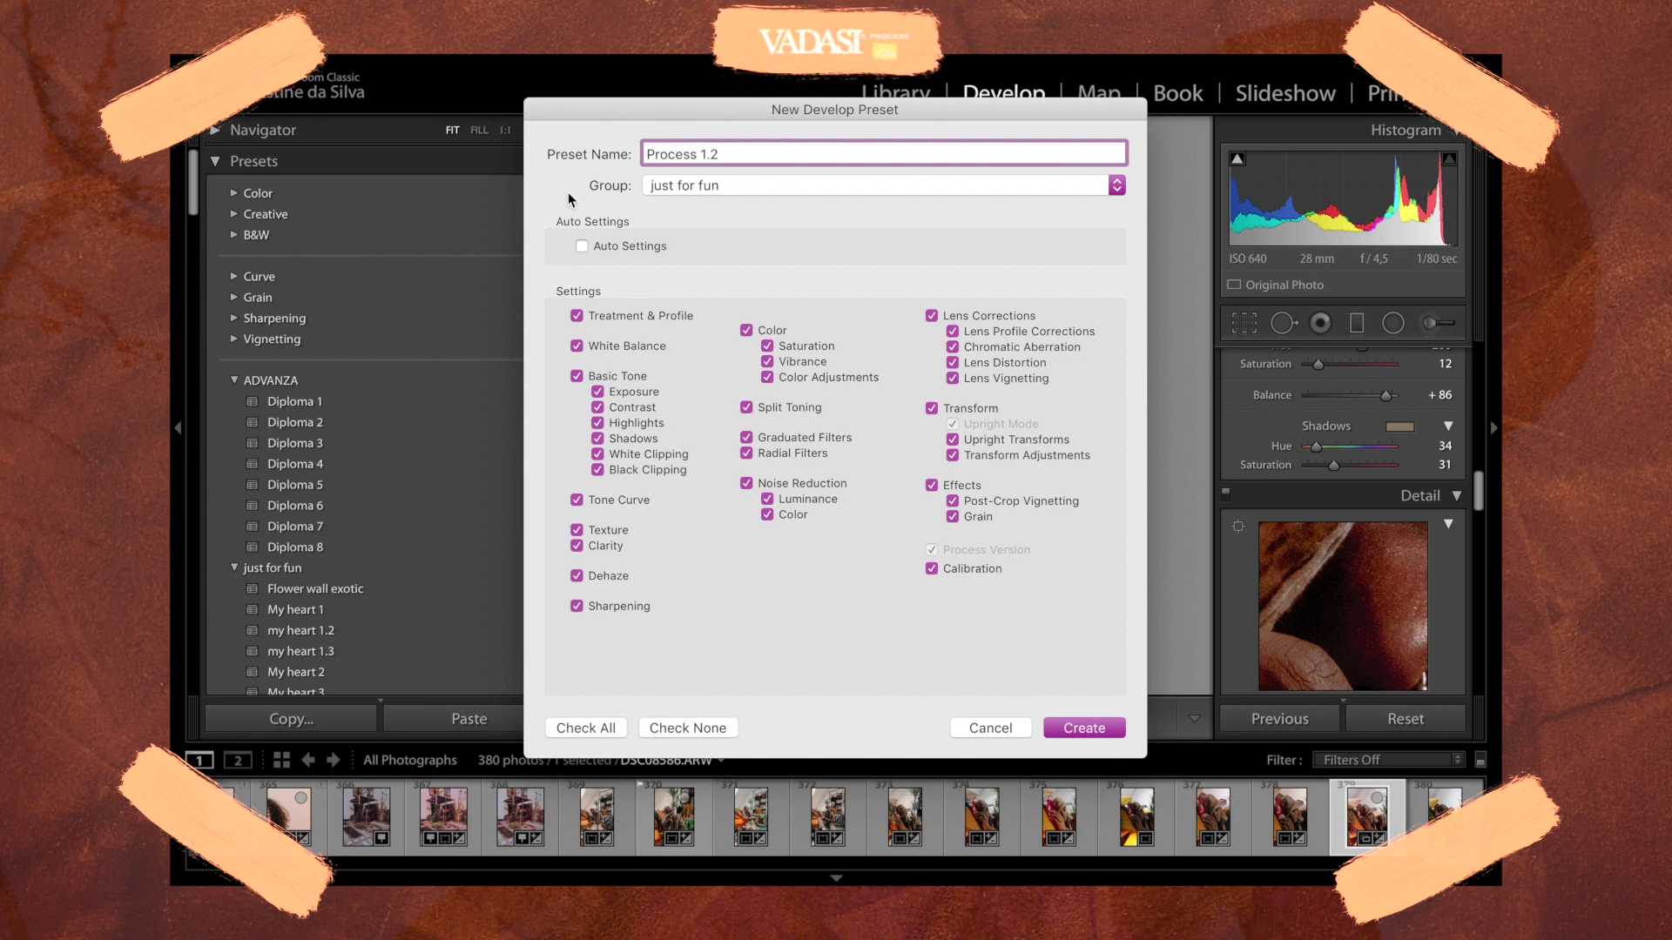
left_click(1049, 726)
- Apply the Process 1 preset from the just for fun group to the portrait
left_click(420, 526)
scroll(418, 522, "down", 5)
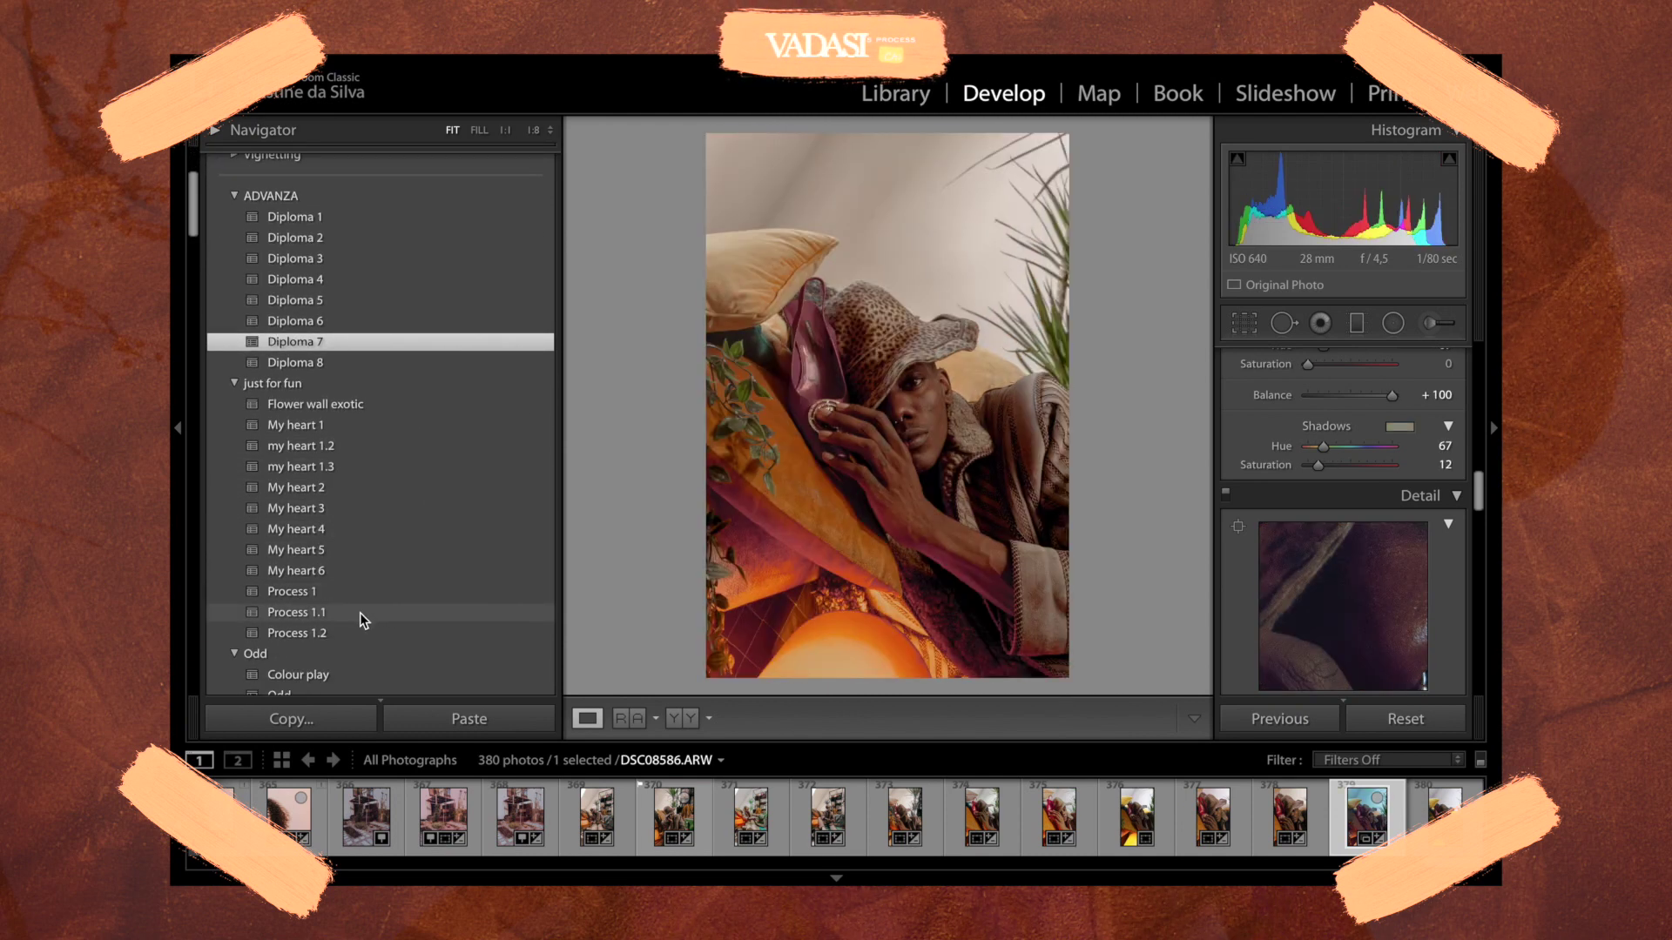
left_click(359, 599)
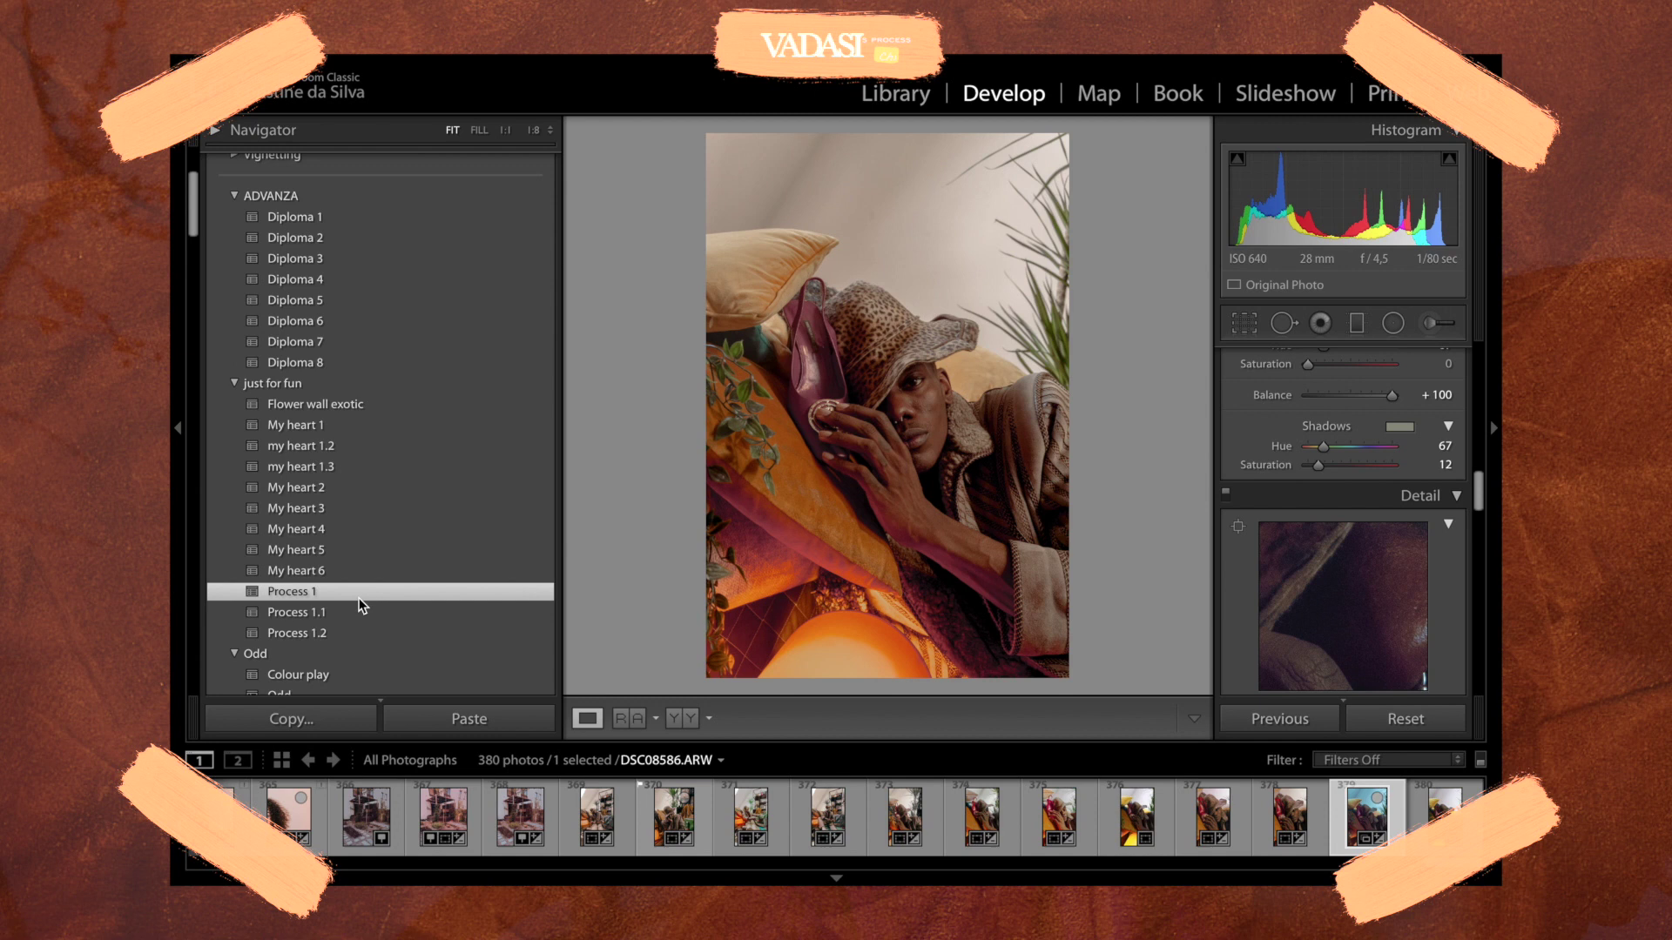
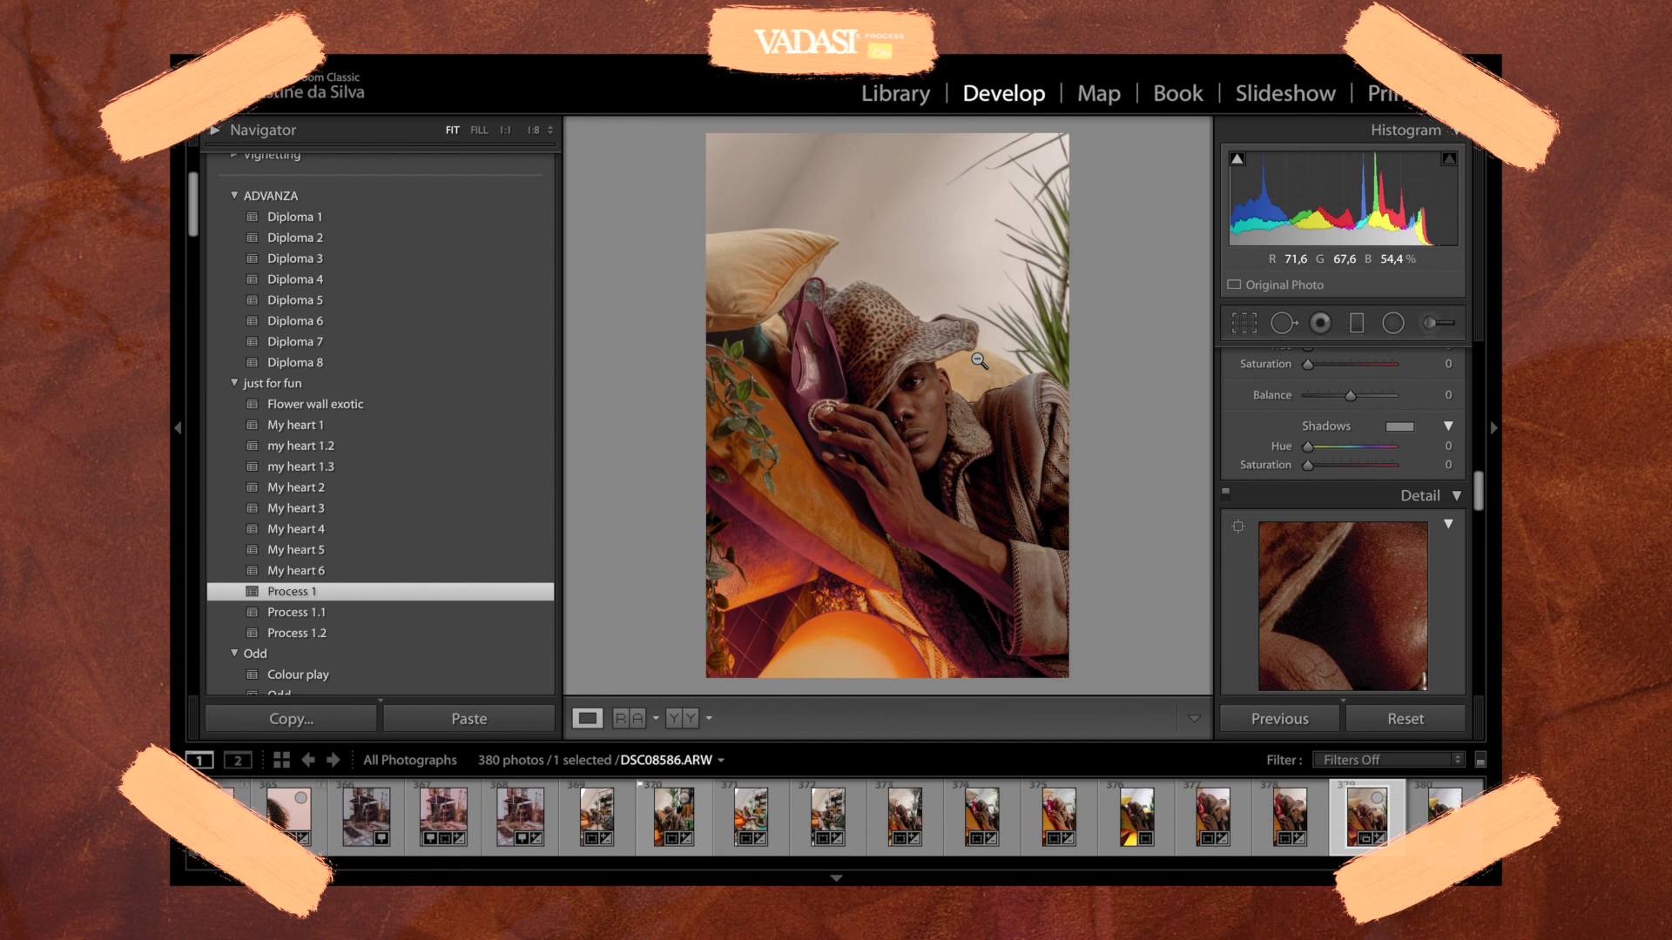
- Examine the Process 1 look on the face, hat and jacket up close and across the whole photo
key("ctrl+minus")
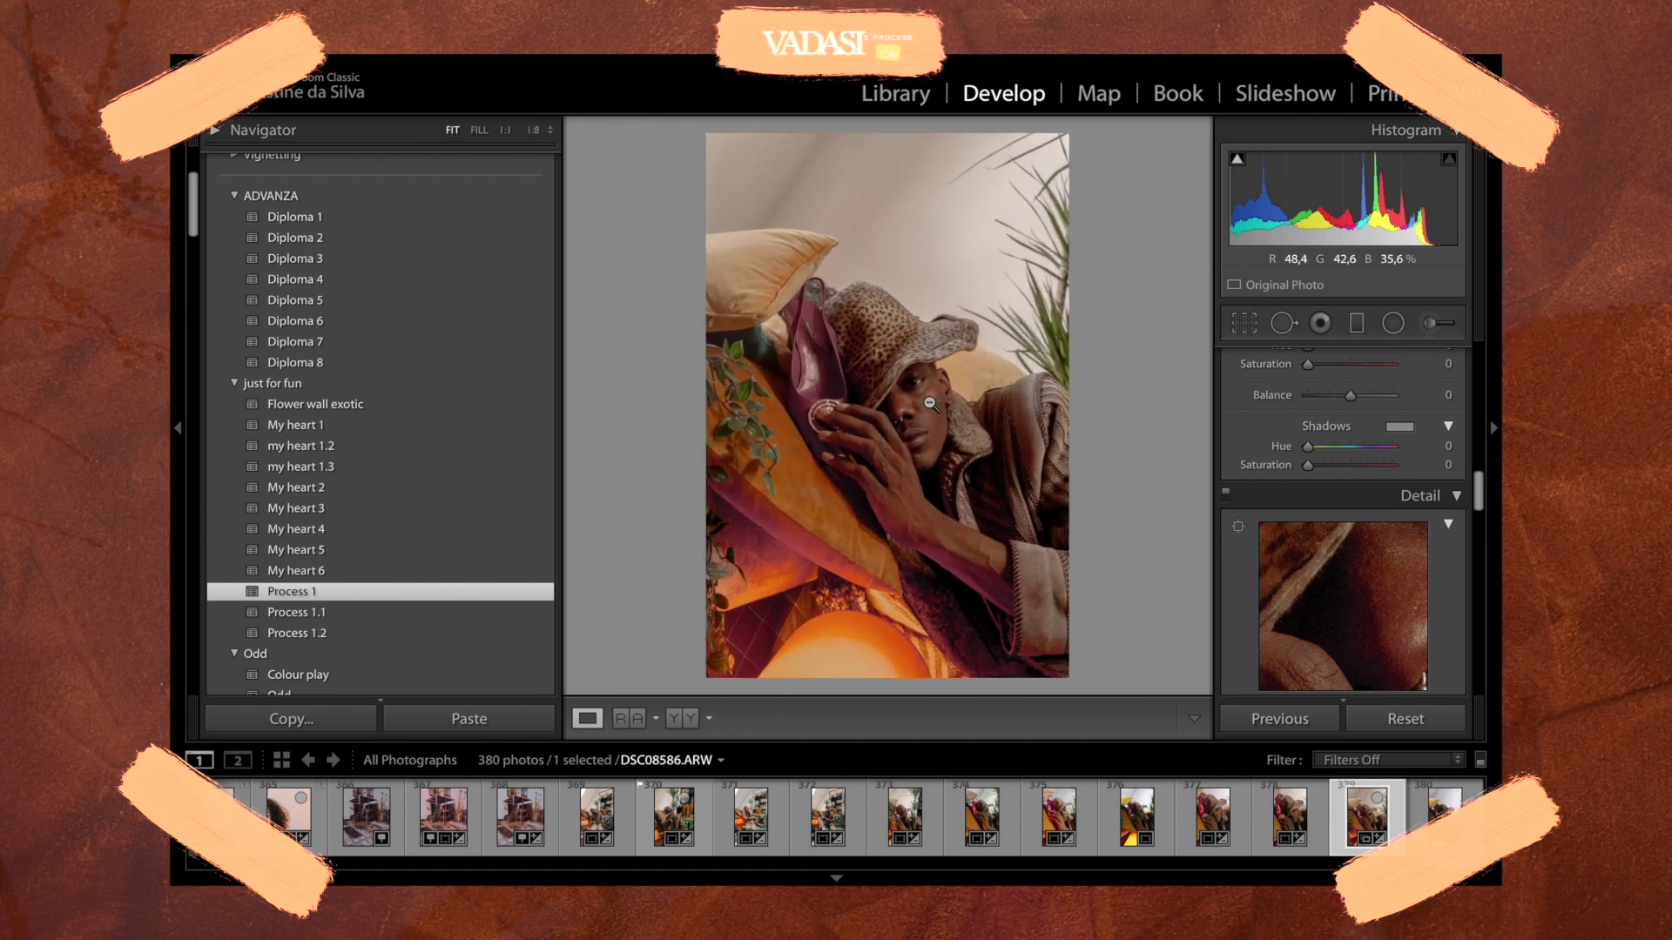
key("ctrl+plus")
key("ctrl+plus")
key("ctrl+plus")
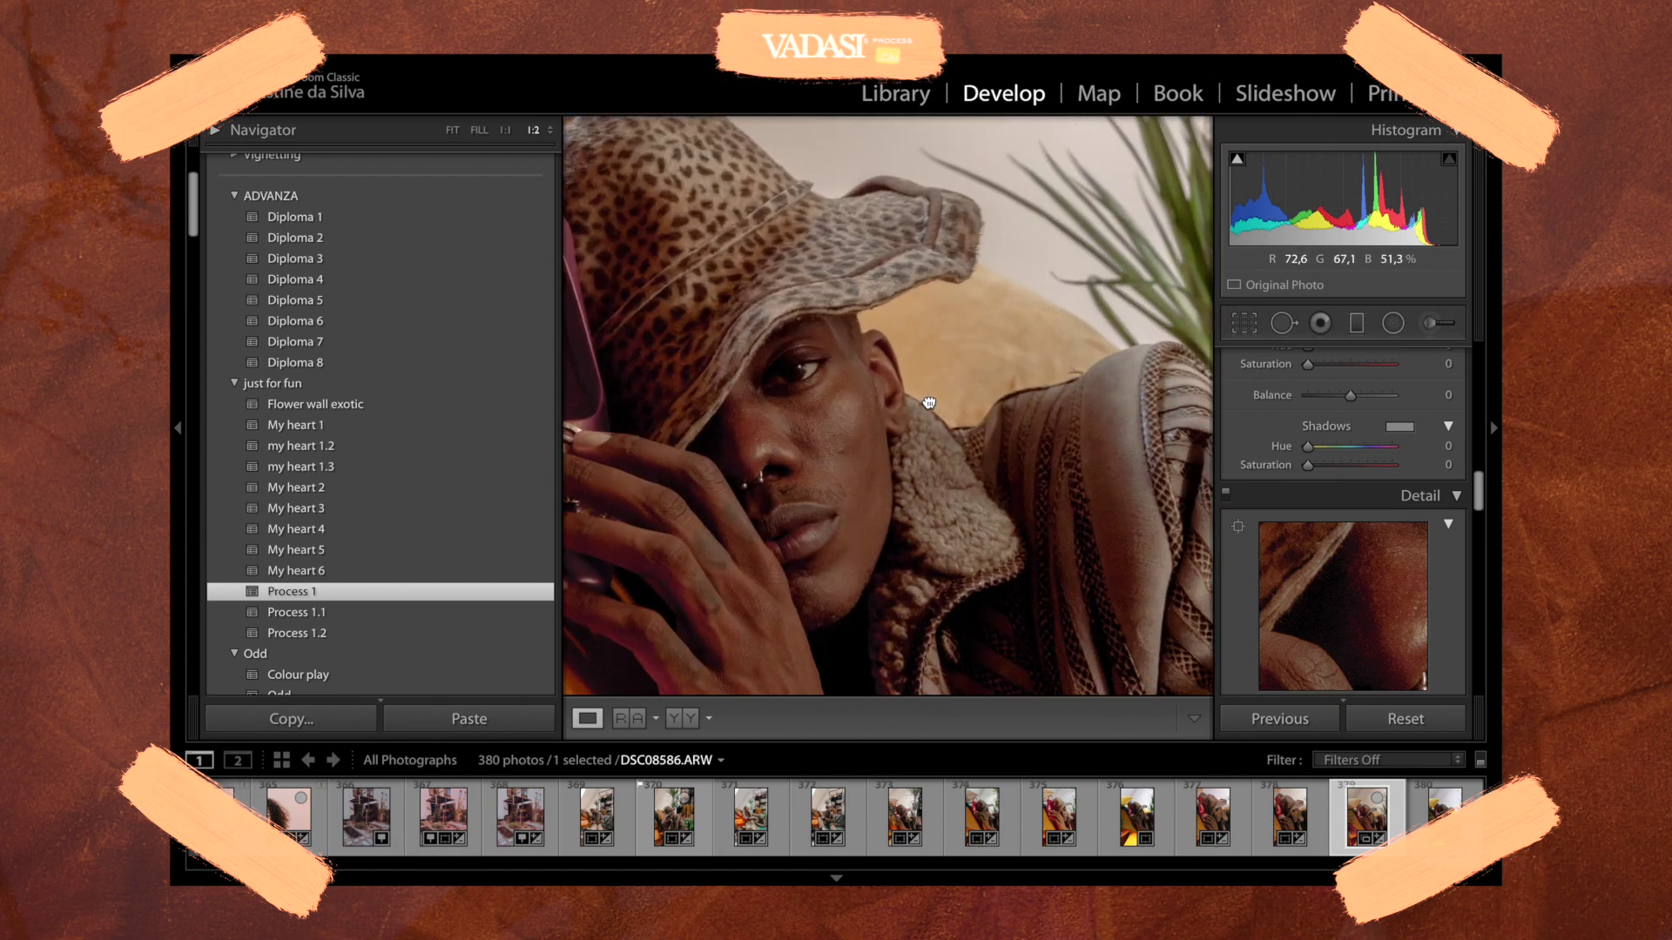
left_click_drag(928, 402, 1114, 364)
key("ctrl+minus")
key("ctrl+minus")
key("ctrl+minus")
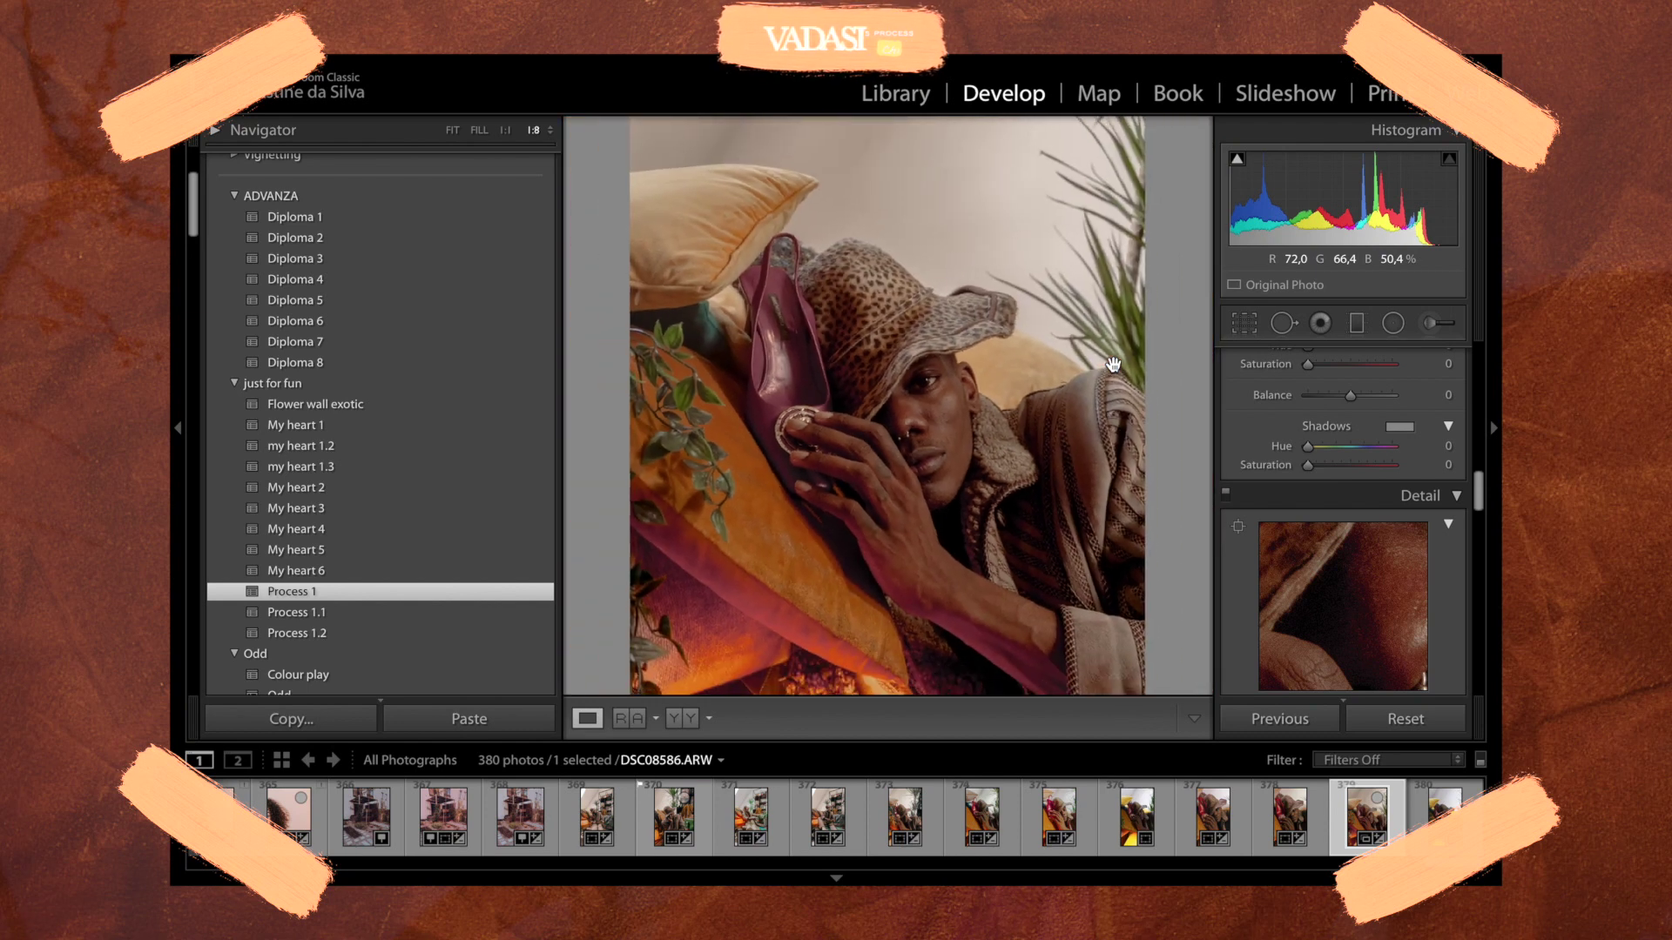
left_click(1140, 265)
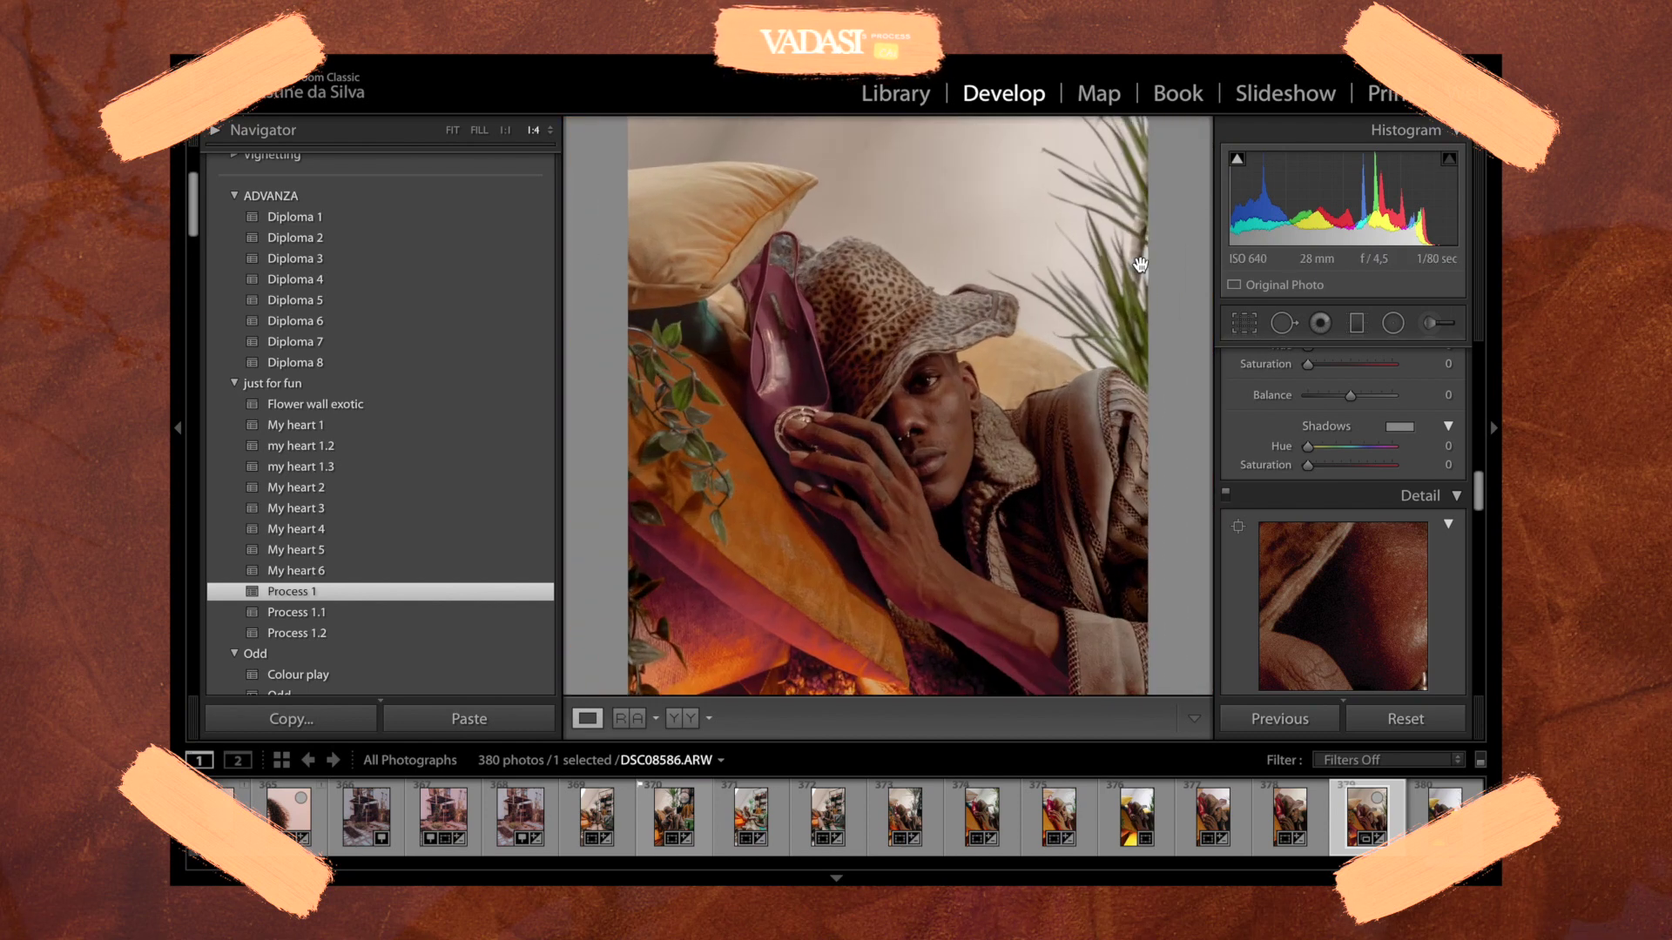
left_click(935, 397)
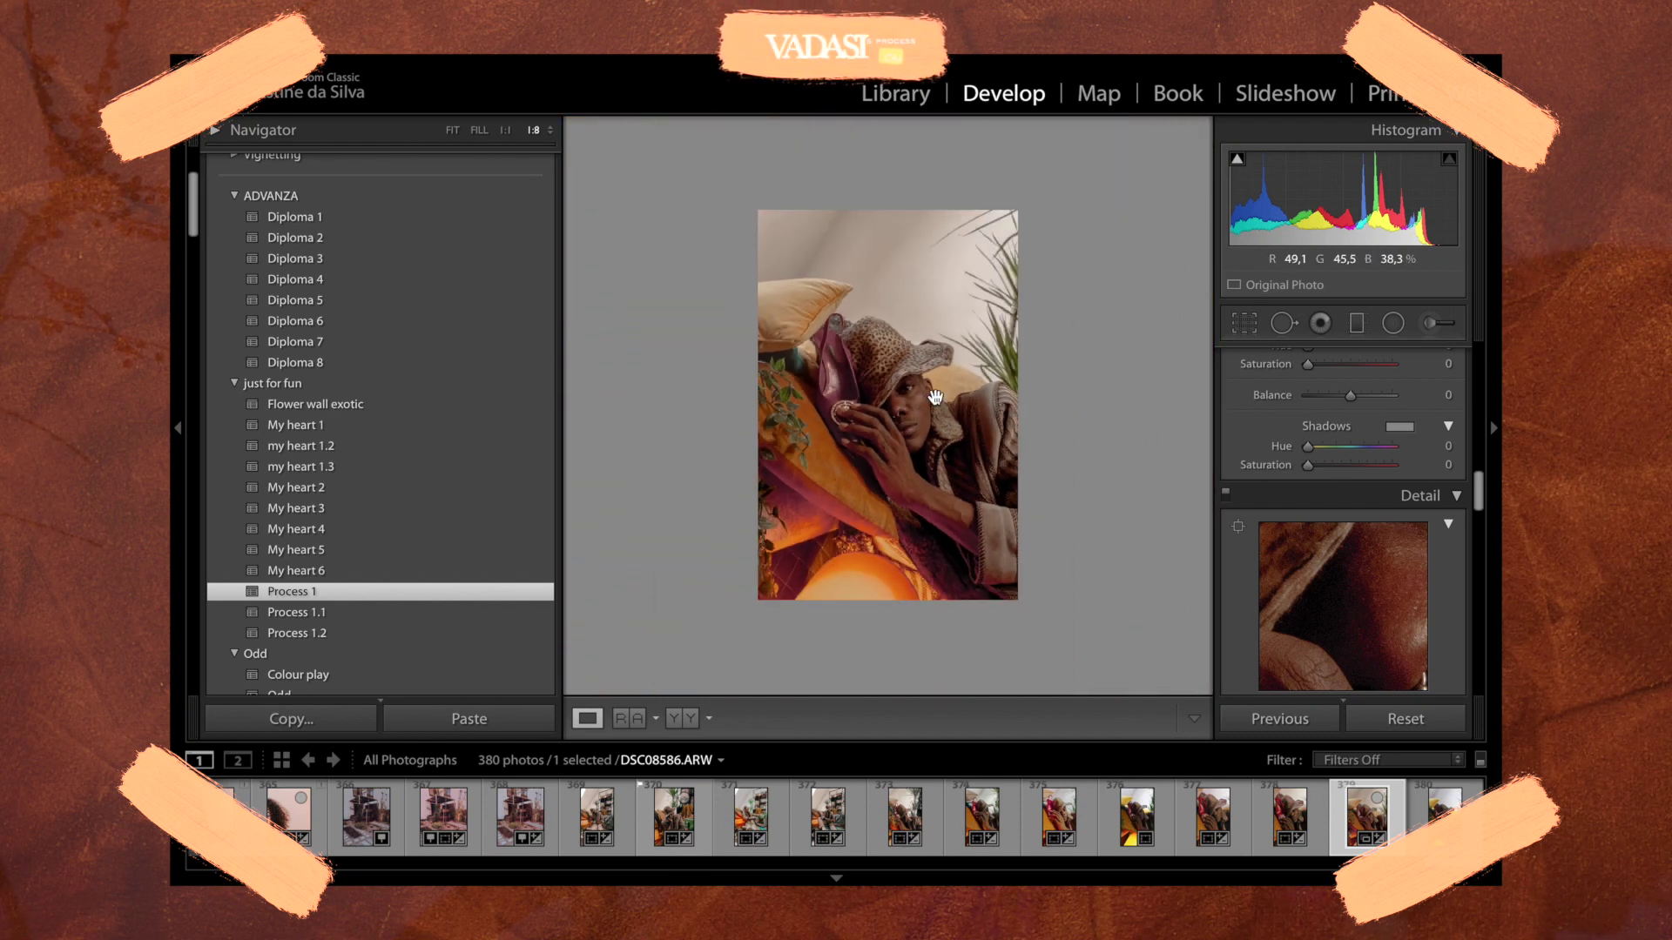
- Apply the Process 1.1 preset and examine its effect on the shoe, hat and skin tones up close
left_click(364, 618)
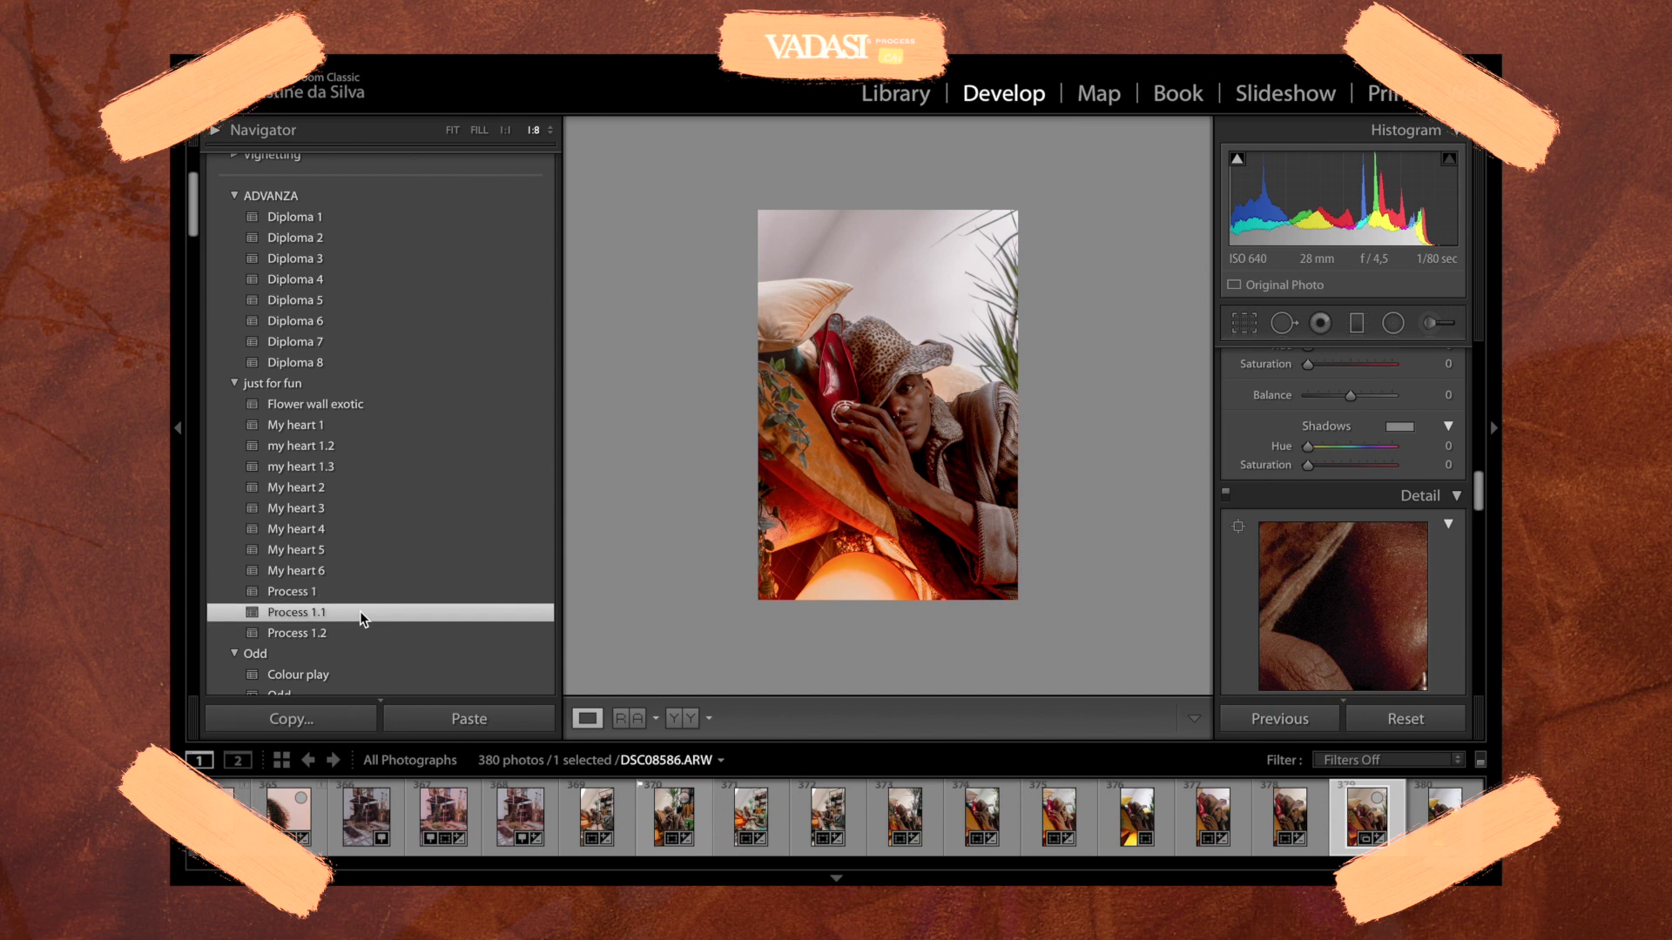
left_click(905, 381)
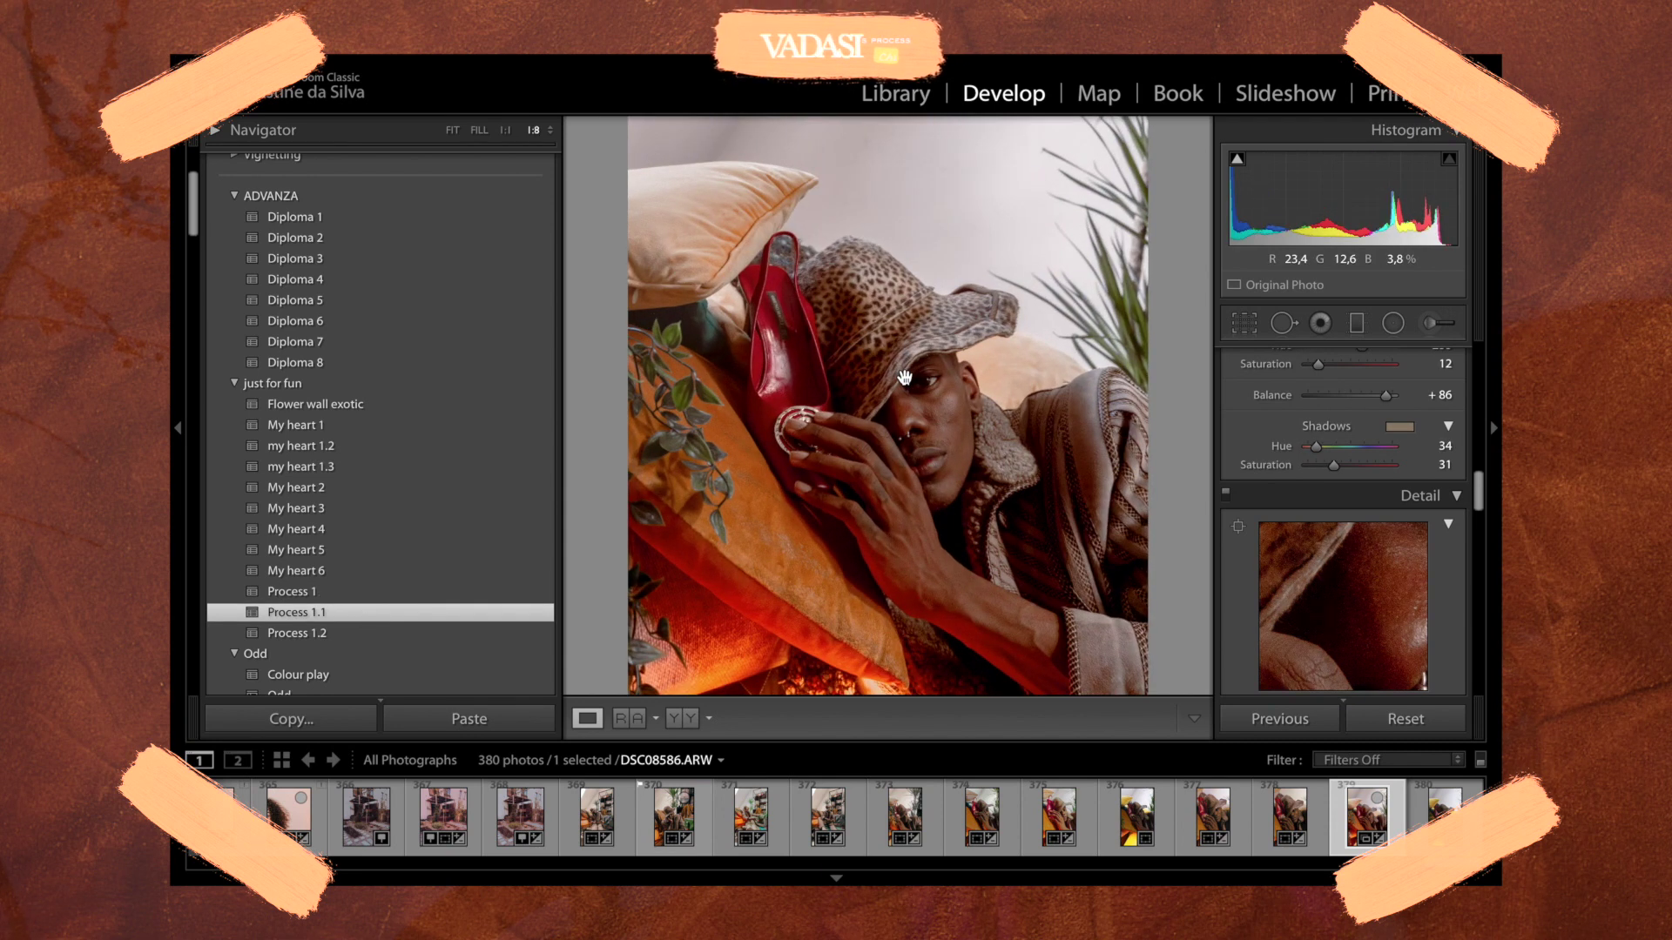
left_click(906, 377)
left_click(905, 311)
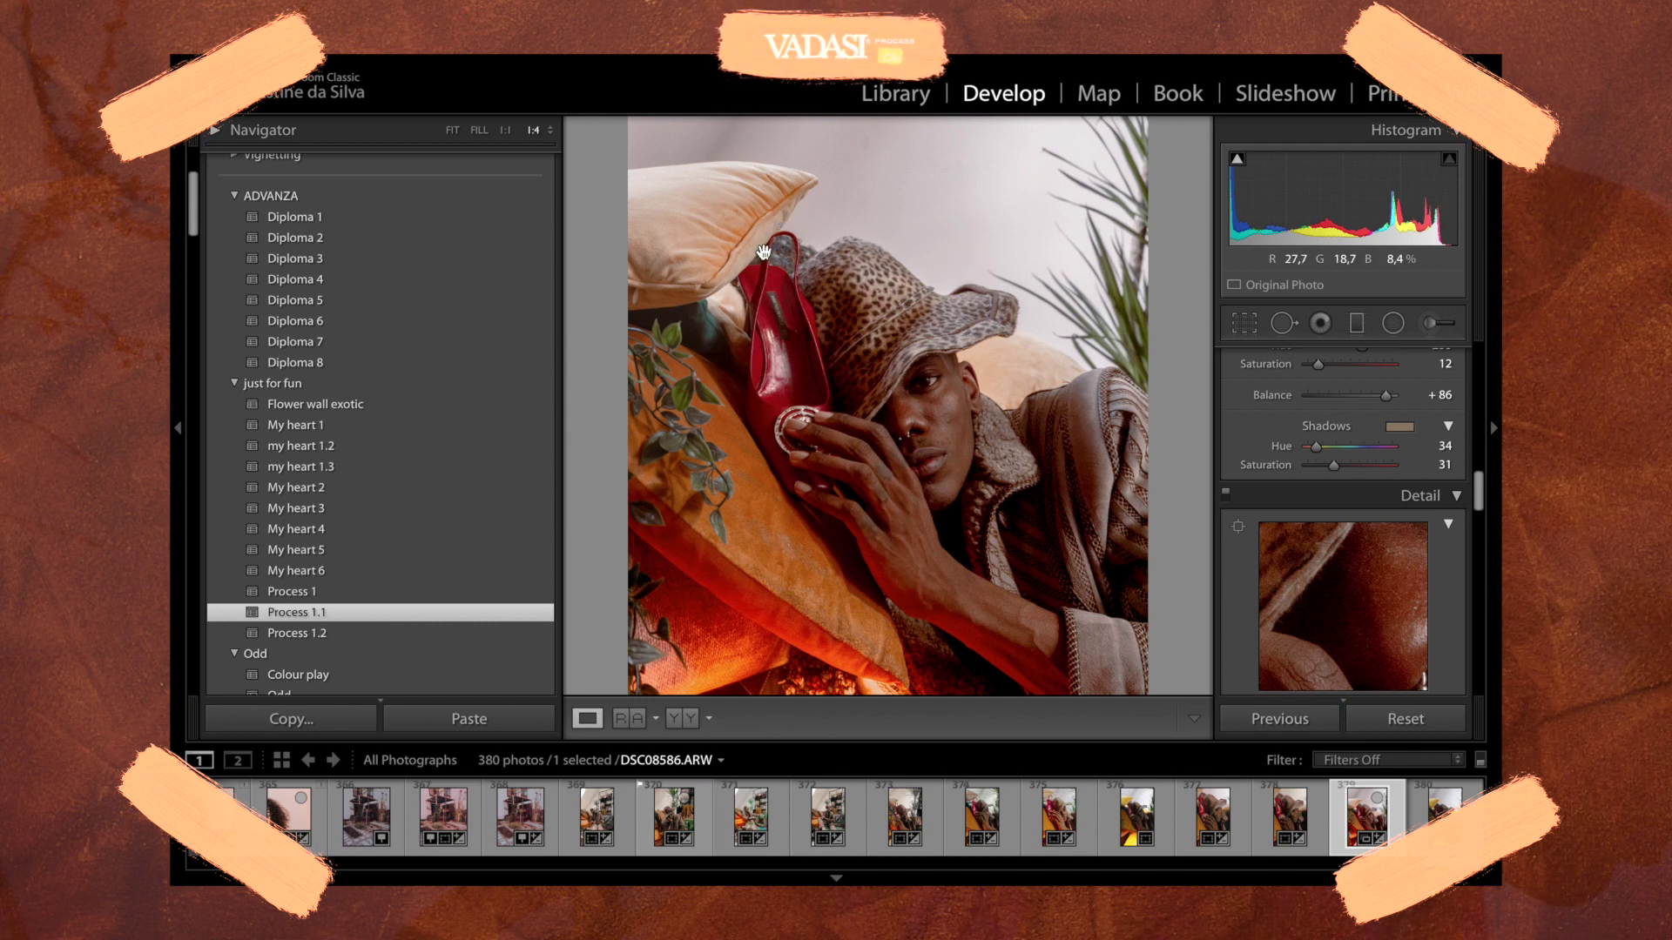
left_click(856, 335)
left_click(760, 411)
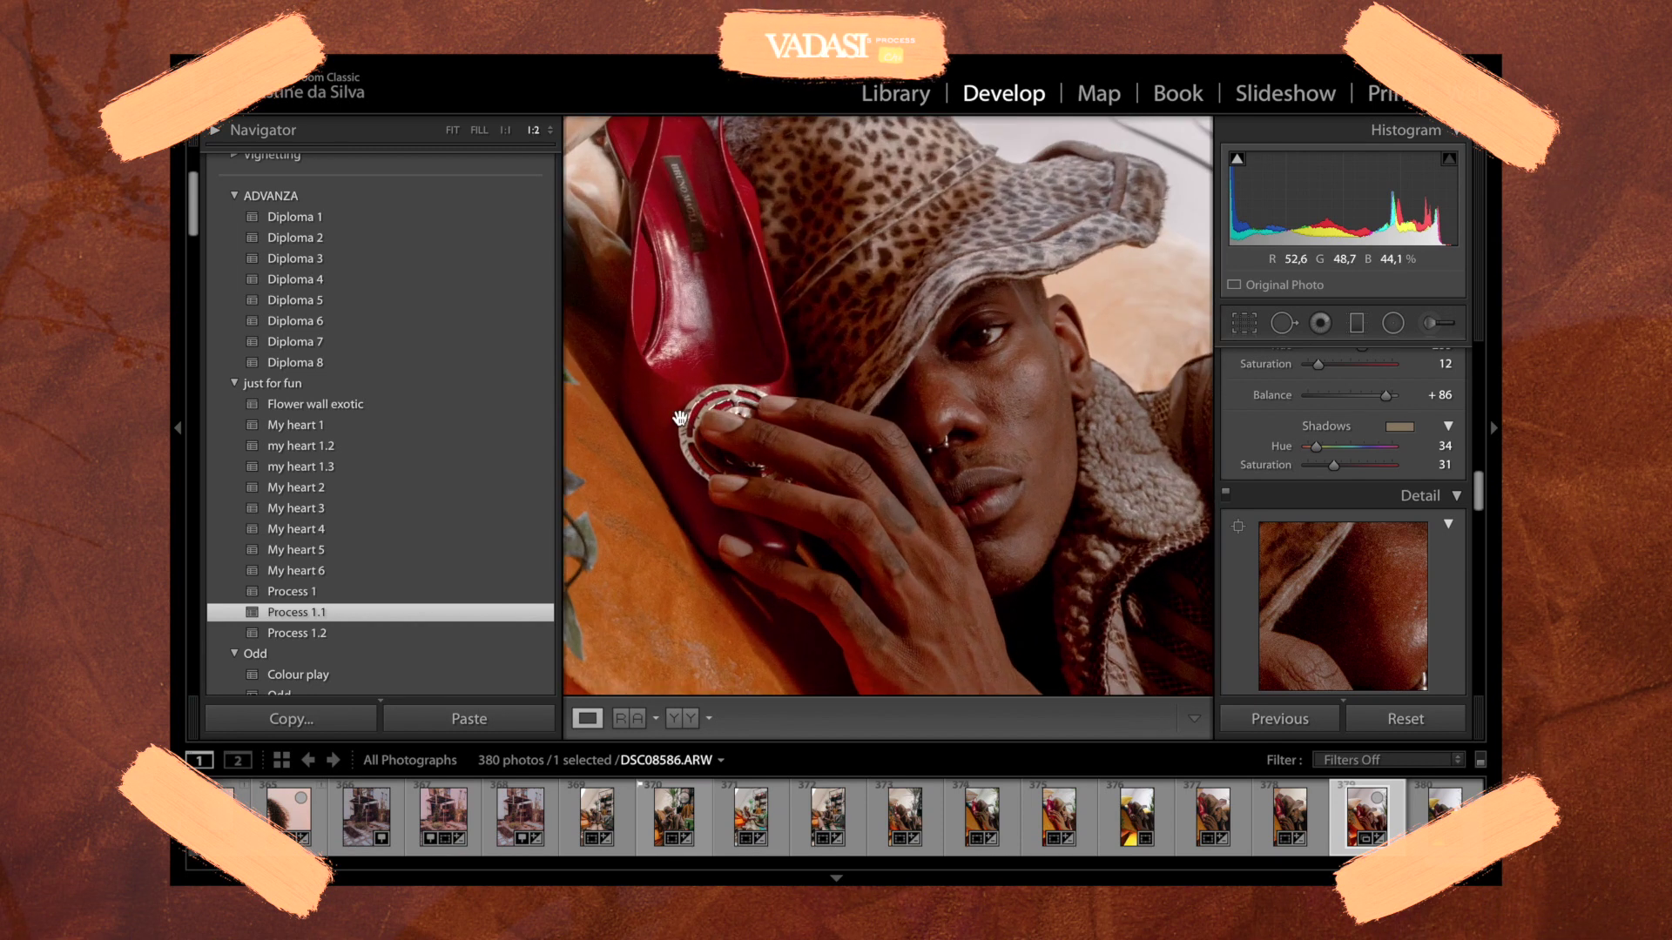
- Compare the Process 1, Process 1.1 and Process 1.2 presets on the enlarged face and shoe
left_click(314, 596)
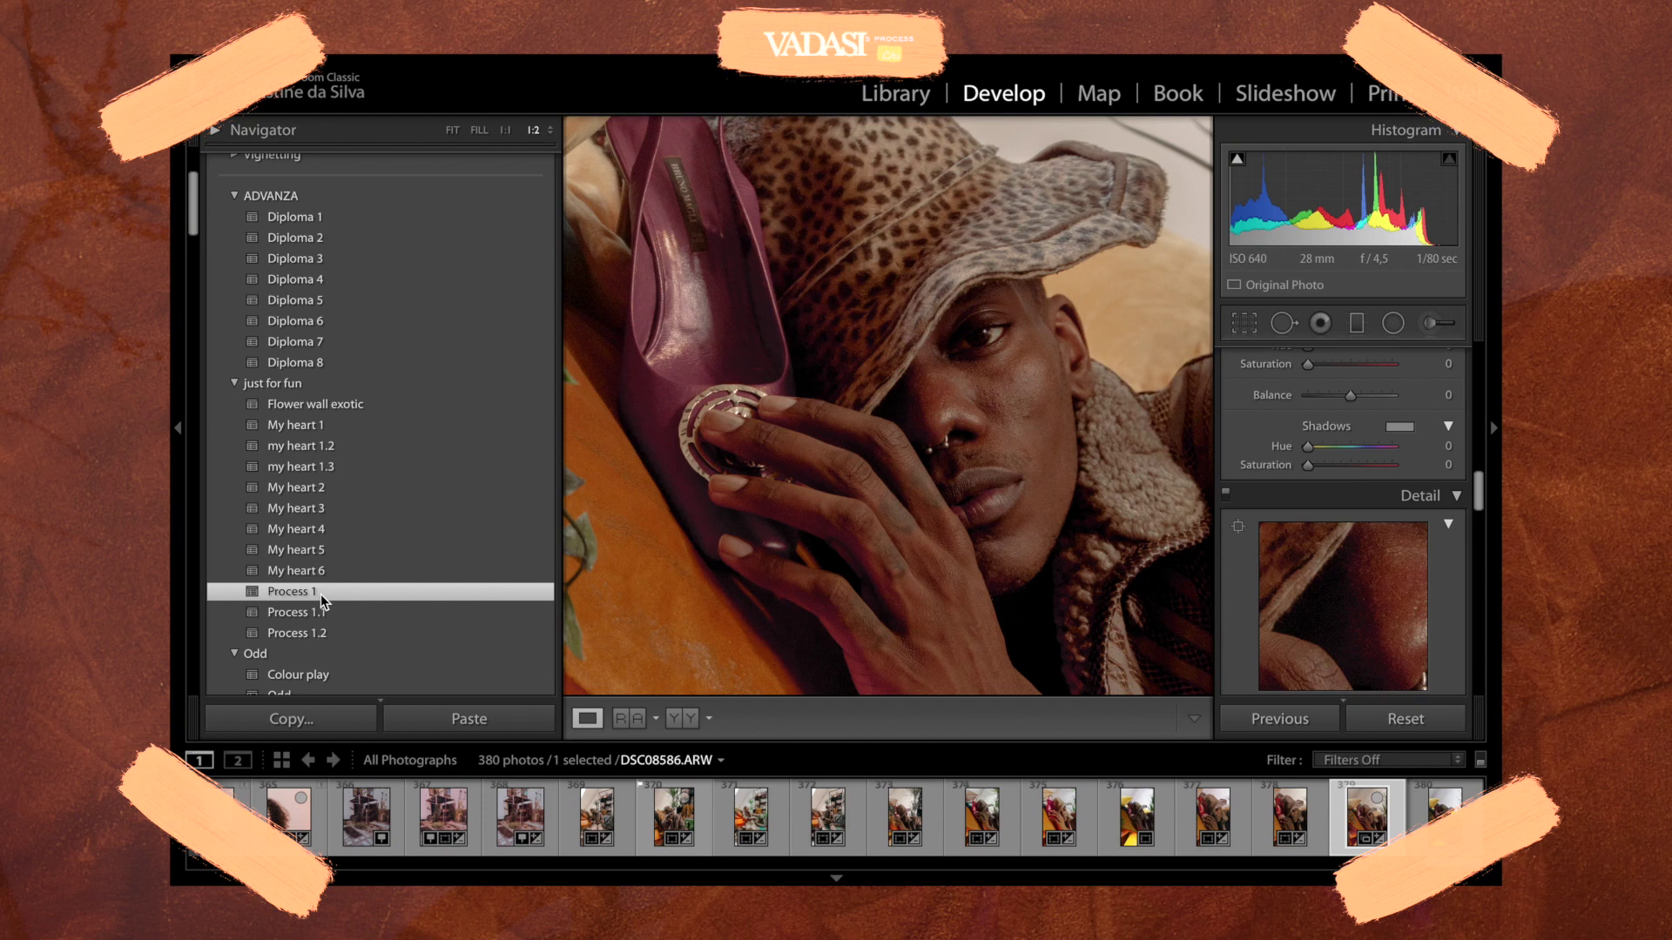
left_click(346, 610)
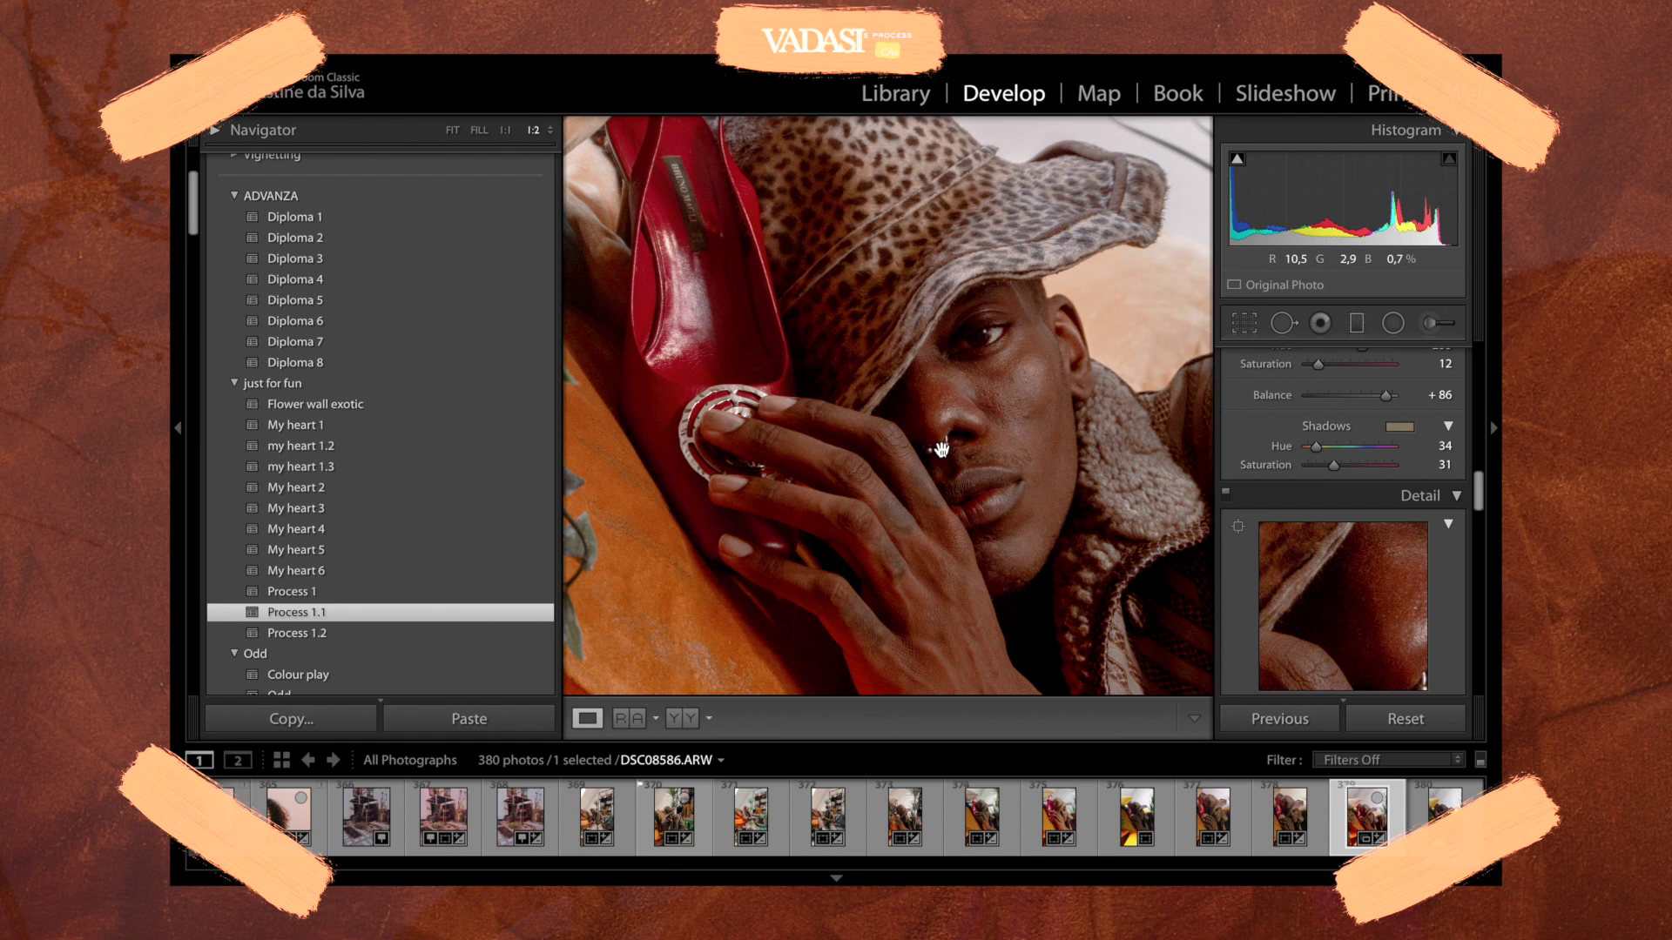
left_click(351, 594)
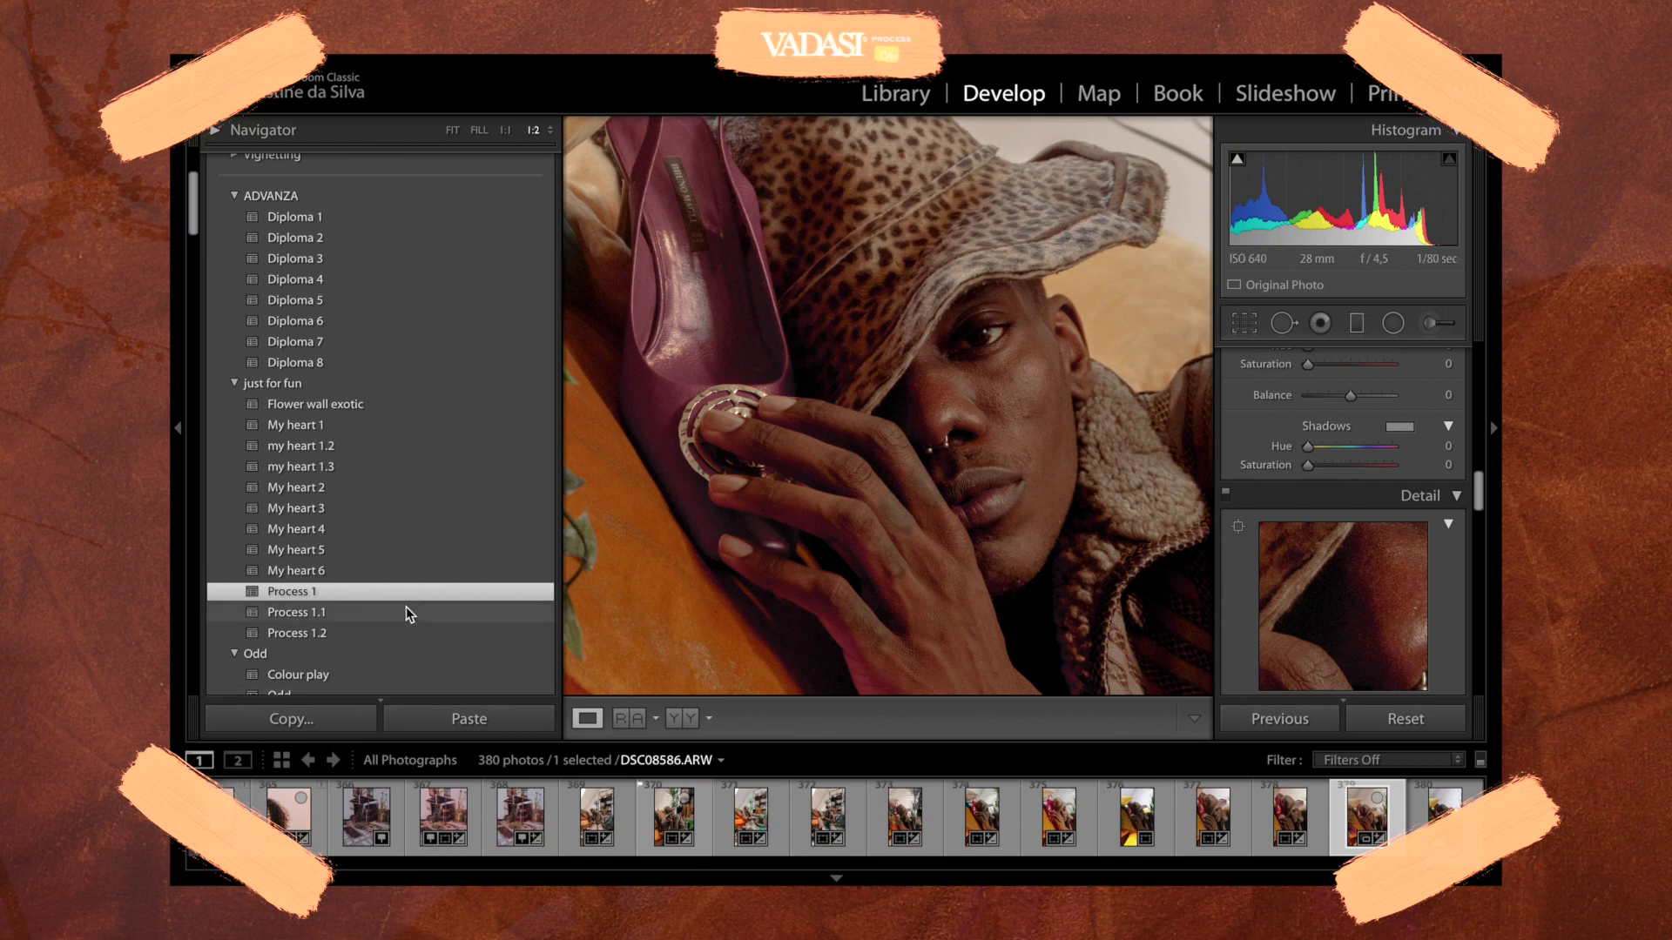
left_click(367, 634)
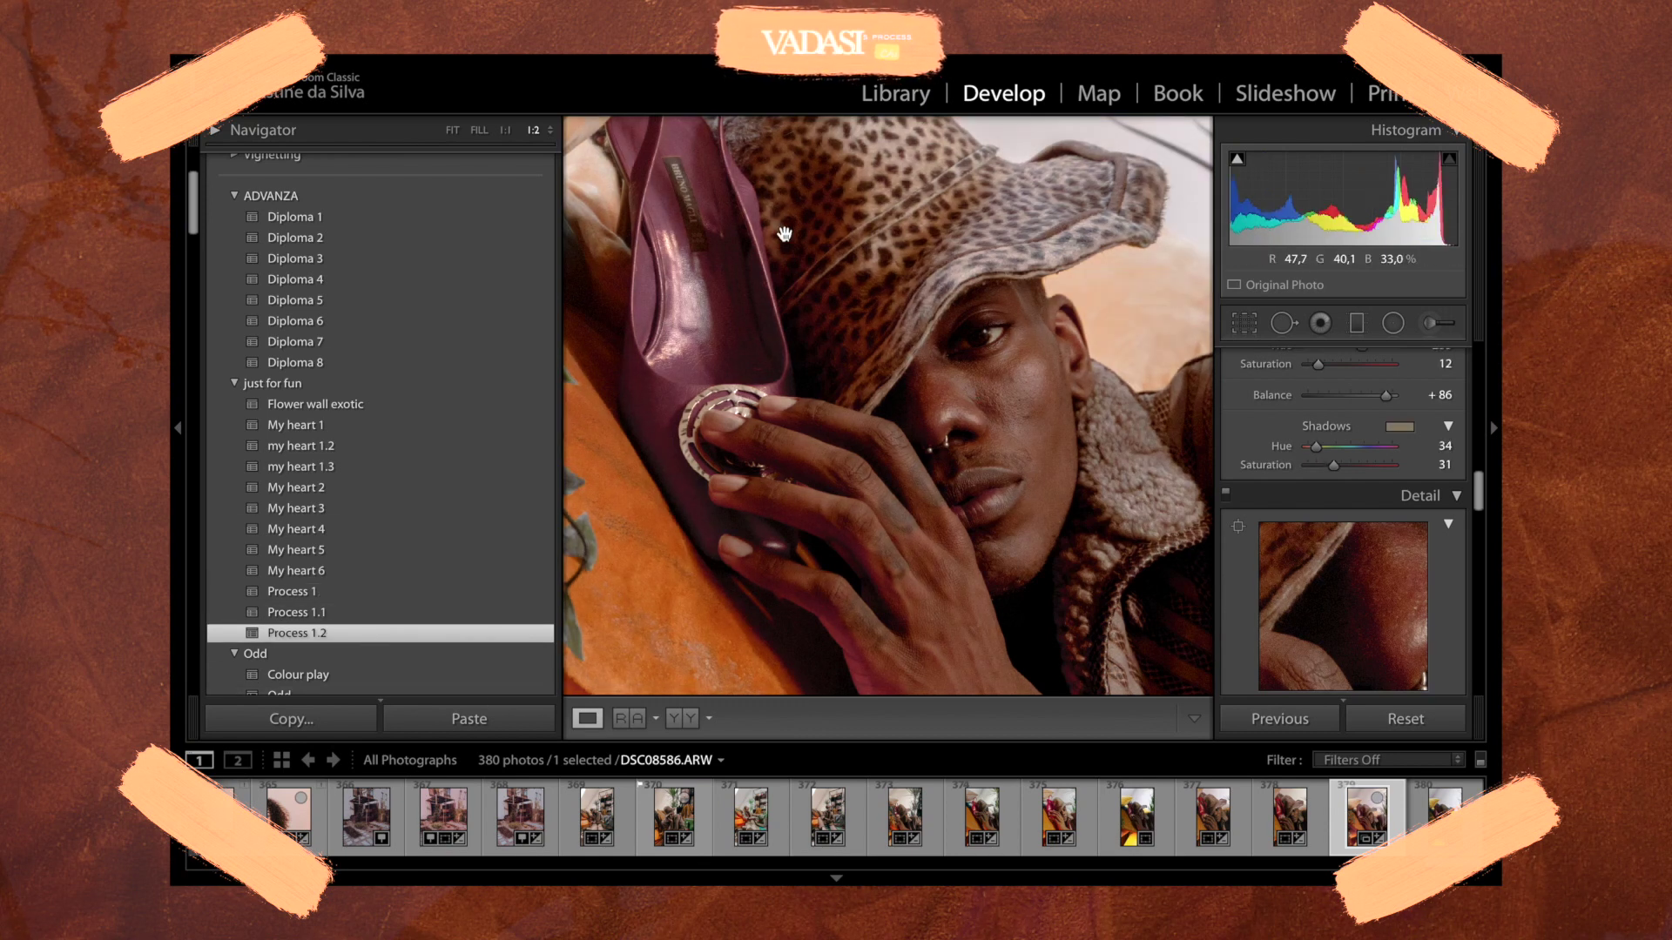
- Compare the Process 1.2 and Process 1 presets across the whole portrait
key("ctrl+minus")
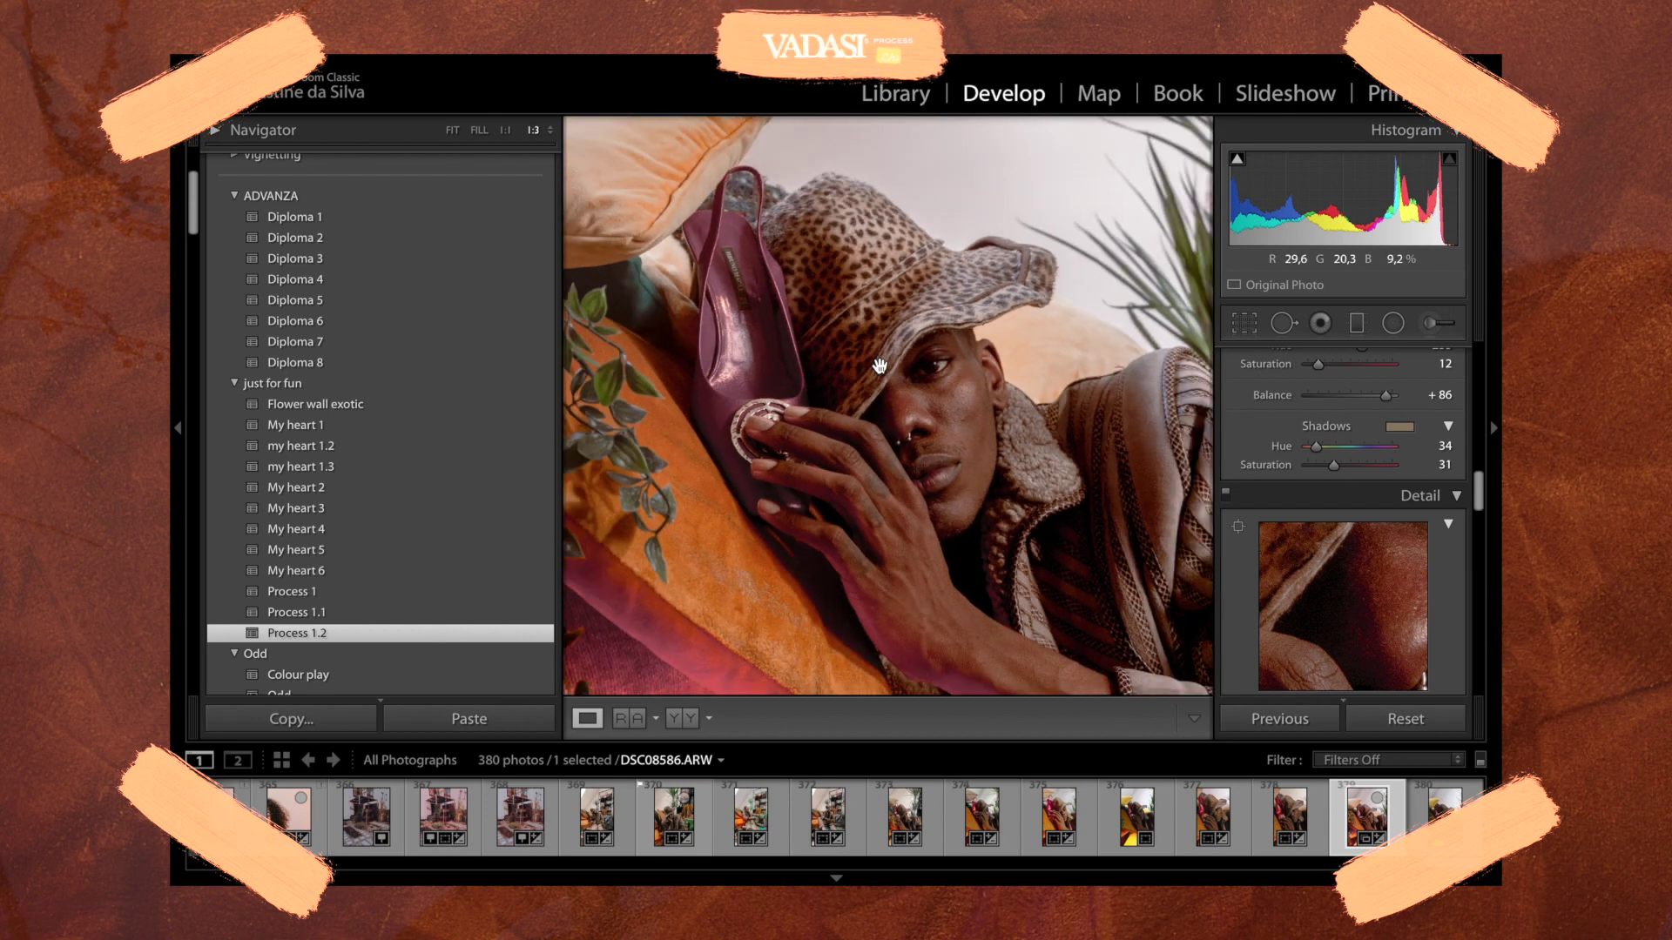
key("ctrl+minus")
key("ctrl+minus")
key("ctrl+minus")
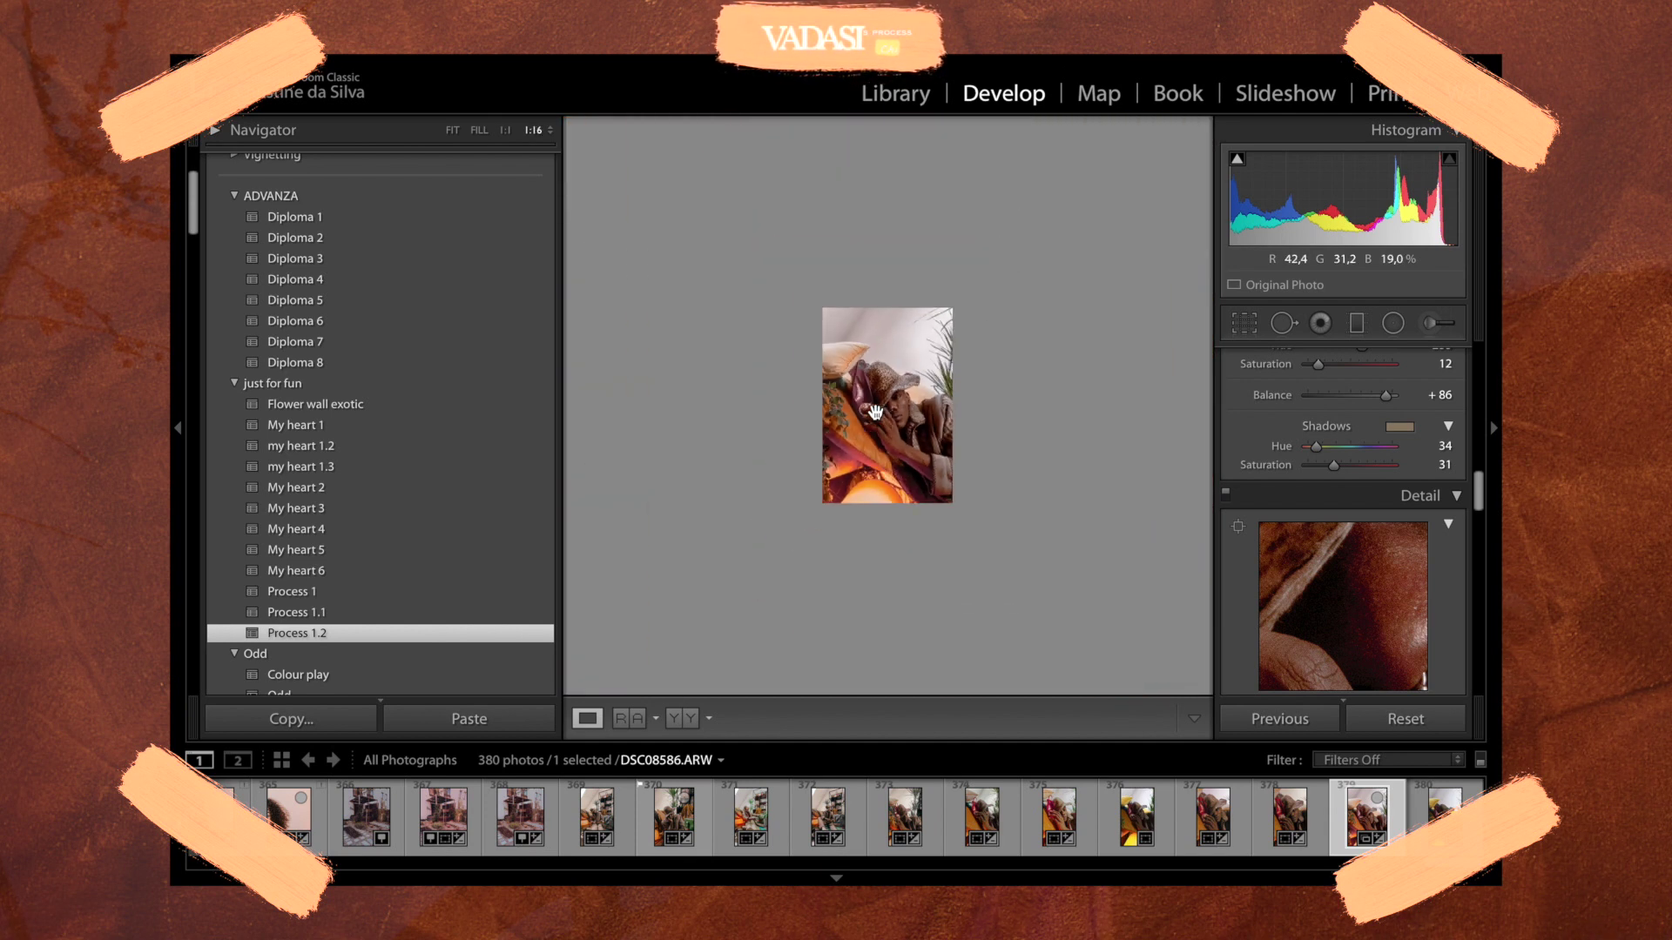
key("ctrl+plus")
key("ctrl+plus")
key("ctrl+minus")
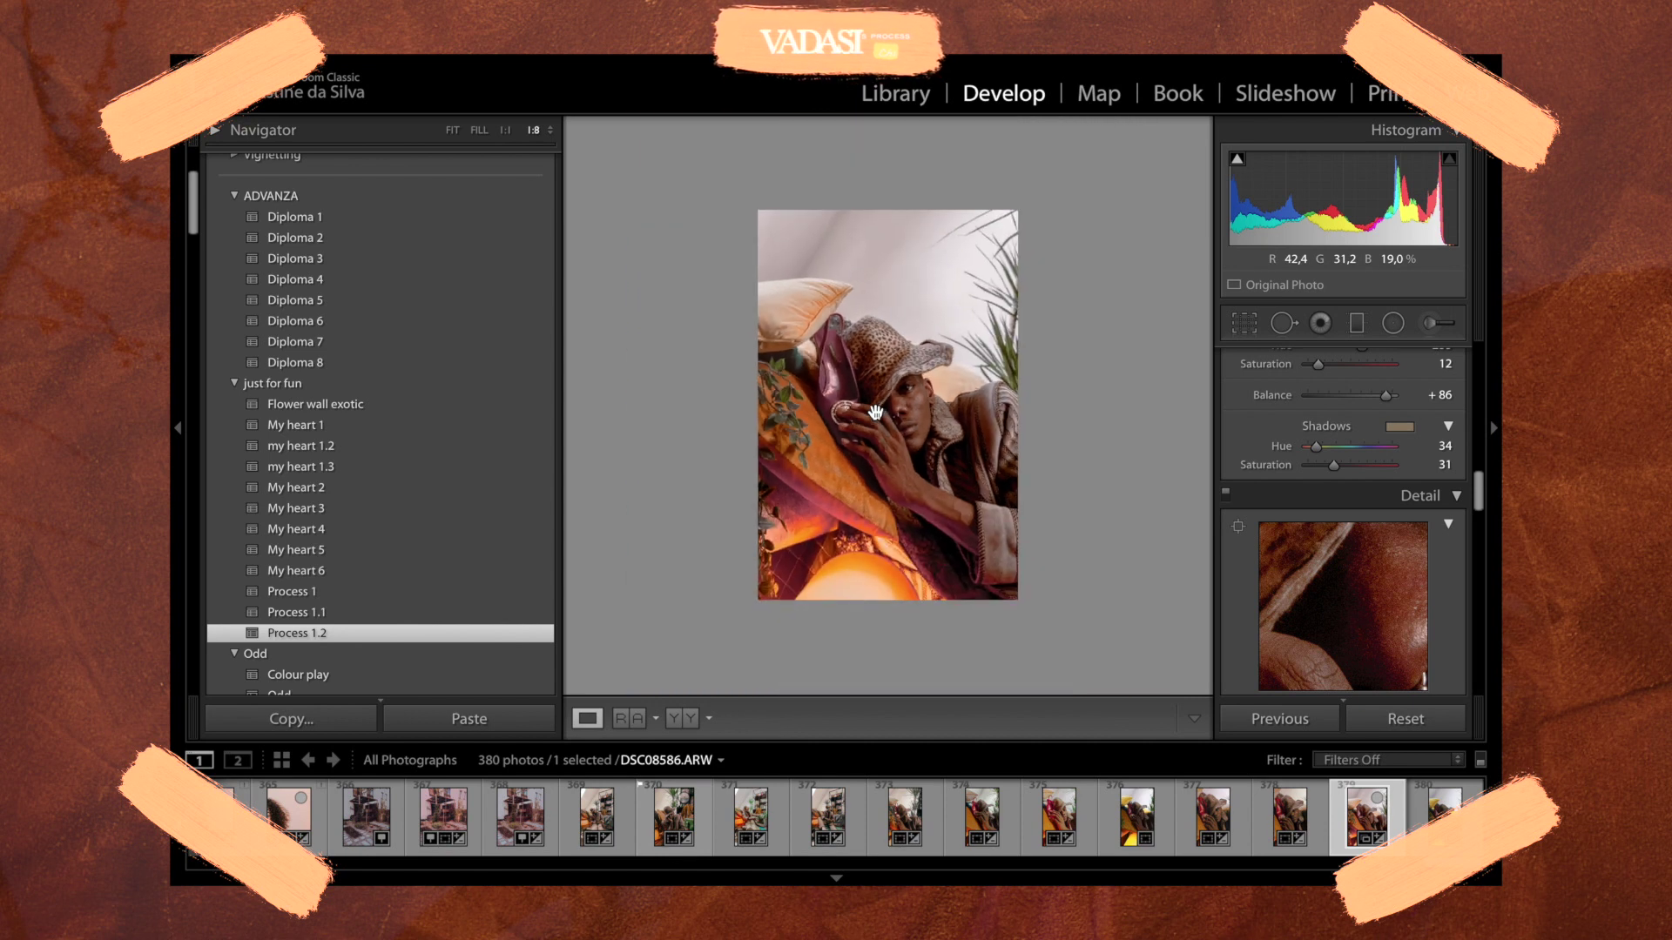
left_click(305, 592)
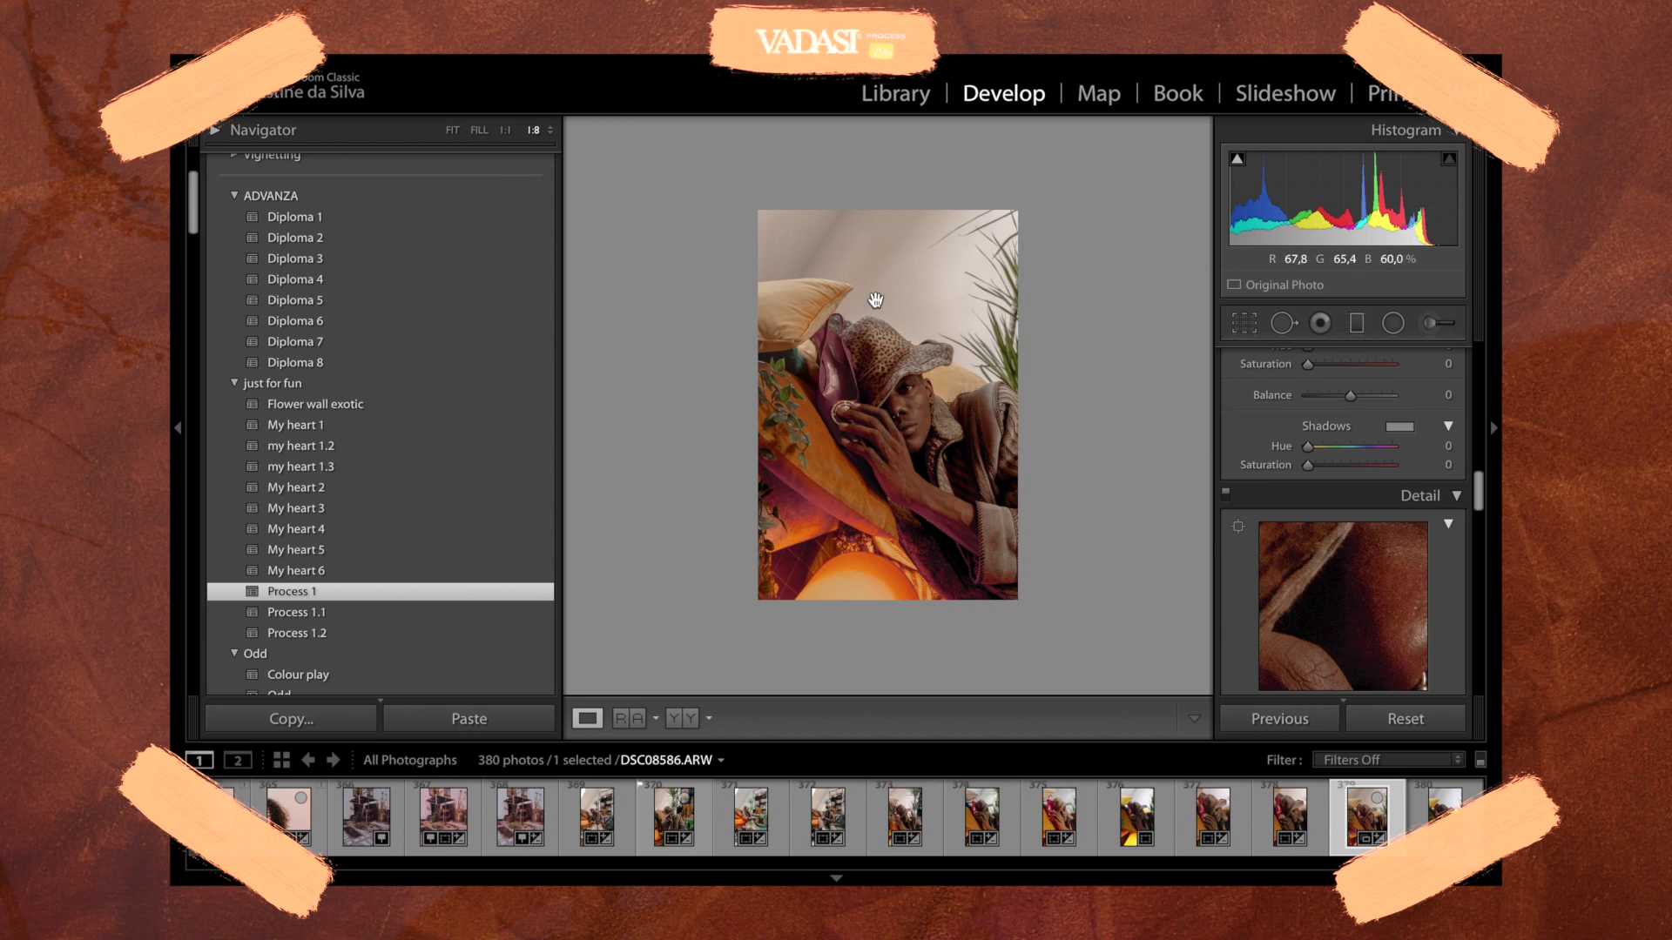
left_click(348, 639)
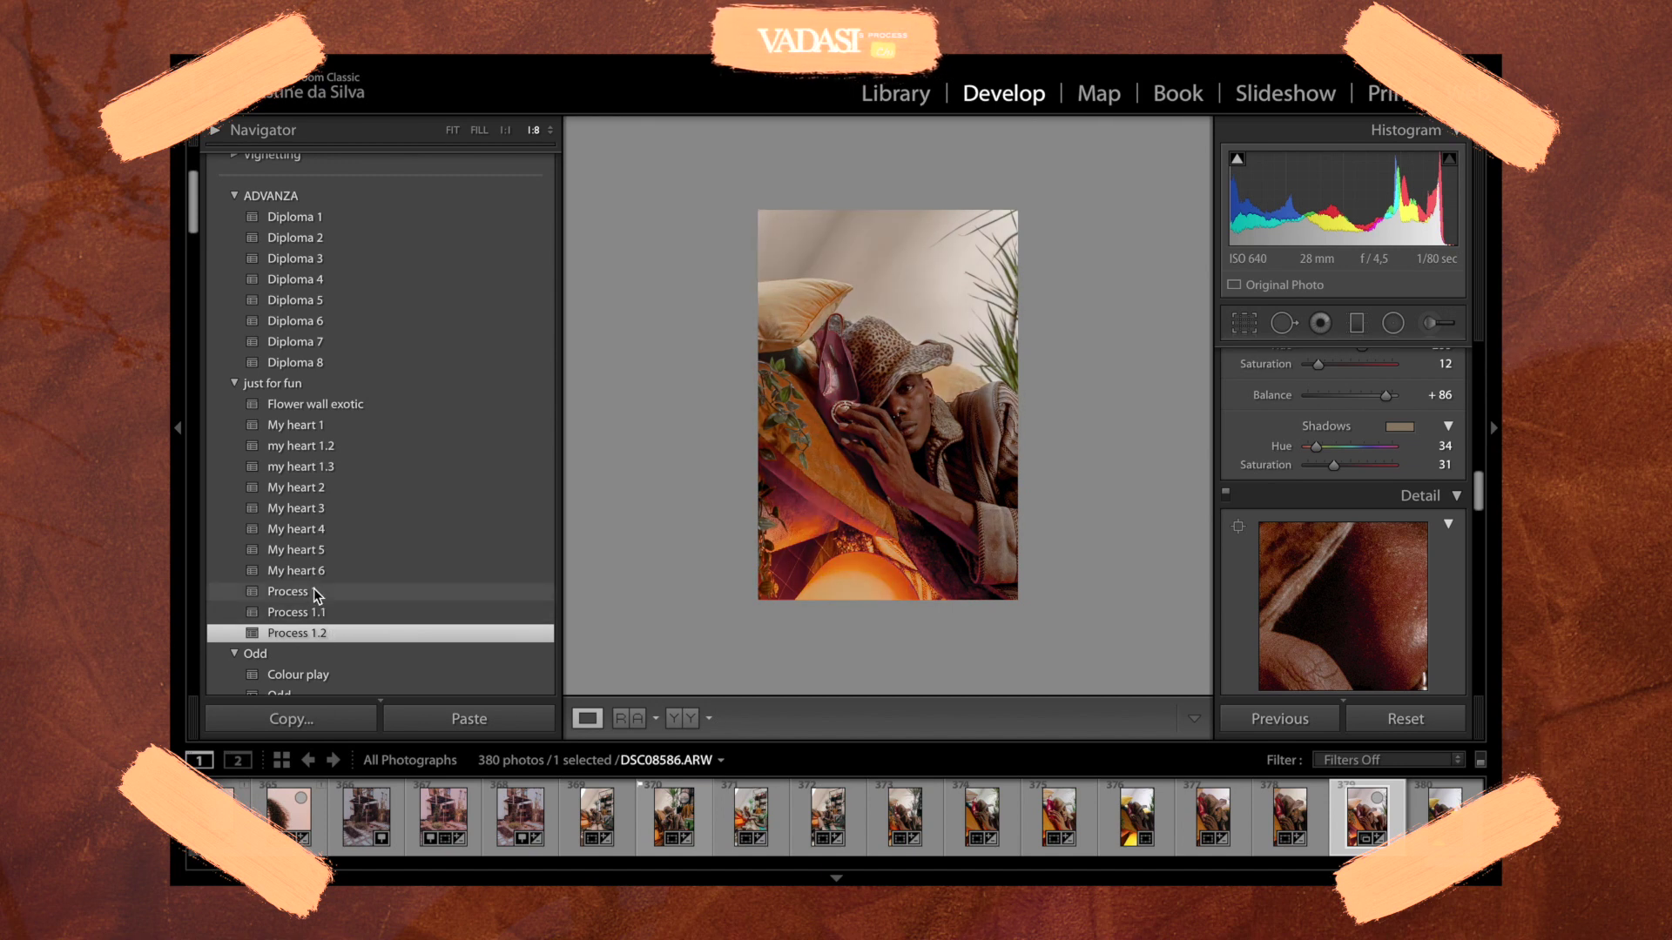
- Reapply the Process 1 preset to the portrait and fit the whole photo in view
left_click(314, 591)
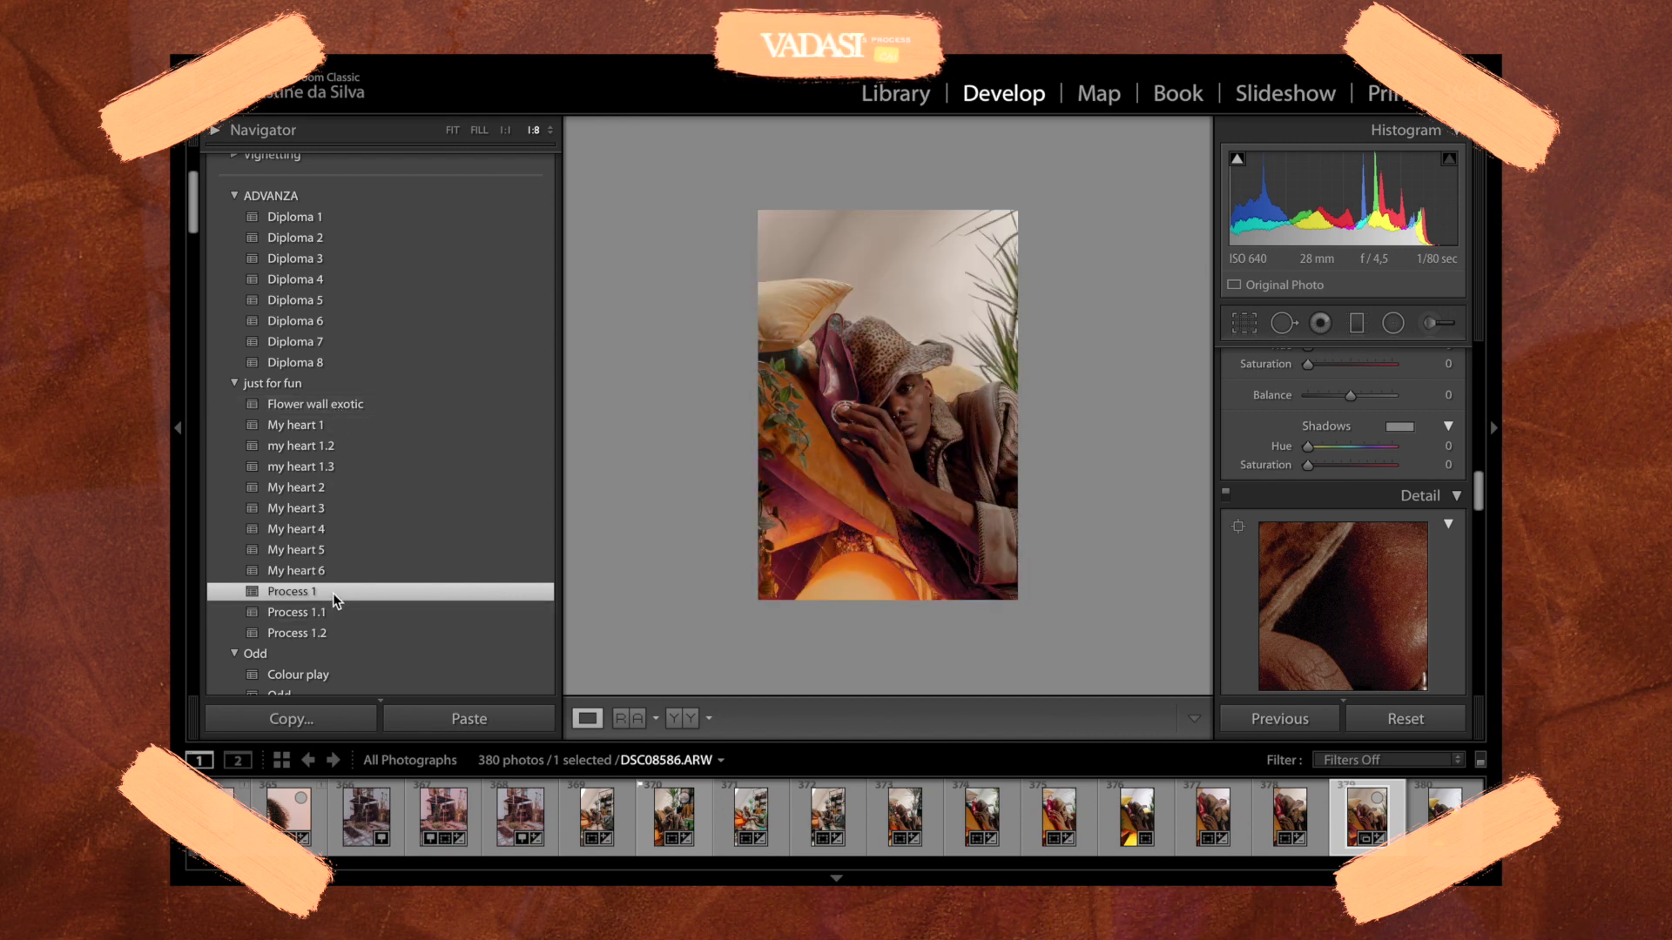
left_click(833, 523)
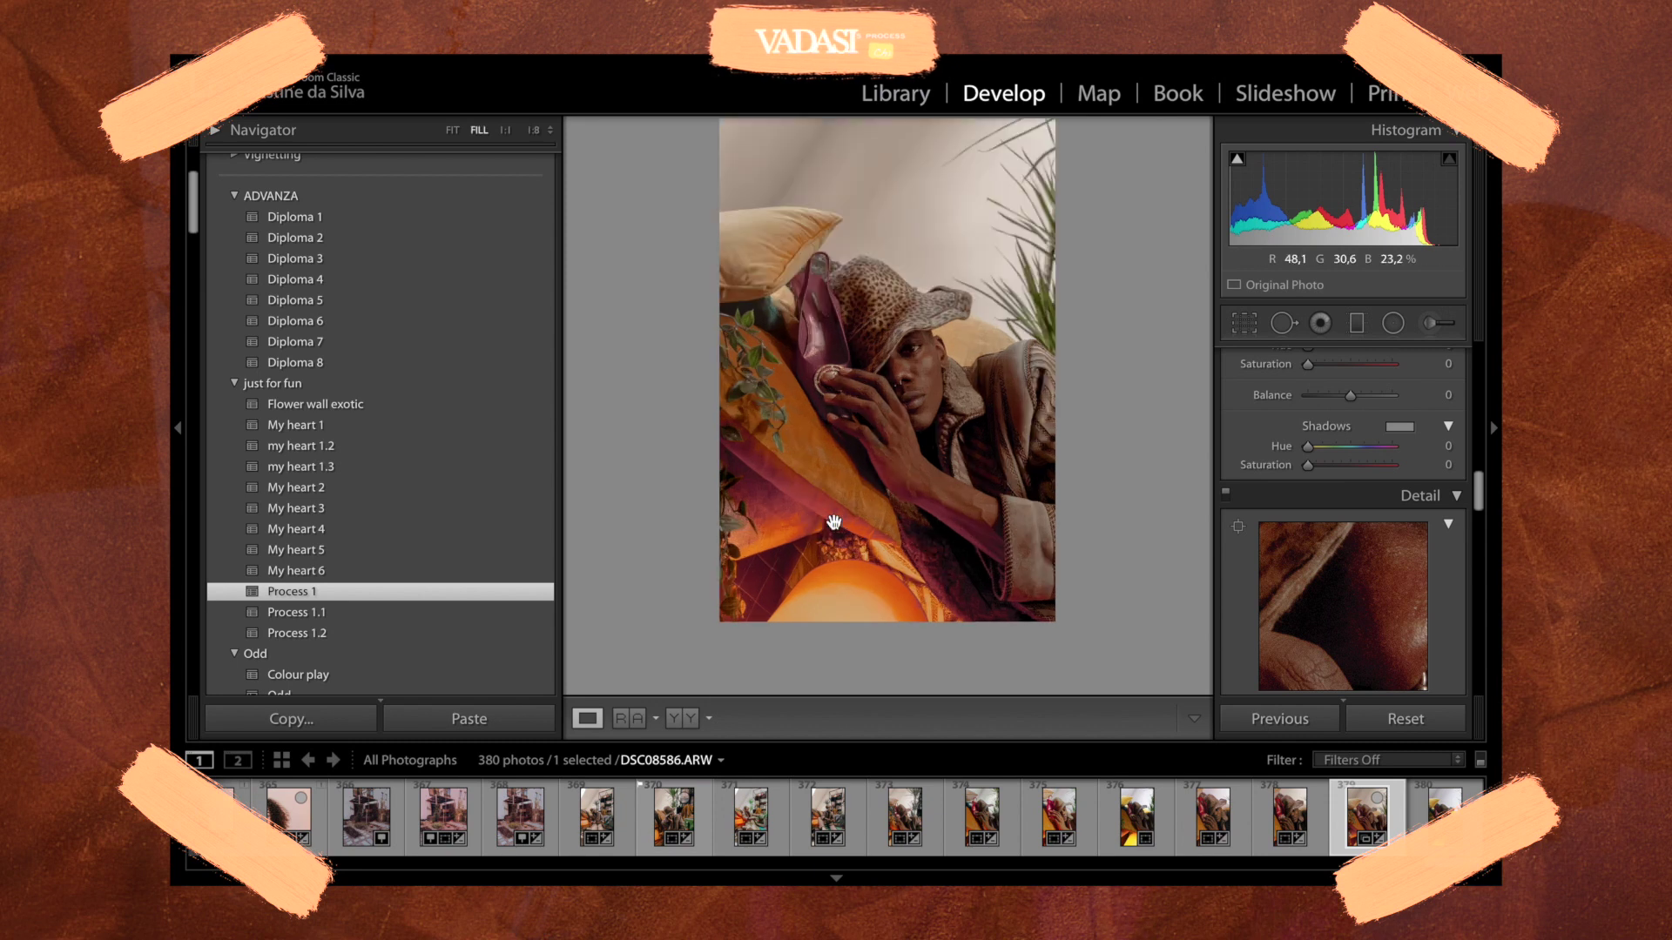
left_click(833, 418)
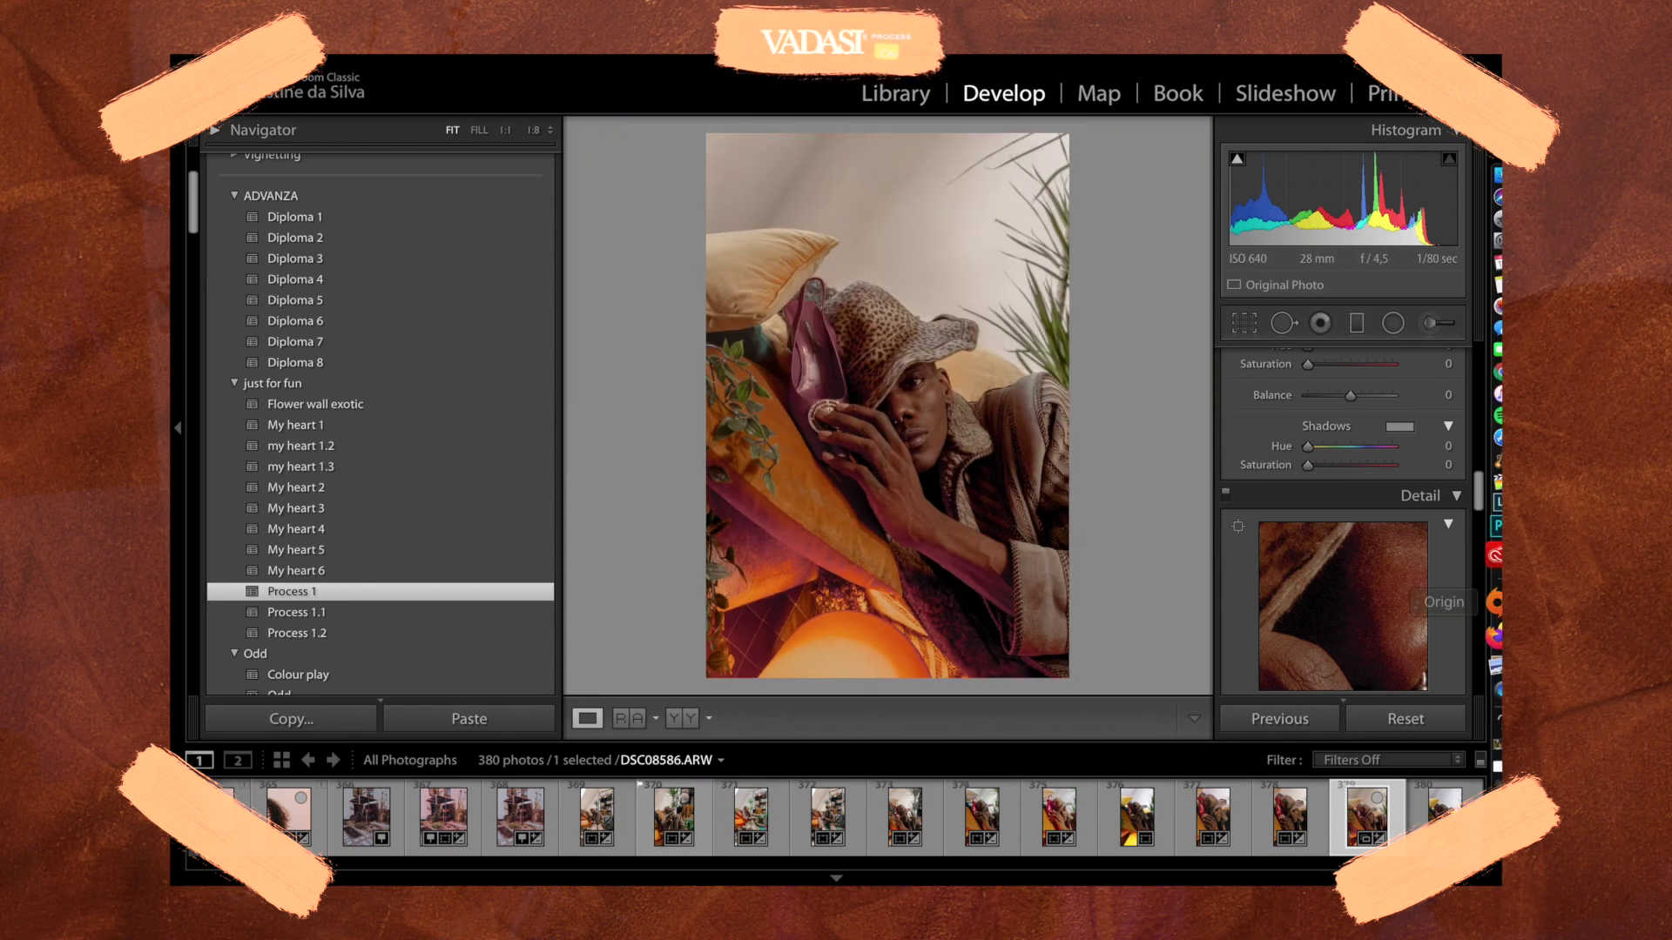
- Set the Distortion amount in the manual Lens Corrections to +15
scroll(1424, 509, "down", 10)
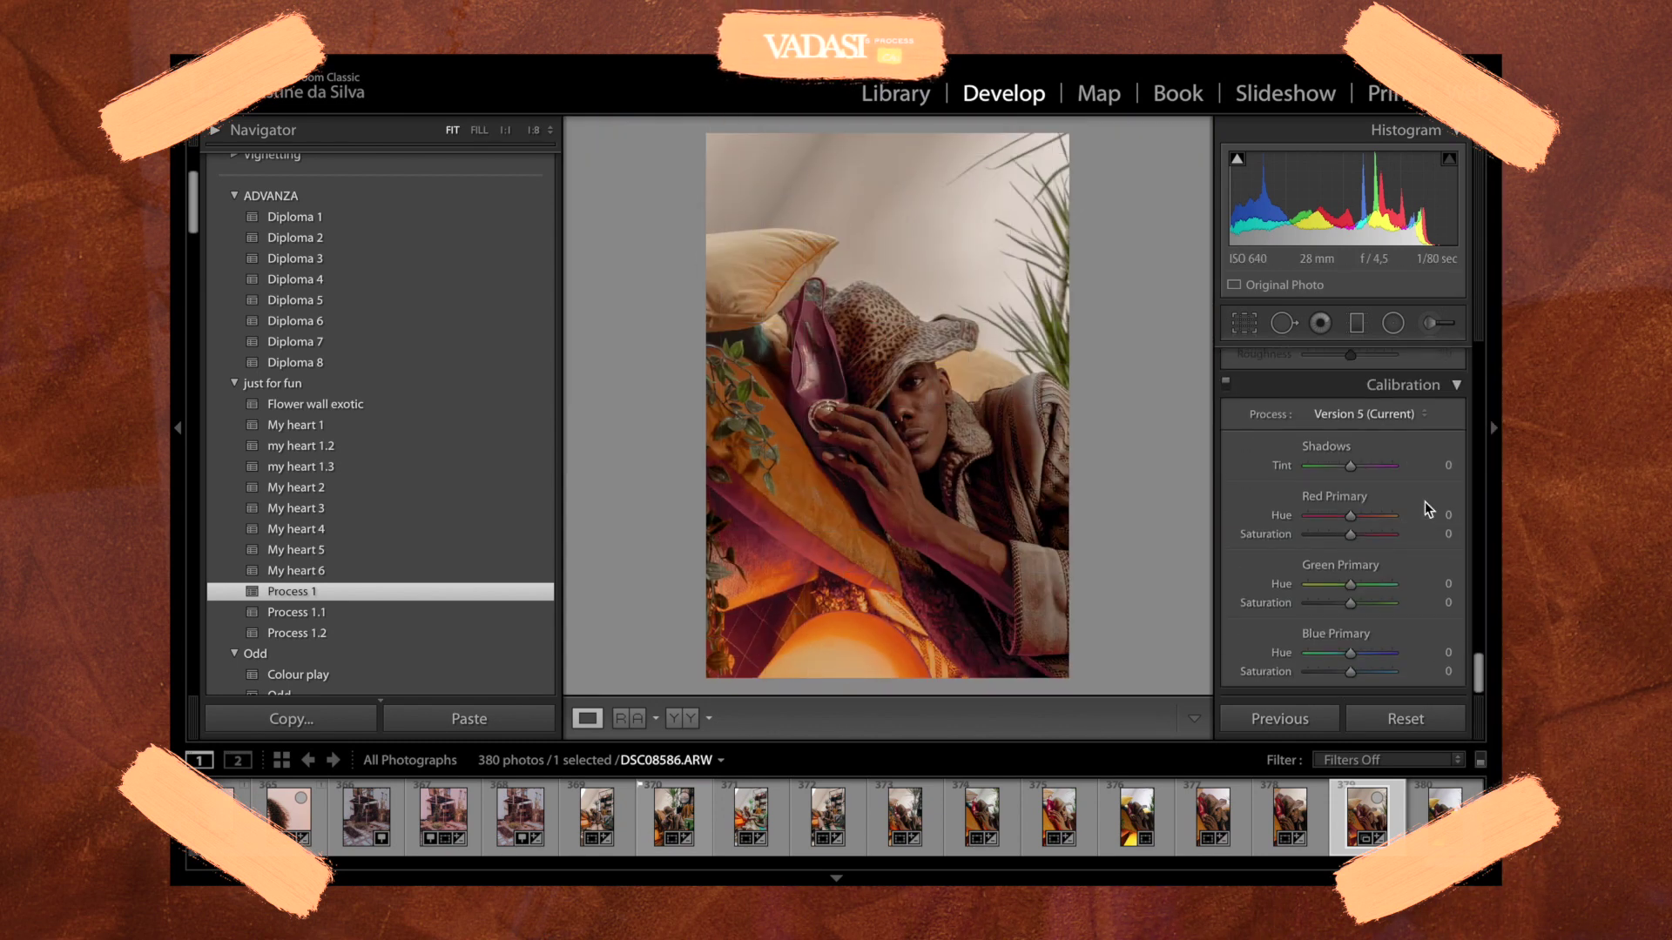
scroll(1425, 509, "up", 6)
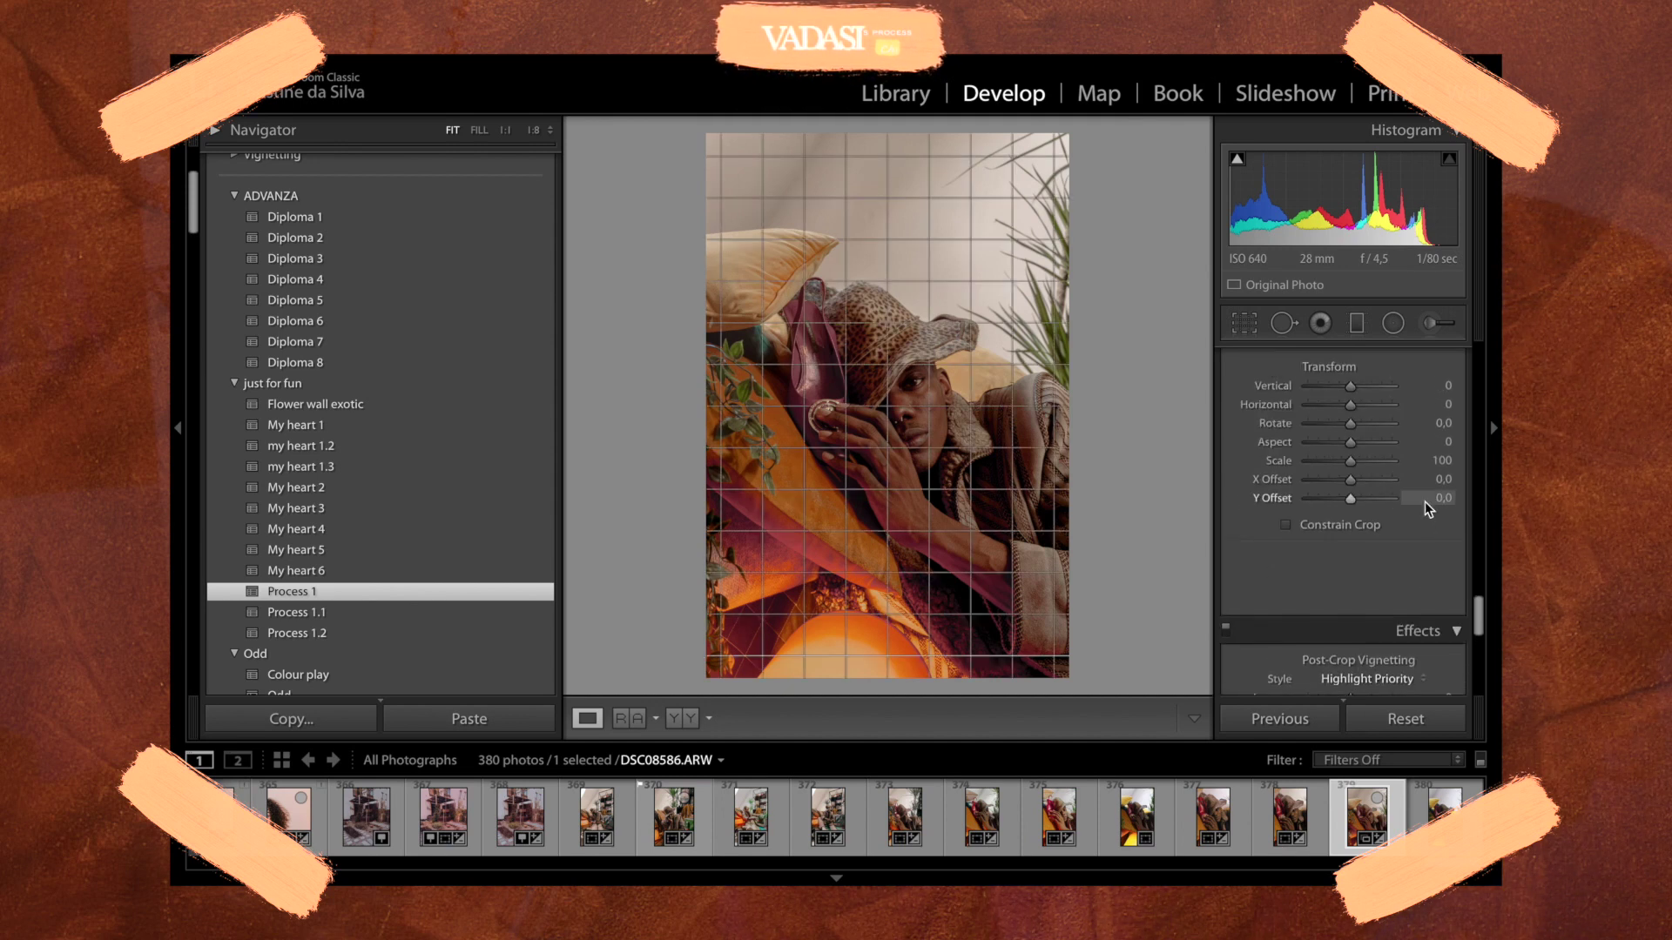
scroll(1425, 502, "up", 2)
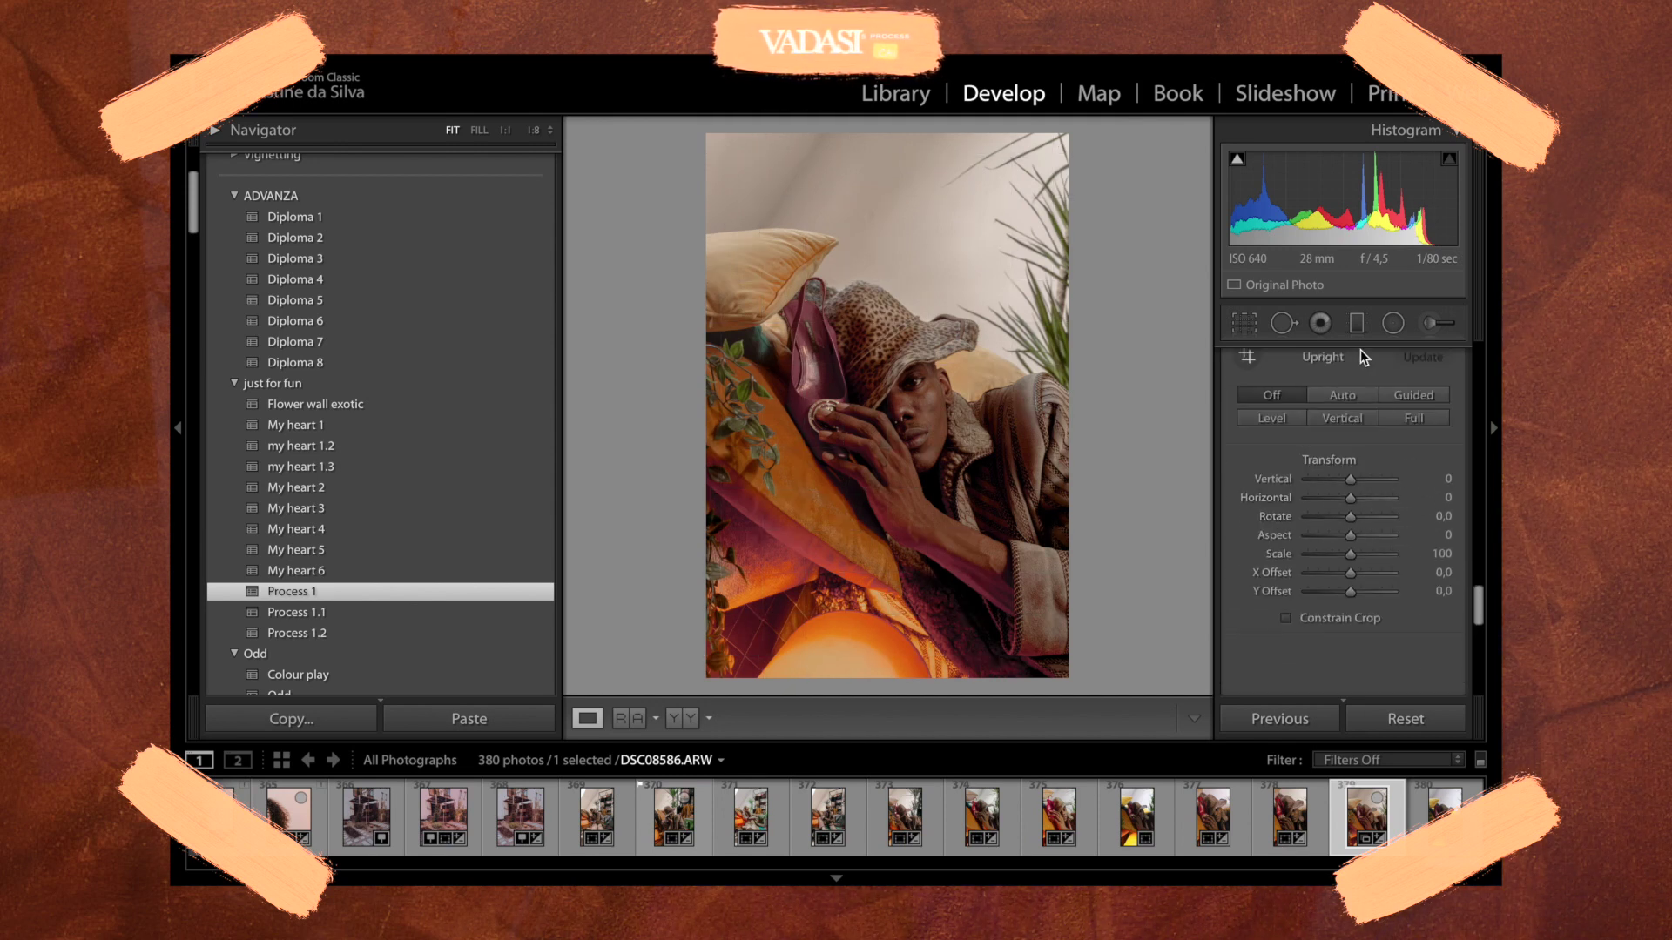
scroll(1365, 387, "up", 3)
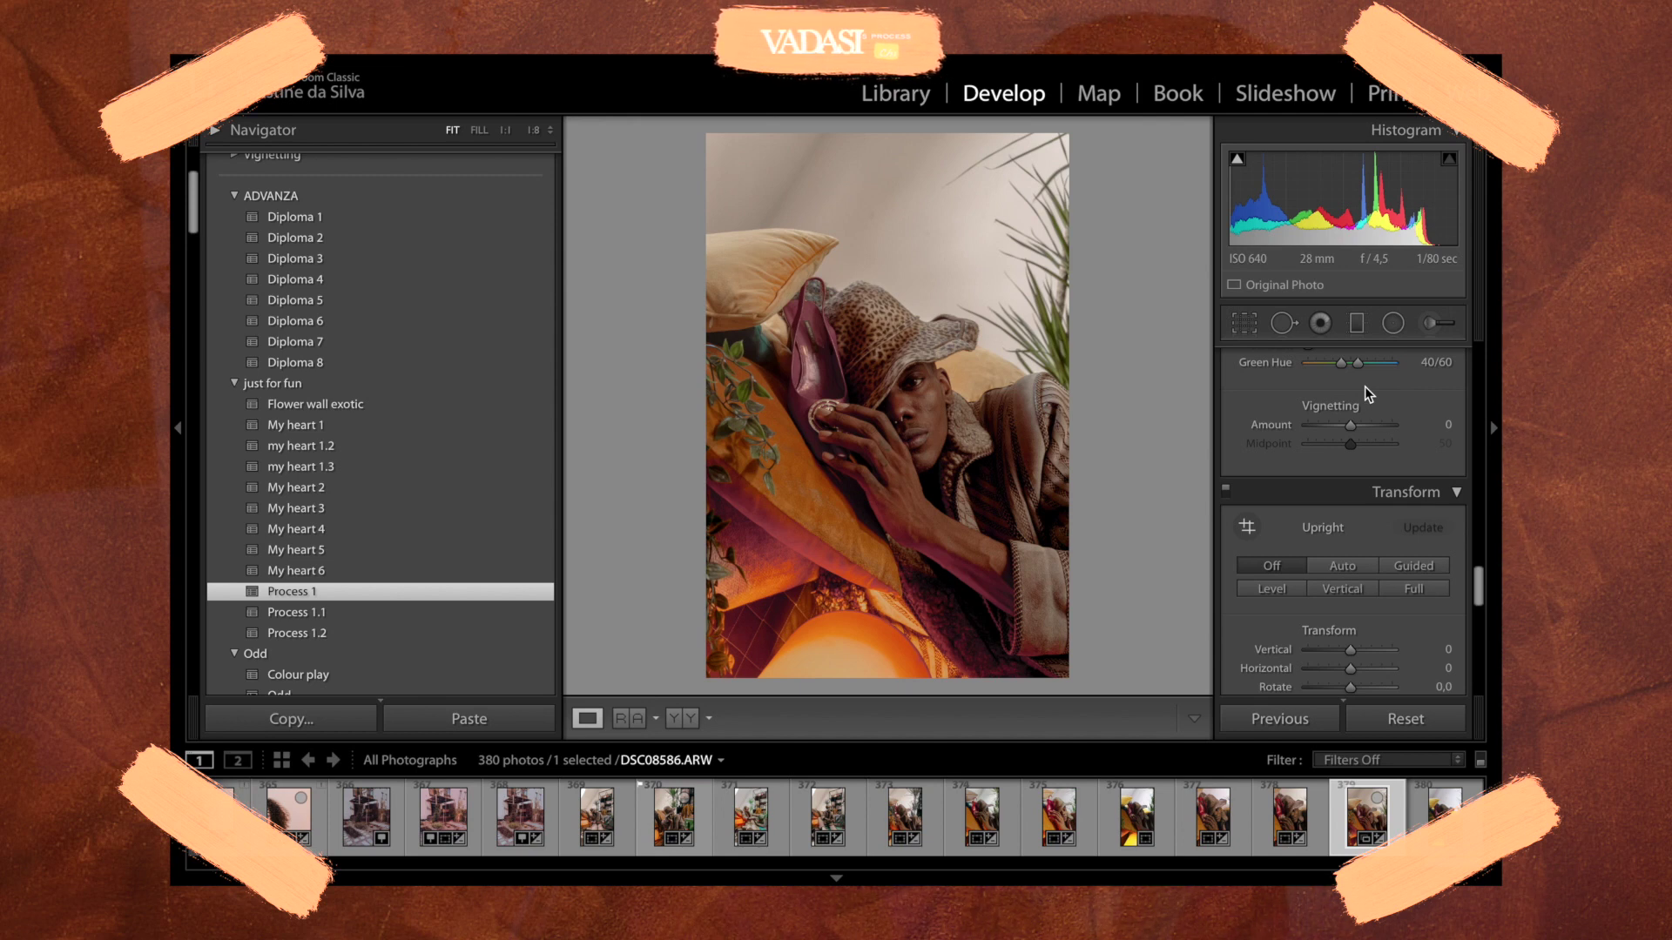
scroll(1362, 538, "down", 3)
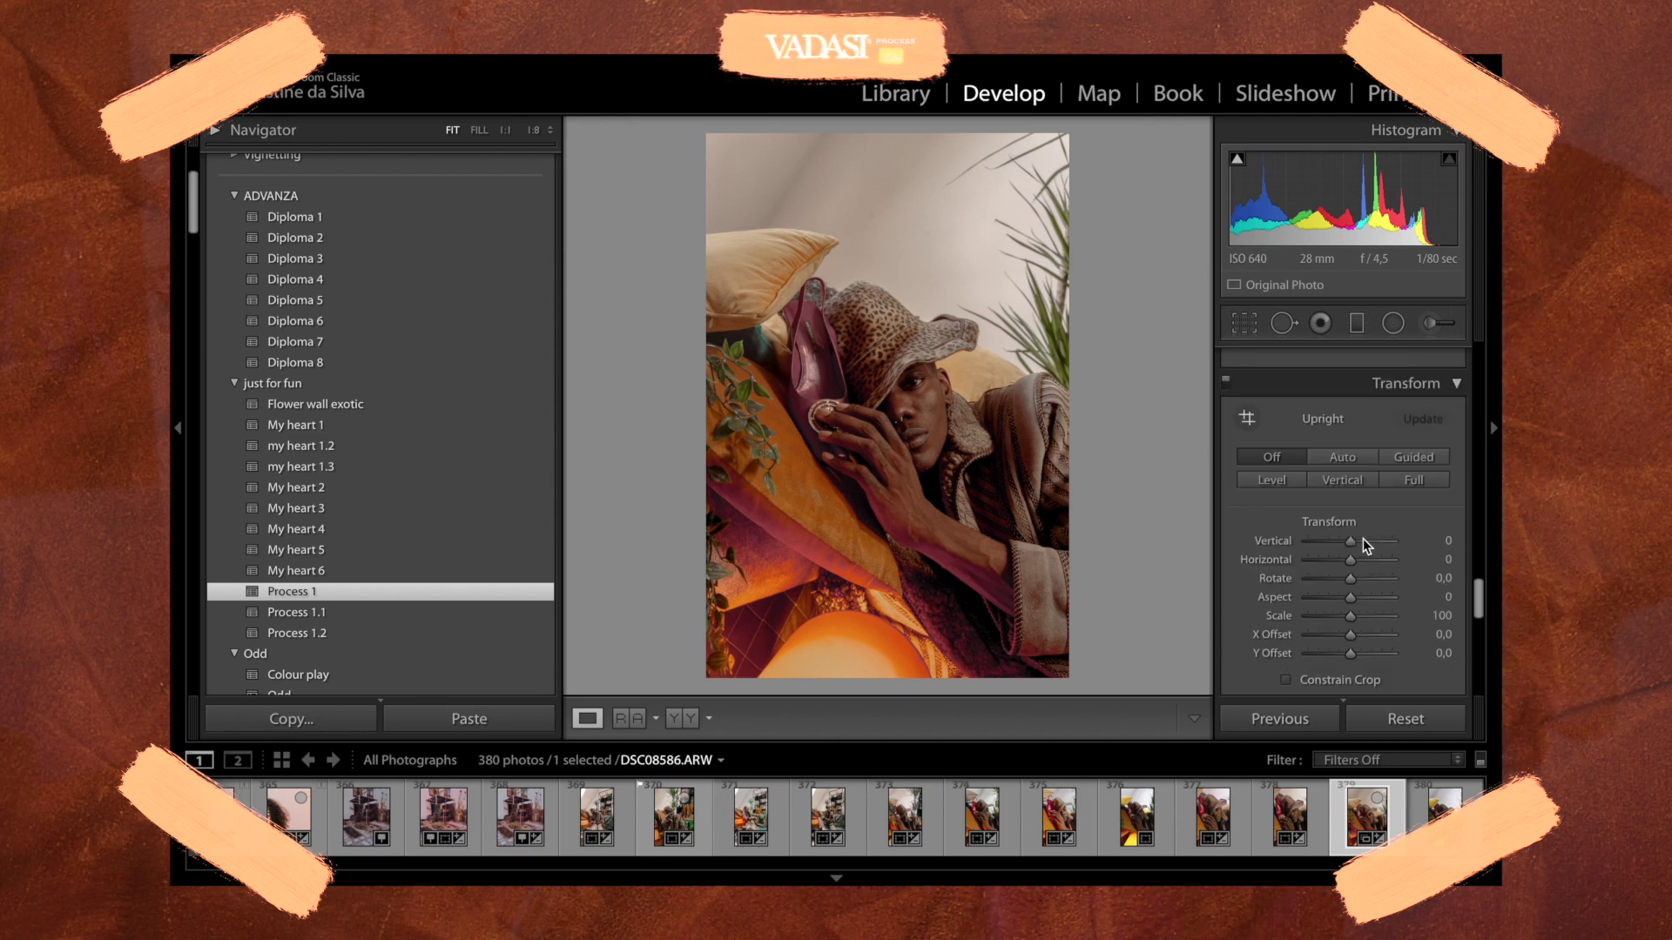
scroll(1362, 538, "down", 6)
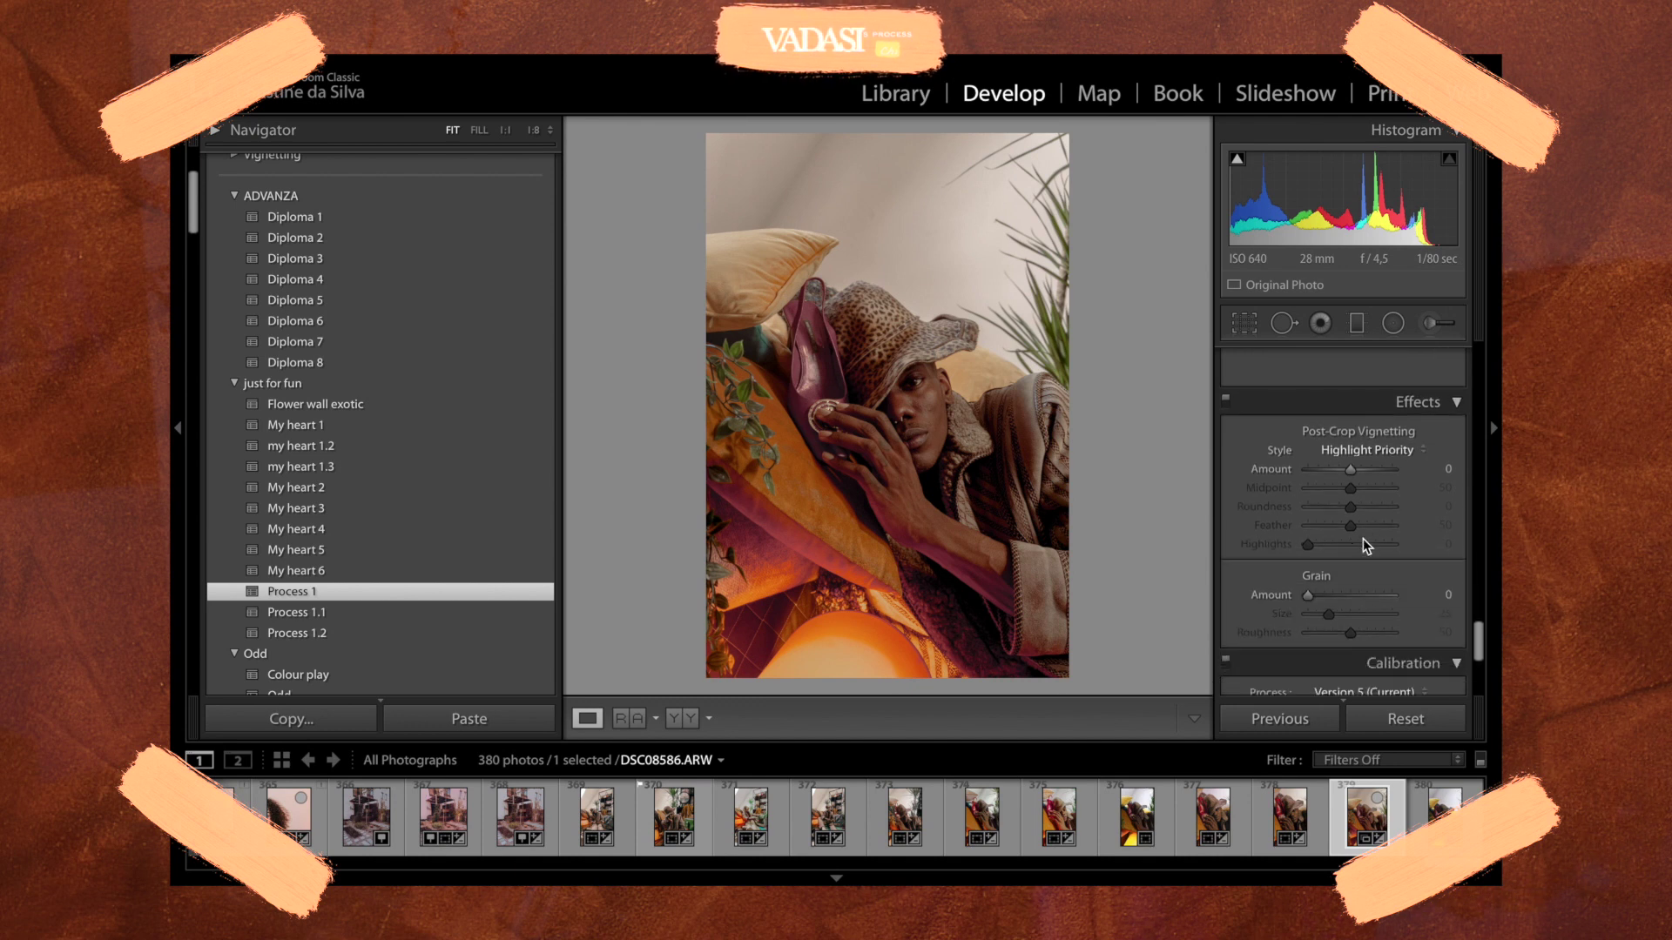
scroll(1362, 539, "up", 6)
scroll(1362, 538, "up", 5)
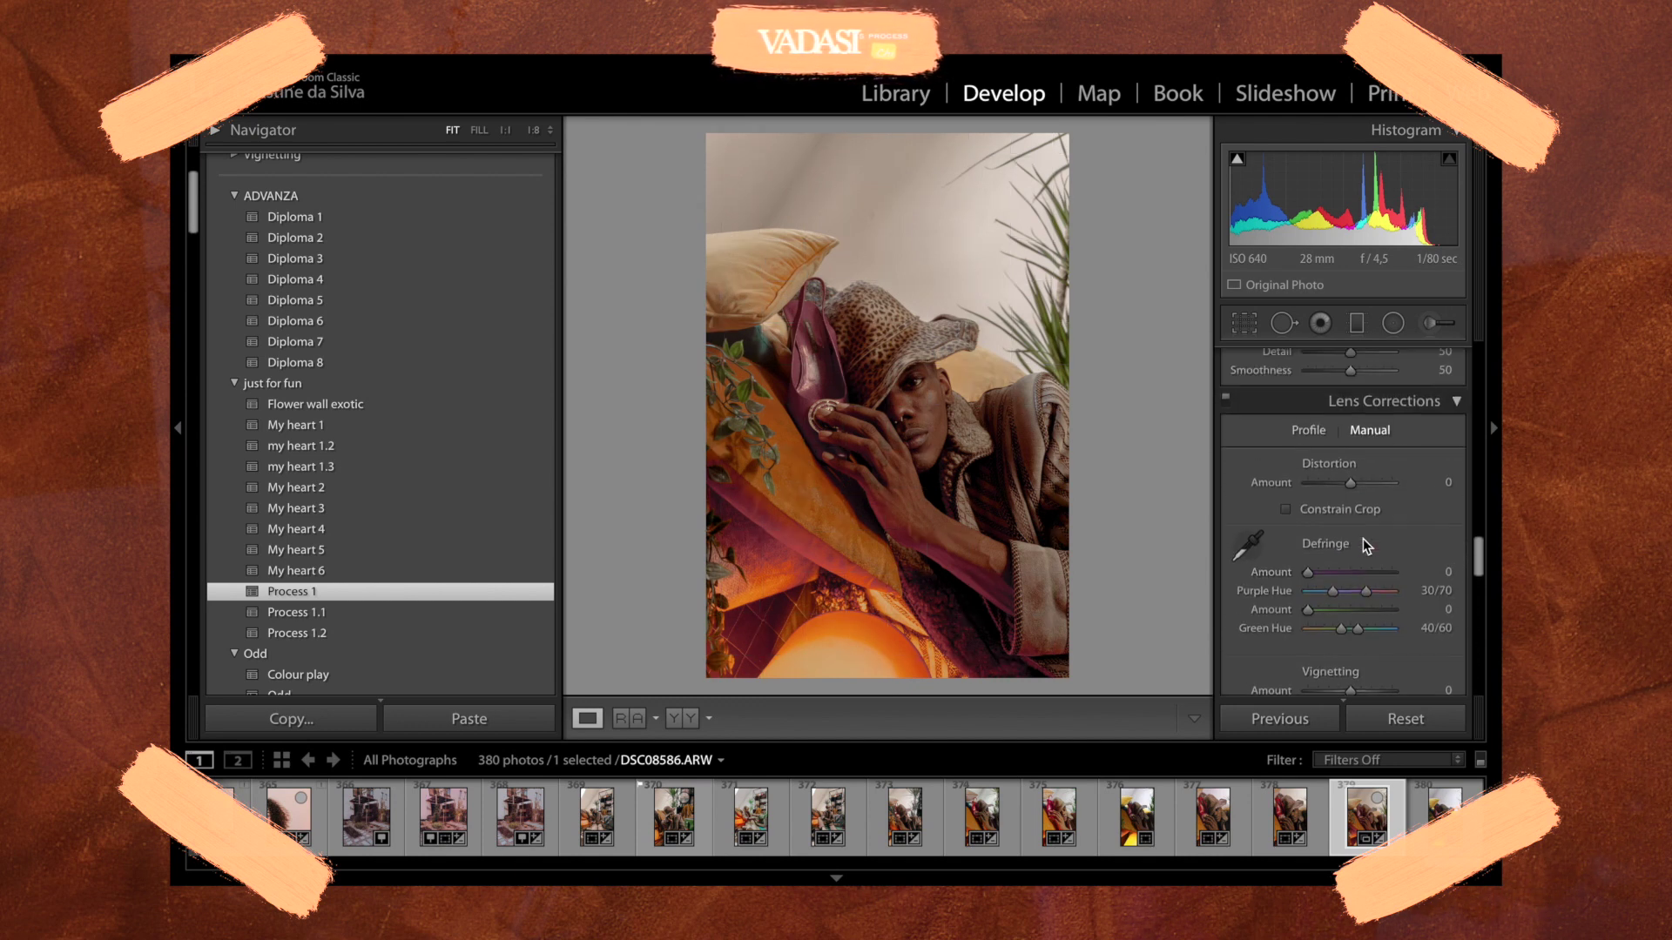
left_click_drag(1354, 482, 1358, 482)
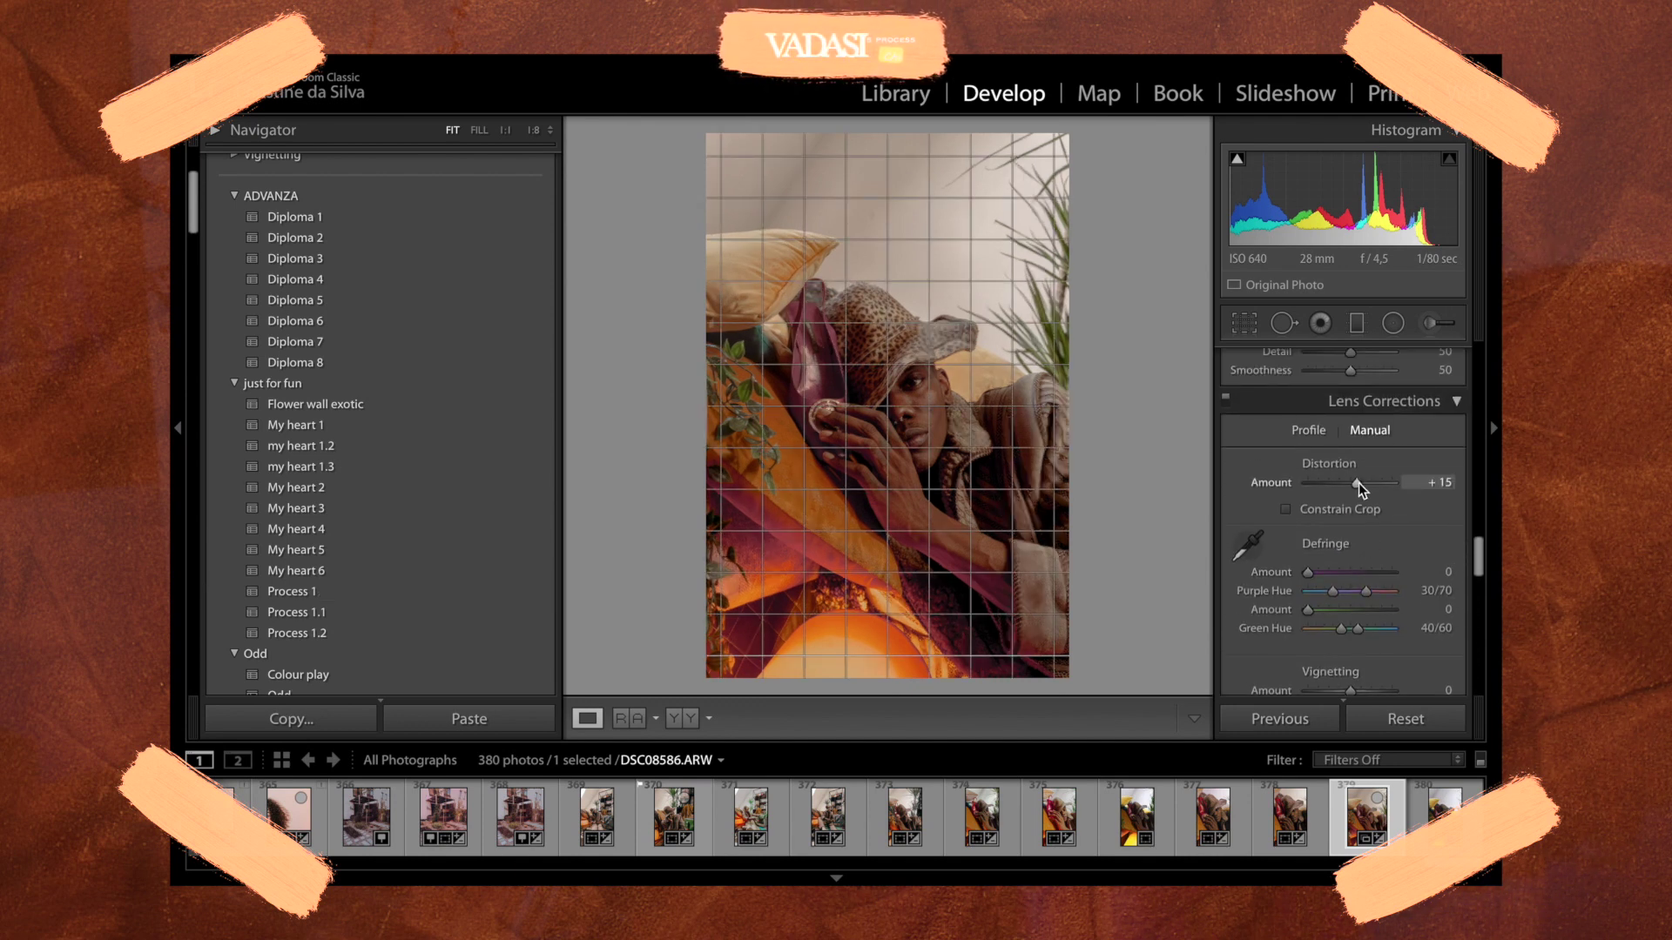
- Turn on Constrain Crop and set the manual Distortion amount to +41
left_click(1286, 510)
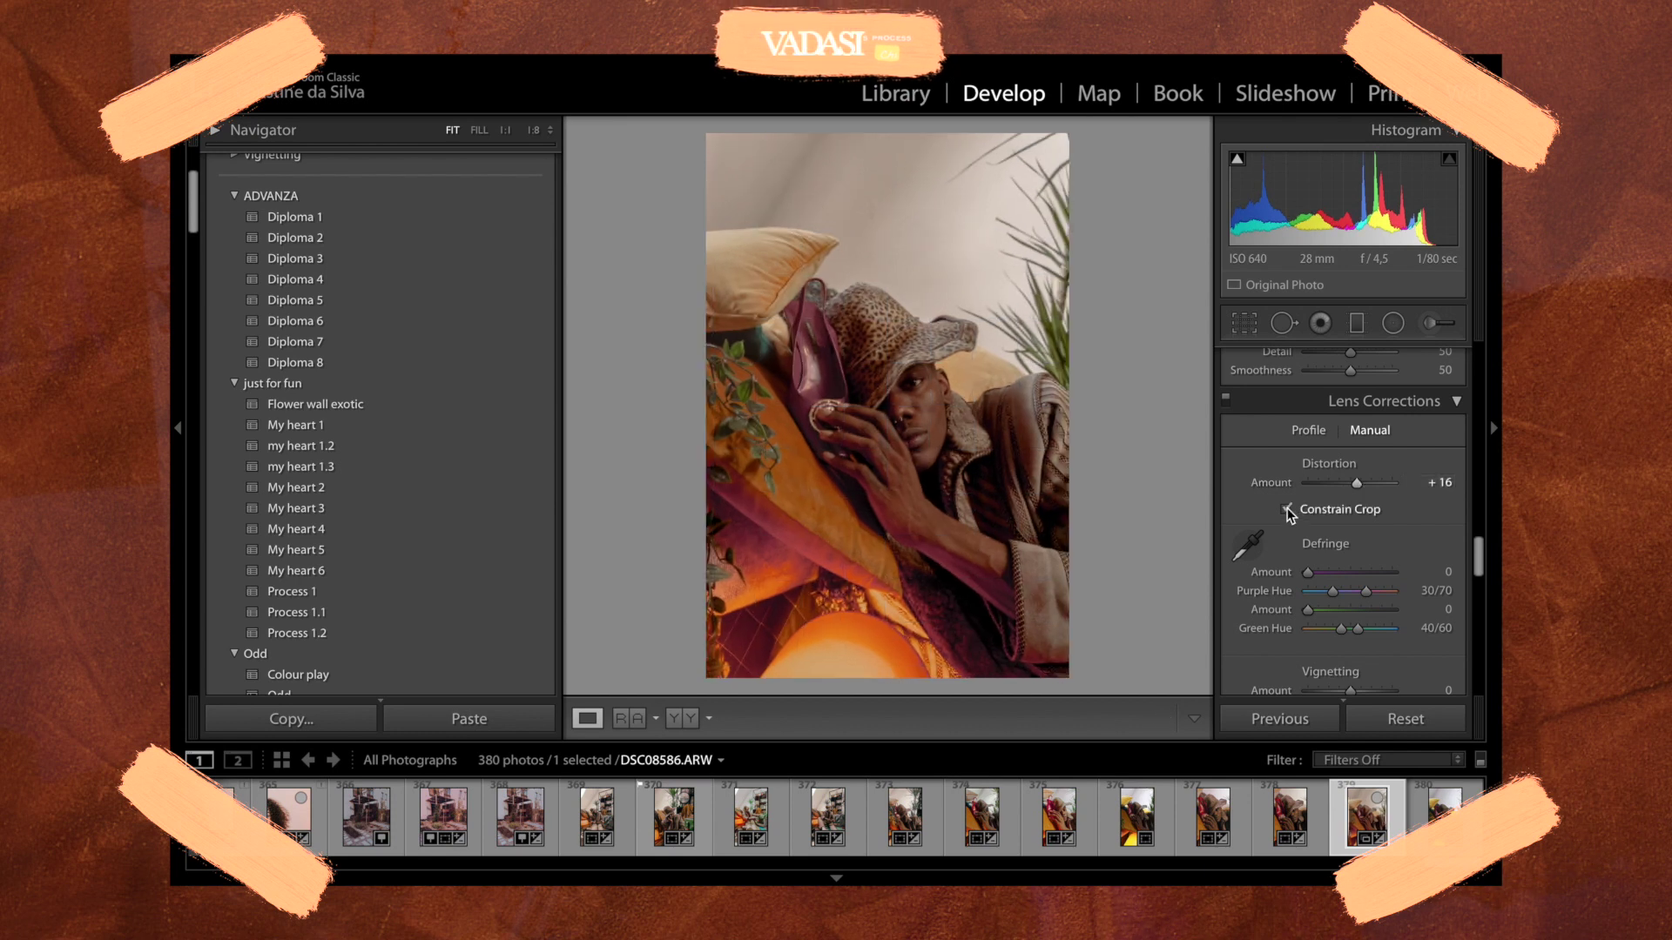
left_click(1349, 484)
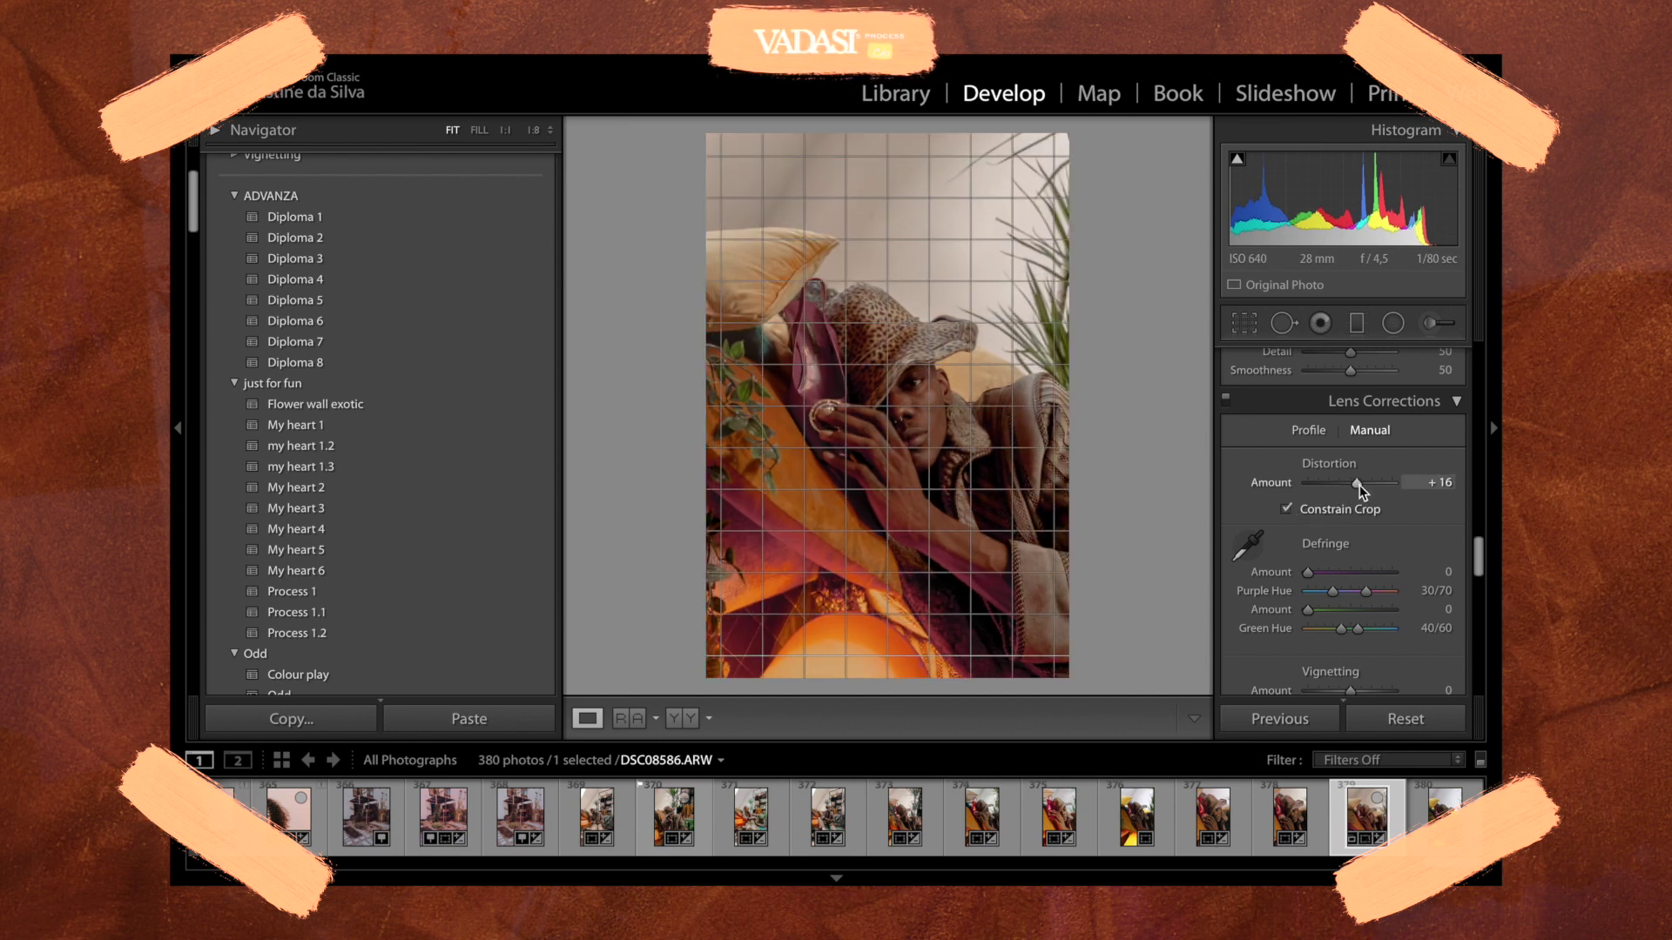
left_click_drag(1362, 485, 1371, 485)
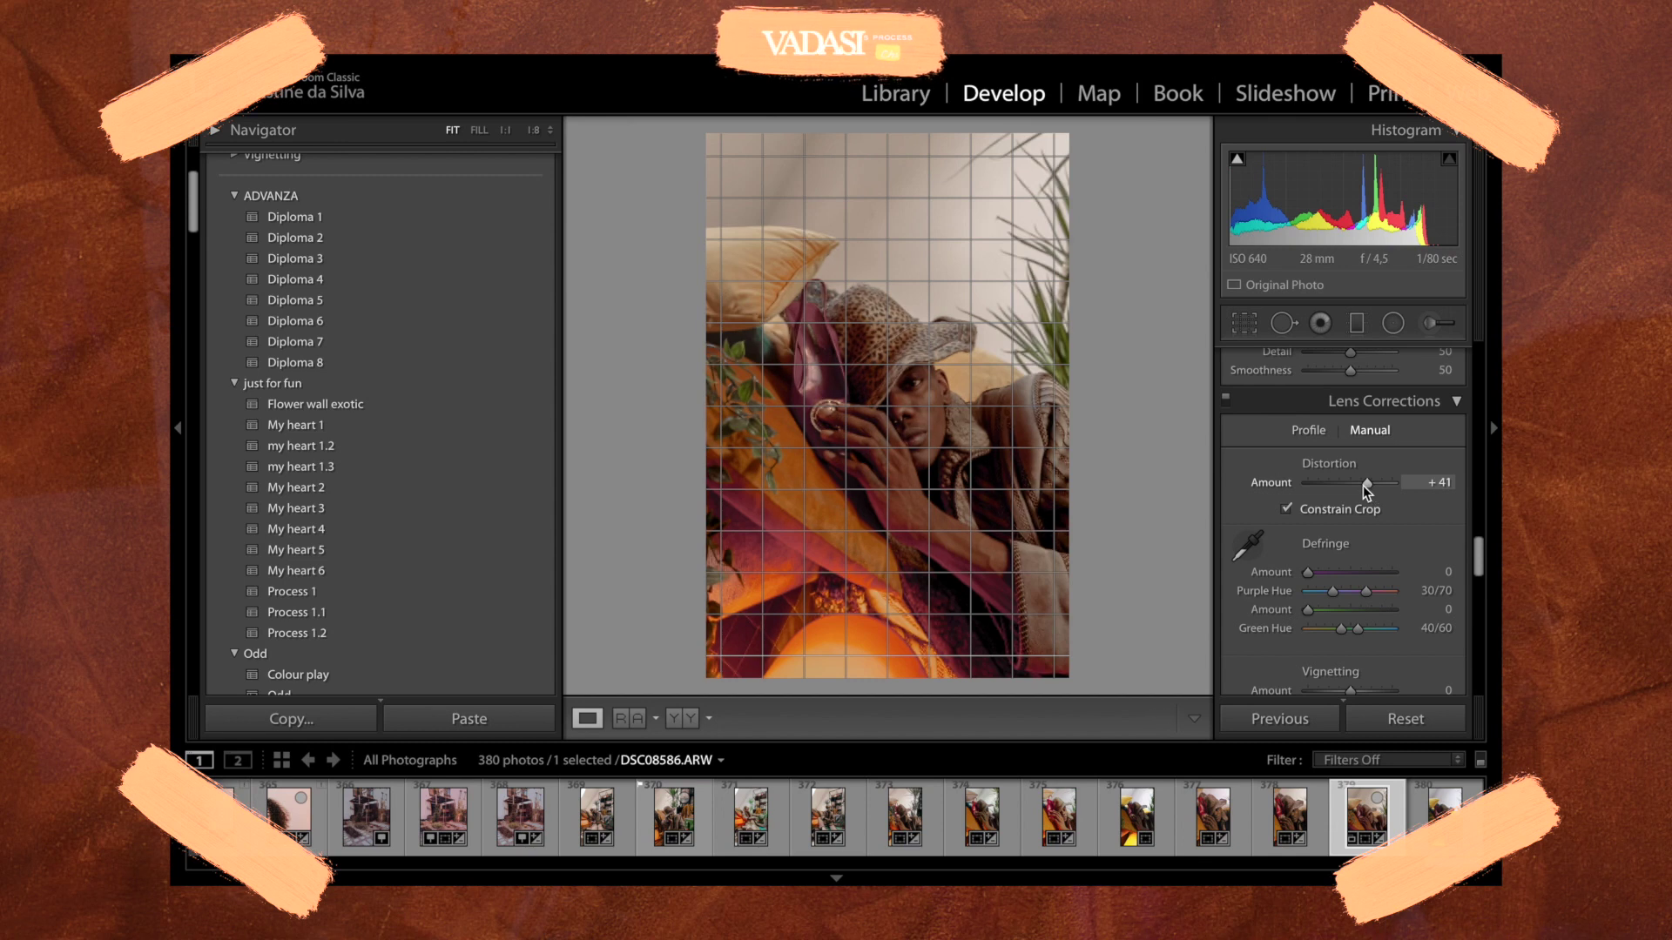
mouse_move(1371, 485)
left_mouse_down()
mouse_move(1351, 483)
mouse_move(1373, 487)
left_mouse_up()
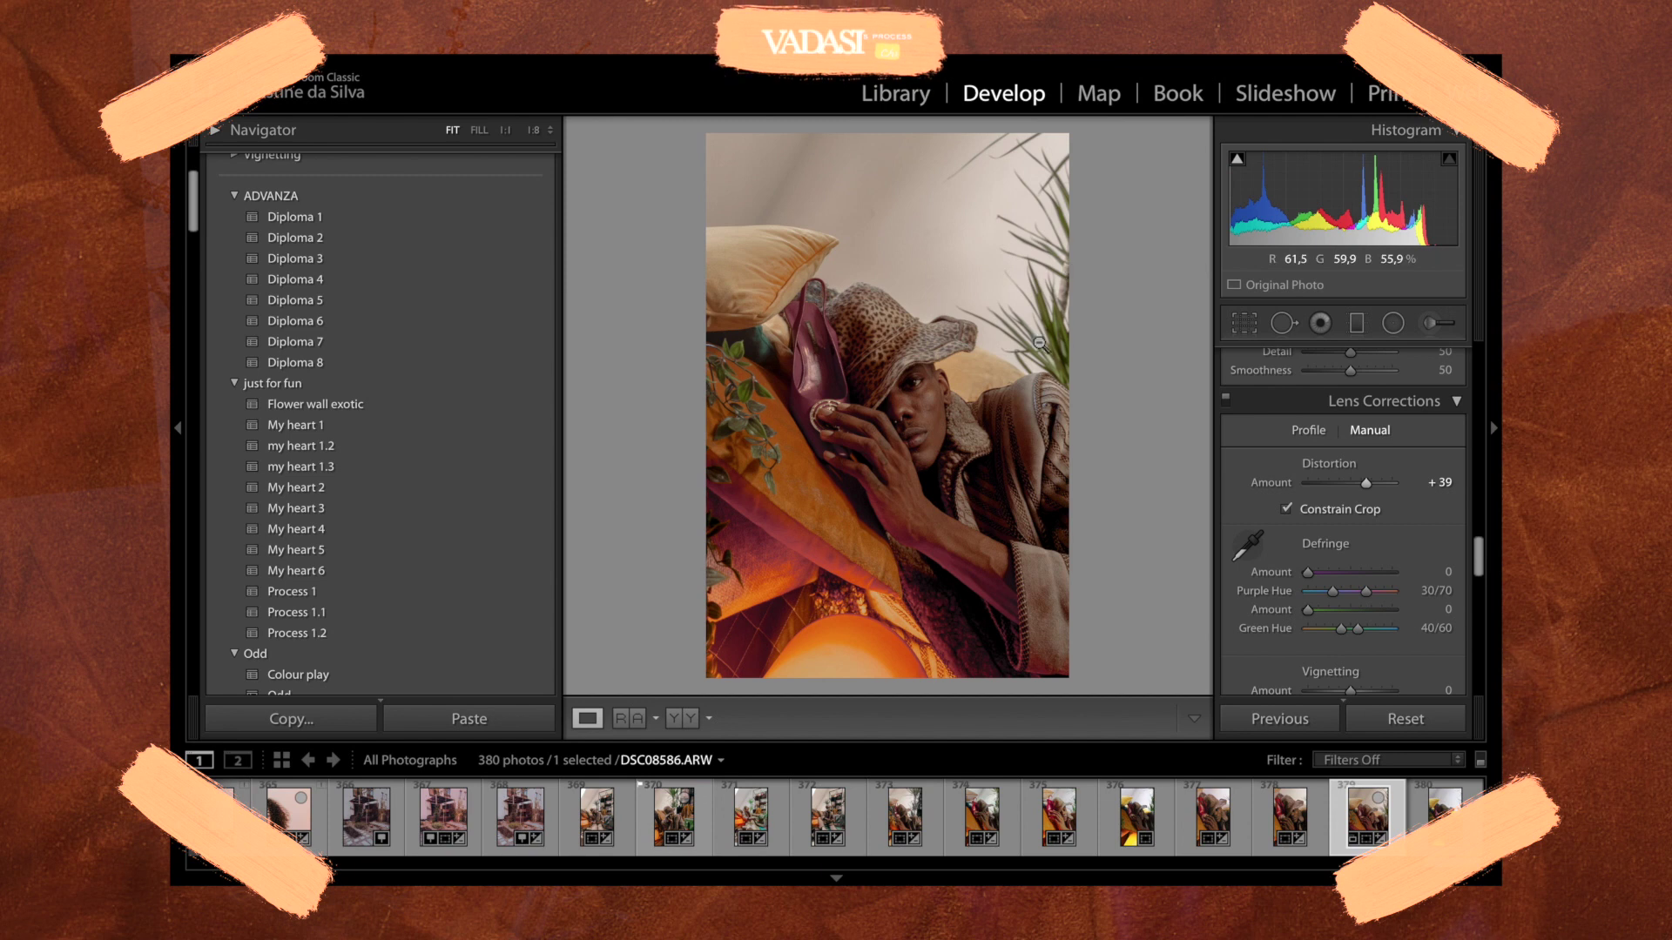
left_click_drag(1365, 483, 1367, 480)
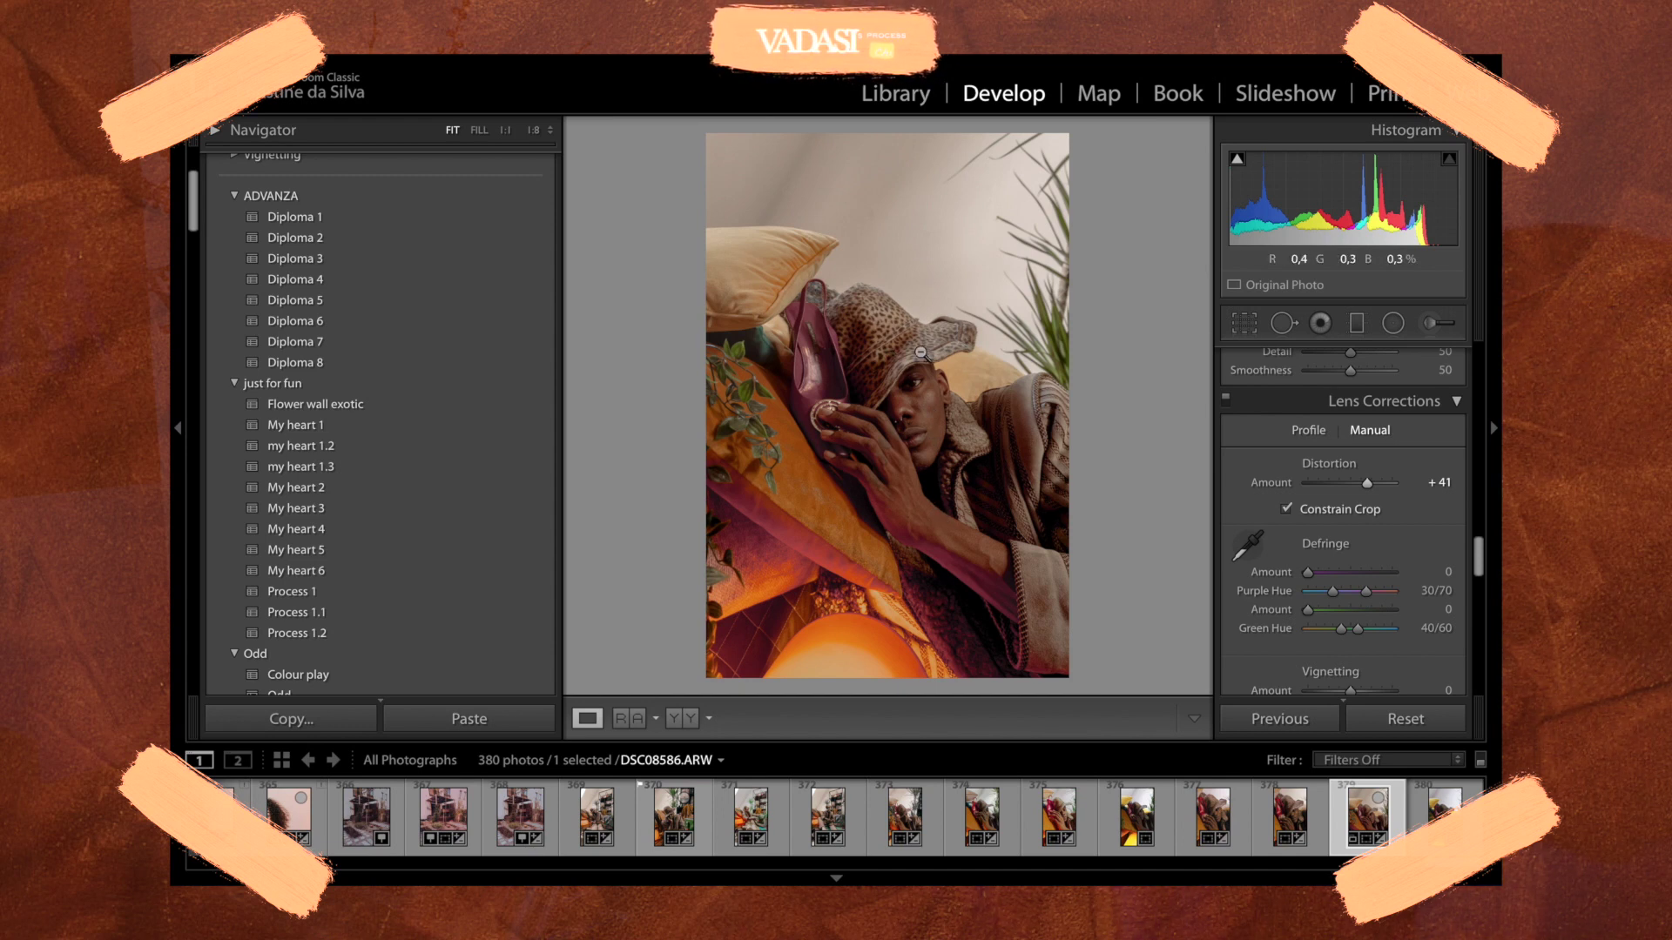
- Try Distortion amounts of +100 and +10, and switch Constrain Crop off and on again
left_click_drag(1367, 483, 1407, 489)
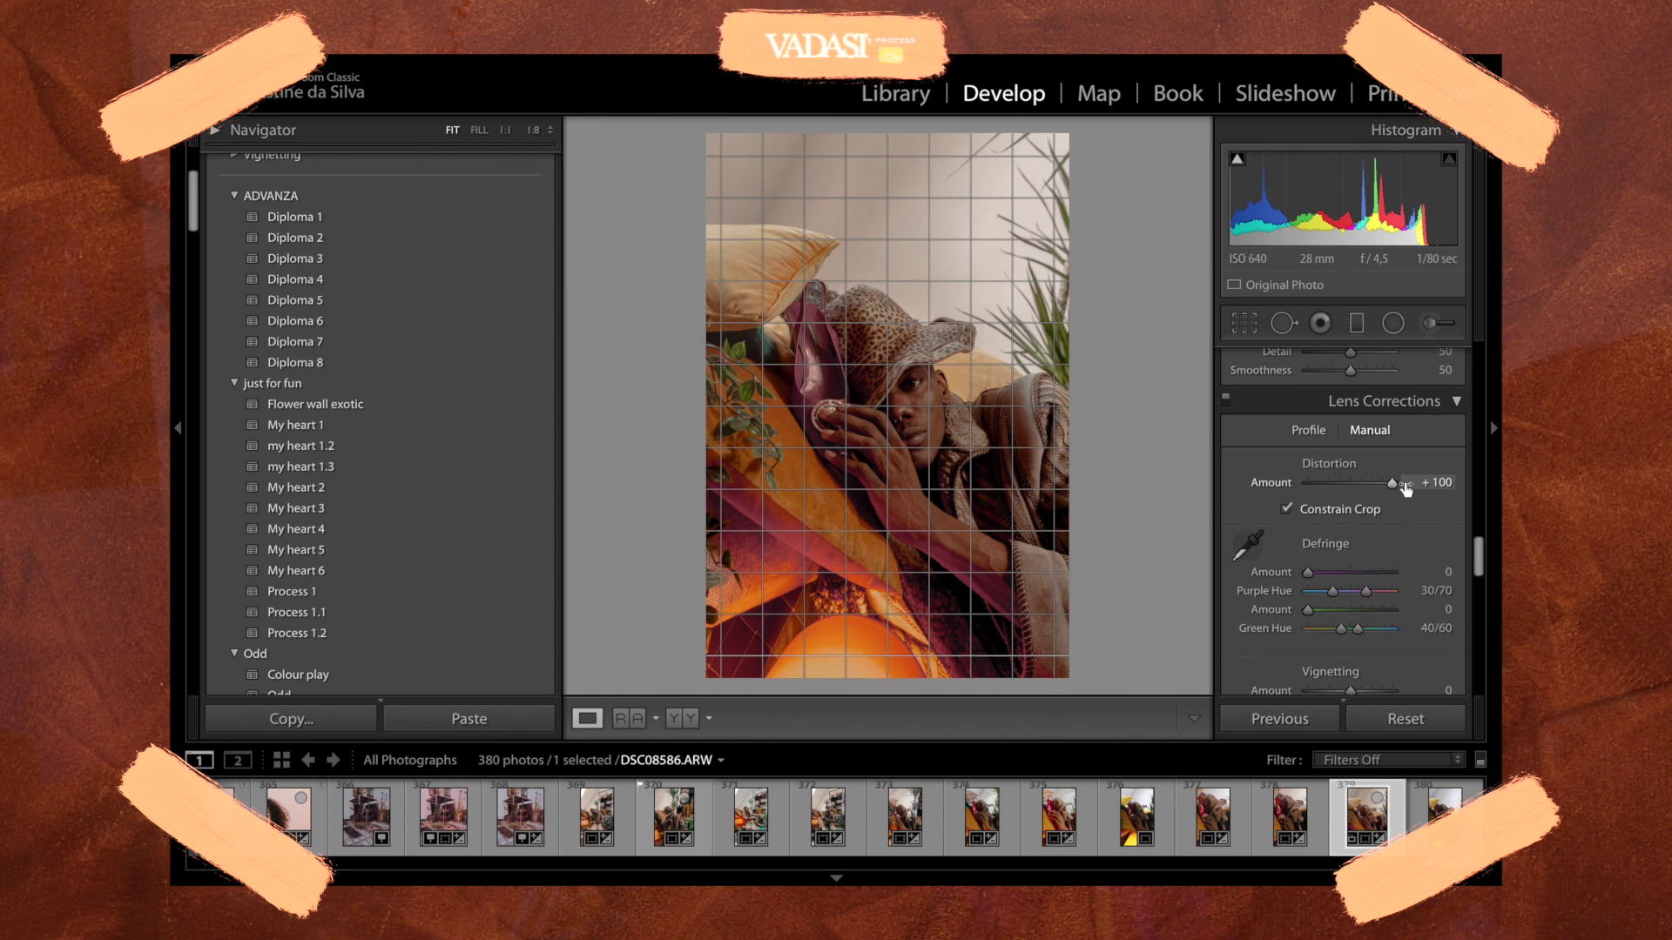
left_click_drag(1394, 484, 1357, 483)
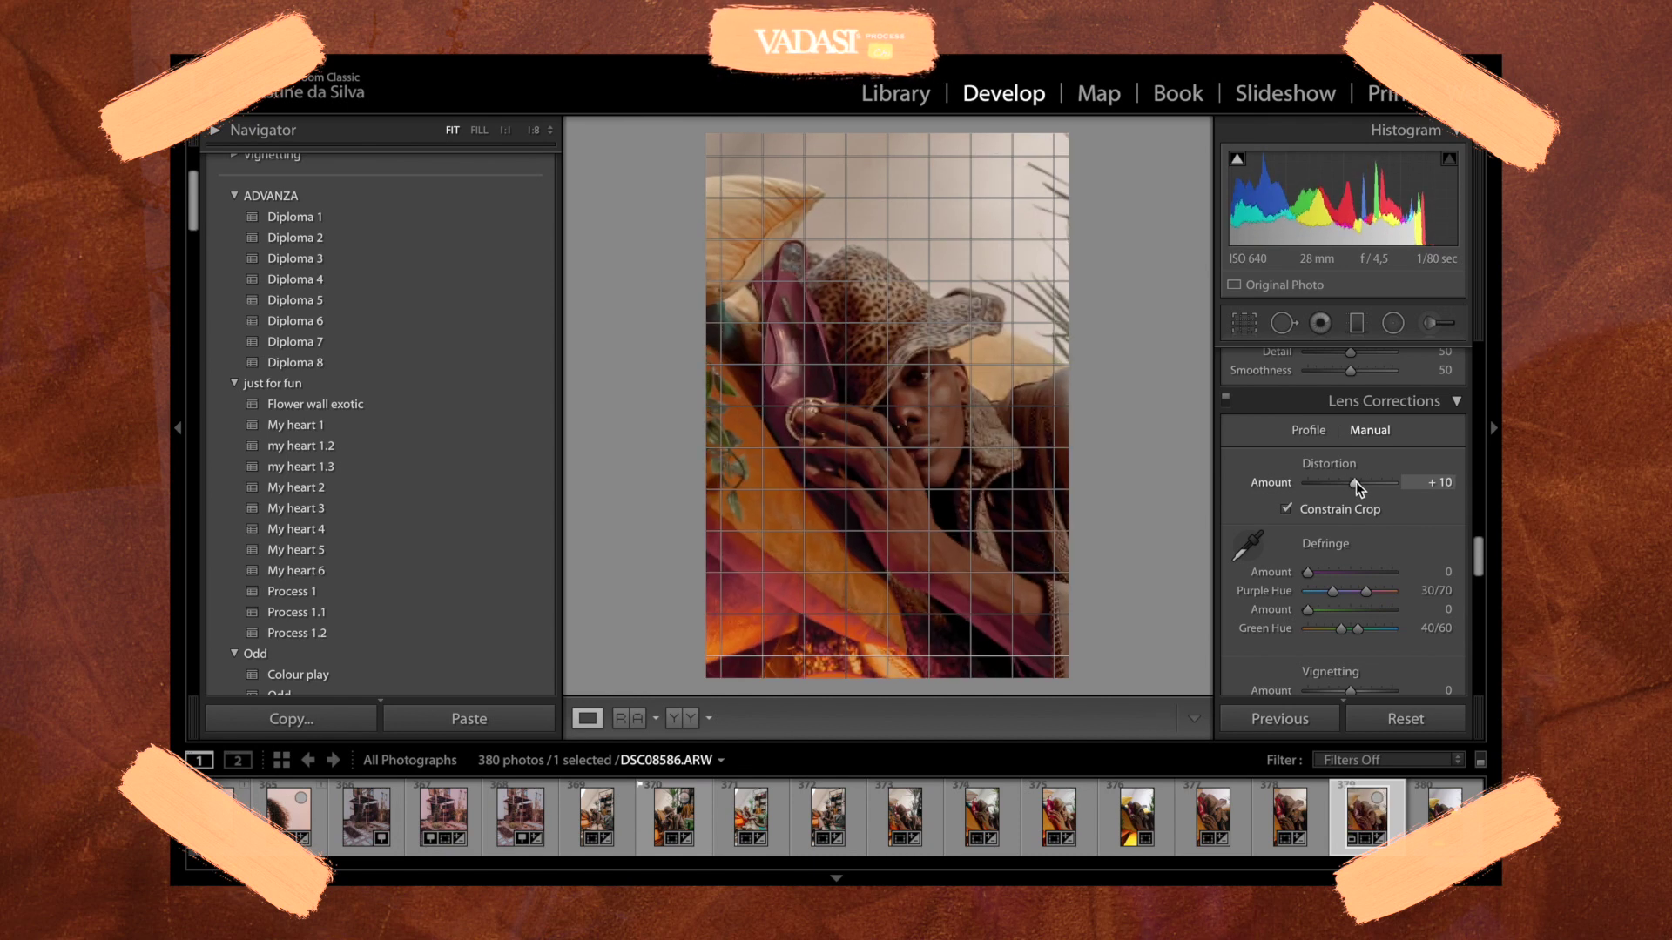
left_click(1287, 509)
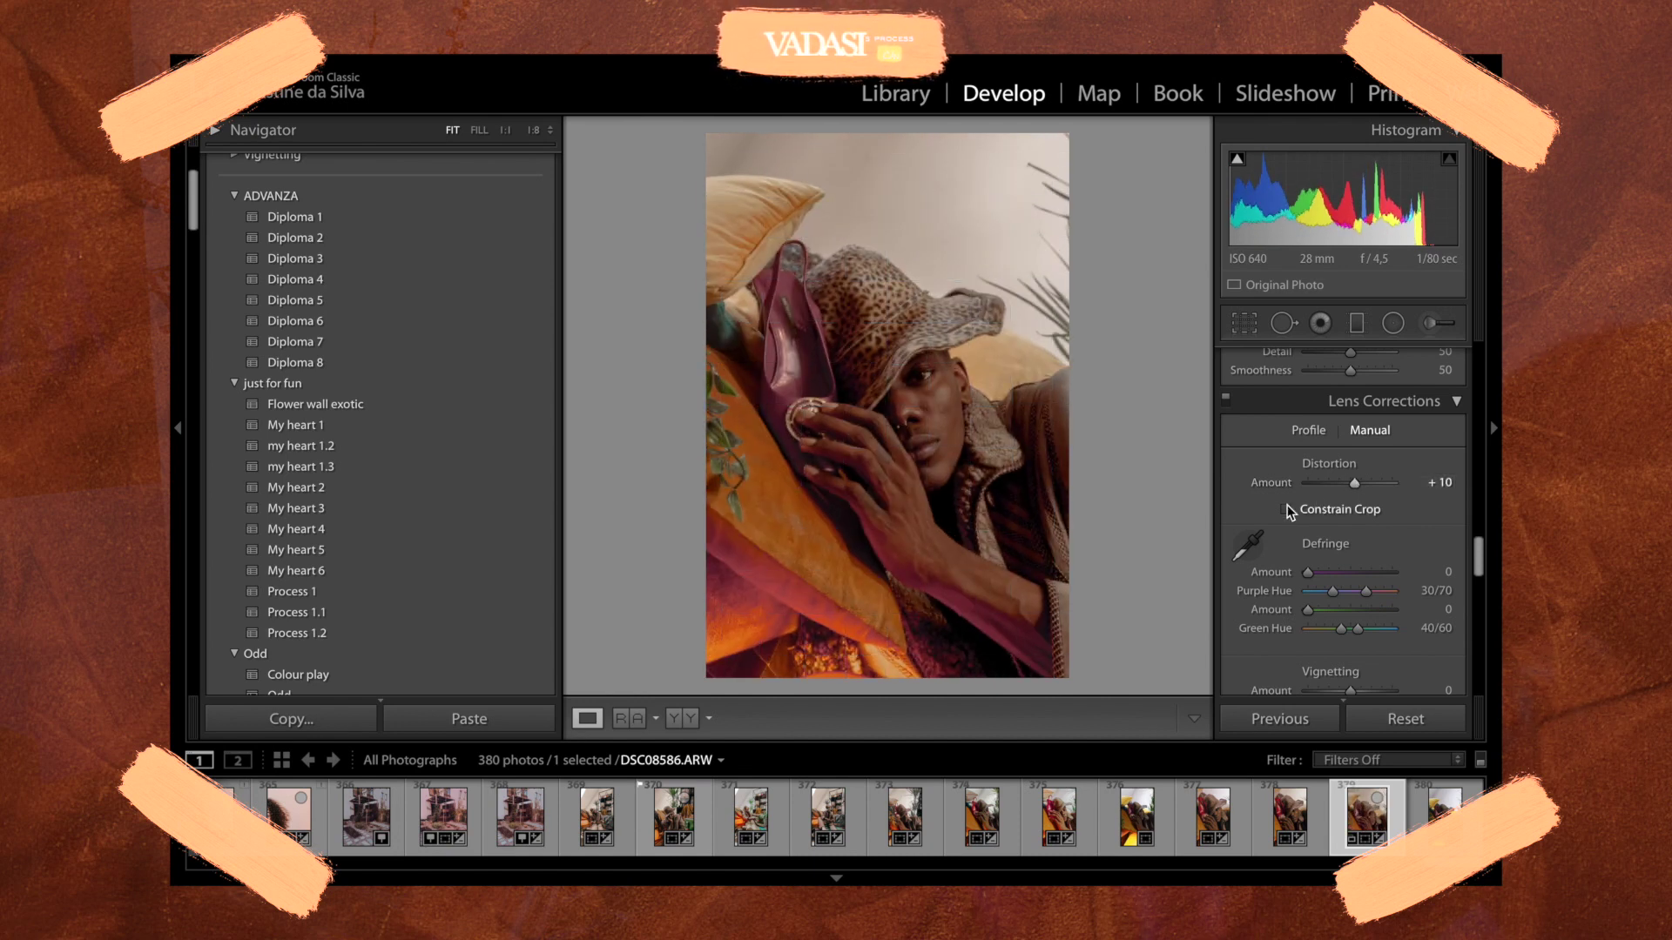
left_click(1287, 509)
- Reset the Distortion amount to 0, and set it to +69 with Constrain Crop on
mouse_move(1355, 483)
left_mouse_down()
mouse_move(1398, 491)
mouse_move(1351, 486)
left_mouse_up()
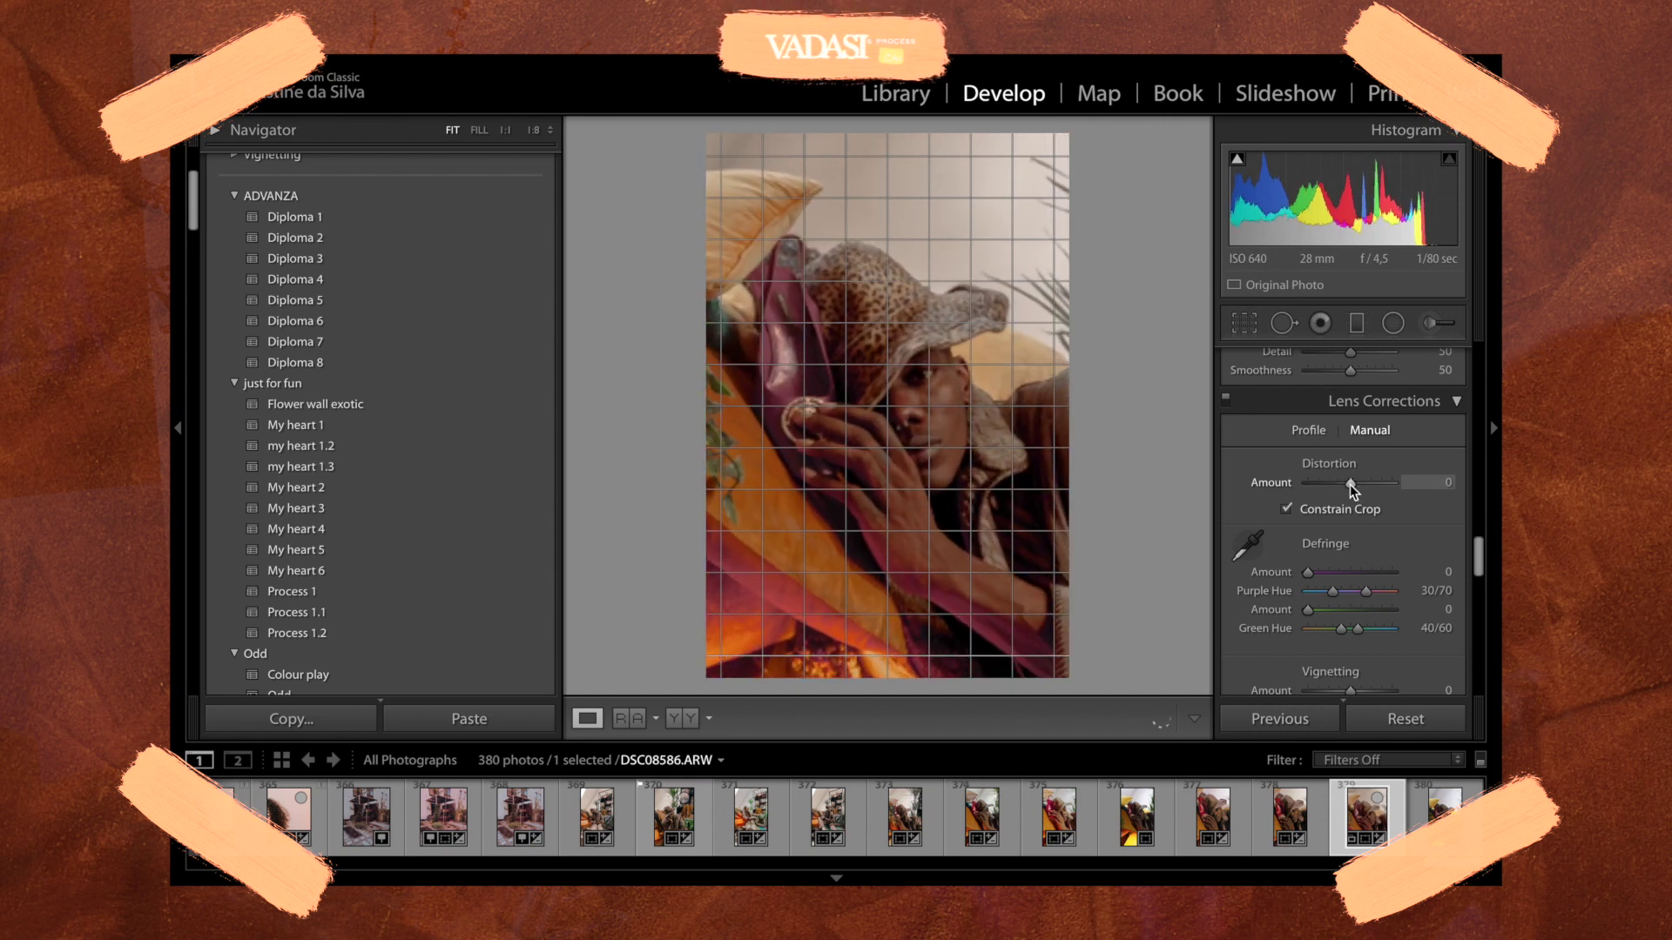
left_click_drag(1350, 484, 1381, 488)
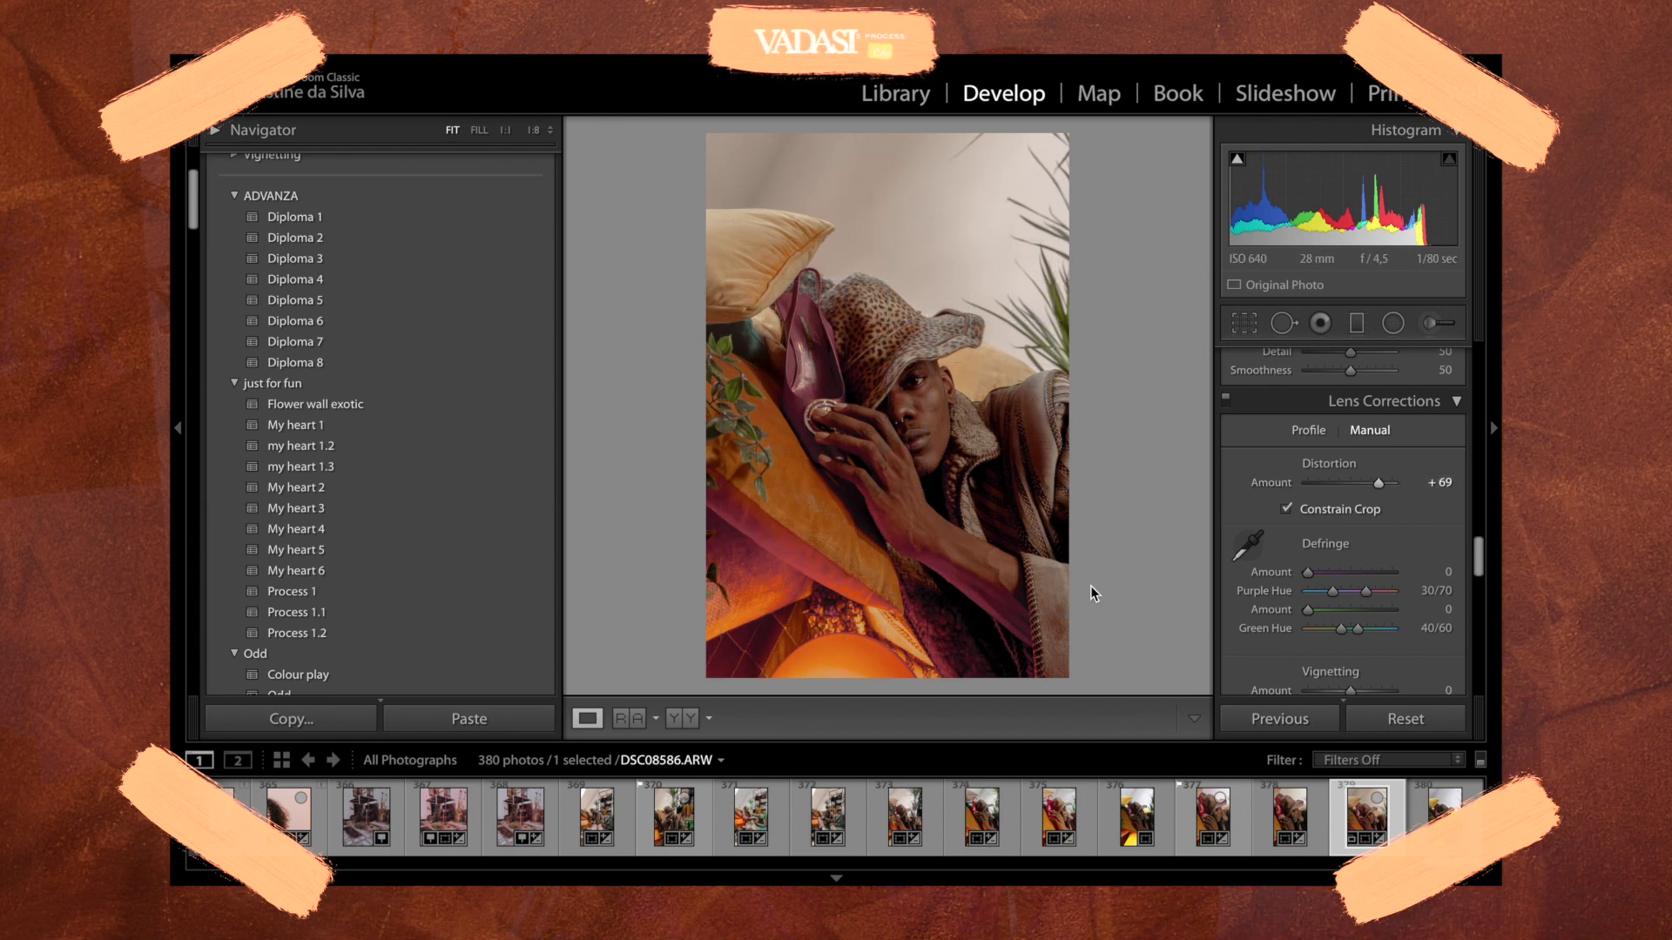
left_click(320, 643)
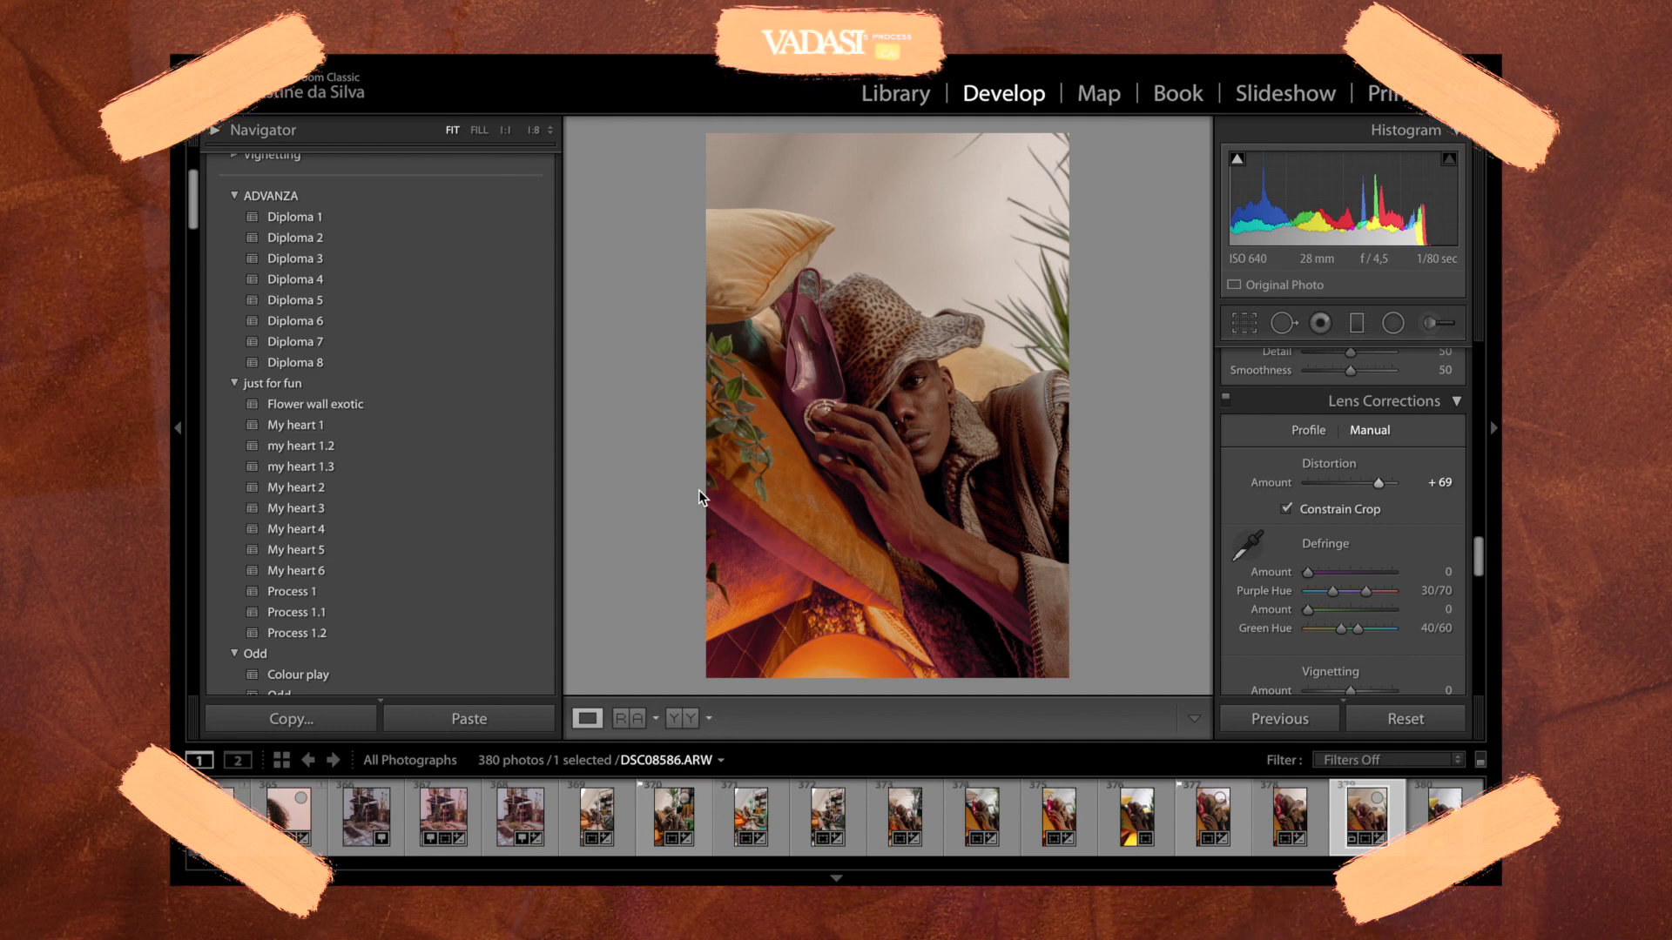
- Compare the edited DSC08586.ARW with the other portraits of the same shoot in the filmstrip, from DSC08577.ARW up to the unedited-looking JPG
left_click(1285, 823)
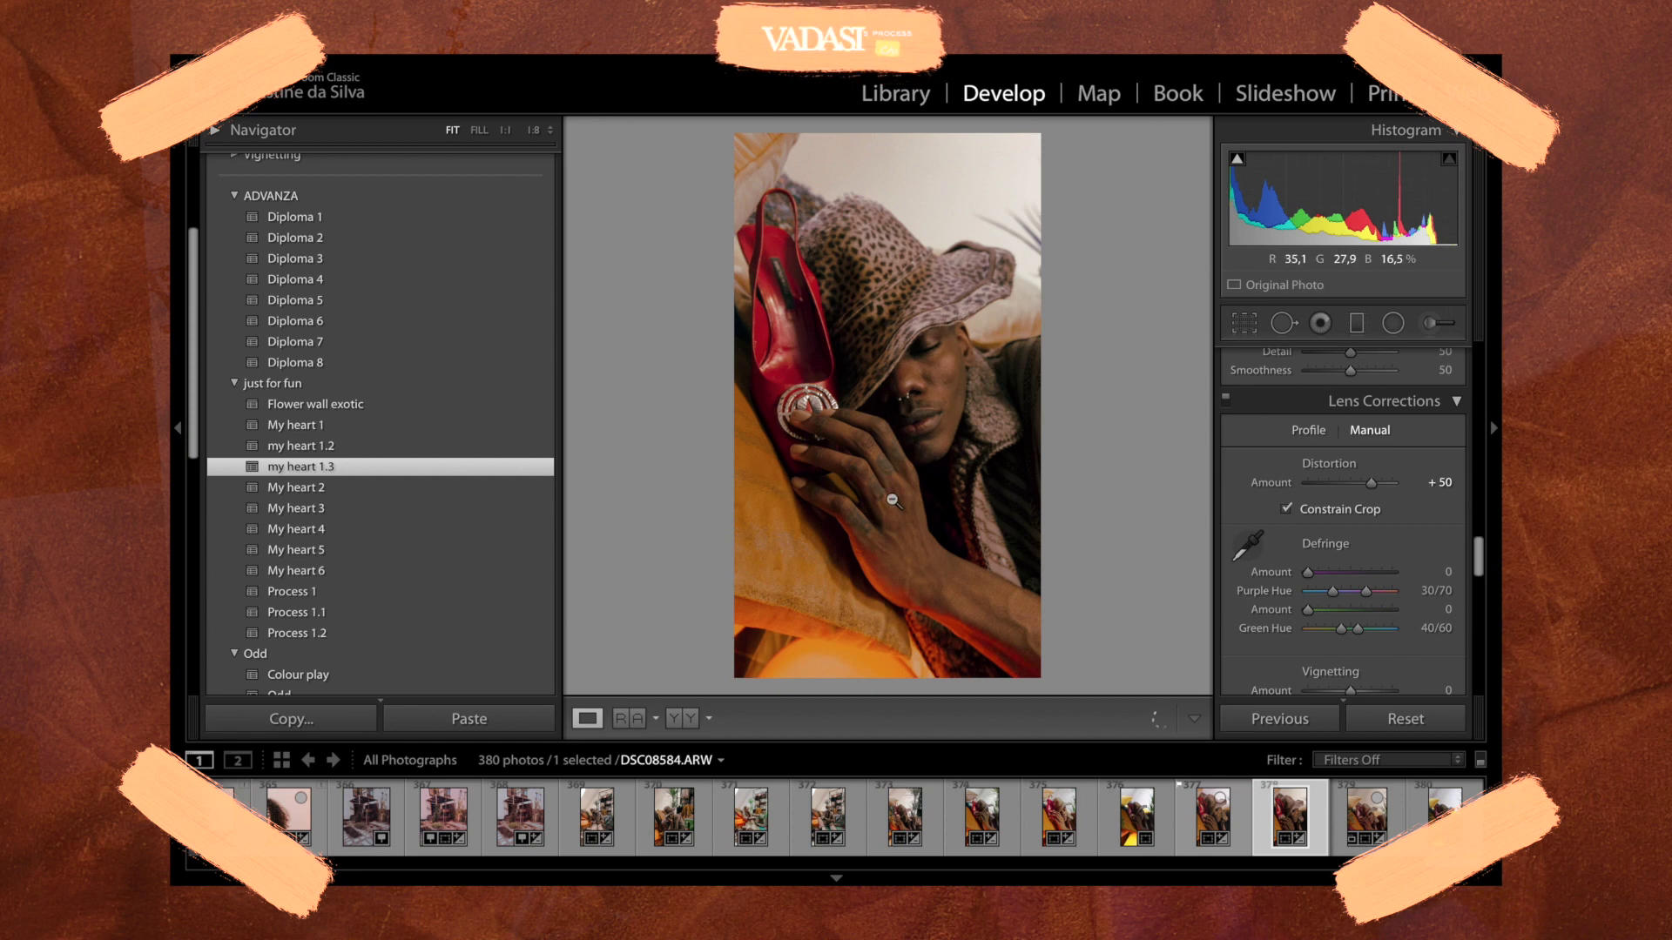
left_click(1342, 829)
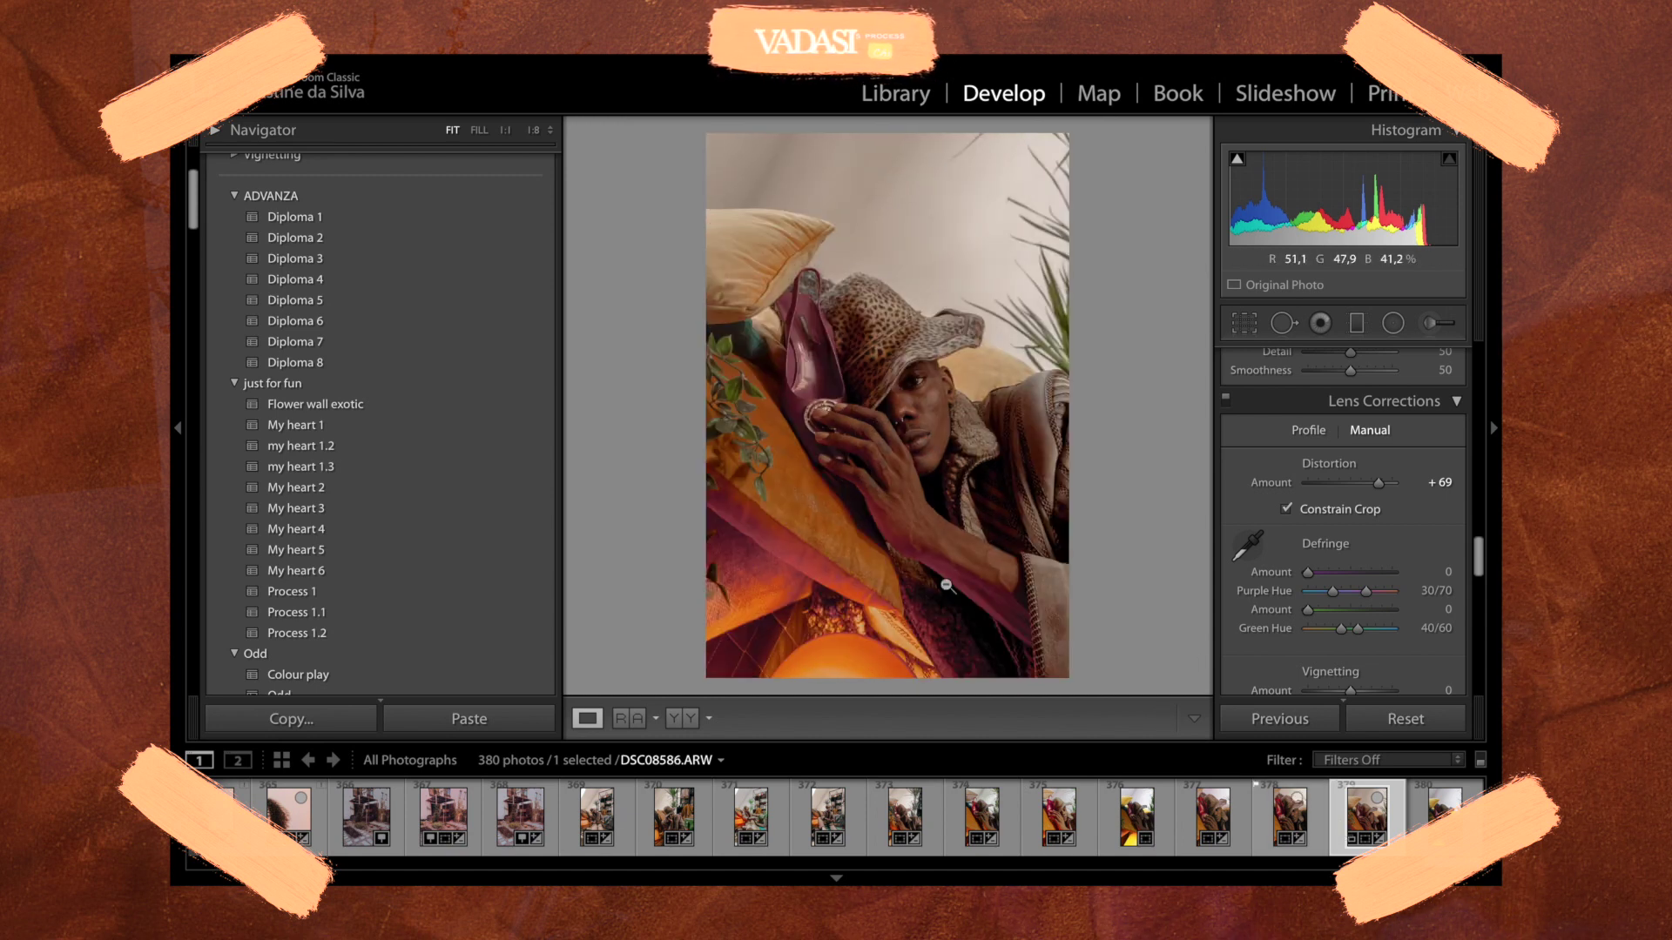
left_click(871, 838)
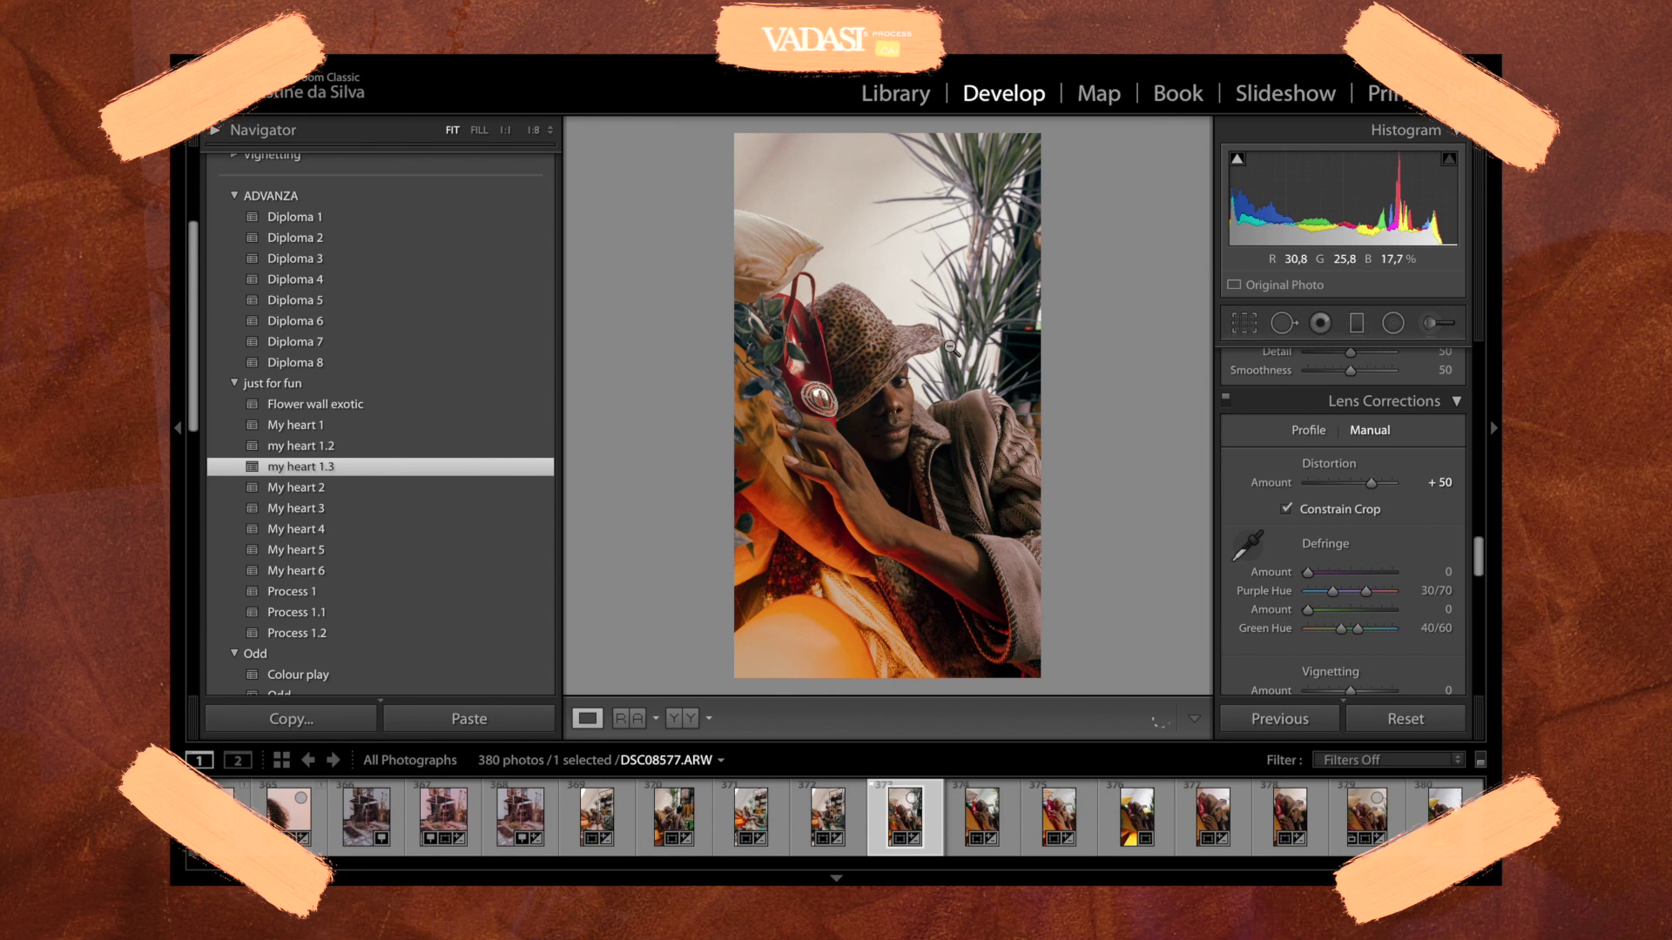
left_click(974, 817)
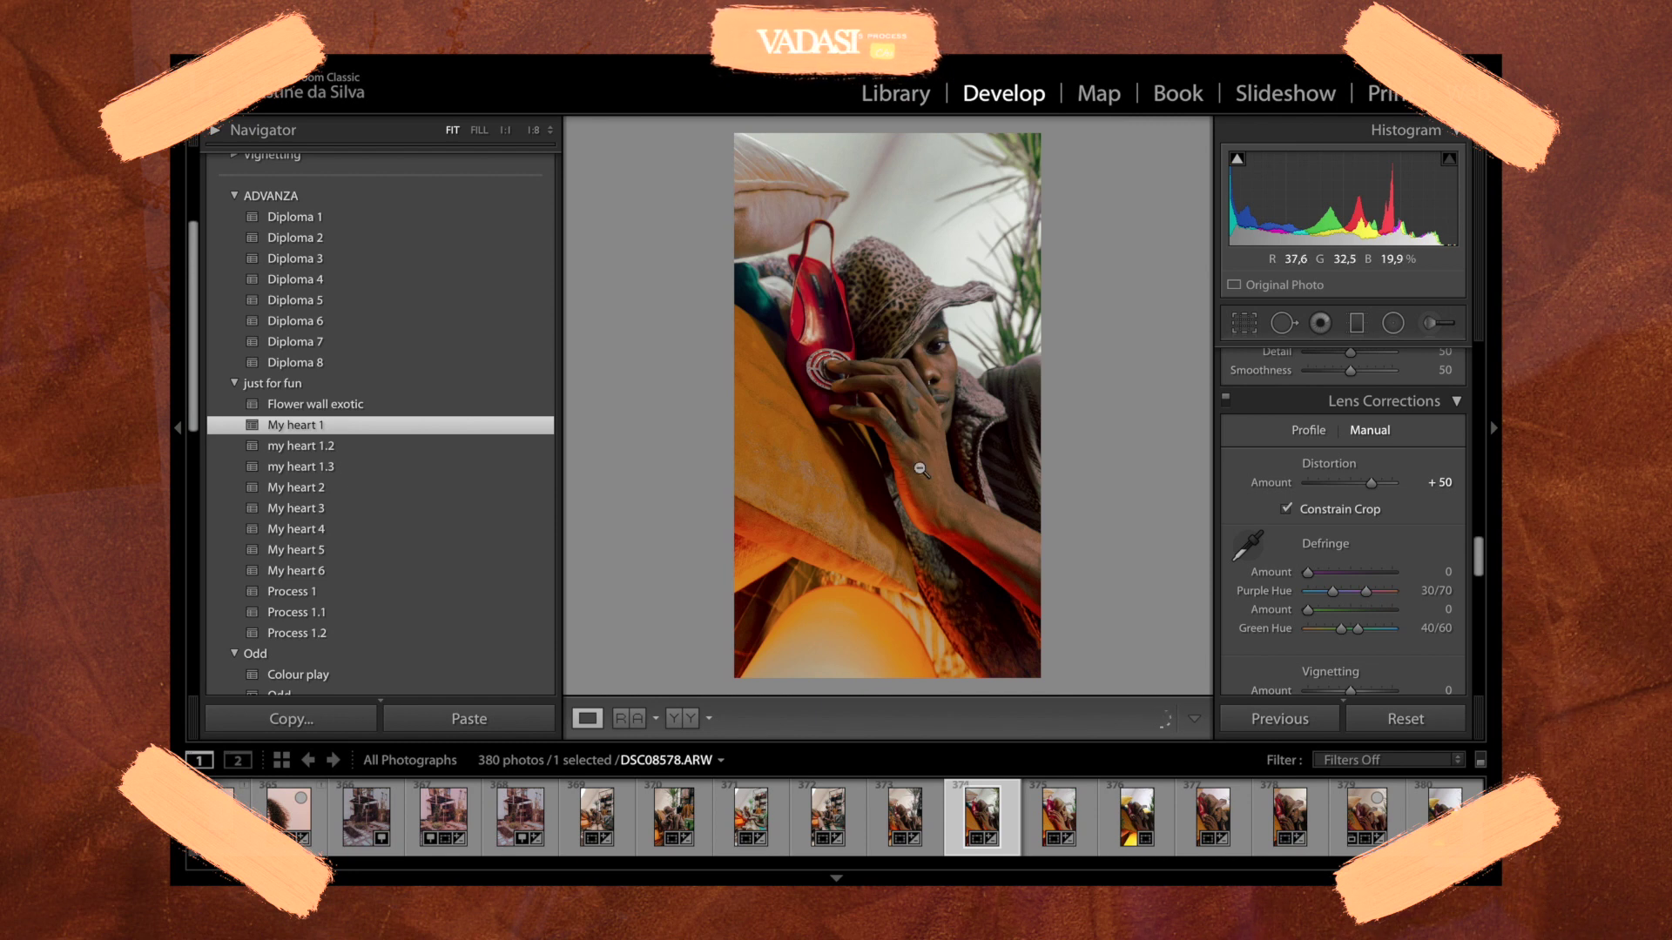
left_click(1037, 834)
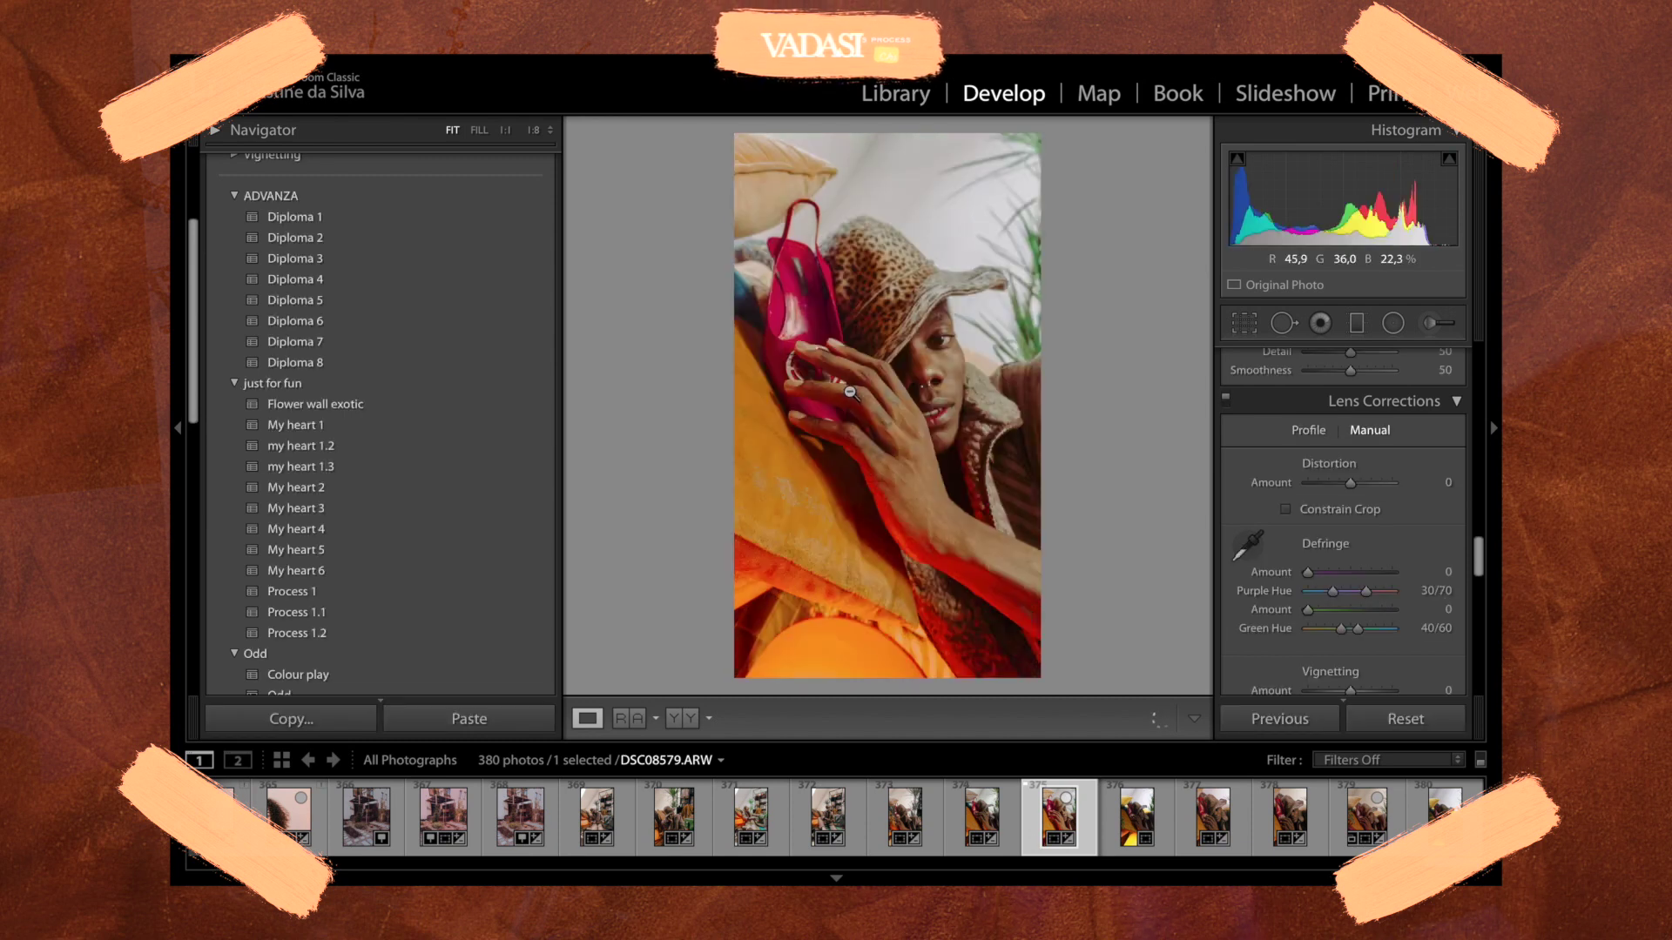
left_click(1133, 827)
left_click(1209, 824)
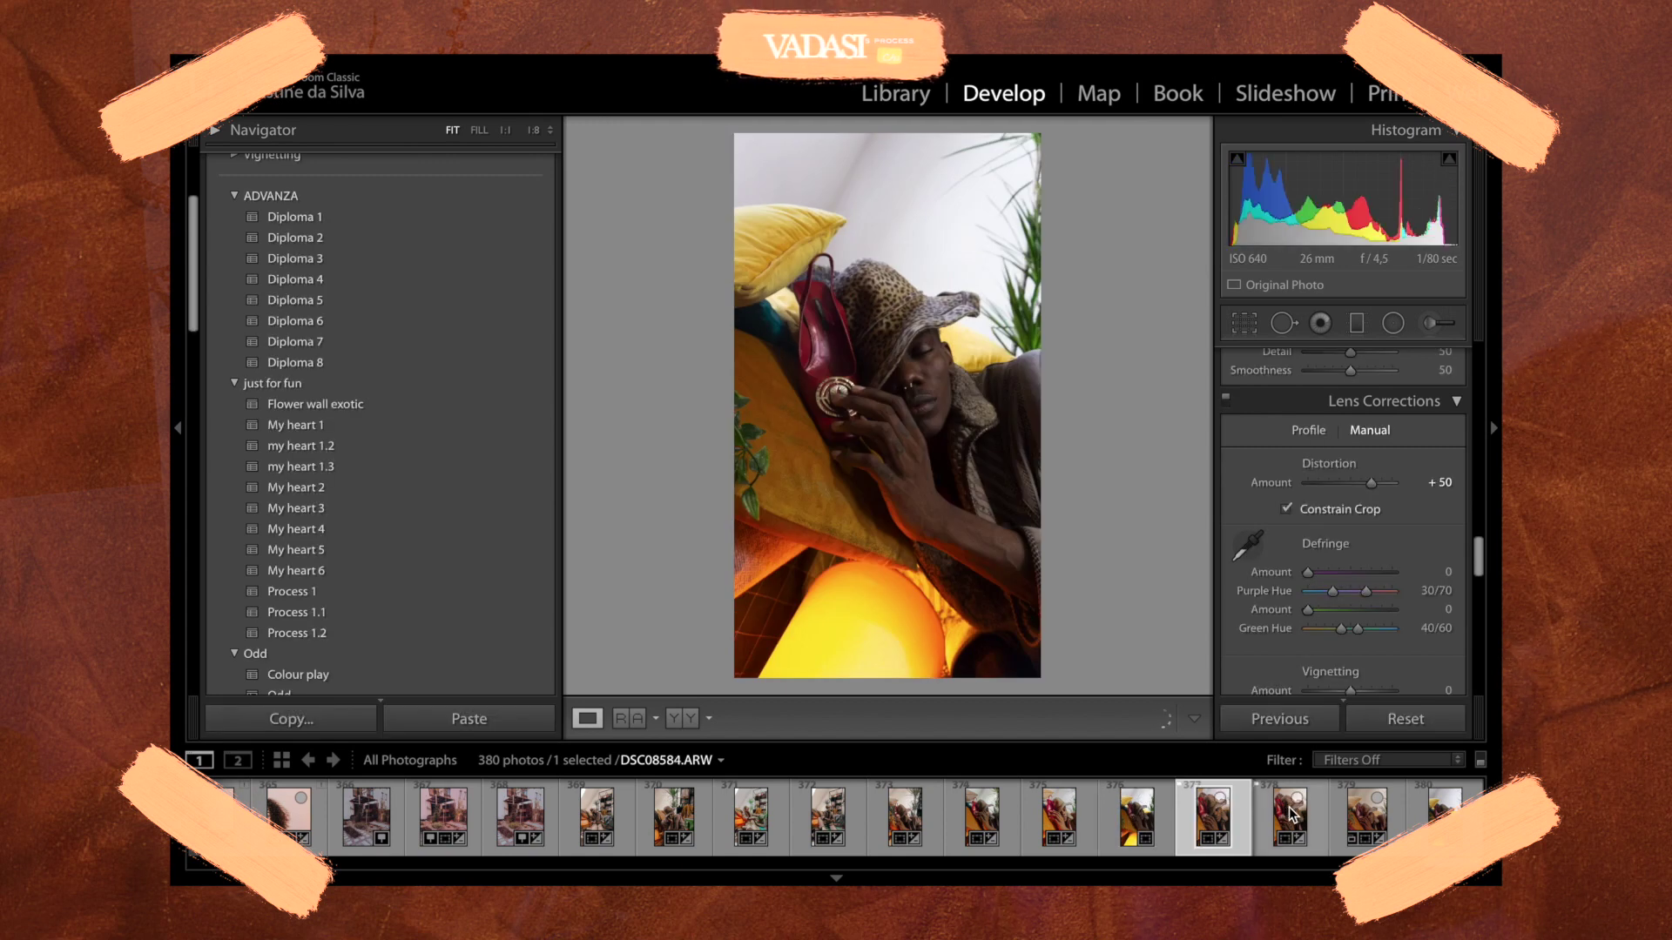
left_click(1360, 823)
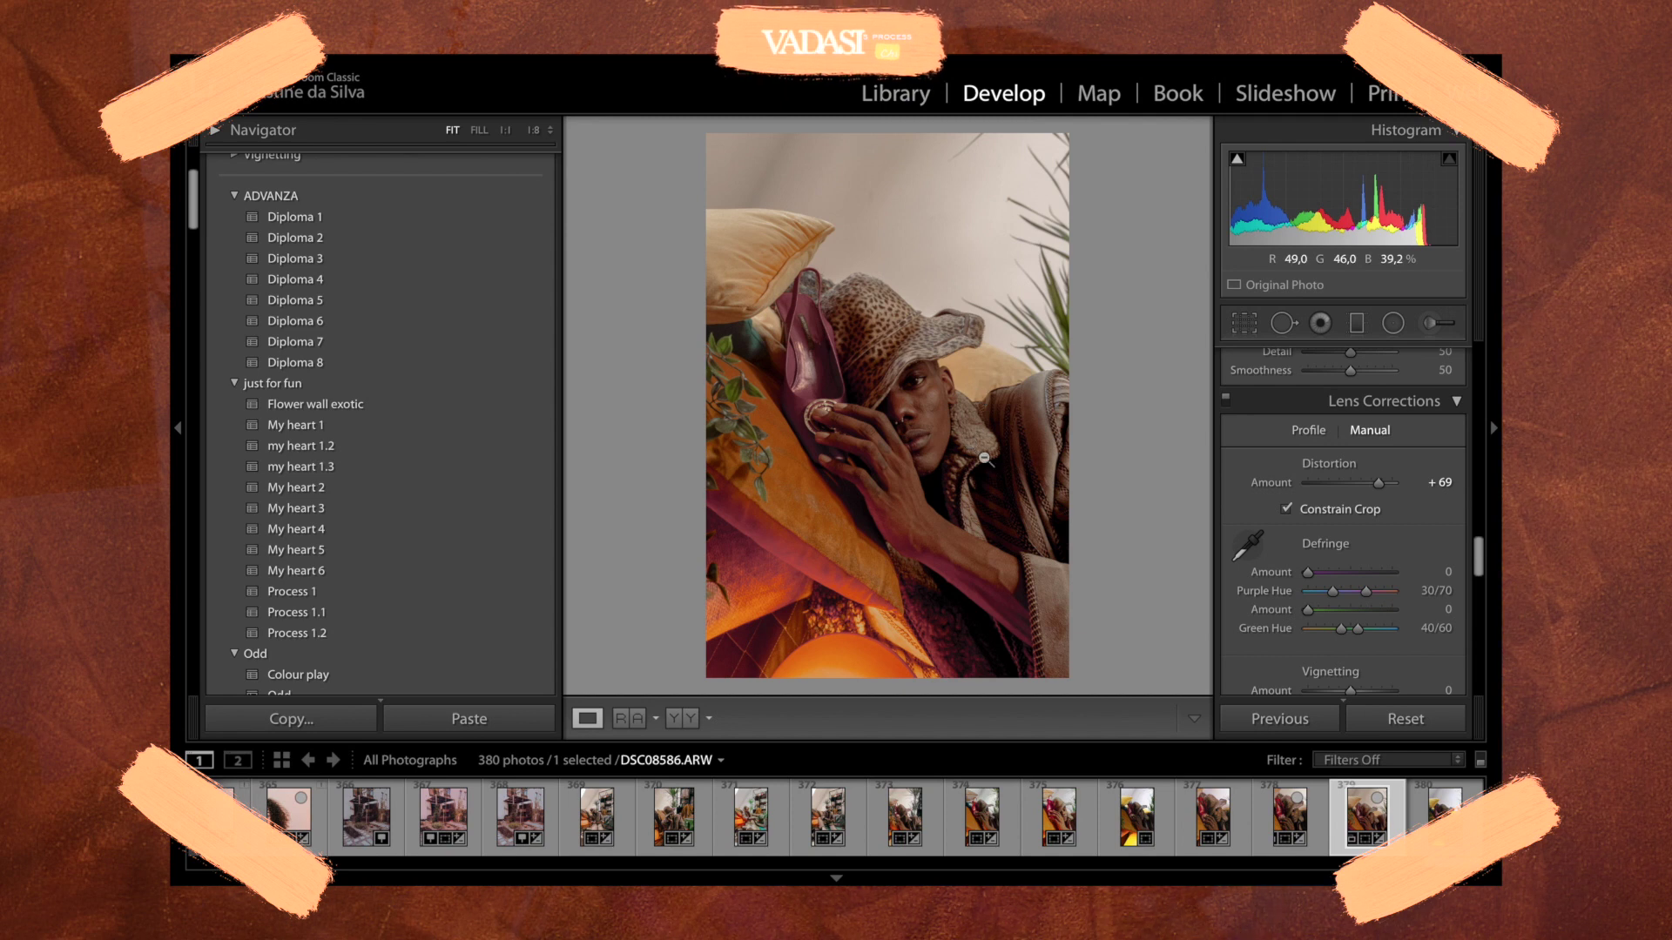
left_click(1420, 814)
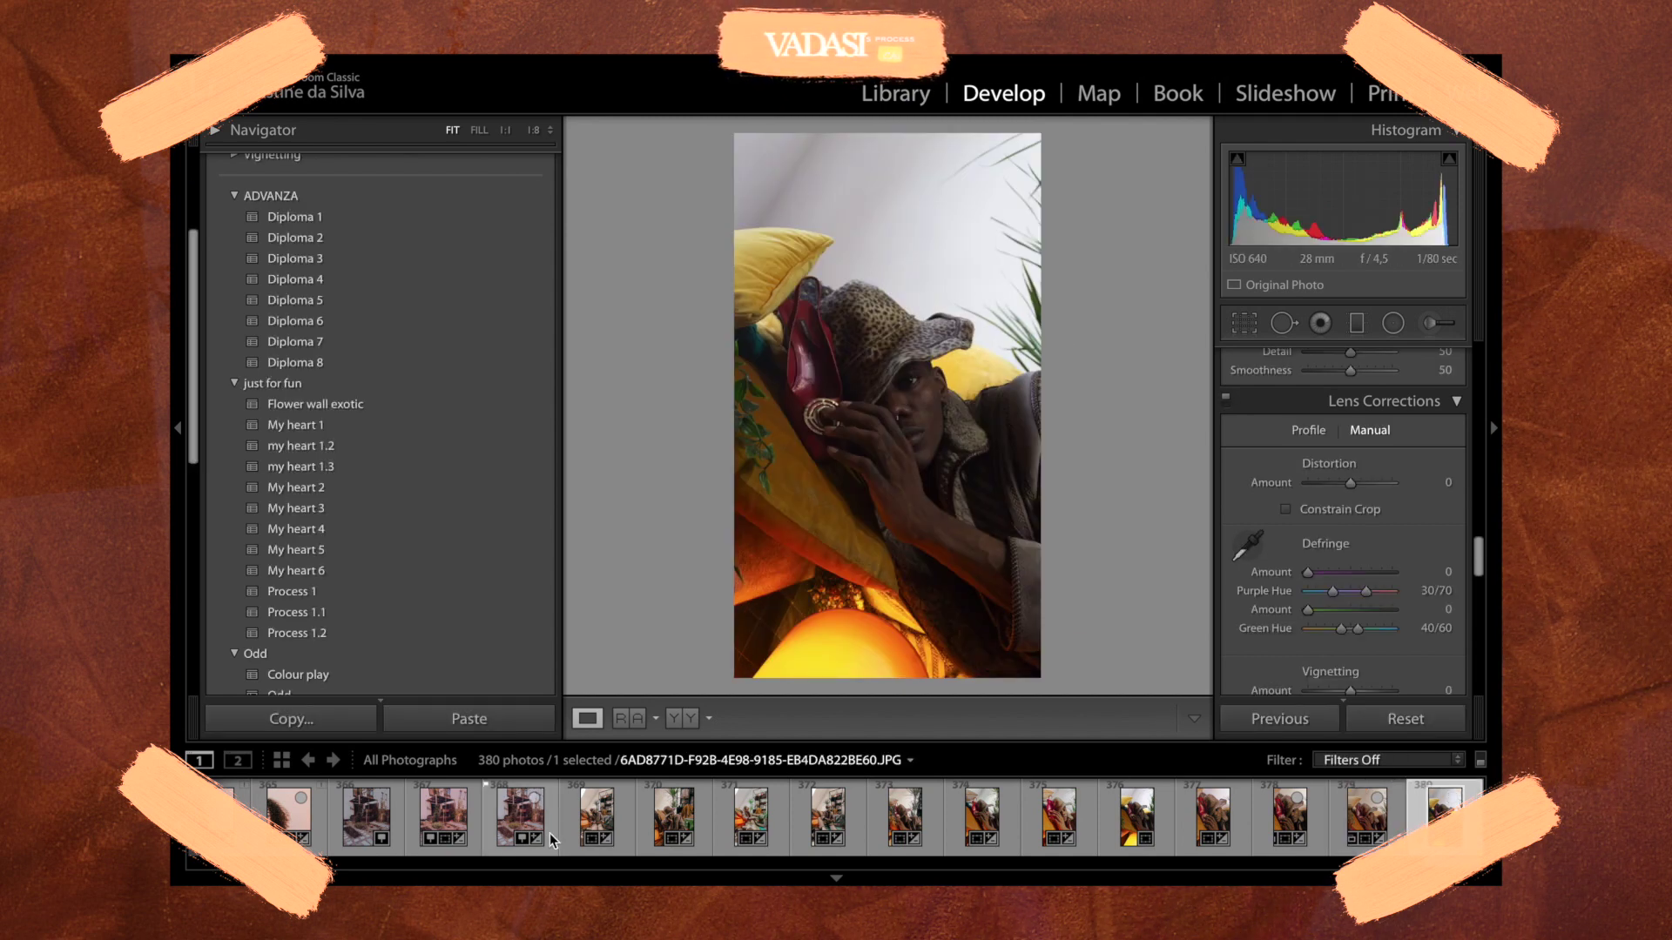
- Open the full-body photo DSC08559.ARW and try the Process 1, Process 1.1 and Process 1.2 presets on it
left_click(583, 820)
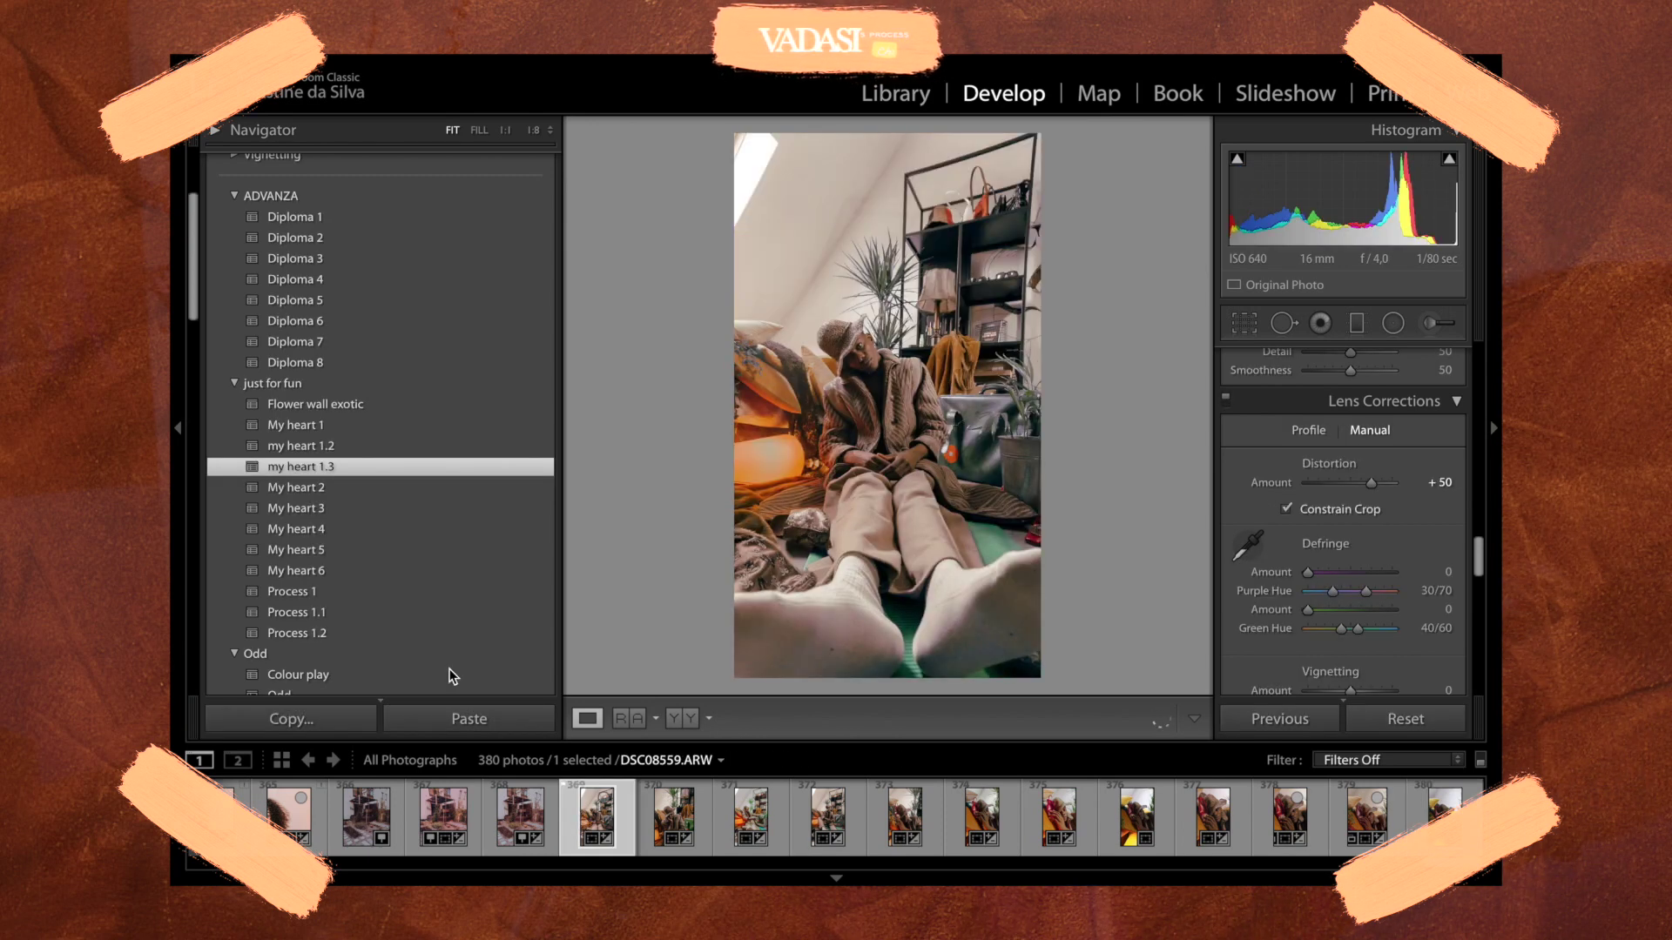
left_click(359, 592)
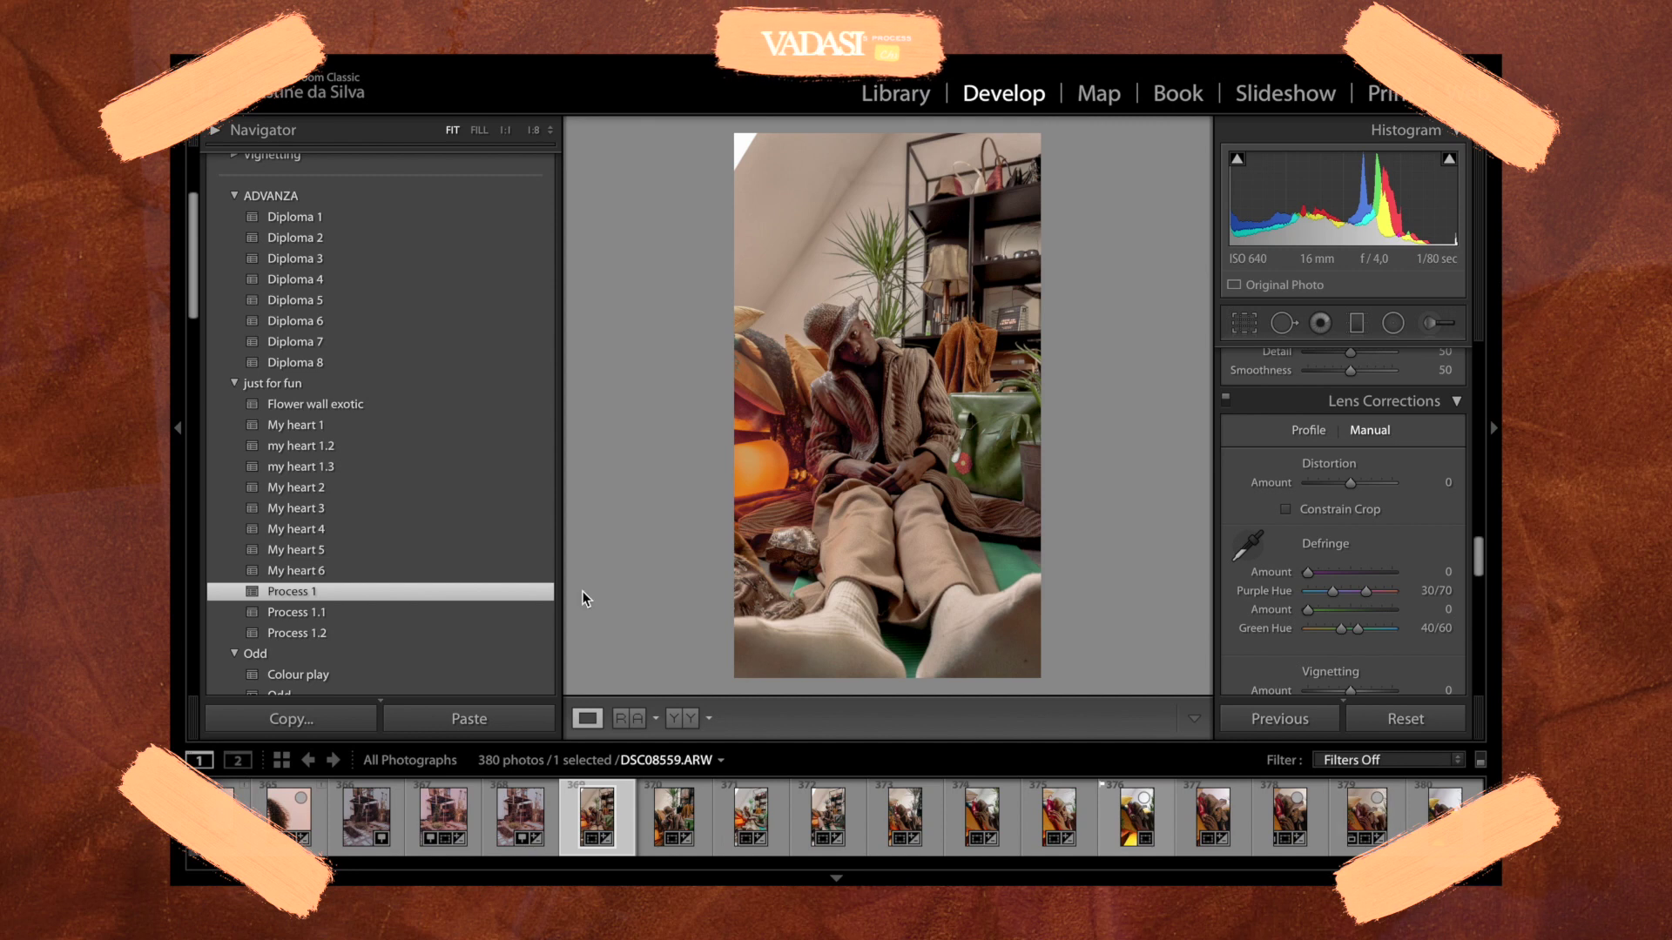
left_click(337, 614)
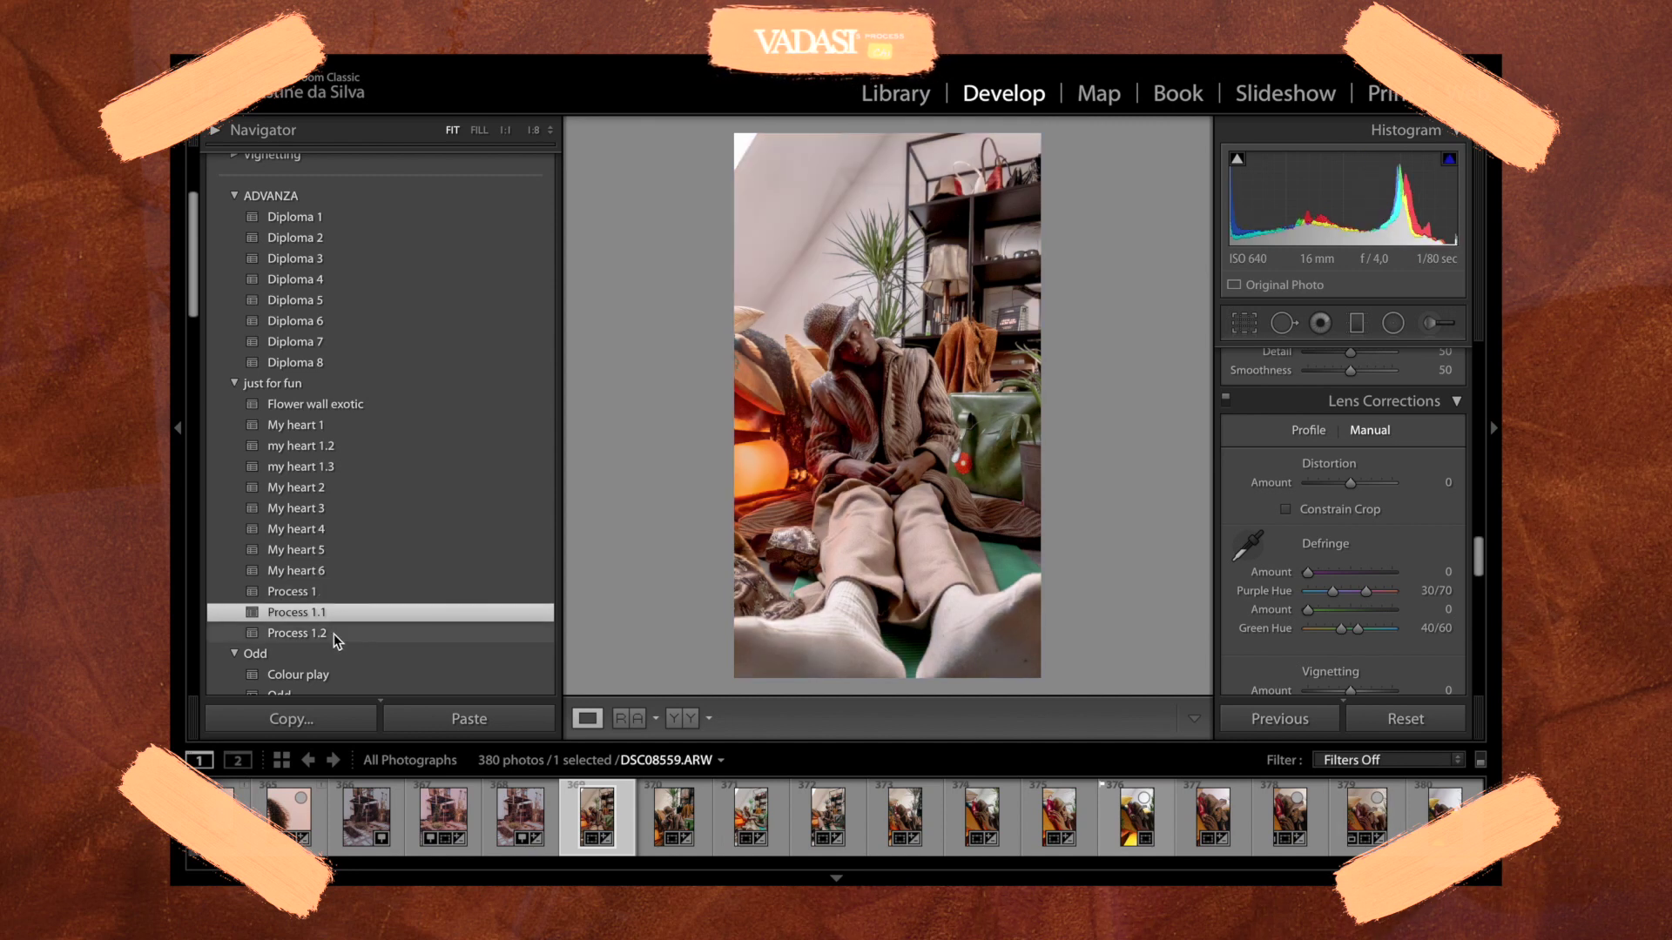
left_click(332, 634)
- Compare the My heart 6, 5, 4 and 2 presets on the full-body photo and apply my heart 1.3
left_click(320, 576)
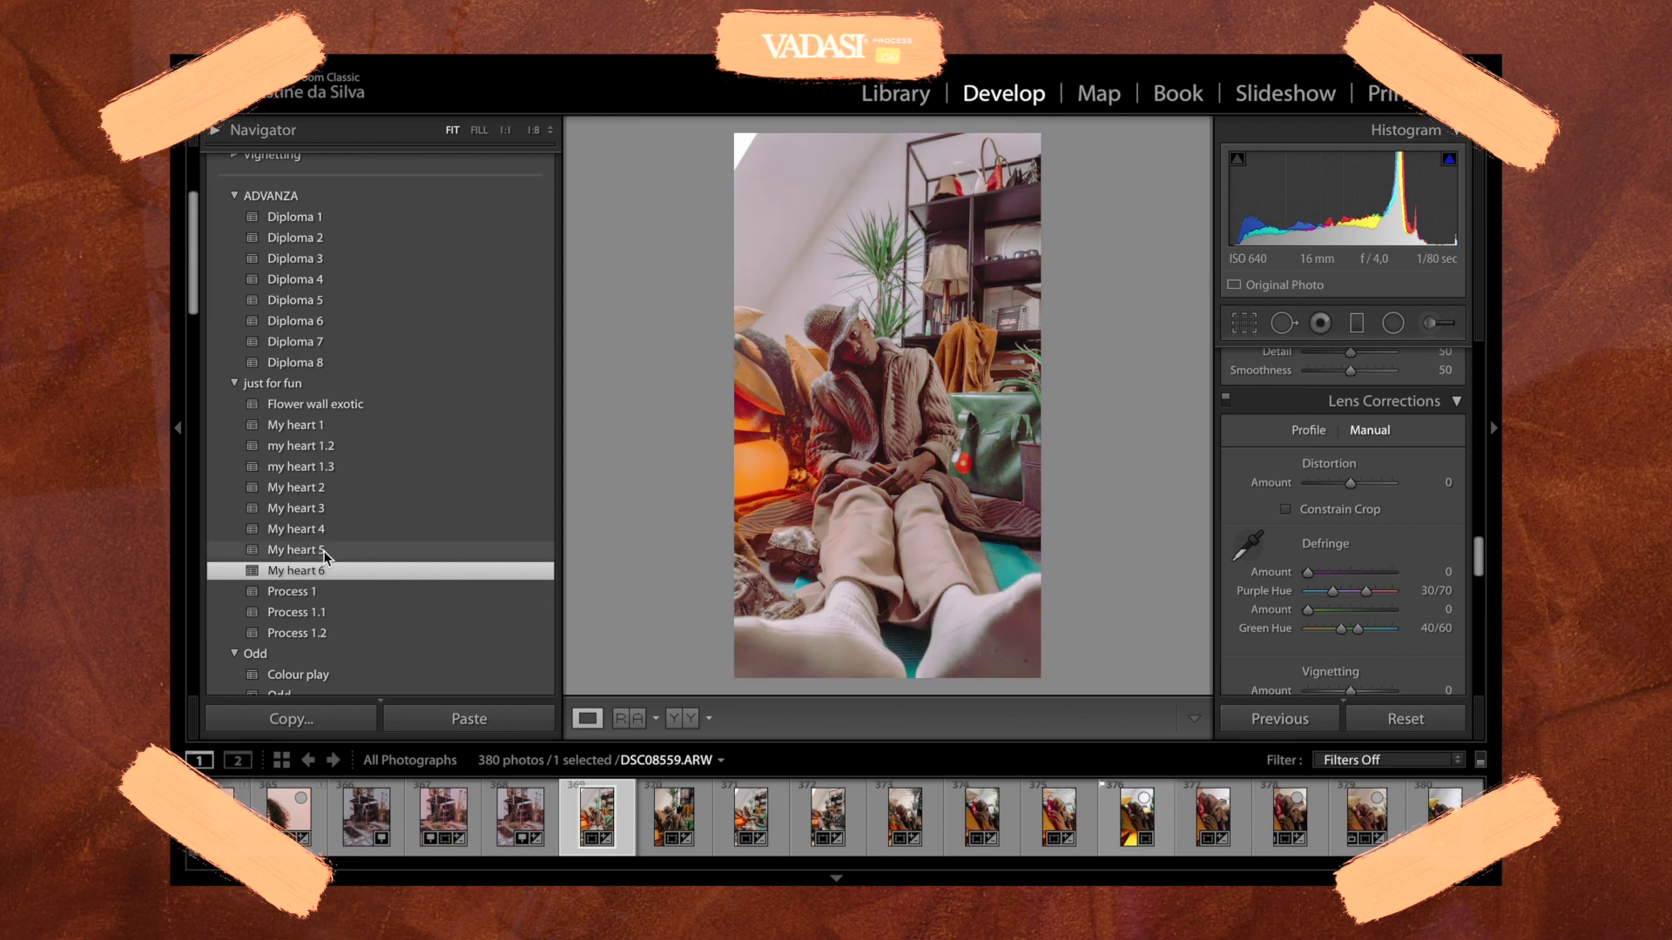
left_click(323, 552)
left_click(319, 529)
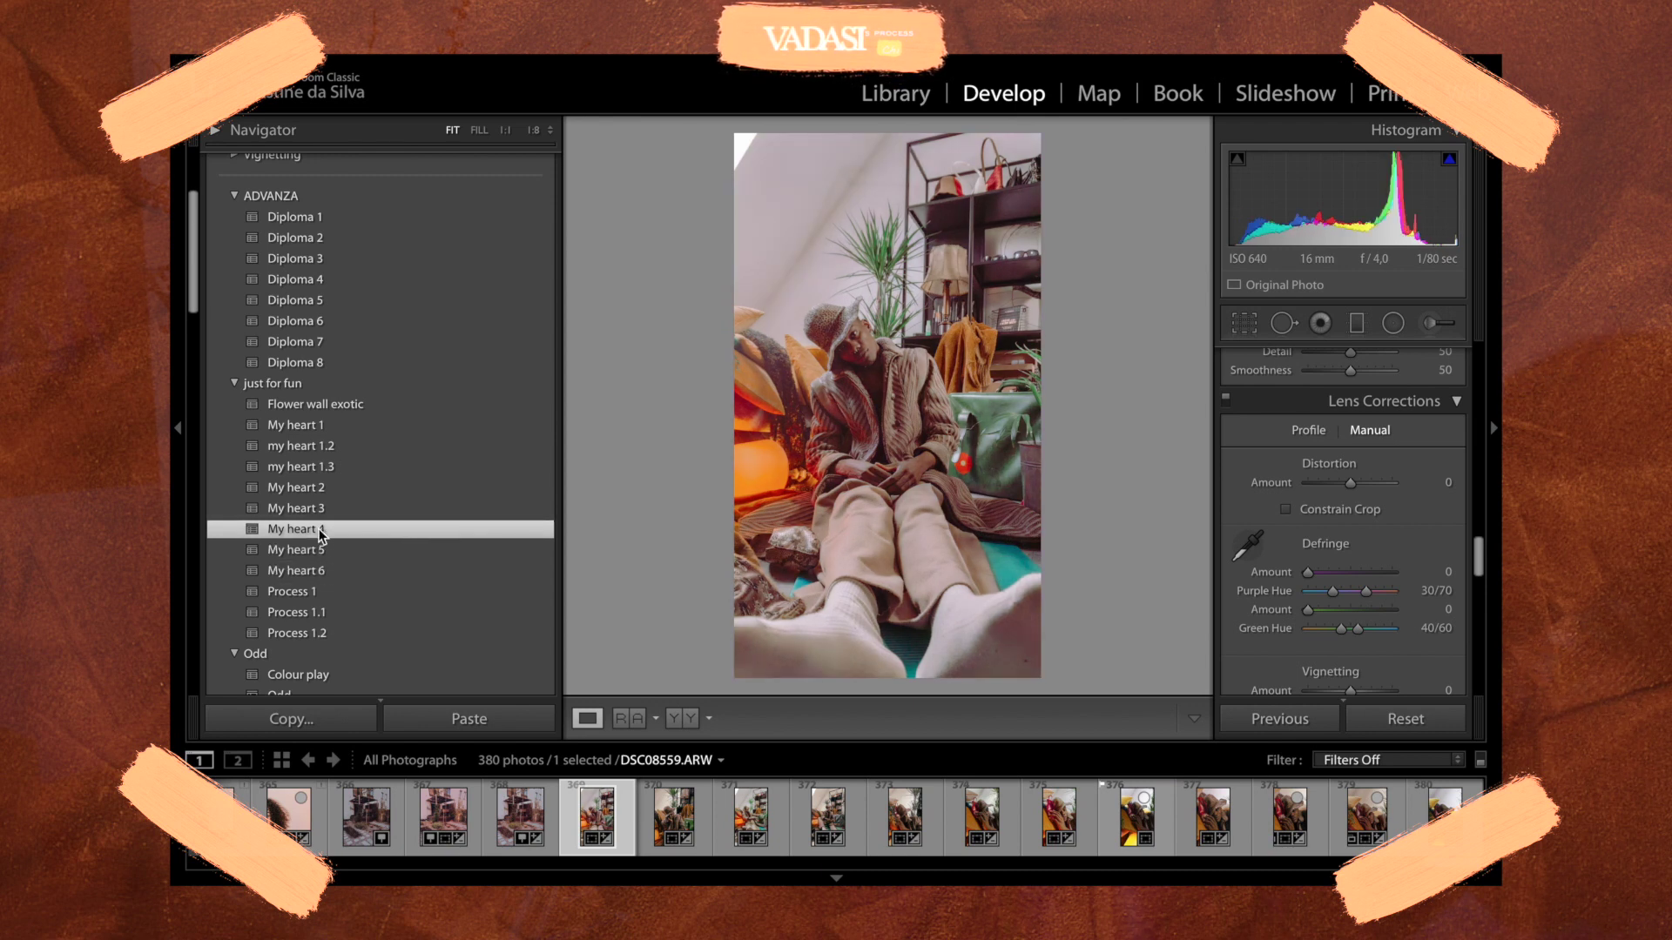
left_click(320, 552)
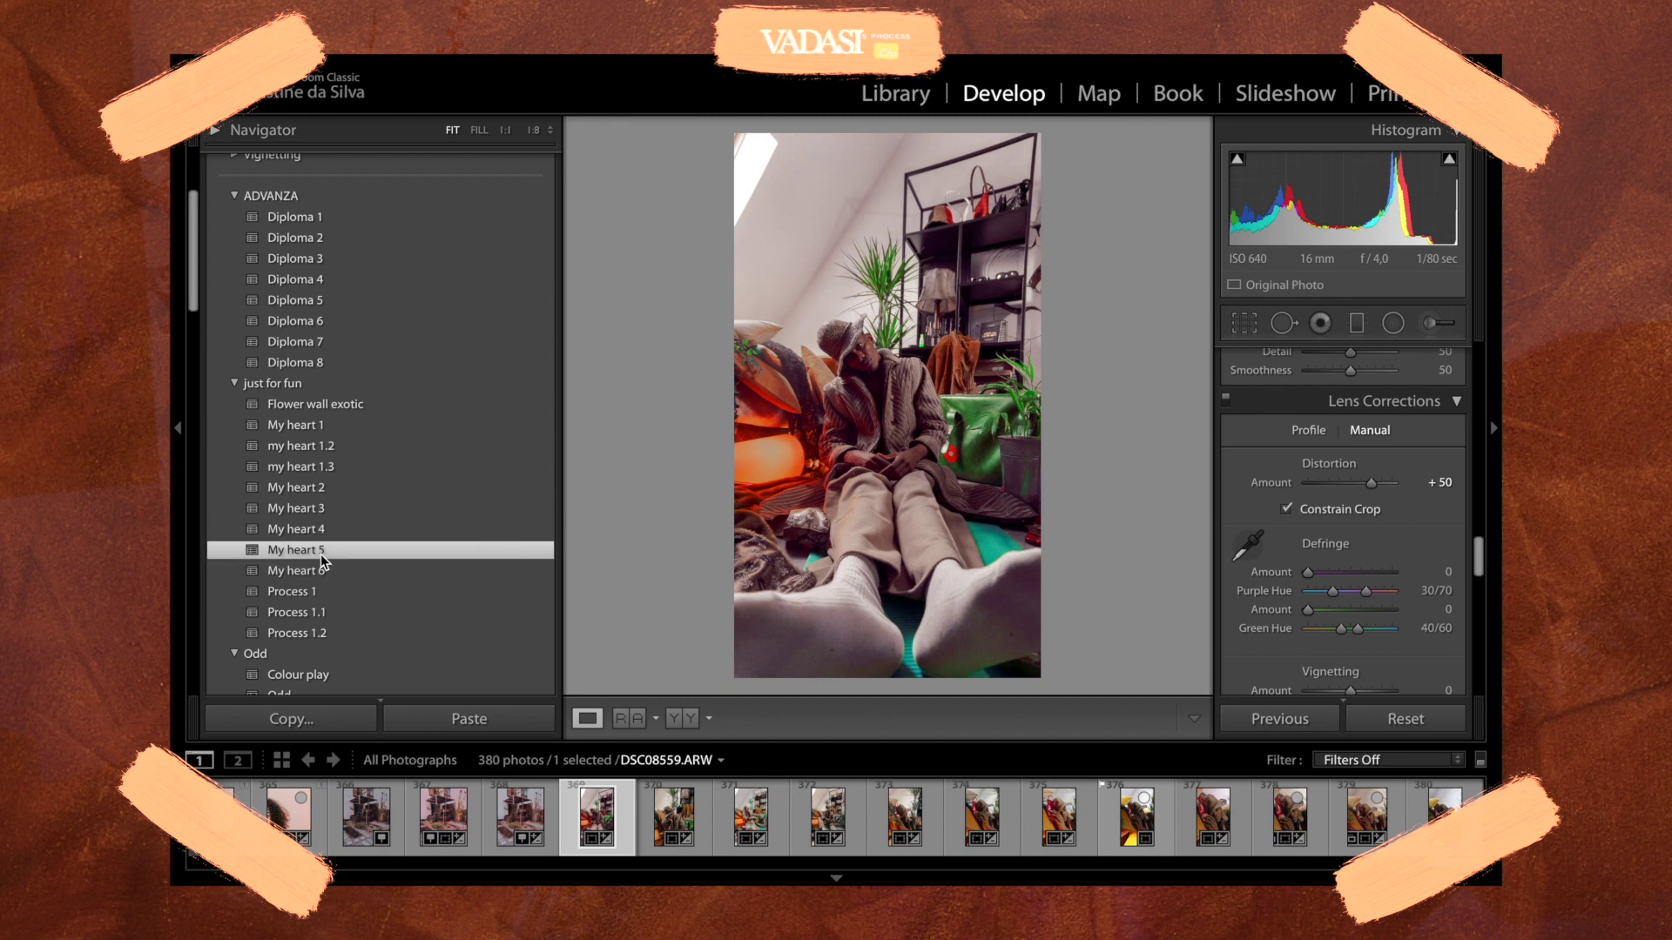
left_click(326, 486)
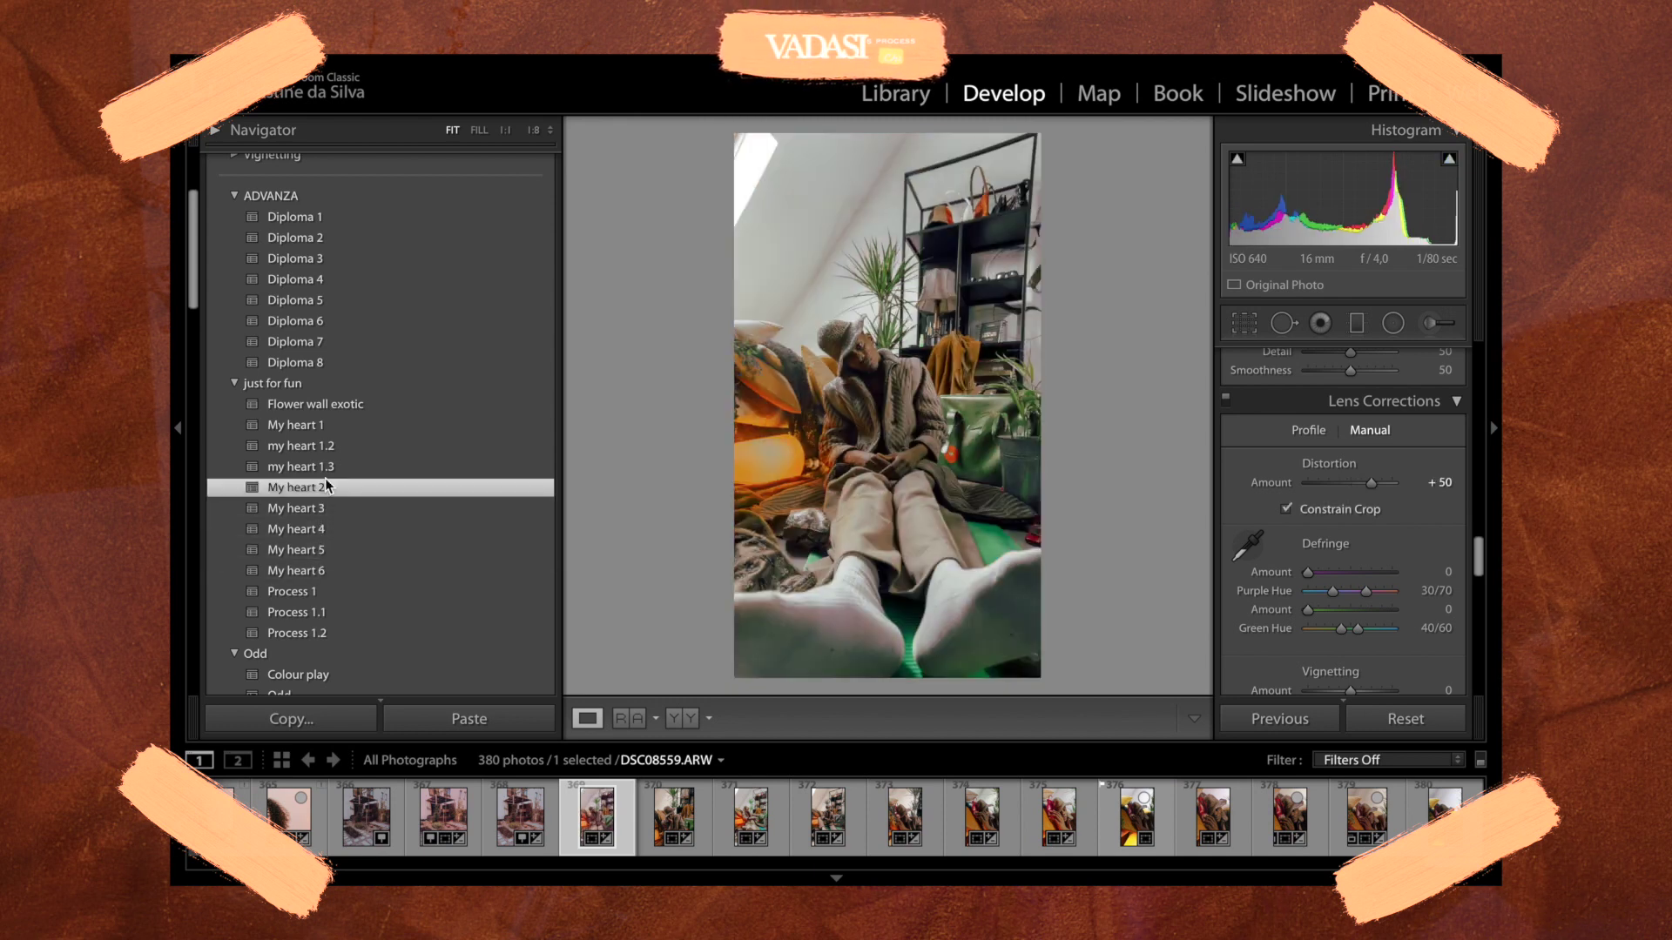
left_click(324, 468)
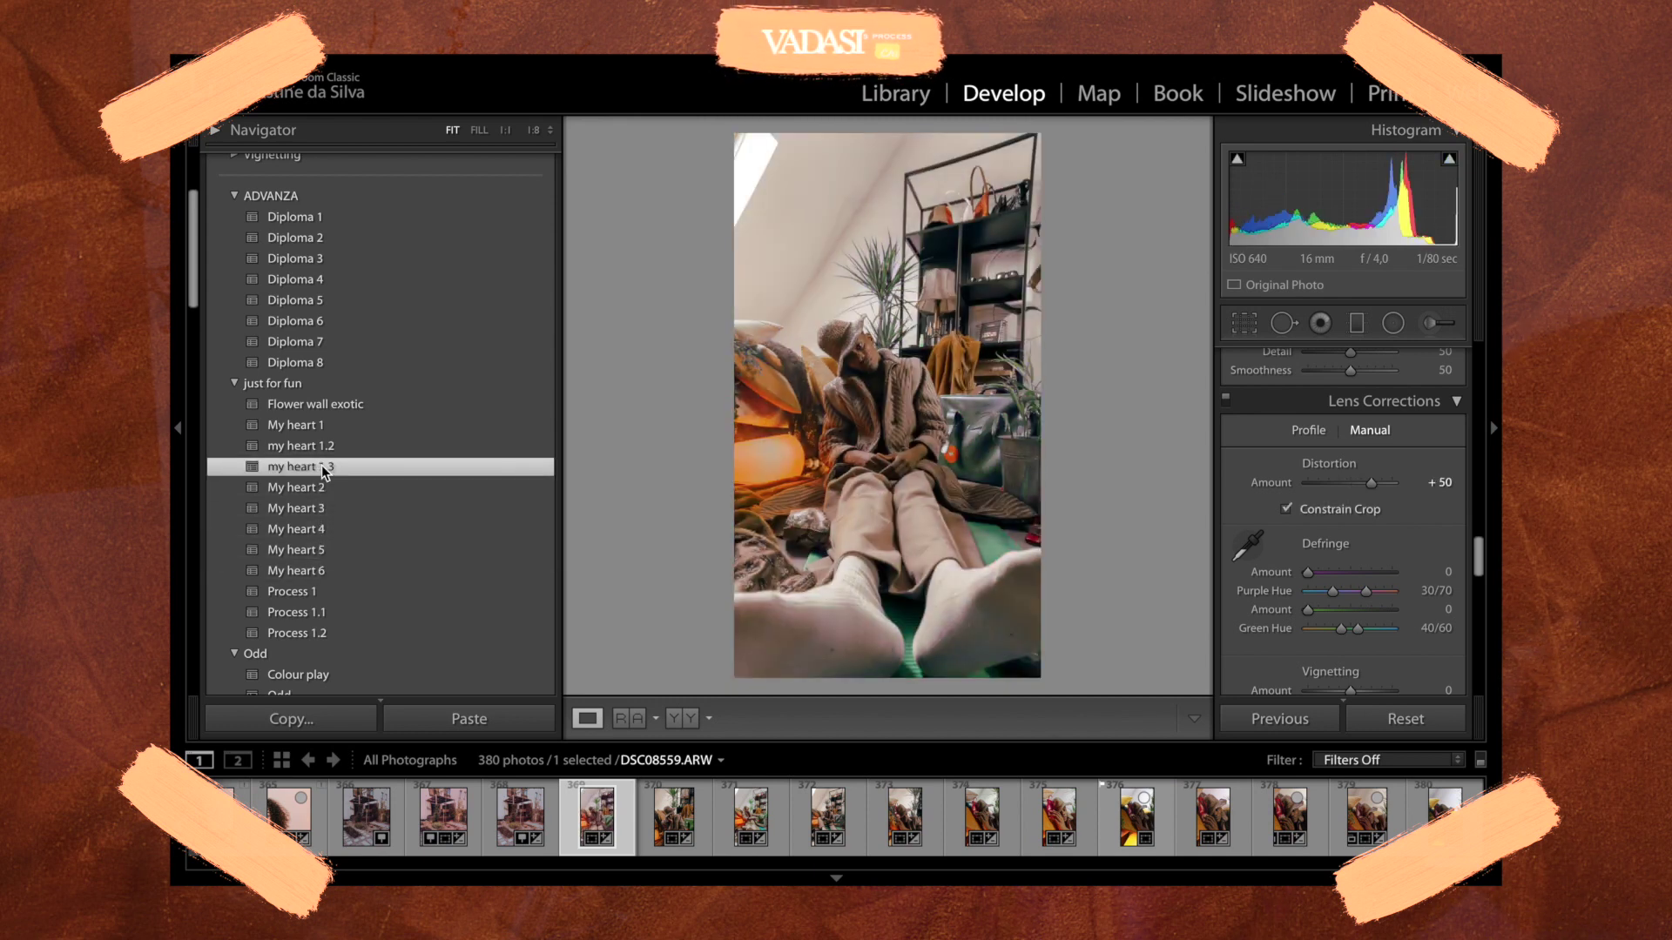